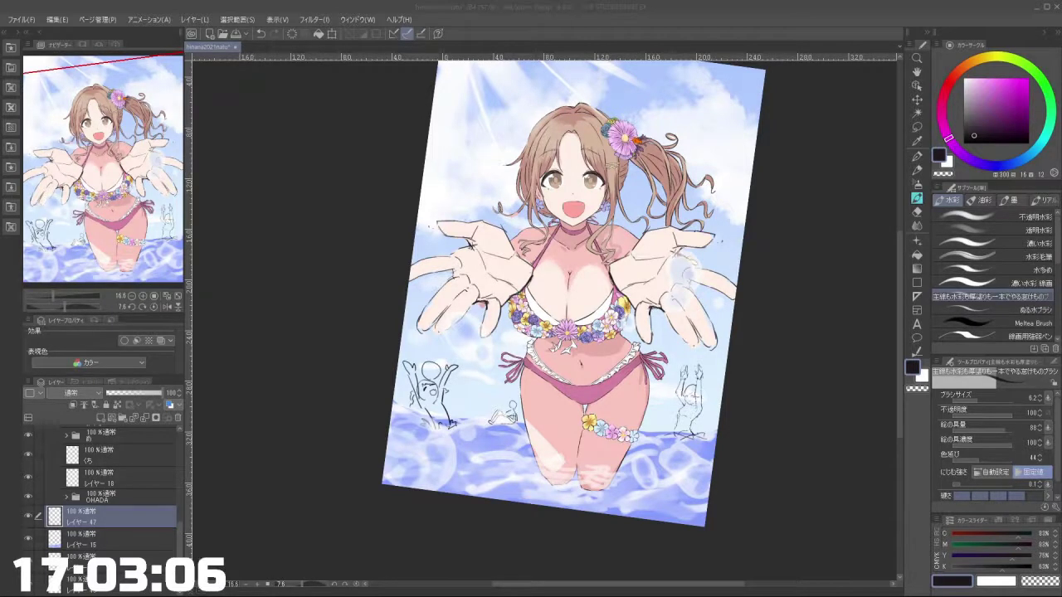
# Step: Lasso the head of the raised-arms background figure, transform it to tilt and reposition it over the shoulders, and deselect it
pyautogui.scroll(-3, 818, 266)
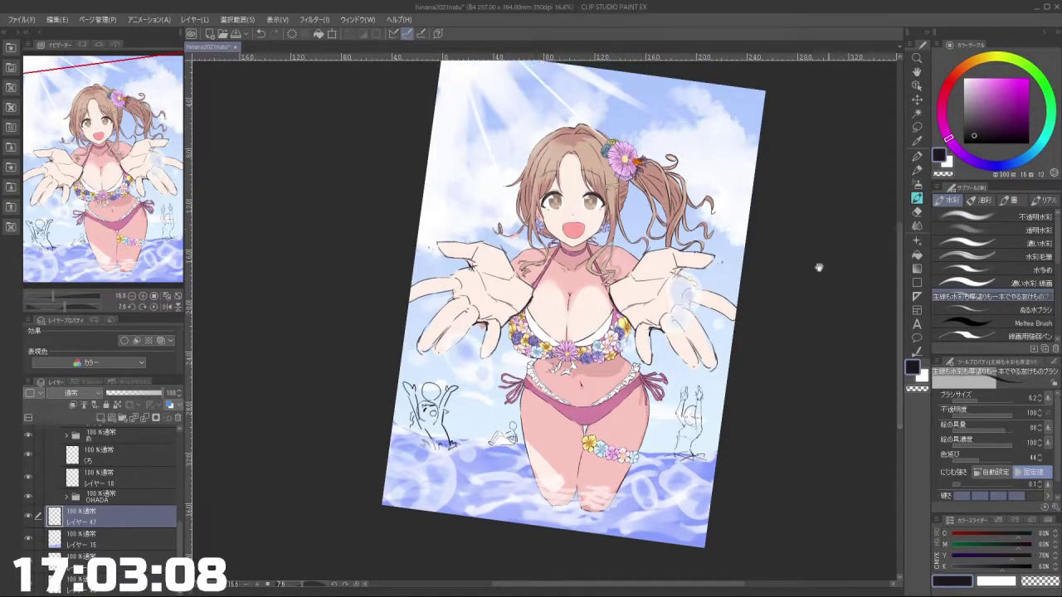
pyautogui.moveTo(702, 304); pyautogui.dragTo(758, 276)
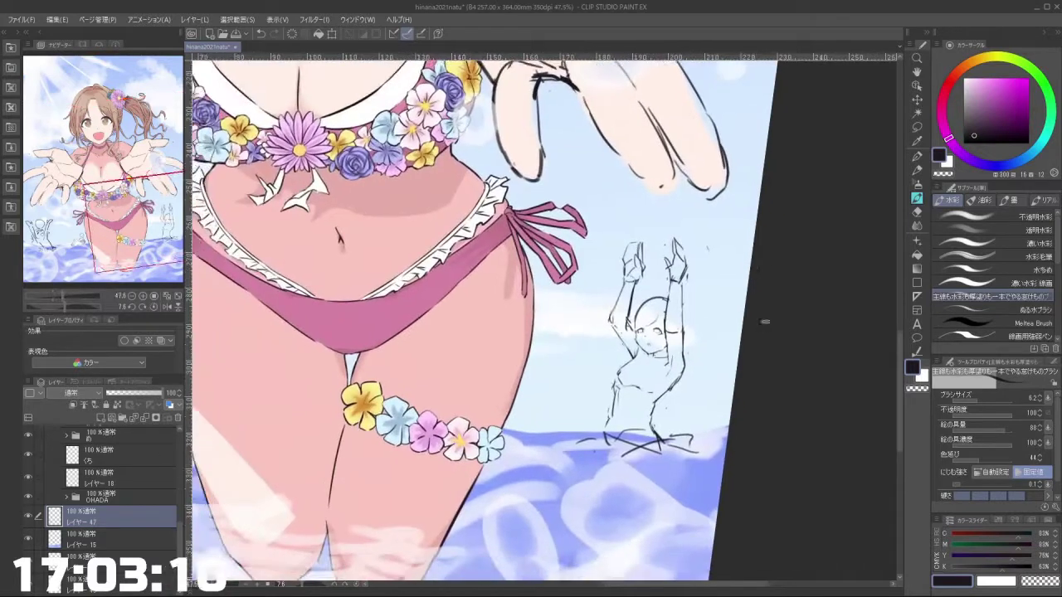
pyautogui.moveTo(763, 321); pyautogui.dragTo(762, 303)
pyautogui.moveTo(668, 292); pyautogui.dragTo(703, 288)
pyautogui.moveTo(673, 353)
pyautogui.mouseDown()
pyautogui.moveTo(672, 320)
pyautogui.moveTo(646, 364)
pyautogui.moveTo(661, 354)
pyautogui.moveTo(635, 366)
pyautogui.moveTo(609, 357)
pyautogui.moveTo(599, 325)
pyautogui.moveTo(633, 242)
pyautogui.moveTo(660, 253)
pyautogui.moveTo(665, 355)
pyautogui.moveTo(601, 377)
pyautogui.moveTo(579, 360)
pyautogui.mouseUp()
pyautogui.press('m')
pyautogui.hotkey('ctrl', 'z')
pyautogui.click(656, 389)
pyautogui.moveTo(656, 313)
pyautogui.mouseDown()
pyautogui.moveTo(697, 314)
pyautogui.moveTo(662, 290)
pyautogui.mouseUp()
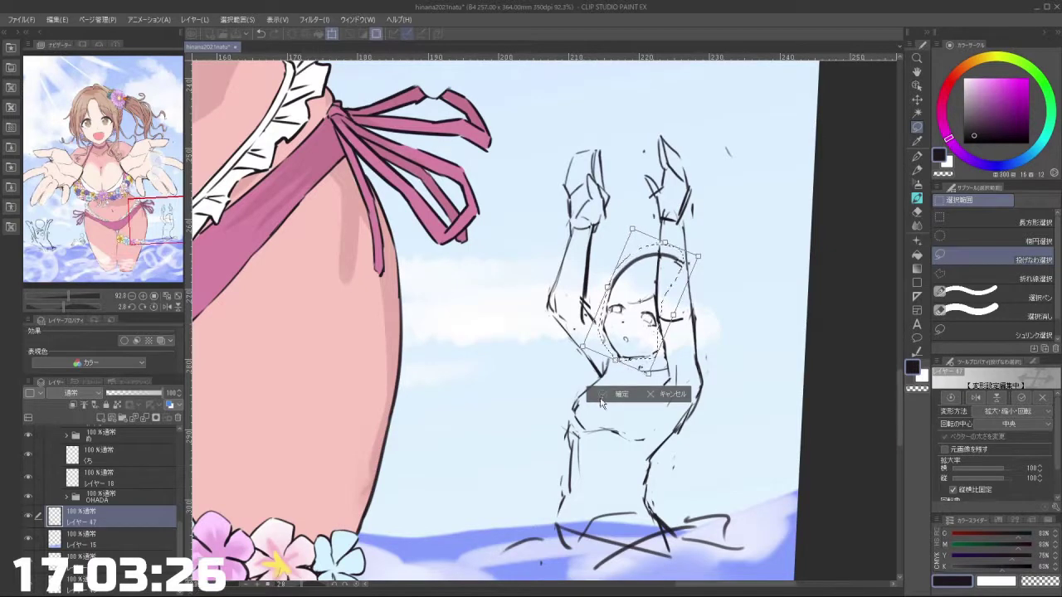
pyautogui.click(603, 395)
pyautogui.click(541, 381)
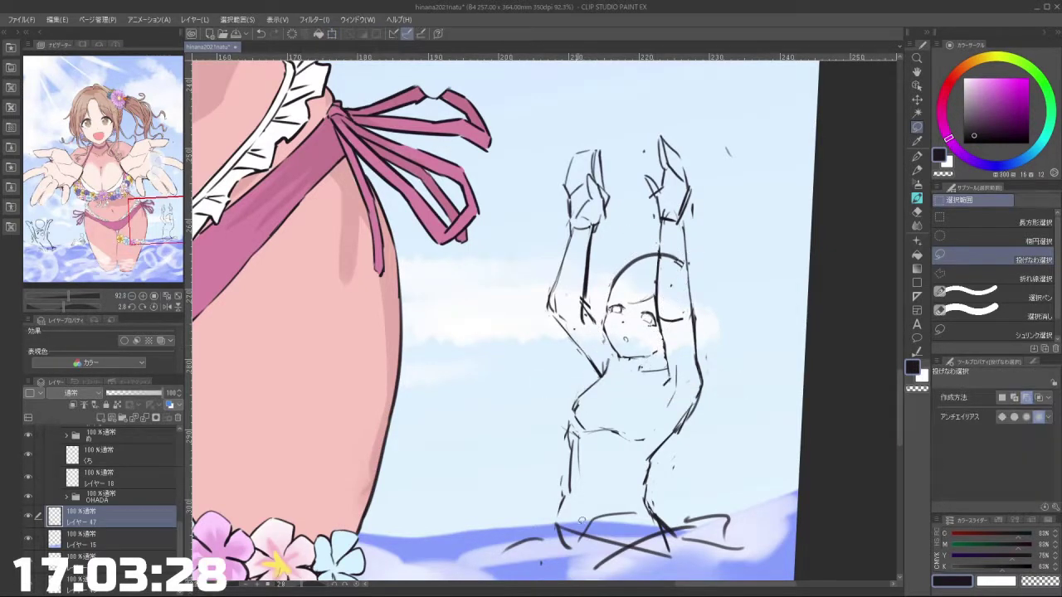
# Step: Lasso the same figure's waist and lower body, shift it slightly, scale it to 96%, and return to the watercolor brush
pyautogui.moveTo(551, 552)
pyautogui.mouseDown()
pyautogui.moveTo(569, 419)
pyautogui.moveTo(607, 443)
pyautogui.moveTo(672, 441)
pyautogui.moveTo(666, 486)
pyautogui.moveTo(696, 529)
pyautogui.moveTo(695, 560)
pyautogui.mouseUp()
pyautogui.hotkey('ctrl', 't')
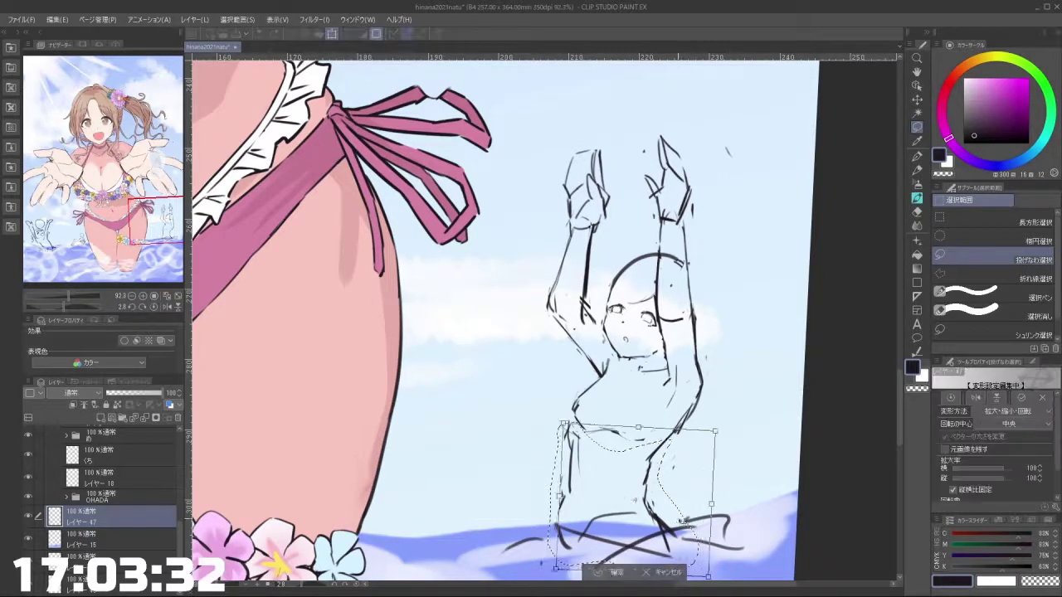
pyautogui.moveTo(686, 521); pyautogui.dragTo(681, 521)
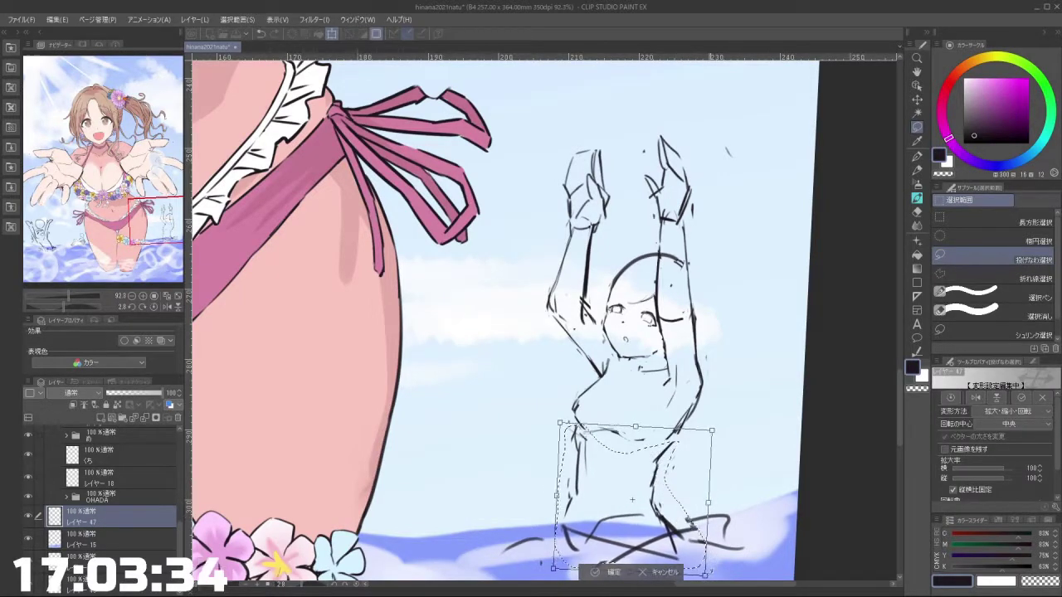
pyautogui.moveTo(705, 574); pyautogui.dragTo(685, 552)
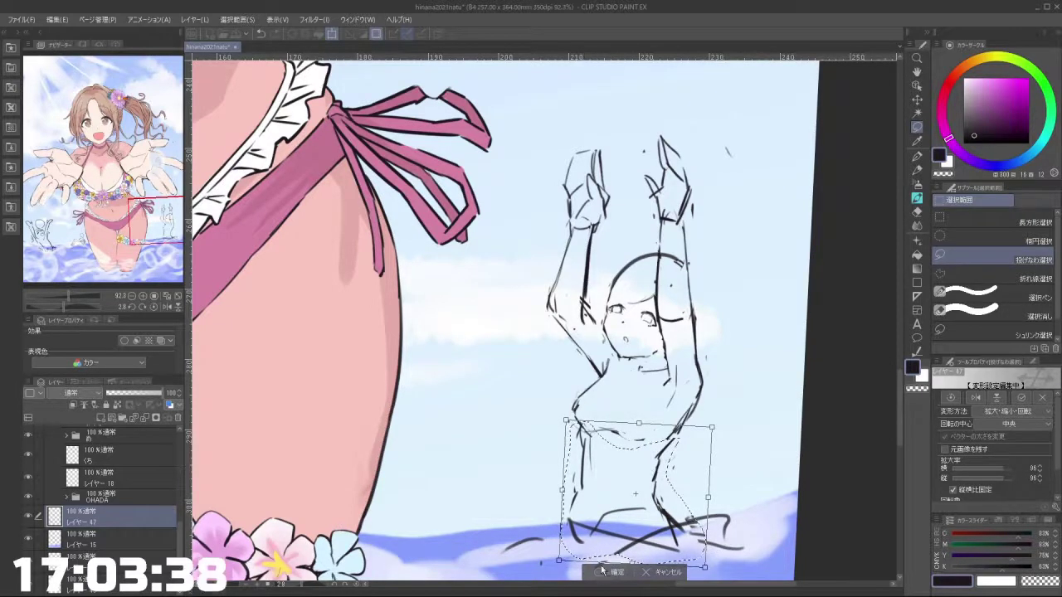
pyautogui.click(611, 572)
pyautogui.click(545, 574)
pyautogui.click(917, 199)
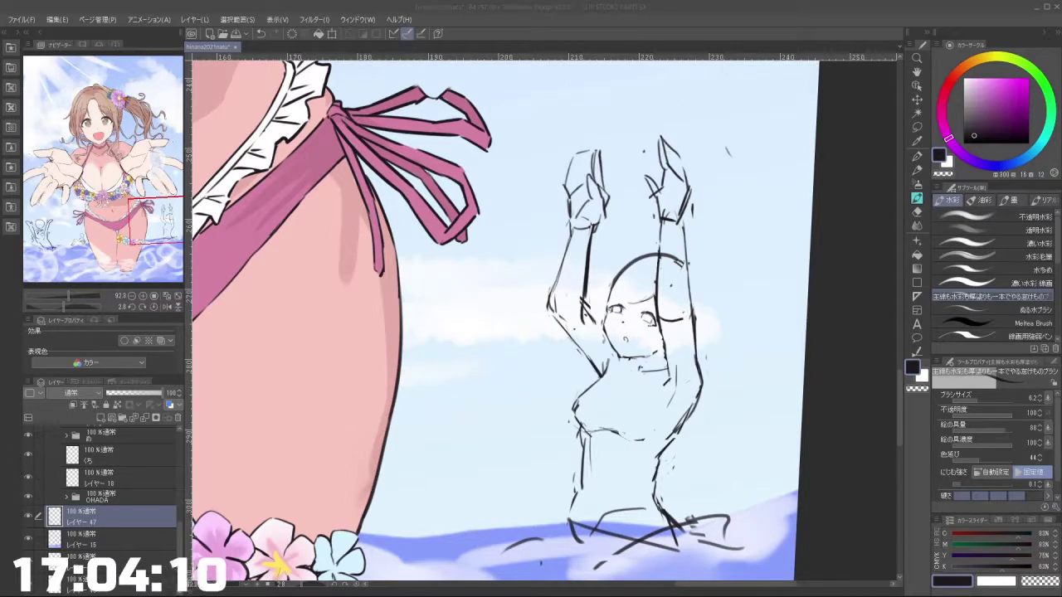
# Step: Examine the raised-arms background figure's proportions and placement against the whole illustration from different zoom levels and angles
pyautogui.click(899, 232)
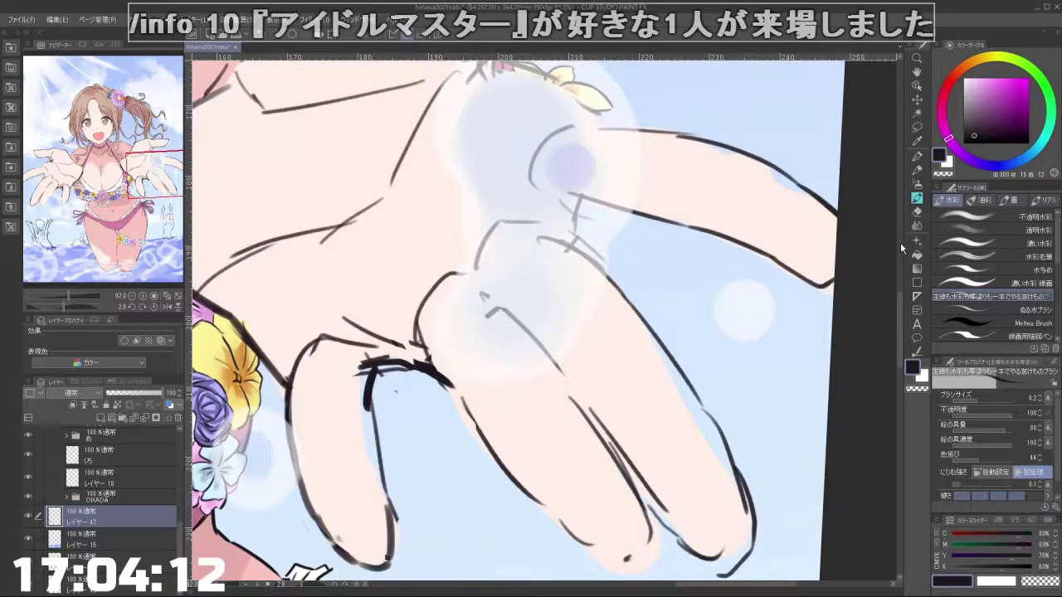
pyautogui.moveTo(850, 244); pyautogui.dragTo(795, 246)
pyautogui.moveTo(290, 357); pyautogui.dragTo(345, 100)
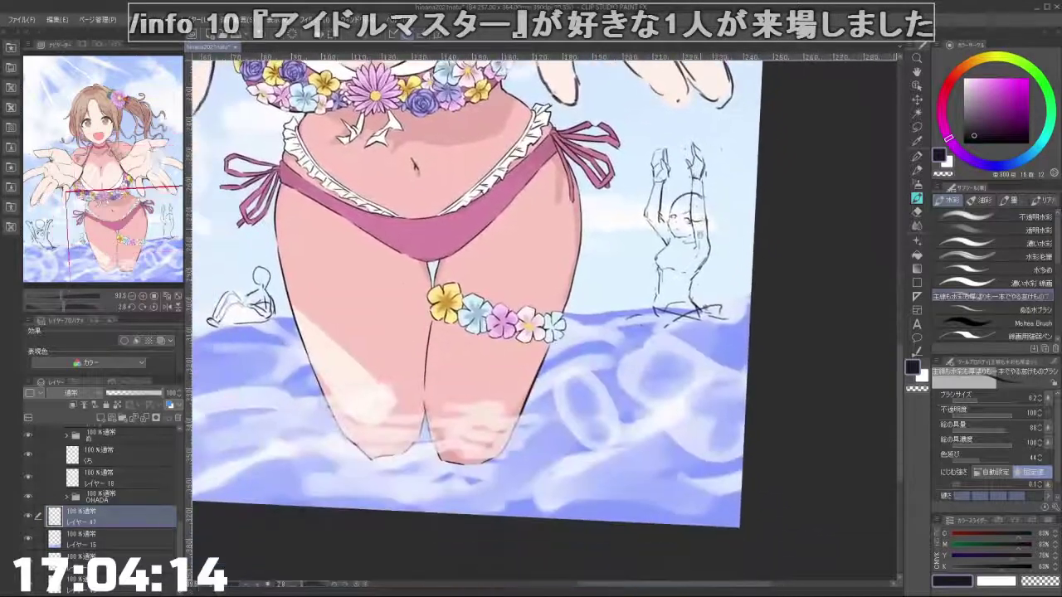
pyautogui.moveTo(706, 269); pyautogui.dragTo(724, 270)
pyautogui.moveTo(715, 217); pyautogui.dragTo(715, 267)
pyautogui.moveTo(699, 243); pyautogui.dragTo(749, 243)
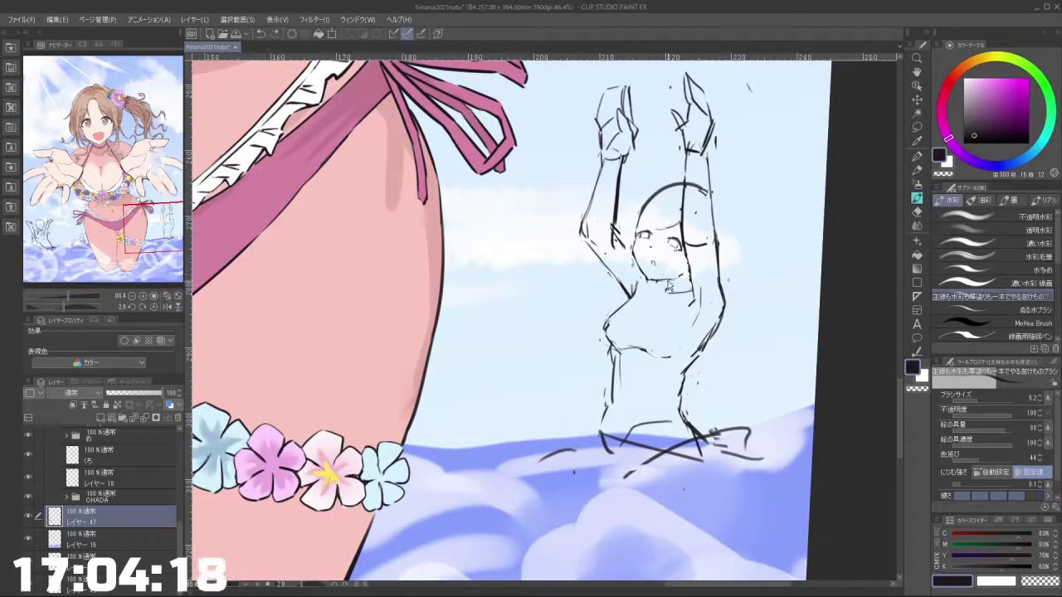
pyautogui.moveTo(735, 322); pyautogui.dragTo(734, 284)
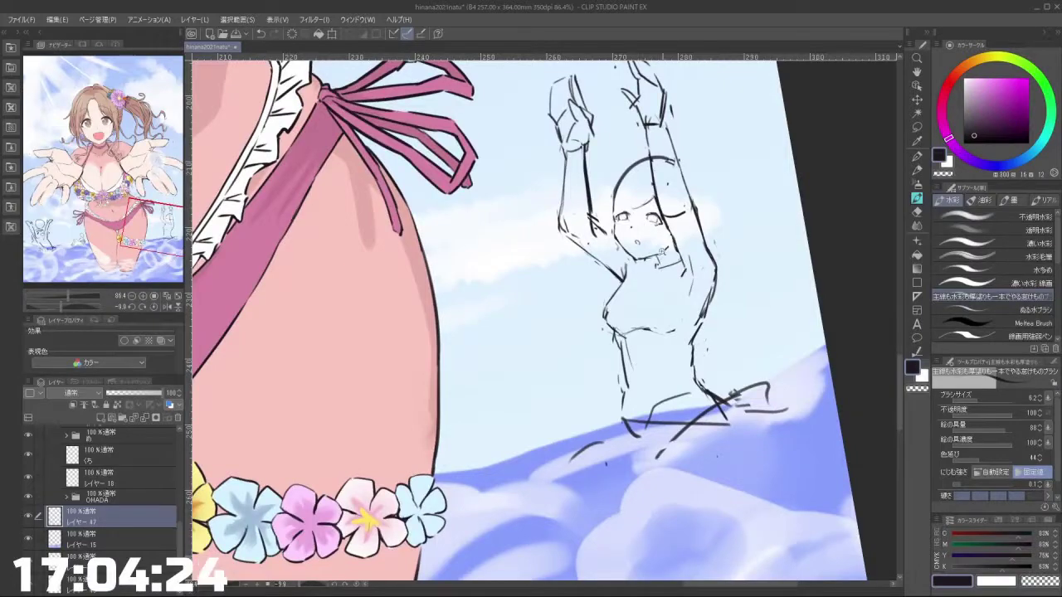
pyautogui.moveTo(663, 251)
pyautogui.mouseDown()
pyautogui.moveTo(390, 100)
pyautogui.moveTo(457, 83)
pyautogui.mouseUp()
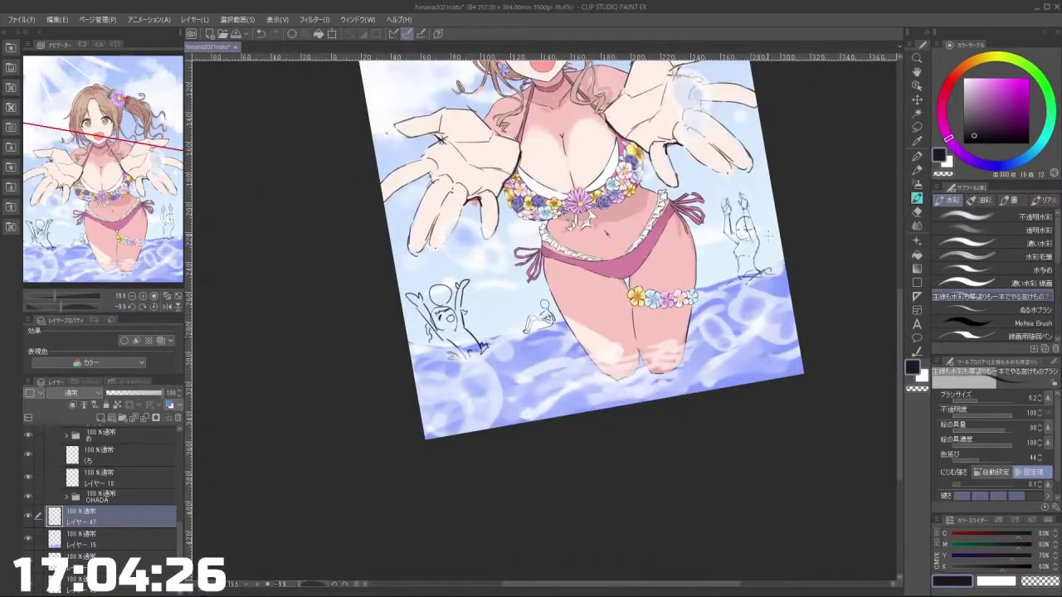
pyautogui.moveTo(768, 236); pyautogui.dragTo(816, 226)
pyautogui.moveTo(779, 274); pyautogui.dragTo(728, 320)
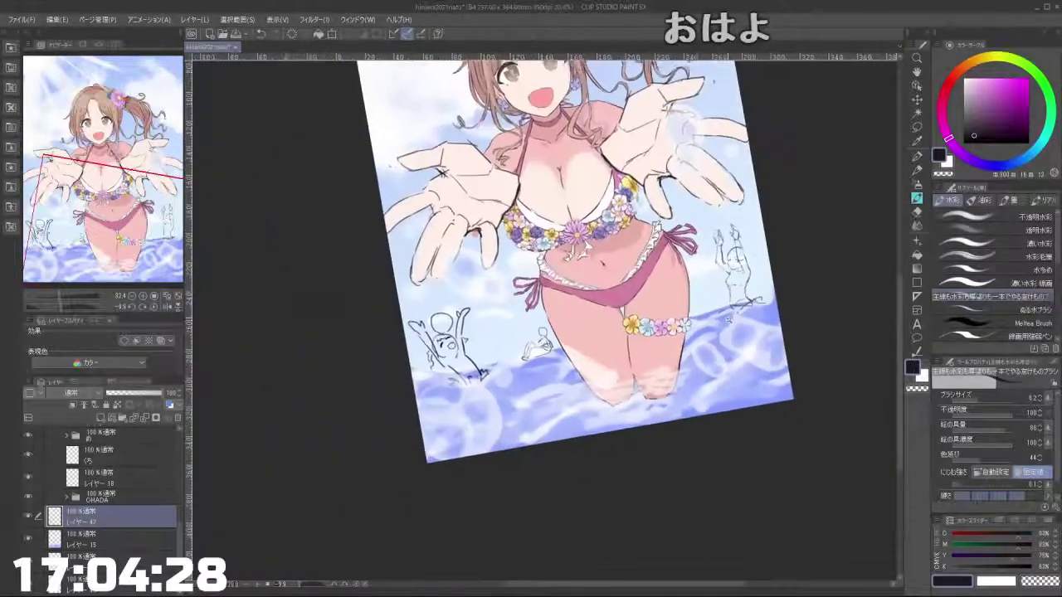
pyautogui.scroll(-1, 730, 332)
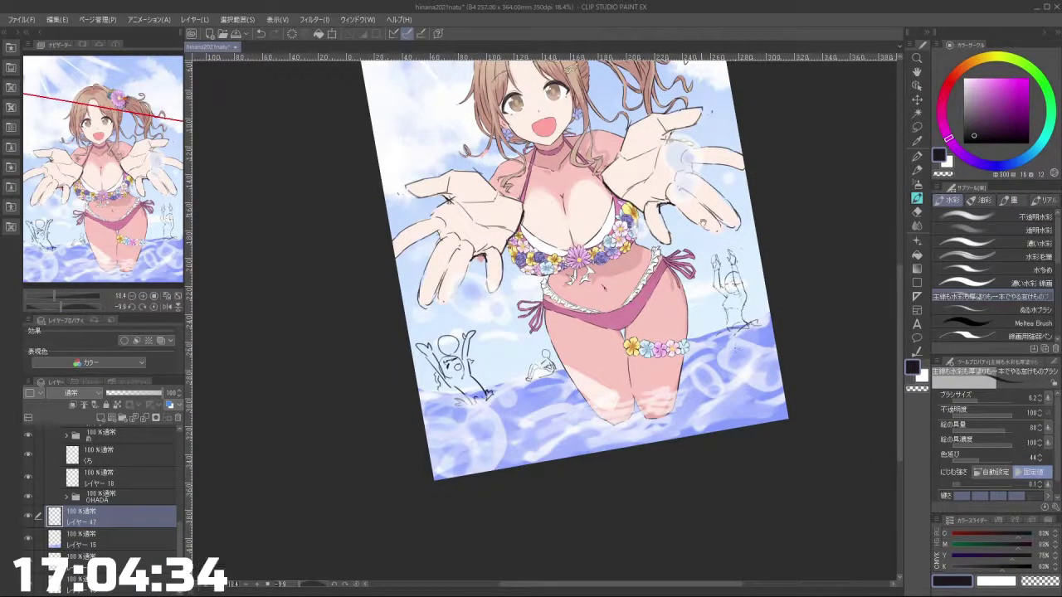
pyautogui.scroll(10, 749, 284)
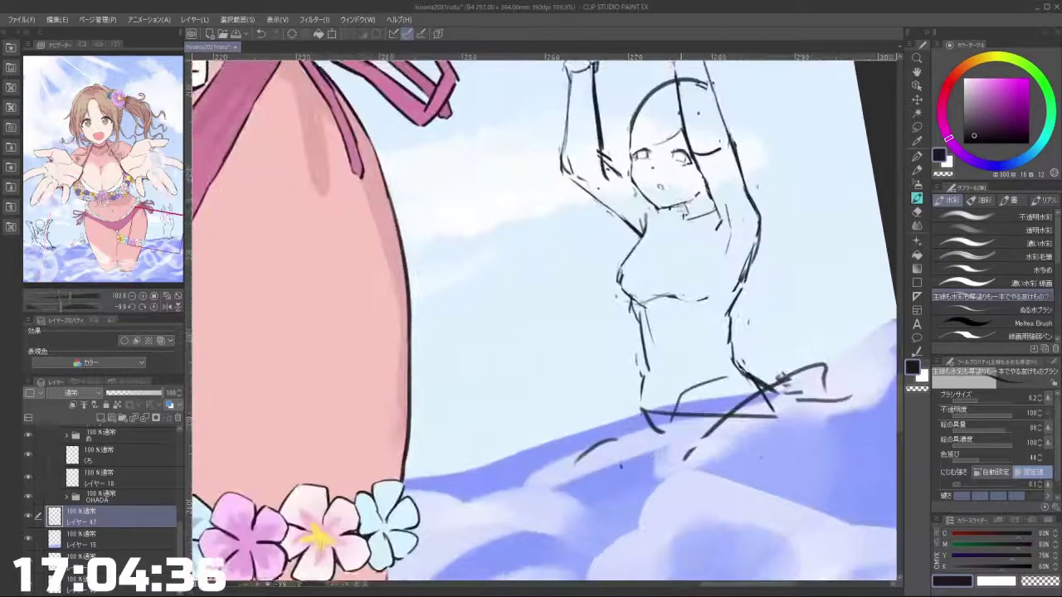
# Step: Erase the raised-arms figure's outer eye, mouth and outer cheek line using transparent color
pyautogui.moveTo(638, 232); pyautogui.dragTo(643, 233)
pyautogui.moveTo(636, 230); pyautogui.dragTo(624, 224)
pyautogui.press('c')
pyautogui.press('c')
pyautogui.press('c')
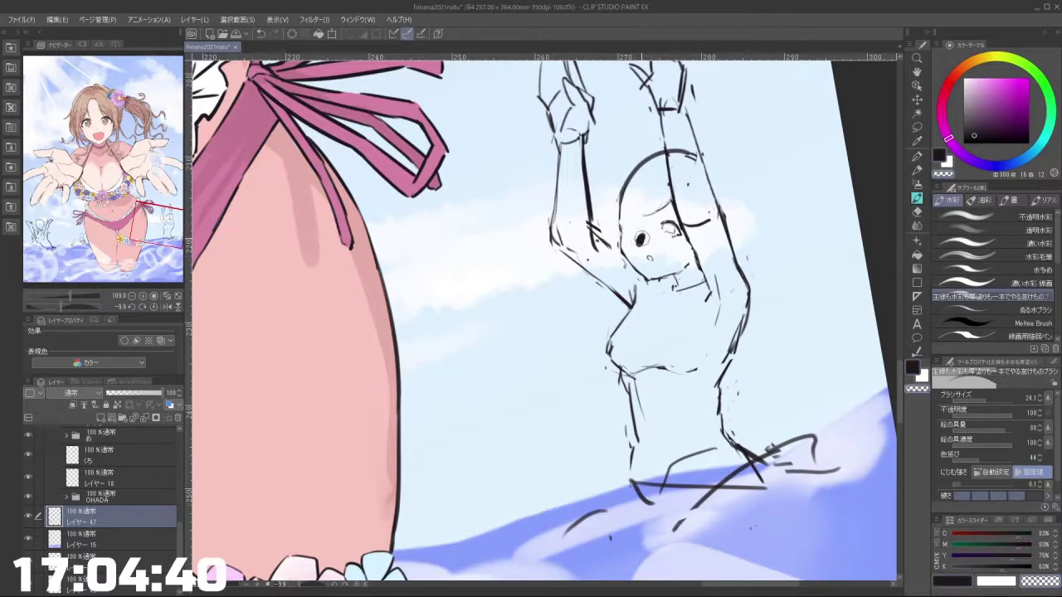
pyautogui.press('[')
pyautogui.press('[')
pyautogui.press('[')
pyautogui.press('[')
pyautogui.press('[')
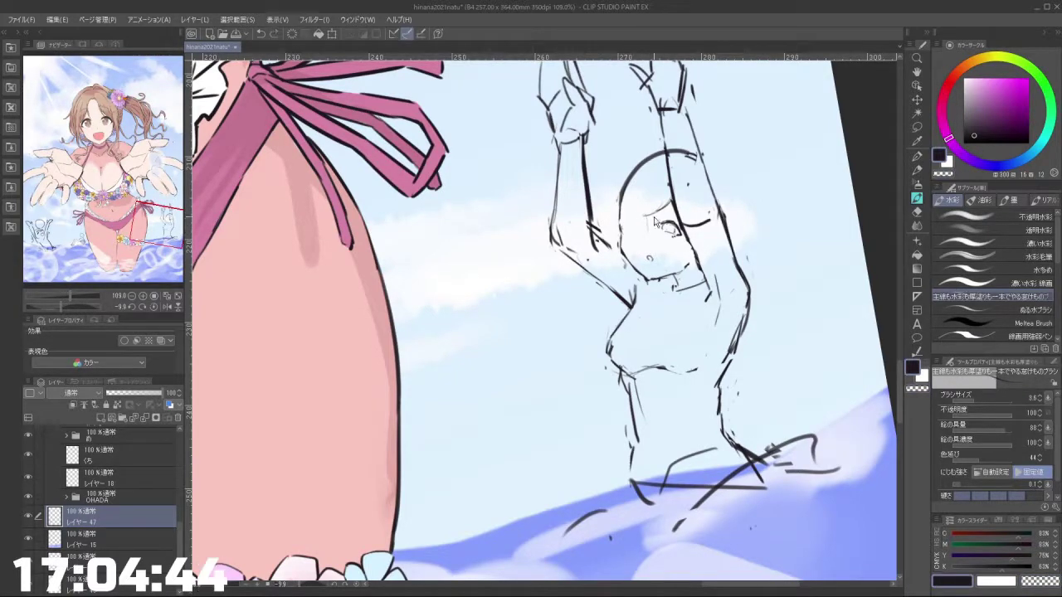
pyautogui.click(649, 259)
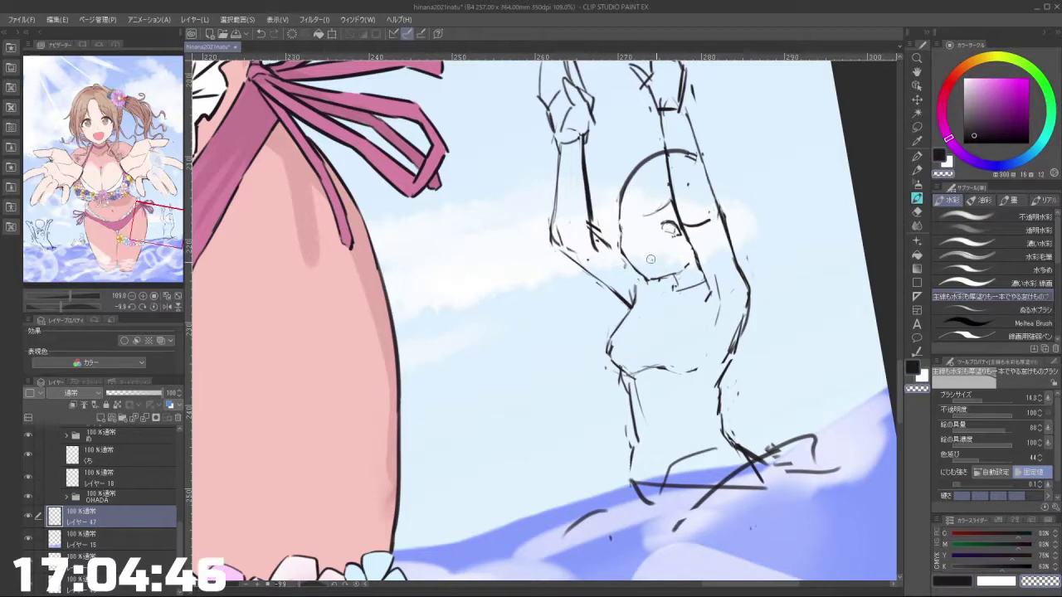
pyautogui.press(']')
pyautogui.moveTo(645, 258)
pyautogui.mouseDown()
pyautogui.moveTo(620, 224)
pyautogui.moveTo(644, 272)
pyautogui.mouseUp()
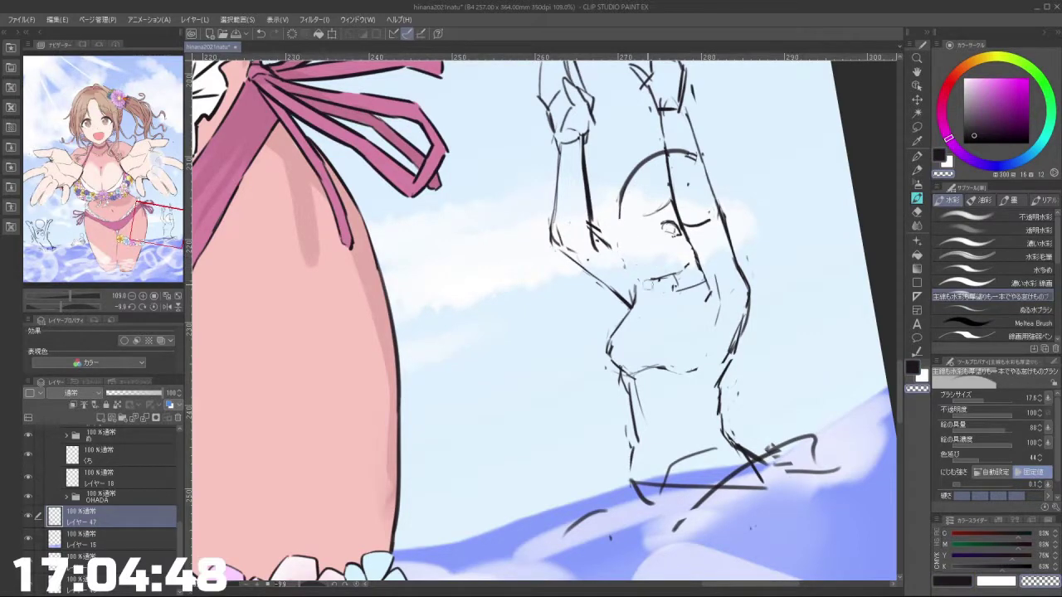
# Step: Reduce the brush size to 4.0 and sketch a faint vertical guide line down the figure's face, undoing unsuitable strokes
pyautogui.press('[')
pyautogui.press('[')
pyautogui.press('[')
pyautogui.press('[')
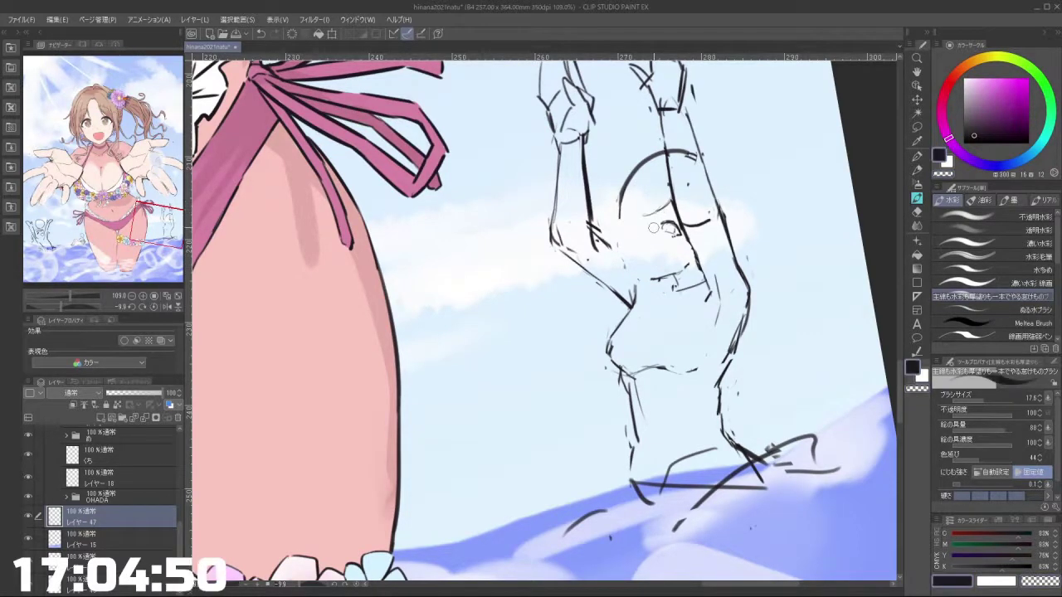
pyautogui.press('[')
pyautogui.press('[')
pyautogui.press('[')
pyautogui.press('[')
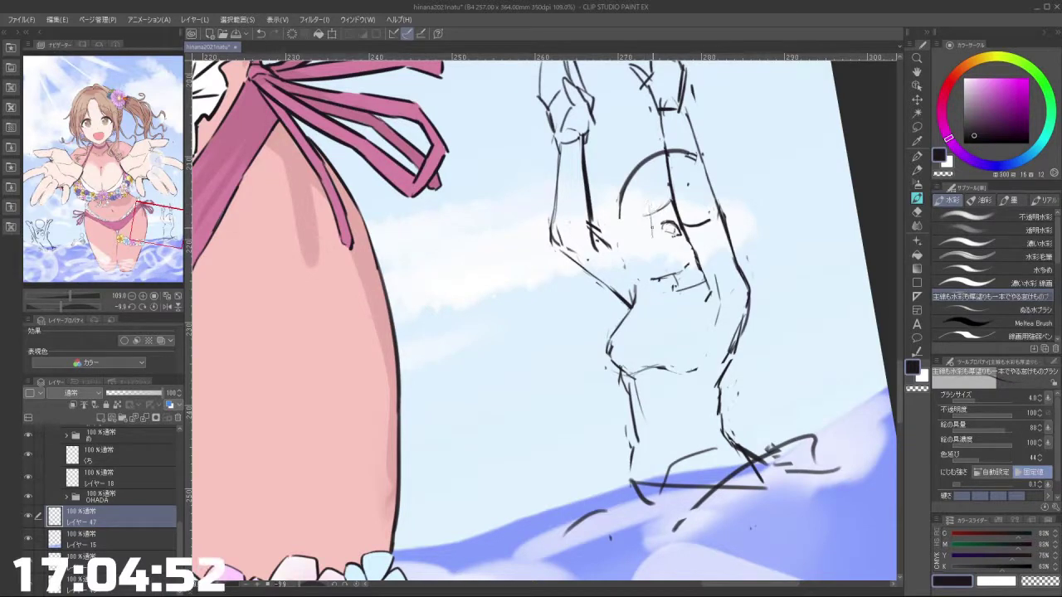
pyautogui.hotkey('ctrl', 'z')
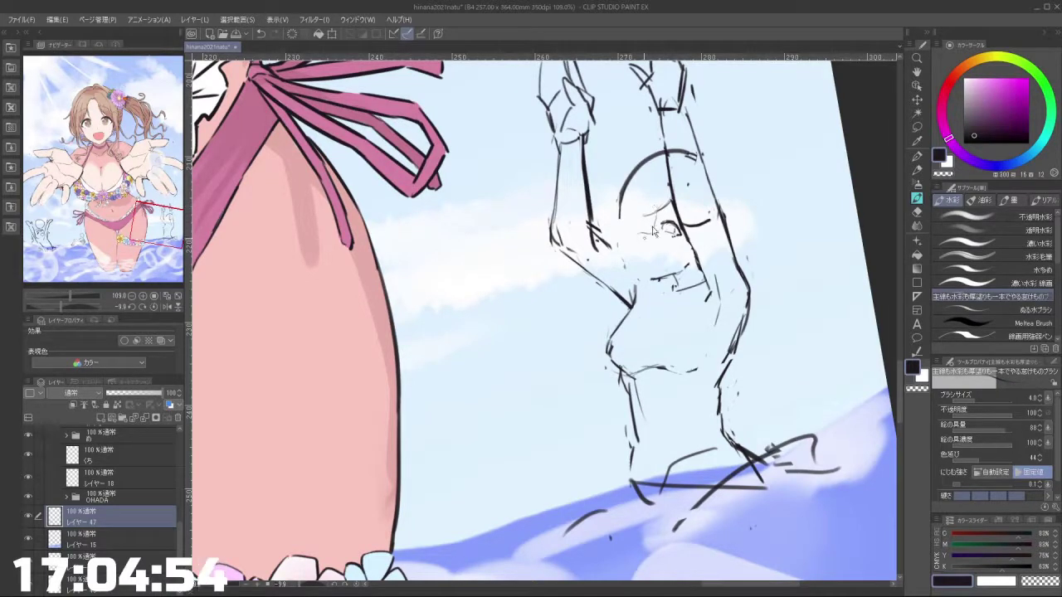
pyautogui.hotkey('ctrl', 'z')
pyautogui.moveTo(649, 177); pyautogui.dragTo(652, 235)
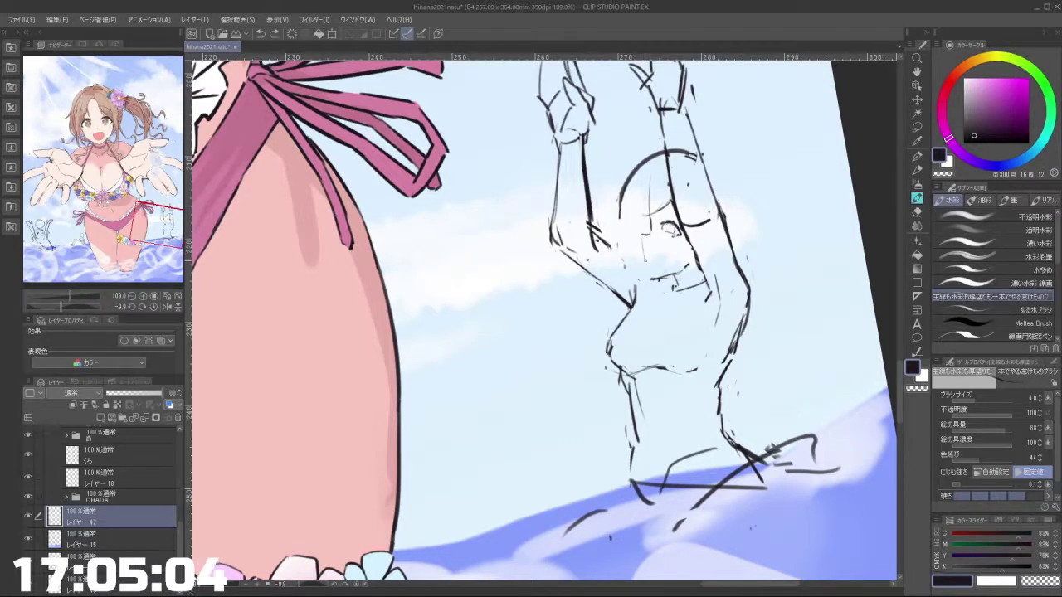
# Step: Redraw the figure's cheek and jaw contour down to the chin, cleaning up stray lines with transparent color
pyautogui.moveTo(644, 239); pyautogui.dragTo(643, 254)
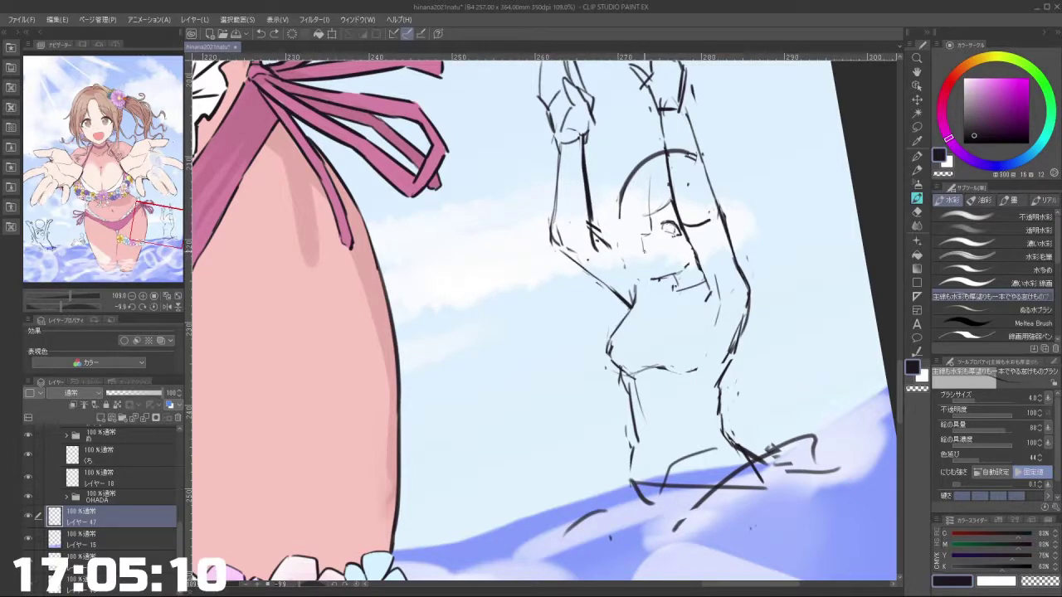
pyautogui.moveTo(644, 252)
pyautogui.mouseDown()
pyautogui.moveTo(646, 270)
pyautogui.moveTo(673, 275)
pyautogui.mouseUp()
pyautogui.moveTo(645, 226)
pyautogui.mouseDown()
pyautogui.moveTo(568, 184)
pyautogui.moveTo(513, 185)
pyautogui.moveTo(612, 198)
pyautogui.moveTo(633, 212)
pyautogui.mouseUp()
pyautogui.press('c')
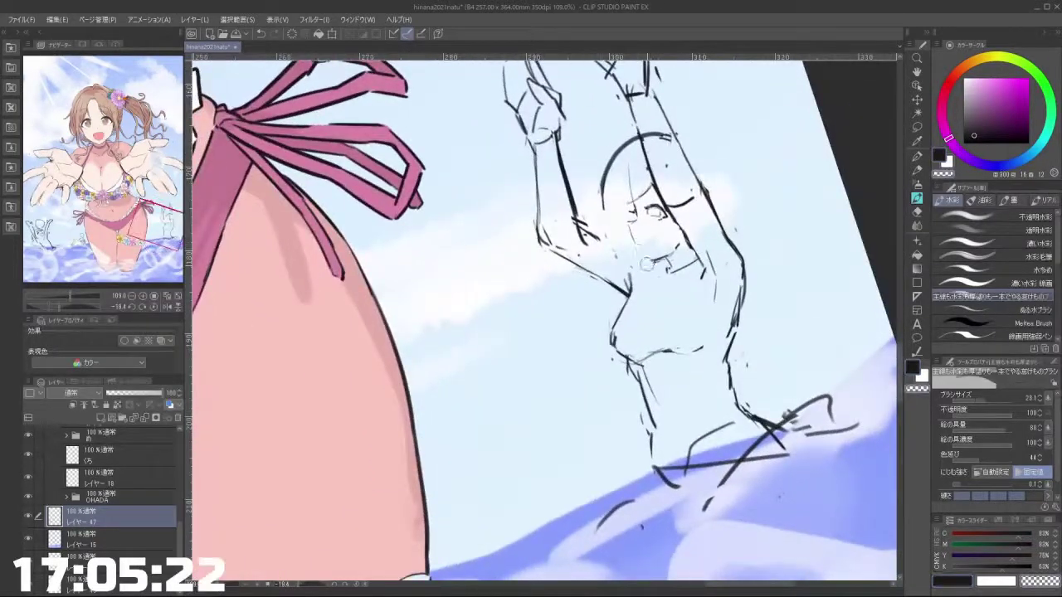
pyautogui.press('c')
pyautogui.press('[')
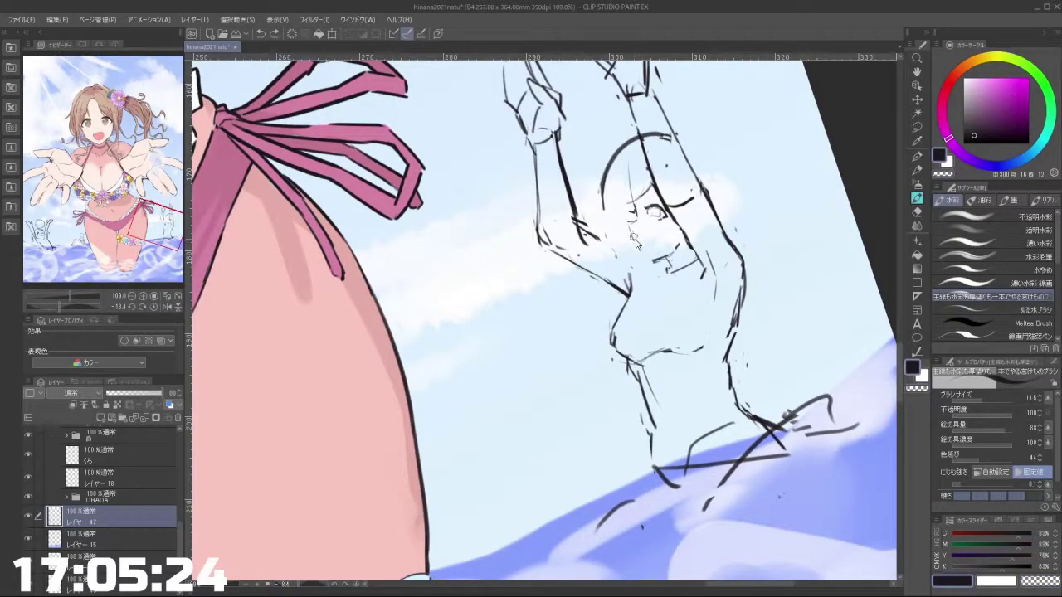
pyautogui.moveTo(631, 231); pyautogui.dragTo(670, 254)
# Step: Erase the outer curve of the raised-arms figure's head outline with transparent color
pyautogui.scroll(-15, 697, 272)
pyautogui.scroll(10, 613, 222)
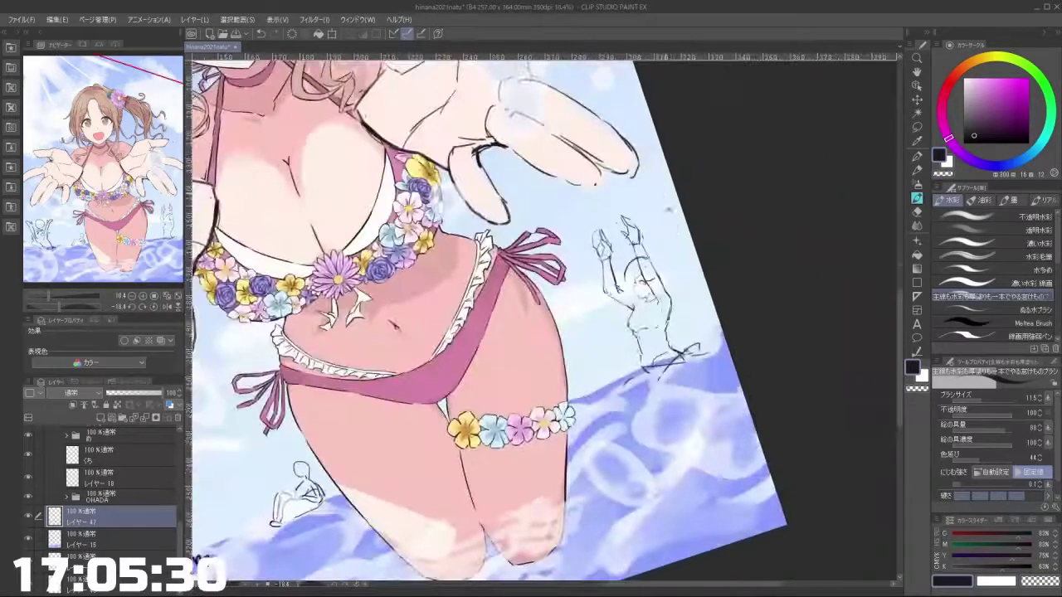
pyautogui.scroll(3, 616, 217)
pyautogui.press('c')
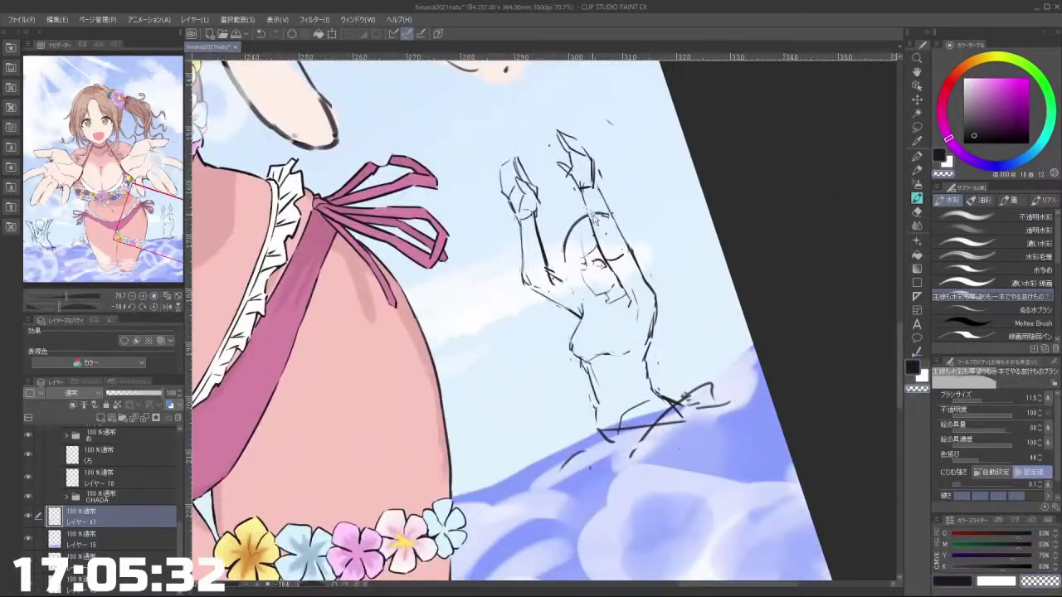
pyautogui.moveTo(592, 217)
pyautogui.mouseDown()
pyautogui.moveTo(610, 219)
pyautogui.moveTo(566, 256)
pyautogui.mouseUp()
pyautogui.press('c')
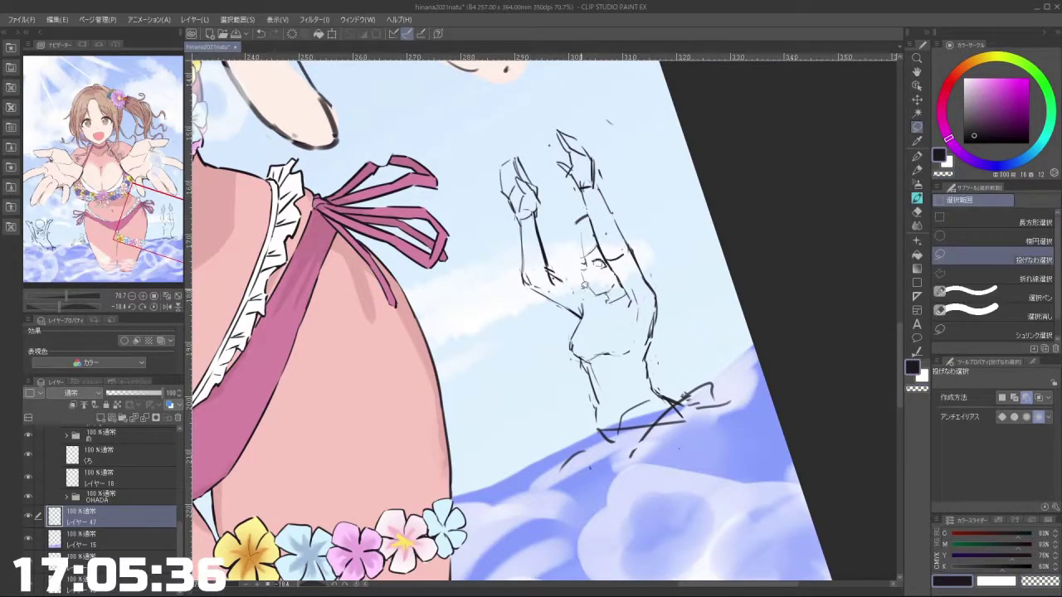
# Step: Lasso the figure's outer raised arm, scale it to 97%, move it closer to the head, and deselect it
pyautogui.moveTo(579, 316)
pyautogui.mouseDown()
pyautogui.moveTo(506, 274)
pyautogui.moveTo(488, 174)
pyautogui.moveTo(536, 160)
pyautogui.moveTo(586, 282)
pyautogui.mouseUp()
pyautogui.click(552, 358)
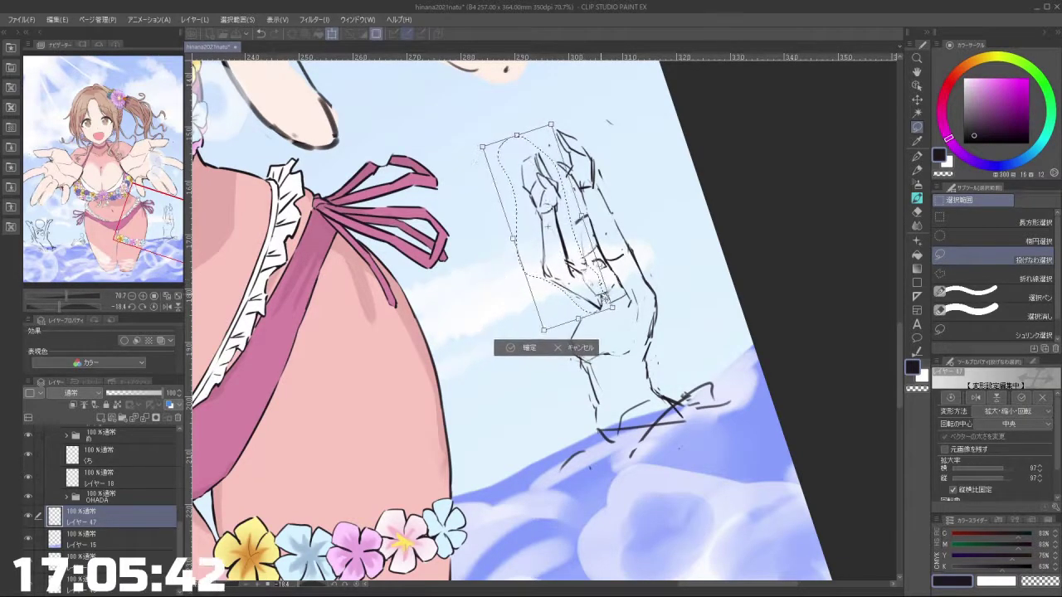
pyautogui.click(531, 352)
pyautogui.hotkey('ctrl', 'd')
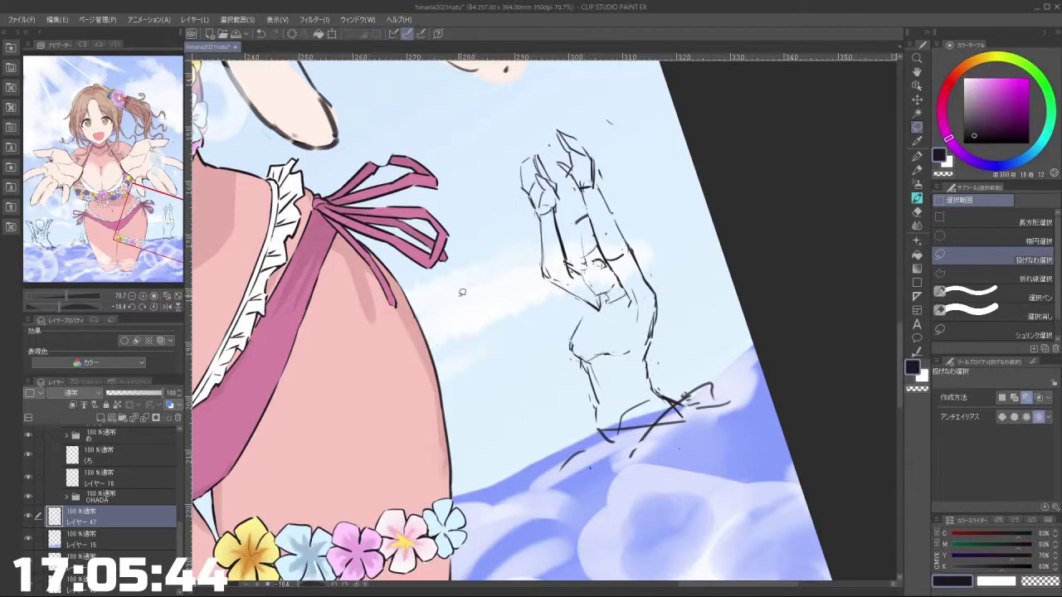
# Step: Switch back to the watercolor brush, reduce its size, and refine the mouth and chin lines of the raised-arms figure
pyautogui.click(916, 200)
pyautogui.scroll(2, 585, 267)
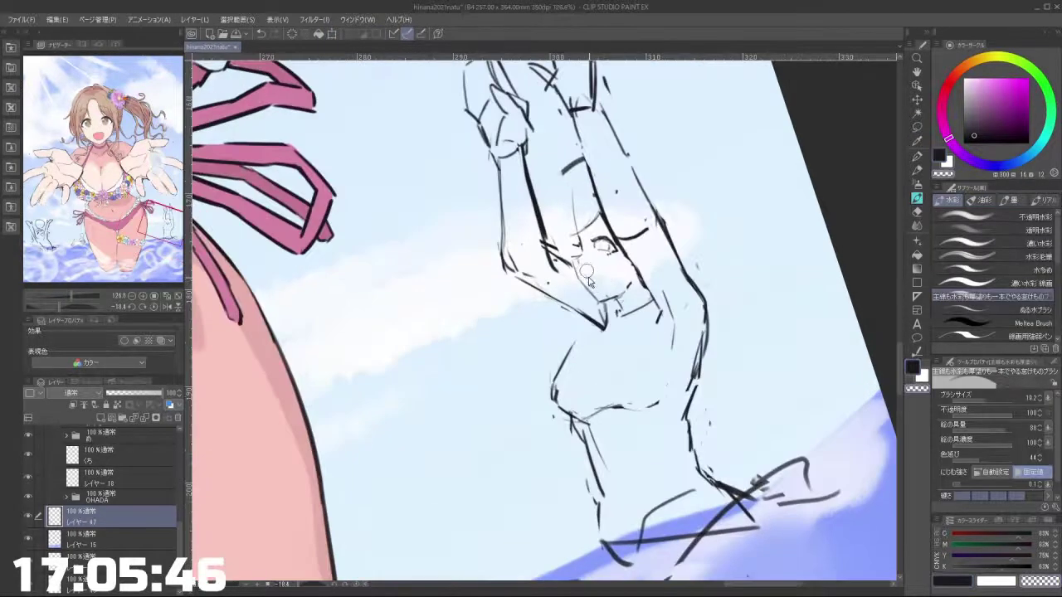
pyautogui.press('c')
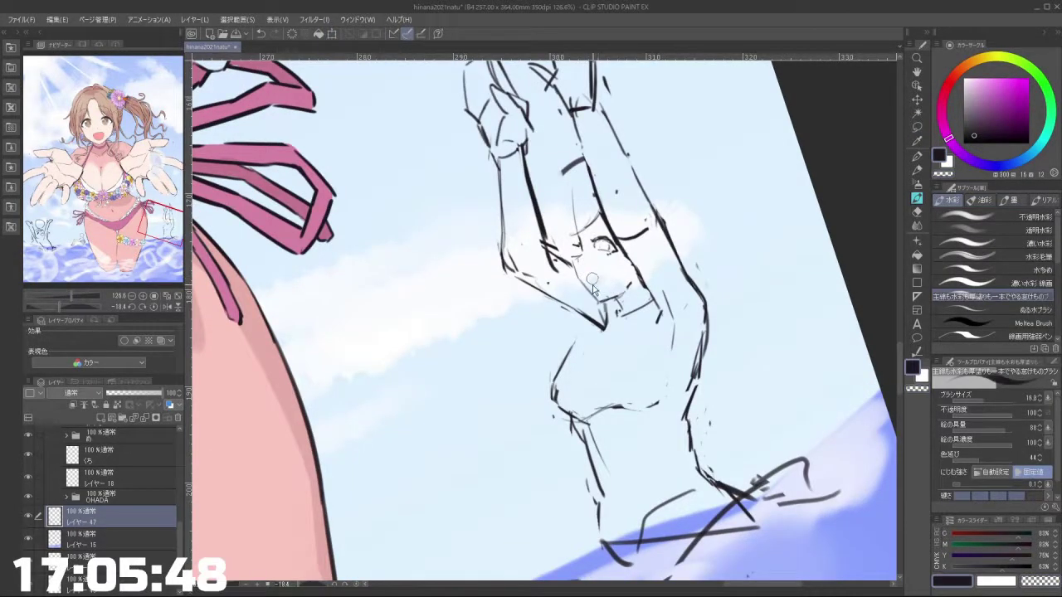
pyautogui.press('[')
pyautogui.press('[')
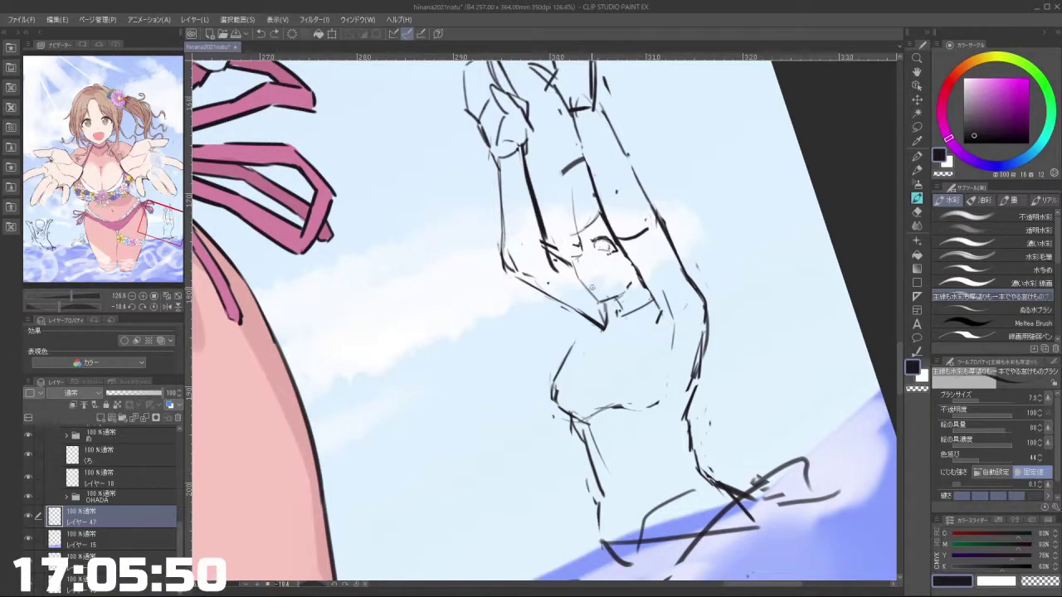
pyautogui.moveTo(594, 288)
pyautogui.mouseDown()
pyautogui.moveTo(570, 267)
pyautogui.moveTo(522, 266)
pyautogui.moveTo(596, 296)
pyautogui.moveTo(602, 313)
pyautogui.mouseUp()
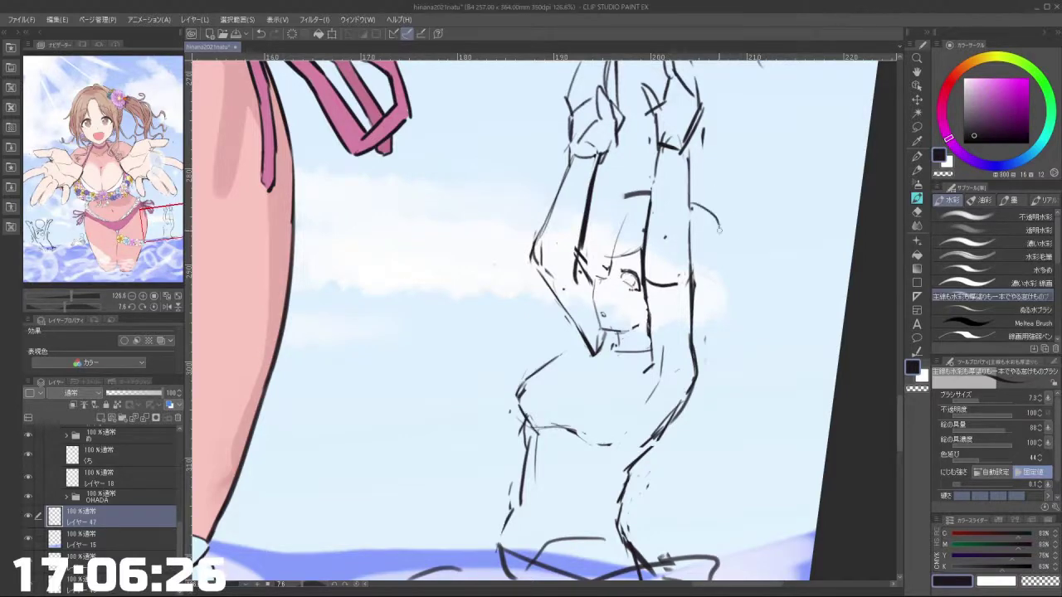
# Step: Sketch the curved back and crown of the figure's head around the raised arm, undoing unsuitable strokes
pyautogui.moveTo(693, 202)
pyautogui.mouseDown()
pyautogui.moveTo(727, 240)
pyautogui.moveTo(716, 287)
pyautogui.moveTo(717, 256)
pyautogui.moveTo(721, 268)
pyautogui.mouseUp()
pyautogui.hotkey('ctrl', 'z')
pyautogui.moveTo(696, 211); pyautogui.dragTo(723, 266)
pyautogui.hotkey('ctrl', 'z')
pyautogui.moveTo(641, 198)
pyautogui.mouseDown()
pyautogui.moveTo(606, 248)
pyautogui.moveTo(627, 198)
pyautogui.moveTo(601, 254)
pyautogui.mouseUp()
pyautogui.hotkey('ctrl', 'z')
pyautogui.hotkey('ctrl', 'z')
pyautogui.hotkey('ctrl', 'z')
pyautogui.moveTo(694, 203)
pyautogui.mouseDown()
pyautogui.moveTo(711, 218)
pyautogui.moveTo(473, 157)
pyautogui.mouseUp()
# Step: Clean up the head outline with transparent color and sketch short hair strokes at the forehead, undoing unsuitable ones
pyautogui.press('c')
pyautogui.moveTo(434, 200)
pyautogui.mouseDown()
pyautogui.moveTo(439, 230)
pyautogui.moveTo(446, 218)
pyautogui.mouseUp()
pyautogui.moveTo(436, 199)
pyautogui.mouseDown()
pyautogui.moveTo(454, 243)
pyautogui.moveTo(445, 211)
pyautogui.mouseUp()
pyautogui.press('c')
pyautogui.moveTo(443, 198)
pyautogui.mouseDown()
pyautogui.moveTo(465, 244)
pyautogui.moveTo(452, 235)
pyautogui.mouseUp()
pyautogui.hotkey('ctrl', 'z')
pyautogui.hotkey('ctrl', 'z')
pyautogui.moveTo(463, 140)
pyautogui.mouseDown()
pyautogui.moveTo(444, 165)
pyautogui.moveTo(466, 135)
pyautogui.mouseUp()
pyautogui.moveTo(535, 152); pyautogui.dragTo(556, 170)
pyautogui.hotkey('ctrl', 'z')
pyautogui.moveTo(622, 258)
pyautogui.mouseDown()
pyautogui.moveTo(632, 353)
pyautogui.moveTo(594, 299)
pyautogui.mouseUp()
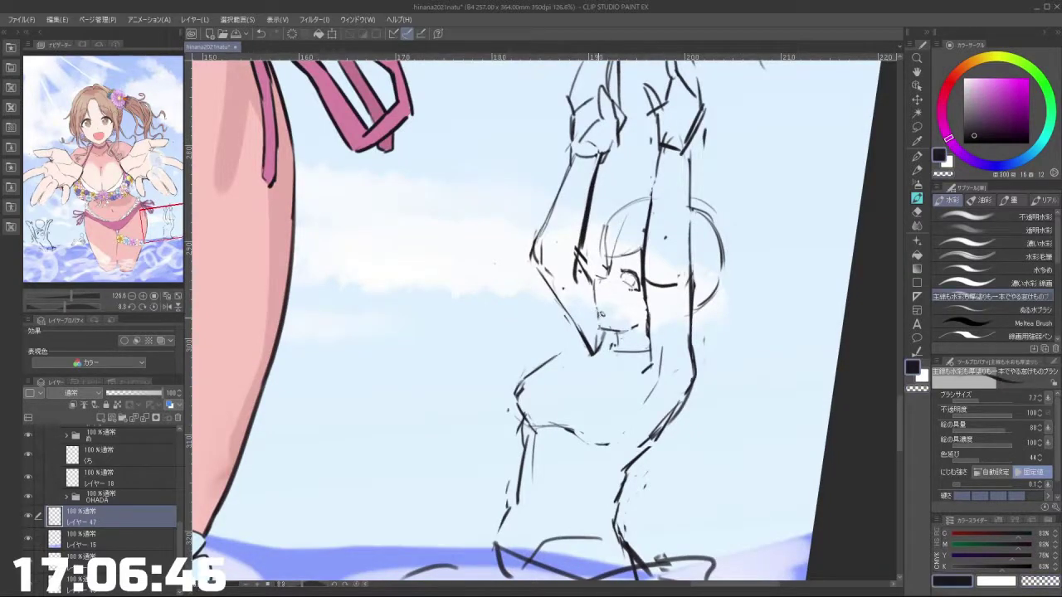
# Step: Erase the figure's old bust and front waist outlines with transparent color
pyautogui.moveTo(614, 336); pyautogui.dragTo(614, 283)
pyautogui.scroll(-5, 615, 269)
pyautogui.scroll(3, 613, 272)
pyautogui.press('c')
pyautogui.moveTo(570, 237); pyautogui.dragTo(604, 354)
pyautogui.press('c')
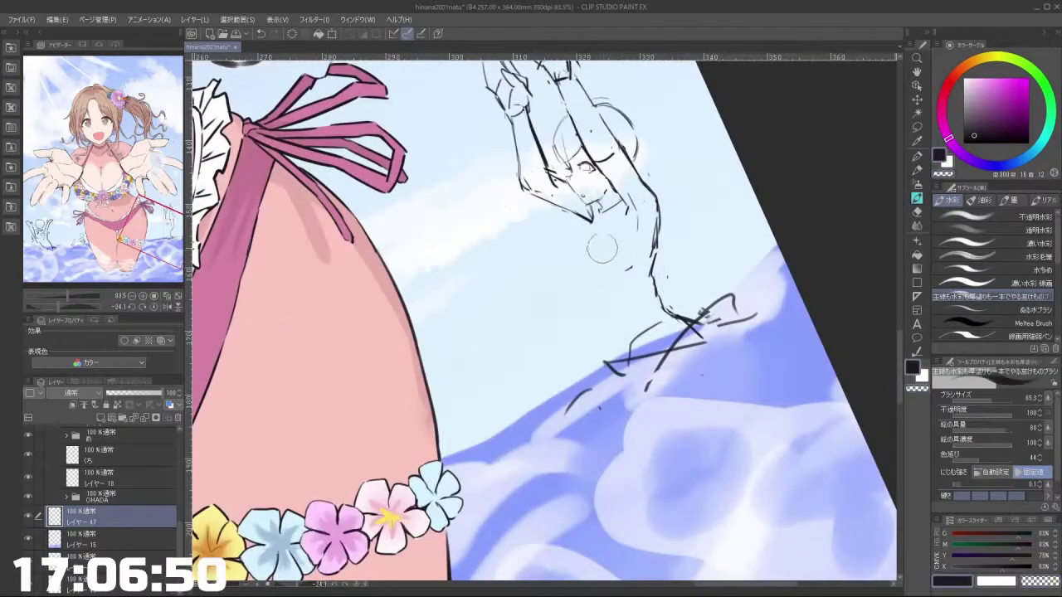
# Step: Sketch a new bust contour and front waist line down to the water with a 9.9 brush, undoing unsuitable strokes
pyautogui.moveTo(591, 222)
pyautogui.mouseDown()
pyautogui.moveTo(606, 220)
pyautogui.moveTo(584, 259)
pyautogui.moveTo(574, 221)
pyautogui.mouseUp()
pyautogui.hotkey('ctrl', 'z')
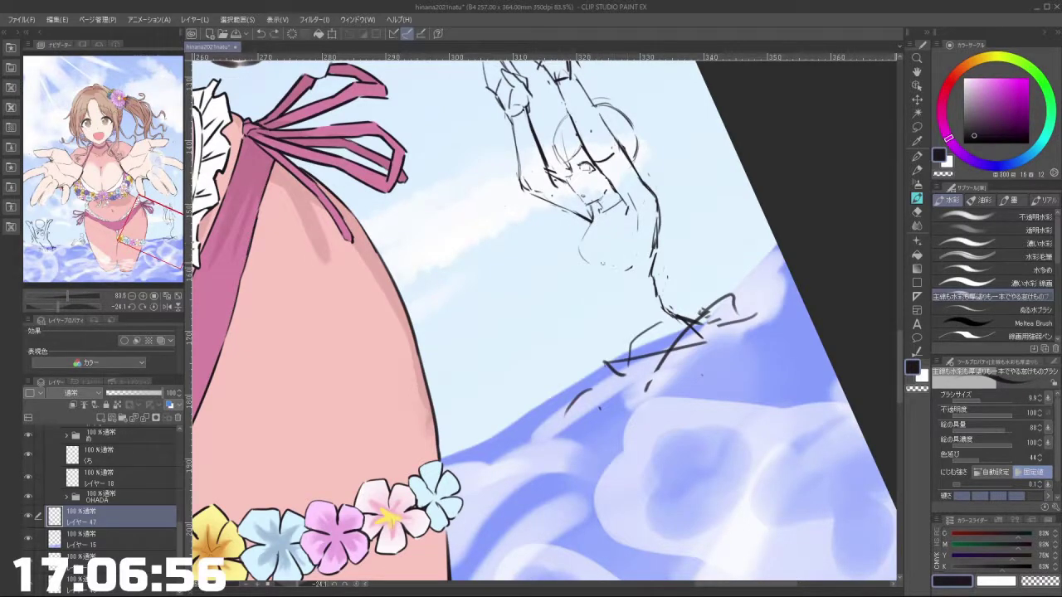
pyautogui.moveTo(590, 262)
pyautogui.mouseDown()
pyautogui.moveTo(627, 263)
pyautogui.moveTo(607, 311)
pyautogui.moveTo(632, 344)
pyautogui.mouseUp()
pyautogui.hotkey('ctrl', 'z')
pyautogui.hotkey('ctrl', 'z')
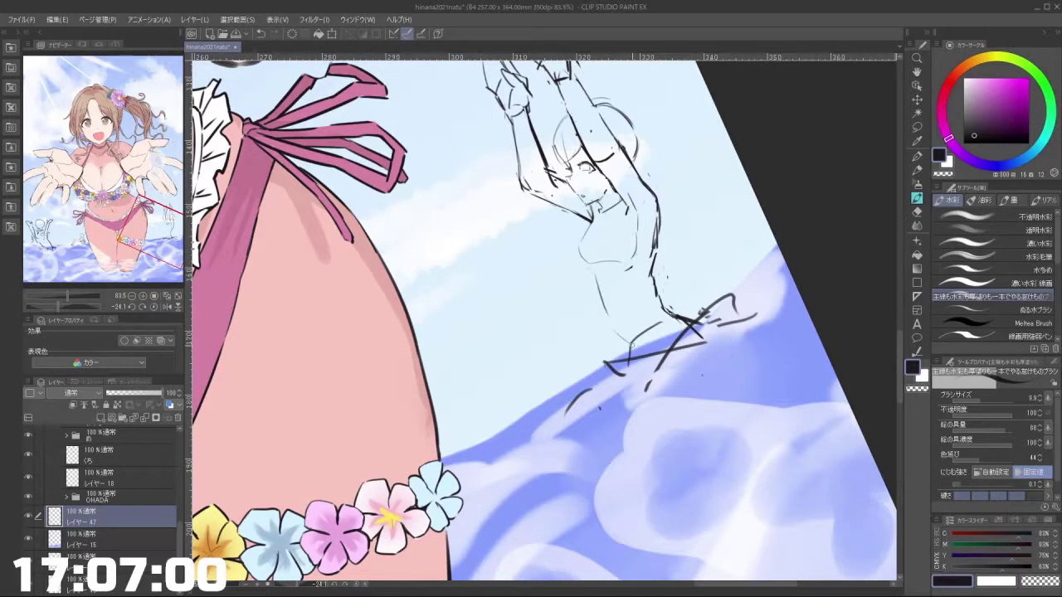
# Step: Erase the iris strokes inside the figure's eye with transparent color, leaving the upper lash line
pyautogui.press('^')
pyautogui.press('^')
pyautogui.press('^')
pyautogui.press('^')
pyautogui.scroll(3, 620, 189)
pyautogui.moveTo(619, 189)
pyautogui.mouseDown()
pyautogui.moveTo(608, 241)
pyautogui.moveTo(621, 252)
pyautogui.moveTo(617, 268)
pyautogui.moveTo(645, 259)
pyautogui.mouseUp()
pyautogui.scroll(3, 608, 241)
pyautogui.press('c')
pyautogui.press('c')
pyautogui.hotkey('ctrl', 'z')
# Step: Redraw the figure's iris and upper eyelid with a fine 4.4 brush, undoing unsuitable strokes
pyautogui.press('[')
pyautogui.press('[')
pyautogui.press('[')
pyautogui.press('[')
pyautogui.press('[')
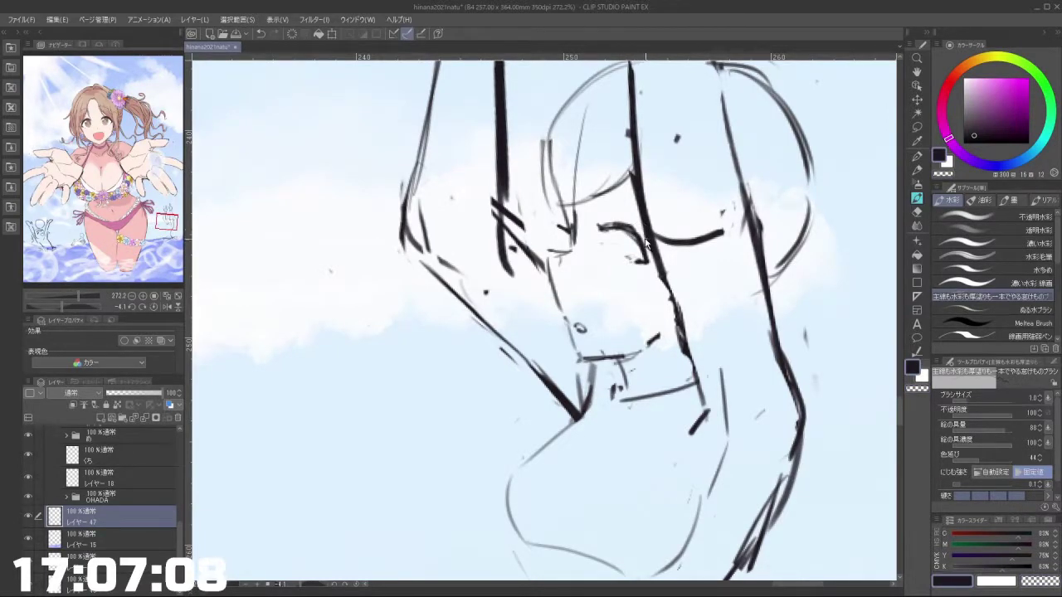
pyautogui.hotkey('ctrl', 'z')
pyautogui.press(']')
pyautogui.moveTo(633, 228); pyautogui.dragTo(646, 261)
pyautogui.hotkey('ctrl', 'z')
pyautogui.moveTo(603, 228)
pyautogui.mouseDown()
pyautogui.moveTo(610, 253)
pyautogui.moveTo(622, 252)
pyautogui.moveTo(612, 254)
pyautogui.moveTo(624, 249)
pyautogui.moveTo(619, 217)
pyautogui.moveTo(630, 221)
pyautogui.mouseUp()
pyautogui.hotkey('ctrl', 'z')
pyautogui.hotkey('ctrl', 'z')
pyautogui.hotkey('ctrl', 'z')
pyautogui.hotkey('ctrl', 'z')
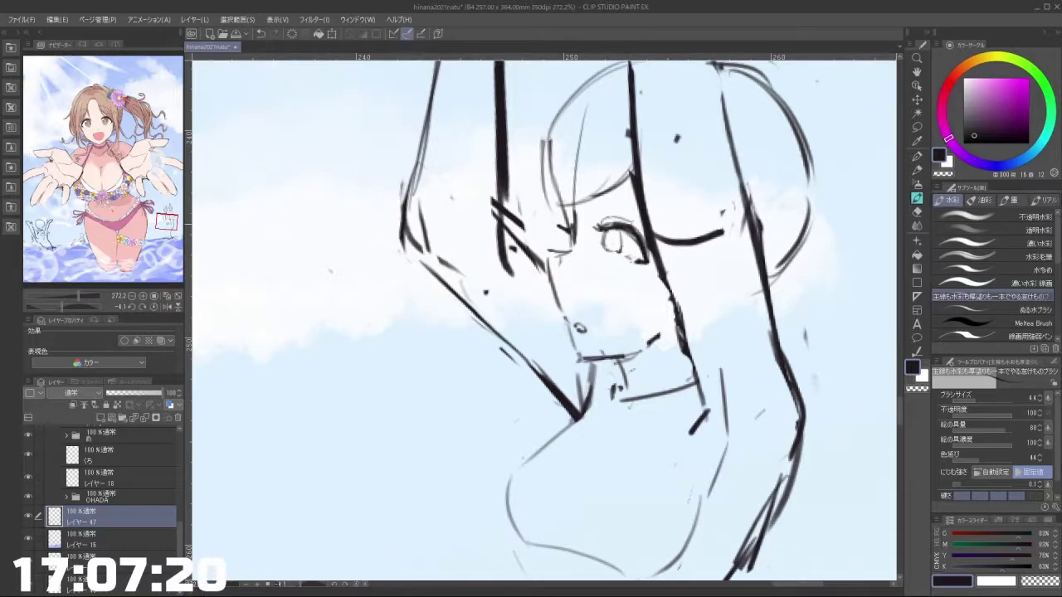
# Step: Lasso the figure's mouth and chin lines, move them slightly up toward the eyes, and deselect them
pyautogui.scroll(-5, 636, 316)
pyautogui.moveTo(635, 319); pyautogui.dragTo(613, 338)
pyautogui.scroll(2, 615, 338)
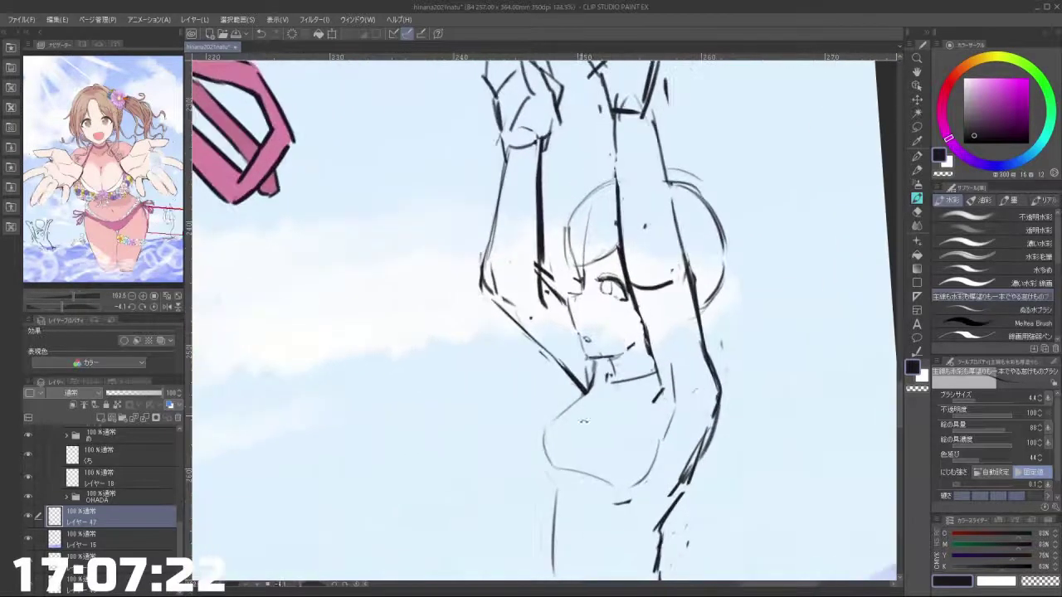
pyautogui.moveTo(593, 477)
pyautogui.mouseDown()
pyautogui.moveTo(695, 280)
pyautogui.moveTo(680, 399)
pyautogui.moveTo(614, 462)
pyautogui.mouseUp()
pyautogui.press('m')
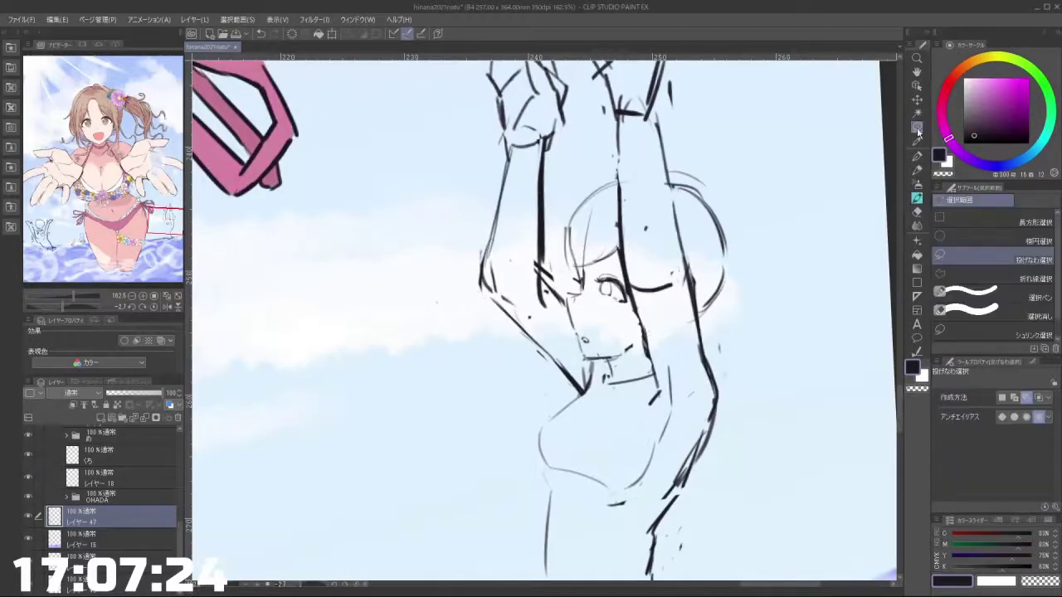
pyautogui.scroll(1, 611, 329)
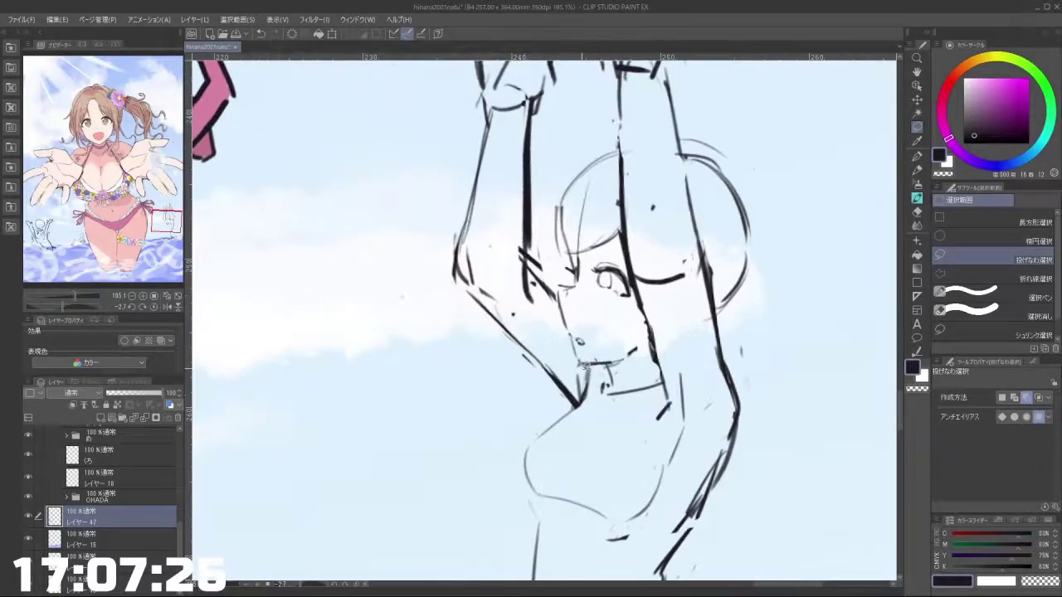
pyautogui.moveTo(574, 363)
pyautogui.mouseDown()
pyautogui.moveTo(566, 329)
pyautogui.moveTo(642, 329)
pyautogui.moveTo(639, 354)
pyautogui.moveTo(588, 370)
pyautogui.moveTo(622, 349)
pyautogui.mouseUp()
pyautogui.click(628, 390)
pyautogui.click(583, 384)
pyautogui.hotkey('ctrl', 'd')
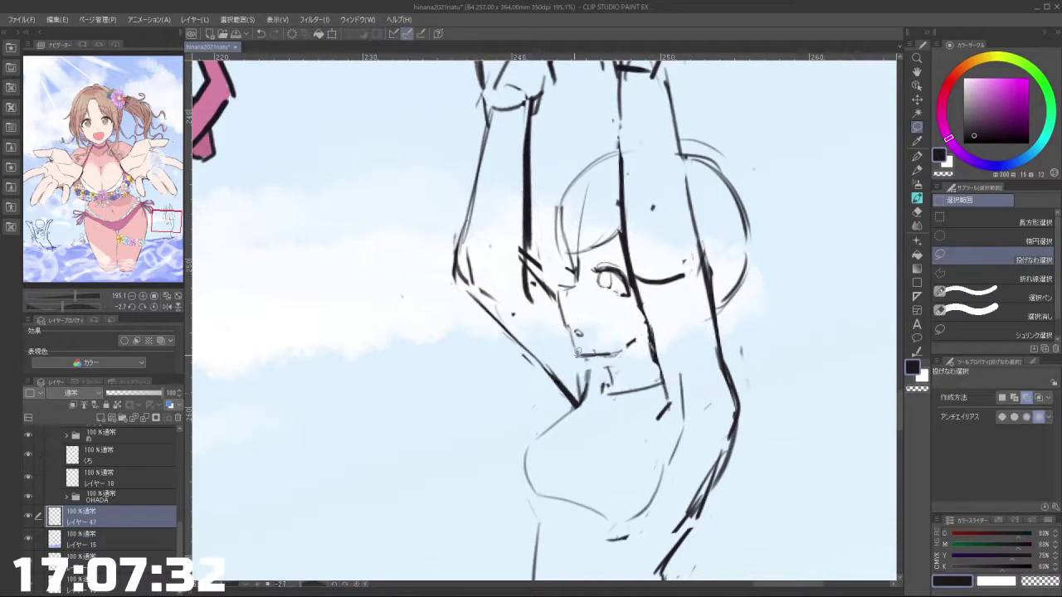
# Step: Sketch fringe strands falling over the figure's forehead with the watercolor brush, undoing unsuitable strokes
pyautogui.click(916, 199)
pyautogui.moveTo(633, 443)
pyautogui.mouseDown()
pyautogui.moveTo(691, 294)
pyautogui.moveTo(657, 218)
pyautogui.mouseUp()
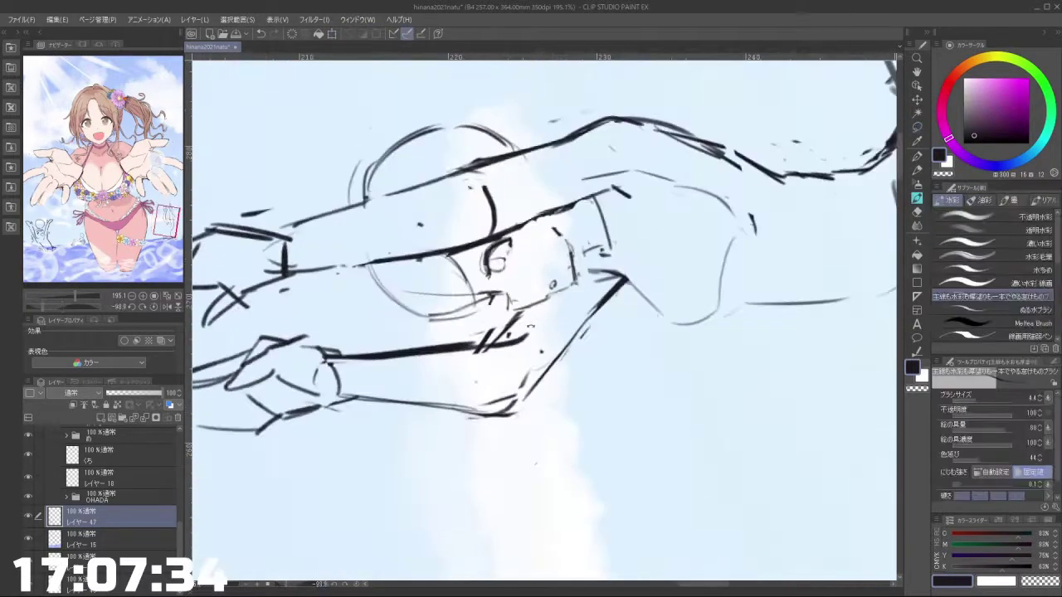
pyautogui.moveTo(651, 337); pyautogui.dragTo(559, 415)
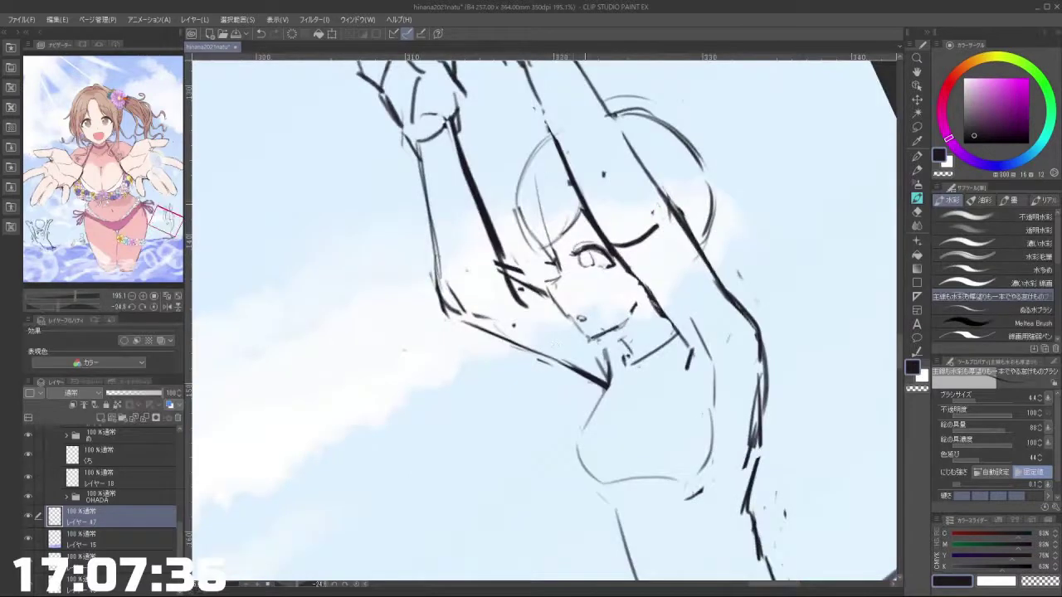
pyautogui.hotkey('ctrl', 'z')
pyautogui.moveTo(572, 186); pyautogui.dragTo(558, 240)
pyautogui.moveTo(564, 205); pyautogui.dragTo(554, 245)
pyautogui.hotkey('ctrl', 'z')
pyautogui.moveTo(550, 182); pyautogui.dragTo(554, 246)
pyautogui.hotkey('ctrl', 'z')
pyautogui.moveTo(548, 180)
pyautogui.mouseDown()
pyautogui.moveTo(549, 248)
pyautogui.moveTo(562, 256)
pyautogui.mouseUp()
pyautogui.hotkey('ctrl', 'z')
pyautogui.moveTo(550, 218)
pyautogui.mouseDown()
pyautogui.moveTo(564, 257)
pyautogui.moveTo(545, 222)
pyautogui.moveTo(549, 251)
pyautogui.mouseUp()
pyautogui.hotkey('ctrl', 'z')
# Step: Trim the tips of the fringe strands near the eyes with transparent color
pyautogui.press('c')
pyautogui.hotkey('ctrl', 'z')
pyautogui.hotkey('ctrl', 'z')
pyautogui.moveTo(544, 240); pyautogui.dragTo(562, 255)
pyautogui.press('c')
pyautogui.hotkey('ctrl', 'z')
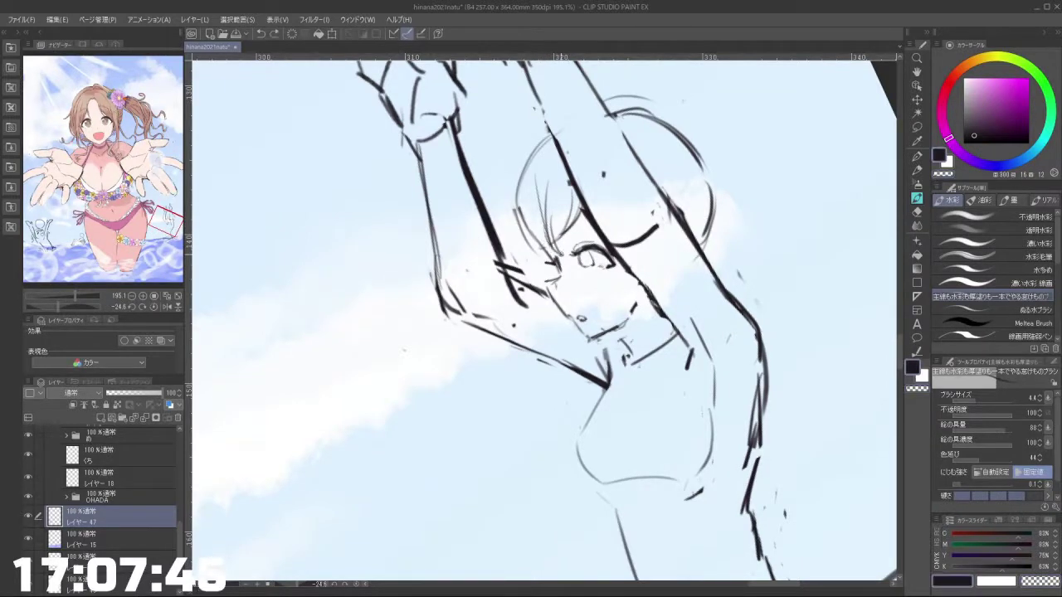
# Step: Erase part of the outer raised arm's outline beside the head and redraw it as a thinner line from the wrist down
pyautogui.moveTo(638, 374); pyautogui.dragTo(624, 392)
pyautogui.moveTo(605, 250)
pyautogui.mouseDown()
pyautogui.moveTo(585, 236)
pyautogui.moveTo(466, 272)
pyautogui.moveTo(486, 268)
pyautogui.moveTo(488, 282)
pyautogui.moveTo(503, 241)
pyautogui.moveTo(630, 339)
pyautogui.moveTo(644, 303)
pyautogui.moveTo(626, 197)
pyautogui.mouseUp()
pyautogui.press('c')
pyautogui.scroll(5, 639, 170)
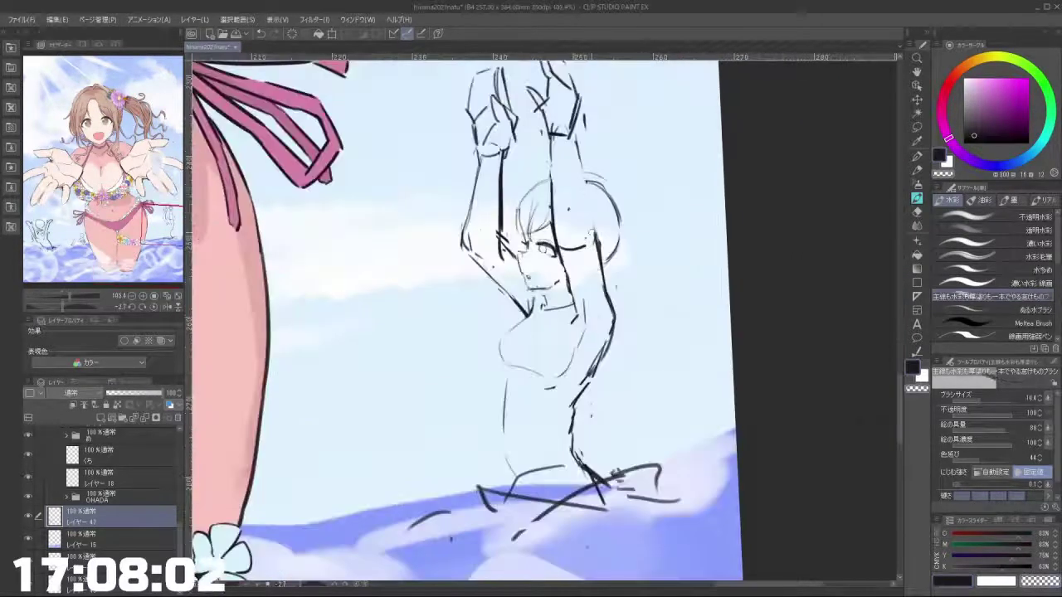
pyautogui.moveTo(577, 173); pyautogui.dragTo(579, 176)
pyautogui.hotkey('ctrl', 'z')
pyautogui.press('[')
pyautogui.press('[')
pyautogui.hotkey('ctrl', 'z')
pyautogui.moveTo(572, 138); pyautogui.dragTo(598, 279)
pyautogui.hotkey('ctrl', 'z')
pyautogui.moveTo(590, 235)
pyautogui.mouseDown()
pyautogui.moveTo(607, 281)
pyautogui.moveTo(608, 348)
pyautogui.mouseUp()
pyautogui.press(']')
pyautogui.press(']')
pyautogui.press(']')
pyautogui.press('c')
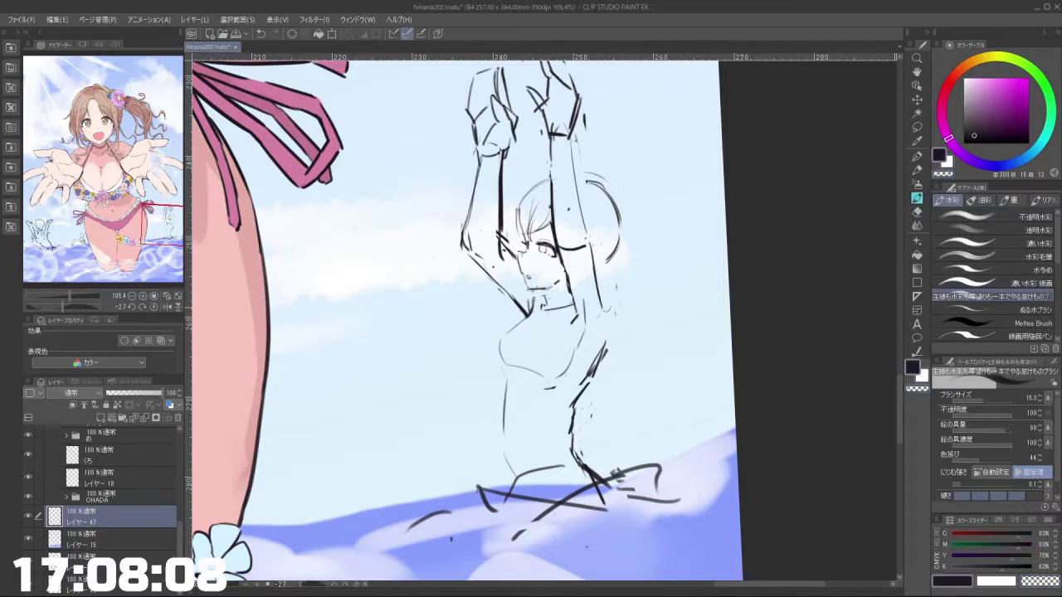
pyautogui.moveTo(598, 287)
pyautogui.mouseDown()
pyautogui.moveTo(609, 317)
pyautogui.moveTo(600, 307)
pyautogui.mouseUp()
pyautogui.hotkey('ctrl', 'z')
pyautogui.press('[')
pyautogui.press('[')
pyautogui.press('[')
pyautogui.moveTo(610, 269); pyautogui.dragTo(621, 297)
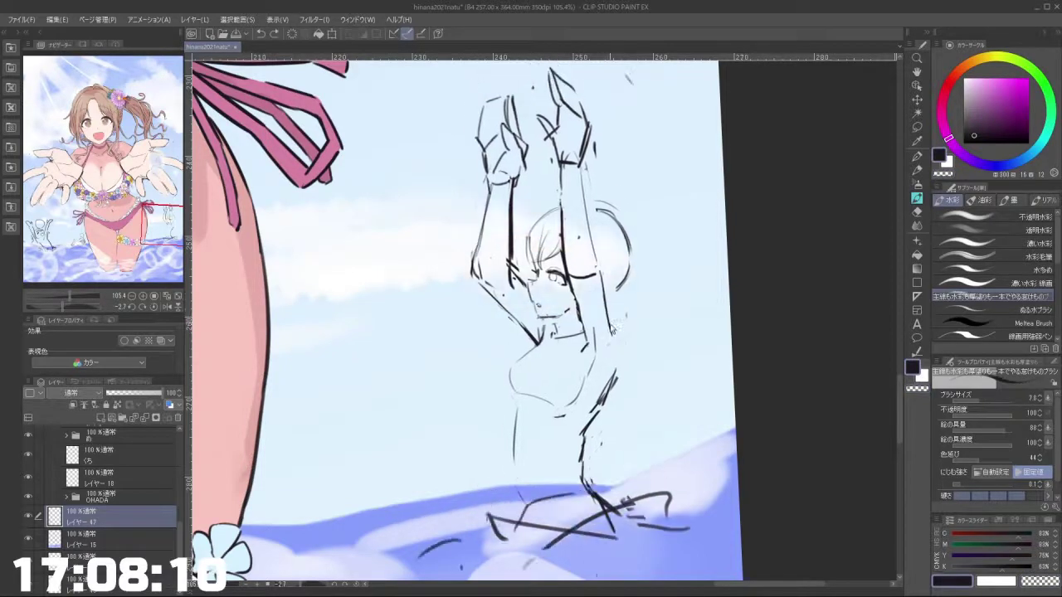
pyautogui.hotkey('ctrl', 'z')
pyautogui.hotkey('ctrl', 'z')
# Step: Erase the outer arm's heavy lower outline with transparent color and redraw it as a thinner line curving into the back
pyautogui.press('c')
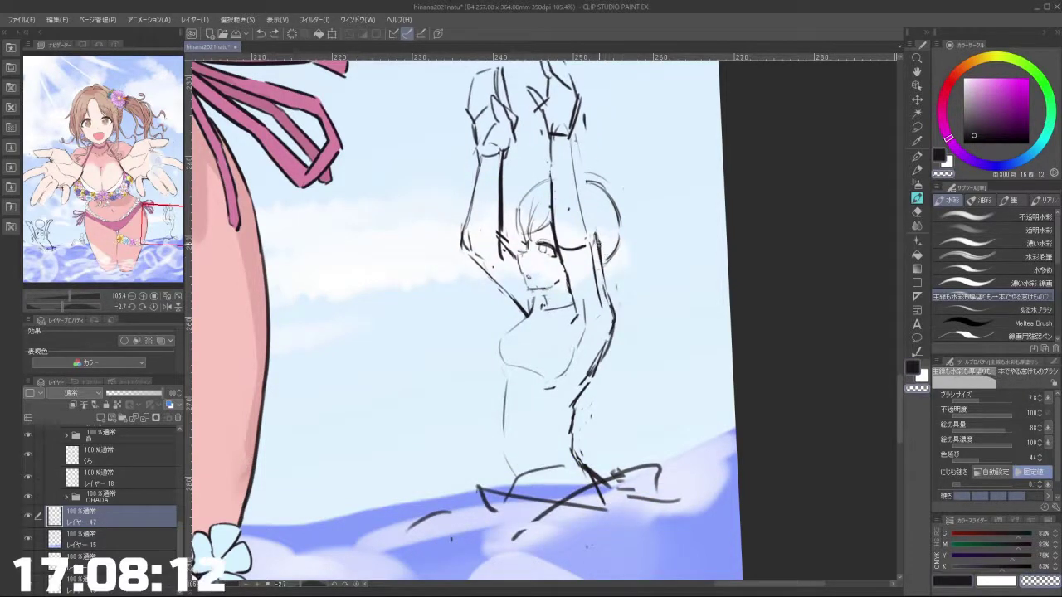
pyautogui.moveTo(597, 233); pyautogui.dragTo(603, 295)
pyautogui.hotkey('ctrl', 'z')
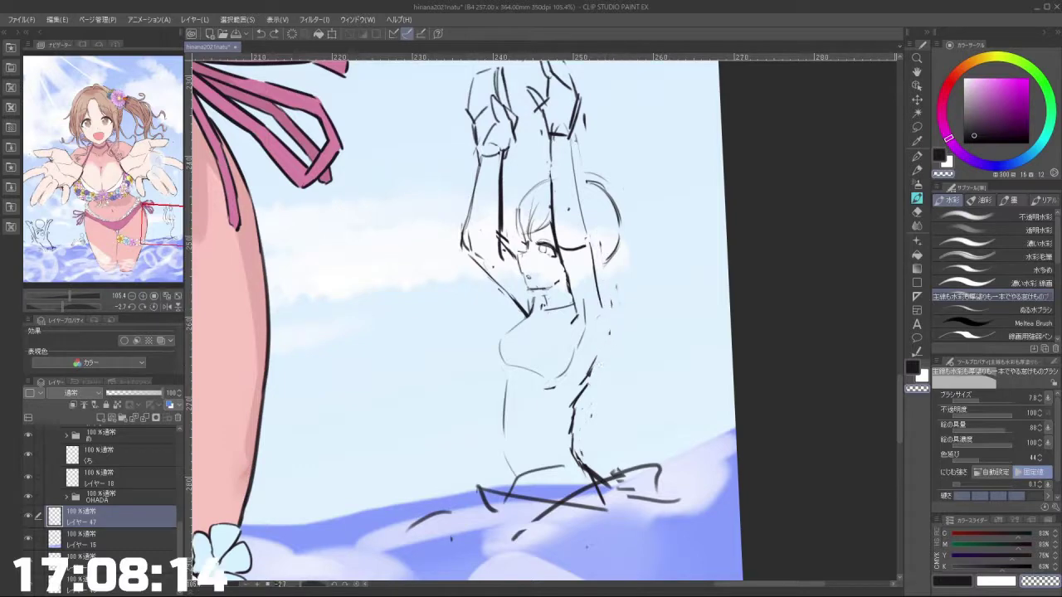
pyautogui.press('c')
pyautogui.moveTo(597, 291); pyautogui.dragTo(614, 335)
pyautogui.hotkey('ctrl', 'z')
pyautogui.hotkey('ctrl', 'z')
pyautogui.moveTo(600, 299)
pyautogui.mouseDown()
pyautogui.moveTo(609, 328)
pyautogui.moveTo(574, 398)
pyautogui.mouseUp()
pyautogui.hotkey('ctrl', 'z')
pyautogui.hotkey('ctrl', 'z')
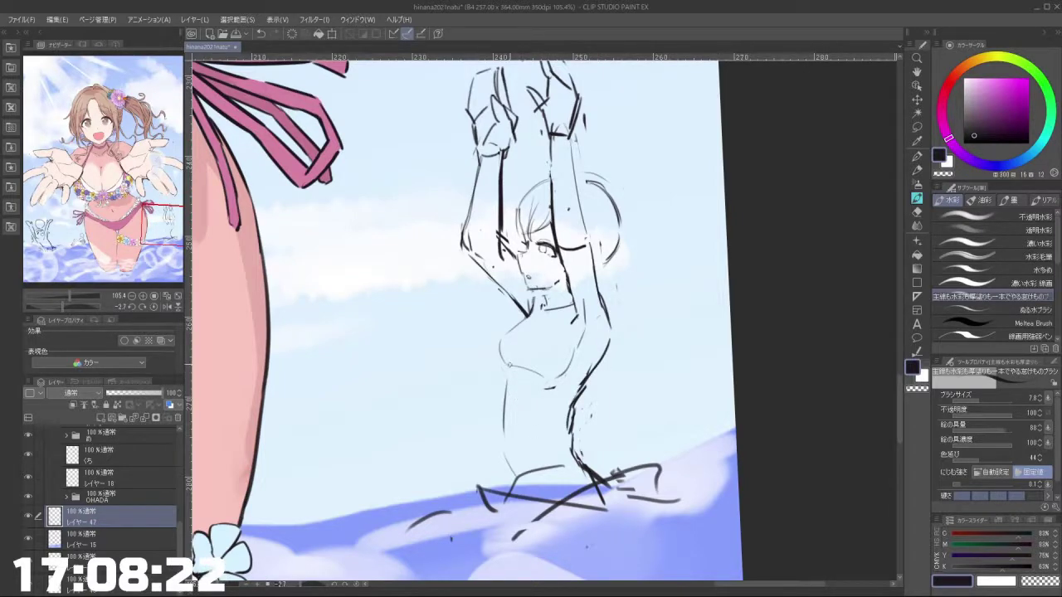
# Step: Strengthen the figure's front torso contour from the bust to the waist and tidy its lower end with transparent color
pyautogui.moveTo(535, 320); pyautogui.dragTo(509, 378)
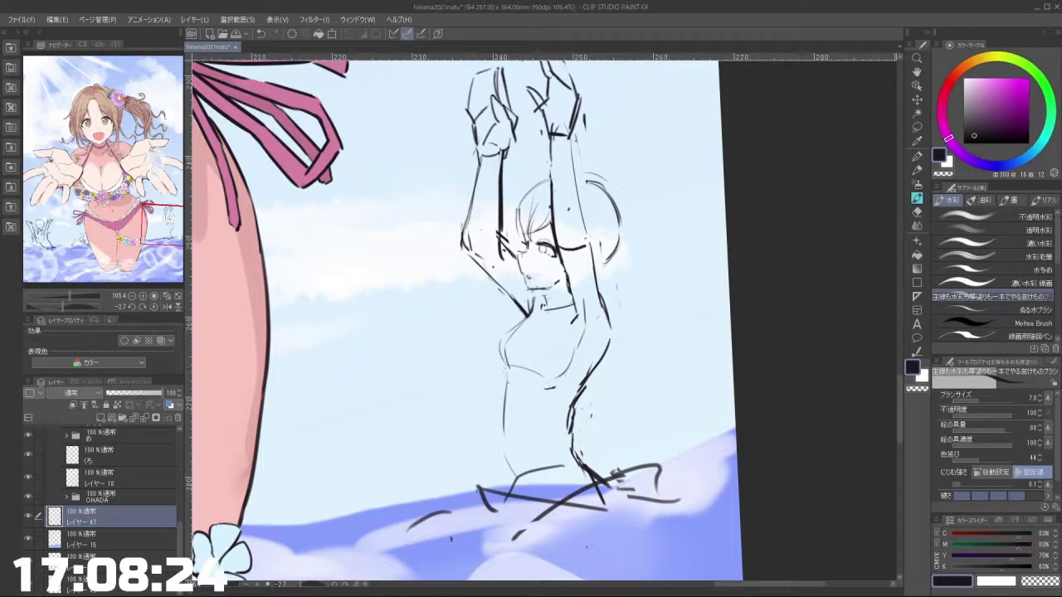
pyautogui.moveTo(507, 446); pyautogui.dragTo(516, 475)
pyautogui.press('c')
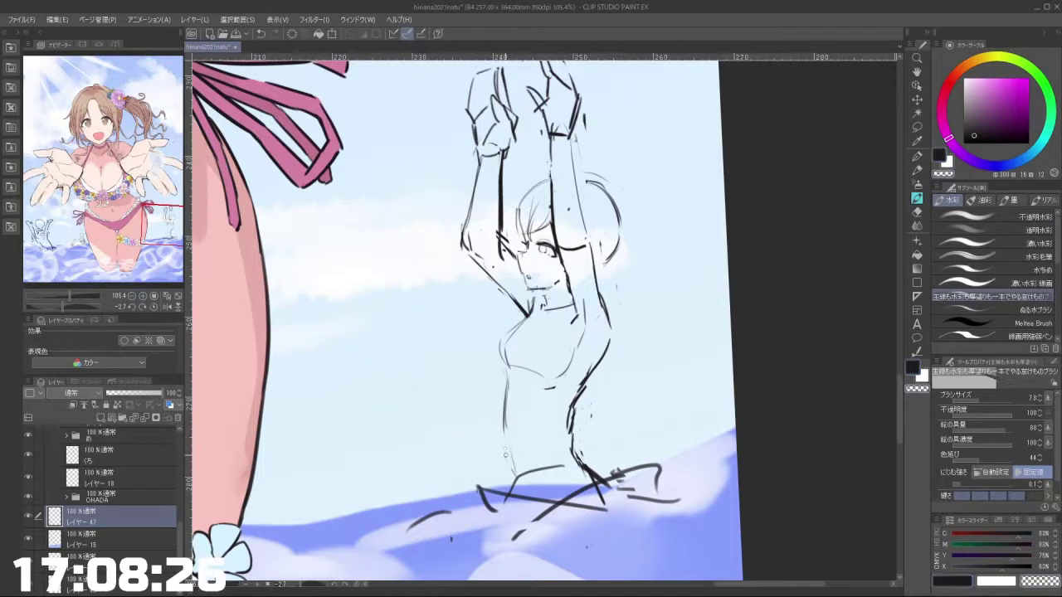
pyautogui.press('c')
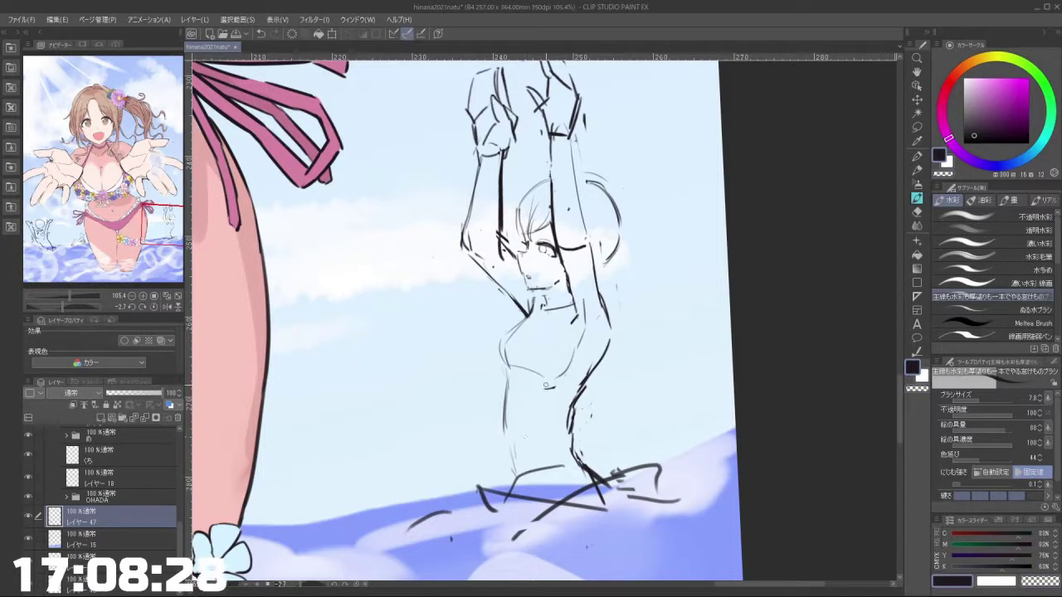
pyautogui.moveTo(635, 378); pyautogui.dragTo(637, 352)
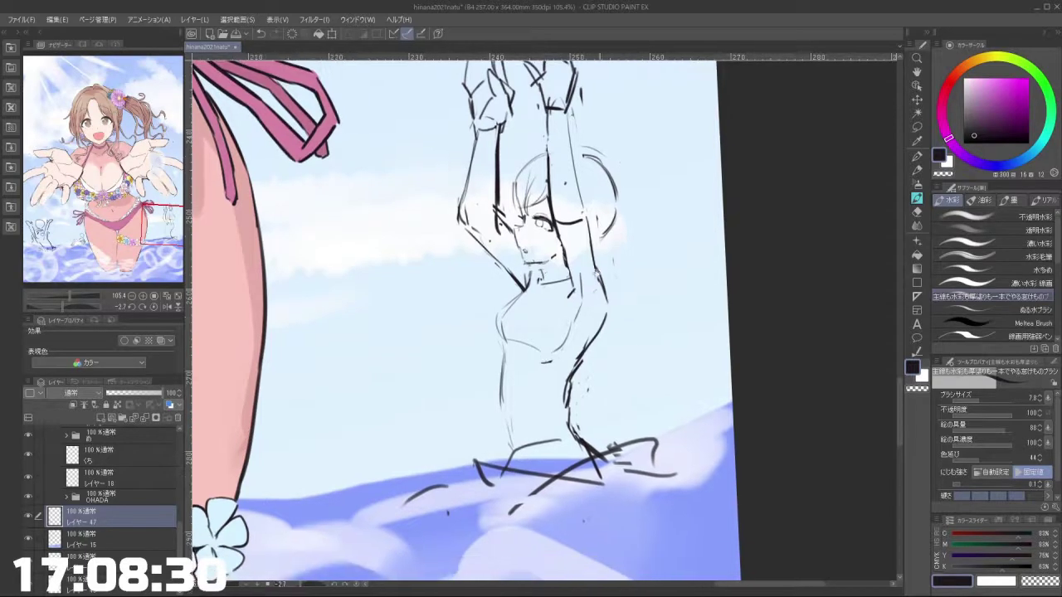
# Step: Replace the thick inner line of the raised arm in front of the face with a thinner 5.2 brush line
pyautogui.scroll(-2, 560, 248)
pyautogui.scroll(2, 521, 204)
pyautogui.moveTo(526, 176); pyautogui.dragTo(525, 233)
pyautogui.press('c')
pyautogui.moveTo(527, 159)
pyautogui.mouseDown()
pyautogui.moveTo(520, 226)
pyautogui.moveTo(533, 245)
pyautogui.mouseUp()
pyautogui.hotkey('ctrl', 'z')
pyautogui.hotkey('ctrl', 'z')
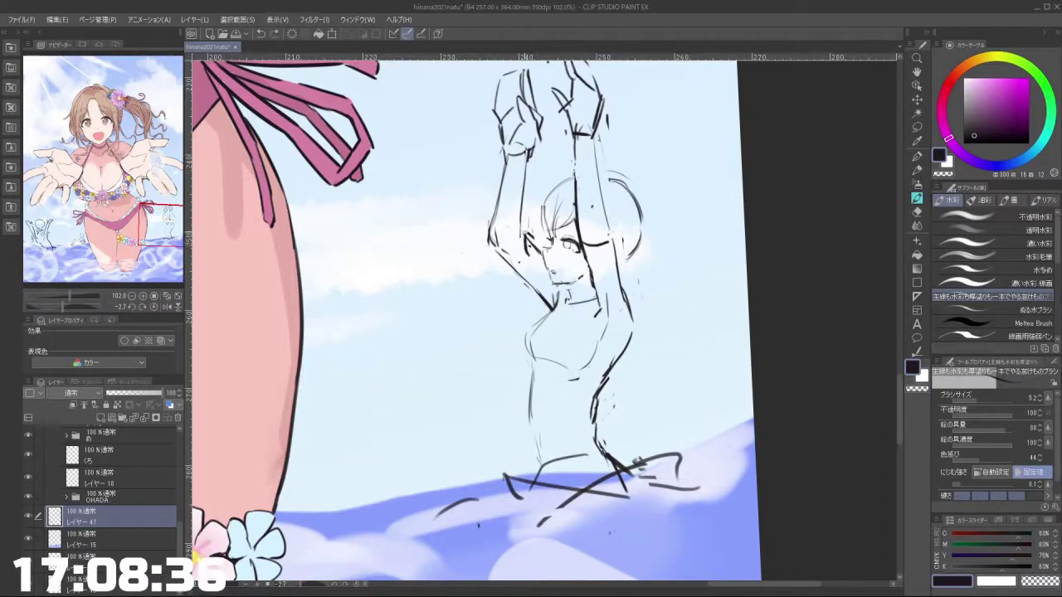
# Step: Sketch thin side hair strands in front of the figure's face, beside the bent elbow
pyautogui.scroll(5, 547, 227)
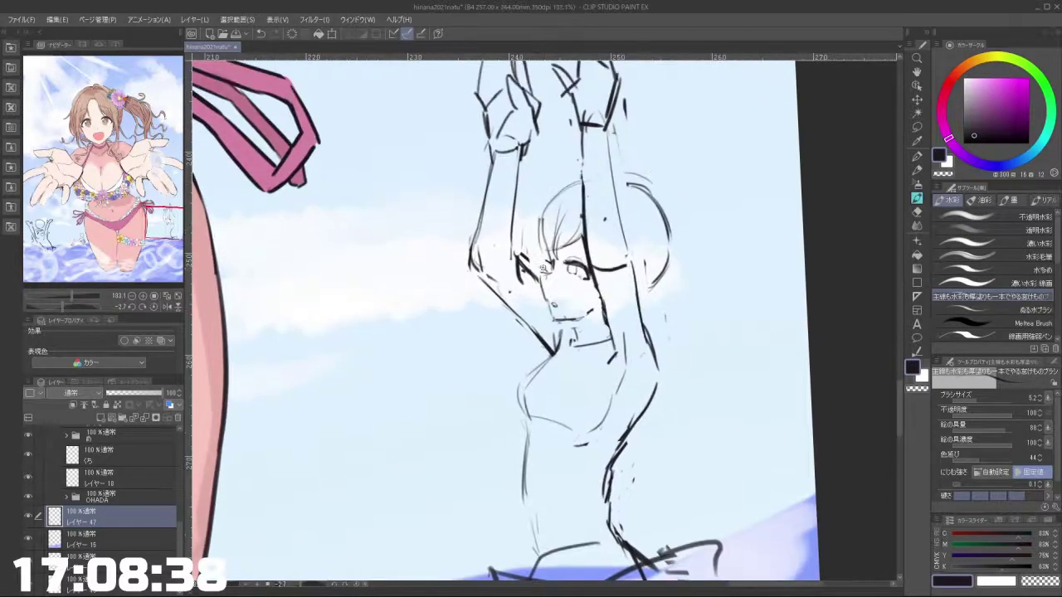
pyautogui.moveTo(534, 176); pyautogui.dragTo(520, 272)
pyautogui.moveTo(536, 213); pyautogui.dragTo(524, 275)
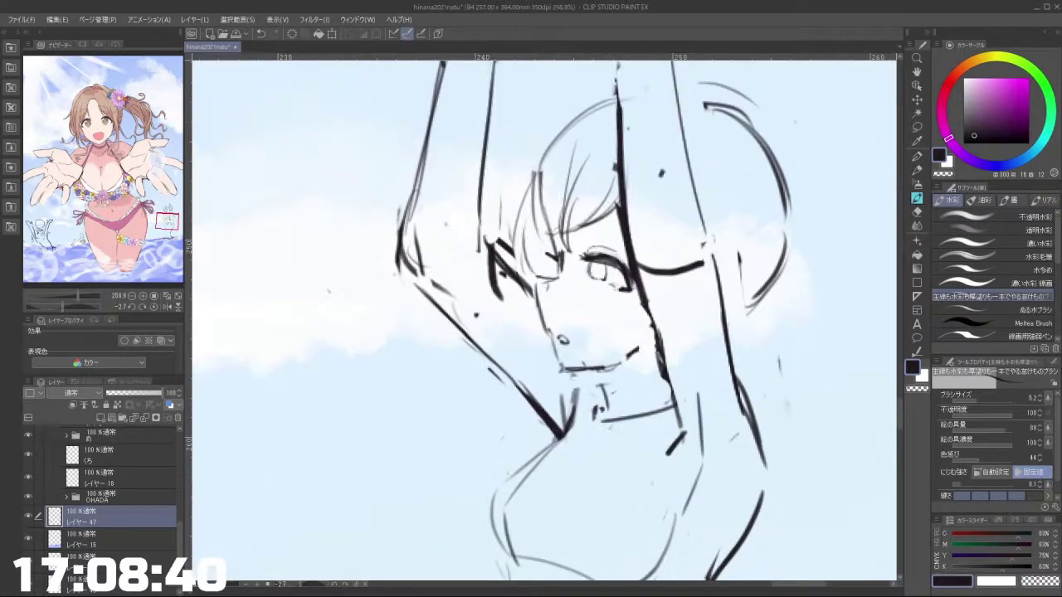
pyautogui.scroll(-2, 759, 257)
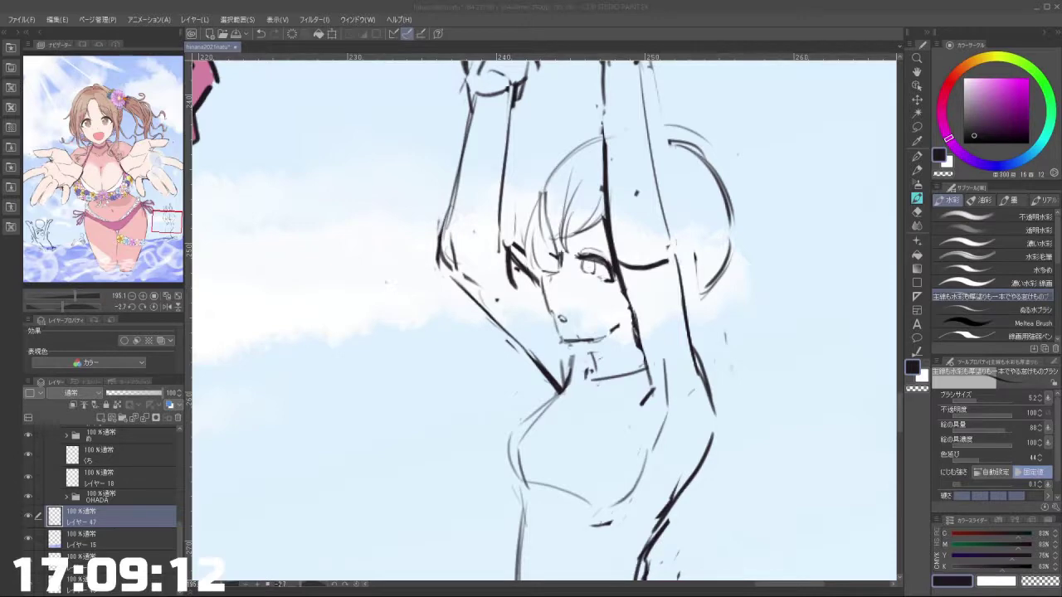
# Step: Sketch a faint hair line along the outer arm where it crosses the head, undoing unsuitable strokes
pyautogui.click(670, 152)
pyautogui.moveTo(677, 180); pyautogui.dragTo(683, 234)
pyautogui.hotkey('ctrl', 'z')
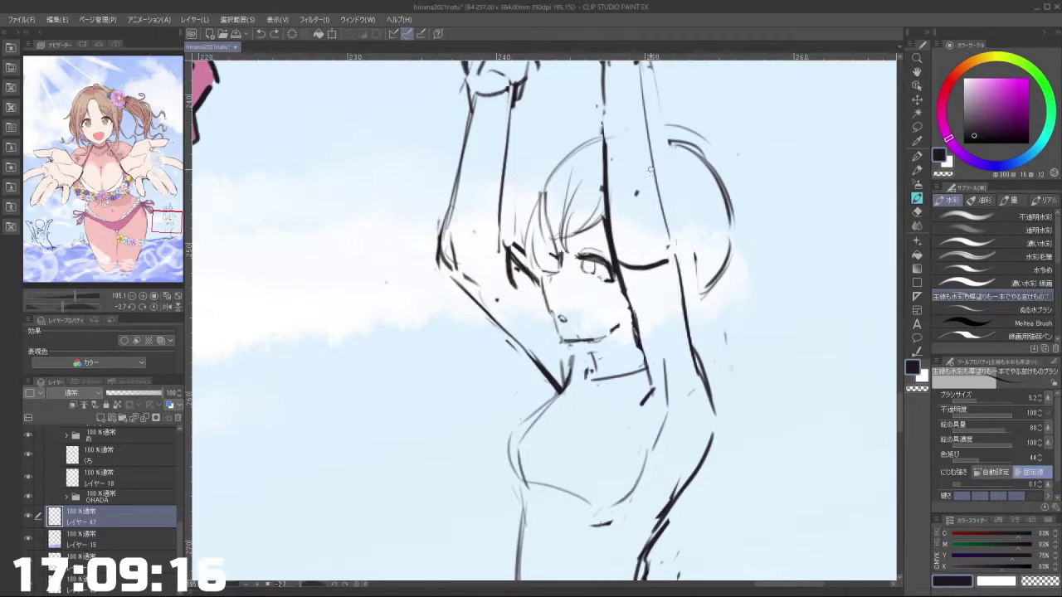
pyautogui.hotkey('ctrl', 'z')
pyautogui.moveTo(658, 168)
pyautogui.mouseDown()
pyautogui.moveTo(678, 219)
pyautogui.moveTo(671, 239)
pyautogui.mouseUp()
# Step: Add a faint lower line beneath the figure's eye and a short side lock beside the cheek, undoing unsuitable strokes
pyautogui.moveTo(598, 285); pyautogui.dragTo(615, 290)
pyautogui.hotkey('ctrl', 'z')
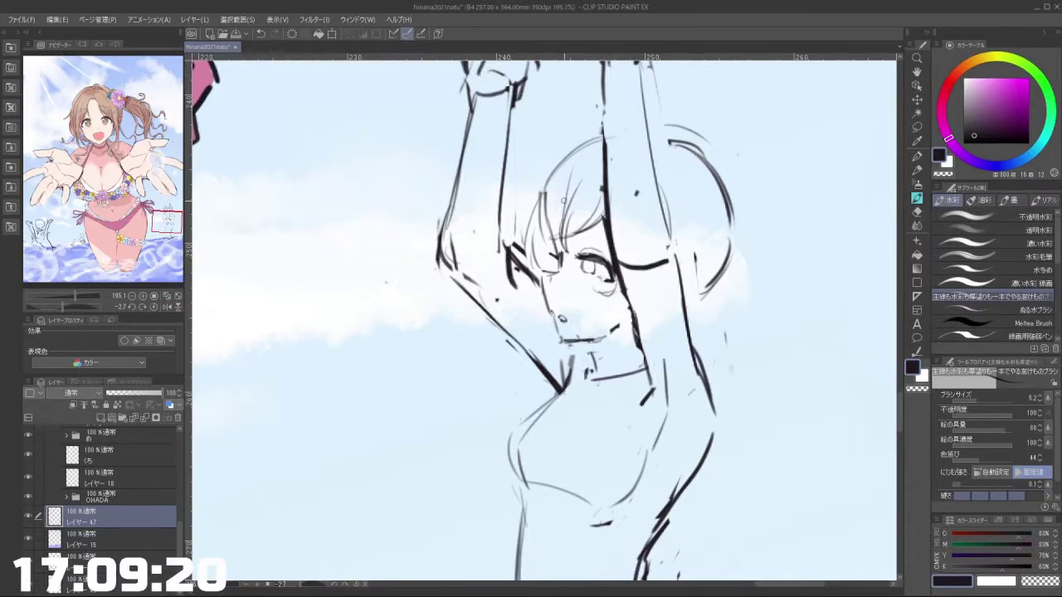
pyautogui.hotkey('ctrl', 'z')
pyautogui.moveTo(534, 281)
pyautogui.mouseDown()
pyautogui.moveTo(541, 322)
pyautogui.moveTo(519, 317)
pyautogui.mouseUp()
pyautogui.hotkey('ctrl', 'z')
pyautogui.moveTo(531, 281); pyautogui.dragTo(538, 304)
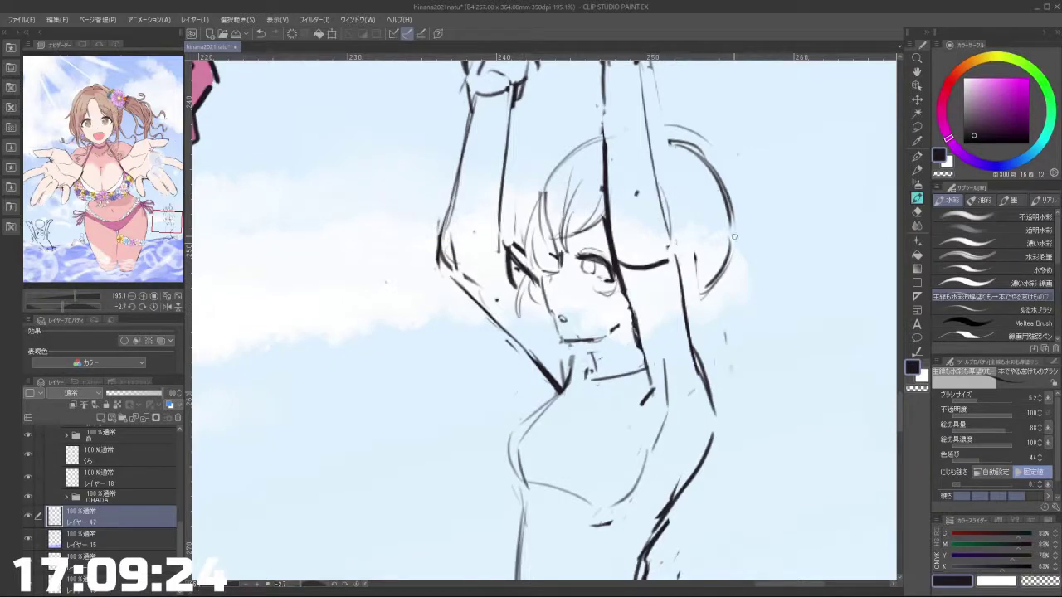
# Step: Sketch wavy hair details inside the back of the figure's head, behind the outer arm, undoing unsuitable strokes
pyautogui.moveTo(680, 148)
pyautogui.mouseDown()
pyautogui.moveTo(706, 197)
pyautogui.moveTo(666, 190)
pyautogui.mouseUp()
pyautogui.hotkey('ctrl', 'z')
pyautogui.moveTo(666, 192)
pyautogui.mouseDown()
pyautogui.moveTo(690, 182)
pyautogui.moveTo(702, 212)
pyautogui.moveTo(696, 189)
pyautogui.moveTo(681, 200)
pyautogui.moveTo(710, 240)
pyautogui.moveTo(706, 218)
pyautogui.moveTo(709, 247)
pyautogui.moveTo(686, 239)
pyautogui.moveTo(703, 246)
pyautogui.moveTo(711, 229)
pyautogui.moveTo(719, 260)
pyautogui.mouseUp()
pyautogui.hotkey('ctrl', 'z')
pyautogui.hotkey('ctrl', 'z')
pyautogui.hotkey('ctrl', 'z')
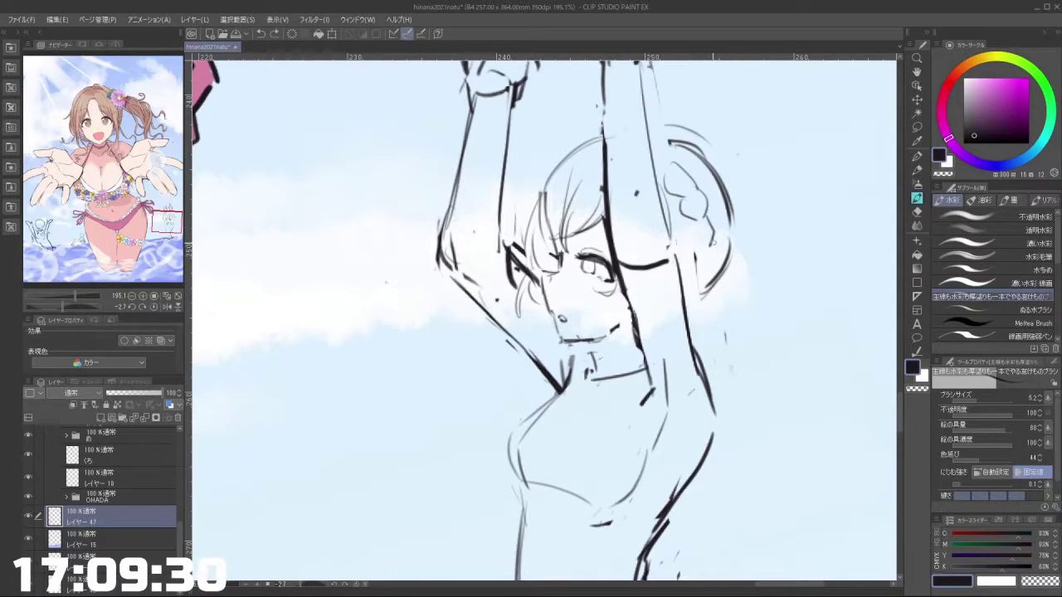
# Step: Sketch a wavy braid line inside the back of the figure's hair and extend the jaw line toward the arm, undoing unsuitable strokes
pyautogui.moveTo(687, 227); pyautogui.dragTo(695, 250)
pyautogui.hotkey('ctrl', 'z')
pyautogui.hotkey('ctrl', 'z')
pyautogui.moveTo(665, 191)
pyautogui.mouseDown()
pyautogui.moveTo(678, 260)
pyautogui.moveTo(680, 243)
pyautogui.mouseUp()
pyautogui.moveTo(604, 335); pyautogui.dragTo(627, 324)
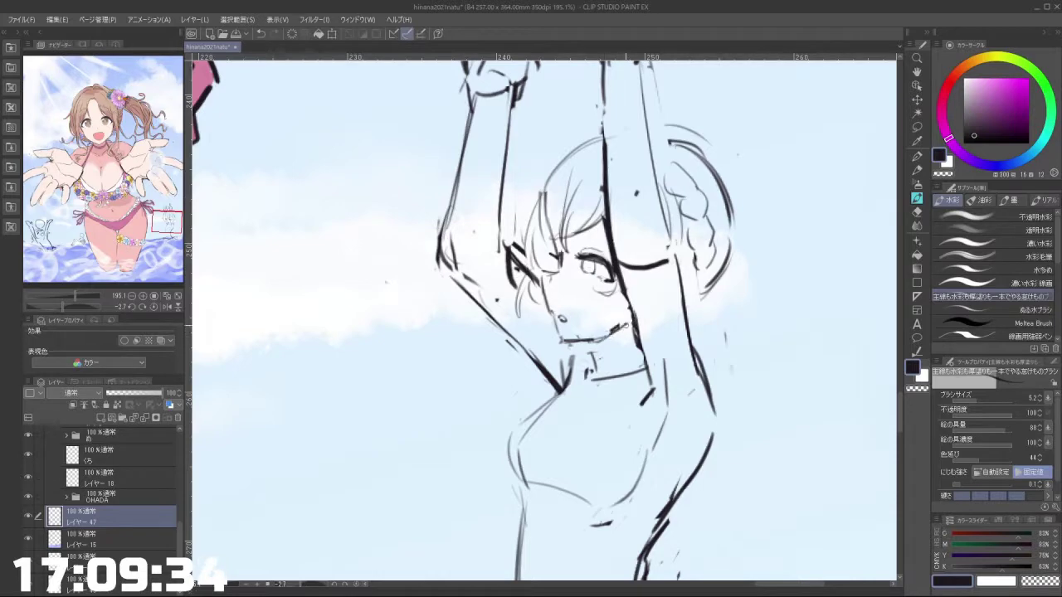
# Step: Sketch thin hair strands down the back of the figure's head to the nape, undoing unsuitable strokes
pyautogui.scroll(-4, 695, 308)
pyautogui.moveTo(693, 307); pyautogui.dragTo(653, 242)
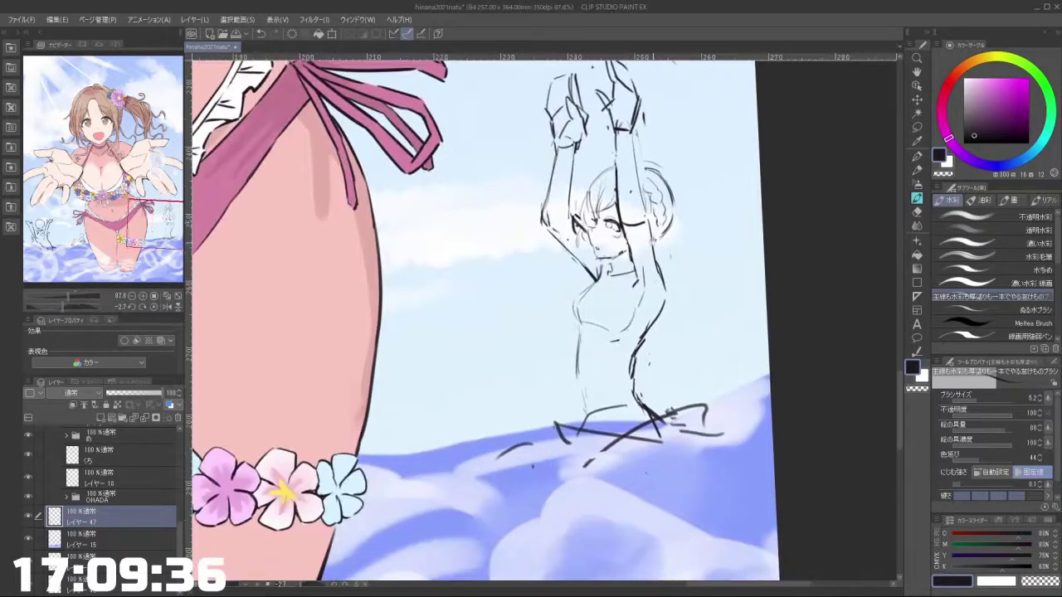
pyautogui.scroll(1, 653, 224)
pyautogui.moveTo(677, 189)
pyautogui.mouseDown()
pyautogui.moveTo(681, 223)
pyautogui.moveTo(653, 253)
pyautogui.moveTo(660, 267)
pyautogui.mouseUp()
pyautogui.hotkey('ctrl', 'z')
pyautogui.hotkey('ctrl', 'z')
pyautogui.hotkey('ctrl', 'z')
pyautogui.hotkey('ctrl', 'z')
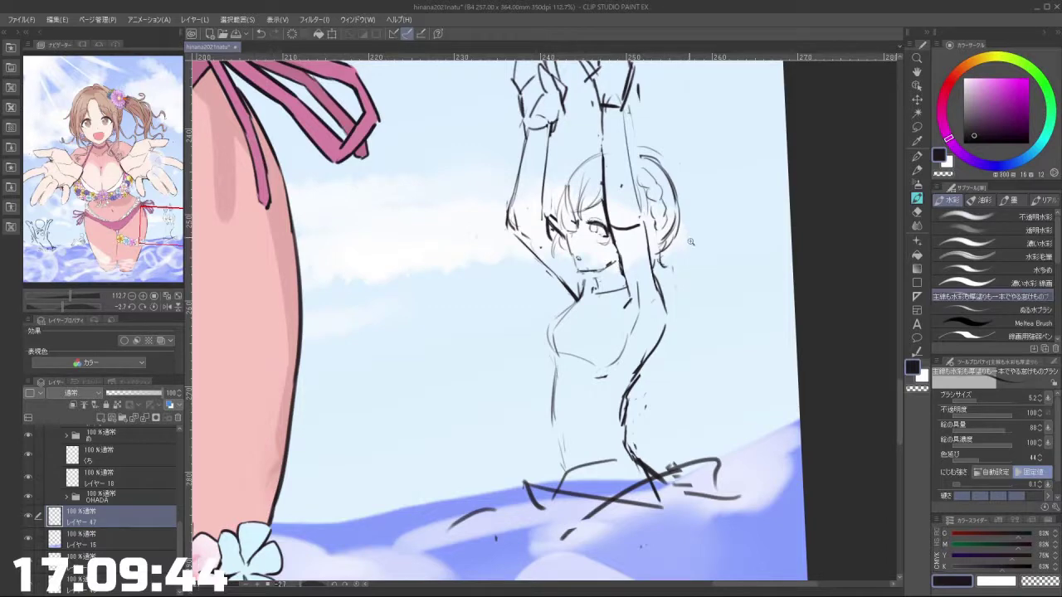
pyautogui.scroll(-5, 659, 238)
pyautogui.scroll(3, 659, 238)
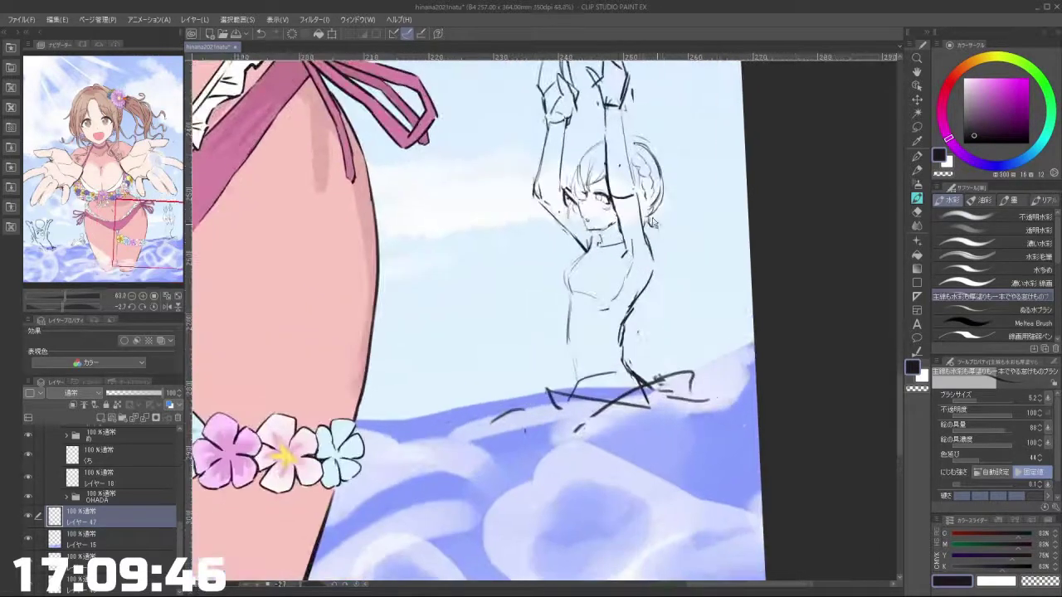
pyautogui.press('c')
pyautogui.moveTo(638, 205)
pyautogui.mouseDown()
pyautogui.moveTo(652, 251)
pyautogui.moveTo(627, 255)
pyautogui.moveTo(637, 252)
pyautogui.mouseUp()
pyautogui.hotkey('ctrl', 'z')
pyautogui.hotkey('ctrl', 'z')
pyautogui.hotkey('ctrl', 'z')
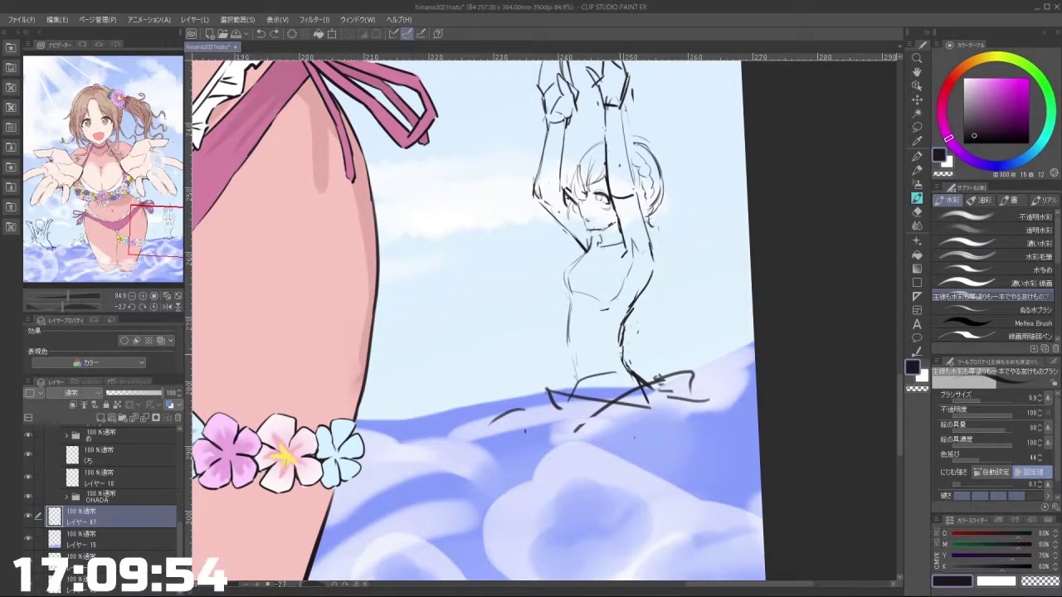
# Step: Erase the heavy outline along the back of the figure's waist and redraw it as a thinner inward curve
pyautogui.moveTo(622, 312)
pyautogui.mouseDown()
pyautogui.moveTo(632, 365)
pyautogui.moveTo(623, 360)
pyautogui.mouseUp()
pyautogui.press('c')
pyautogui.press('[')
pyautogui.press('[')
pyautogui.press('[')
pyautogui.press('[')
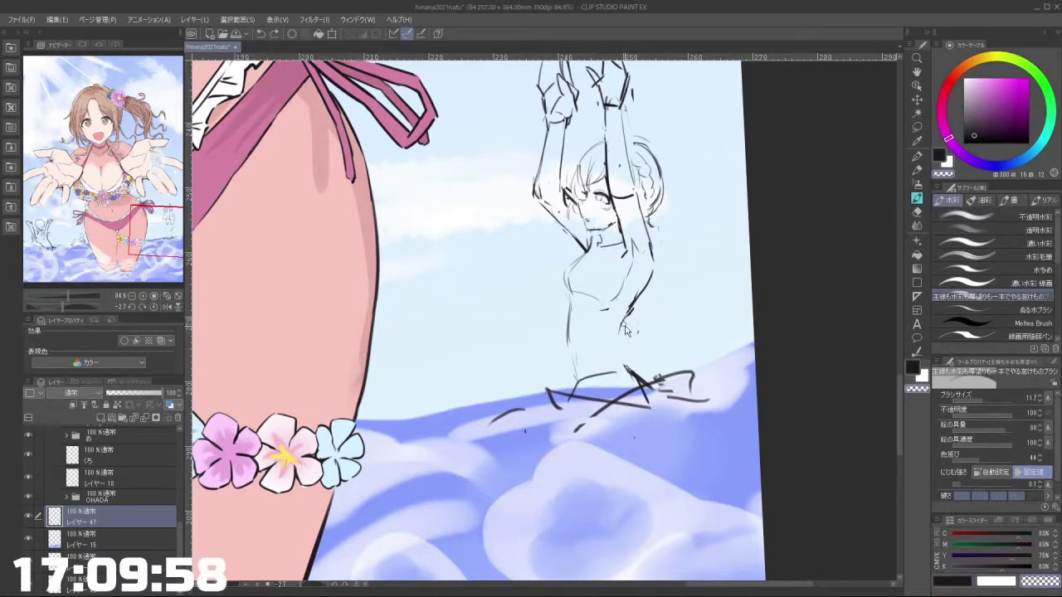
pyautogui.press('c')
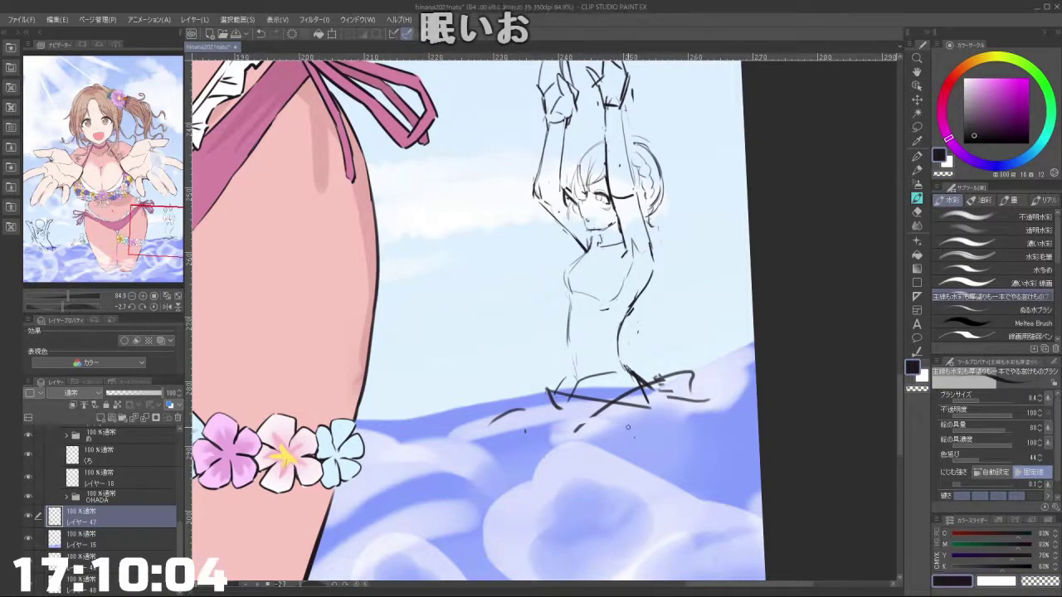
# Step: Add loose outer strands along the back edge of the figure's hair, undoing unsuitable strokes
pyautogui.scroll(-3, 628, 165)
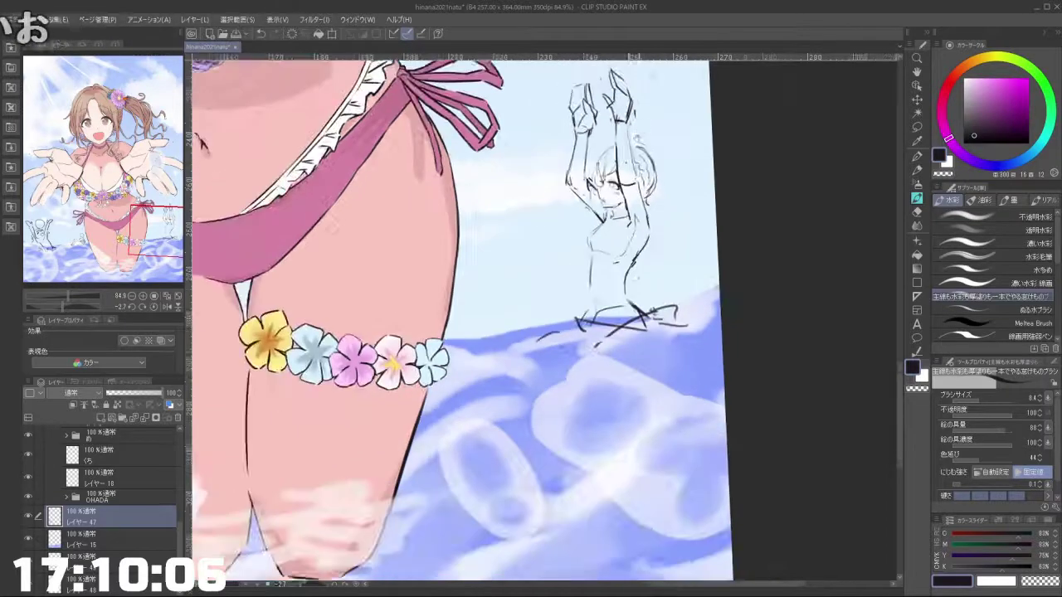
pyautogui.scroll(-3, 621, 158)
pyautogui.scroll(5, 633, 167)
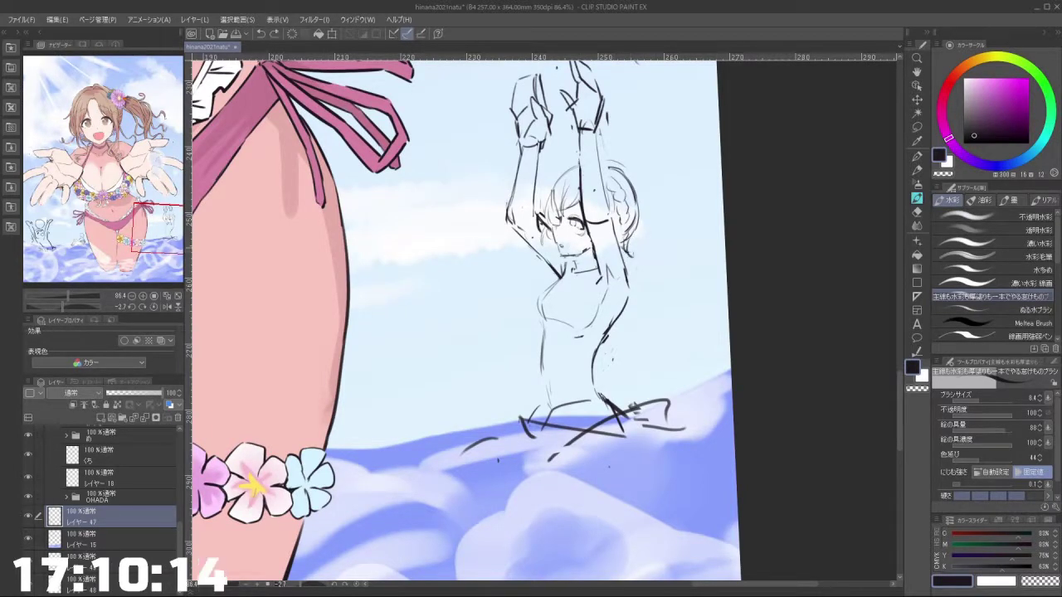
pyautogui.hotkey('ctrl', 'z')
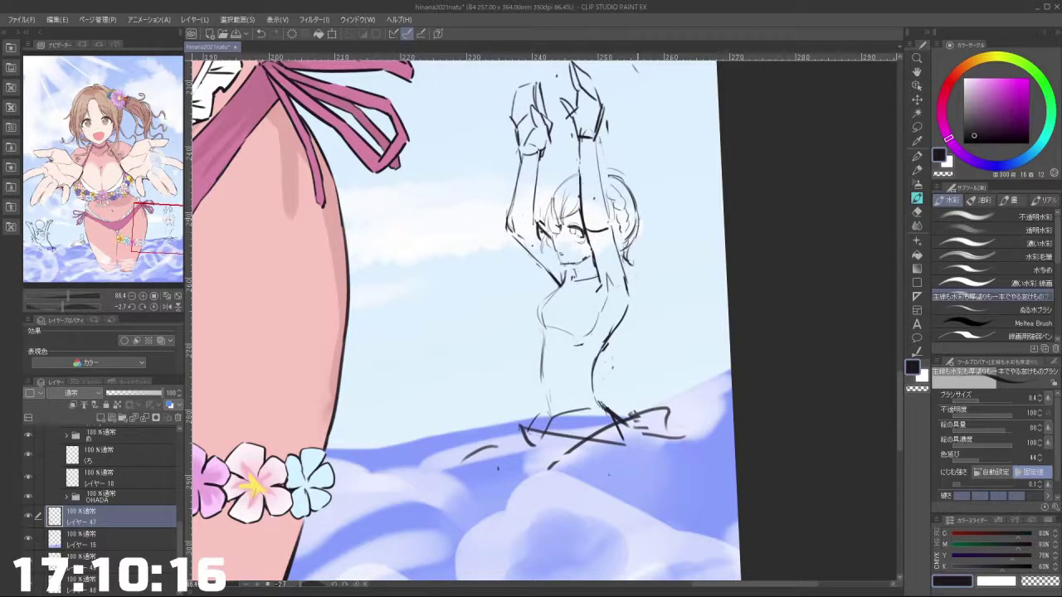
pyautogui.hotkey('ctrl', 'z')
pyautogui.moveTo(637, 207); pyautogui.dragTo(628, 246)
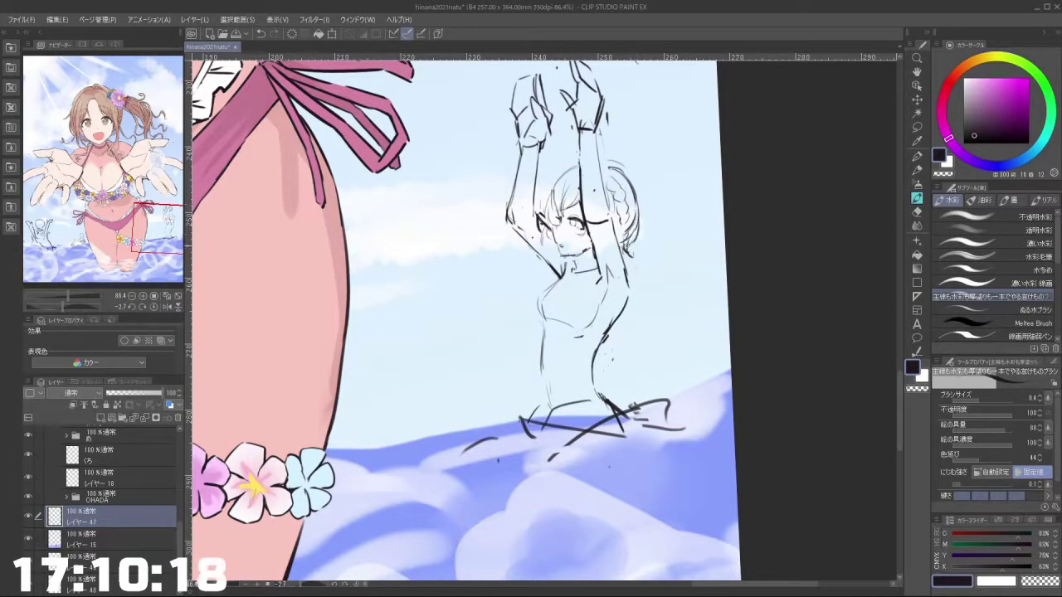
pyautogui.hotkey('ctrl', 'z')
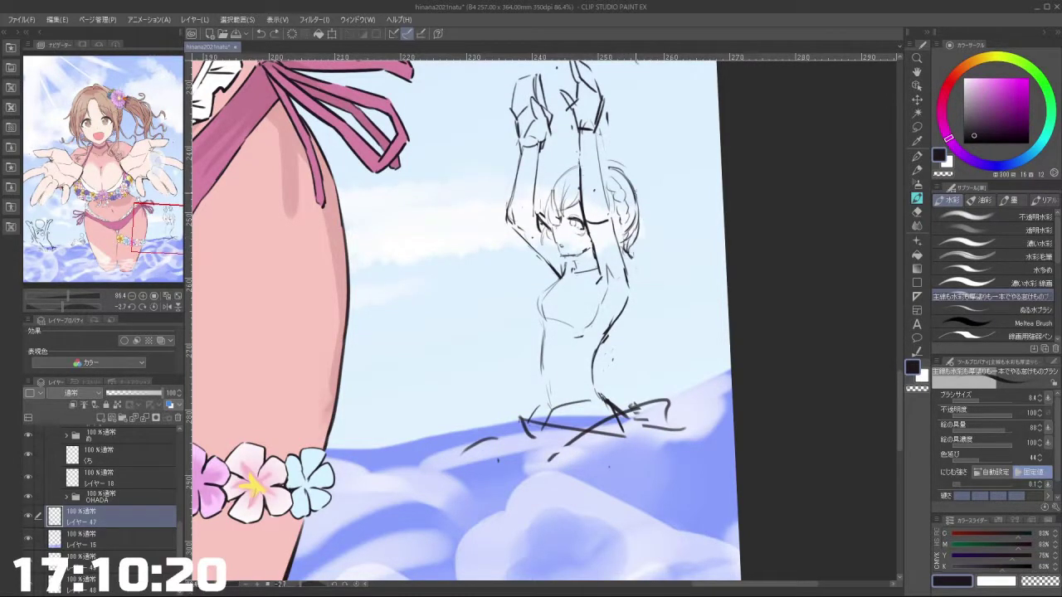
pyautogui.hotkey('ctrl', 'z')
pyautogui.moveTo(637, 191); pyautogui.dragTo(630, 241)
pyautogui.hotkey('ctrl', 'z')
pyautogui.scroll(3, 586, 189)
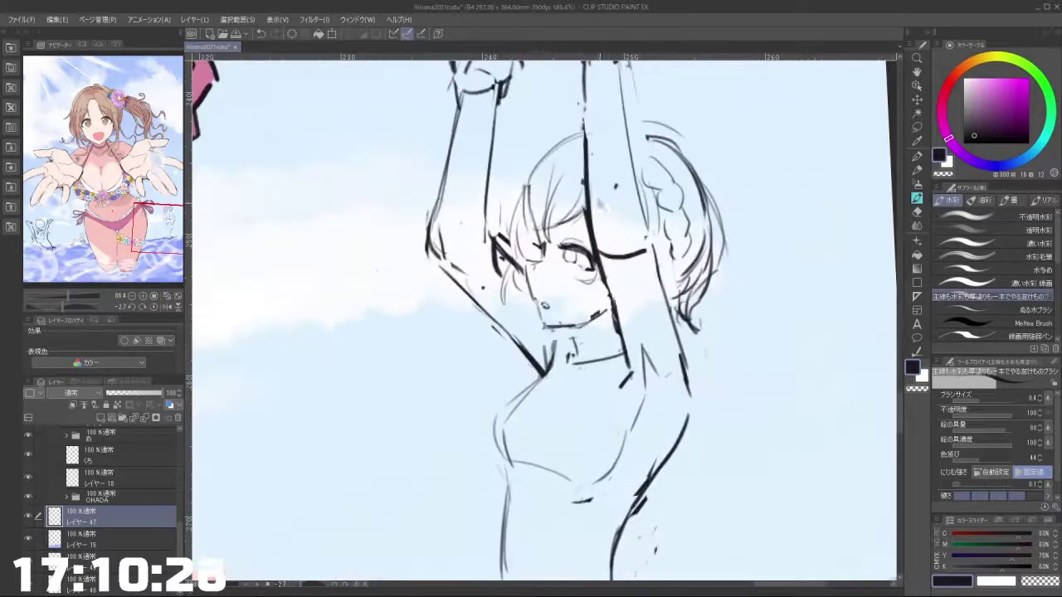
# Step: Lasso the figure's bangs and adjust them with a transform, then add a curved strand along the front of the head
pyautogui.click(916, 126)
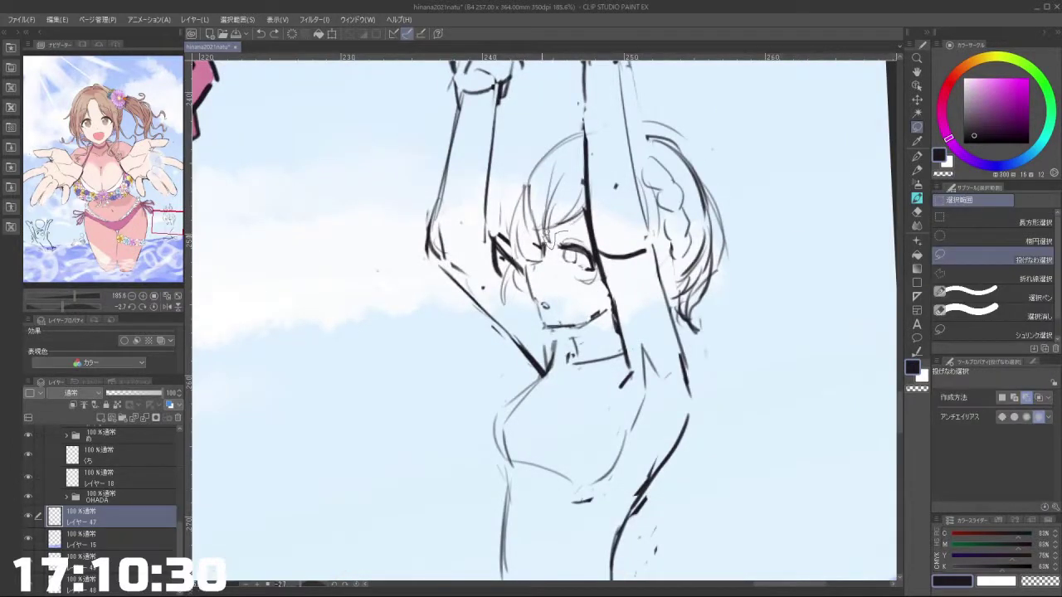
pyautogui.moveTo(538, 222)
pyautogui.mouseDown()
pyautogui.moveTo(569, 164)
pyautogui.moveTo(587, 195)
pyautogui.moveTo(574, 226)
pyautogui.moveTo(549, 234)
pyautogui.moveTo(571, 222)
pyautogui.moveTo(561, 230)
pyautogui.mouseUp()
pyautogui.click(578, 270)
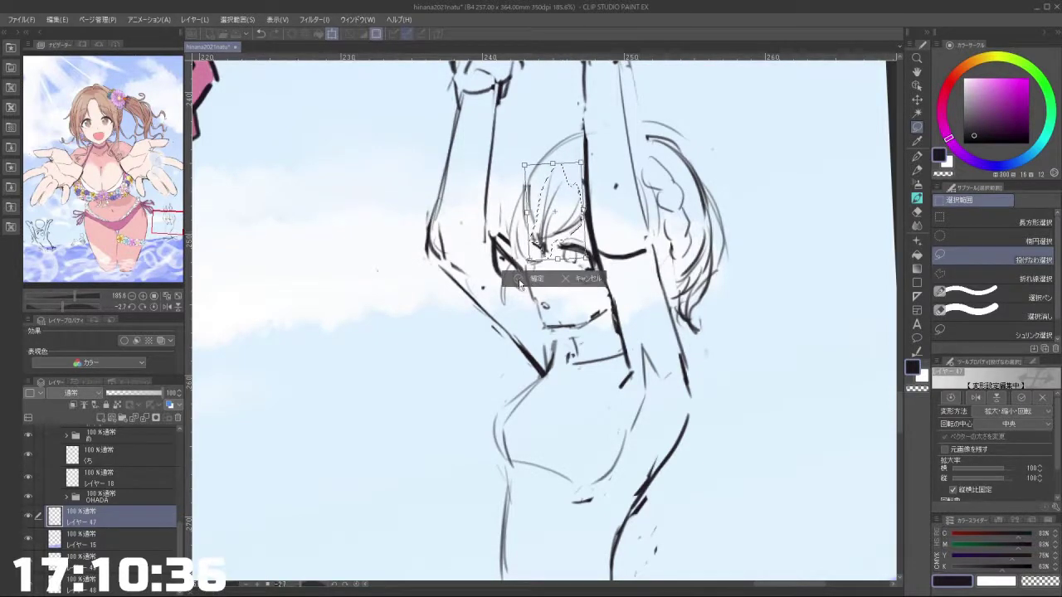
pyautogui.click(520, 280)
pyautogui.click(475, 279)
pyautogui.press('b')
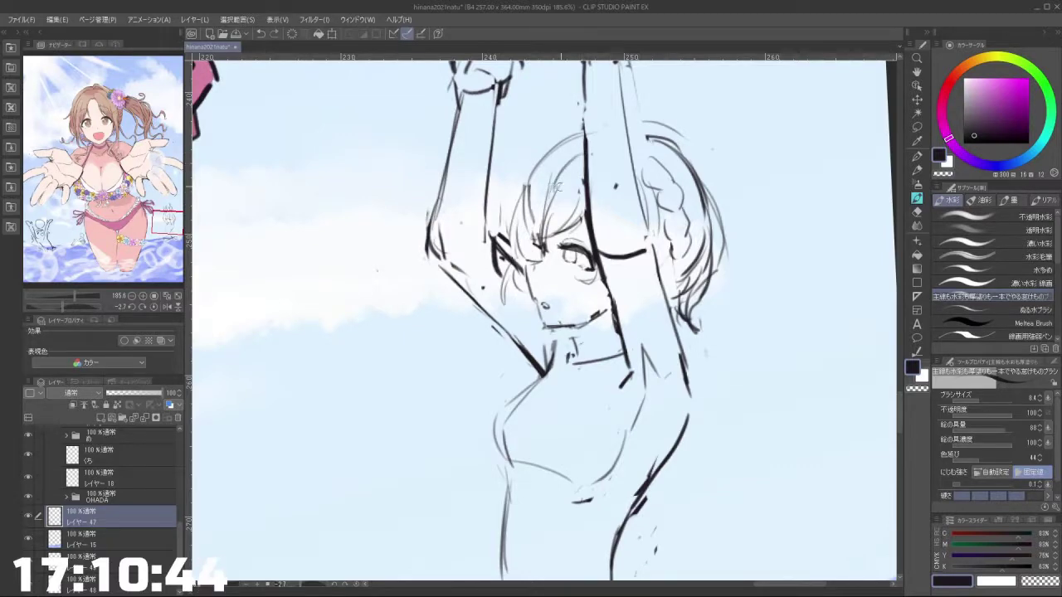
pyautogui.moveTo(573, 154)
pyautogui.mouseDown()
pyautogui.moveTo(554, 193)
pyautogui.moveTo(523, 203)
pyautogui.mouseUp()
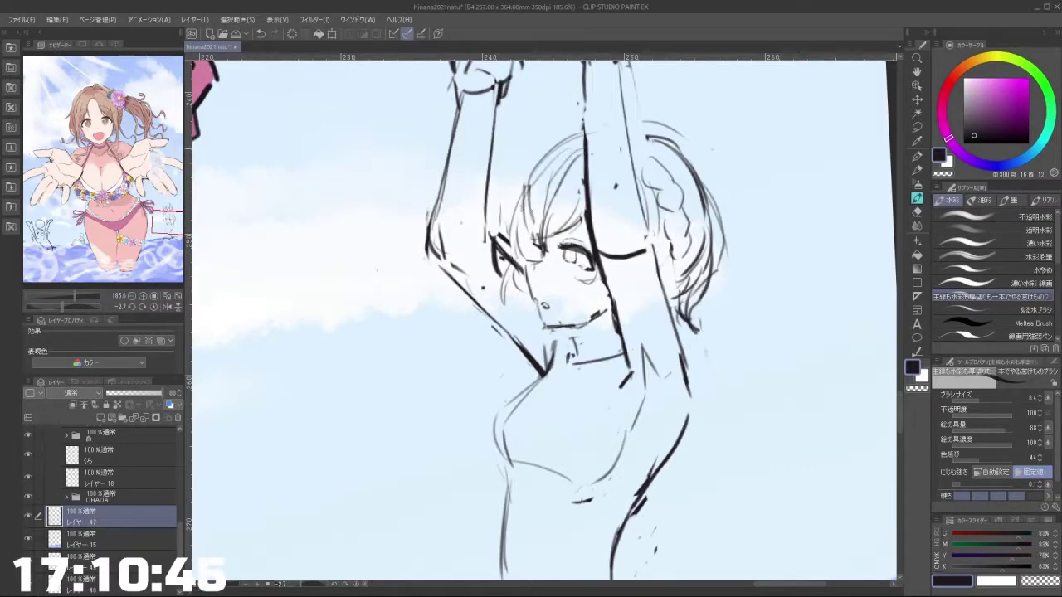
pyautogui.scroll(-4, 710, 206)
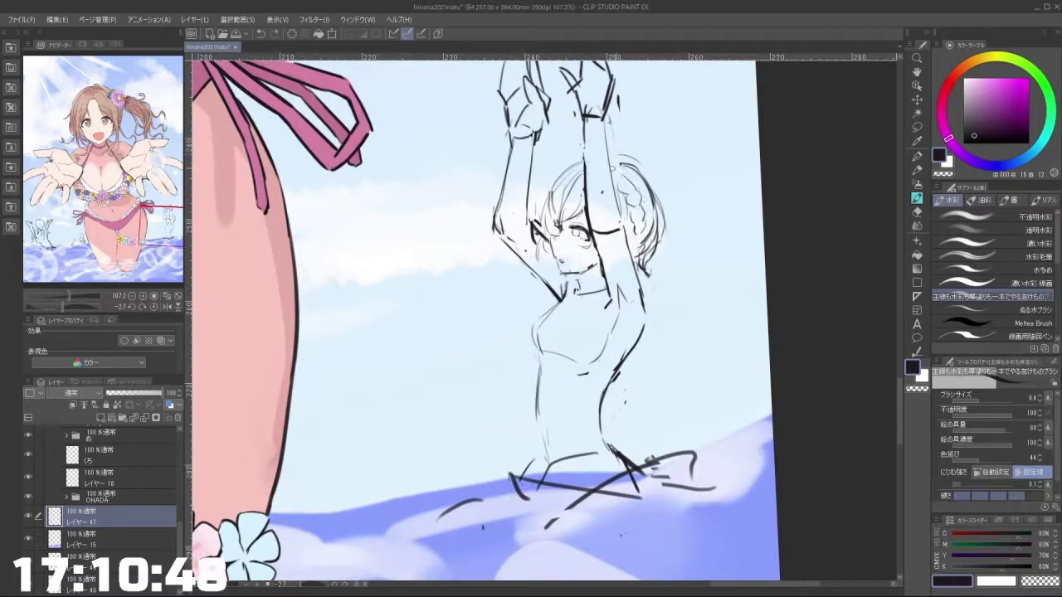
# Step: Raise the hair outline behind the crown and add strands at the back of the head, undoing unsuitable strokes
pyautogui.hotkey('ctrl', 'z')
pyautogui.moveTo(608, 141); pyautogui.dragTo(642, 171)
pyautogui.moveTo(658, 194)
pyautogui.mouseDown()
pyautogui.moveTo(667, 247)
pyautogui.moveTo(655, 268)
pyautogui.mouseUp()
pyautogui.hotkey('ctrl', 'z')
pyautogui.moveTo(662, 228); pyautogui.dragTo(652, 258)
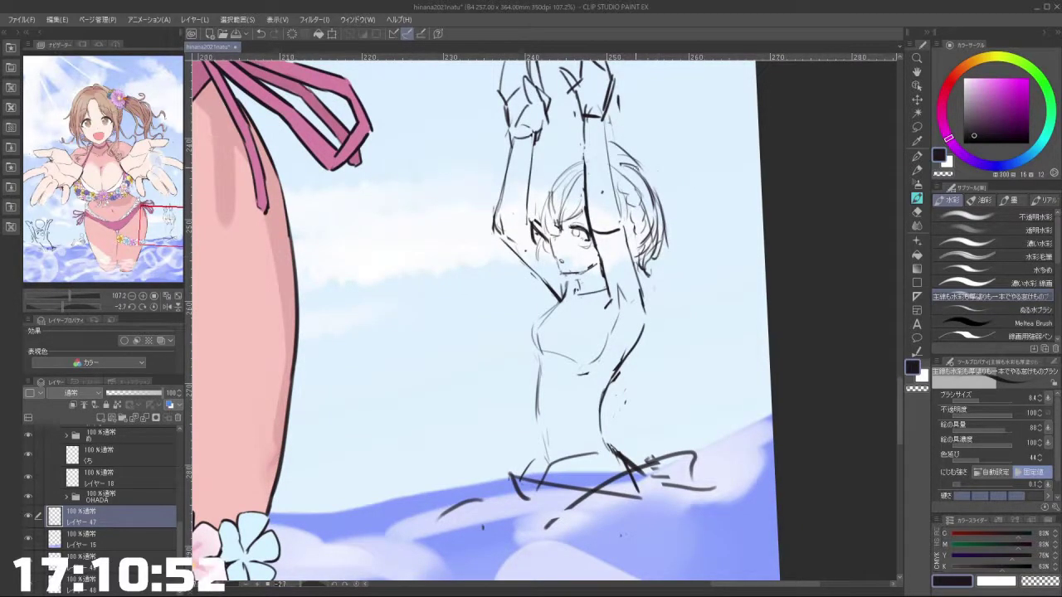
# Step: Erase the dark lines at the back of the figure's head and redraw a thinner, rounder hair outline from crown to nape
pyautogui.press('c')
pyautogui.press(']')
pyautogui.moveTo(624, 164); pyautogui.dragTo(664, 246)
pyautogui.press('c')
pyautogui.press('[')
pyautogui.moveTo(578, 164)
pyautogui.mouseDown()
pyautogui.moveTo(567, 177)
pyautogui.moveTo(574, 155)
pyautogui.moveTo(560, 169)
pyautogui.moveTo(566, 158)
pyautogui.moveTo(627, 156)
pyautogui.moveTo(664, 207)
pyautogui.mouseUp()
pyautogui.hotkey('ctrl', 'z')
pyautogui.hotkey('ctrl', 'z')
pyautogui.hotkey('ctrl', 'z')
pyautogui.hotkey('ctrl', 'z')
pyautogui.press('c')
pyautogui.moveTo(634, 168)
pyautogui.mouseDown()
pyautogui.moveTo(661, 210)
pyautogui.moveTo(655, 263)
pyautogui.mouseUp()
pyautogui.press('c')
pyautogui.hotkey('ctrl', 'z')
pyautogui.moveTo(665, 206); pyautogui.dragTo(655, 263)
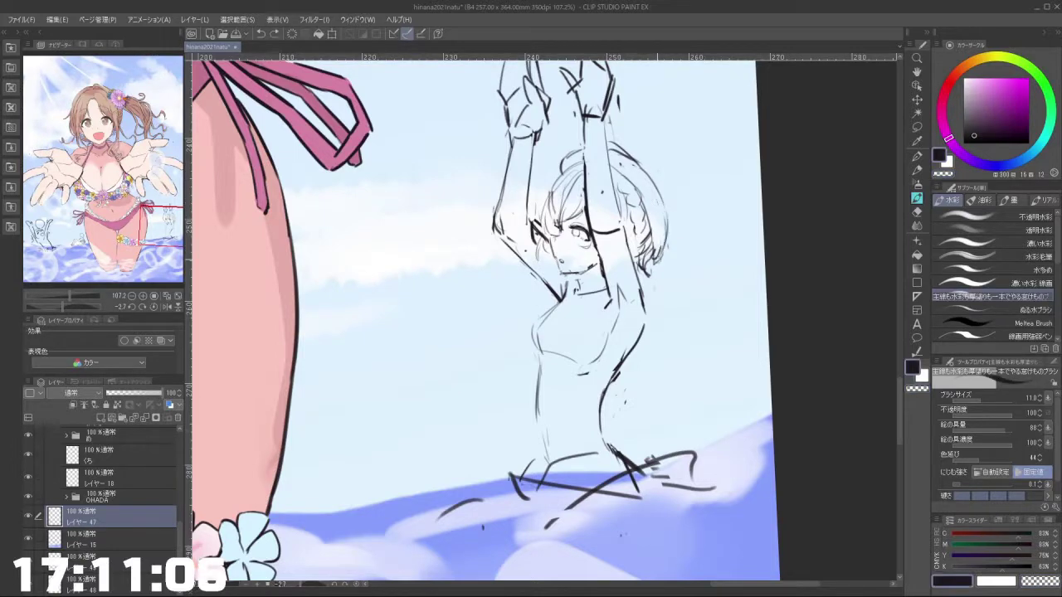
# Step: Erase the dark hair ends at the figure's nape and resketch them with lighter strokes, undoing unsuitable strokes
pyautogui.press('c')
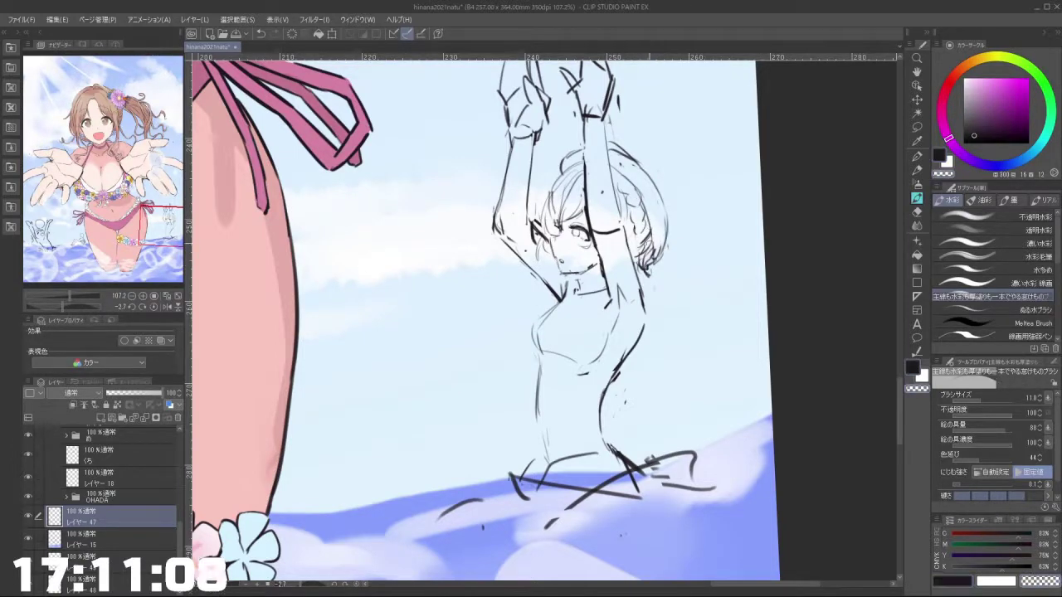
pyautogui.moveTo(647, 264); pyautogui.dragTo(639, 247)
pyautogui.press('c')
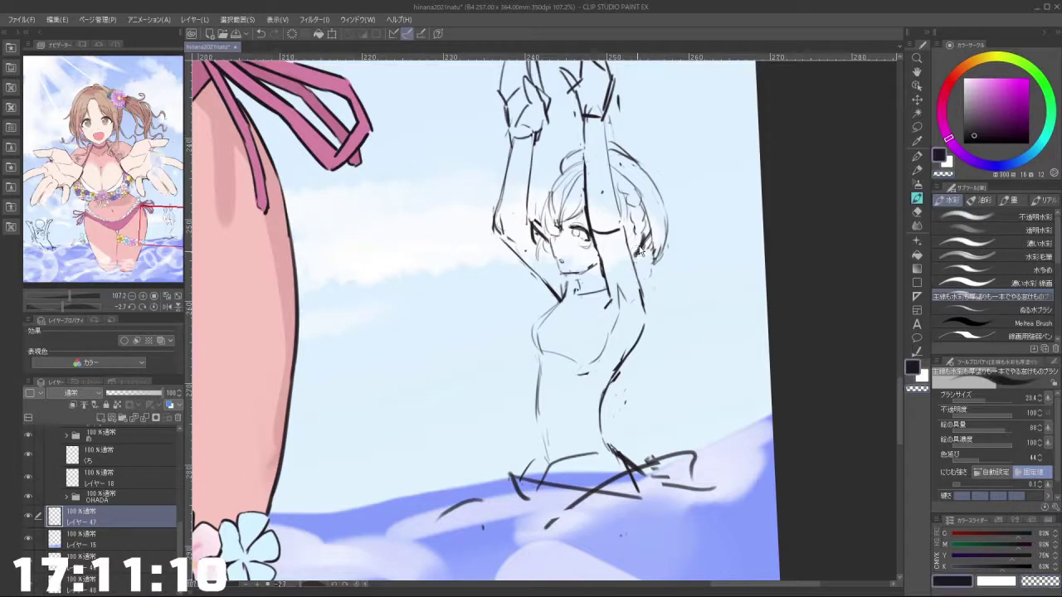
pyautogui.hotkey('ctrl', 'z')
pyautogui.press(']')
pyautogui.press('[')
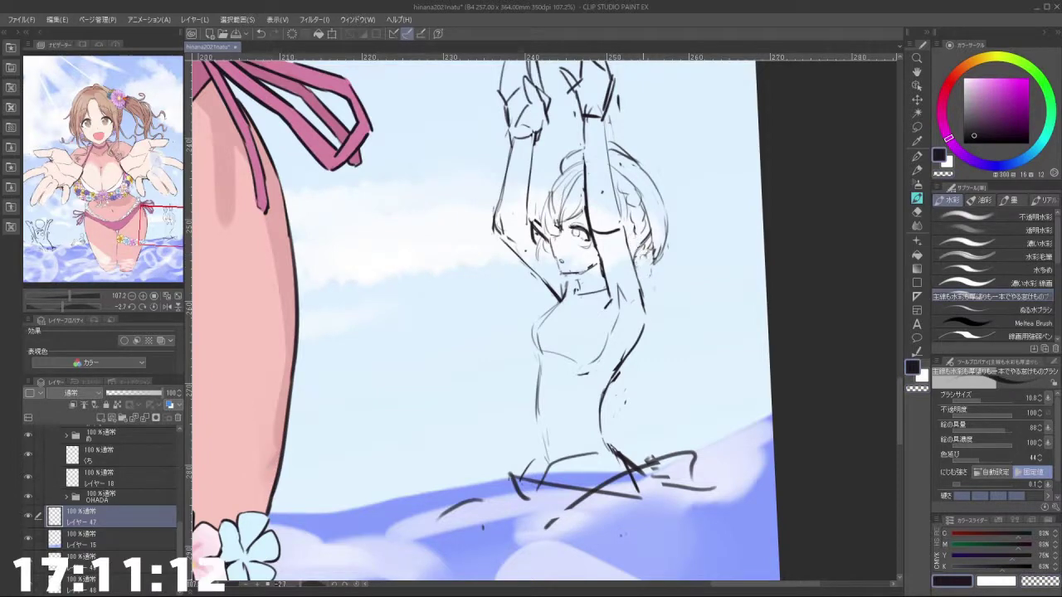
pyautogui.moveTo(664, 214); pyautogui.dragTo(652, 259)
pyautogui.hotkey('ctrl', 'z')
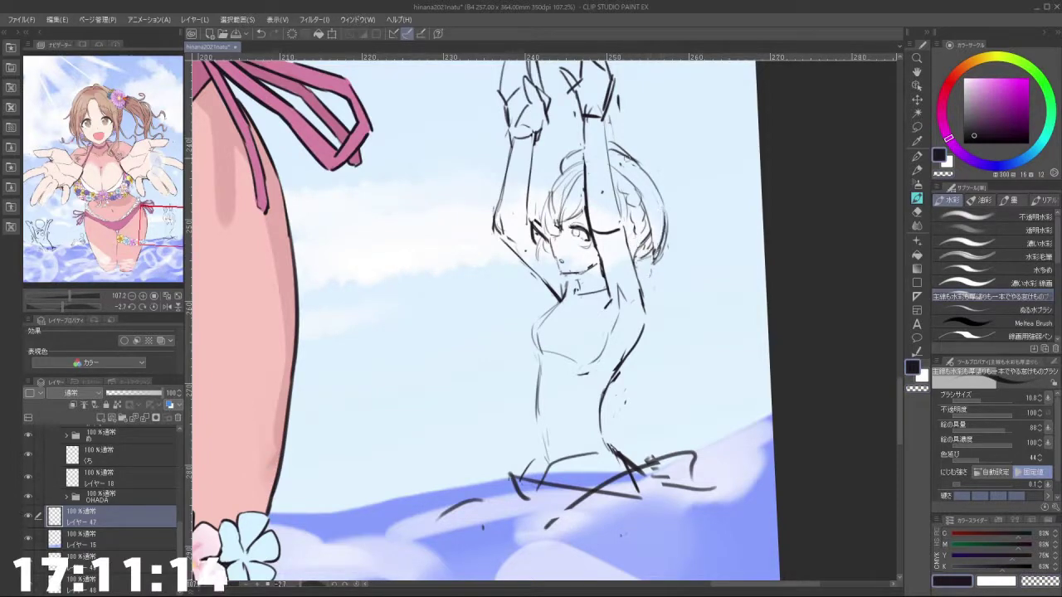
# Step: Rework the outer hair contour from the crown around the upper back of the head, undoing unsuitable strokes
pyautogui.moveTo(624, 151); pyautogui.dragTo(659, 160)
pyautogui.hotkey('ctrl', 'z')
pyautogui.moveTo(622, 151)
pyautogui.mouseDown()
pyautogui.moveTo(659, 161)
pyautogui.moveTo(671, 198)
pyautogui.moveTo(673, 170)
pyautogui.moveTo(670, 199)
pyautogui.mouseUp()
pyautogui.hotkey('ctrl', 'z')
pyautogui.hotkey('ctrl', 'z')
pyautogui.hotkey('ctrl', 'z')
pyautogui.hotkey('ctrl', 'z')
pyautogui.moveTo(622, 150)
pyautogui.mouseDown()
pyautogui.moveTo(654, 163)
pyautogui.moveTo(667, 209)
pyautogui.mouseUp()
pyautogui.hotkey('ctrl', 'z')
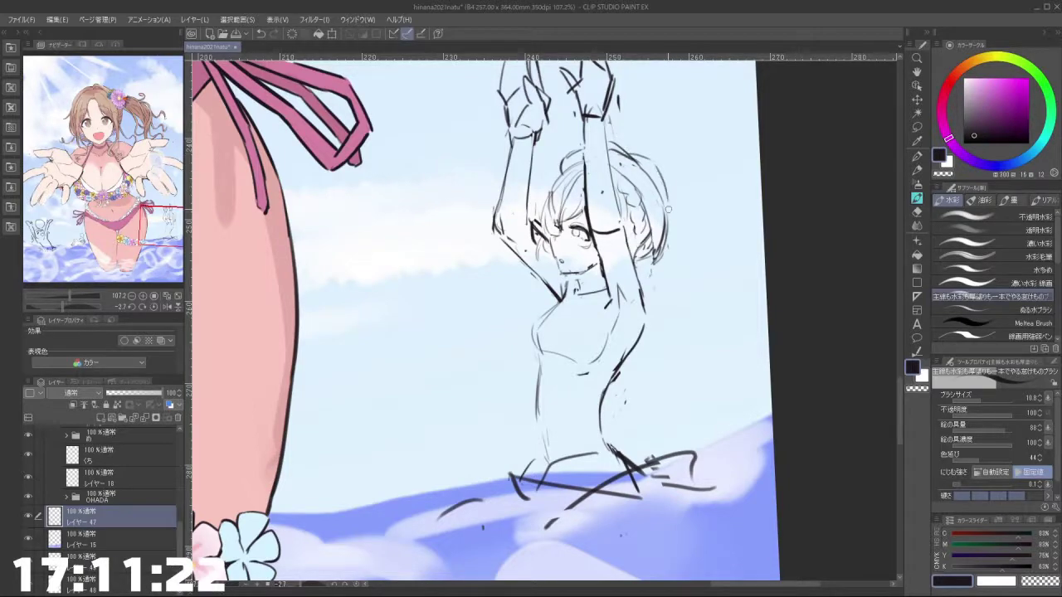
# Step: Examine the raised-arms figure's size and pose against the main character and the rest of the illustration
pyautogui.moveTo(634, 91)
pyautogui.mouseDown()
pyautogui.moveTo(361, 117)
pyautogui.moveTo(265, 284)
pyautogui.moveTo(271, 178)
pyautogui.moveTo(521, 93)
pyautogui.moveTo(615, 91)
pyautogui.mouseUp()
pyautogui.moveTo(651, 407); pyautogui.dragTo(616, 345)
pyautogui.scroll(-2, 616, 345)
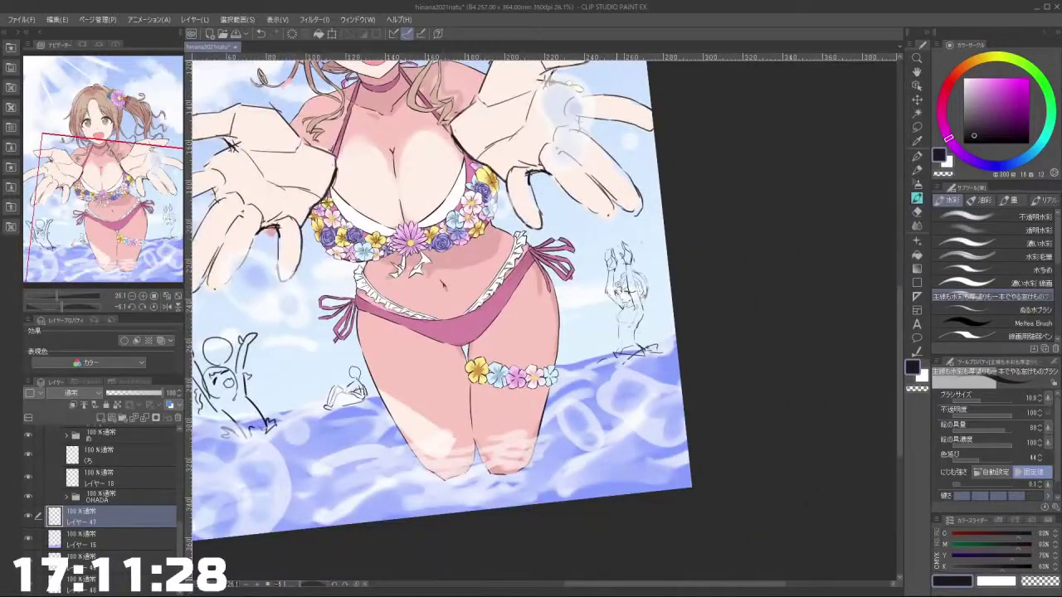
pyautogui.scroll(4, 616, 286)
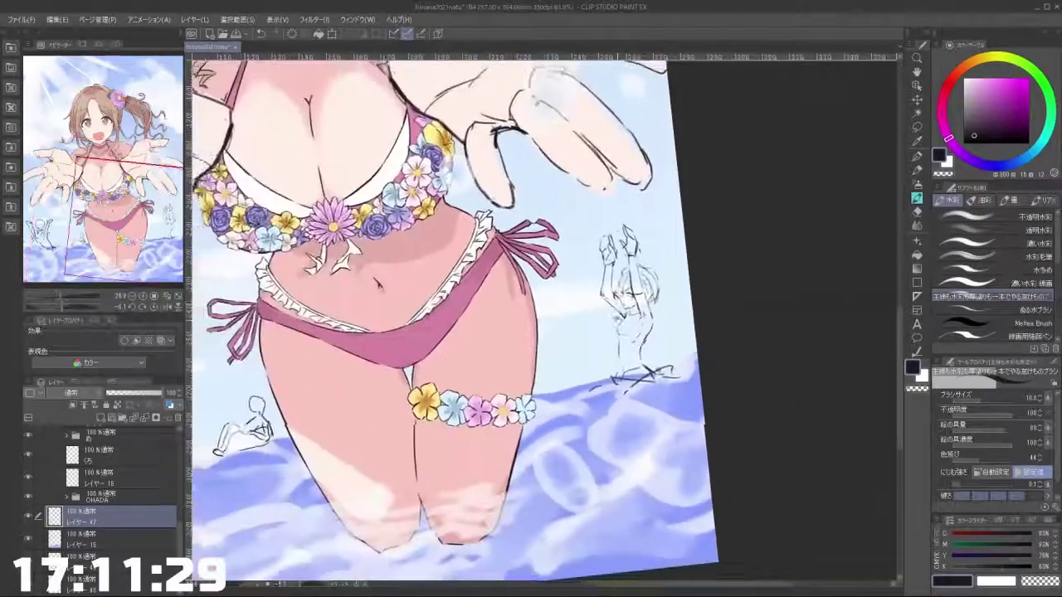
pyautogui.moveTo(407, 390)
pyautogui.mouseDown()
pyautogui.moveTo(620, 228)
pyautogui.moveTo(708, 250)
pyautogui.moveTo(642, 201)
pyautogui.moveTo(610, 265)
pyautogui.mouseUp()
pyautogui.scroll(-4, 707, 249)
pyautogui.scroll(5, 609, 219)
pyautogui.scroll(1, 593, 263)
pyautogui.scroll(-2, 602, 246)
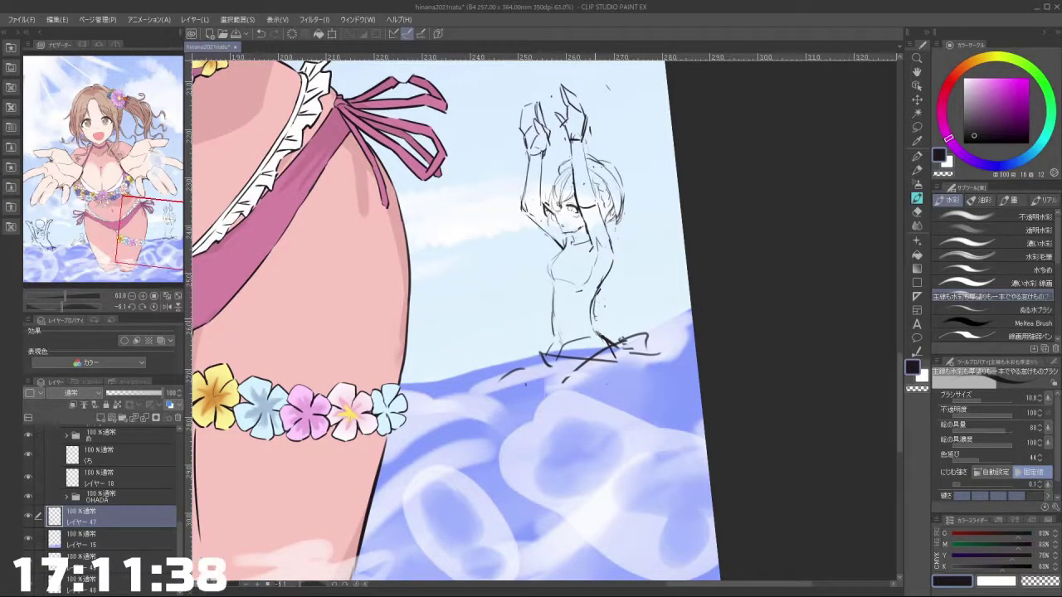
# Step: Erase part of the line at the back of the figure's waist and adjust the brush size to rework that contour
pyautogui.press('c')
pyautogui.press(']')
pyautogui.moveTo(588, 305)
pyautogui.mouseDown()
pyautogui.moveTo(591, 316)
pyautogui.moveTo(592, 307)
pyautogui.mouseUp()
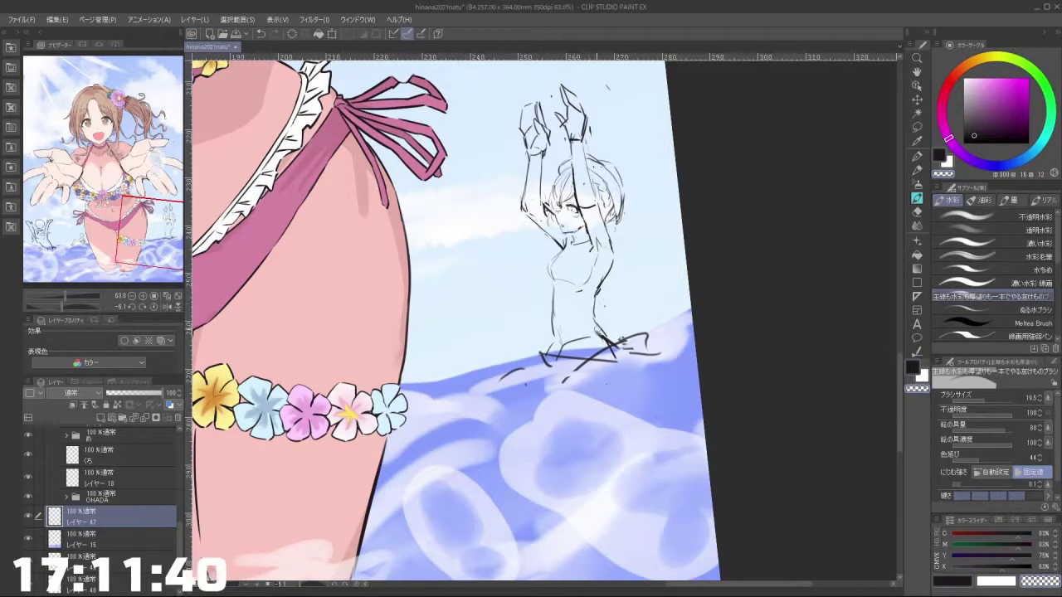
pyautogui.press('c')
pyautogui.press('[')
pyautogui.press('[')
pyautogui.press('[')
pyautogui.press('[')
pyautogui.press('[')
pyautogui.press('[')
pyautogui.press(']')
pyautogui.press(']')
pyautogui.press(']')
pyautogui.press(']')
pyautogui.press(']')
pyautogui.press(']')
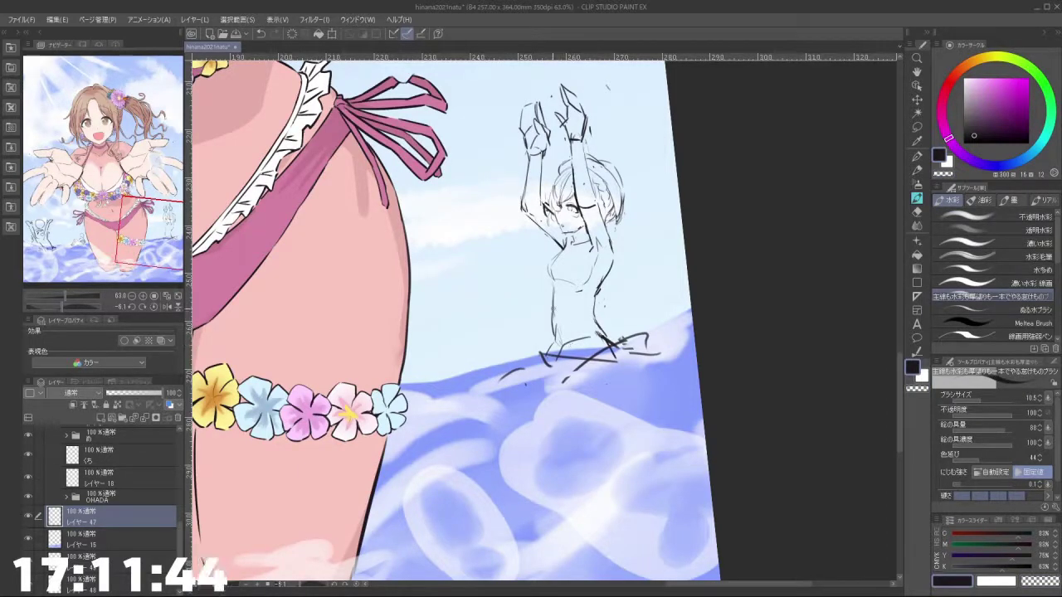
# Step: Sketch the front outline of the figure's lower torso down to the waterline
pyautogui.press('c')
pyautogui.press('c')
pyautogui.moveTo(559, 307); pyautogui.dragTo(554, 345)
pyautogui.scroll(3, 607, 302)
pyautogui.moveTo(609, 303); pyautogui.dragTo(609, 375)
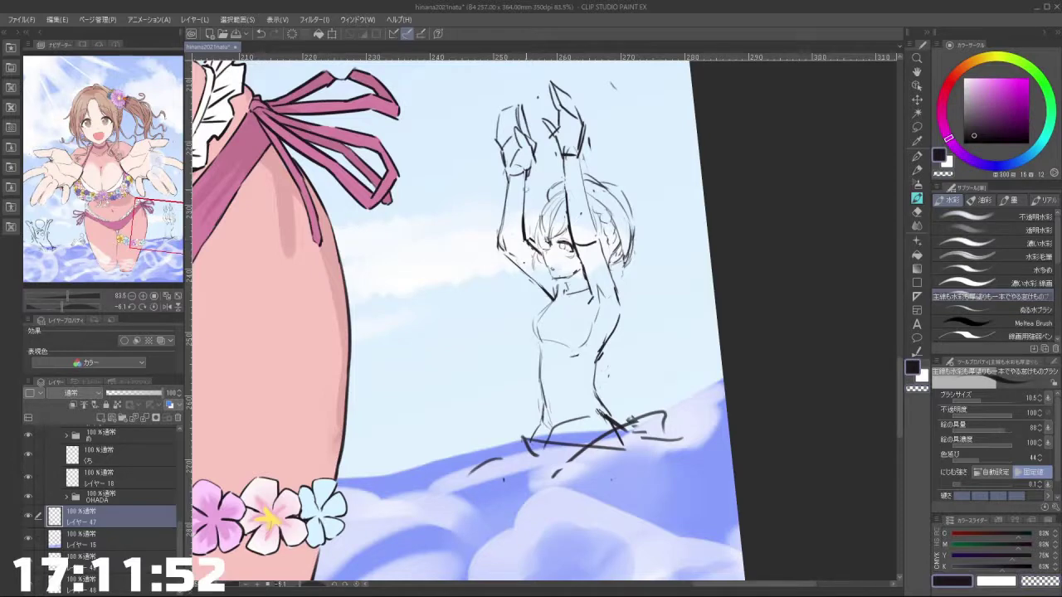
pyautogui.scroll(-6, 597, 288)
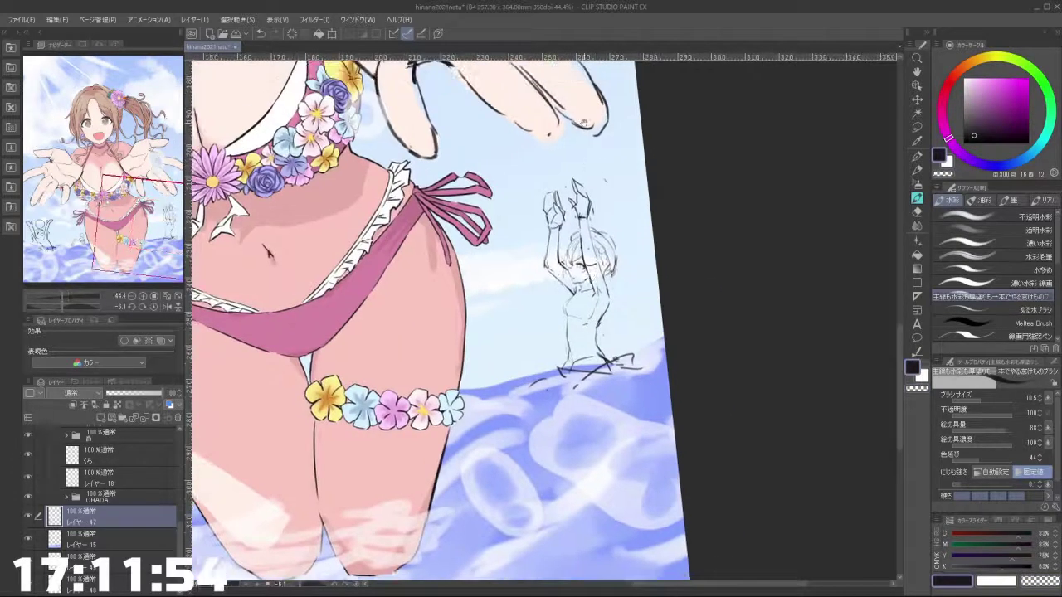
pyautogui.scroll(6, 577, 286)
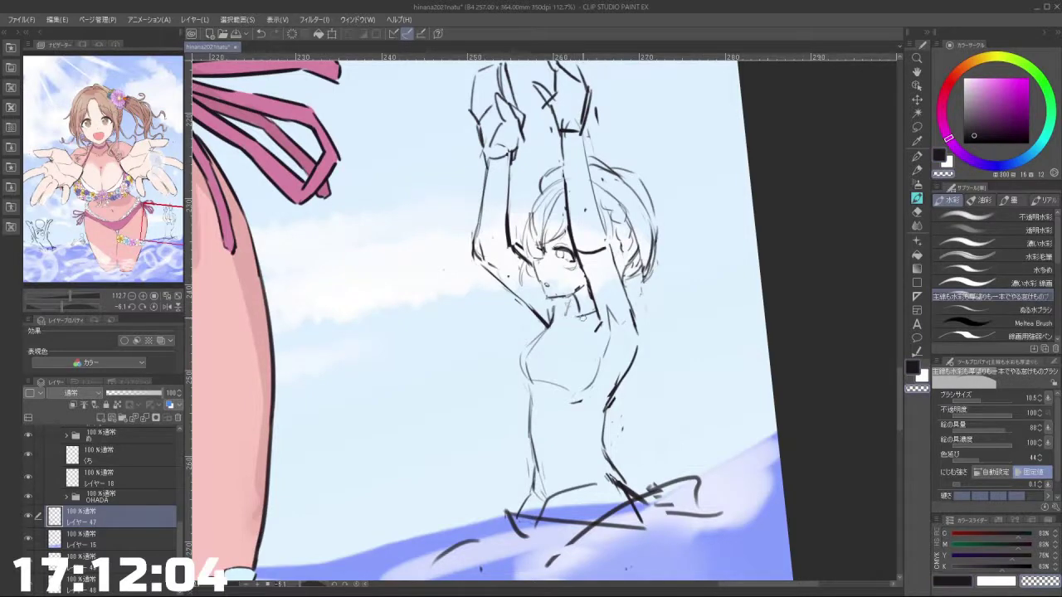
pyautogui.scroll(-3, 668, 290)
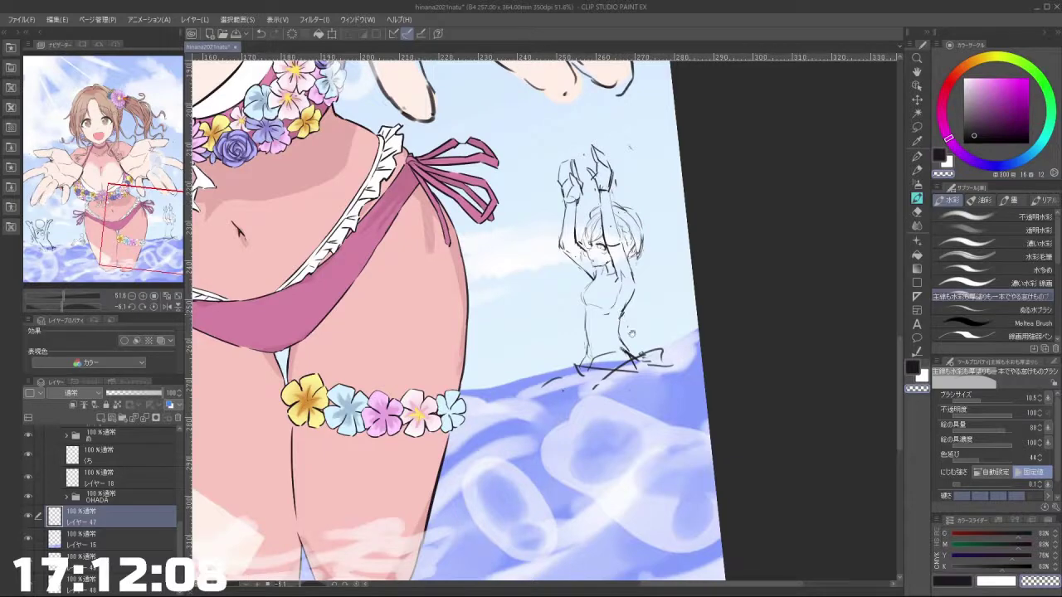
pyautogui.moveTo(632, 334); pyautogui.dragTo(602, 301)
pyautogui.scroll(1, 615, 213)
pyautogui.scroll(2, 580, 273)
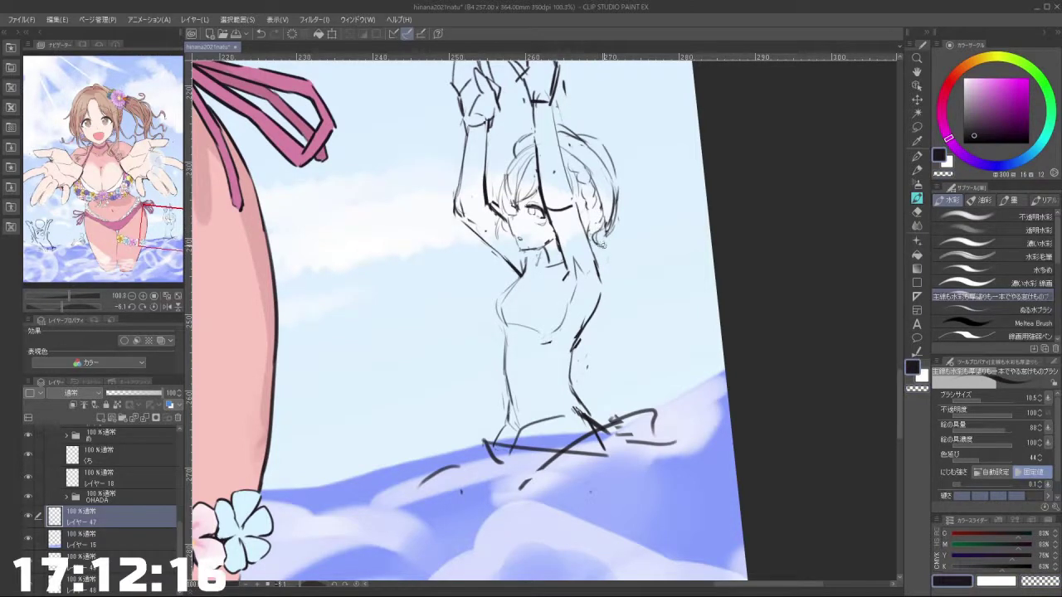
# Step: Check the raised-arms figure's proportions at several zoom levels and canvas angles, comparing it with the main character
pyautogui.moveTo(611, 271)
pyautogui.mouseDown()
pyautogui.moveTo(576, 269)
pyautogui.moveTo(607, 259)
pyautogui.mouseUp()
pyautogui.scroll(2, 606, 258)
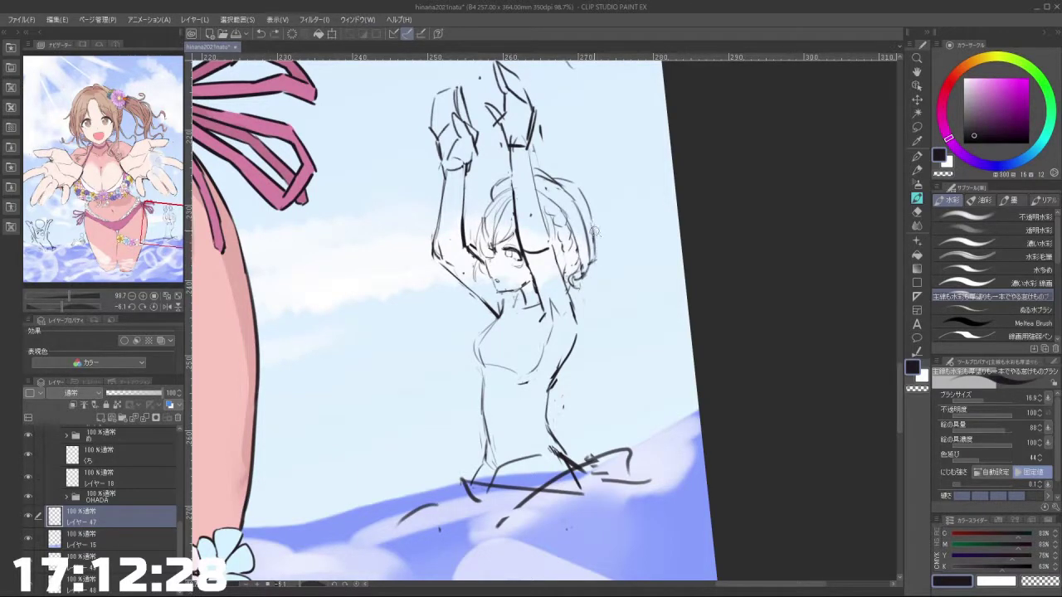
pyautogui.scroll(-6, 591, 282)
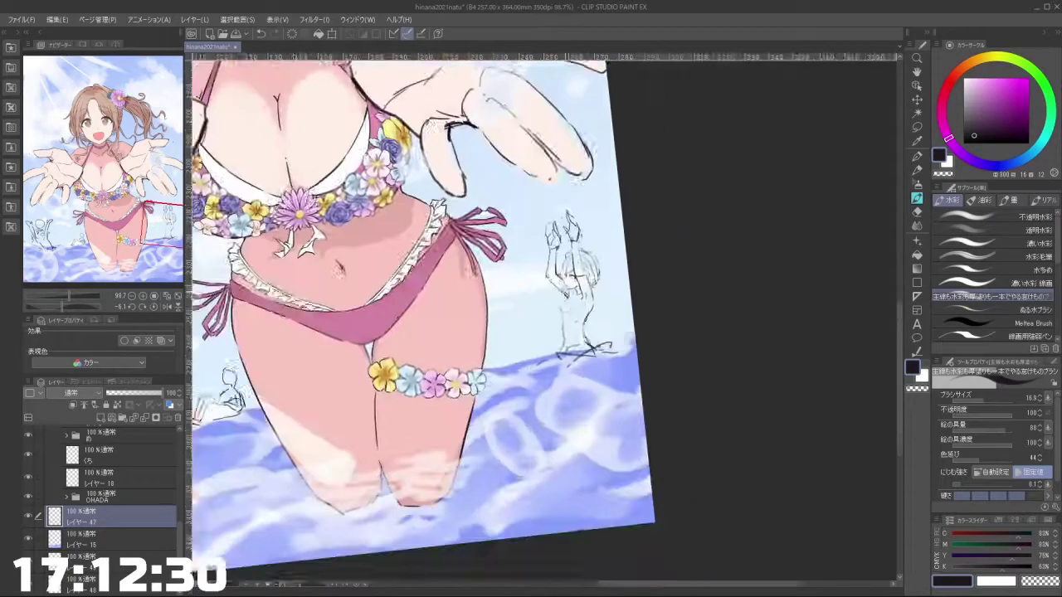
pyautogui.moveTo(591, 283); pyautogui.dragTo(572, 243)
pyautogui.scroll(3, 531, 279)
pyautogui.moveTo(530, 279); pyautogui.dragTo(480, 284)
pyautogui.moveTo(619, 349); pyautogui.dragTo(615, 355)
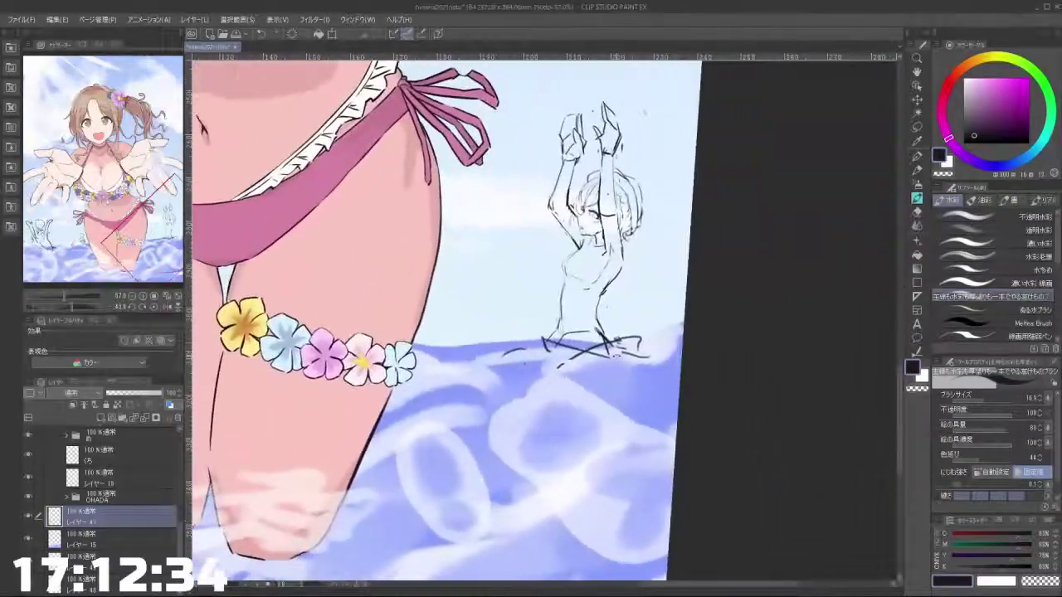
pyautogui.scroll(3, 616, 258)
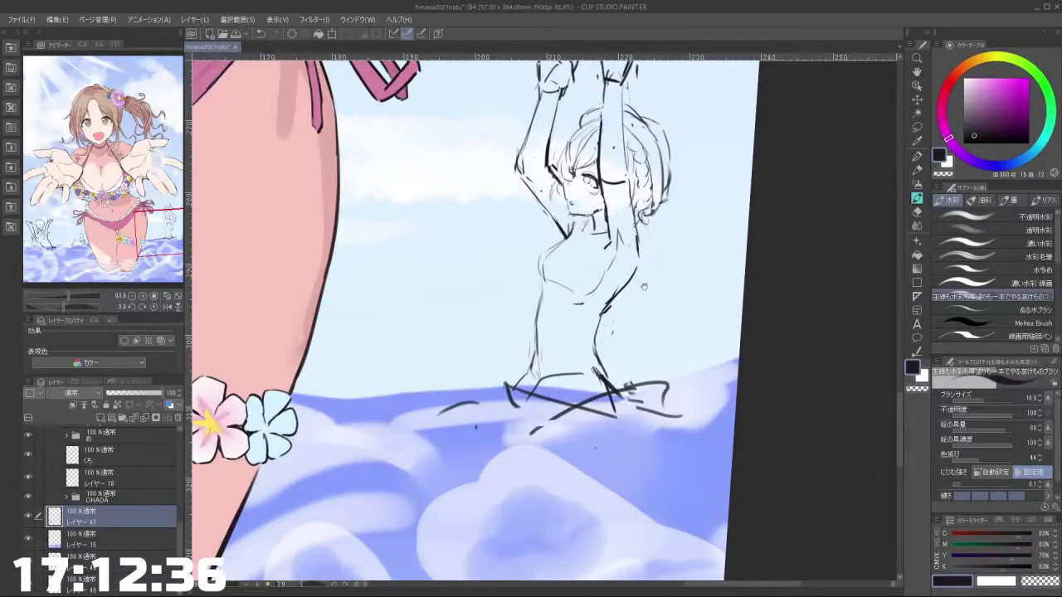
pyautogui.scroll(-3, 644, 286)
pyautogui.moveTo(629, 234); pyautogui.dragTo(599, 247)
pyautogui.scroll(2, 615, 234)
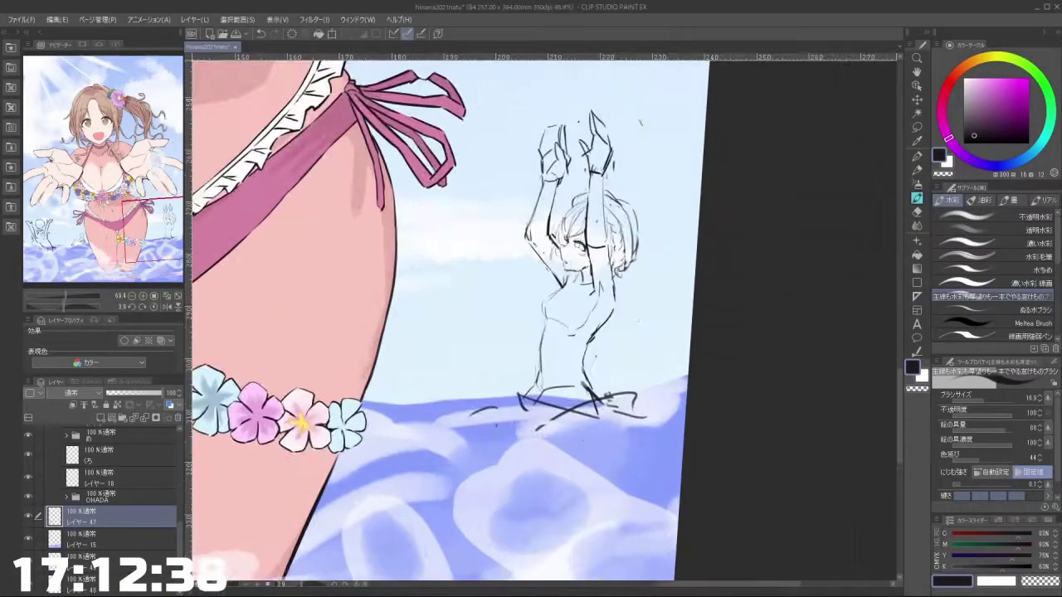
# Step: Select the raised hand on the figure's rear arm with the lasso and scale it down to 81%
pyautogui.click(916, 127)
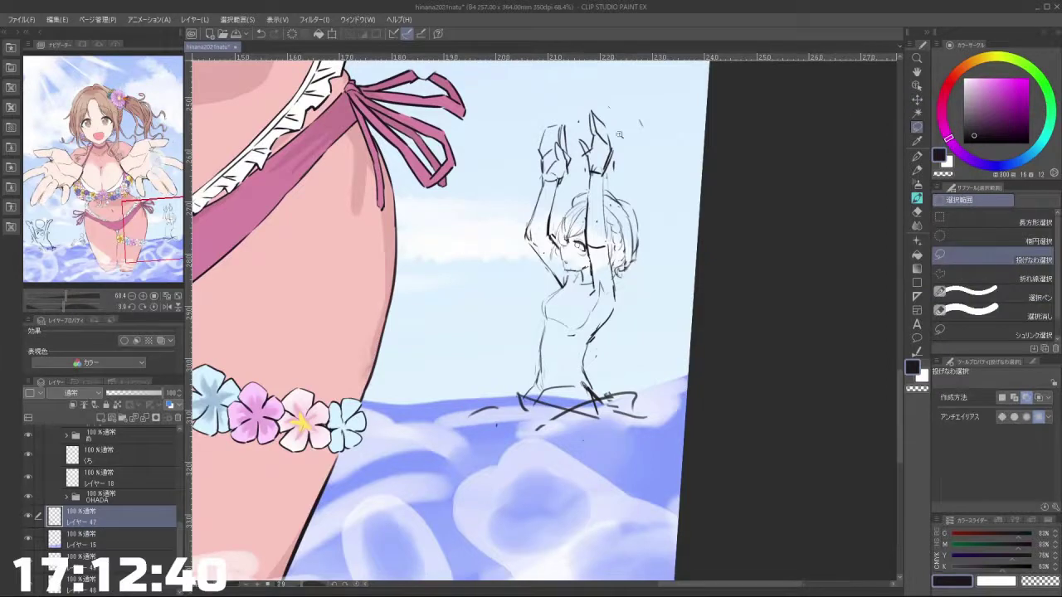
pyautogui.scroll(2, 617, 154)
pyautogui.moveTo(570, 187); pyautogui.dragTo(569, 126)
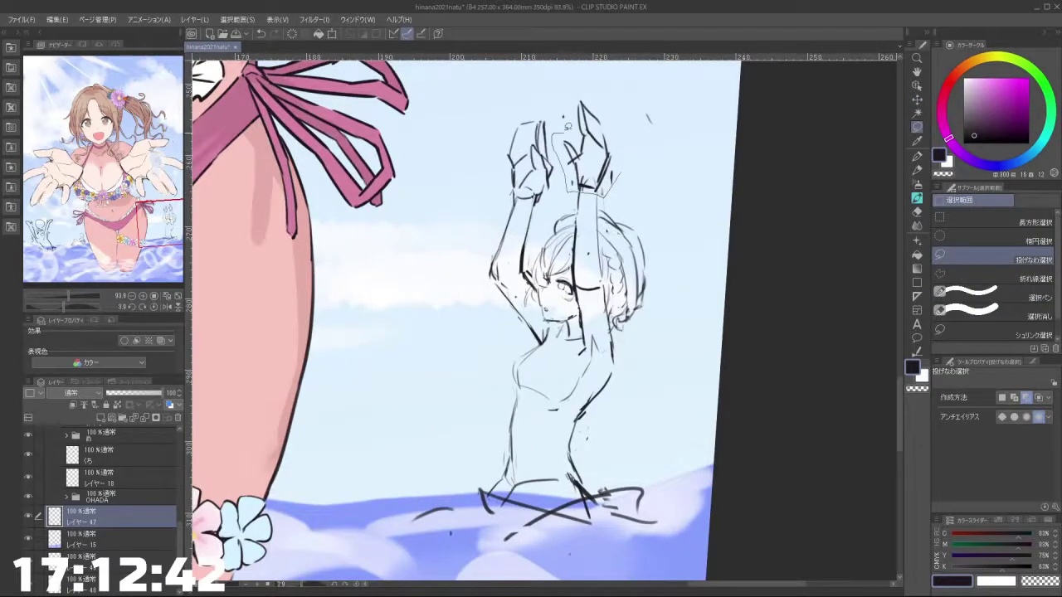
pyautogui.moveTo(631, 143)
pyautogui.mouseDown()
pyautogui.moveTo(610, 175)
pyautogui.moveTo(612, 193)
pyautogui.moveTo(636, 191)
pyautogui.moveTo(594, 199)
pyautogui.moveTo(605, 187)
pyautogui.moveTo(589, 158)
pyautogui.moveTo(607, 190)
pyautogui.mouseUp()
pyautogui.click(621, 219)
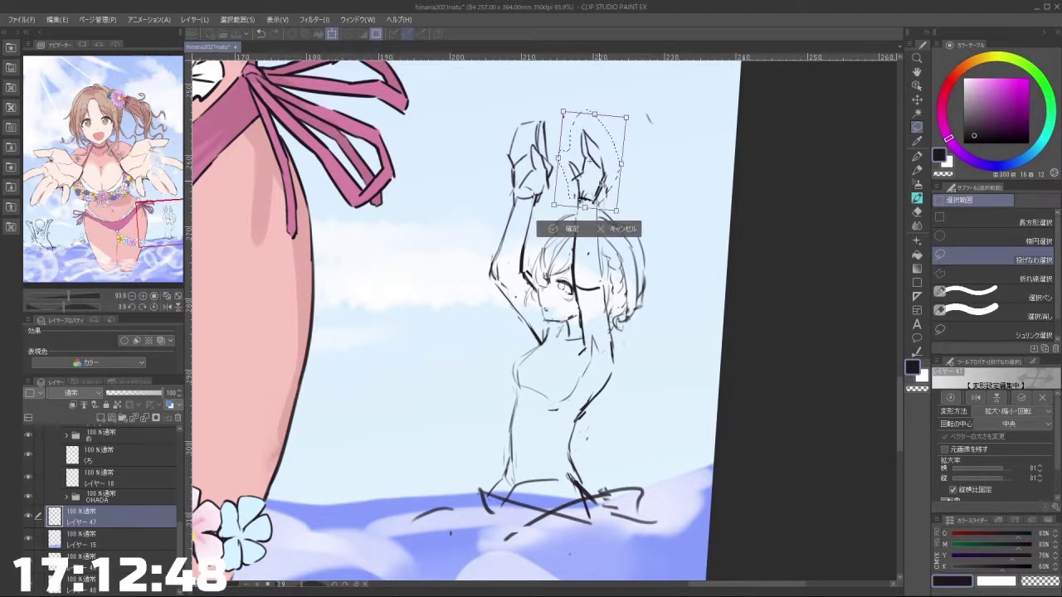
pyautogui.click(564, 230)
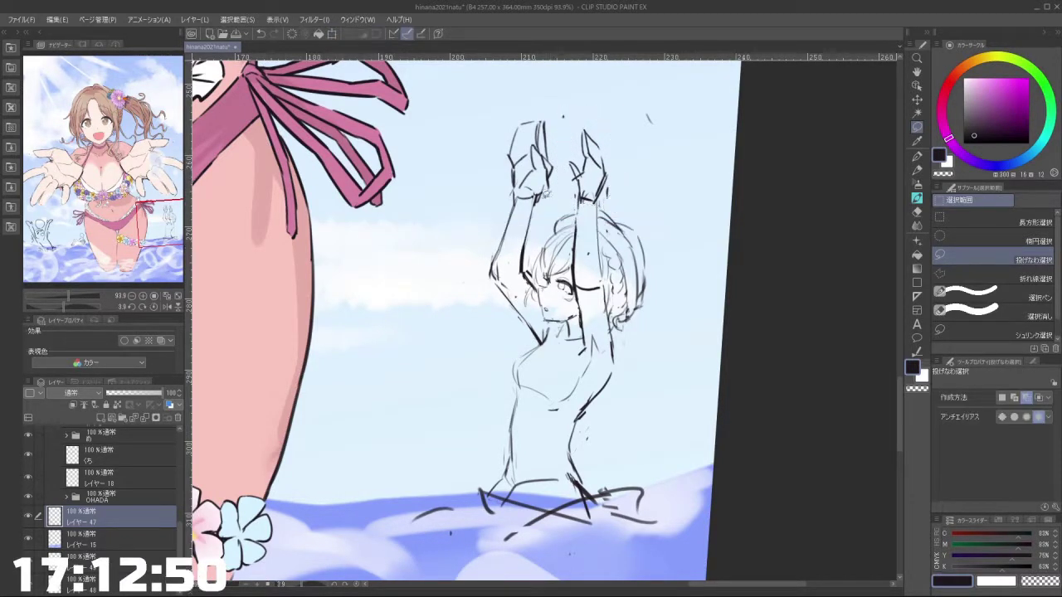
# Step: Lasso the other raised hand, on the front arm, scale it down to 84% onto the wrist, and clear the selection
pyautogui.moveTo(516, 202)
pyautogui.mouseDown()
pyautogui.moveTo(493, 175)
pyautogui.moveTo(534, 99)
pyautogui.mouseUp()
pyautogui.moveTo(554, 191)
pyautogui.mouseDown()
pyautogui.moveTo(544, 205)
pyautogui.moveTo(554, 192)
pyautogui.moveTo(539, 196)
pyautogui.mouseUp()
pyautogui.click(556, 231)
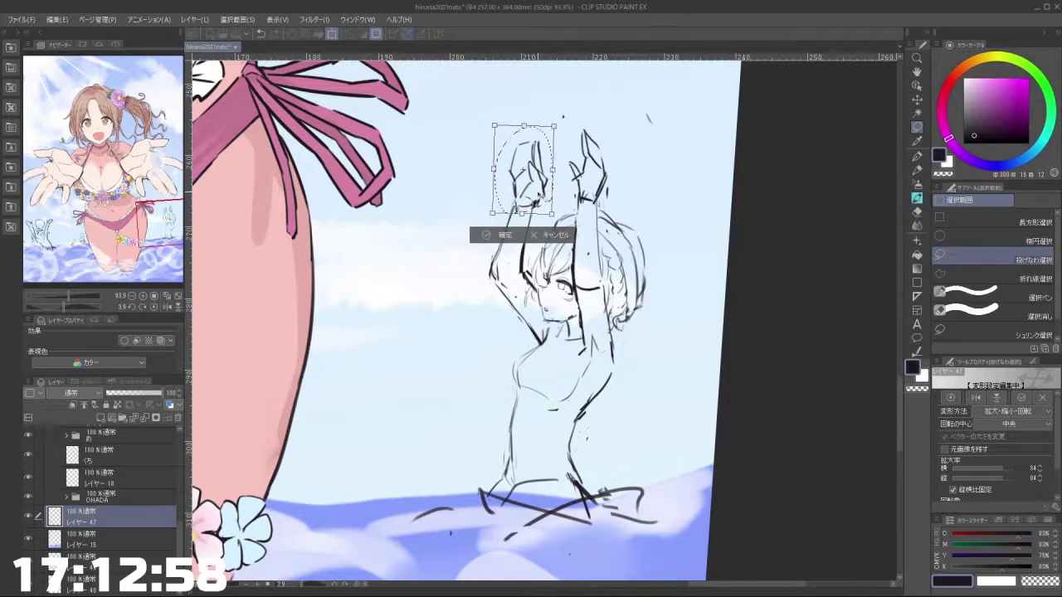
pyautogui.click(506, 235)
pyautogui.click(428, 238)
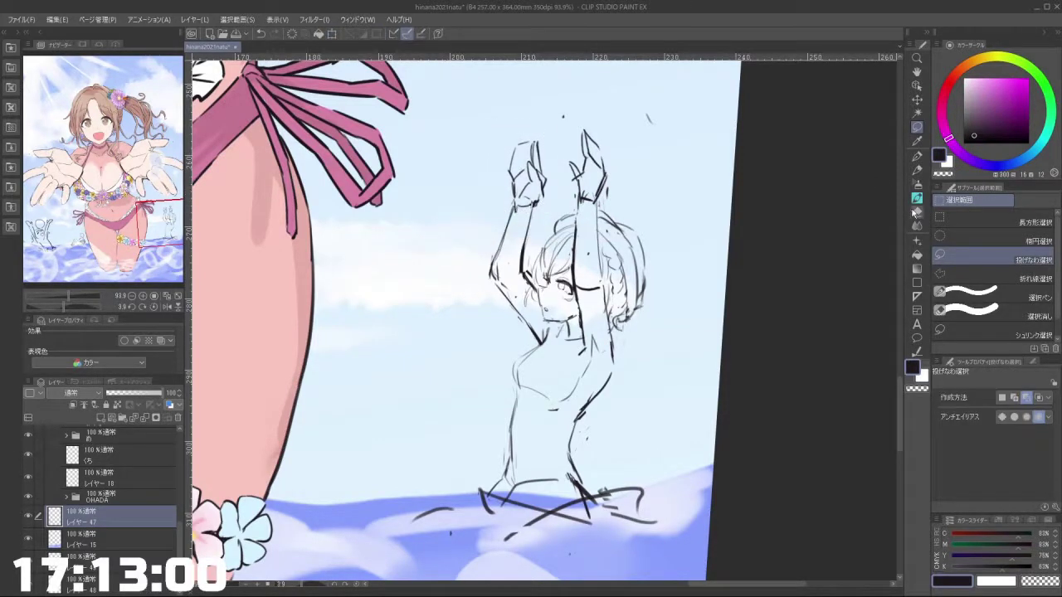
# Step: Trim the front arm's line near the shoulder, then lasso the whole arm and hand and tilt and shift them closer to the head
pyautogui.click(917, 198)
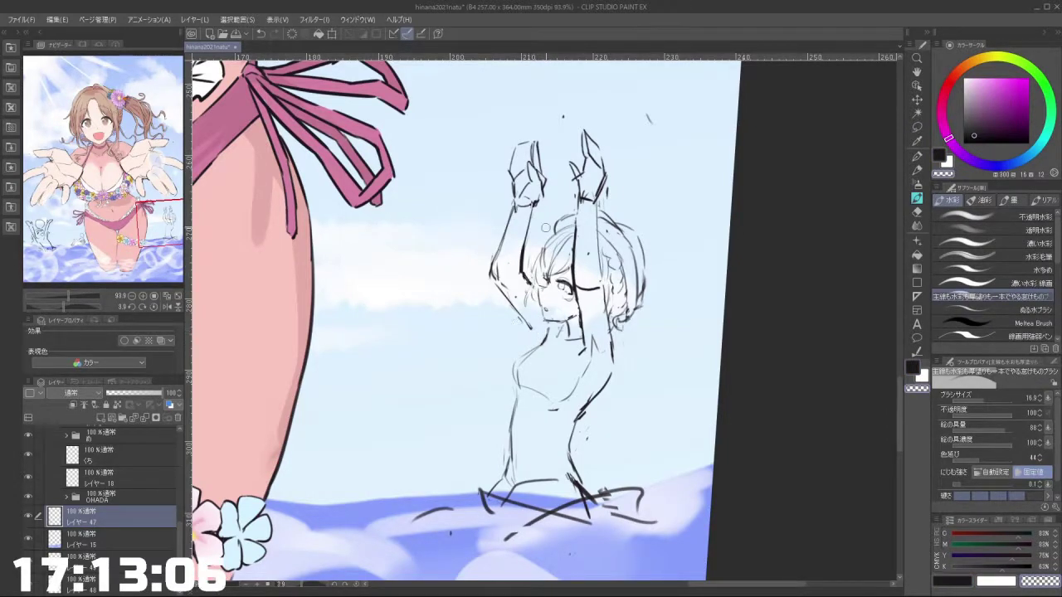
pyautogui.click(917, 127)
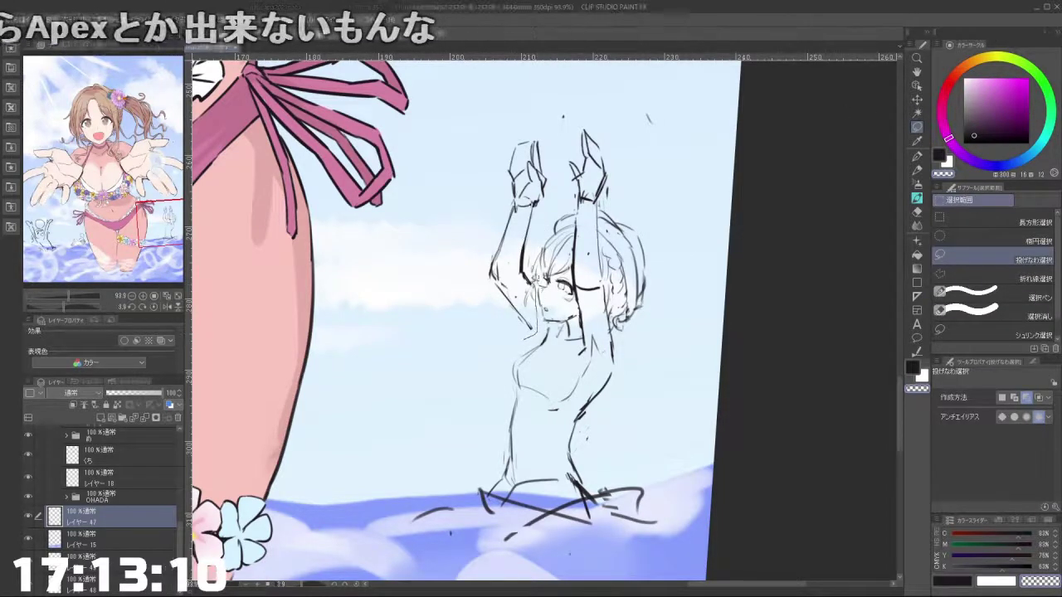
pyautogui.moveTo(551, 199)
pyautogui.mouseDown()
pyautogui.moveTo(533, 119)
pyautogui.moveTo(499, 318)
pyautogui.moveTo(561, 345)
pyautogui.mouseUp()
pyautogui.click(533, 358)
pyautogui.moveTo(527, 268)
pyautogui.mouseDown()
pyautogui.moveTo(548, 271)
pyautogui.moveTo(549, 285)
pyautogui.moveTo(551, 275)
pyautogui.mouseUp()
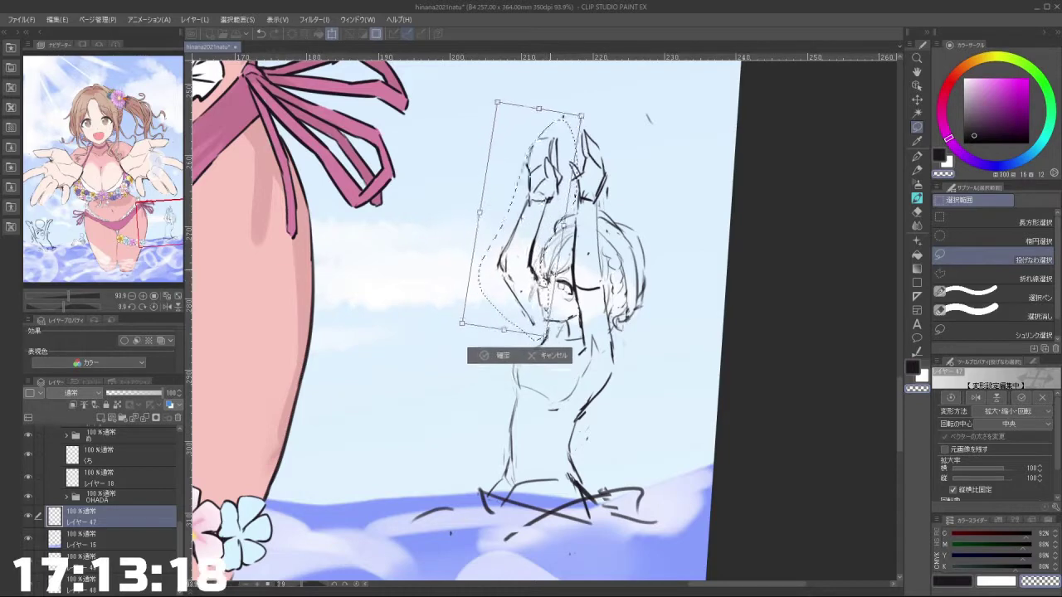
pyautogui.moveTo(537, 222); pyautogui.dragTo(534, 232)
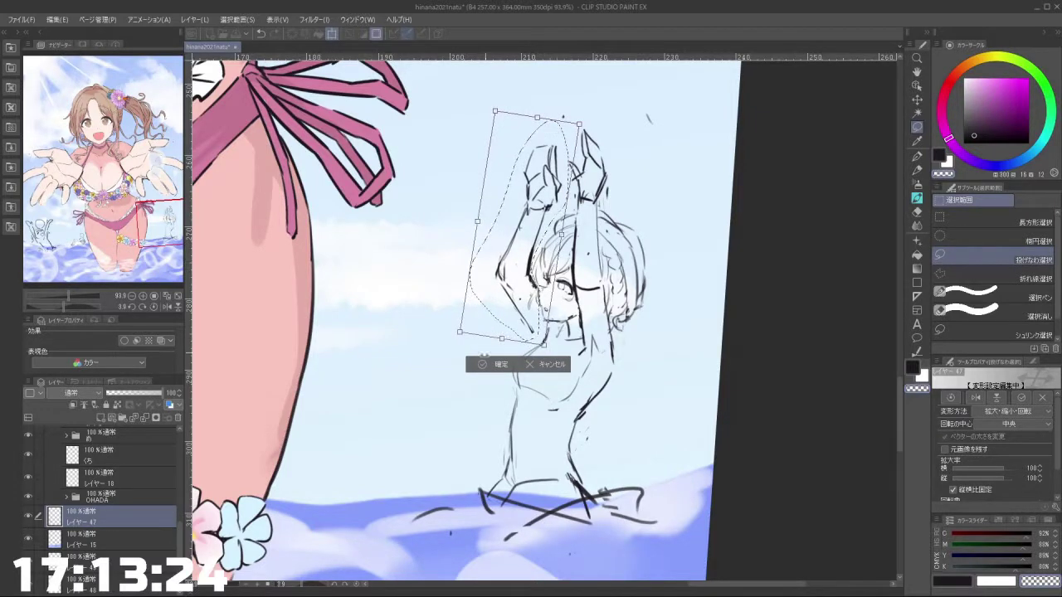
pyautogui.click(490, 364)
pyautogui.click(445, 318)
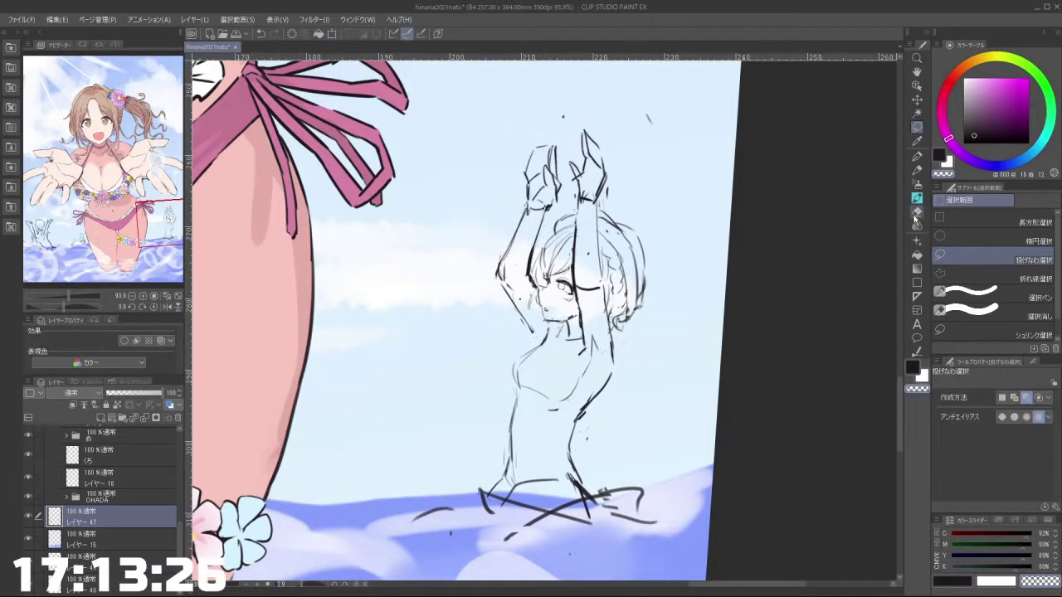
# Step: Erase the outer contour of the front arm and redraw it from the wrist around the elbow toward the shoulder
pyautogui.click(916, 198)
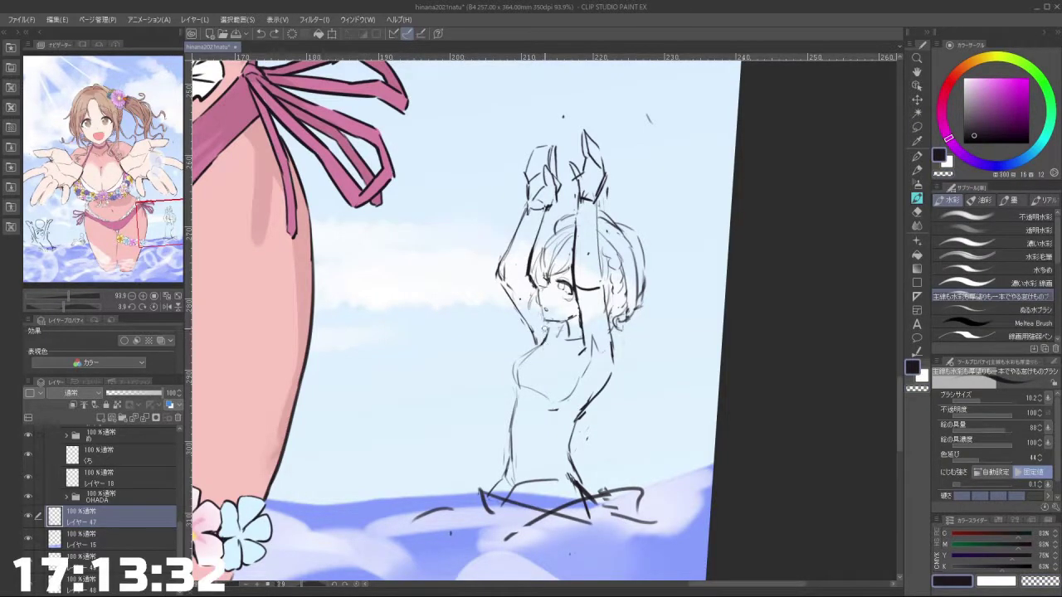
pyautogui.press('c')
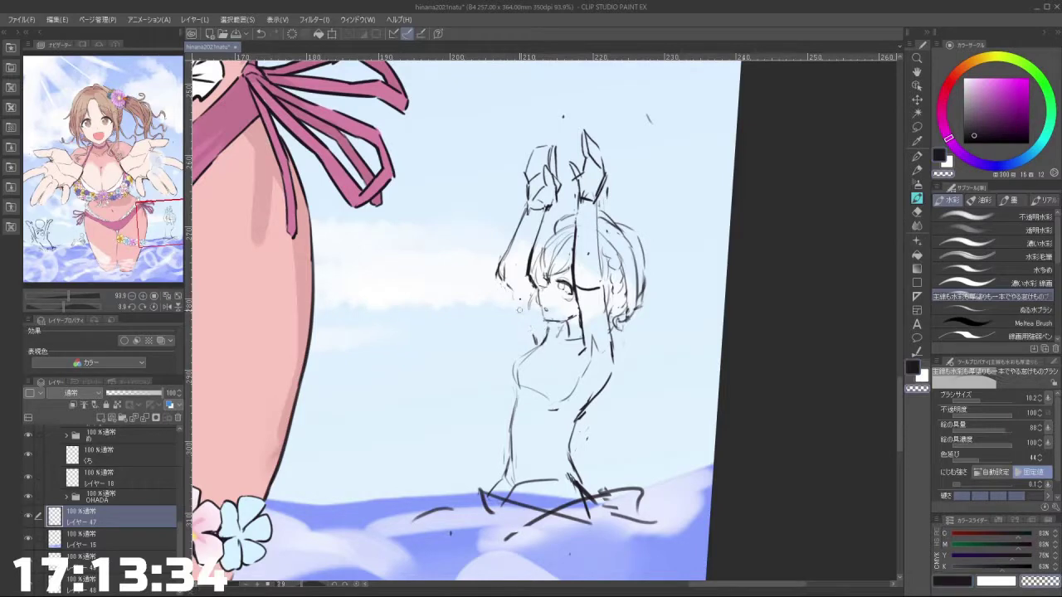
pyautogui.press('c')
pyautogui.press('c')
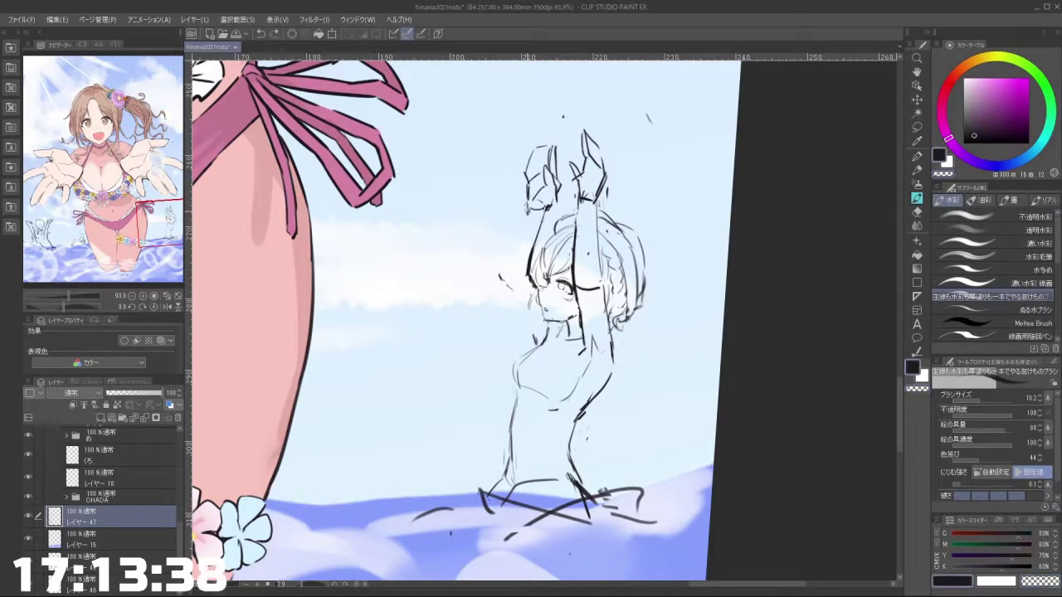
pyautogui.moveTo(528, 212); pyautogui.dragTo(495, 273)
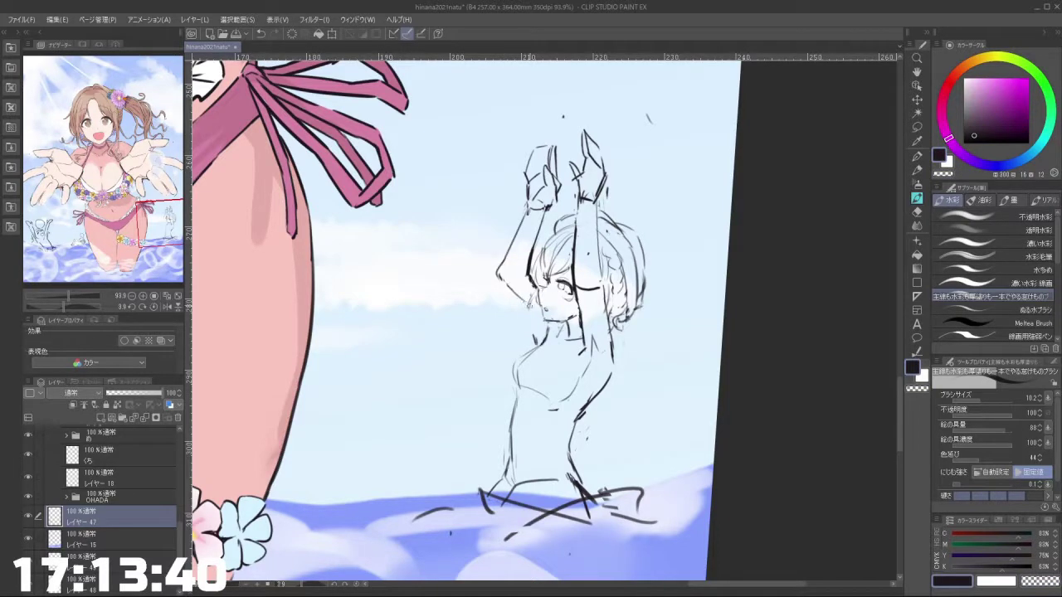
pyautogui.press('c')
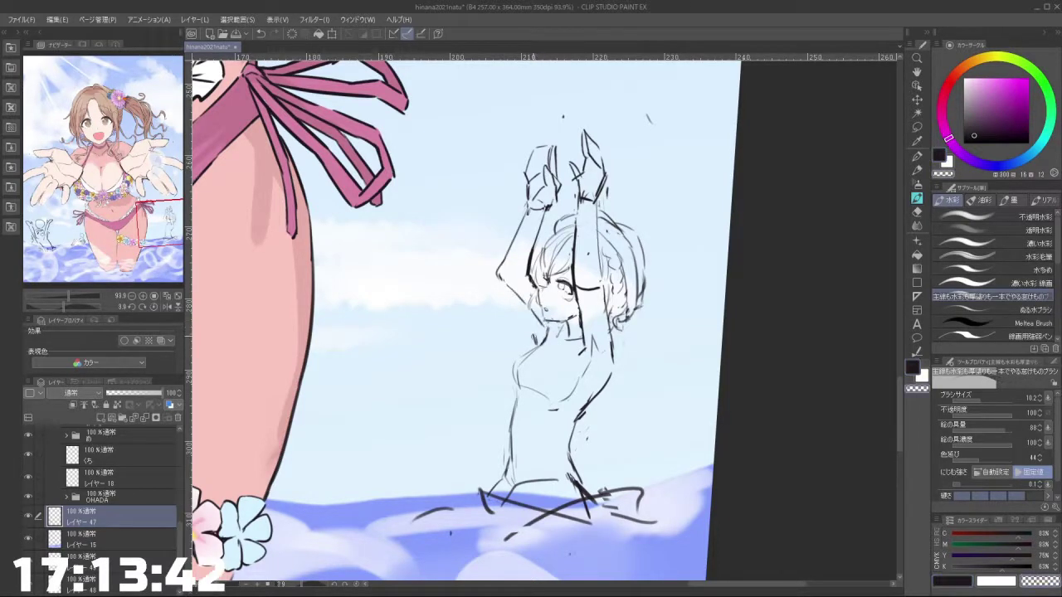
pyautogui.moveTo(537, 332)
pyautogui.mouseDown()
pyautogui.moveTo(575, 359)
pyautogui.moveTo(593, 327)
pyautogui.moveTo(551, 271)
pyautogui.moveTo(502, 294)
pyautogui.moveTo(513, 359)
pyautogui.moveTo(528, 367)
pyautogui.mouseUp()
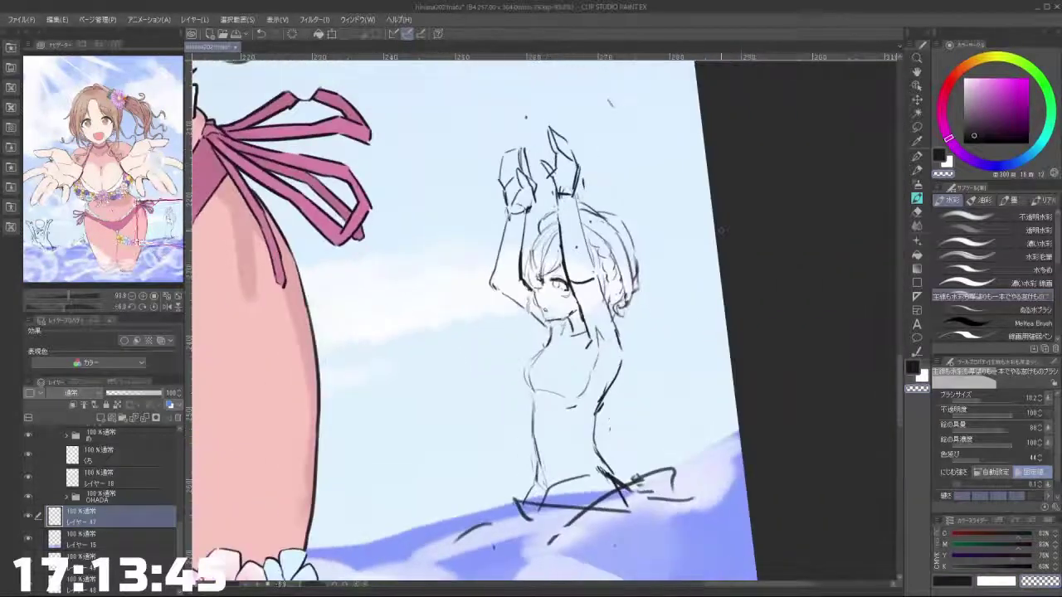
# Step: Lasso the figure's face and hair around the raised arm, scale the head down to 94%, and clear the selection
pyautogui.click(917, 129)
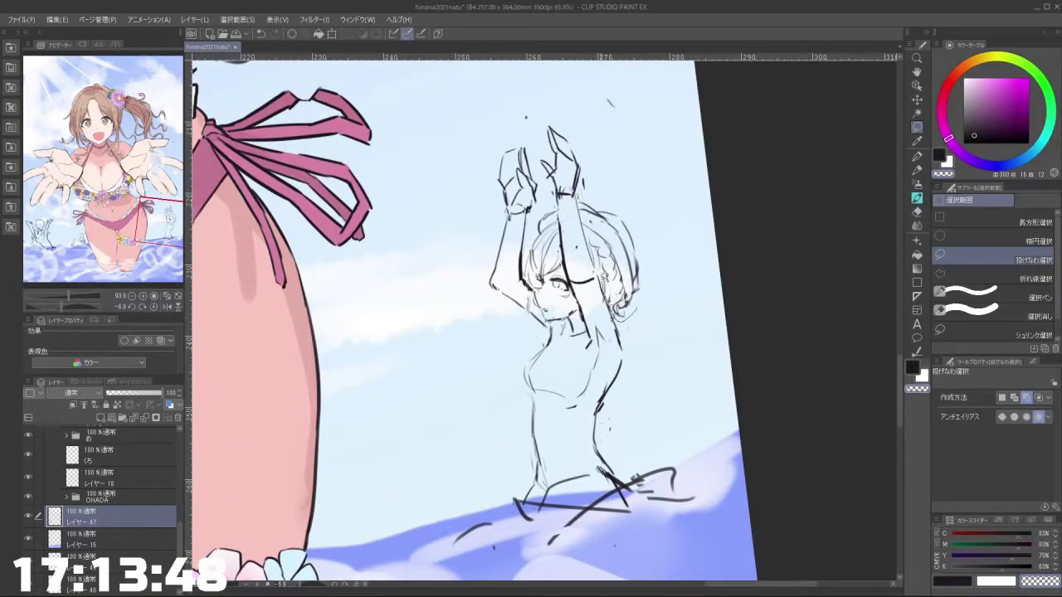
pyautogui.moveTo(635, 209); pyautogui.dragTo(593, 199)
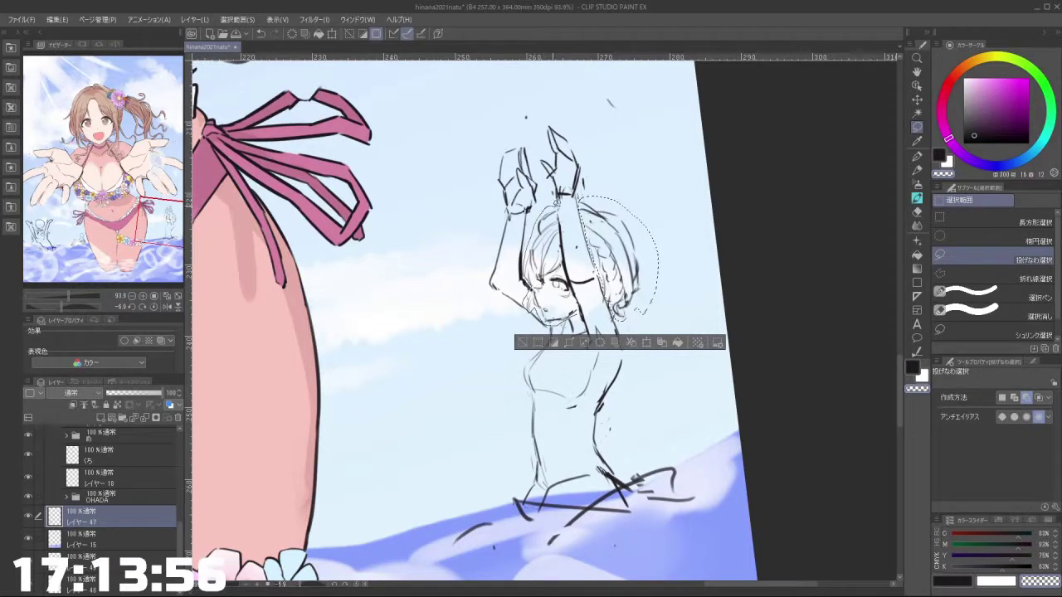
pyautogui.moveTo(574, 284); pyautogui.dragTo(579, 317)
pyautogui.click(614, 351)
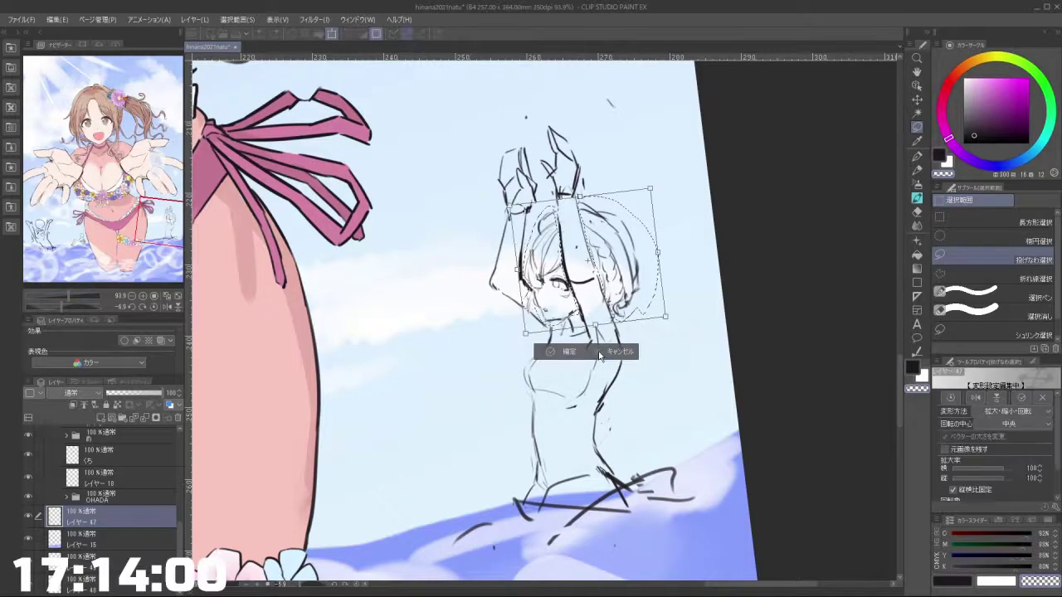
pyautogui.moveTo(665, 316)
pyautogui.mouseDown()
pyautogui.moveTo(627, 300)
pyautogui.moveTo(661, 312)
pyautogui.moveTo(640, 292)
pyautogui.mouseUp()
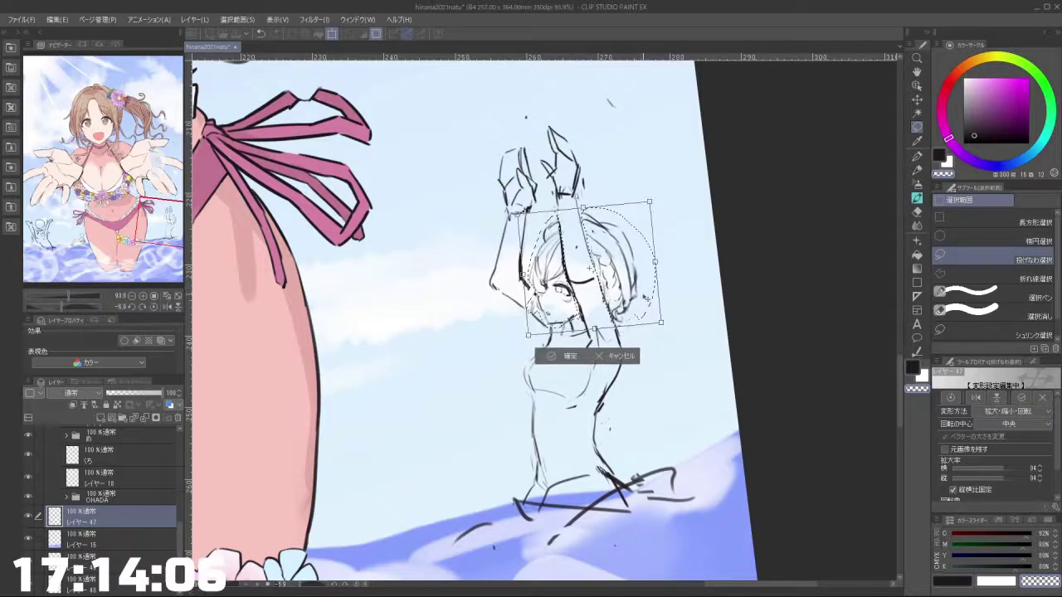
pyautogui.click(567, 356)
pyautogui.click(489, 356)
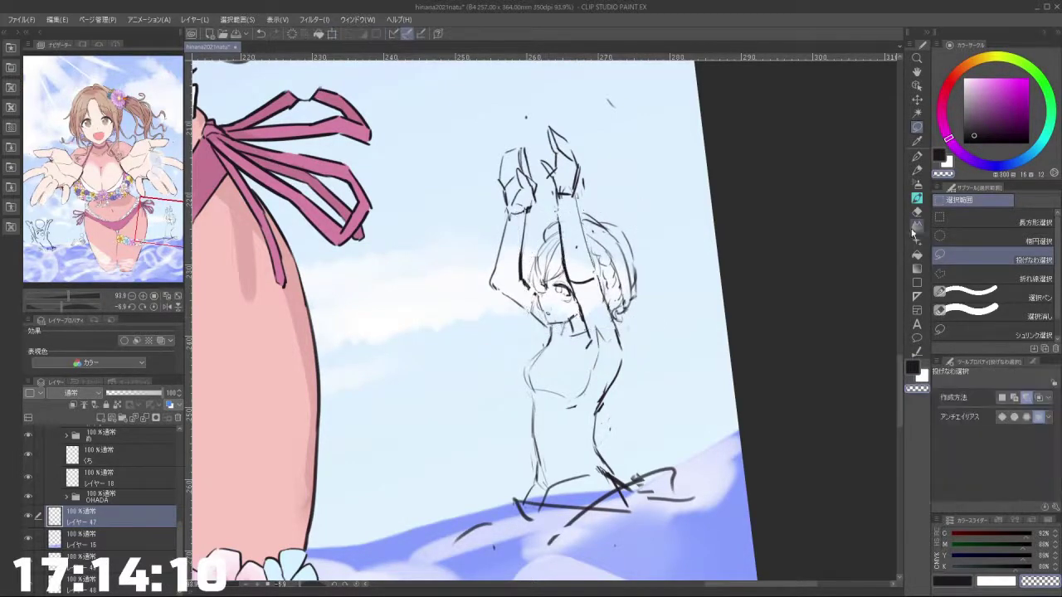
# Step: Sketch a loose flared garment outline at the figure's waist with a curved hem line across the belly
pyautogui.click(918, 198)
pyautogui.press('c')
pyautogui.hotkey('ctrl', 'z')
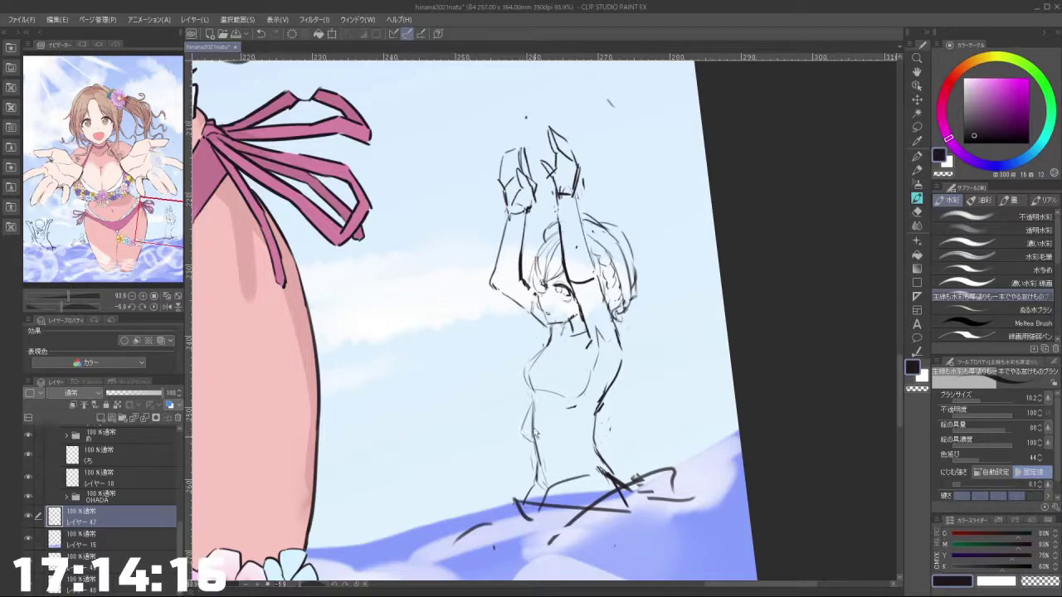
pyautogui.moveTo(558, 447); pyautogui.dragTo(580, 446)
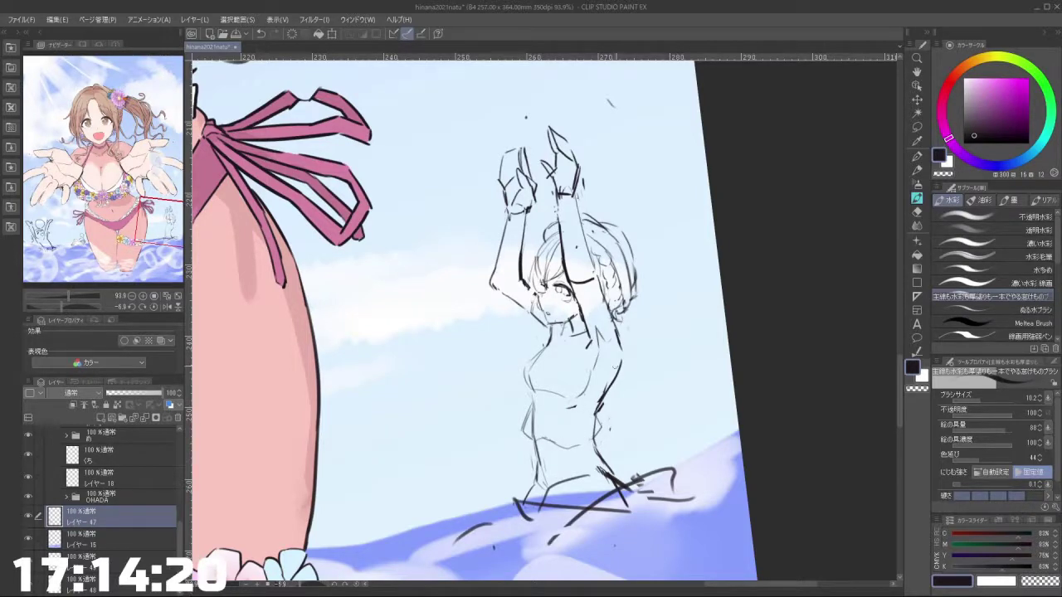
# Step: Lasso the figure's hips together with the waterline strokes, move them up to shorten the torso, and clear the selection
pyautogui.moveTo(573, 372); pyautogui.dragTo(566, 315)
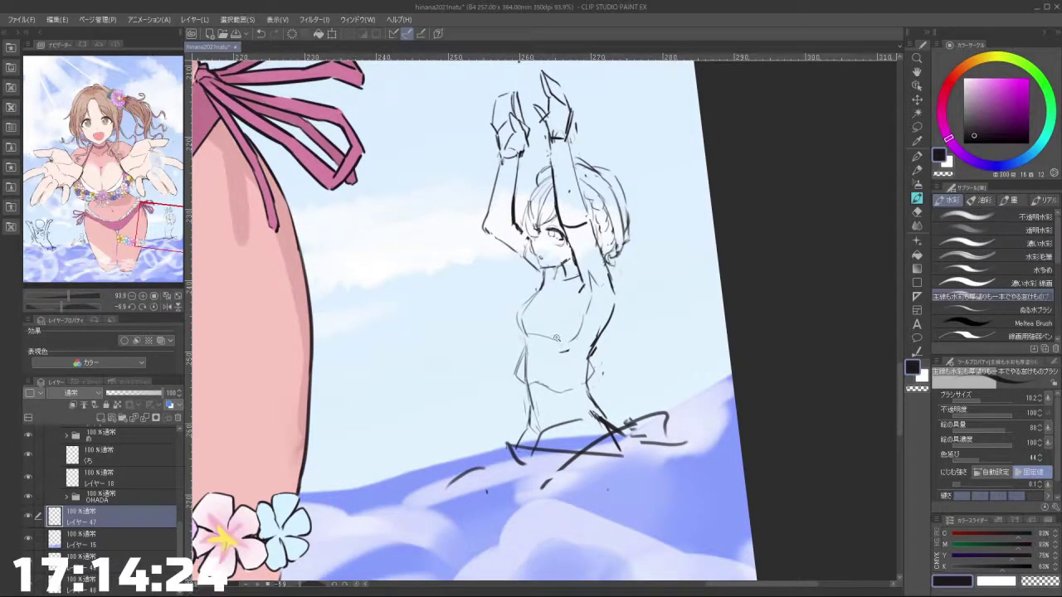
pyautogui.scroll(2, 552, 323)
pyautogui.scroll(-3, 552, 324)
pyautogui.scroll(1, 562, 353)
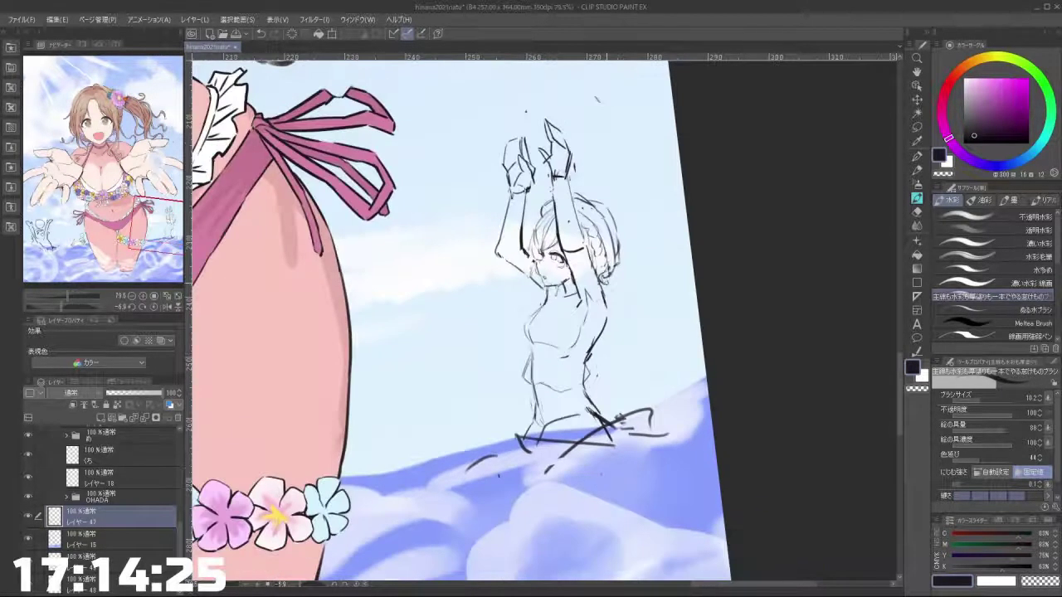
pyautogui.click(916, 128)
pyautogui.moveTo(528, 445); pyautogui.dragTo(520, 412)
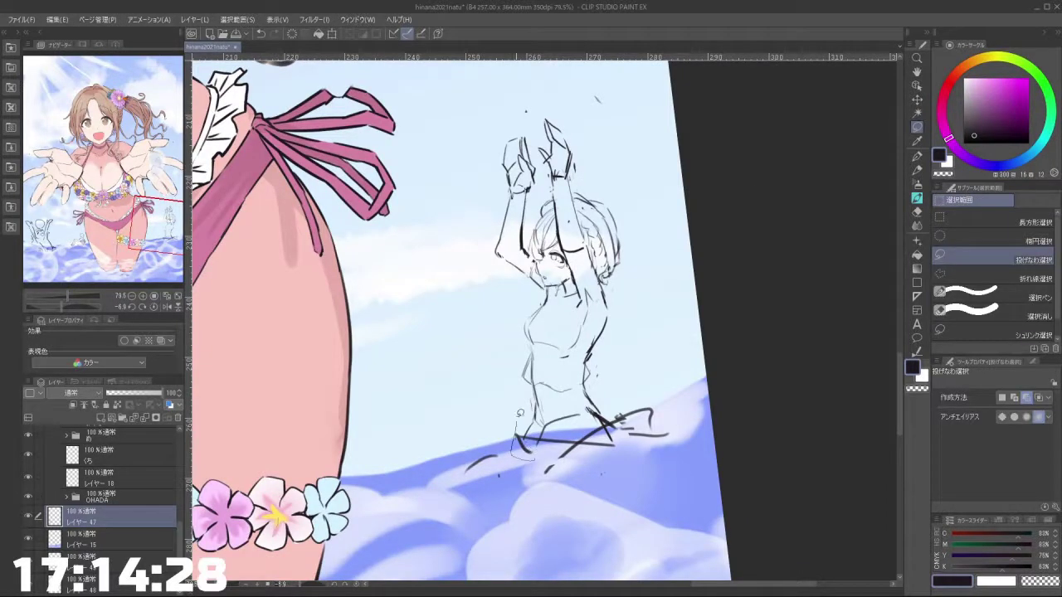
pyautogui.moveTo(626, 463)
pyautogui.mouseDown()
pyautogui.moveTo(518, 454)
pyautogui.moveTo(507, 427)
pyautogui.moveTo(551, 396)
pyautogui.moveTo(653, 391)
pyautogui.moveTo(585, 494)
pyautogui.moveTo(531, 491)
pyautogui.mouseUp()
pyautogui.click(476, 494)
pyautogui.hotkey('ctrl', 't')
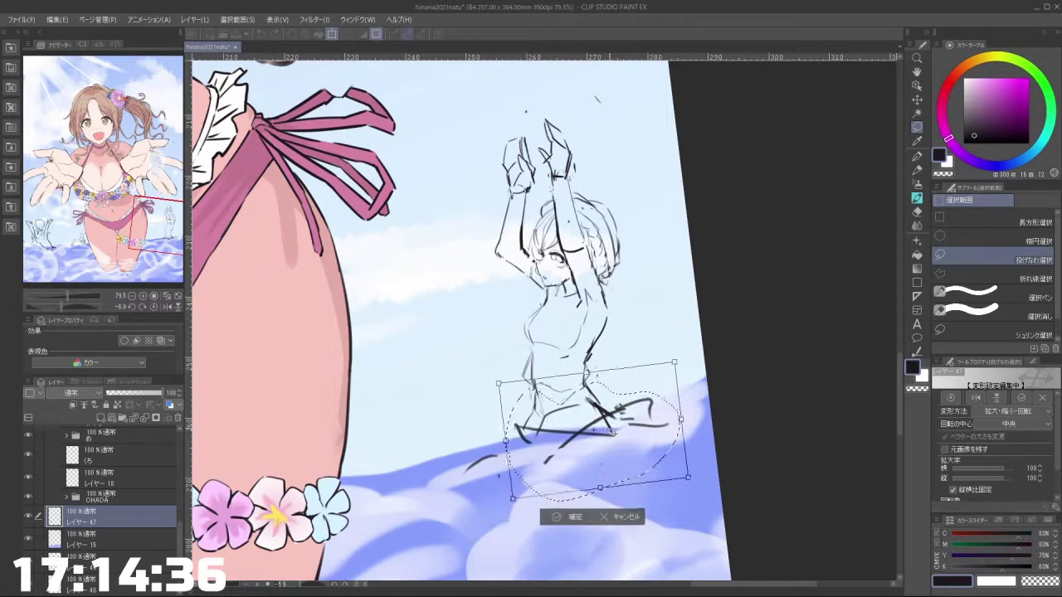
pyautogui.moveTo(610, 456); pyautogui.dragTo(614, 432)
pyautogui.click(557, 515)
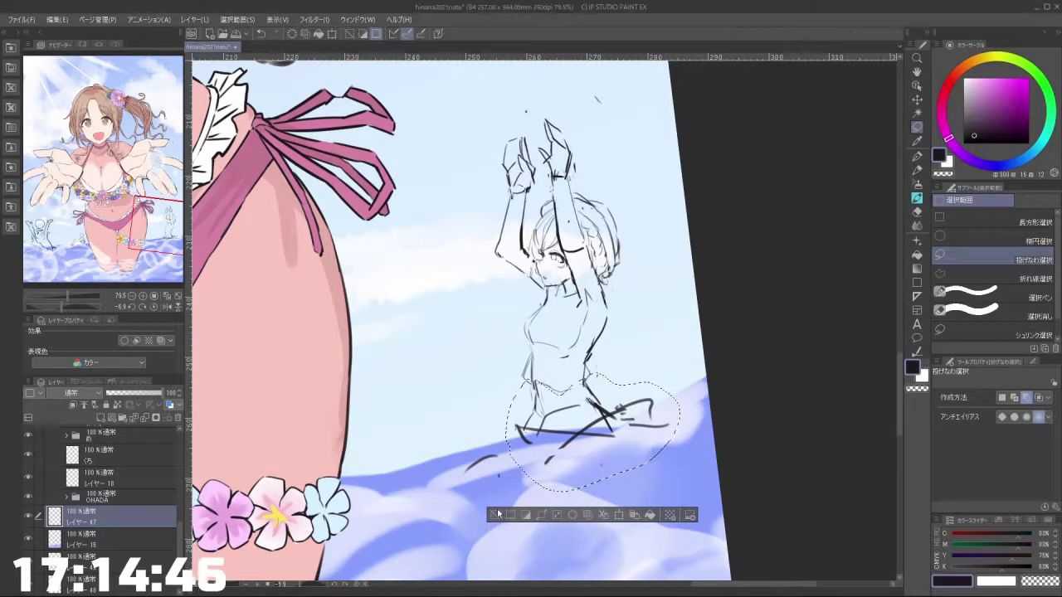
pyautogui.hotkey('ctrl', 'd')
pyautogui.scroll(-2, 607, 393)
pyautogui.scroll(4, 607, 373)
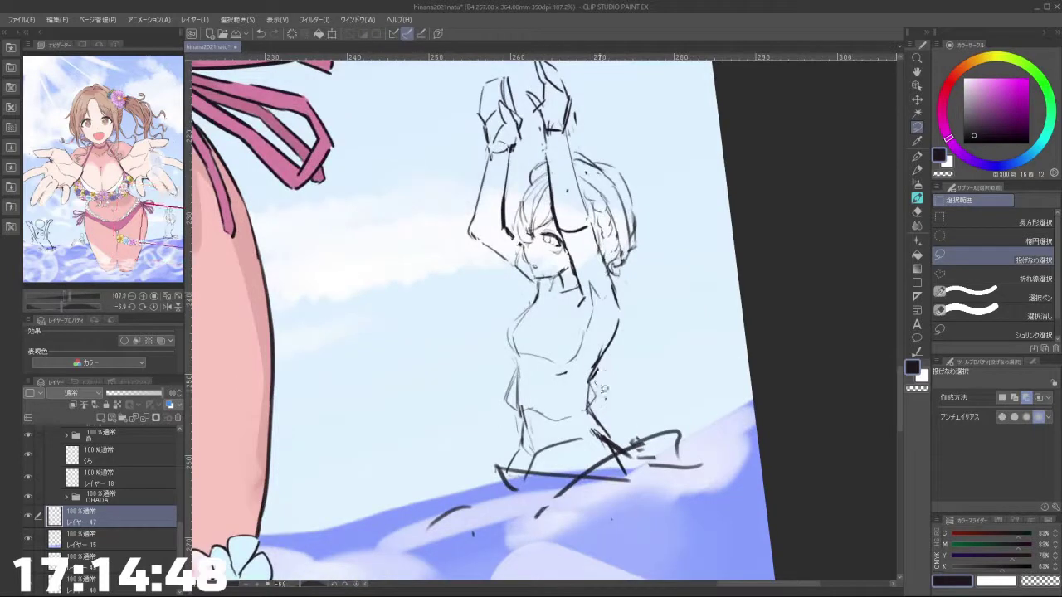
# Step: Lasso the garment hem across the figure's waist, reposition it slightly with a free transform, and apply it
pyautogui.moveTo(505, 412); pyautogui.dragTo(514, 361)
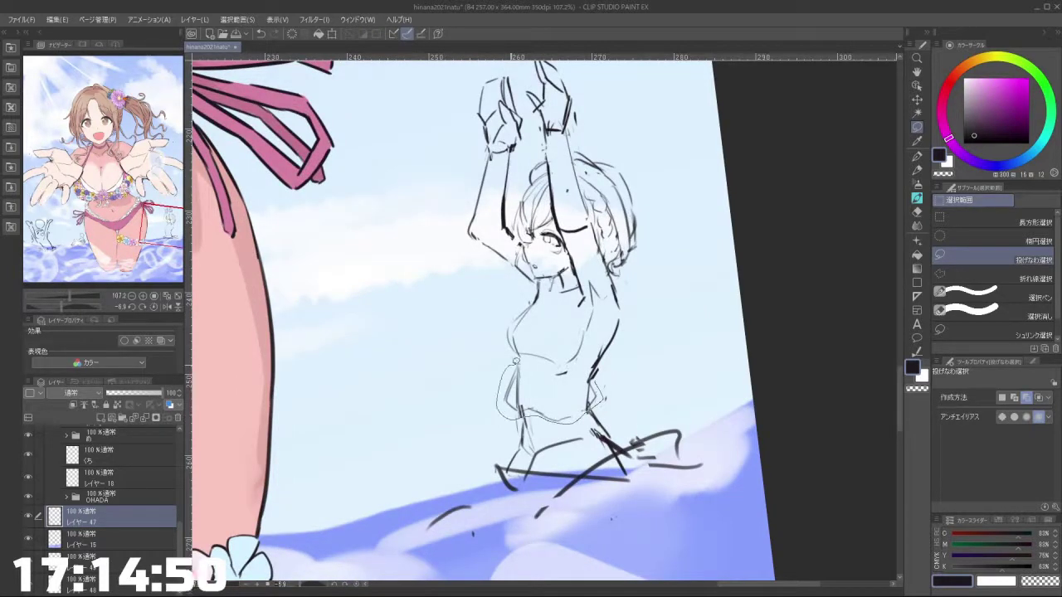
pyautogui.hotkey('ctrl', 't')
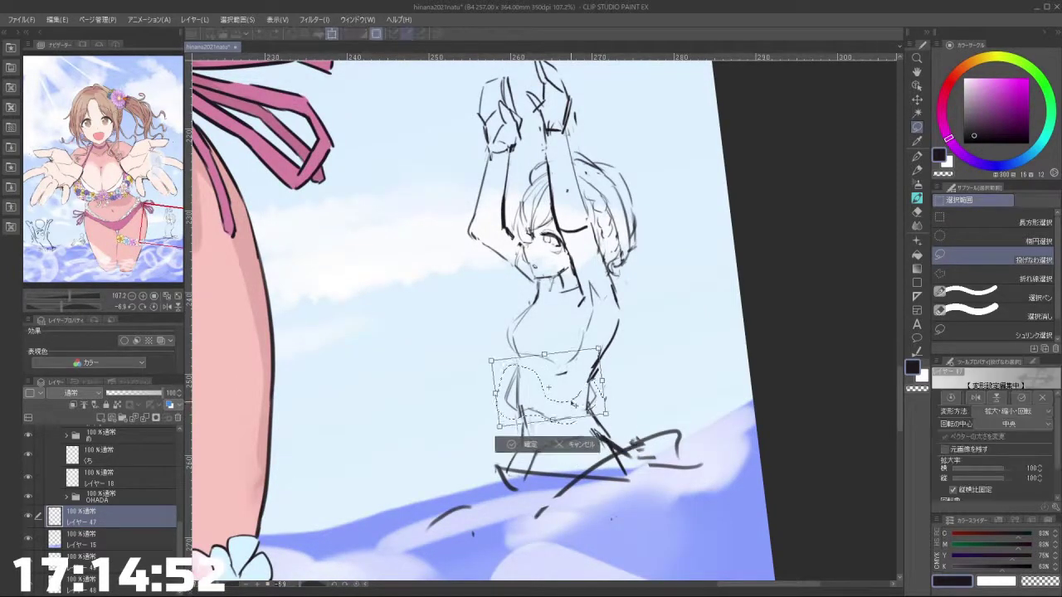
pyautogui.moveTo(574, 399); pyautogui.dragTo(575, 398)
pyautogui.moveTo(627, 401)
pyautogui.mouseDown()
pyautogui.moveTo(626, 411)
pyautogui.moveTo(563, 407)
pyautogui.moveTo(443, 265)
pyautogui.moveTo(501, 28)
pyautogui.moveTo(682, 349)
pyautogui.mouseUp()
pyautogui.click(503, 442)
# Step: Lasso the figure's whole upper body with head and arms, move it down toward the hips to shorten the waist, and clear the selection
pyautogui.moveTo(589, 479); pyautogui.dragTo(590, 481)
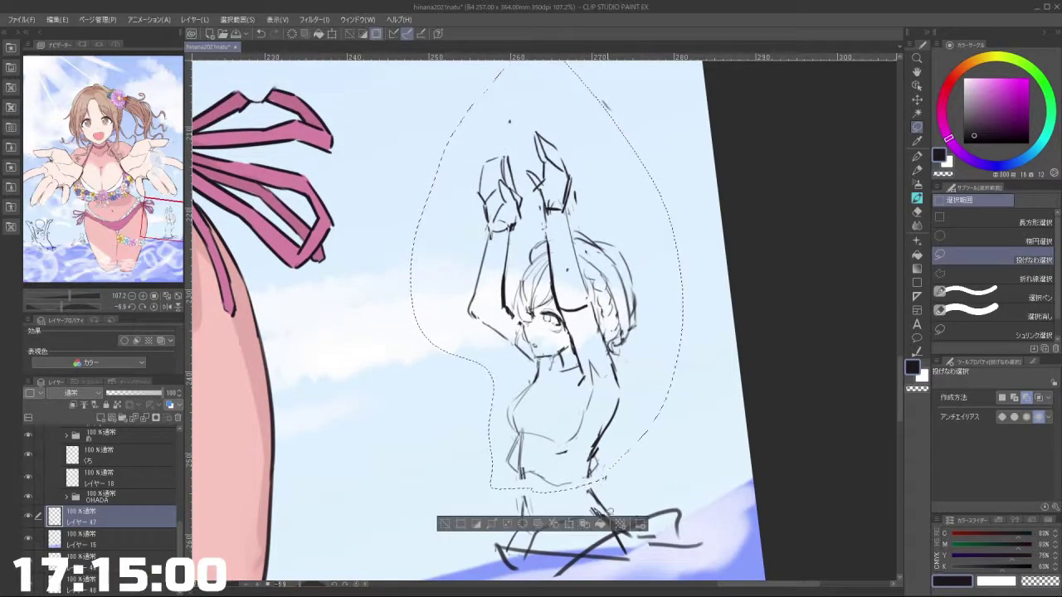
pyautogui.hotkey('ctrl', 't')
pyautogui.moveTo(622, 448); pyautogui.dragTo(624, 449)
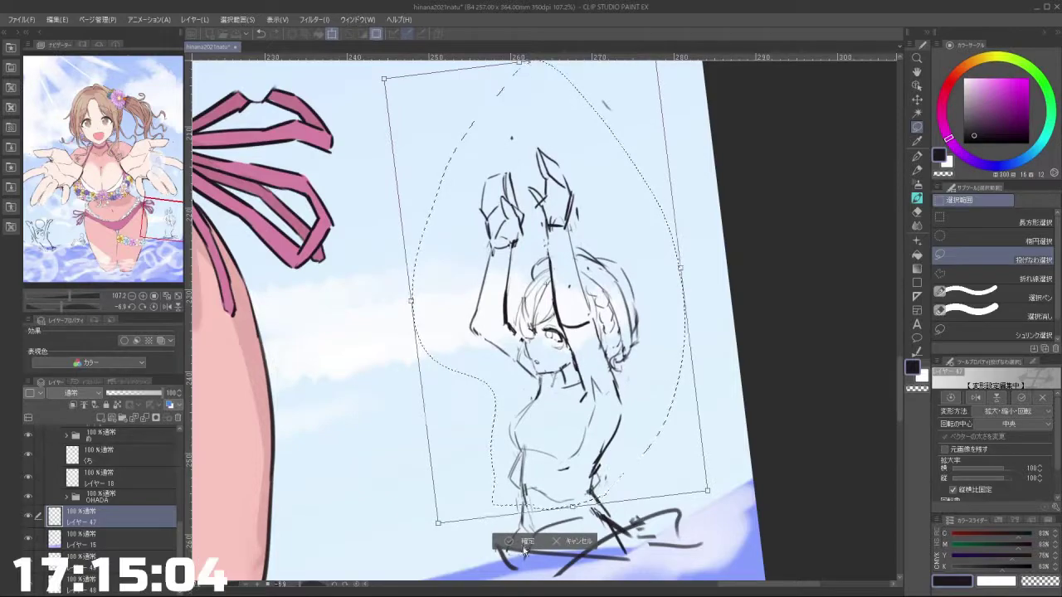
pyautogui.press('Return')
pyautogui.hotkey('ctrl', 'd')
pyautogui.scroll(-4, 617, 465)
pyautogui.moveTo(574, 505); pyautogui.dragTo(587, 375)
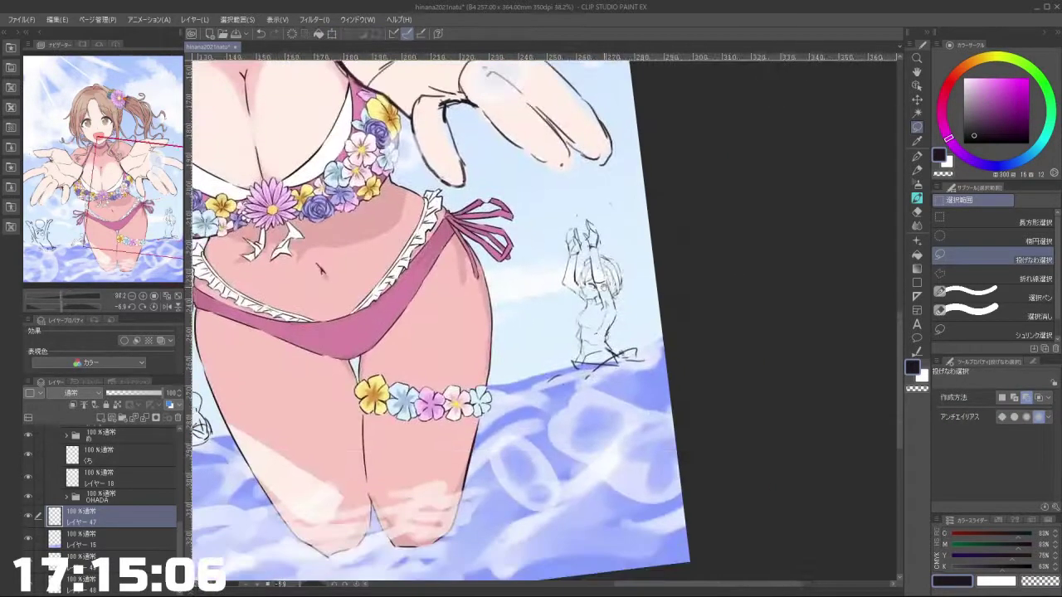
# Step: Erase the rough hip lines below the waist and most of the loose waterline strokes around the figure
pyautogui.click(916, 200)
pyautogui.scroll(5, 638, 303)
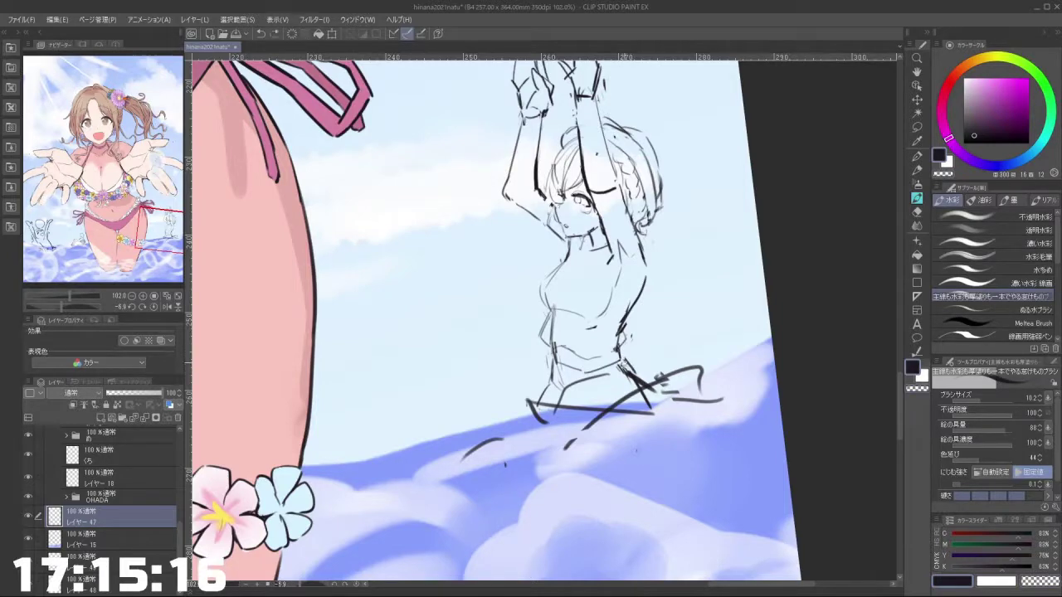
pyautogui.press('c')
pyautogui.moveTo(623, 363)
pyautogui.mouseDown()
pyautogui.moveTo(632, 379)
pyautogui.moveTo(591, 395)
pyautogui.moveTo(647, 401)
pyautogui.moveTo(622, 401)
pyautogui.mouseUp()
pyautogui.moveTo(614, 408); pyautogui.dragTo(540, 411)
pyautogui.moveTo(648, 404); pyautogui.dragTo(585, 427)
pyautogui.moveTo(547, 421); pyautogui.dragTo(570, 445)
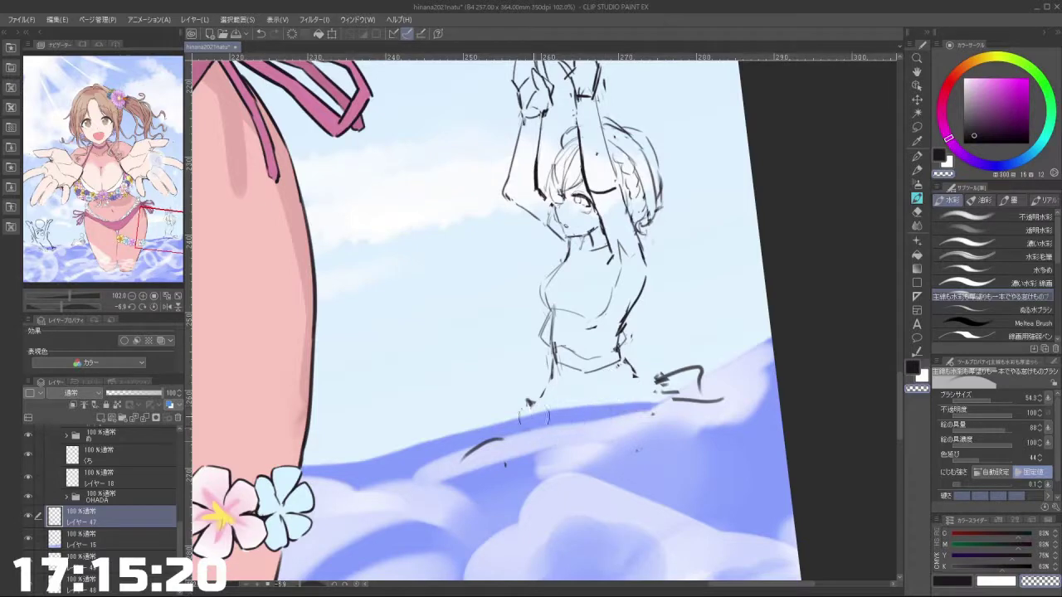
pyautogui.moveTo(531, 404); pyautogui.dragTo(499, 441)
pyautogui.moveTo(500, 442); pyautogui.dragTo(466, 456)
pyautogui.moveTo(662, 378)
pyautogui.mouseDown()
pyautogui.moveTo(681, 374)
pyautogui.moveTo(705, 394)
pyautogui.mouseUp()
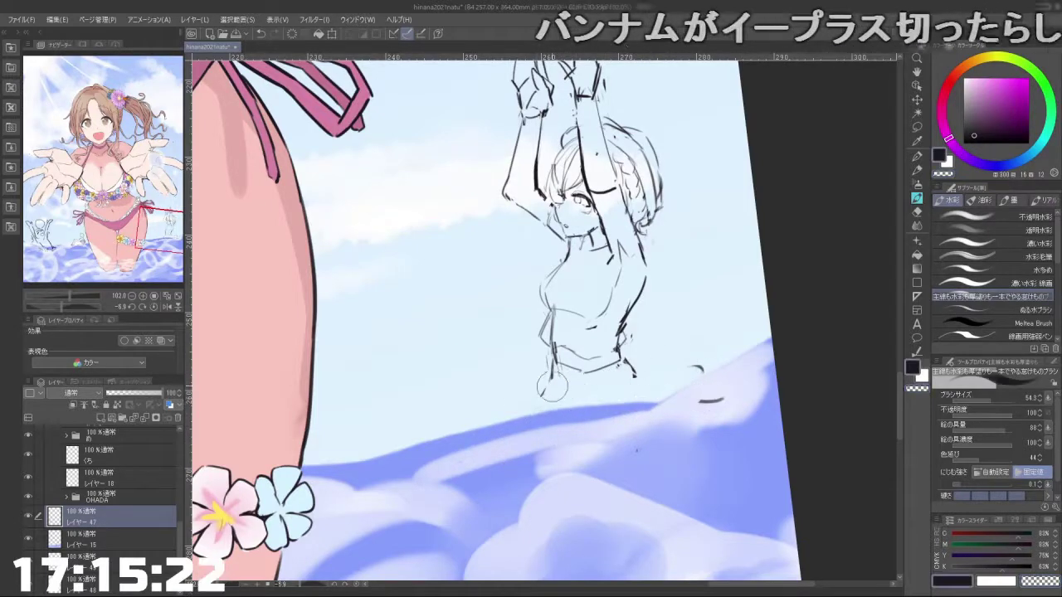
# Step: Sketch a flared skirt from the figure's waist down to the water with a few pleat lines, using a finer brush
pyautogui.press('[')
pyautogui.press('[')
pyautogui.press('[')
pyautogui.press('[')
pyautogui.press('[')
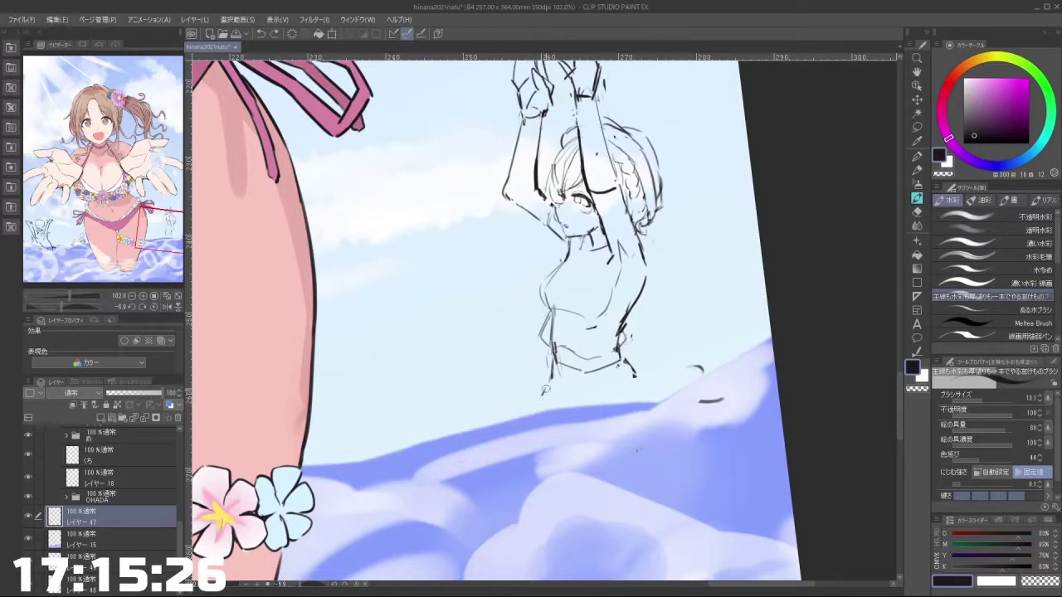
pyautogui.hotkey('ctrl', 'z')
pyautogui.moveTo(553, 377); pyautogui.dragTo(526, 403)
pyautogui.moveTo(544, 395); pyautogui.dragTo(525, 425)
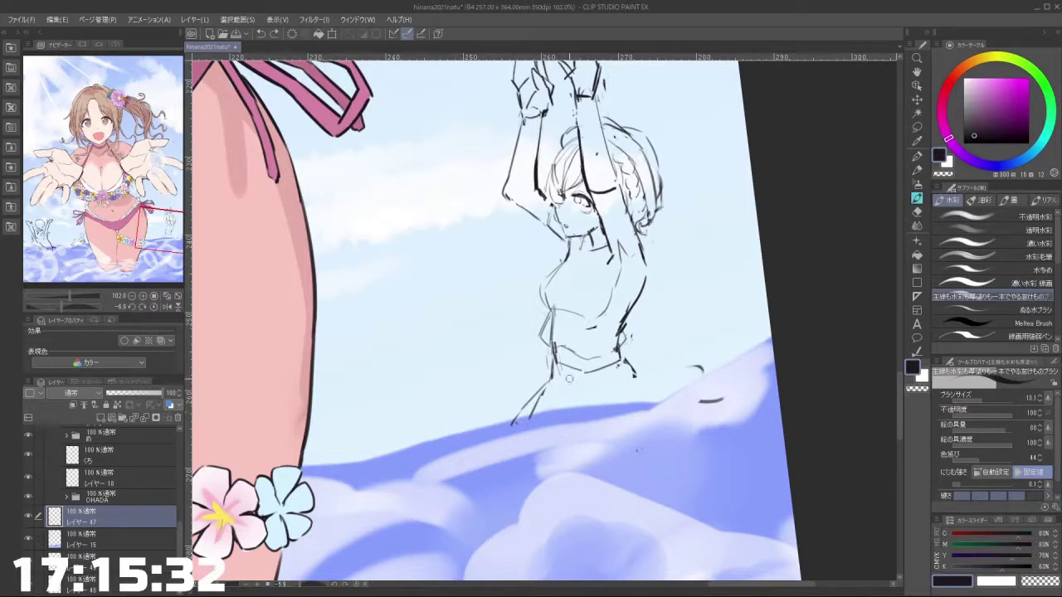
pyautogui.moveTo(620, 380); pyautogui.dragTo(635, 409)
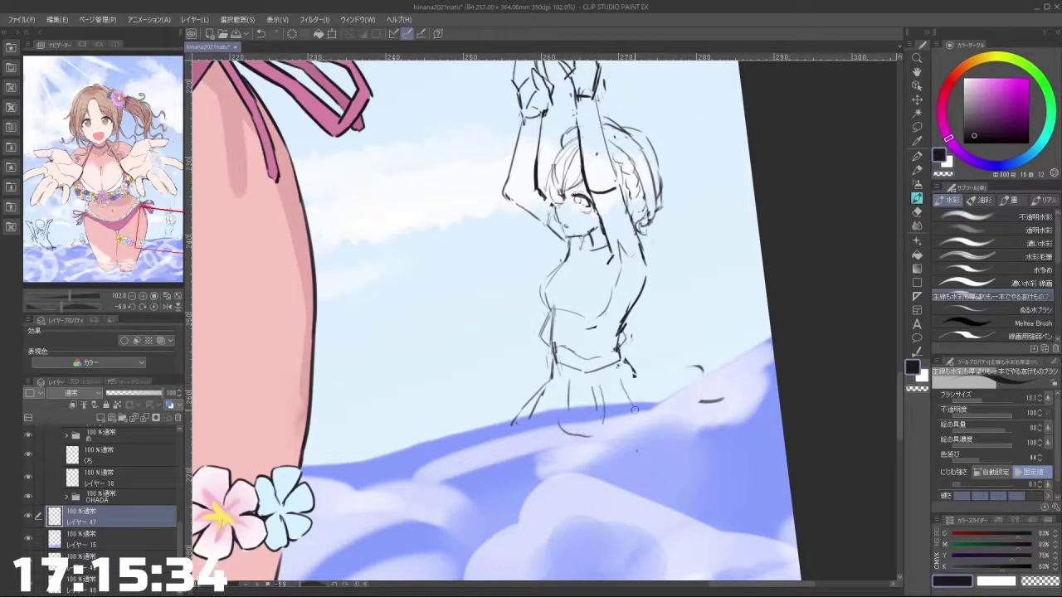
pyautogui.moveTo(632, 375)
pyautogui.mouseDown()
pyautogui.moveTo(646, 404)
pyautogui.moveTo(589, 412)
pyautogui.mouseUp()
pyautogui.hotkey('ctrl', 'z')
pyautogui.moveTo(617, 374); pyautogui.dragTo(632, 393)
pyautogui.hotkey('ctrl', 'z')
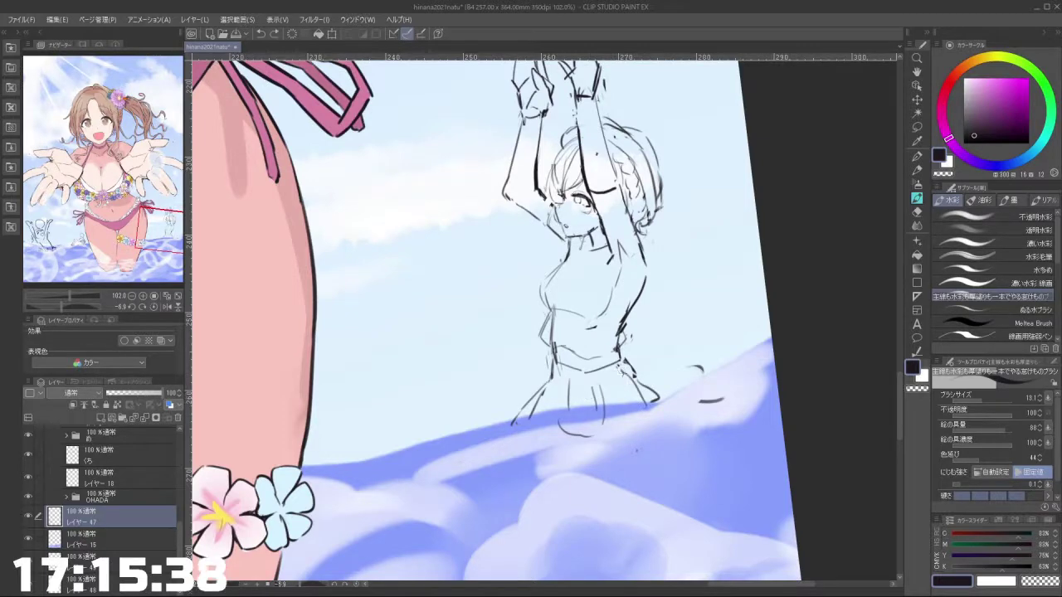
# Step: Rework the side of the figure's waist and draw the upper edge of the waistband across the belly
pyautogui.scroll(2, 581, 341)
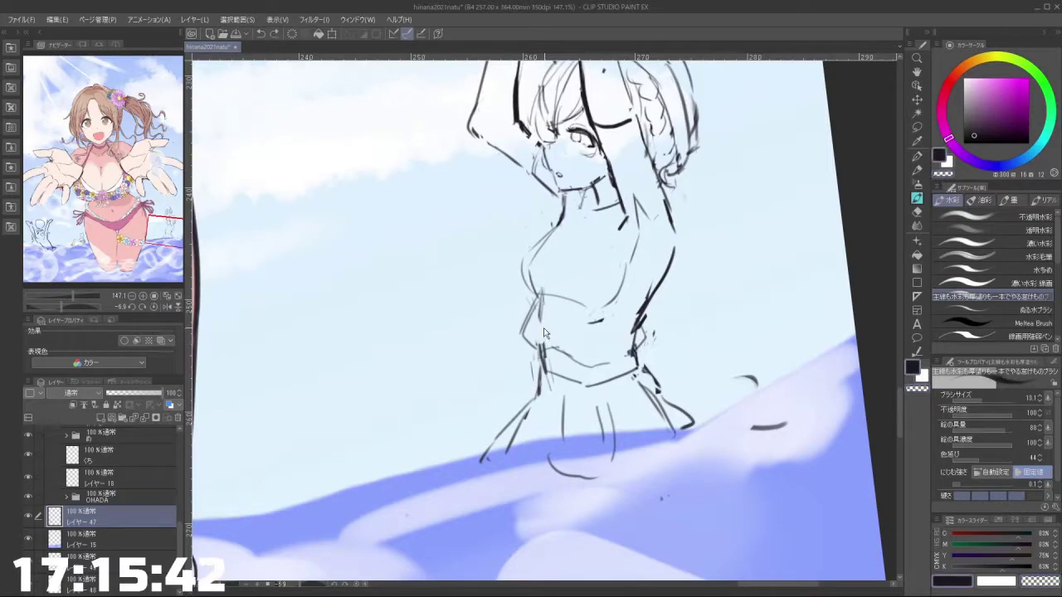
pyautogui.moveTo(542, 313); pyautogui.dragTo(549, 354)
pyautogui.hotkey('ctrl', 'z')
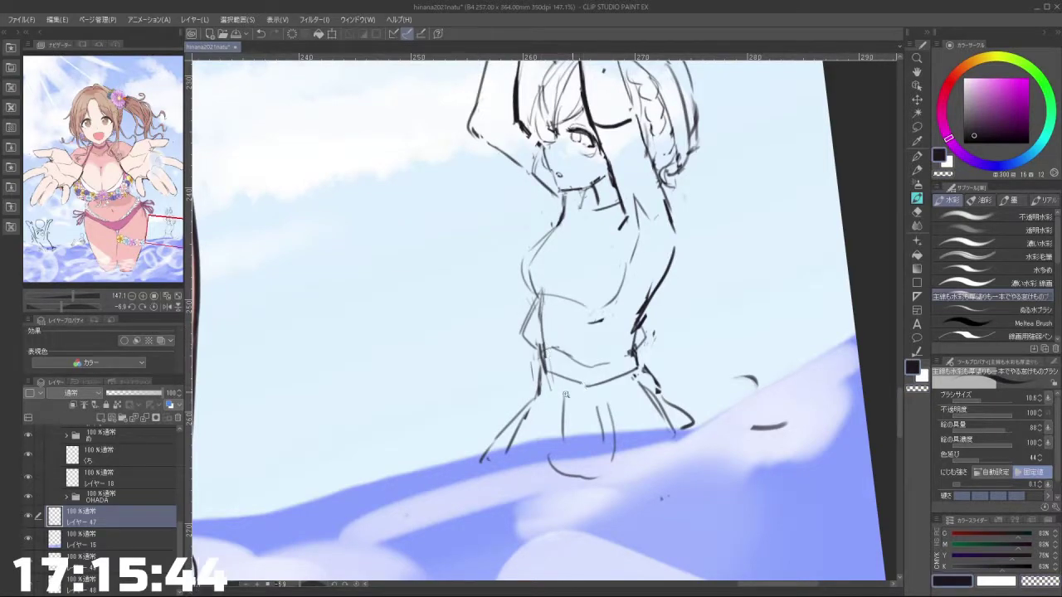
pyautogui.scroll(-4, 564, 388)
pyautogui.scroll(2, 564, 388)
pyautogui.moveTo(566, 394)
pyautogui.keyDown('shift'); pyautogui.mouseDown()
pyautogui.moveTo(621, 317)
pyautogui.moveTo(607, 287)
pyautogui.moveTo(497, 280)
pyautogui.moveTo(500, 329)
pyautogui.moveTo(518, 313)
pyautogui.mouseUp(); pyautogui.keyUp('shift')
pyautogui.press(']')
pyautogui.press('c')
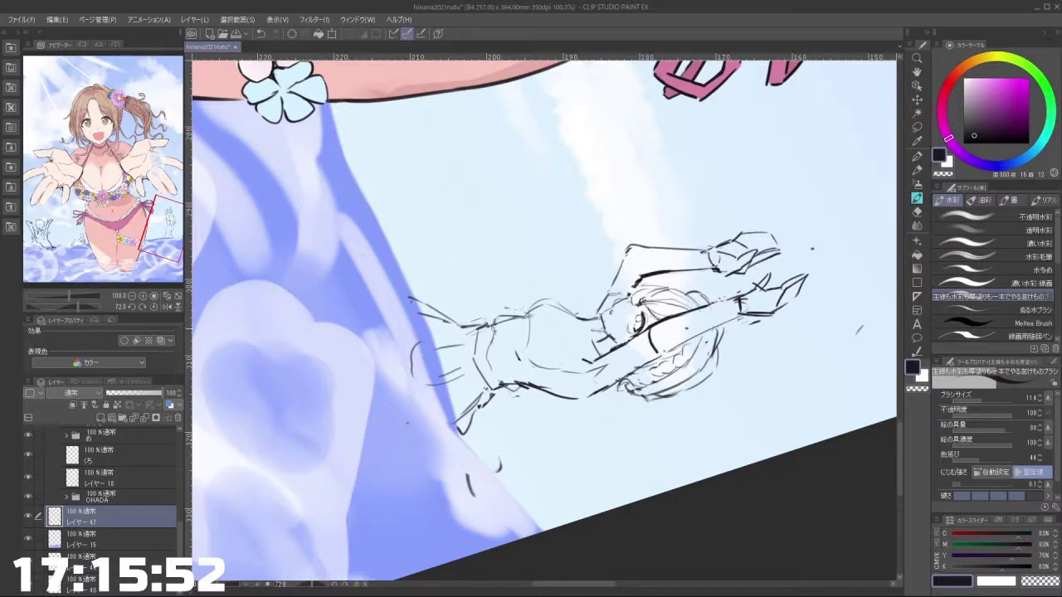
pyautogui.hotkey('ctrl', 'z')
pyautogui.moveTo(495, 330)
pyautogui.mouseDown()
pyautogui.moveTo(498, 380)
pyautogui.moveTo(488, 358)
pyautogui.moveTo(495, 329)
pyautogui.mouseUp()
pyautogui.press('c')
pyautogui.press('c')
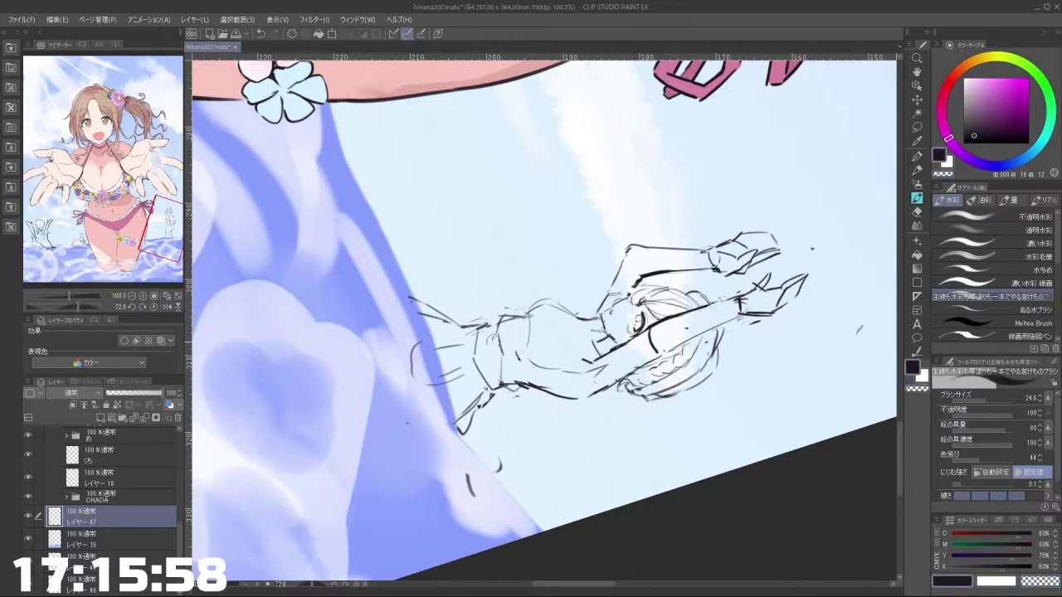
# Step: Clean up the overlapping strokes around the waistband and redraw its edge and the top of the skirt
pyautogui.moveTo(477, 368)
pyautogui.mouseDown()
pyautogui.moveTo(627, 367)
pyautogui.moveTo(576, 371)
pyautogui.mouseUp()
pyautogui.hotkey('ctrl', 'z')
pyautogui.press(']')
pyautogui.hotkey('ctrl', 'z')
pyautogui.press('c')
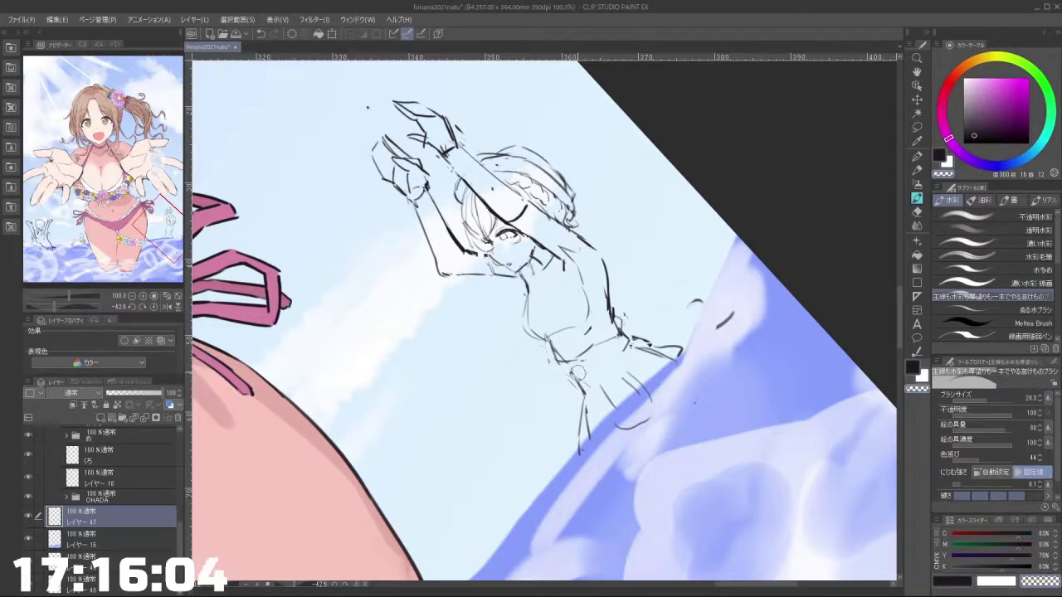
pyautogui.press('c')
pyautogui.press('[')
pyautogui.press('[')
pyautogui.press('[')
pyautogui.press('[')
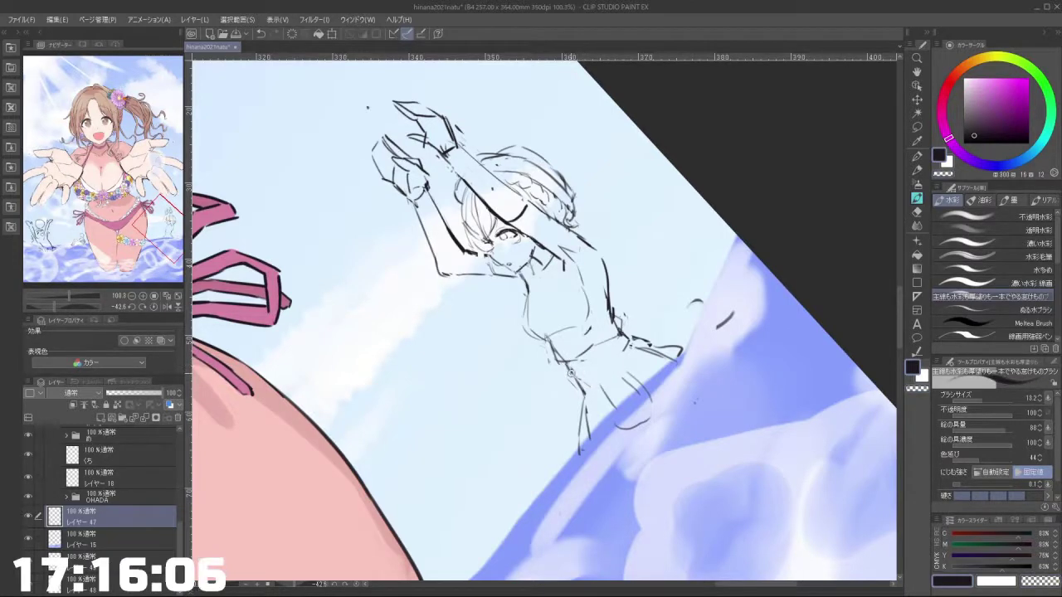
pyautogui.moveTo(611, 358); pyautogui.dragTo(629, 340)
pyautogui.moveTo(570, 372); pyautogui.dragTo(584, 398)
pyautogui.moveTo(617, 141); pyautogui.dragTo(904, 143)
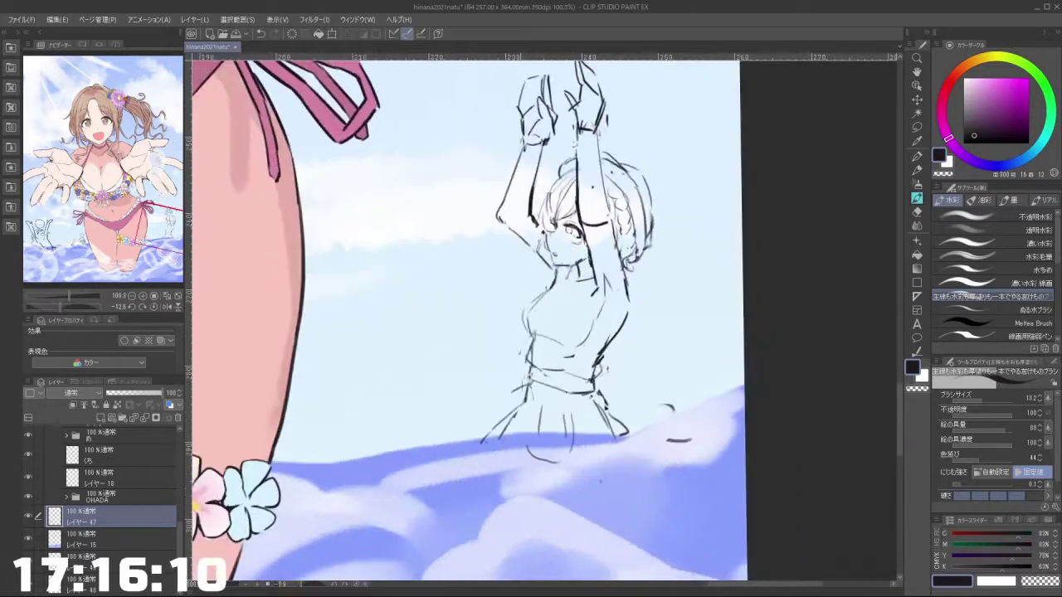
pyautogui.hotkey('ctrl', 'z')
# Step: Lasso the flared skirt below the waistband, shift it slightly up and sideways, and apply the transform
pyautogui.press('m')
pyautogui.moveTo(500, 463)
pyautogui.mouseDown()
pyautogui.moveTo(515, 382)
pyautogui.moveTo(531, 376)
pyautogui.moveTo(573, 398)
pyautogui.moveTo(605, 379)
pyautogui.moveTo(644, 409)
pyautogui.moveTo(625, 472)
pyautogui.moveTo(527, 496)
pyautogui.mouseUp()
pyautogui.click(575, 531)
pyautogui.moveTo(591, 441); pyautogui.dragTo(598, 440)
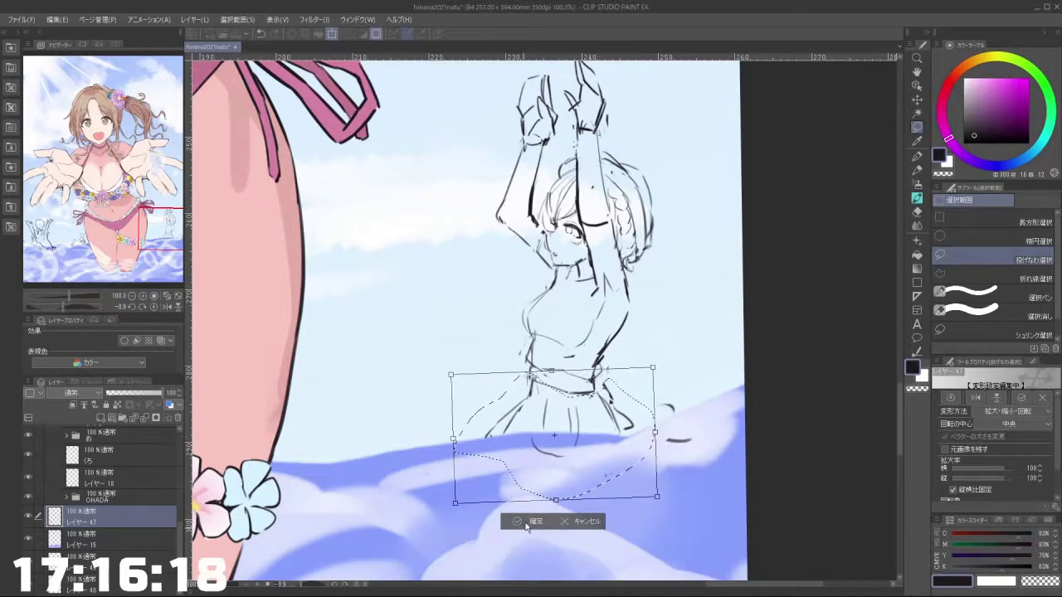
pyautogui.press('Return')
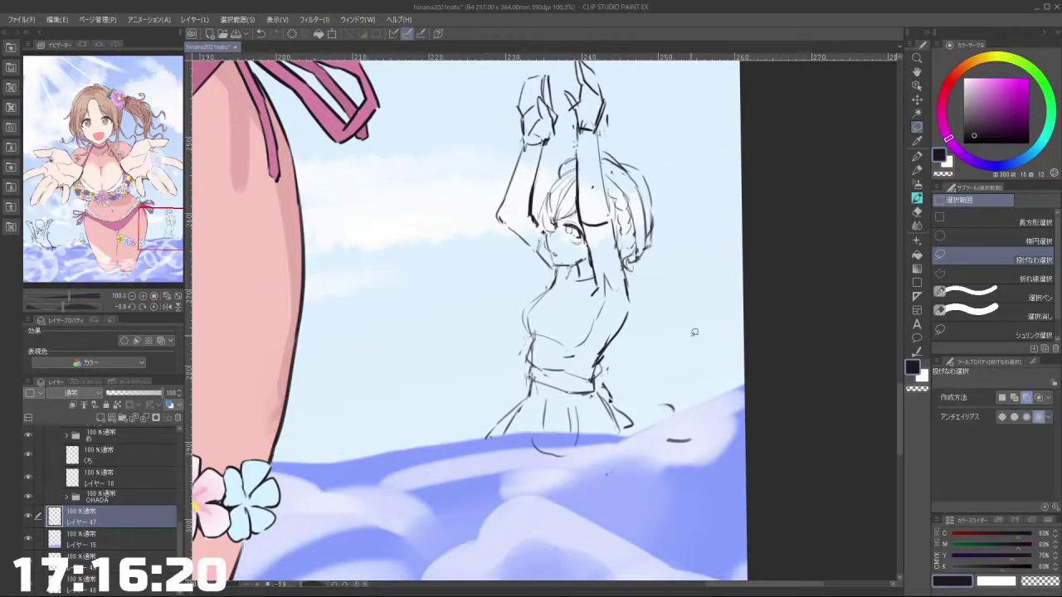
# Step: Lasso the figure's head, raised arms and shoulders, move them slightly down toward the chest, and clear the selection
pyautogui.moveTo(529, 275); pyautogui.dragTo(586, 302)
pyautogui.moveTo(706, 255)
pyautogui.mouseDown()
pyautogui.moveTo(468, 216)
pyautogui.moveTo(519, 291)
pyautogui.mouseUp()
pyautogui.hotkey('ctrl', 't')
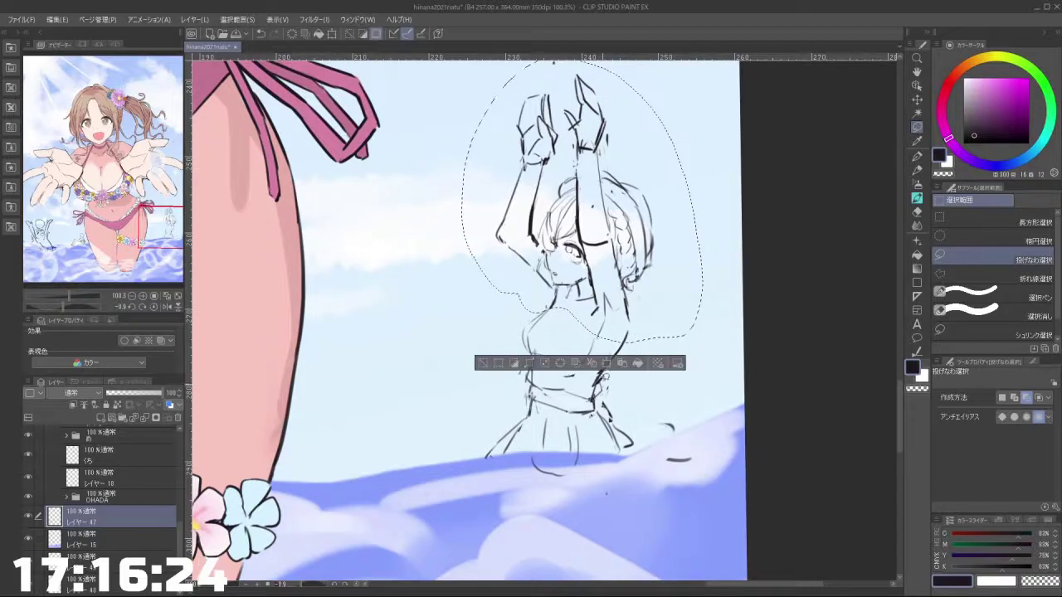
pyautogui.moveTo(640, 314); pyautogui.dragTo(653, 296)
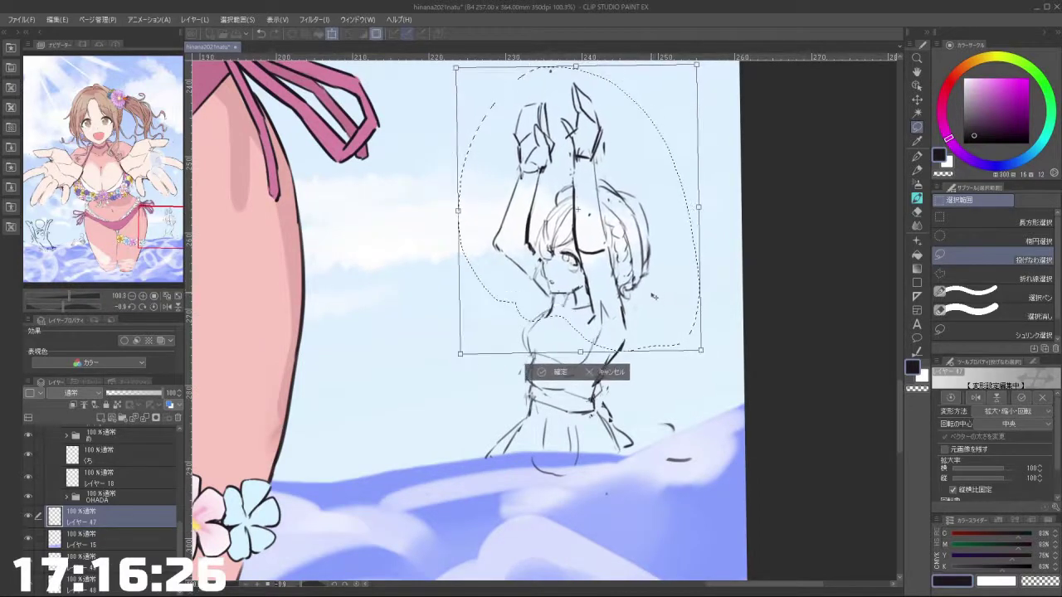
pyautogui.scroll(-3, 680, 257)
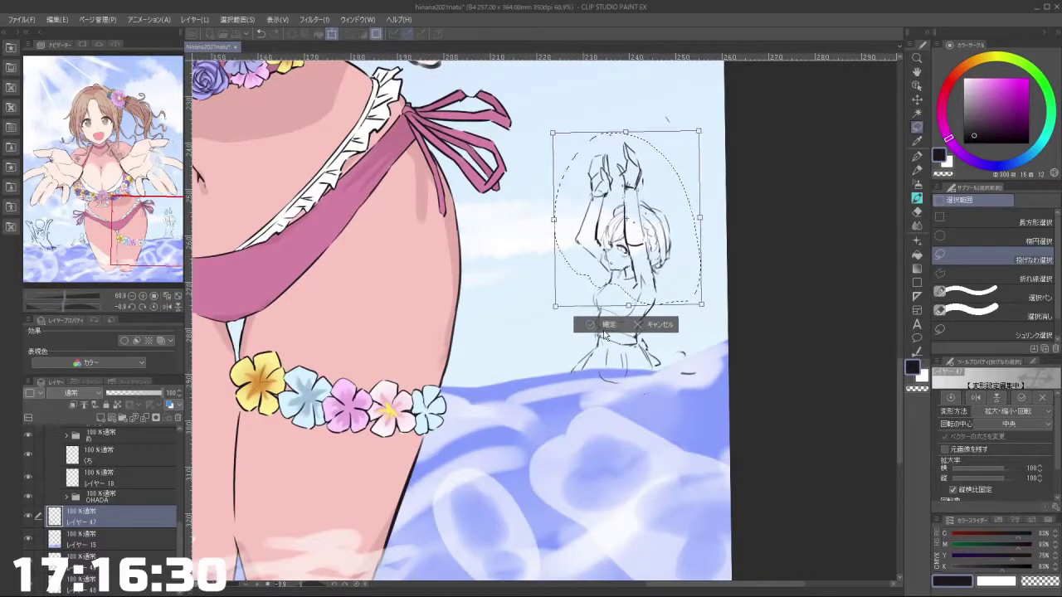
pyautogui.click(606, 326)
pyautogui.click(527, 324)
# Step: Lasso the back hair and braid behind the raised arm and scale them down slightly
pyautogui.scroll(2, 696, 245)
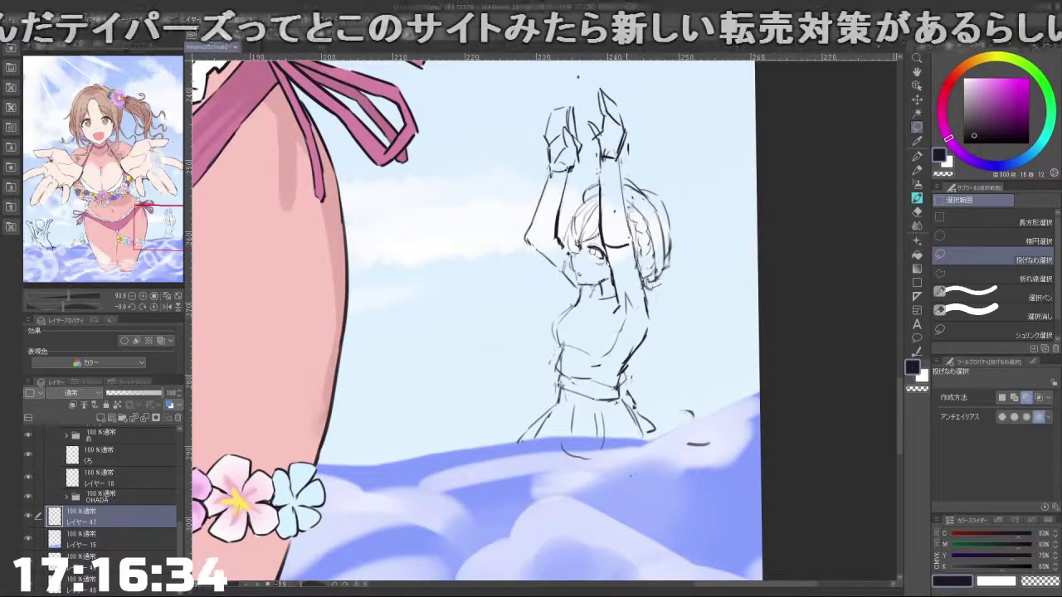
pyautogui.moveTo(627, 173)
pyautogui.mouseDown()
pyautogui.moveTo(688, 209)
pyautogui.moveTo(655, 287)
pyautogui.mouseUp()
pyautogui.click(684, 308)
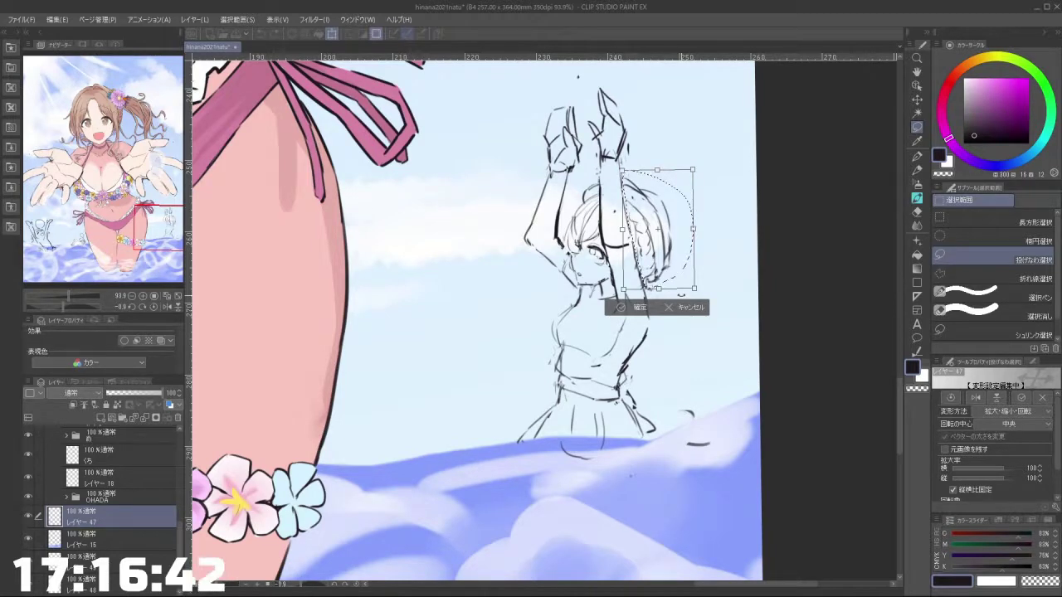
pyautogui.moveTo(694, 288)
pyautogui.mouseDown()
pyautogui.moveTo(685, 269)
pyautogui.moveTo(671, 273)
pyautogui.mouseUp()
pyautogui.press('Return')
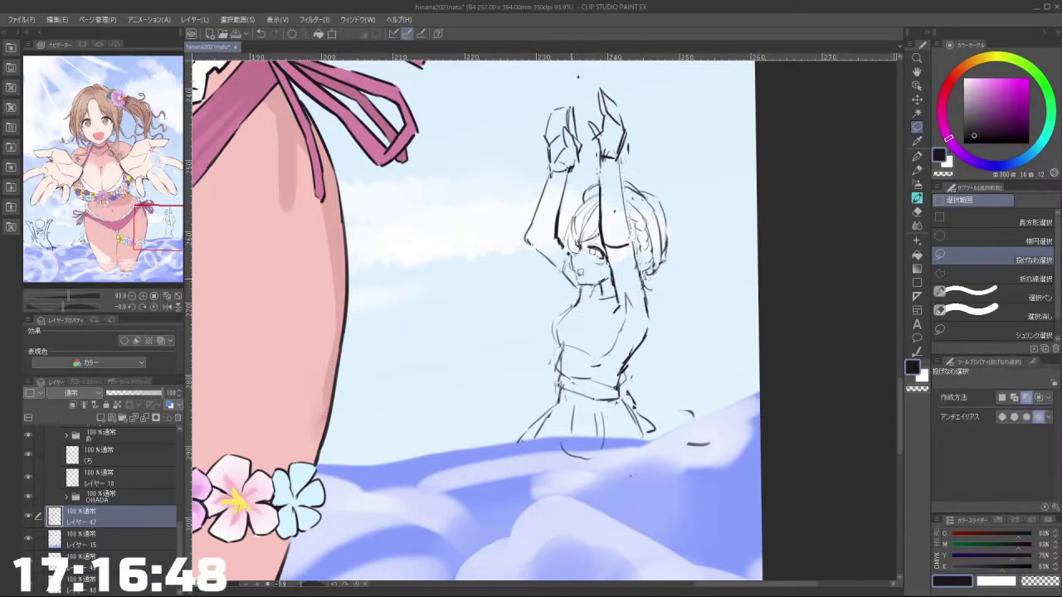
# Step: Redraw the figure's chest contour with a finer brush, curving from the front around its underside
pyautogui.click(916, 198)
pyautogui.keyDown('ctrl'); pyautogui.click(604, 333); pyautogui.keyUp('ctrl')
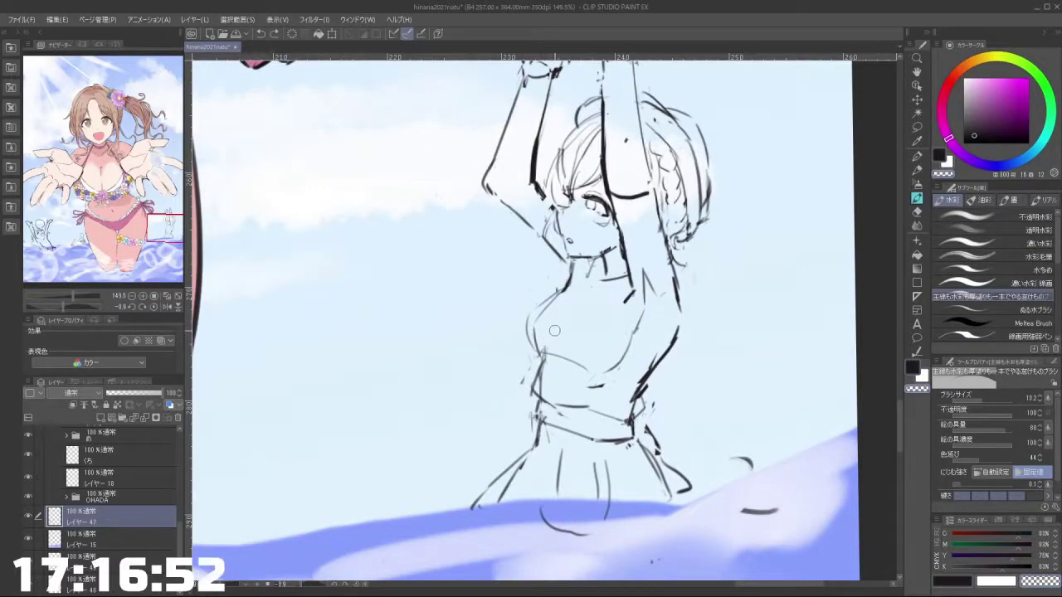
pyautogui.press('c')
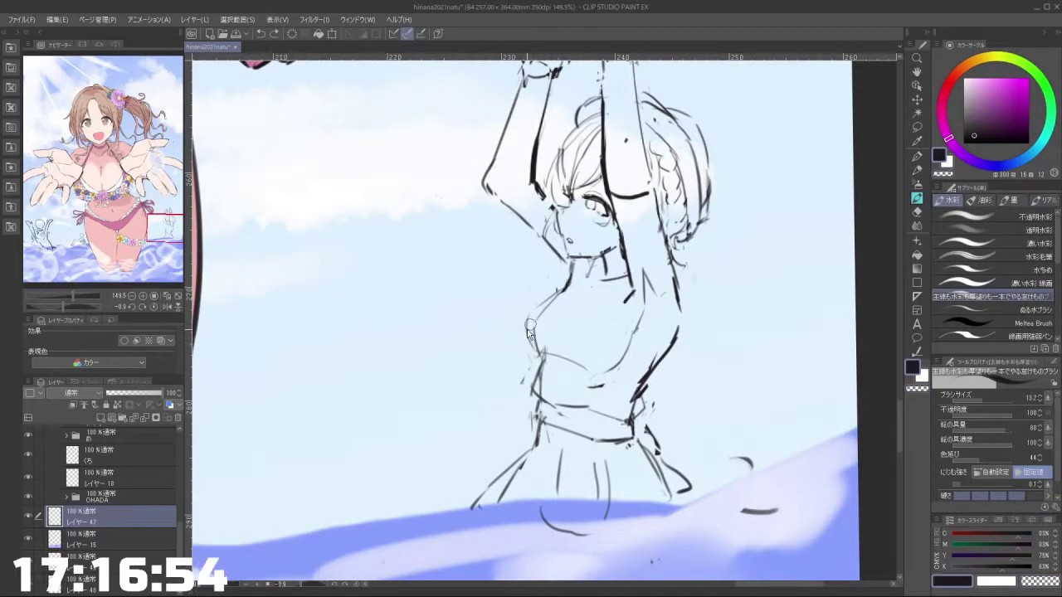
pyautogui.press('[')
pyautogui.press('[')
pyautogui.moveTo(528, 323)
pyautogui.mouseDown()
pyautogui.moveTo(534, 345)
pyautogui.moveTo(584, 365)
pyautogui.moveTo(586, 341)
pyautogui.moveTo(610, 368)
pyautogui.moveTo(629, 361)
pyautogui.mouseUp()
# Step: Sketch a neckline with a ruffled collar trim on the figure's upper chest
pyautogui.moveTo(599, 243); pyautogui.dragTo(612, 265)
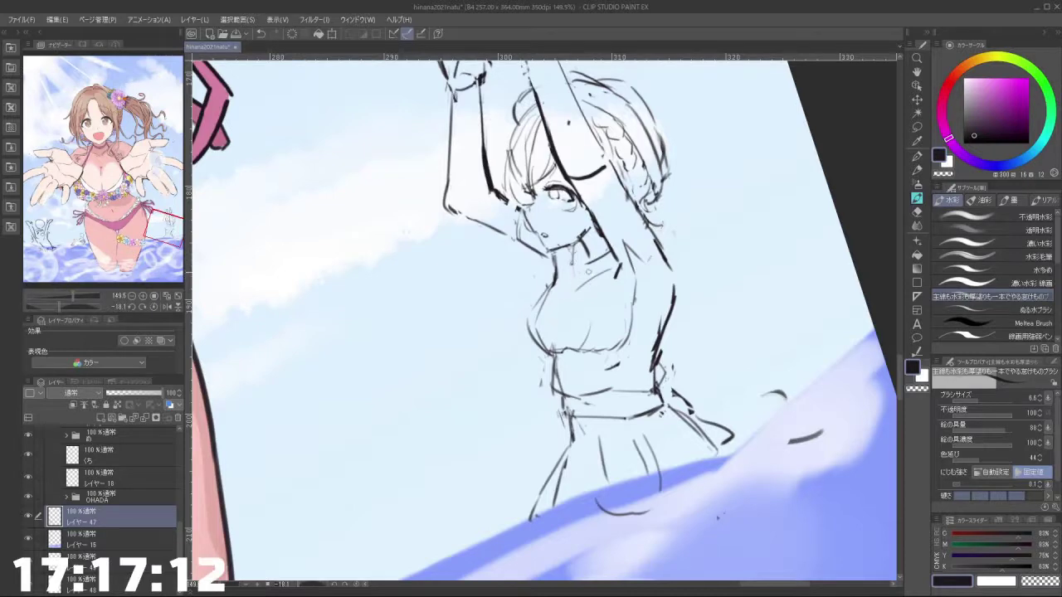
pyautogui.hotkey('ctrl', 'z')
pyautogui.hotkey('ctrl', 'z')
pyautogui.hotkey('ctrl', 'z')
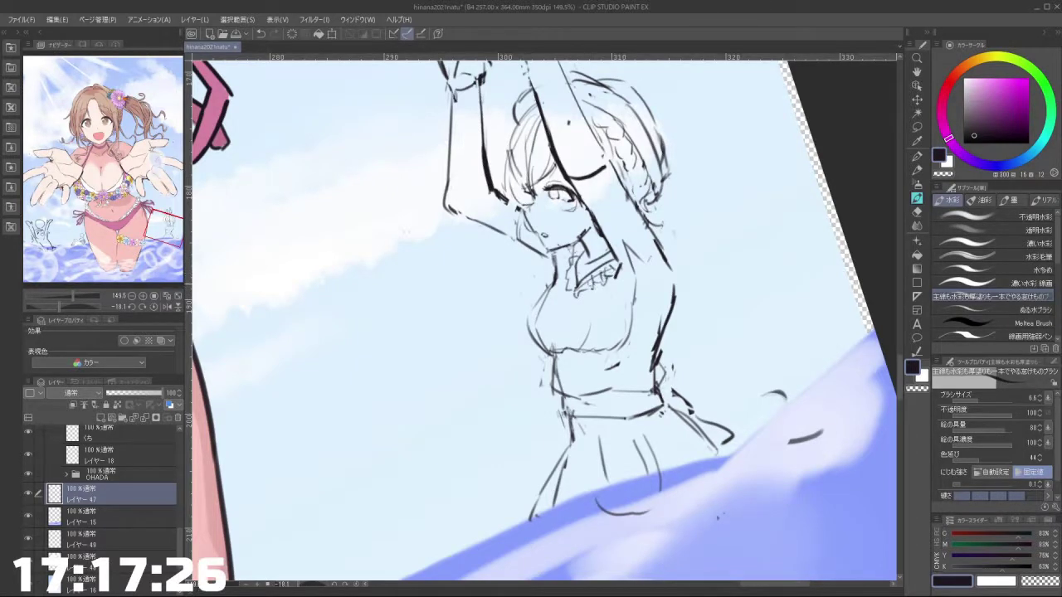
pyautogui.moveTo(647, 257); pyautogui.dragTo(601, 257)
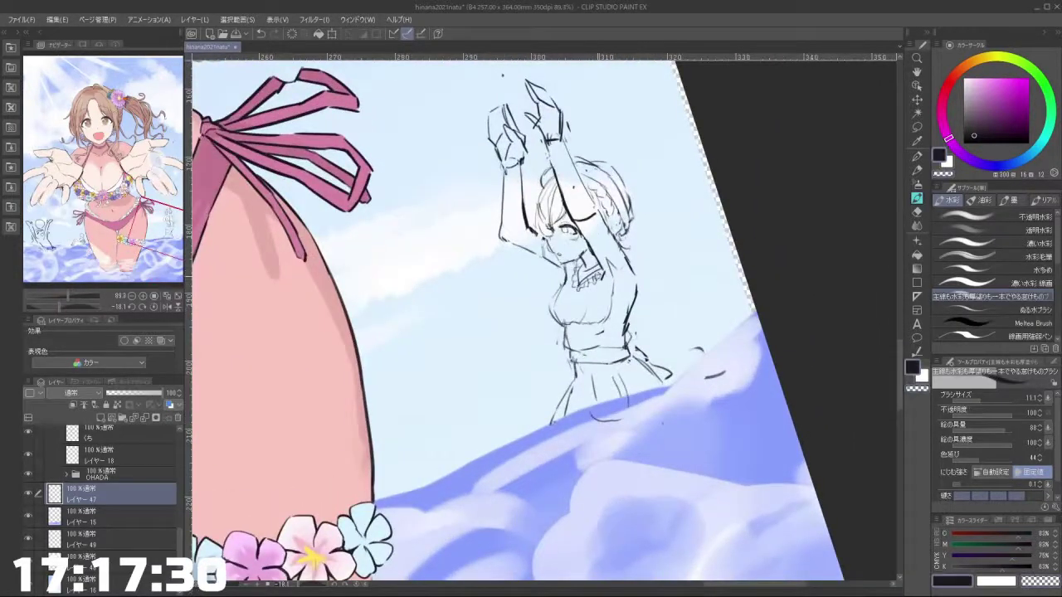
# Step: Lasso the ruffled collar trim, nudge it up closer to the neck, and apply the transform
pyautogui.scroll(3, 662, 214)
pyautogui.press('m')
pyautogui.scroll(2, 567, 297)
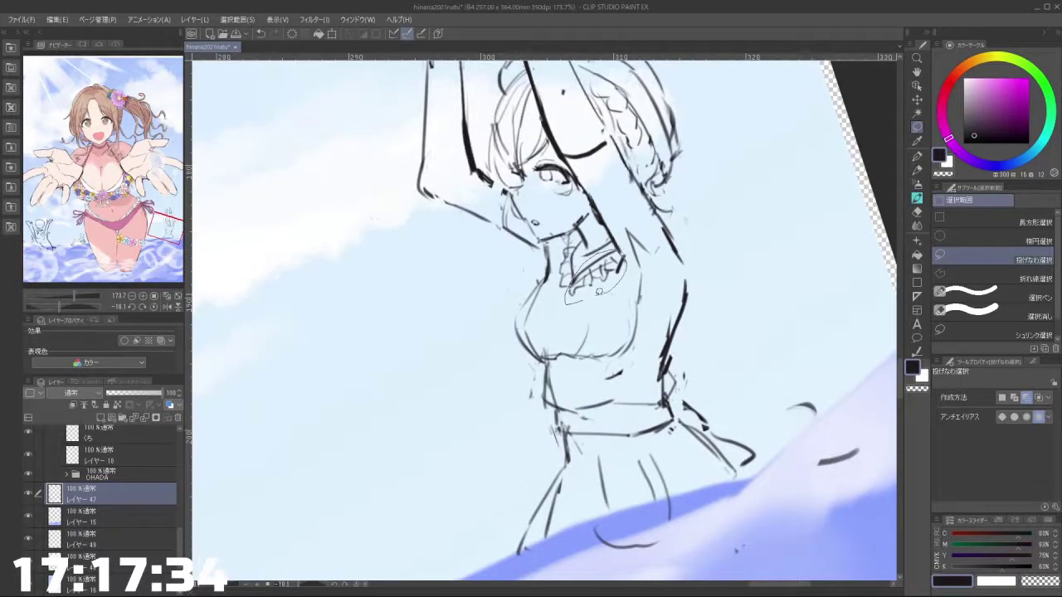
pyautogui.hotkey('ctrl', 't')
pyautogui.moveTo(617, 272); pyautogui.dragTo(613, 267)
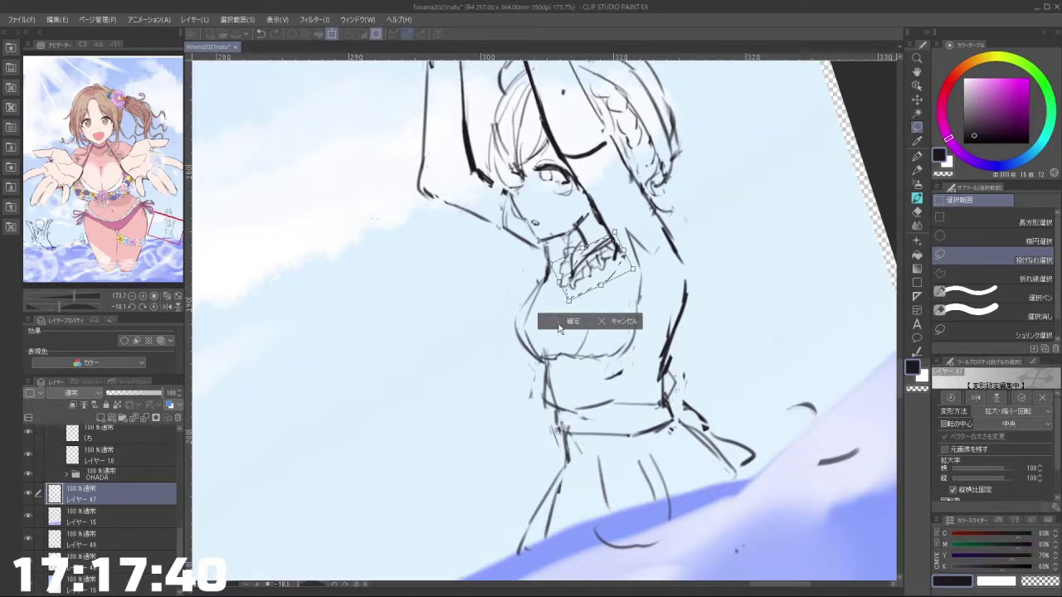
pyautogui.press('Return')
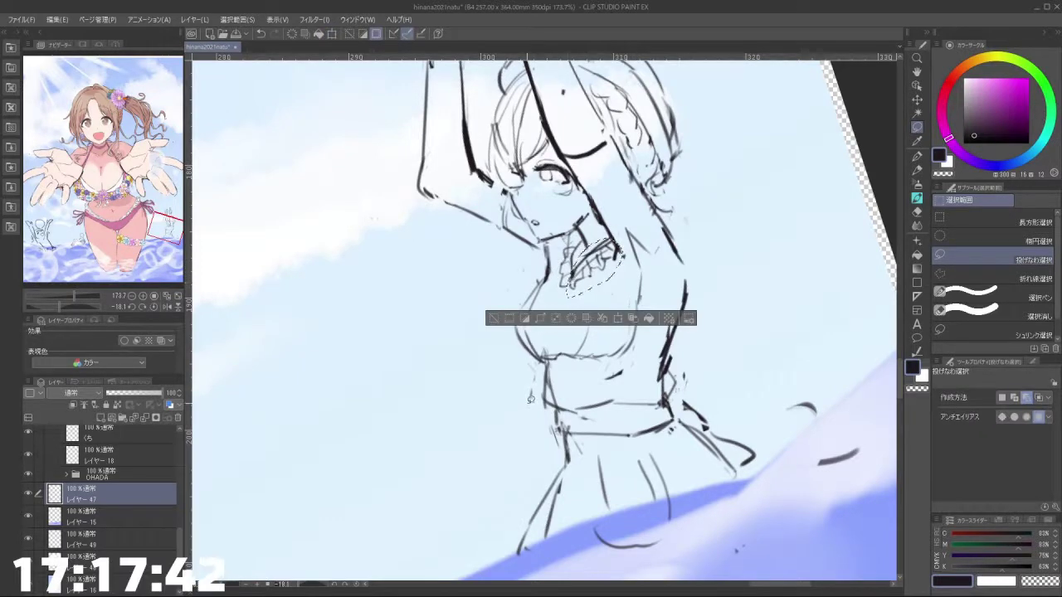
# Step: Lasso the ruffled collar trim again, move it slightly down onto the figure's chest, apply the transform and deselect
pyautogui.click(498, 319)
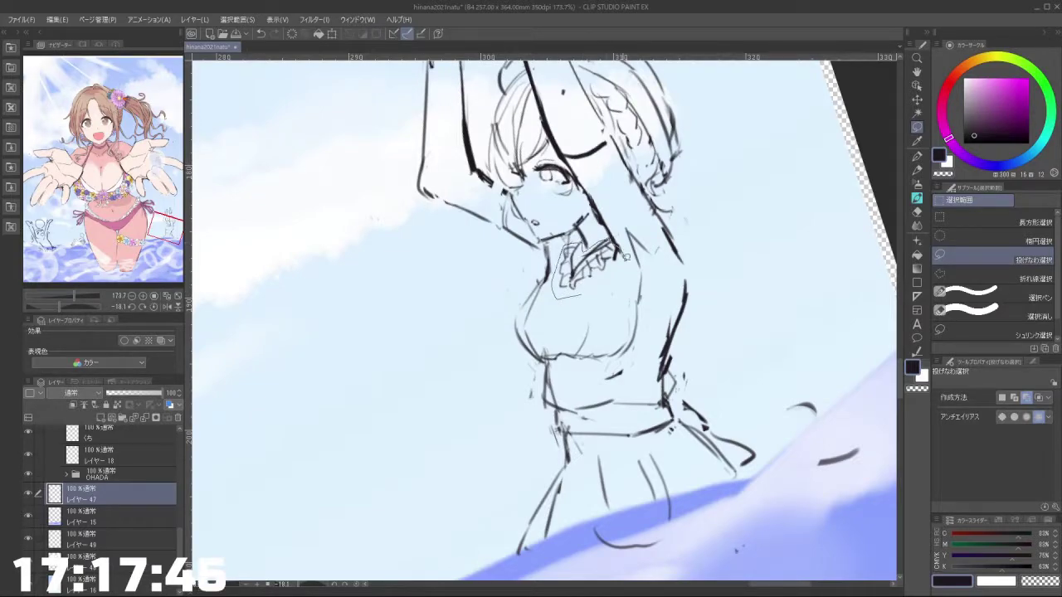
pyautogui.moveTo(626, 257); pyautogui.dragTo(591, 293)
pyautogui.scroll(-4, 751, 266)
pyautogui.moveTo(756, 244); pyautogui.dragTo(703, 262)
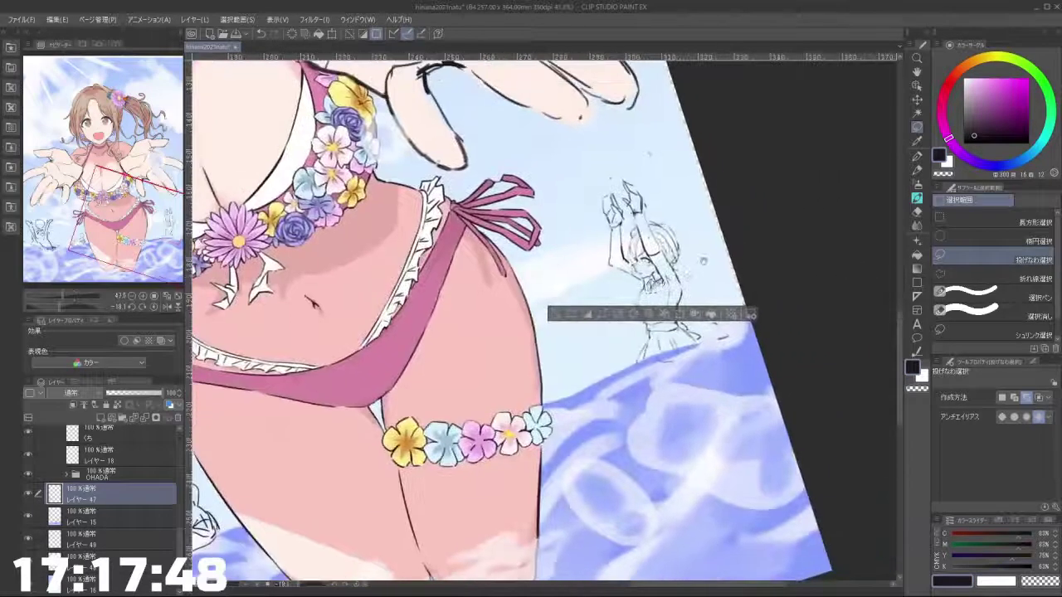
pyautogui.scroll(-3, 703, 261)
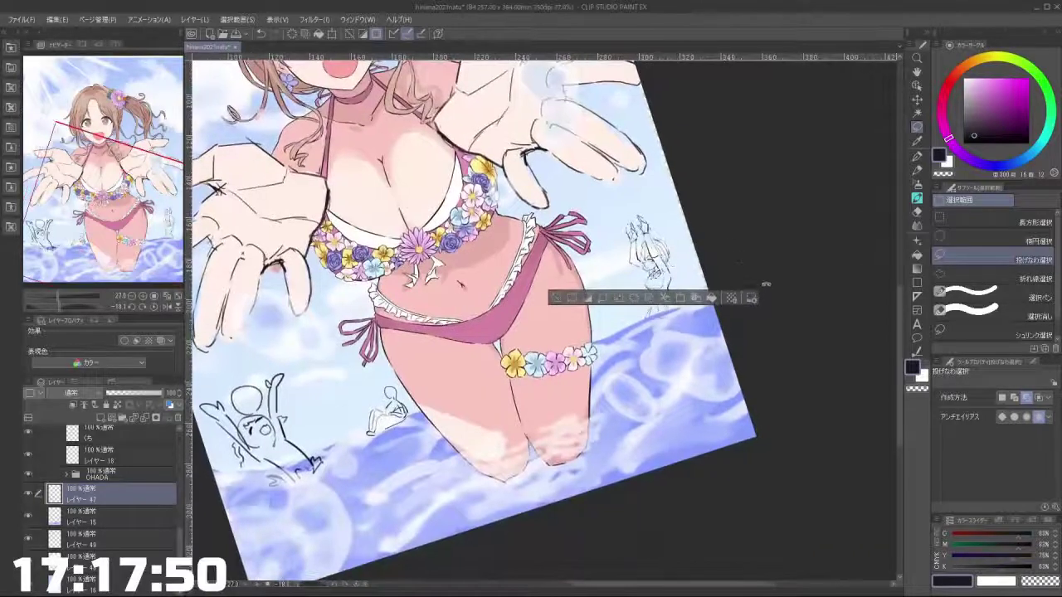
pyautogui.moveTo(765, 284); pyautogui.dragTo(764, 348)
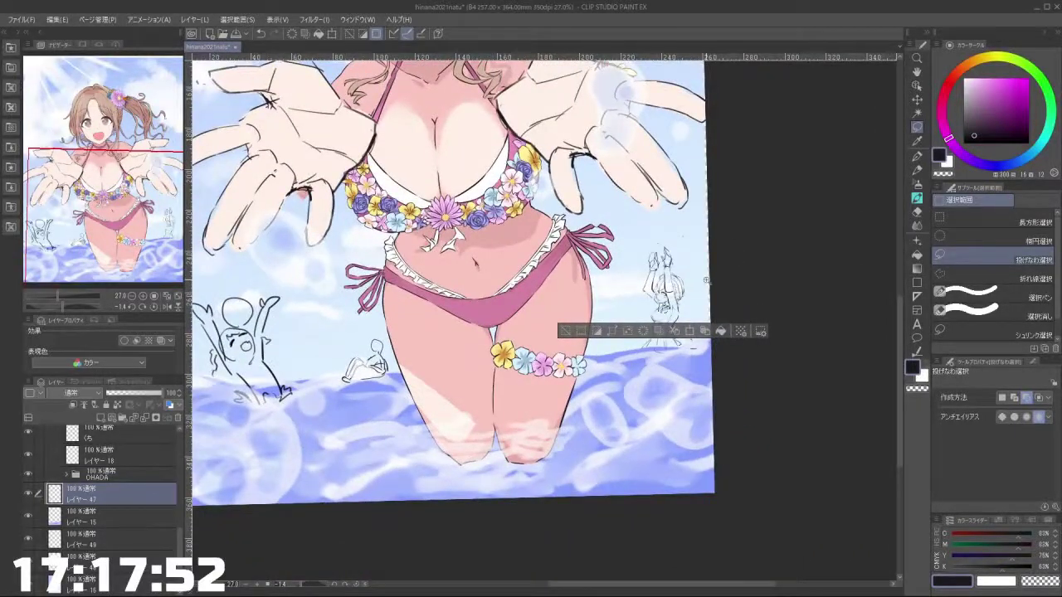
pyautogui.scroll(-2, 702, 278)
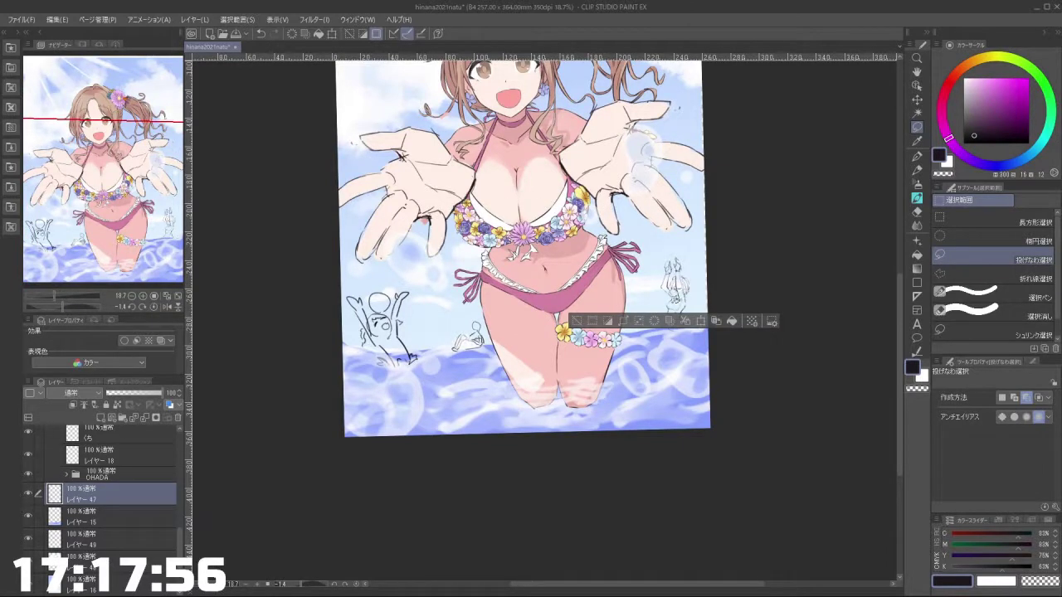
pyautogui.scroll(5, 709, 256)
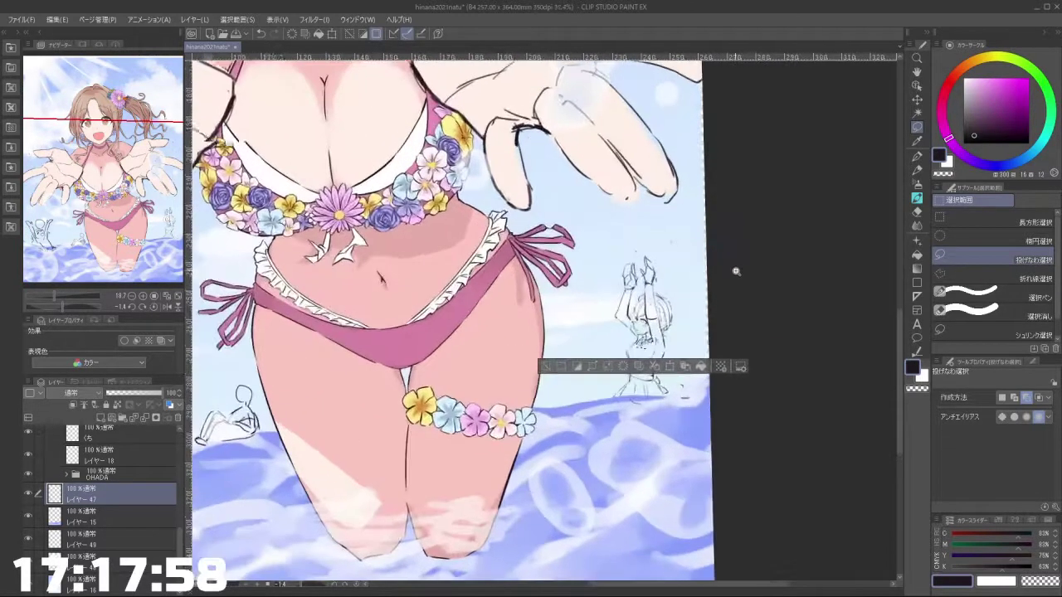
pyautogui.scroll(-6, 714, 277)
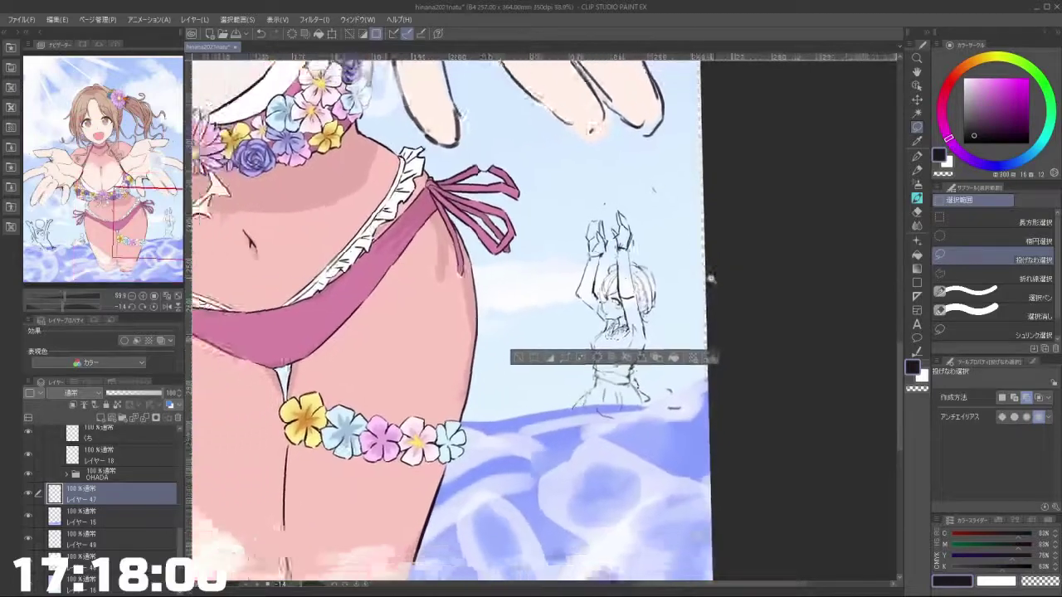
pyautogui.scroll(2, 712, 277)
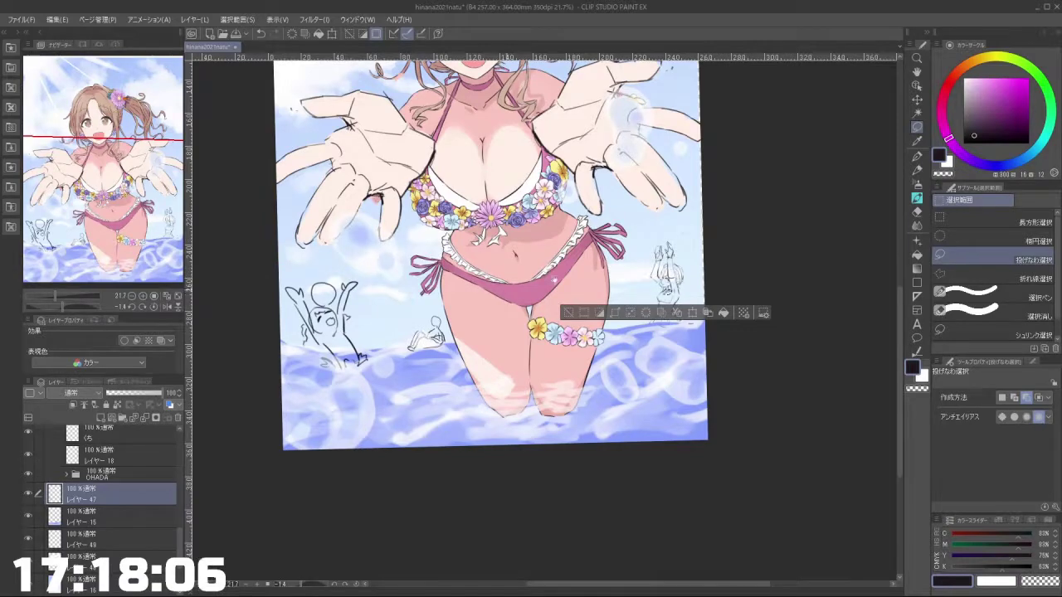
pyautogui.scroll(4, 721, 287)
pyautogui.scroll(3, 619, 278)
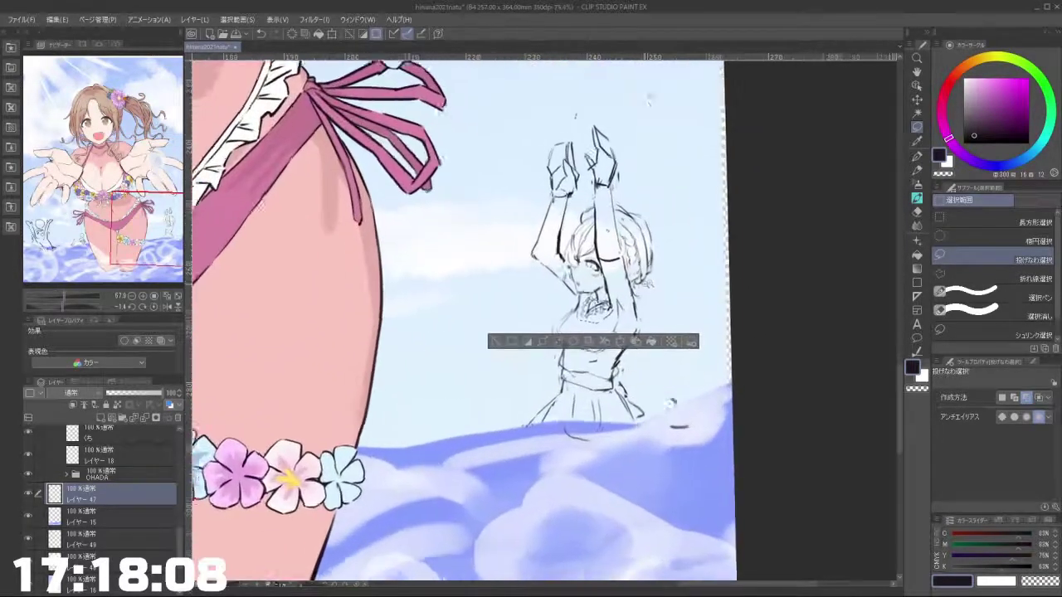
pyautogui.hotkey('ctrl', 't')
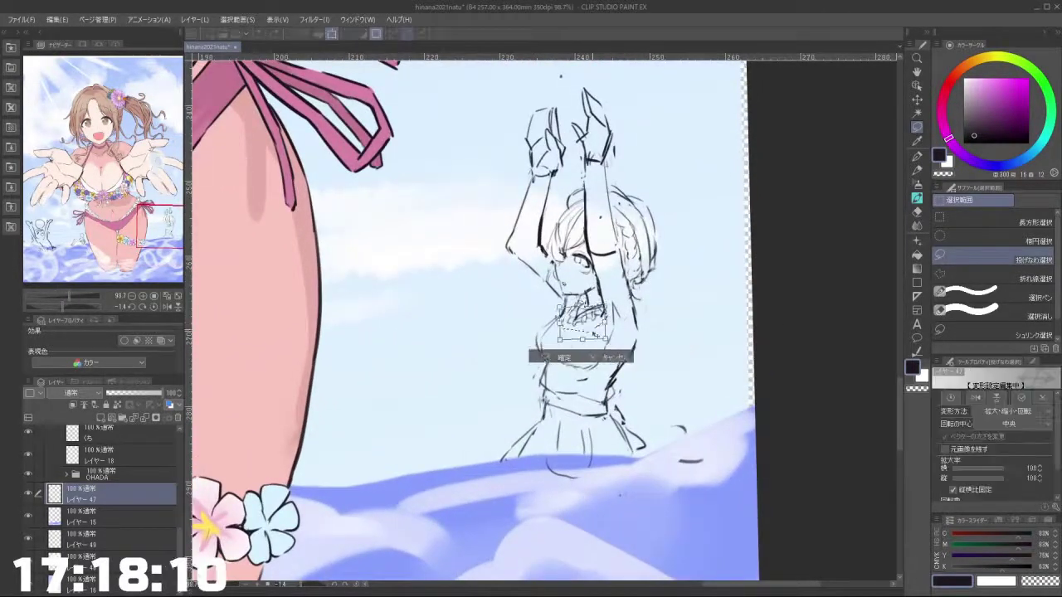
pyautogui.moveTo(599, 327); pyautogui.dragTo(593, 338)
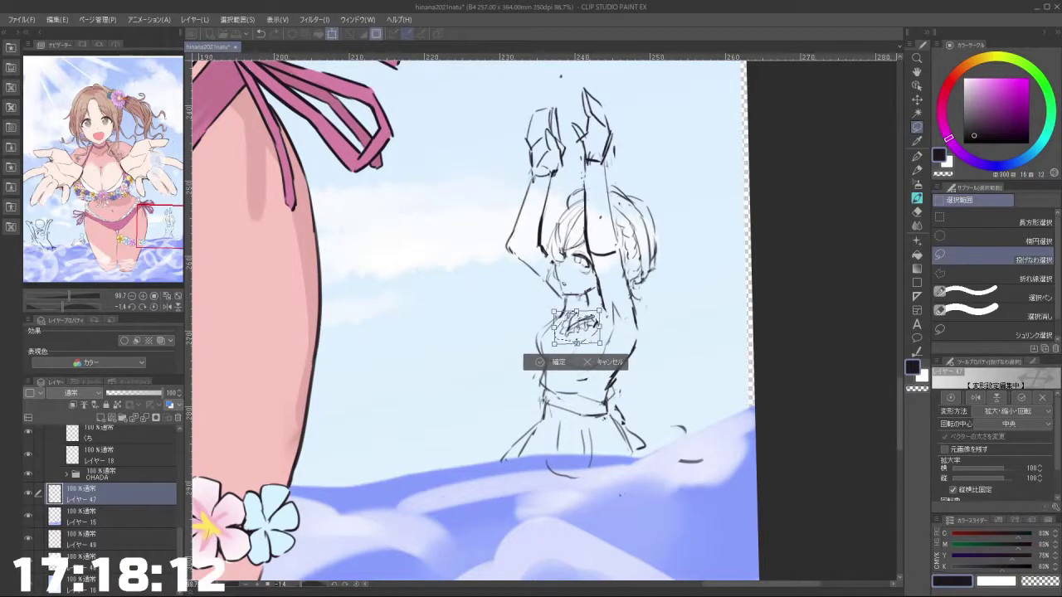
pyautogui.click(554, 363)
pyautogui.click(476, 363)
# Step: Rework the figure's neck line and the edge of the collar beside the raised arm with the watercolor brush
pyautogui.click(913, 199)
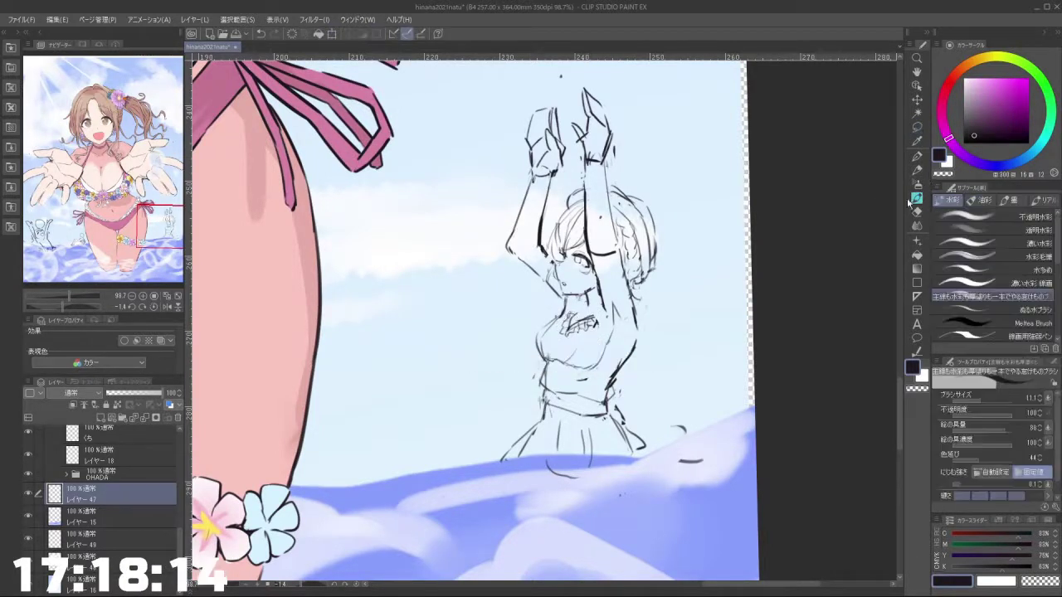
pyautogui.moveTo(770, 239); pyautogui.dragTo(689, 240)
pyautogui.moveTo(773, 170); pyautogui.dragTo(741, 336)
pyautogui.moveTo(741, 210); pyautogui.dragTo(739, 357)
pyautogui.moveTo(730, 266); pyautogui.dragTo(719, 381)
pyautogui.scroll(-6, 719, 380)
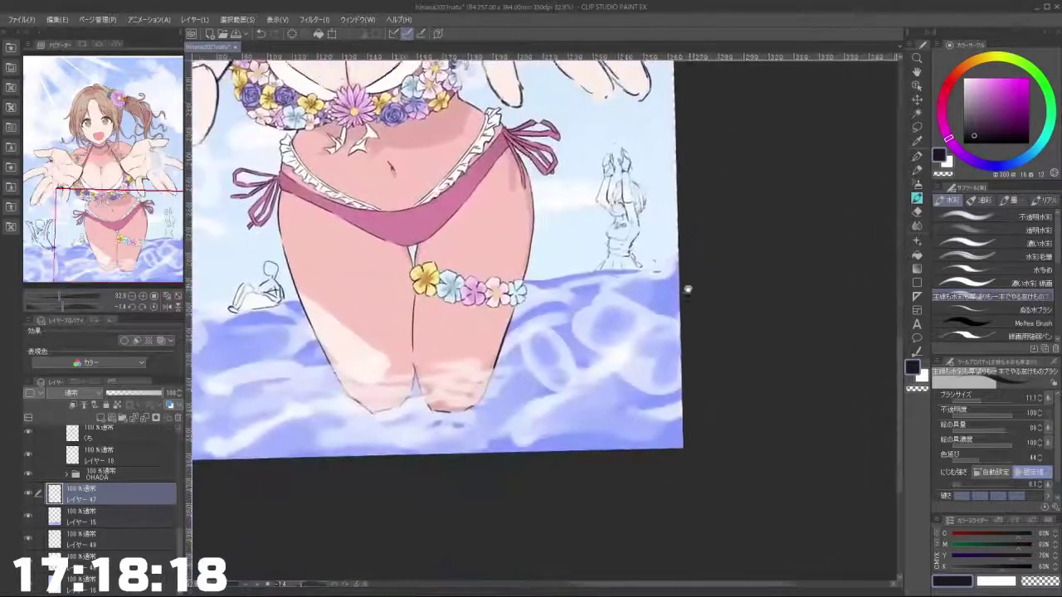
pyautogui.scroll(5, 648, 221)
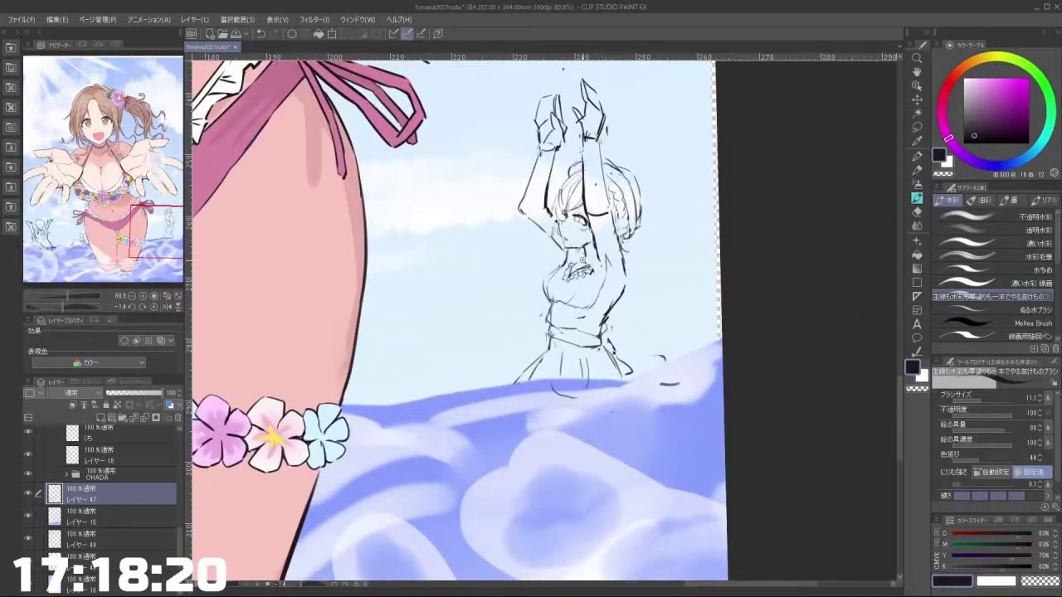
pyautogui.scroll(5, 585, 260)
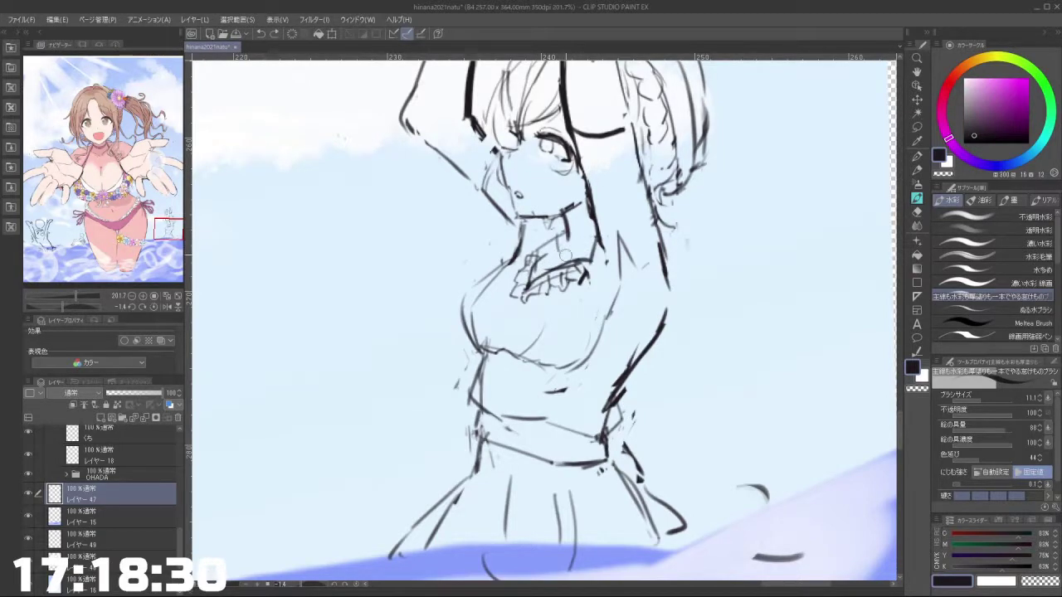
pyautogui.moveTo(558, 236)
pyautogui.mouseDown()
pyautogui.moveTo(555, 253)
pyautogui.moveTo(601, 246)
pyautogui.mouseUp()
pyautogui.hotkey('ctrl', 'z')
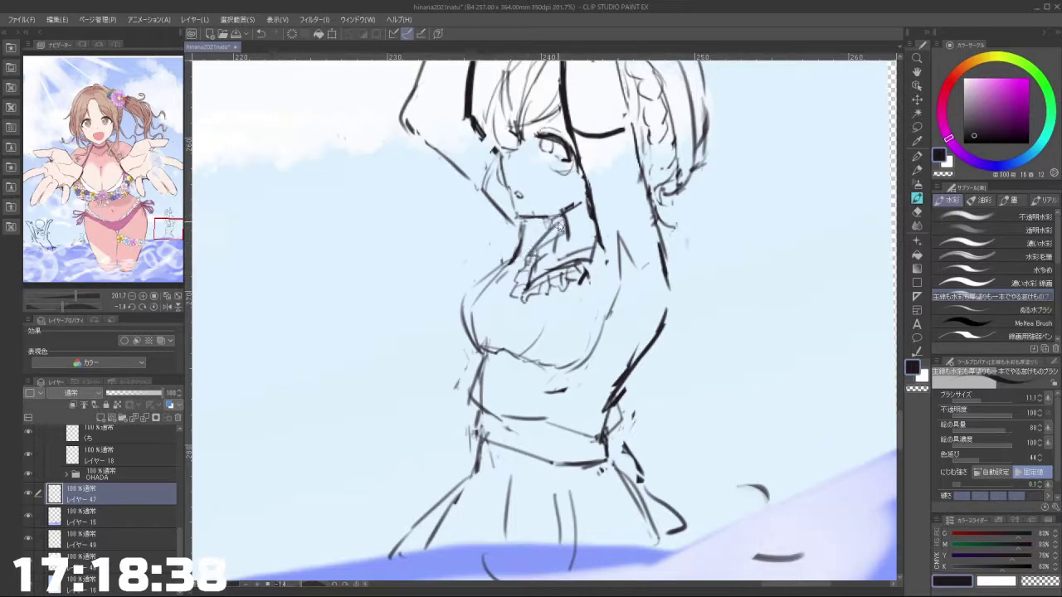
pyautogui.moveTo(603, 228); pyautogui.dragTo(589, 253)
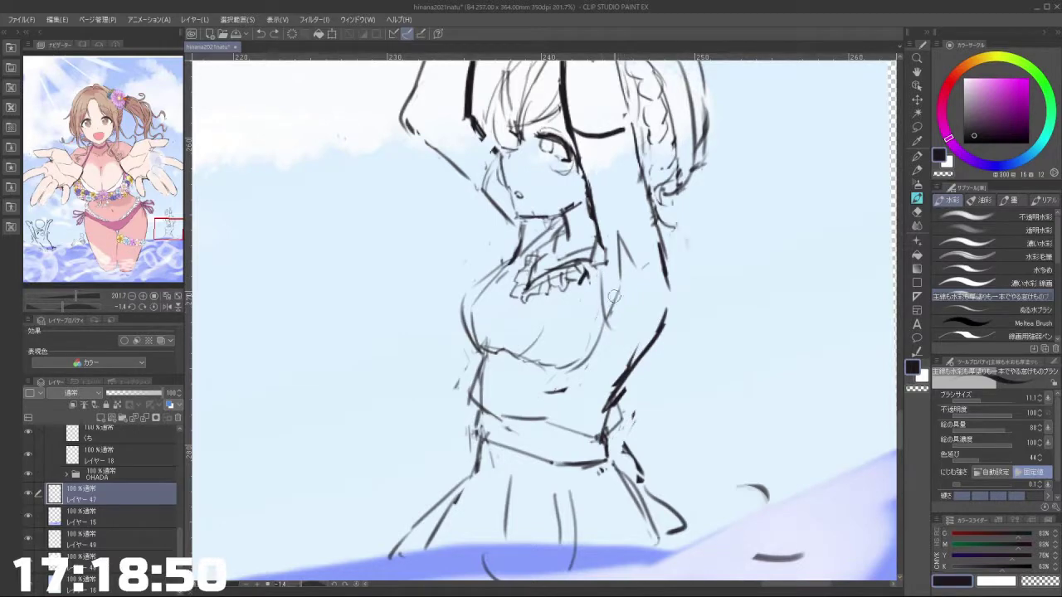
# Step: Sketch the torso side line below the raised arm, then add chest contours and clothing folds with a 7.2 brush
pyautogui.moveTo(619, 333)
pyautogui.mouseDown()
pyautogui.moveTo(640, 370)
pyautogui.moveTo(619, 366)
pyautogui.moveTo(627, 370)
pyautogui.moveTo(611, 391)
pyautogui.mouseUp()
pyautogui.press('c')
pyautogui.press('[')
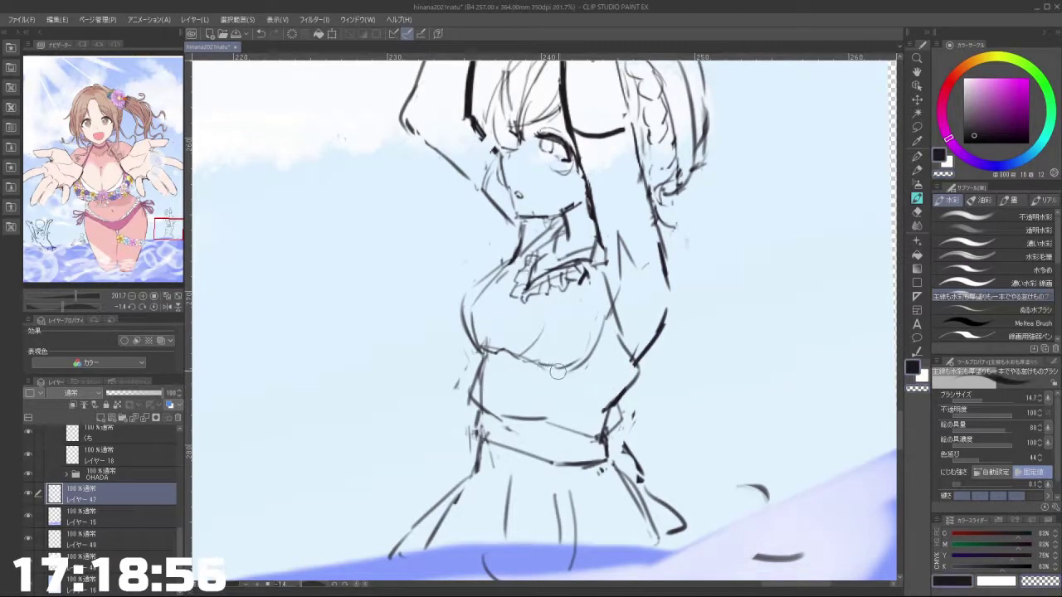
pyautogui.press('[')
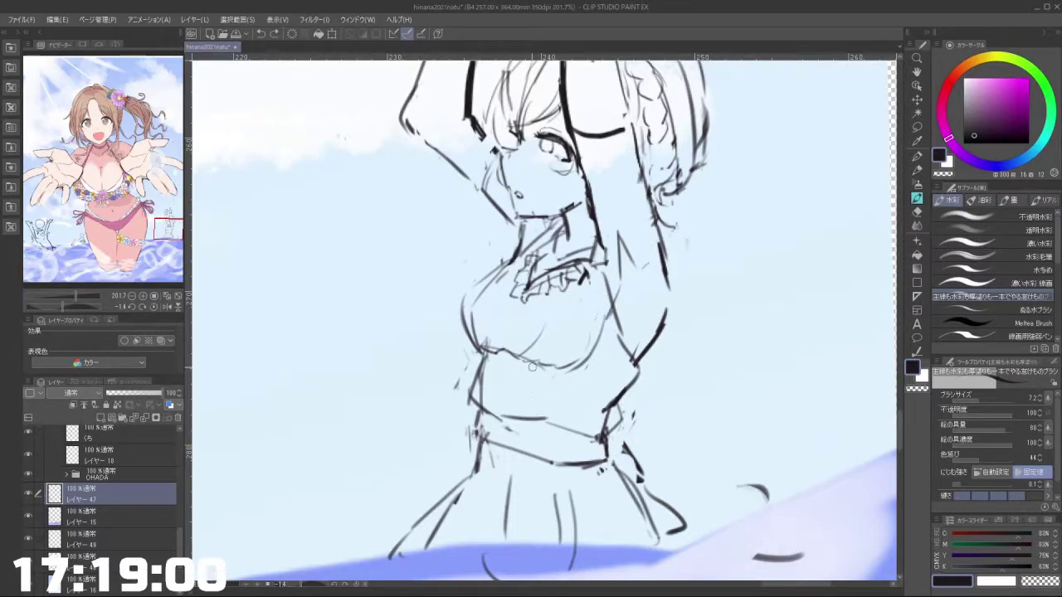
pyautogui.moveTo(605, 362); pyautogui.dragTo(588, 397)
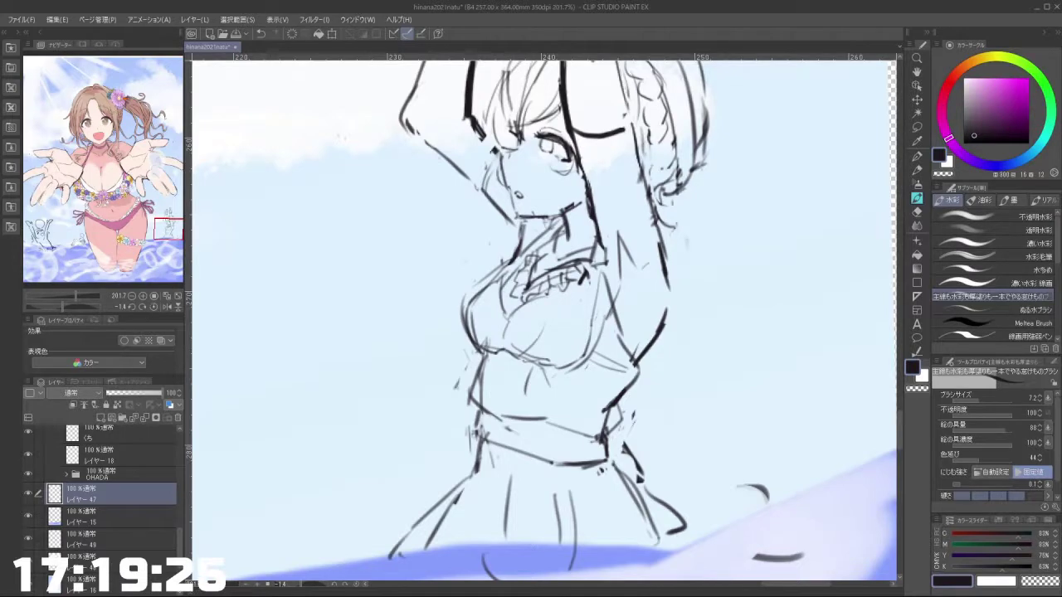
# Step: Clean up and redraw the short line under the figure's eye
pyautogui.scroll(-5, 622, 378)
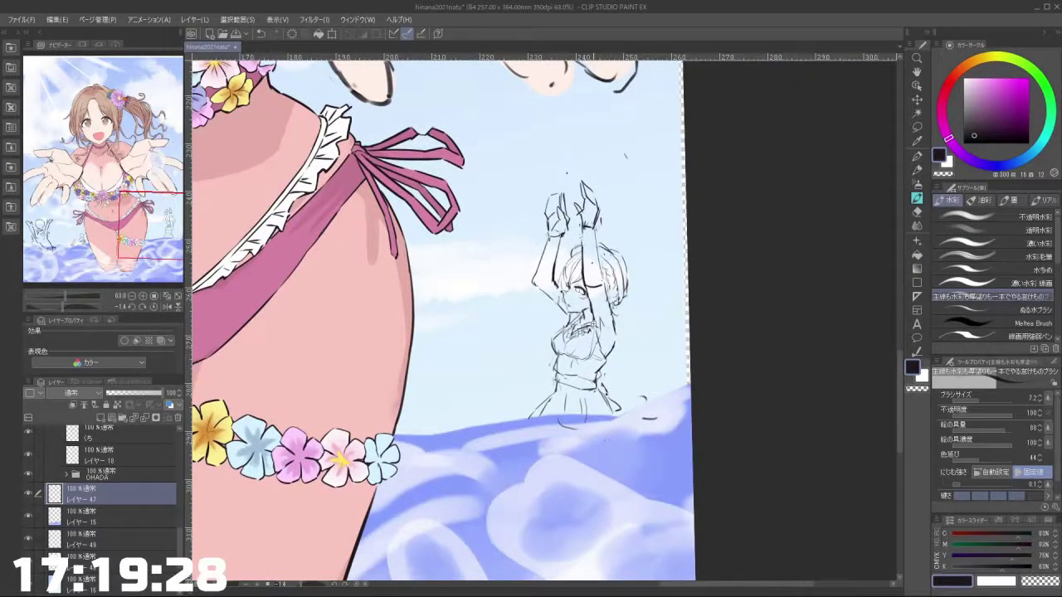
pyautogui.scroll(5, 597, 306)
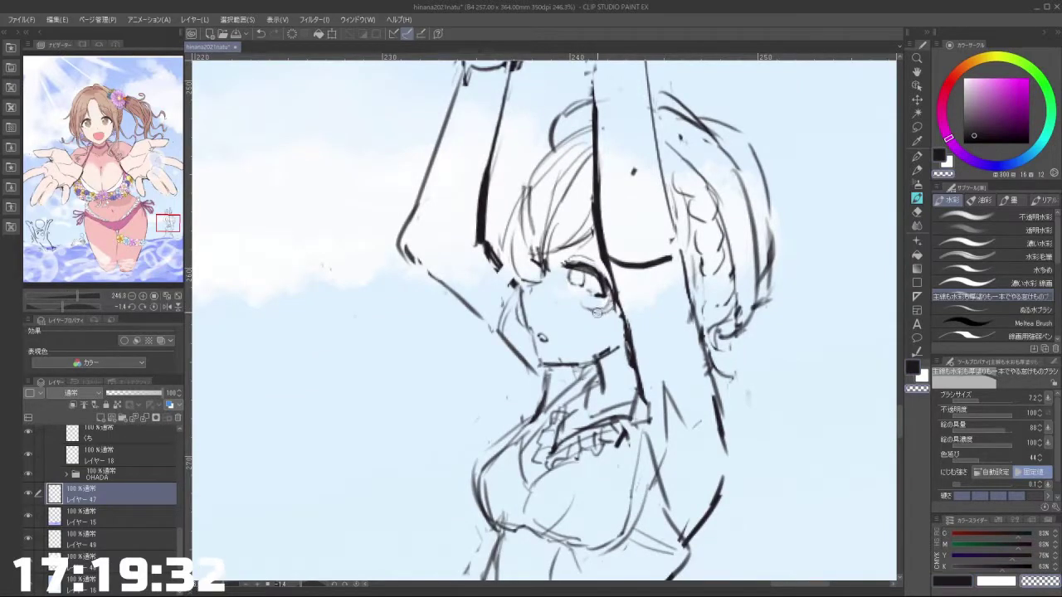
pyautogui.press('c')
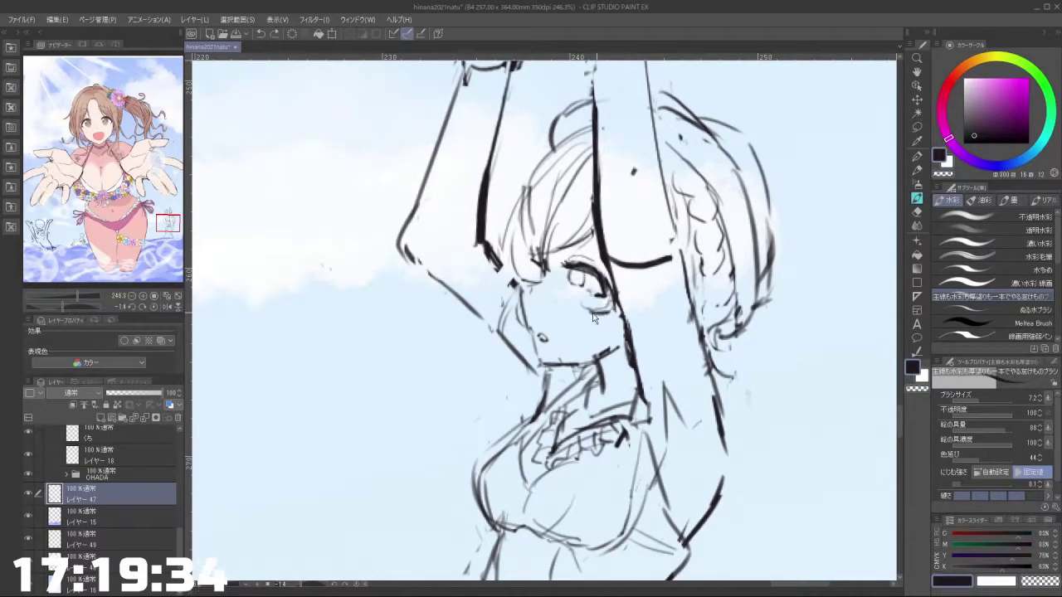
pyautogui.moveTo(586, 309); pyautogui.dragTo(606, 308)
pyautogui.press('c')
pyautogui.moveTo(617, 352); pyautogui.dragTo(498, 353)
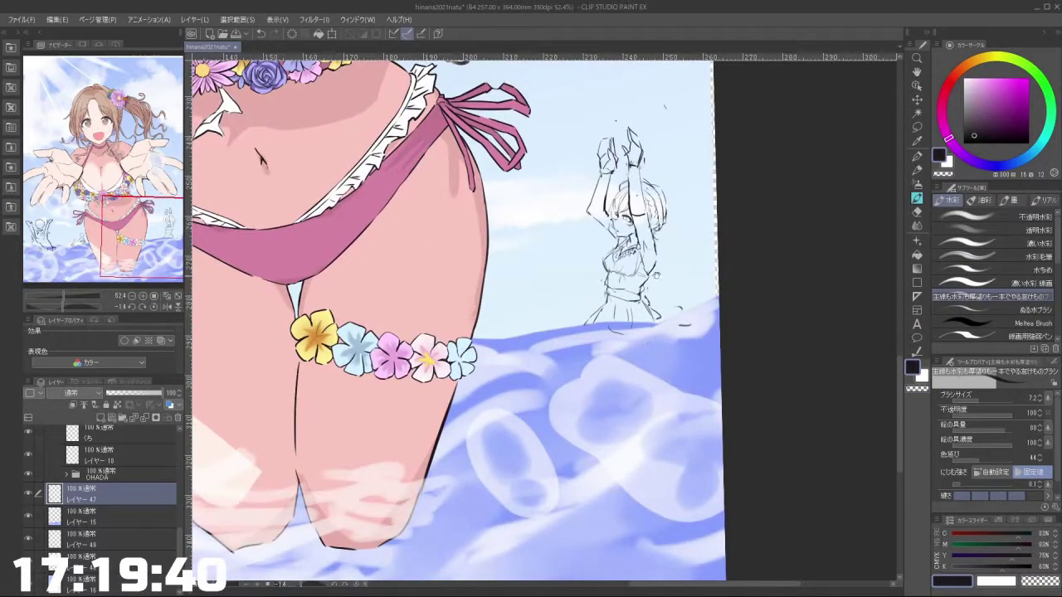
# Step: Try a thicker stroke along the side of the chest, and set the brush size back to 7.2
pyautogui.moveTo(669, 255); pyautogui.dragTo(699, 222)
pyautogui.scroll(-3, 655, 264)
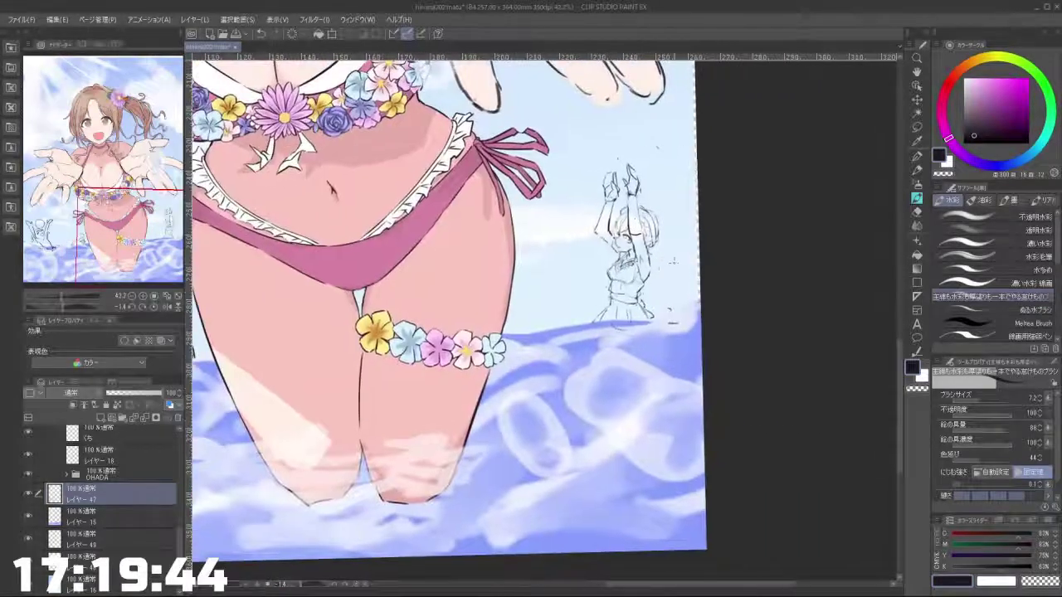
pyautogui.scroll(4, 656, 264)
pyautogui.moveTo(631, 264)
pyautogui.mouseDown()
pyautogui.moveTo(627, 247)
pyautogui.moveTo(628, 299)
pyautogui.mouseUp()
pyautogui.press('c')
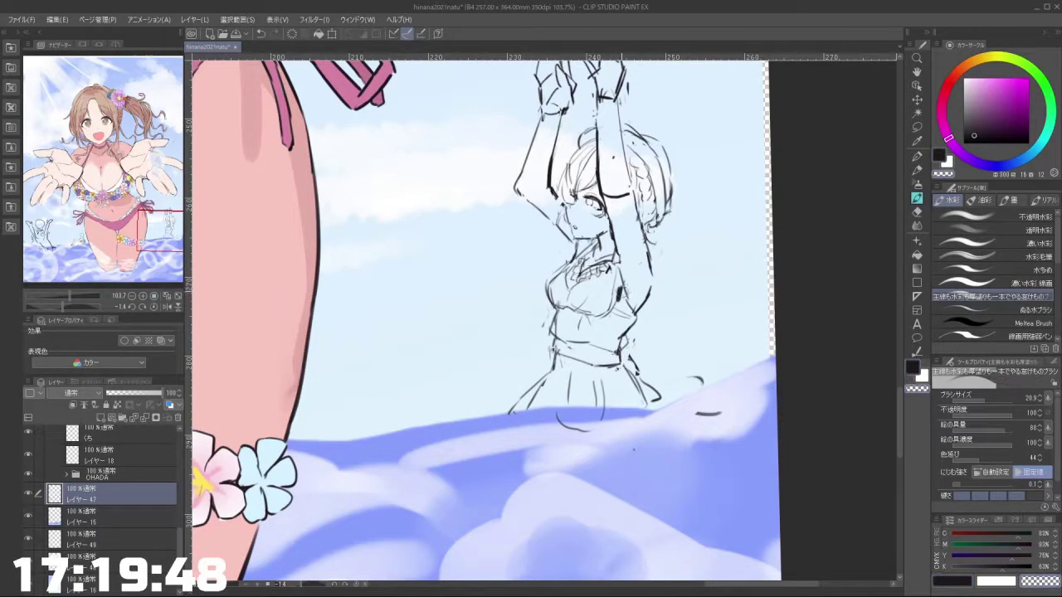
pyautogui.press('[')
pyautogui.press('[')
pyautogui.press('[')
pyautogui.press('[')
pyautogui.press('[')
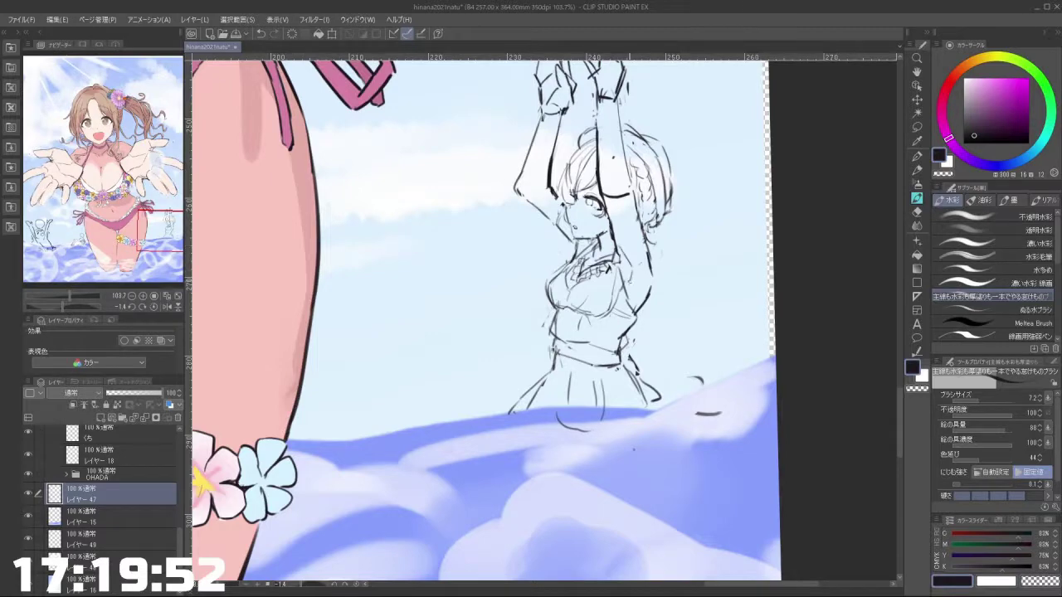
# Step: Add short fold lines under the bust, running toward the torso's side below the raised arm
pyautogui.scroll(-5, 674, 310)
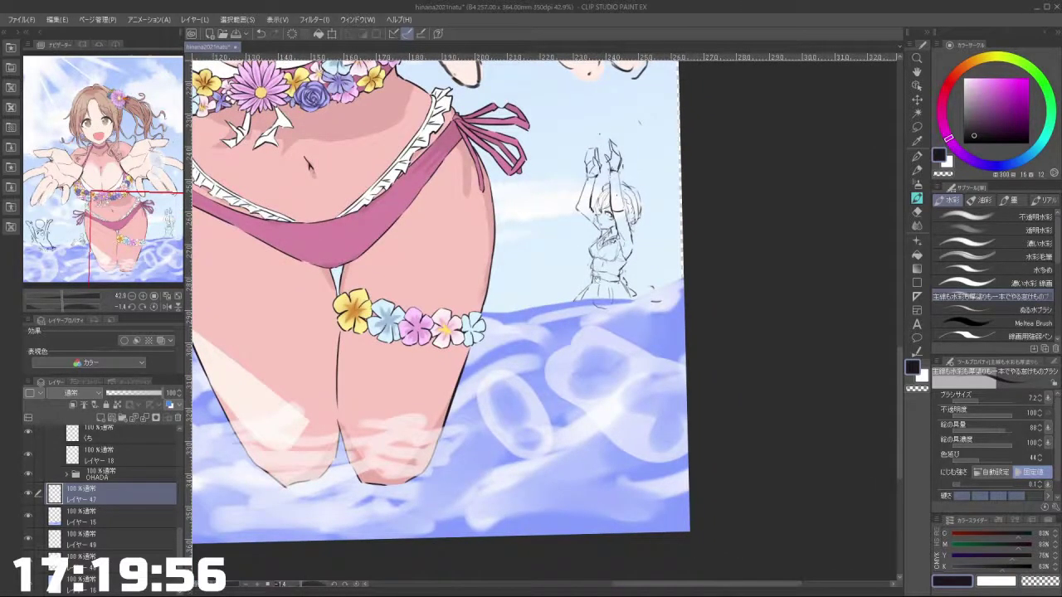
pyautogui.moveTo(612, 290); pyautogui.dragTo(625, 263)
pyautogui.scroll(-2, 659, 258)
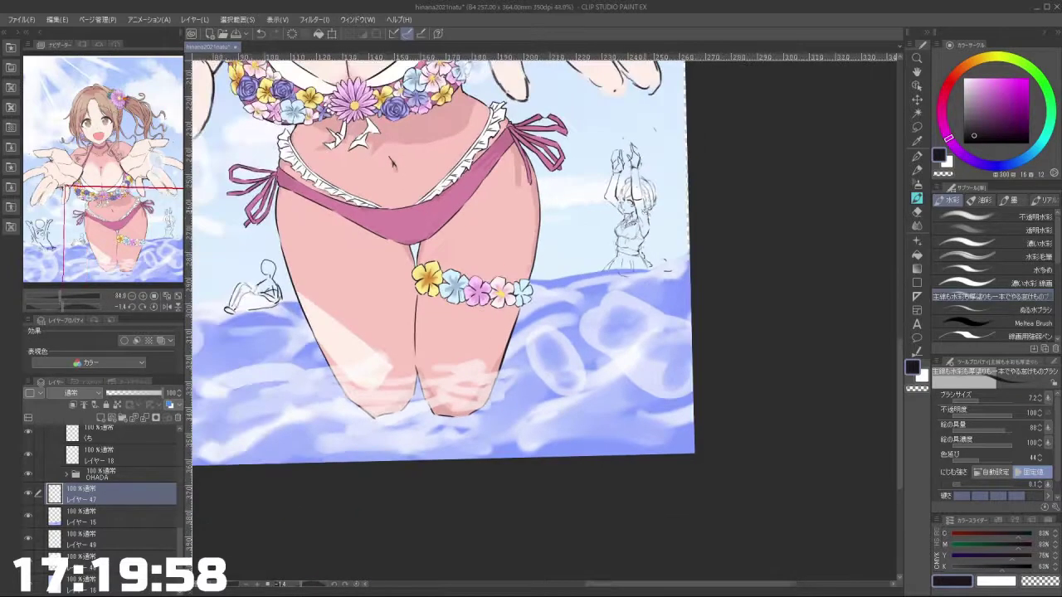
pyautogui.scroll(3, 656, 223)
pyautogui.scroll(-2, 655, 224)
pyautogui.scroll(5, 675, 232)
pyautogui.moveTo(682, 238); pyautogui.dragTo(685, 247)
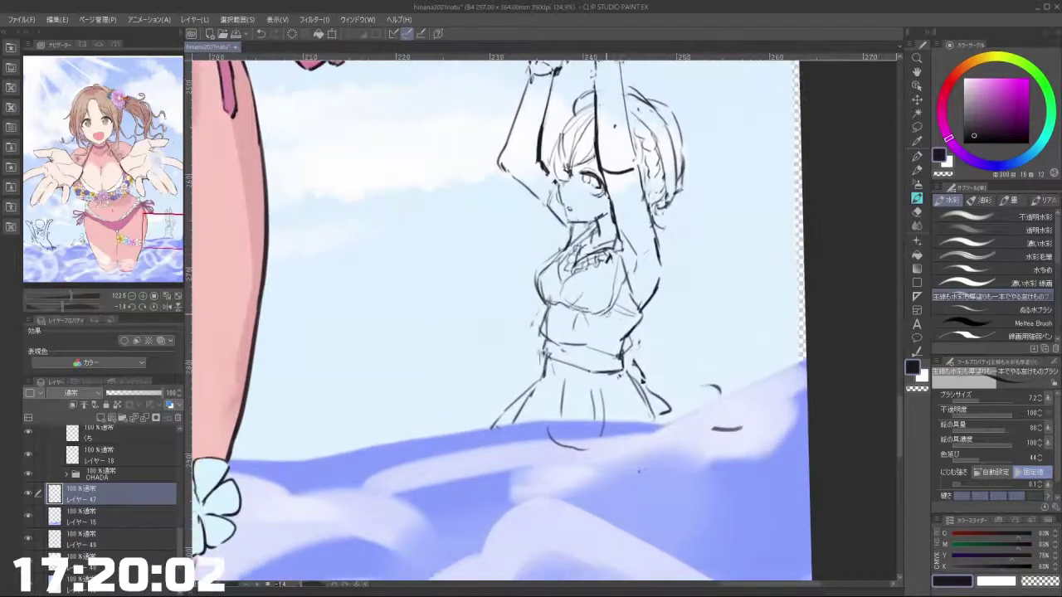
pyautogui.moveTo(603, 321)
pyautogui.mouseDown()
pyautogui.moveTo(625, 316)
pyautogui.moveTo(629, 332)
pyautogui.mouseUp()
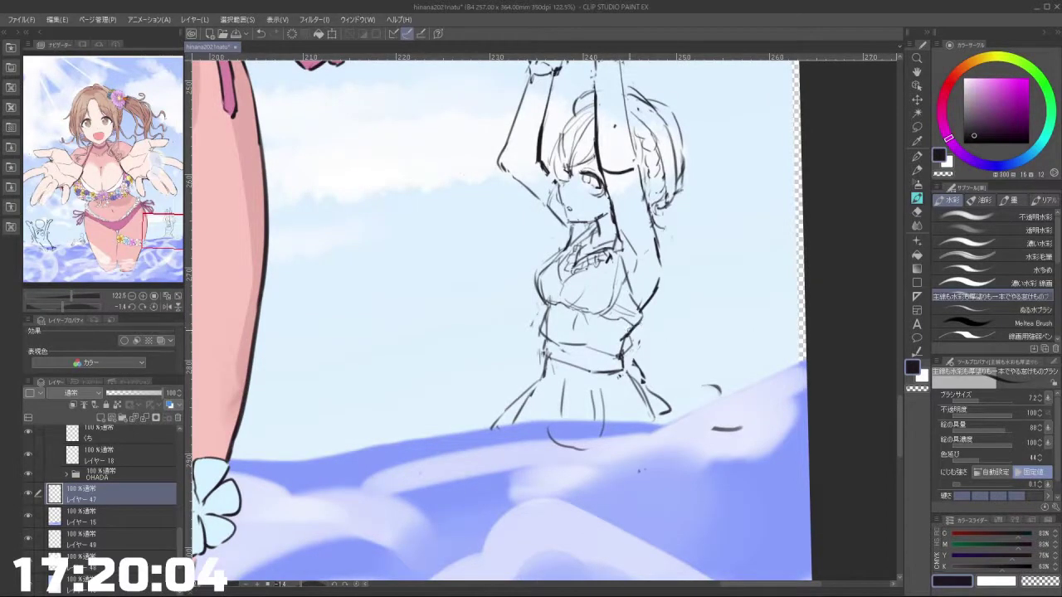
pyautogui.press('c')
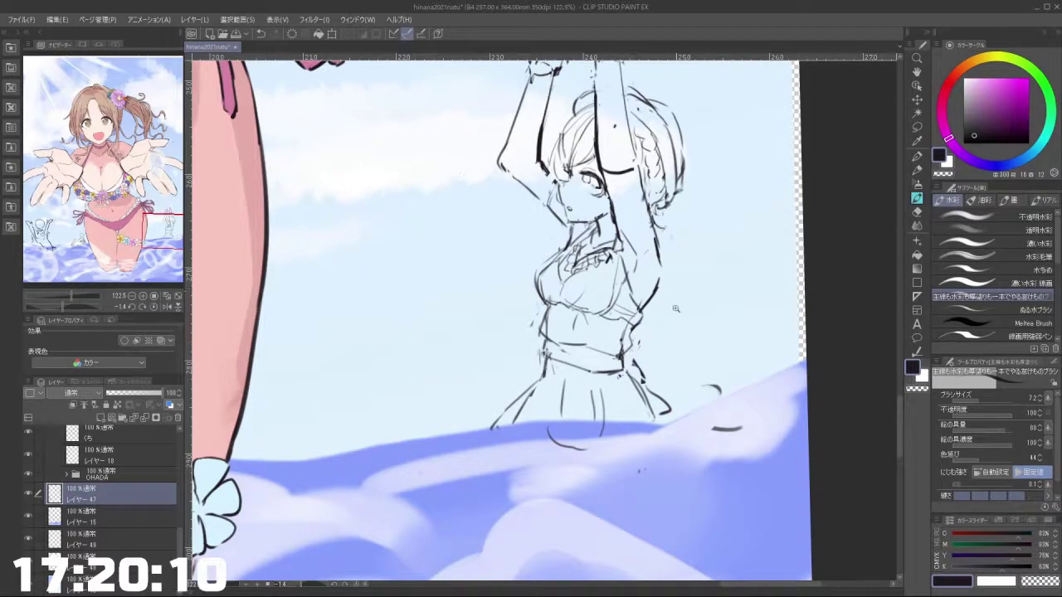
# Step: Select the background figure's face and front hair, and scale them down slightly, keeping the proportions
pyautogui.scroll(-2, 655, 297)
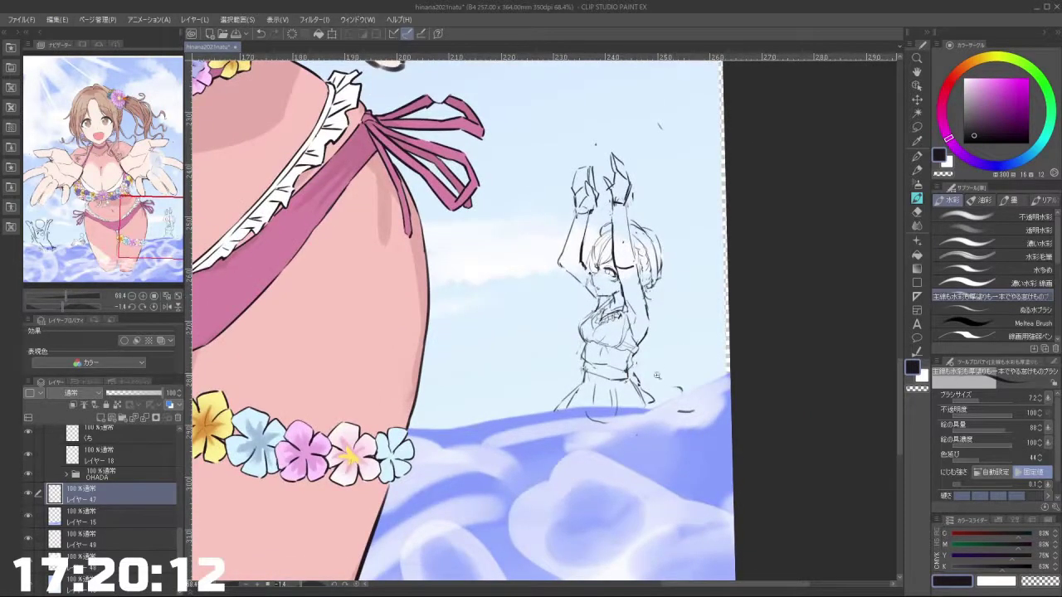
pyautogui.scroll(-1, 663, 297)
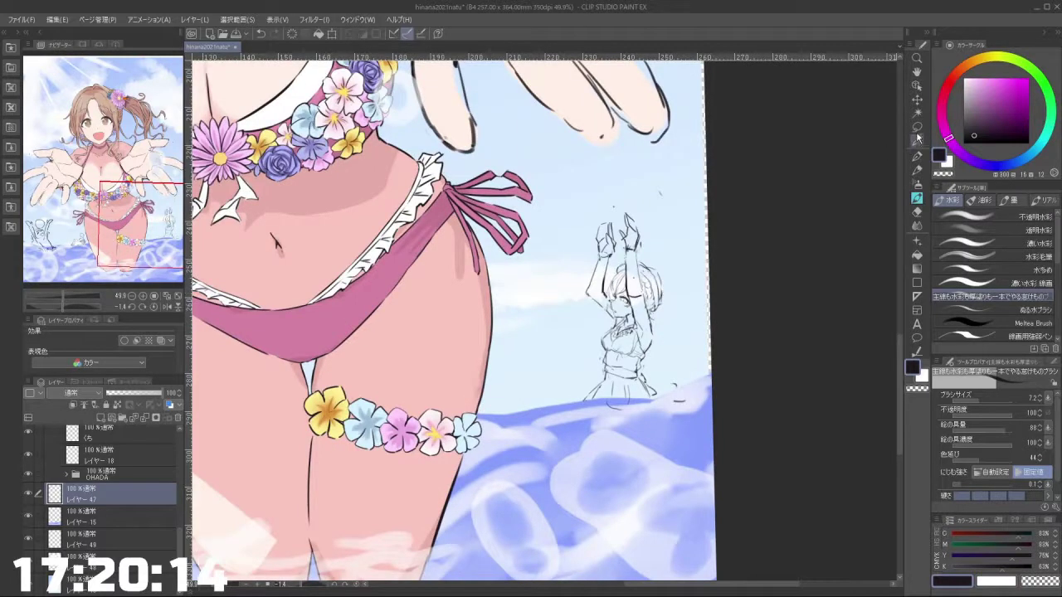
pyautogui.press('m')
pyautogui.scroll(3, 660, 299)
pyautogui.moveTo(597, 322)
pyautogui.mouseDown()
pyautogui.moveTo(559, 314)
pyautogui.moveTo(551, 245)
pyautogui.moveTo(572, 214)
pyautogui.mouseUp()
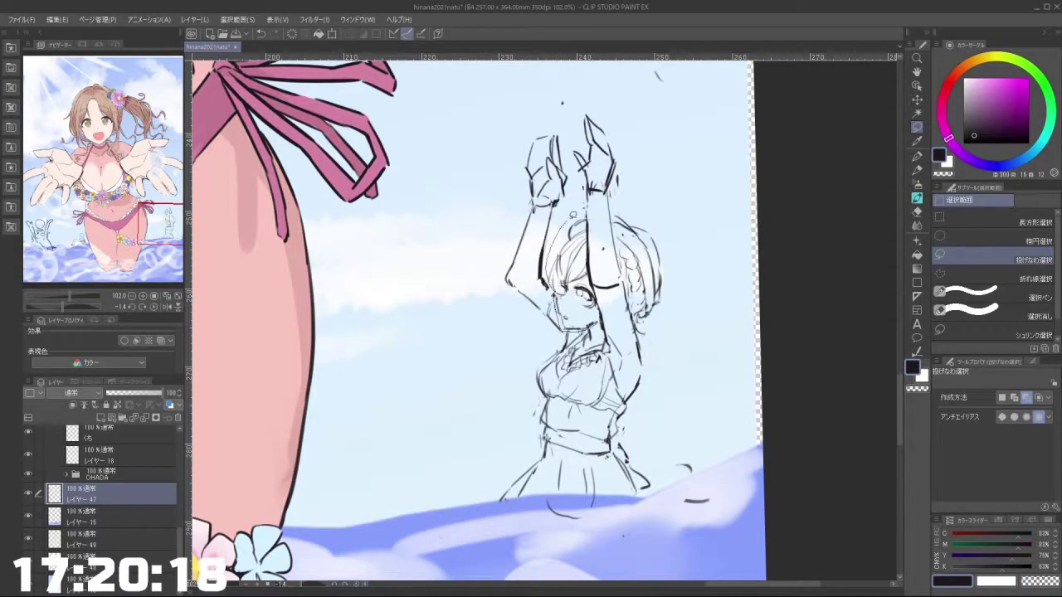
pyautogui.moveTo(602, 318); pyautogui.dragTo(596, 317)
pyautogui.hotkey('ctrl', 't')
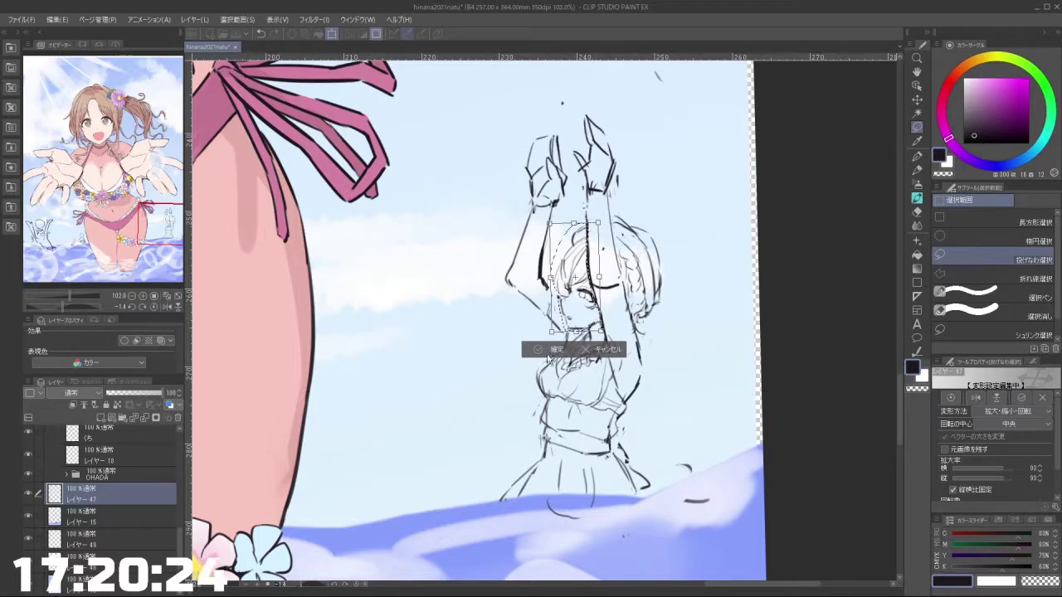
pyautogui.press('Return')
pyautogui.hotkey('ctrl', 'd')
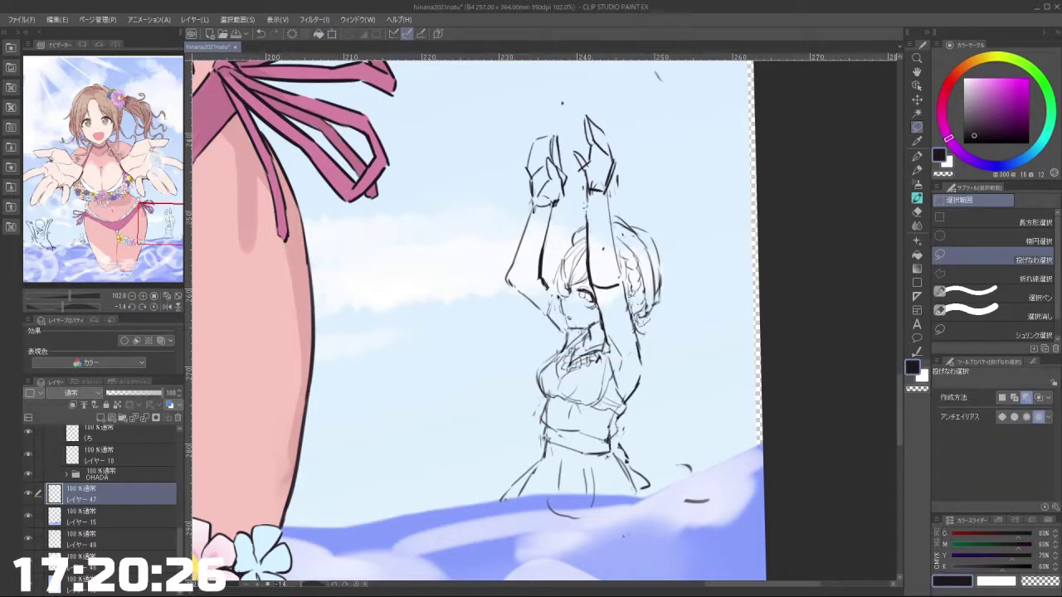
# Step: Select the figure's braided back hair behind the raised arm and scale it down slightly
pyautogui.moveTo(618, 240)
pyautogui.mouseDown()
pyautogui.moveTo(685, 284)
pyautogui.moveTo(656, 333)
pyautogui.moveTo(658, 295)
pyautogui.mouseUp()
pyautogui.hotkey('ctrl', 't')
pyautogui.moveTo(680, 330); pyautogui.dragTo(660, 302)
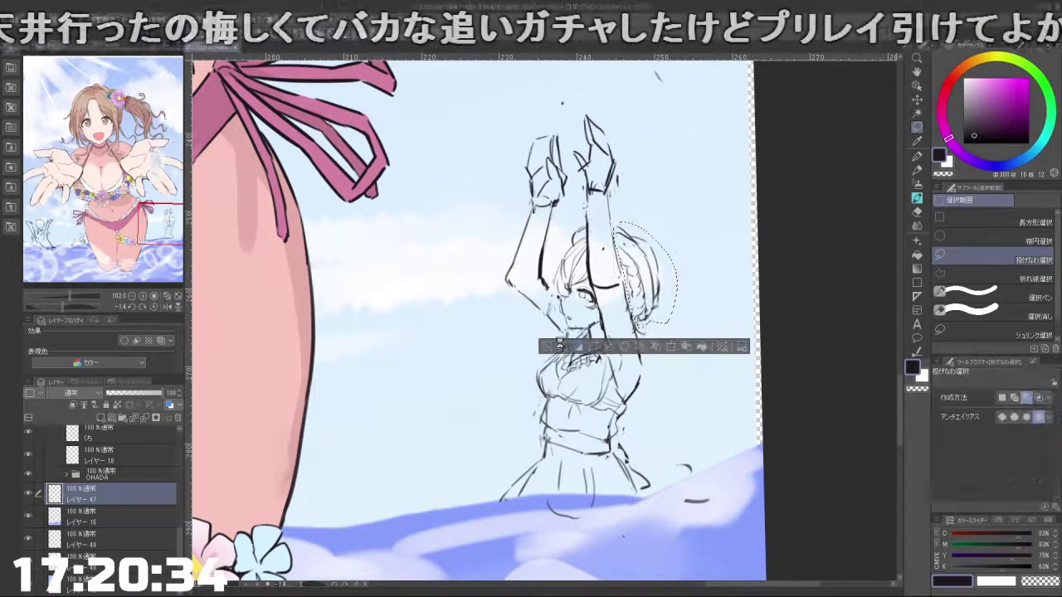
pyautogui.press('Return')
# Step: Select the hand of the arm crossing the face, scale it to 95%, and move it down onto the wrist
pyautogui.scroll(-5, 693, 292)
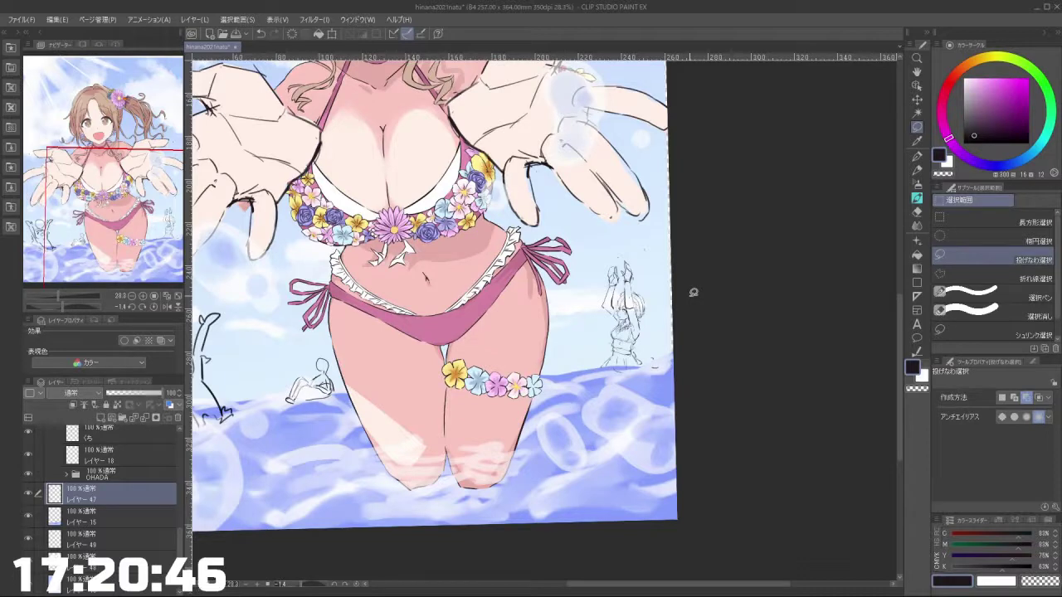
pyautogui.moveTo(688, 292)
pyautogui.mouseDown()
pyautogui.moveTo(753, 249)
pyautogui.moveTo(764, 157)
pyautogui.mouseUp()
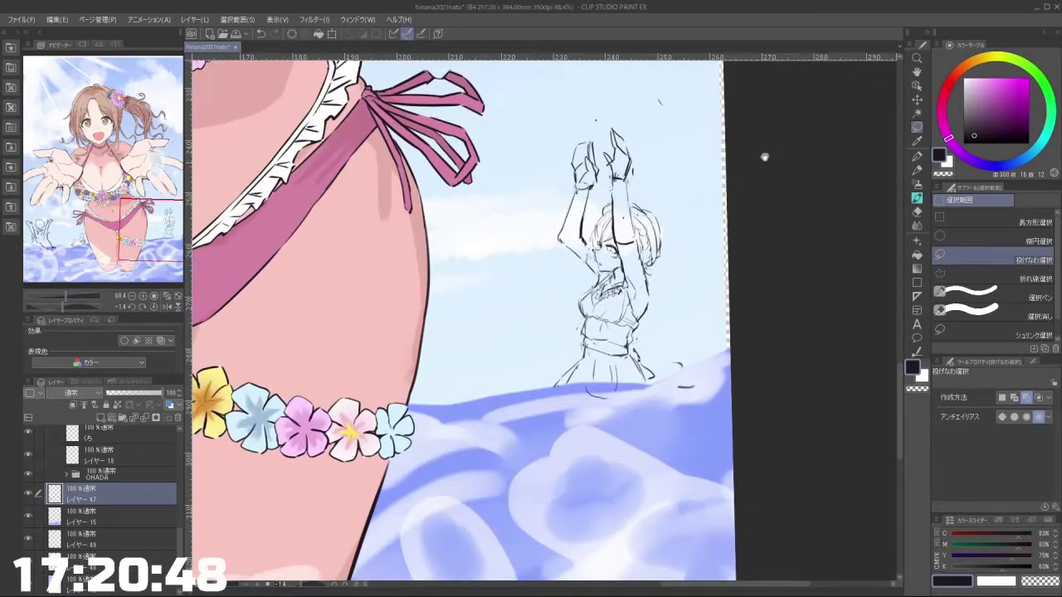
pyautogui.scroll(3, 618, 166)
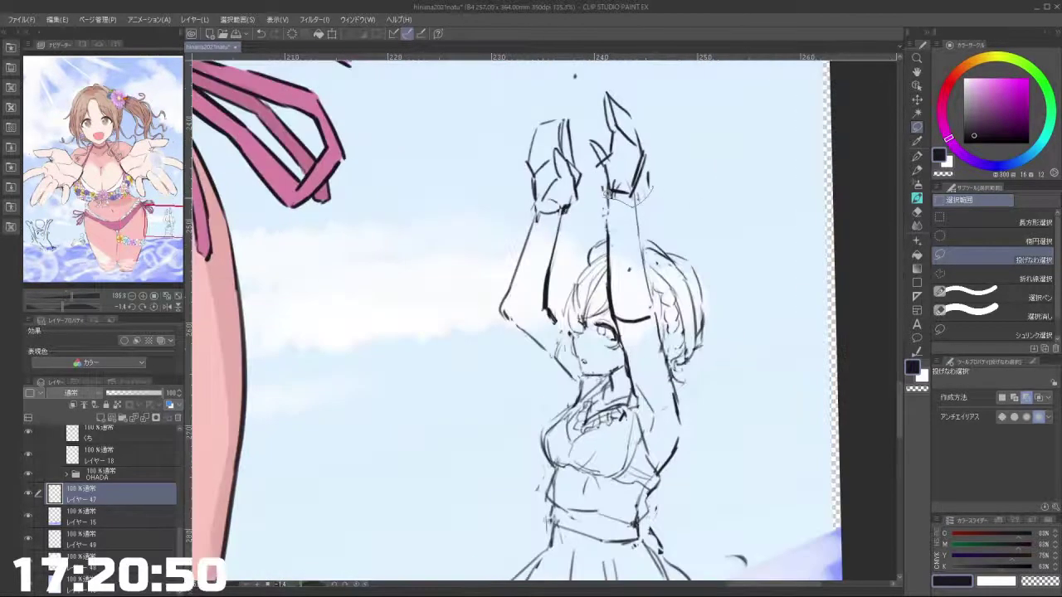
pyautogui.moveTo(592, 100); pyautogui.dragTo(590, 103)
pyautogui.hotkey('ctrl', 't')
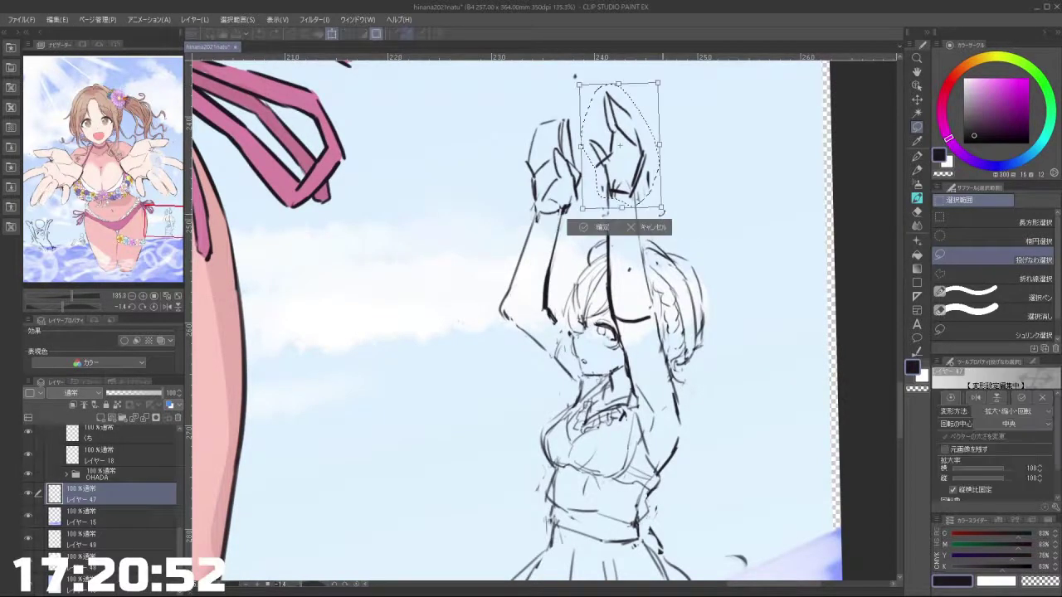
pyautogui.moveTo(661, 208); pyautogui.dragTo(657, 202)
pyautogui.moveTo(632, 166); pyautogui.dragTo(634, 180)
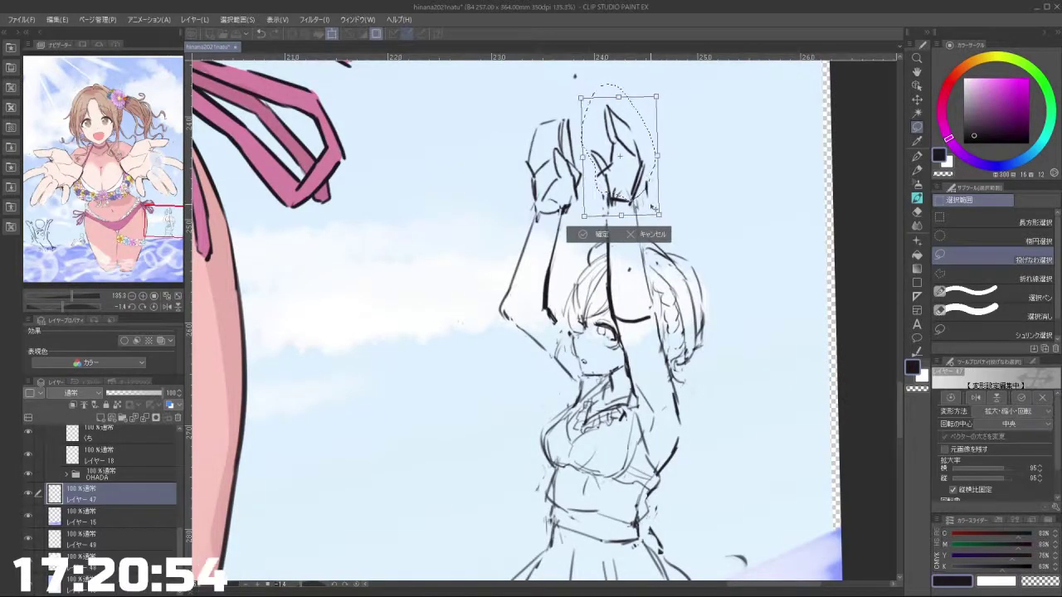
pyautogui.click(587, 234)
pyautogui.scroll(-4, 589, 241)
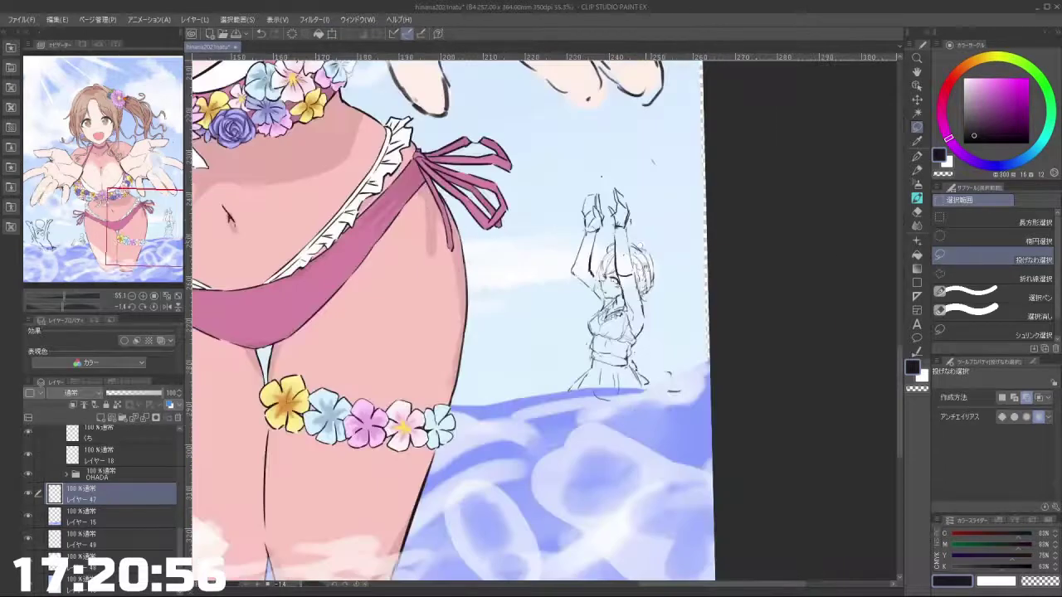
pyautogui.scroll(2, 651, 208)
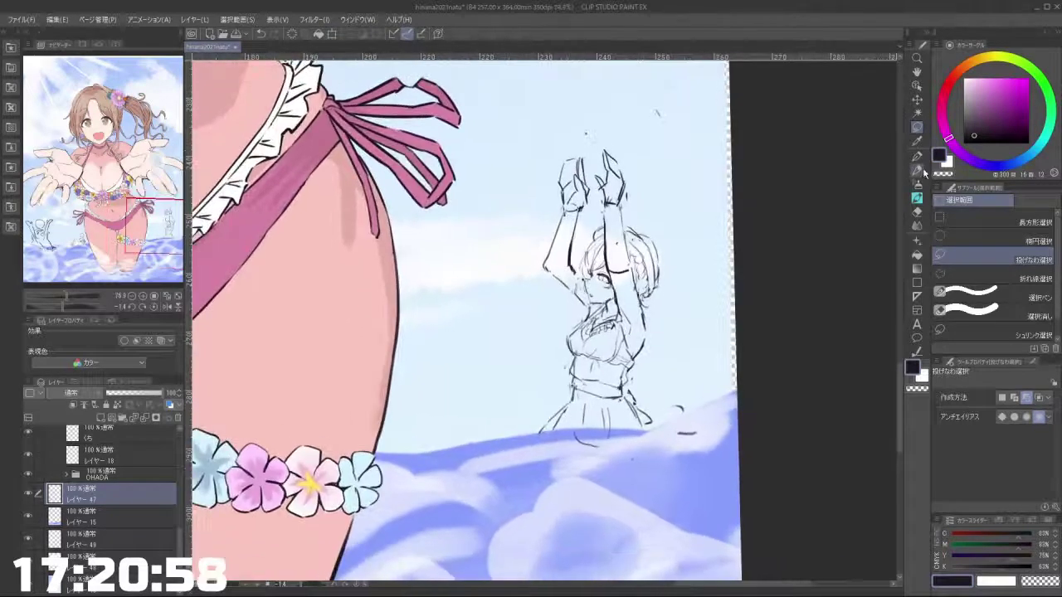
# Step: Retouch the outline of the raised arm beside the hair with the sketching brush
pyautogui.click(917, 197)
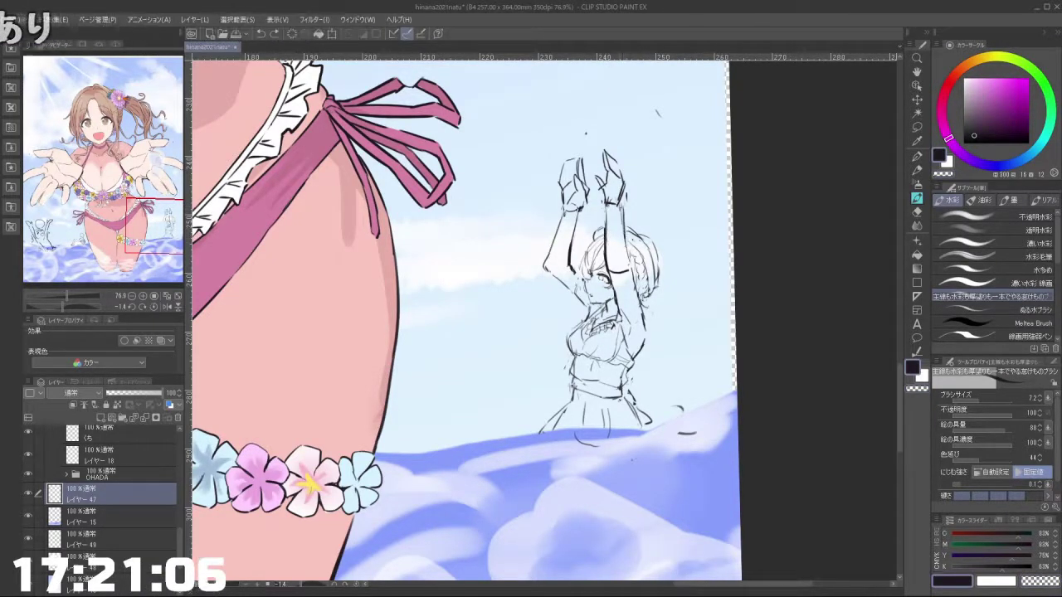
pyautogui.moveTo(626, 262); pyautogui.dragTo(628, 272)
pyautogui.hotkey('ctrl', 'z')
pyautogui.moveTo(623, 220); pyautogui.dragTo(643, 319)
pyautogui.press('c')
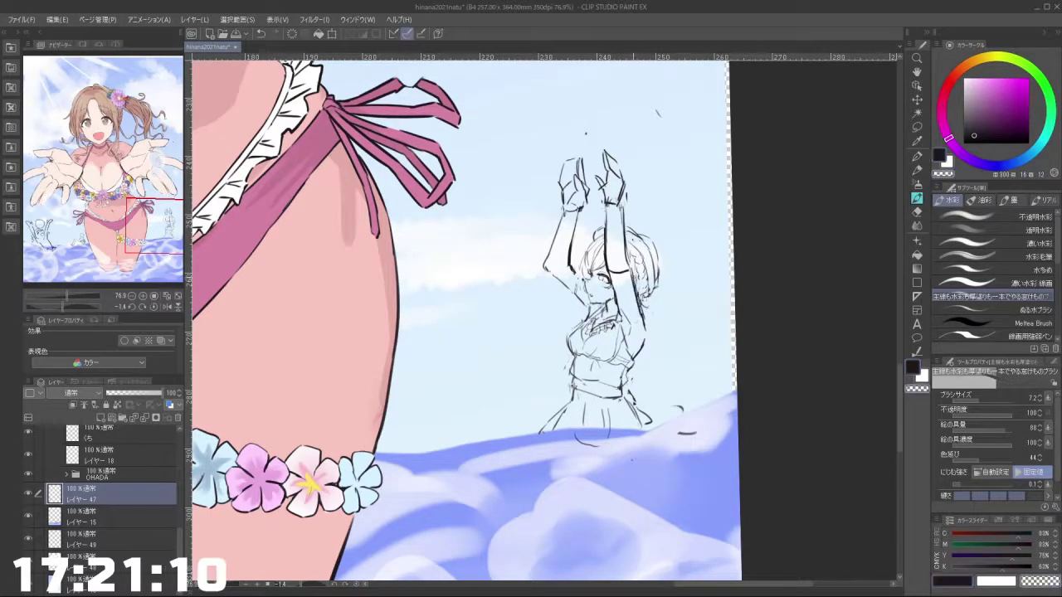
# Step: Rotate the canvas clockwise and touch up the skirt's side edge near the waterline
pyautogui.press('c')
pyautogui.moveTo(489, 247)
pyautogui.mouseDown()
pyautogui.moveTo(456, 291)
pyautogui.moveTo(484, 391)
pyautogui.moveTo(597, 390)
pyautogui.moveTo(625, 276)
pyautogui.moveTo(530, 231)
pyautogui.moveTo(513, 236)
pyautogui.mouseUp()
pyautogui.press('c')
pyautogui.press('c')
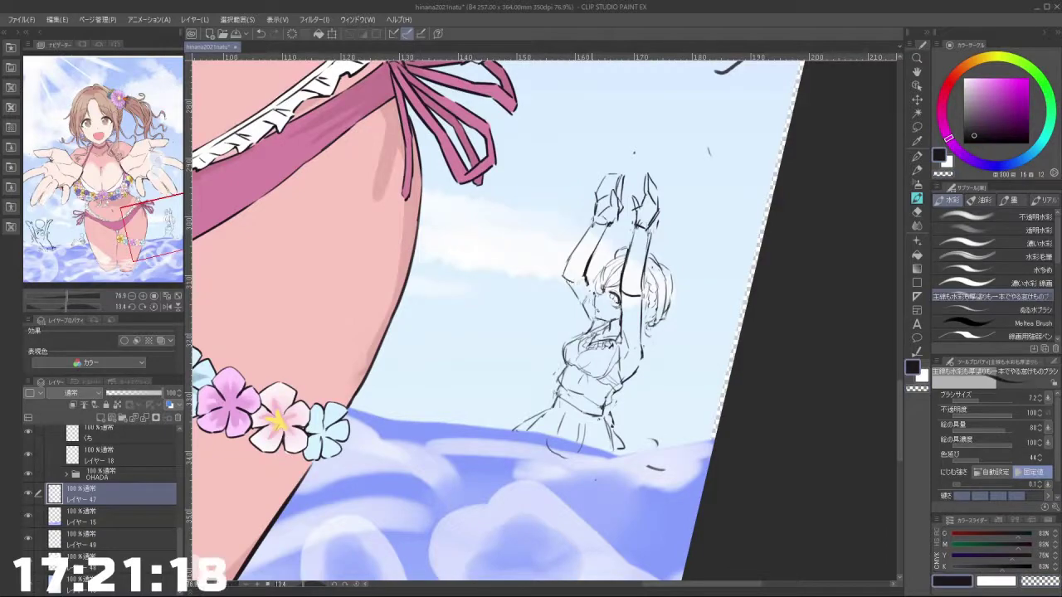
pyautogui.moveTo(493, 416)
pyautogui.mouseDown()
pyautogui.moveTo(579, 422)
pyautogui.moveTo(650, 345)
pyautogui.moveTo(643, 277)
pyautogui.moveTo(543, 212)
pyautogui.moveTo(456, 383)
pyautogui.moveTo(494, 416)
pyautogui.mouseUp()
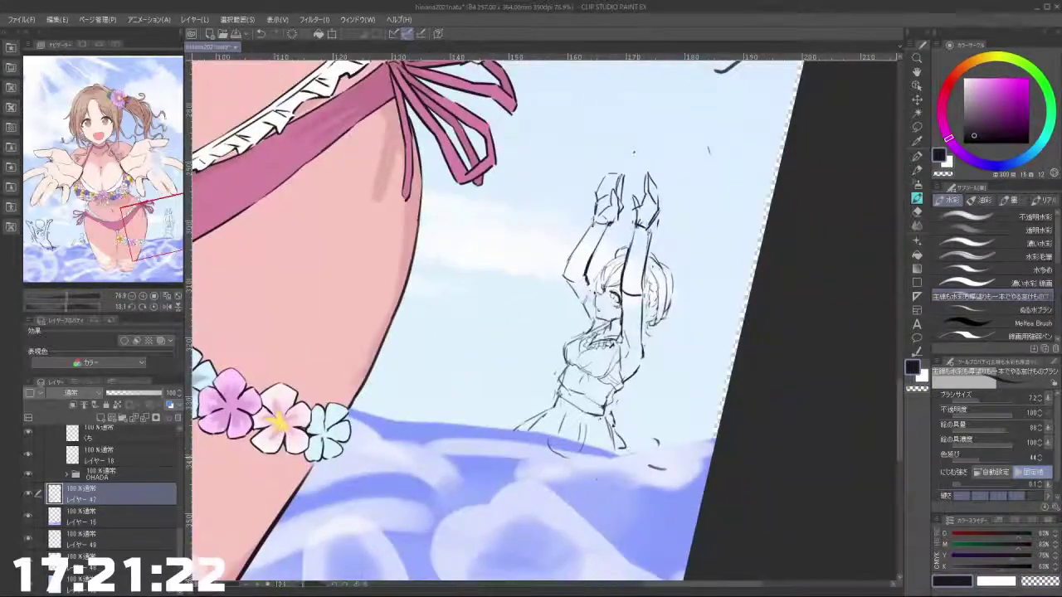
pyautogui.moveTo(619, 439); pyautogui.dragTo(634, 453)
# Step: Select the whole raised-arms figure, enlarge it to about 139%, and reposition it between the main character's hand and the waterline
pyautogui.moveTo(699, 426)
pyautogui.mouseDown()
pyautogui.moveTo(539, 465)
pyautogui.moveTo(735, 264)
pyautogui.mouseUp()
pyautogui.press('m')
pyautogui.moveTo(746, 351); pyautogui.dragTo(741, 261)
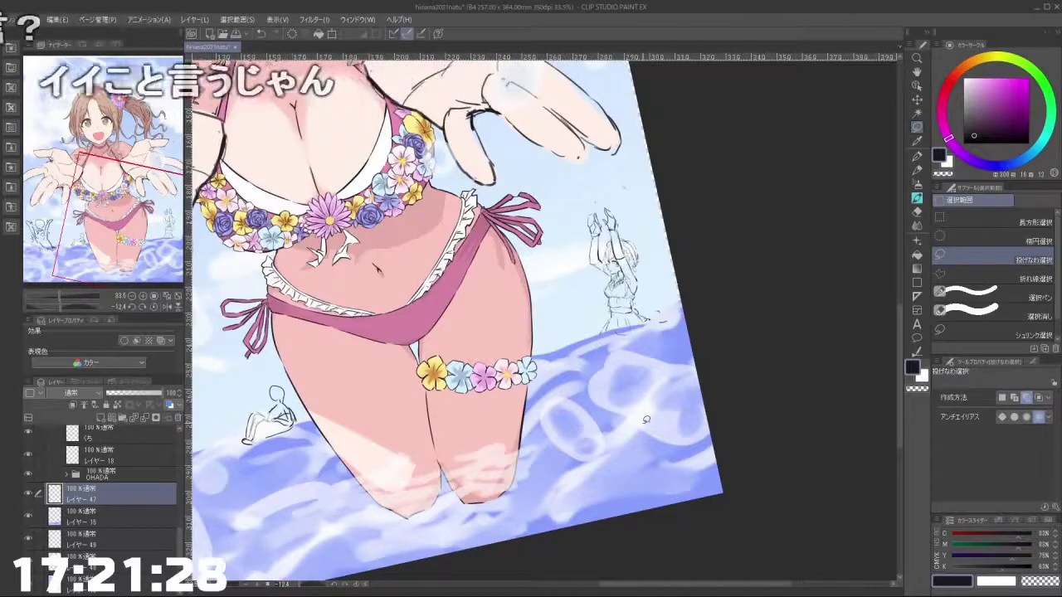
pyautogui.moveTo(655, 318); pyautogui.dragTo(617, 189)
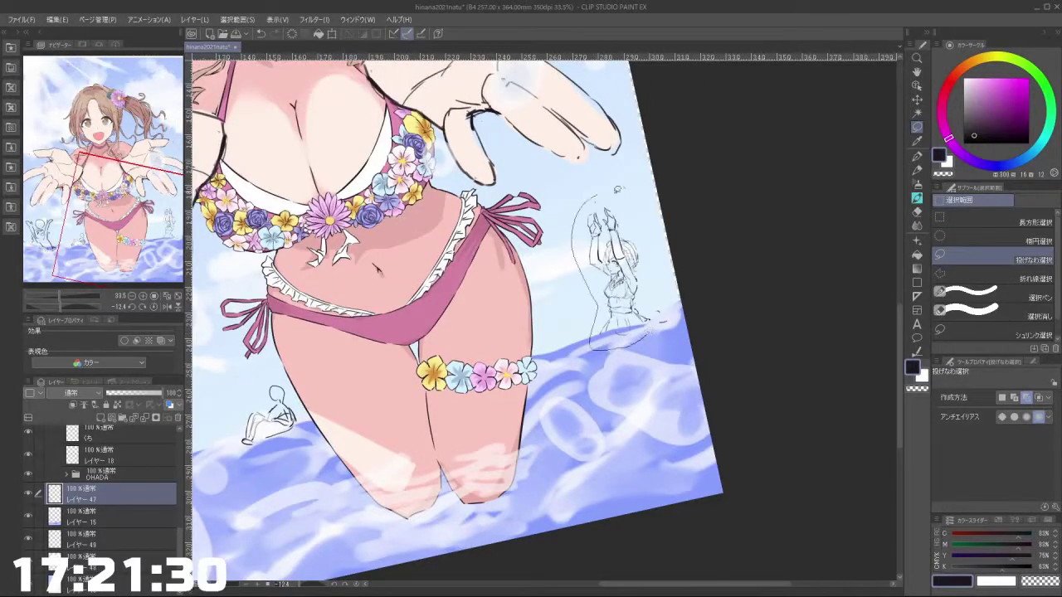
pyautogui.moveTo(670, 316)
pyautogui.mouseDown()
pyautogui.moveTo(648, 332)
pyautogui.moveTo(693, 347)
pyautogui.mouseUp()
pyautogui.click(648, 375)
pyautogui.moveTo(634, 290); pyautogui.dragTo(619, 278)
pyautogui.moveTo(677, 344); pyautogui.dragTo(690, 360)
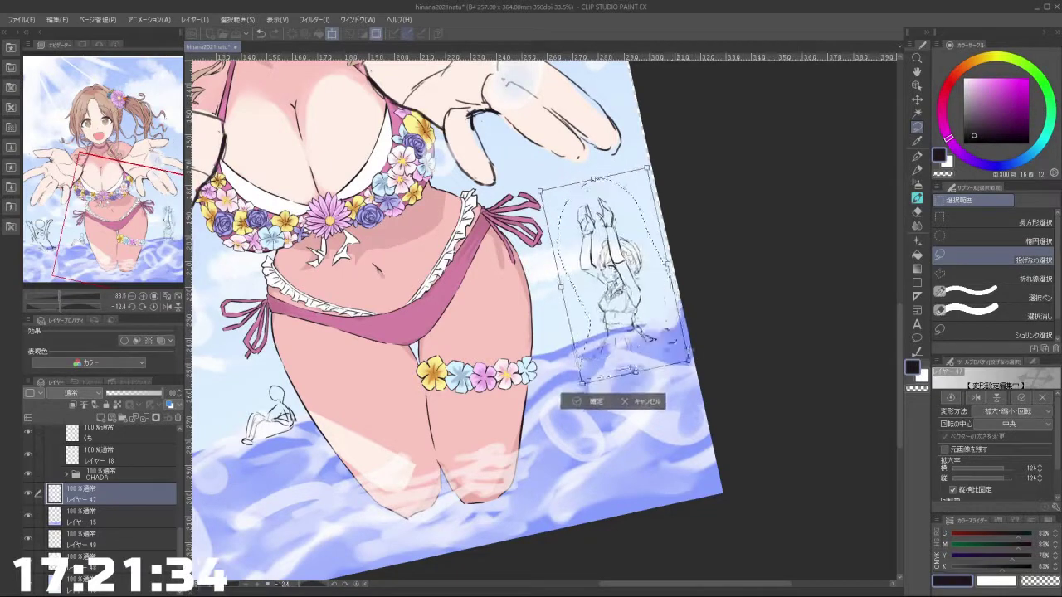
pyautogui.moveTo(626, 286); pyautogui.dragTo(614, 271)
pyautogui.moveTo(678, 344)
pyautogui.mouseDown()
pyautogui.moveTo(694, 360)
pyautogui.moveTo(666, 331)
pyautogui.mouseUp()
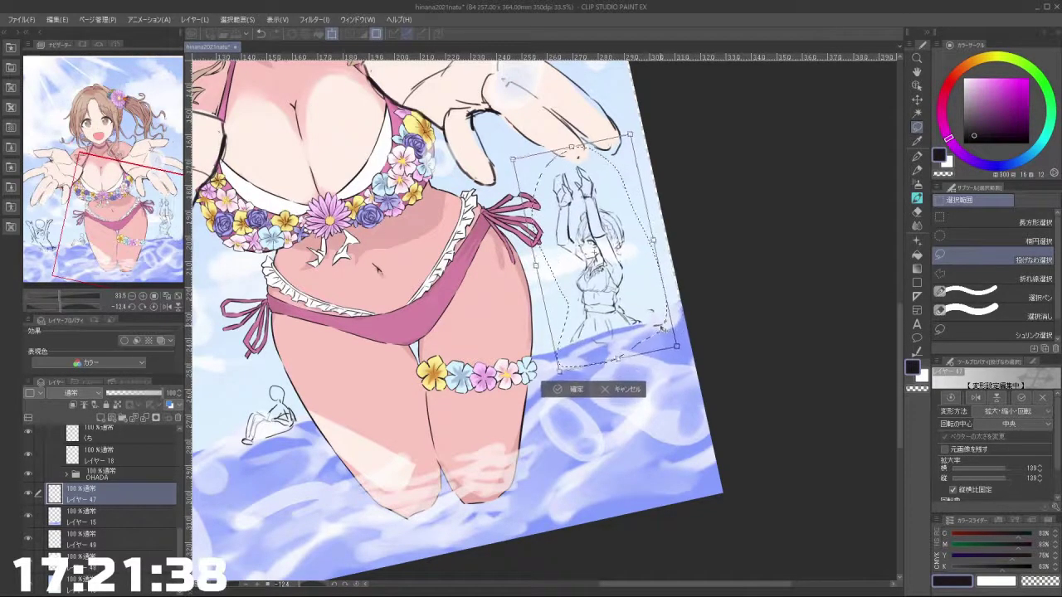
pyautogui.click(579, 391)
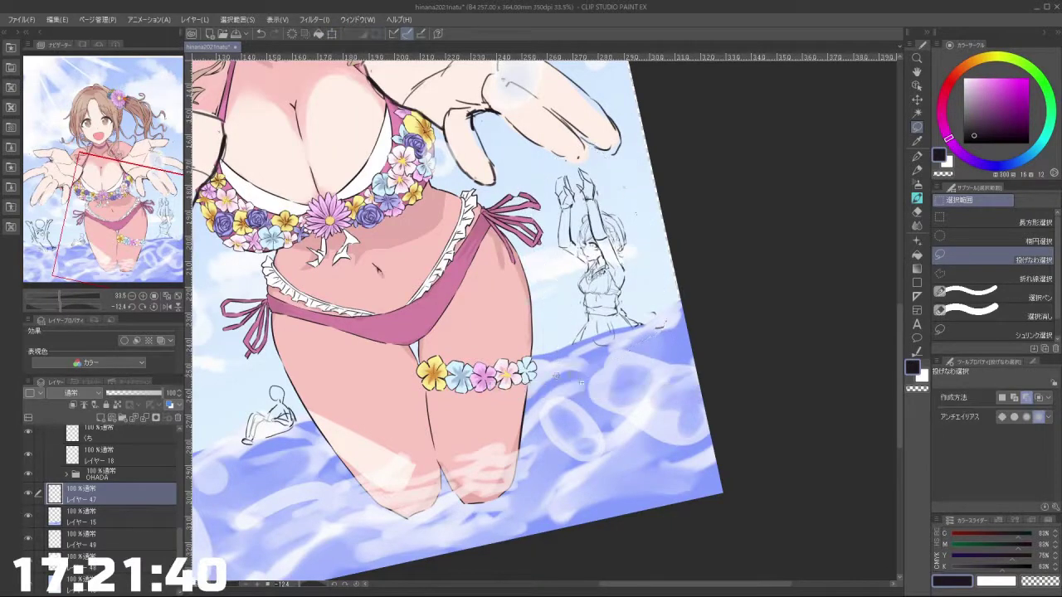
# Step: Select the figure's other raised hand, farther from the hair, scale it to about 90%, and align it with the wrist
pyautogui.hotkey('ctrl', '-')
pyautogui.hotkey('ctrl', '-')
pyautogui.hotkey('ctrl', '-')
pyautogui.moveTo(517, 277); pyautogui.dragTo(536, 274)
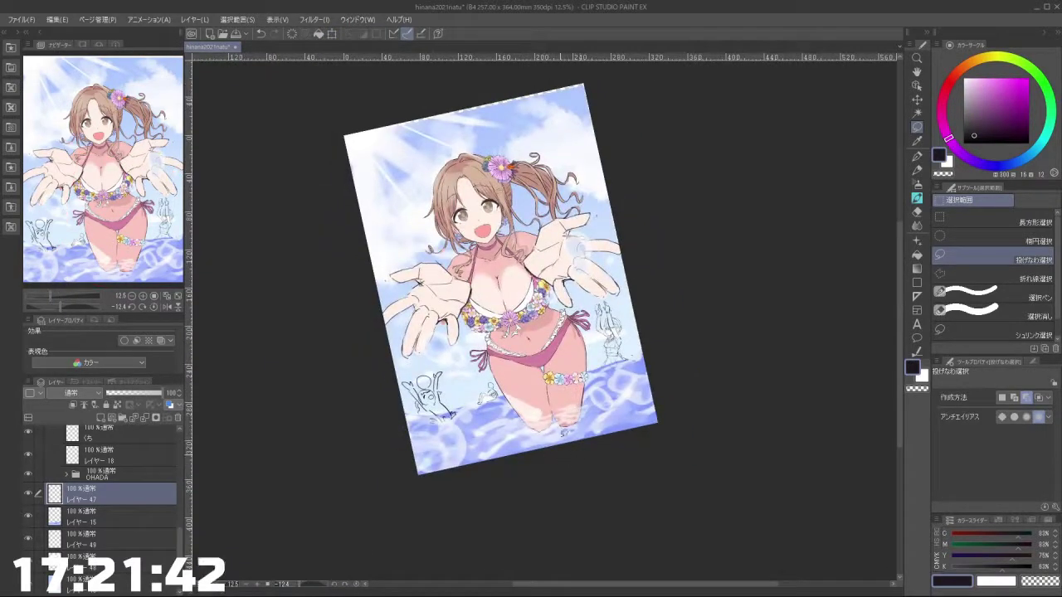
pyautogui.scroll(2, 490, 405)
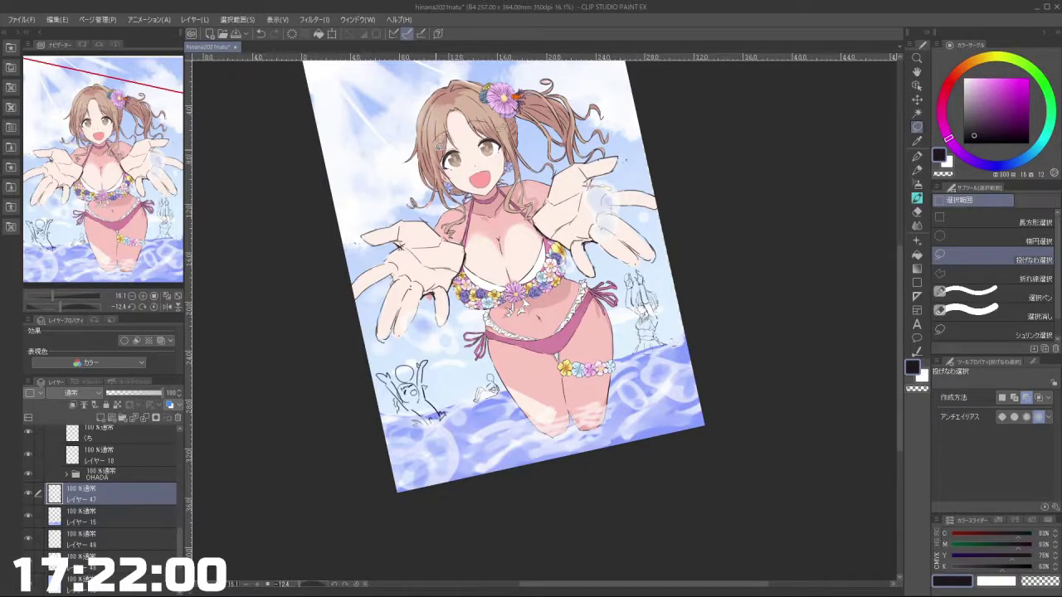
pyautogui.scroll(10, 701, 282)
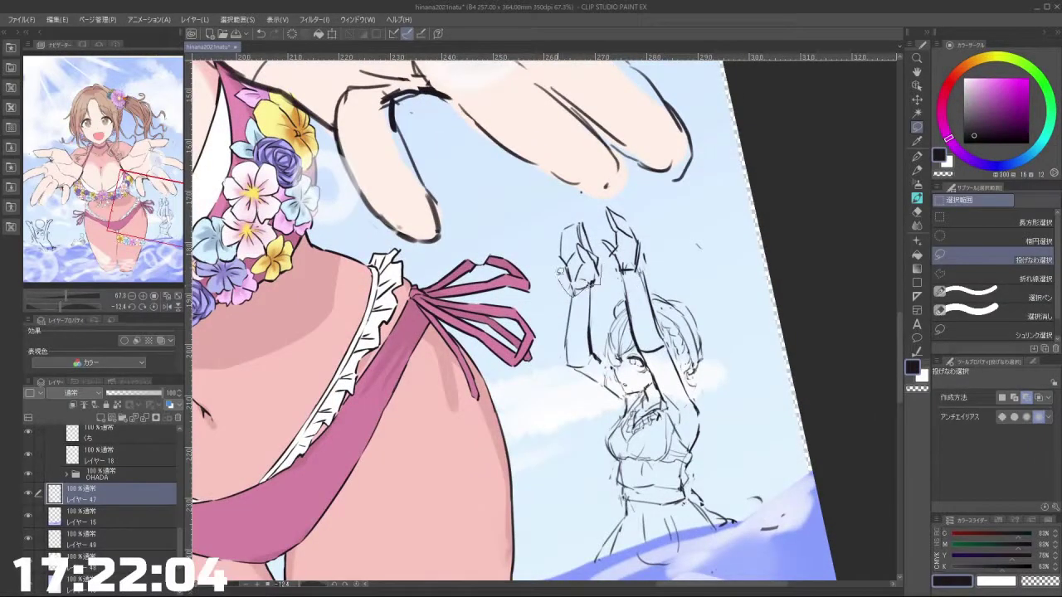
pyautogui.moveTo(589, 221)
pyautogui.mouseDown()
pyautogui.moveTo(603, 282)
pyautogui.moveTo(557, 211)
pyautogui.moveTo(593, 290)
pyautogui.moveTo(552, 292)
pyautogui.mouseUp()
pyautogui.hotkey('ctrl', 'z')
pyautogui.hotkey('ctrl', 't')
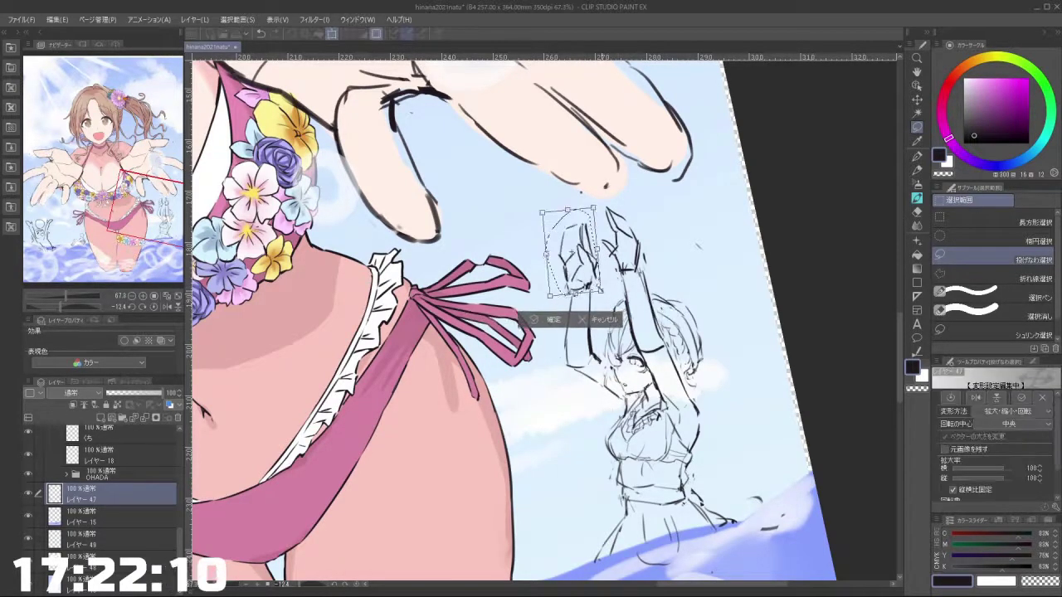
pyautogui.moveTo(572, 252); pyautogui.dragTo(574, 258)
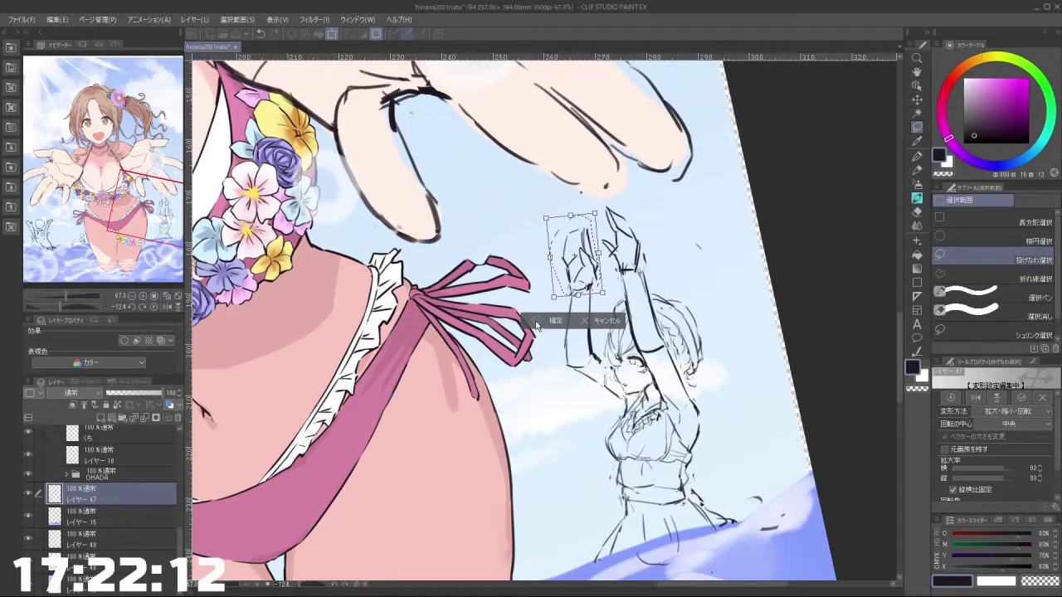
pyautogui.click(537, 321)
pyautogui.click(477, 319)
# Step: Examine the enlarged figure's size, hands and placement against the whole illustration and up close
pyautogui.scroll(-1, 634, 260)
pyautogui.scroll(-1, 497, 259)
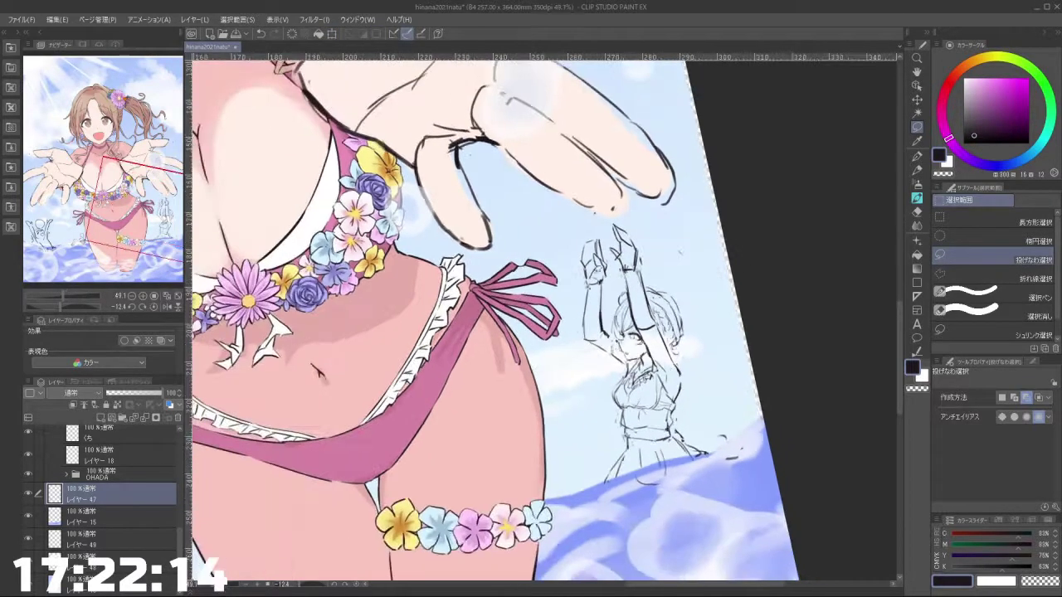
pyautogui.scroll(-1, 559, 257)
pyautogui.scroll(1, 573, 255)
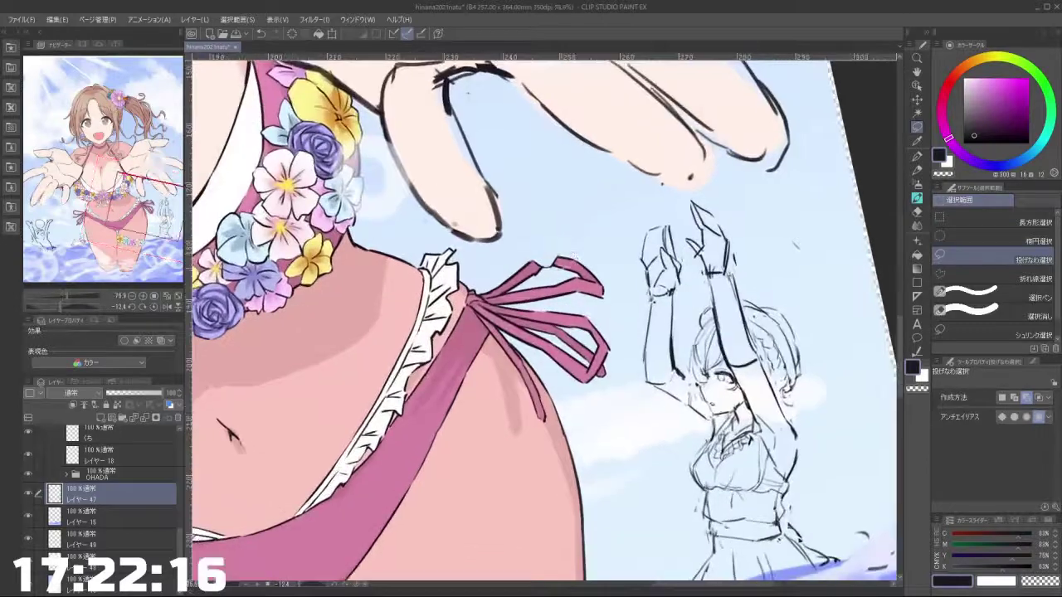
pyautogui.scroll(1, 586, 259)
pyautogui.scroll(2, 586, 262)
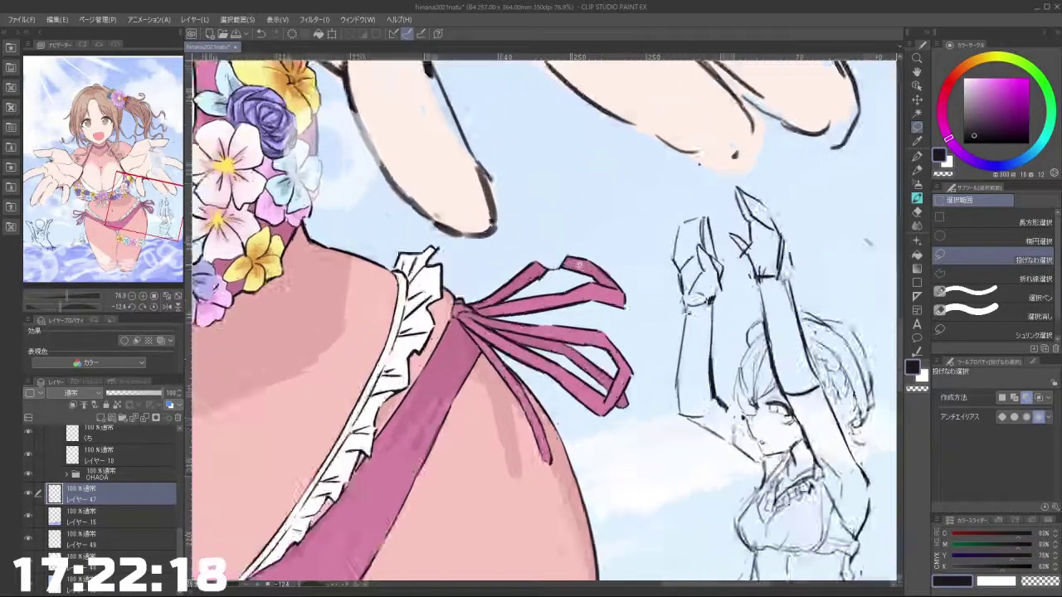
pyautogui.scroll(-6, 585, 266)
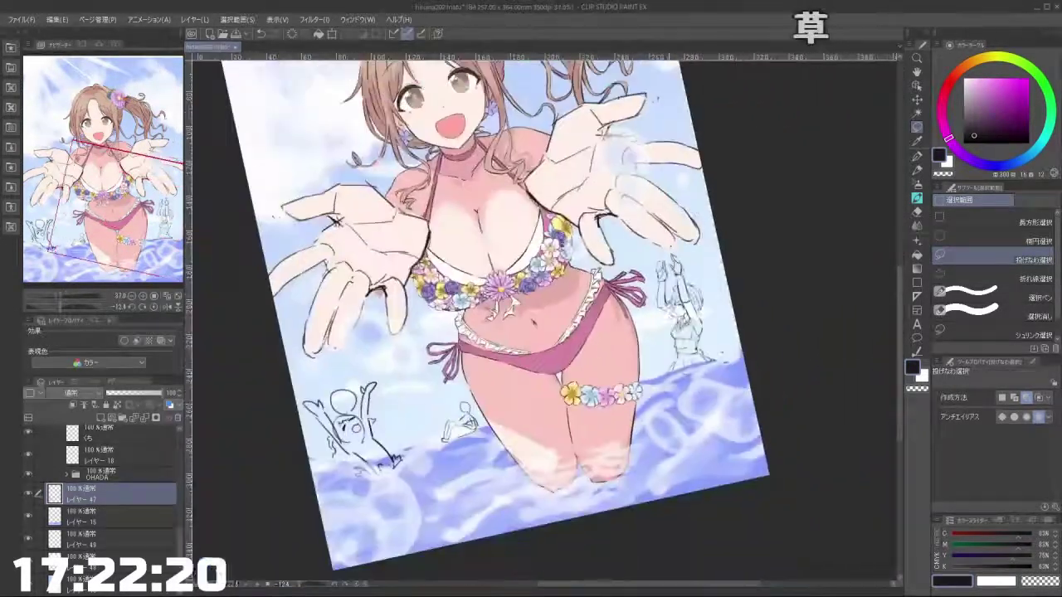
pyautogui.moveTo(586, 266); pyautogui.dragTo(636, 286)
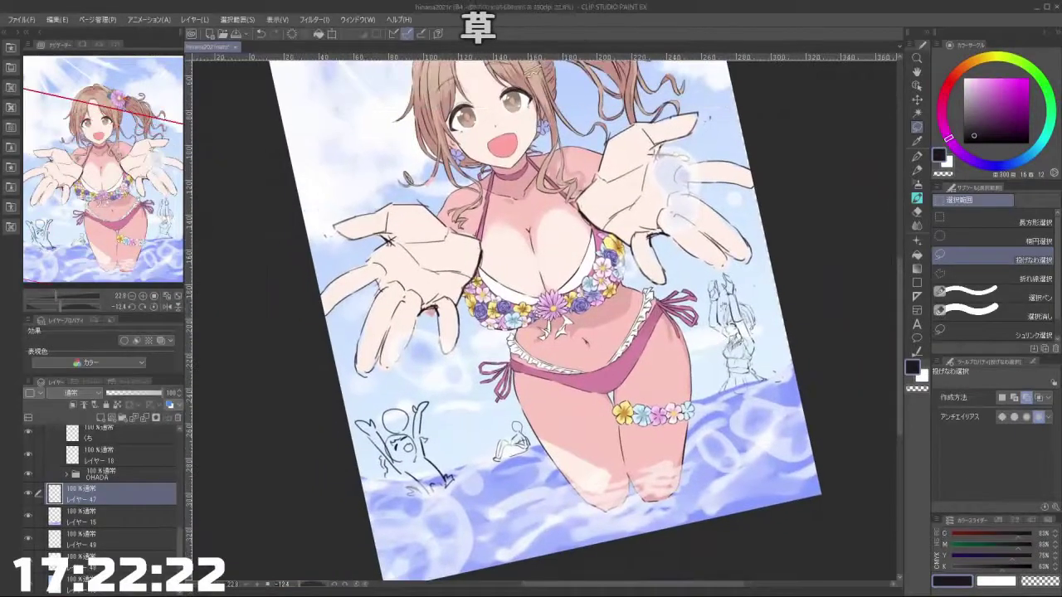
pyautogui.scroll(1, 719, 281)
pyautogui.scroll(3, 719, 280)
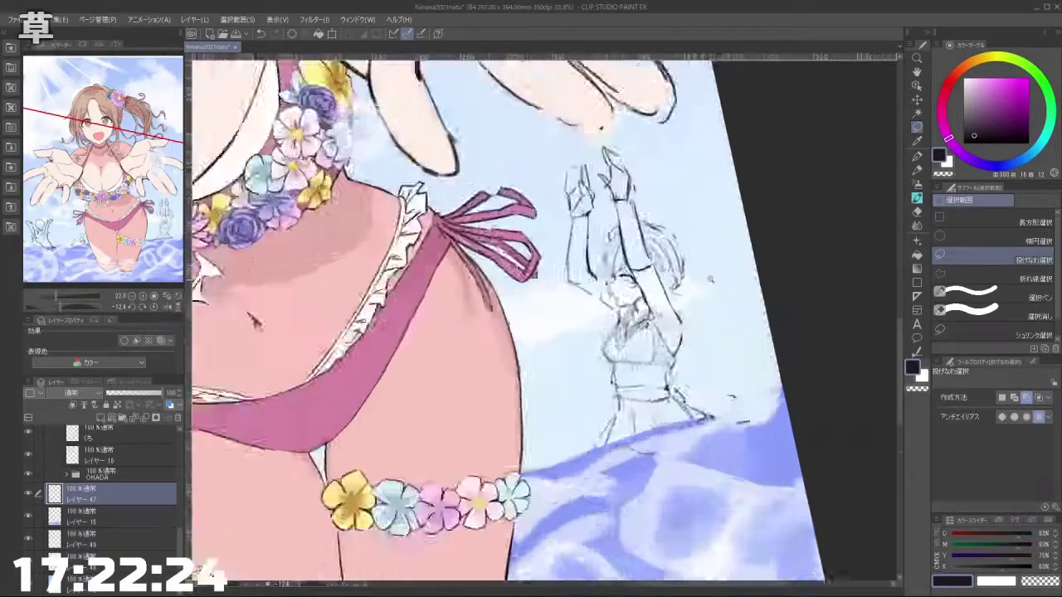
pyautogui.scroll(-1, 719, 280)
# Step: Try a short brush stroke on the figure's neck just above the collar, and undo it
pyautogui.press('b')
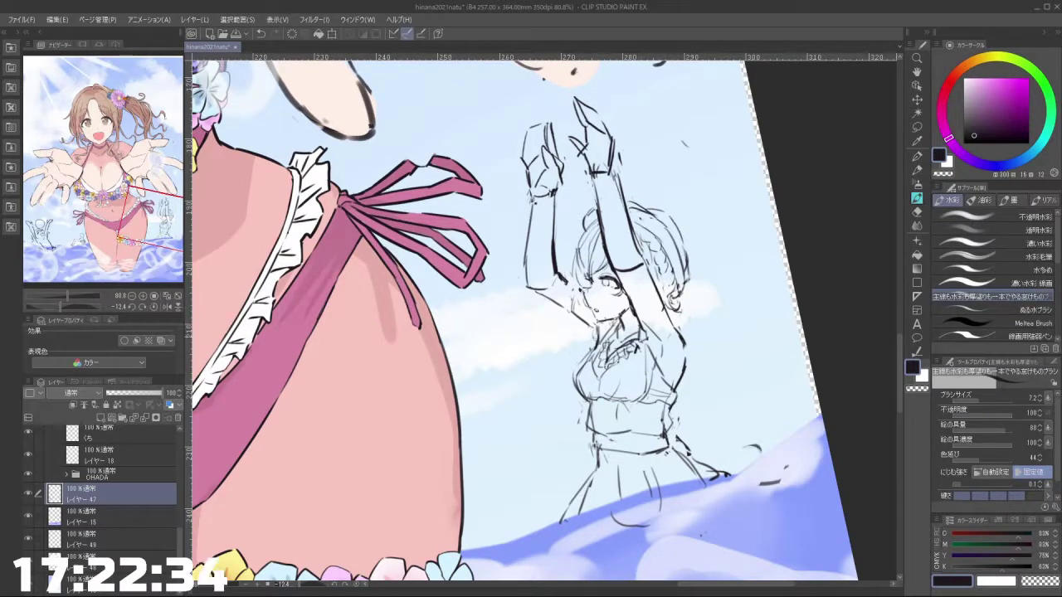
pyautogui.moveTo(599, 331); pyautogui.dragTo(594, 344)
pyautogui.hotkey('ctrl', 'z')
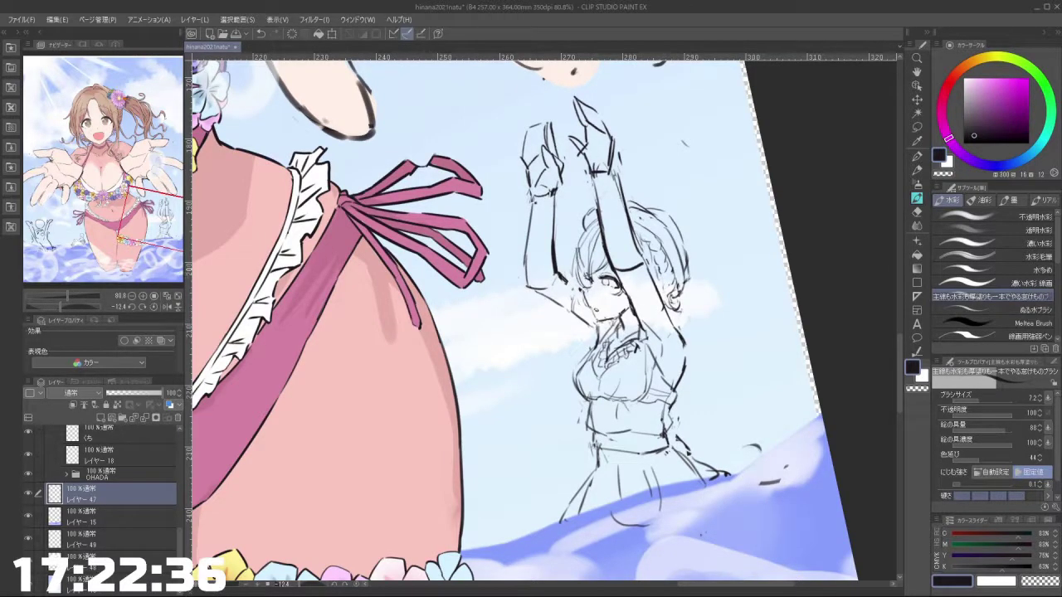
# Step: Examine the raised-arms figure's scale and placement against the main character and the other background figures, from afar and up close
pyautogui.moveTo(574, 253); pyautogui.dragTo(571, 277)
pyautogui.scroll(-4, 581, 273)
pyautogui.moveTo(498, 390)
pyautogui.mouseDown()
pyautogui.moveTo(590, 375)
pyautogui.moveTo(743, 272)
pyautogui.mouseUp()
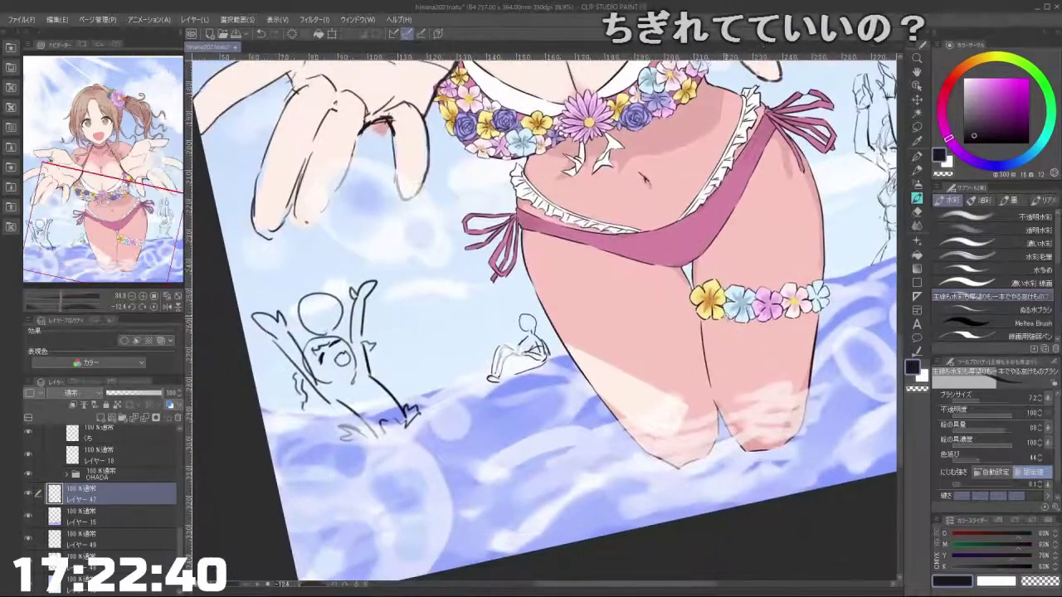
pyautogui.scroll(-3, 695, 357)
pyautogui.moveTo(695, 357); pyautogui.dragTo(610, 411)
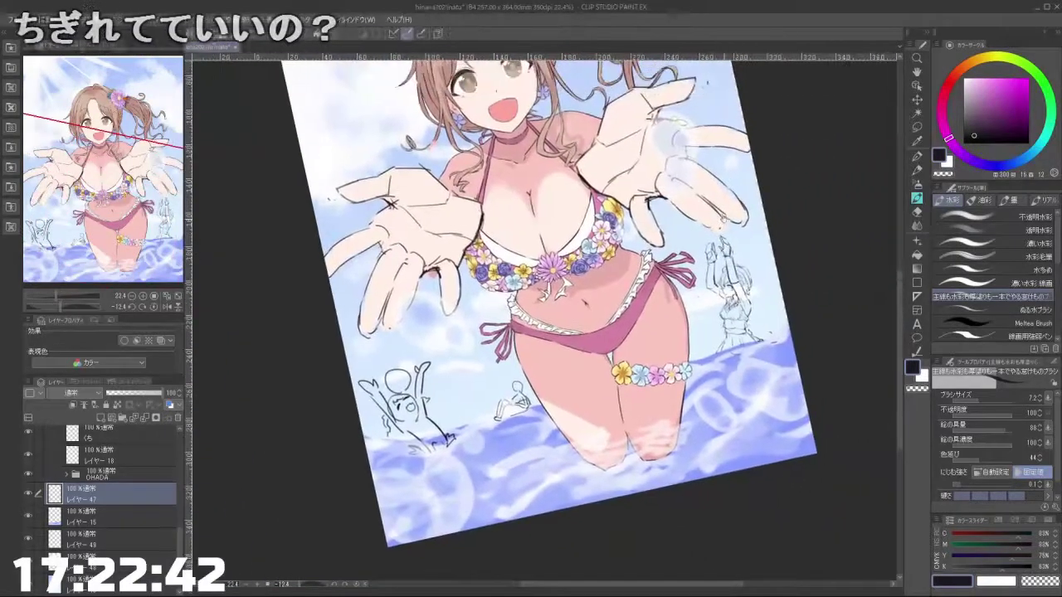
pyautogui.moveTo(736, 392); pyautogui.dragTo(763, 407)
pyautogui.moveTo(783, 334)
pyautogui.mouseDown()
pyautogui.moveTo(770, 415)
pyautogui.moveTo(760, 417)
pyautogui.mouseUp()
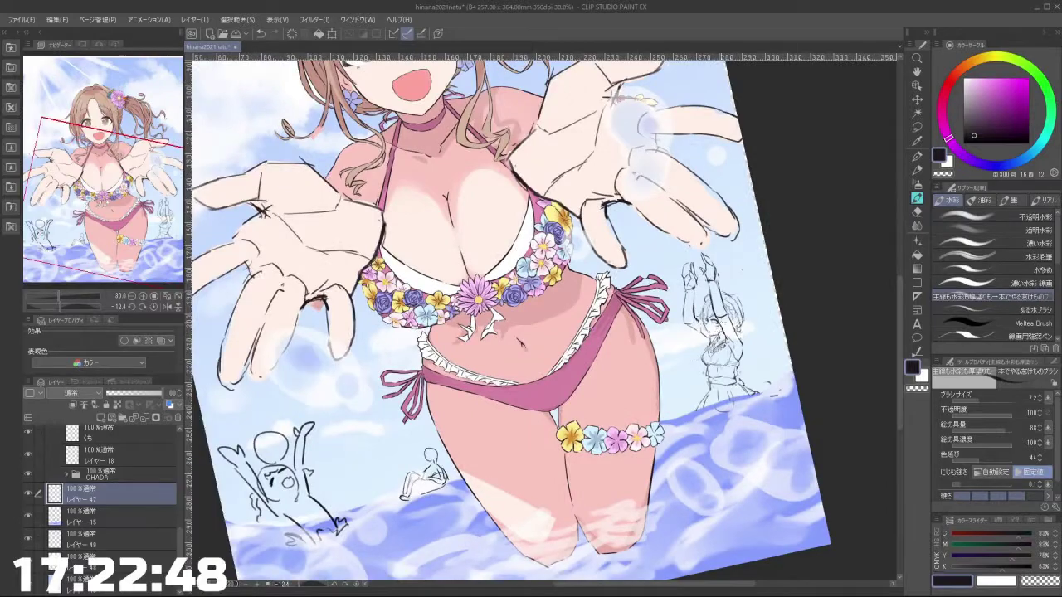
pyautogui.moveTo(727, 311); pyautogui.dragTo(764, 318)
pyautogui.scroll(2, 317, 374)
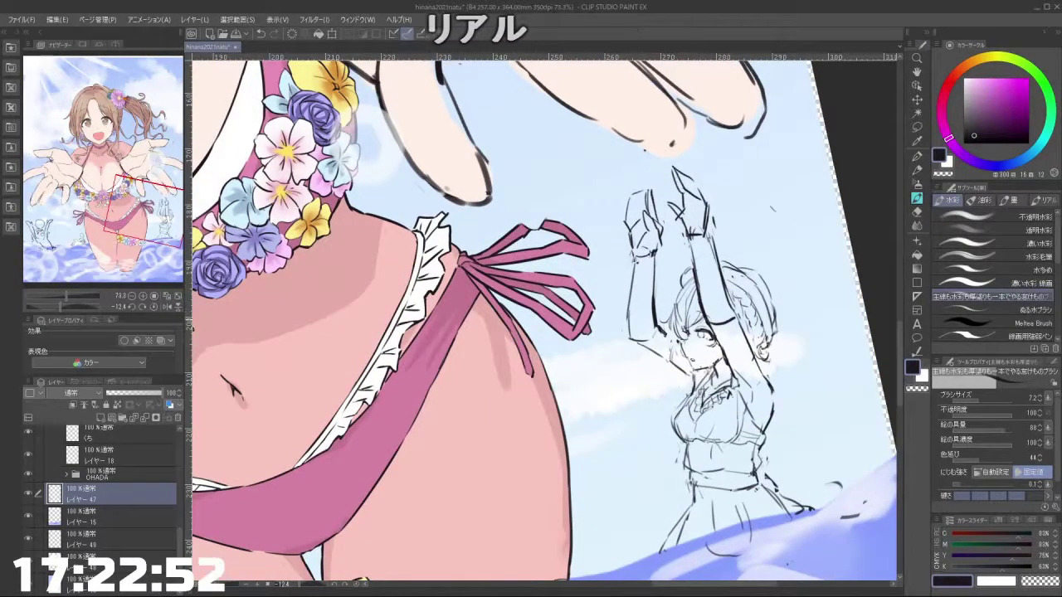
pyautogui.scroll(-2, 706, 310)
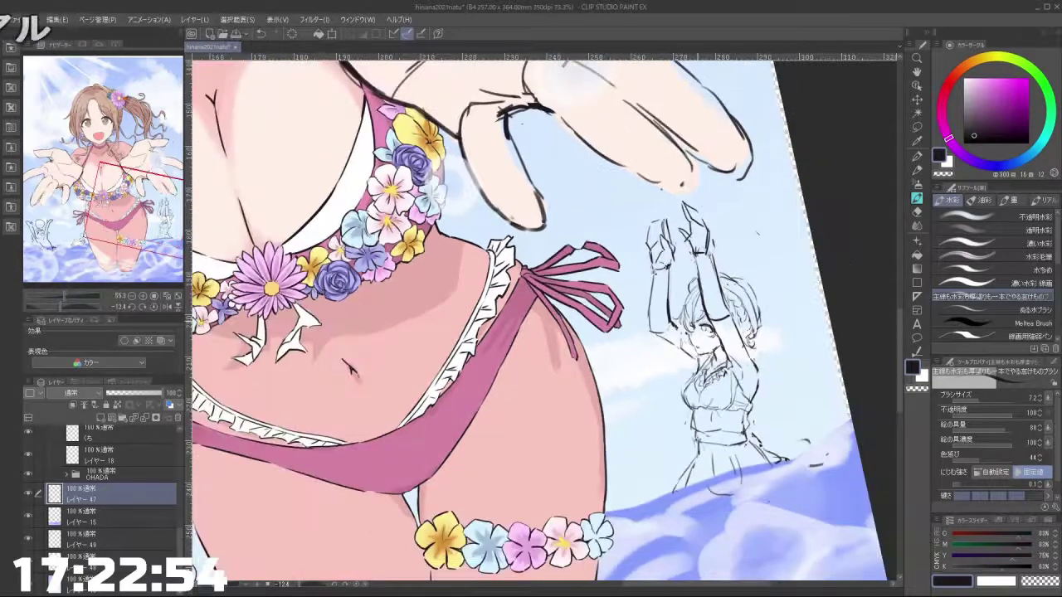
pyautogui.scroll(6, 669, 286)
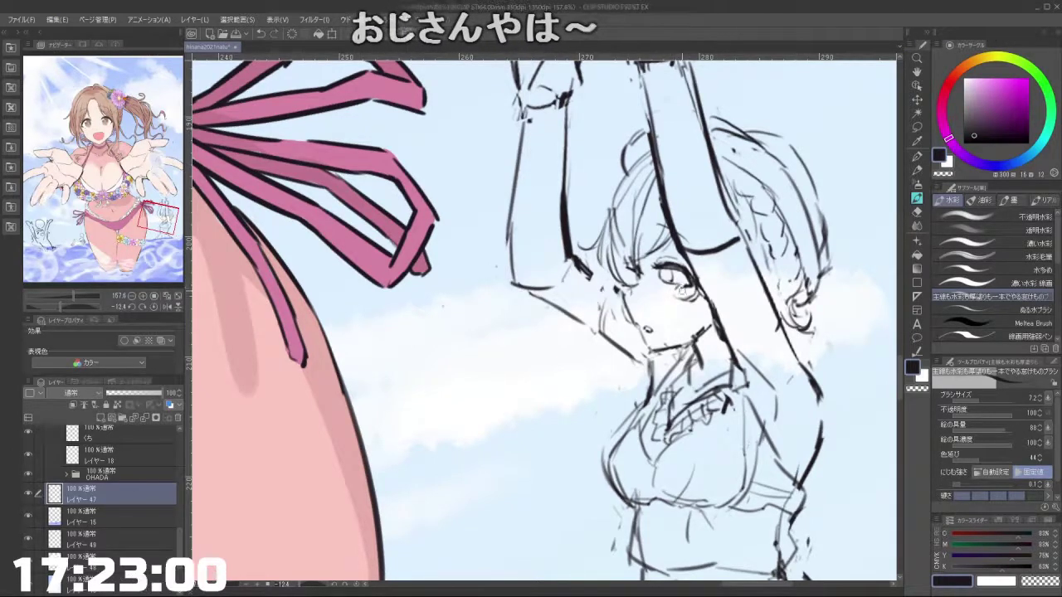
pyautogui.scroll(-4, 711, 342)
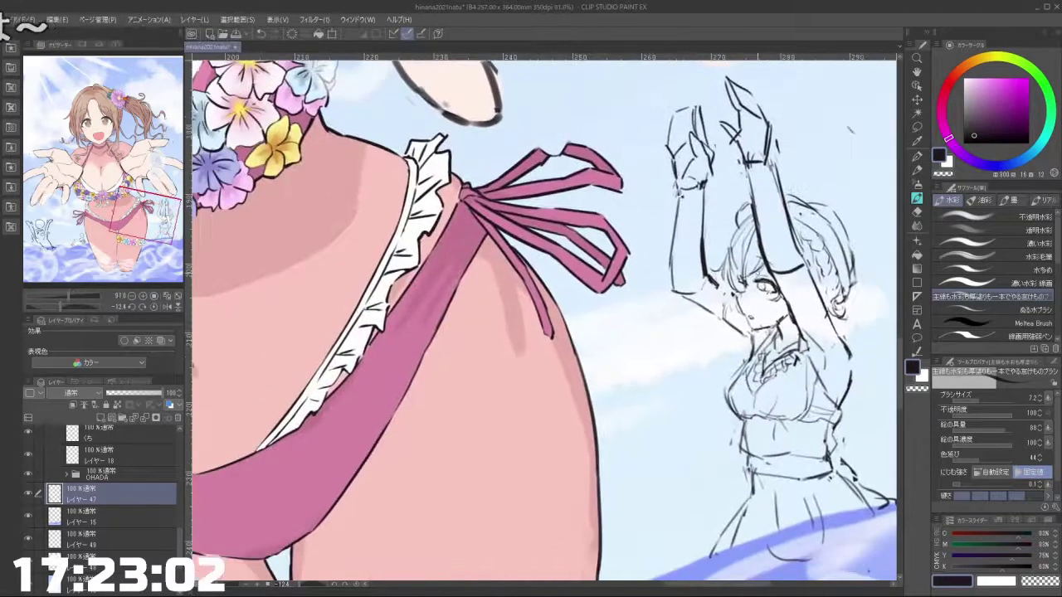
pyautogui.scroll(2, 704, 249)
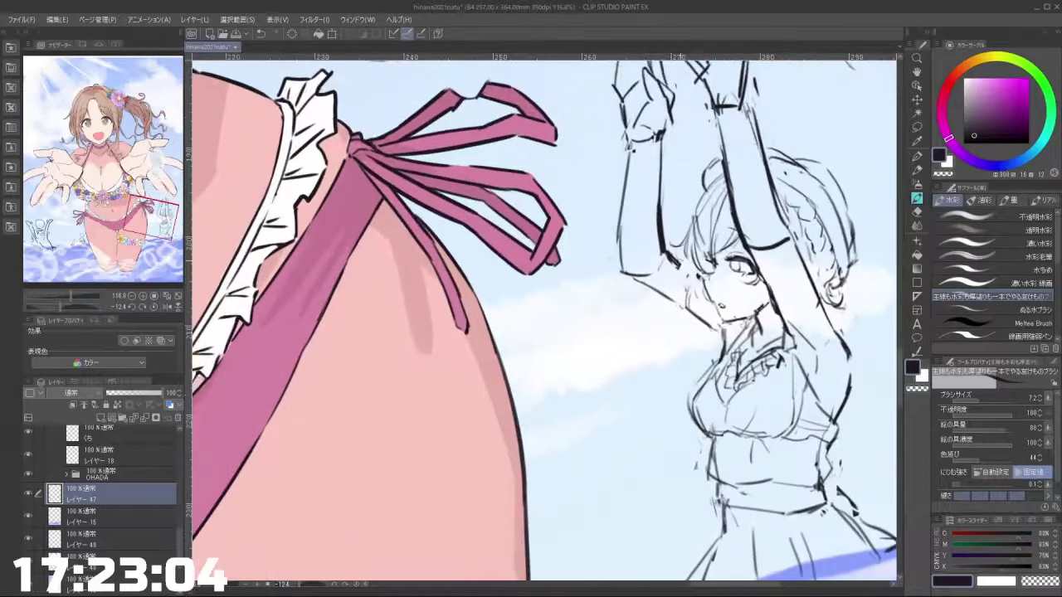
# Step: Clean up and redraw the inner outline of the figure's raised arm farther from the hair bun, joining it at the elbow beside the fringe
pyautogui.moveTo(660, 390); pyautogui.dragTo(644, 412)
pyautogui.press('c')
pyautogui.moveTo(680, 229); pyautogui.dragTo(673, 280)
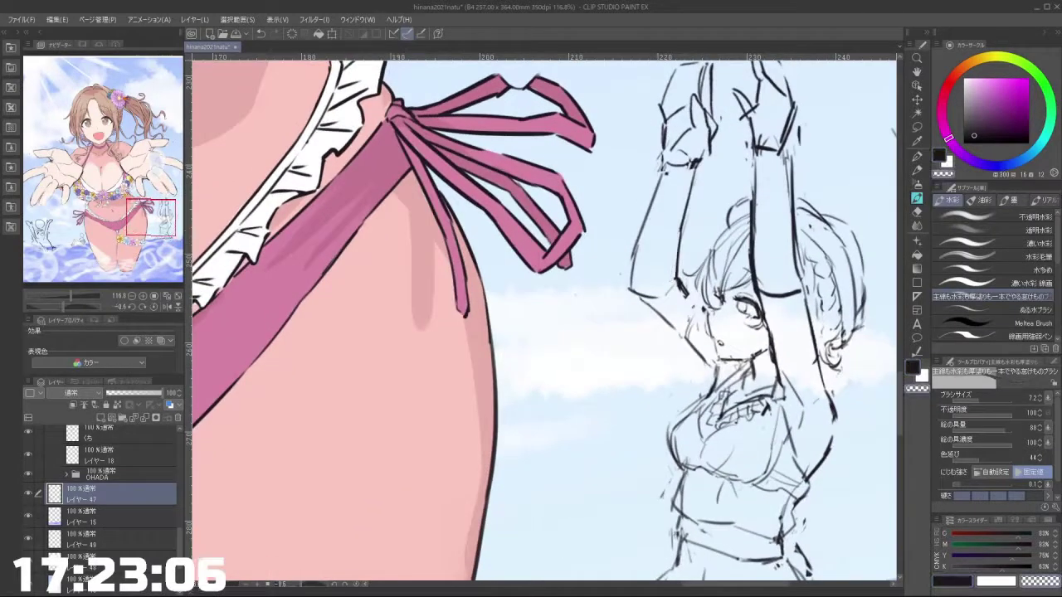
pyautogui.hotkey('ctrl', 'z')
pyautogui.press('c')
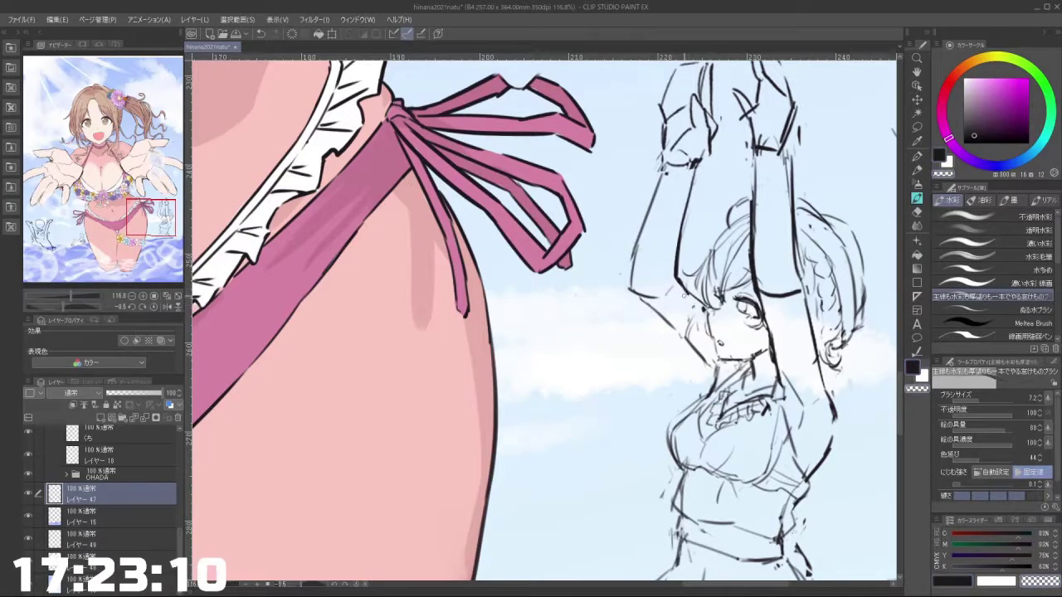
# Step: Refine the figure's face contour below the fringe beside the eye and nose, erasing the stray and overly heavy line parts
pyautogui.moveTo(709, 317)
pyautogui.mouseDown()
pyautogui.moveTo(712, 329)
pyautogui.moveTo(720, 310)
pyautogui.mouseUp()
pyautogui.press('c')
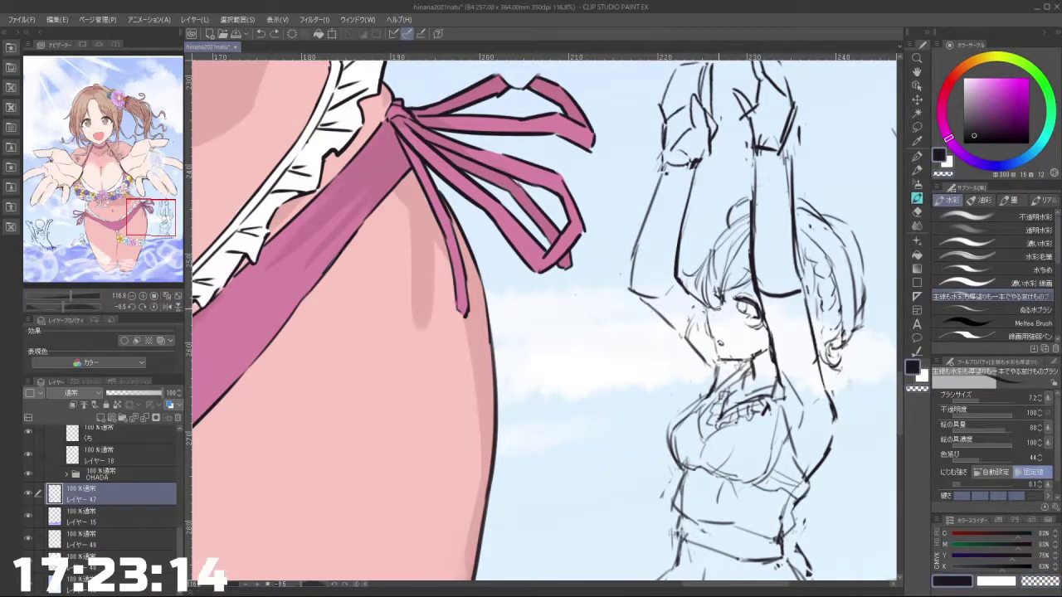
pyautogui.moveTo(711, 315); pyautogui.dragTo(710, 340)
pyautogui.press('c')
pyautogui.press('c')
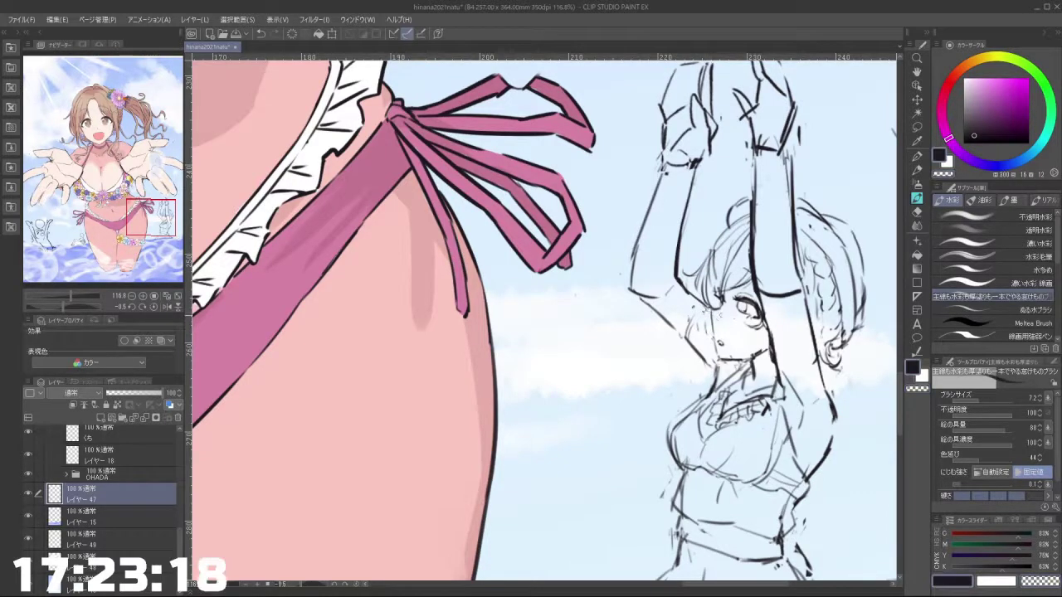
pyautogui.scroll(-4, 758, 336)
pyautogui.scroll(6, 758, 335)
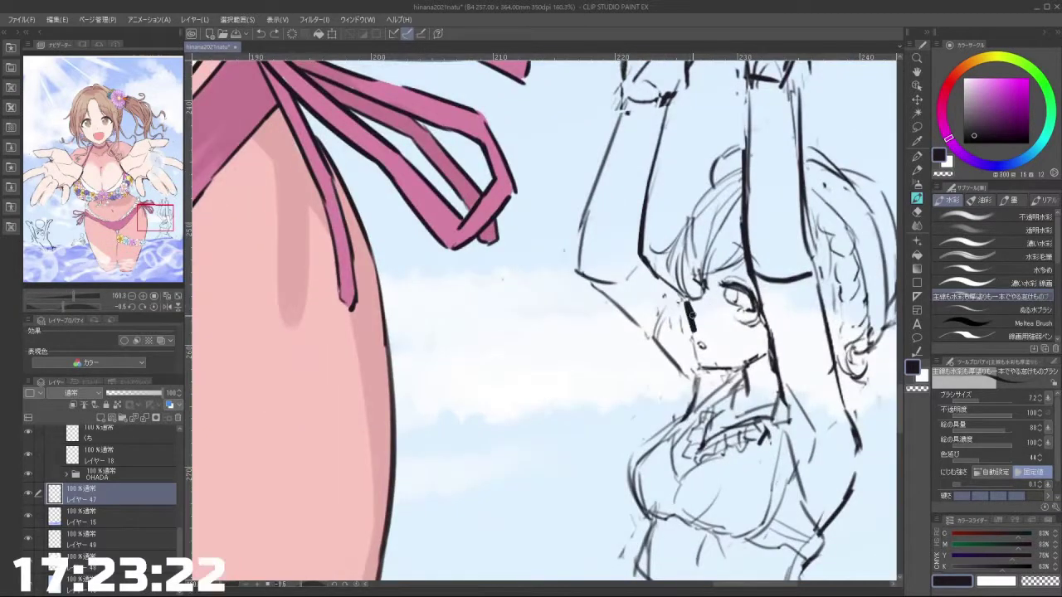
pyautogui.press('c')
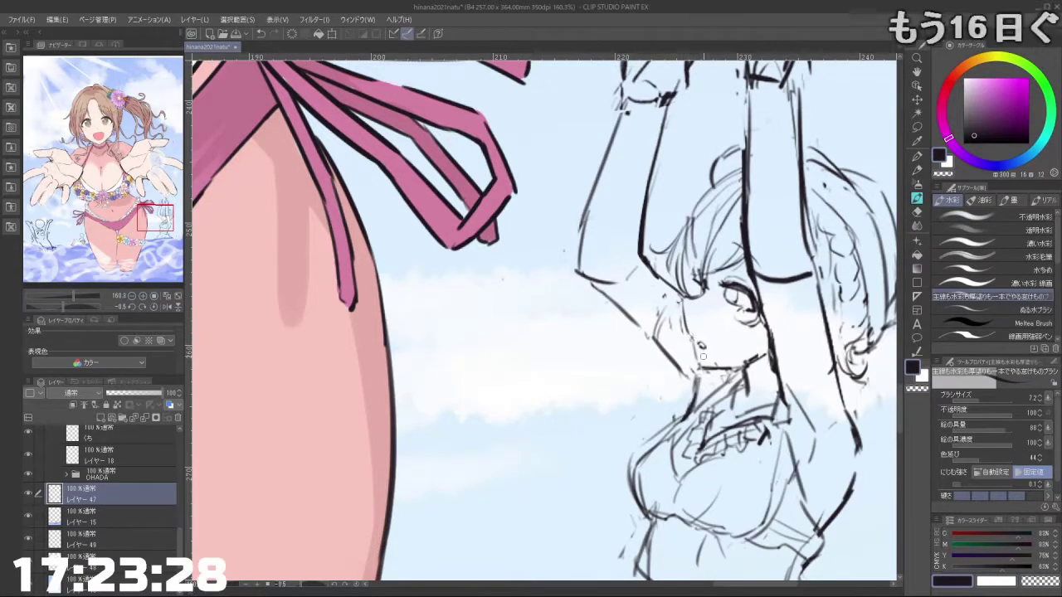
# Step: Review the whole illustration's composition, comparing the background figures with the main character's pose, hands and the waterline
pyautogui.scroll(-5, 730, 274)
pyautogui.scroll(-4, 548, 298)
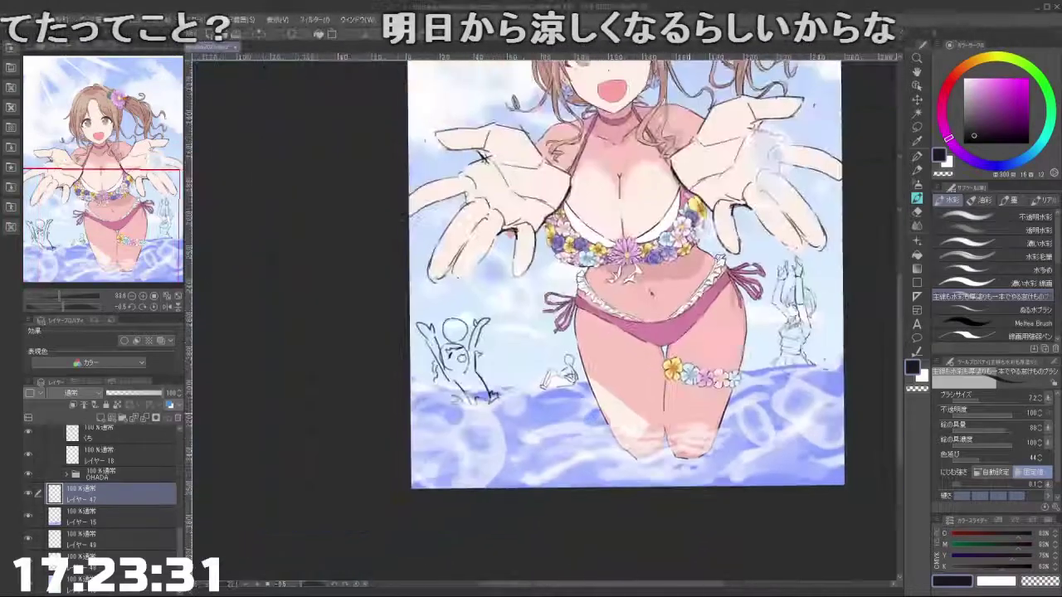
pyautogui.moveTo(609, 248); pyautogui.dragTo(546, 313)
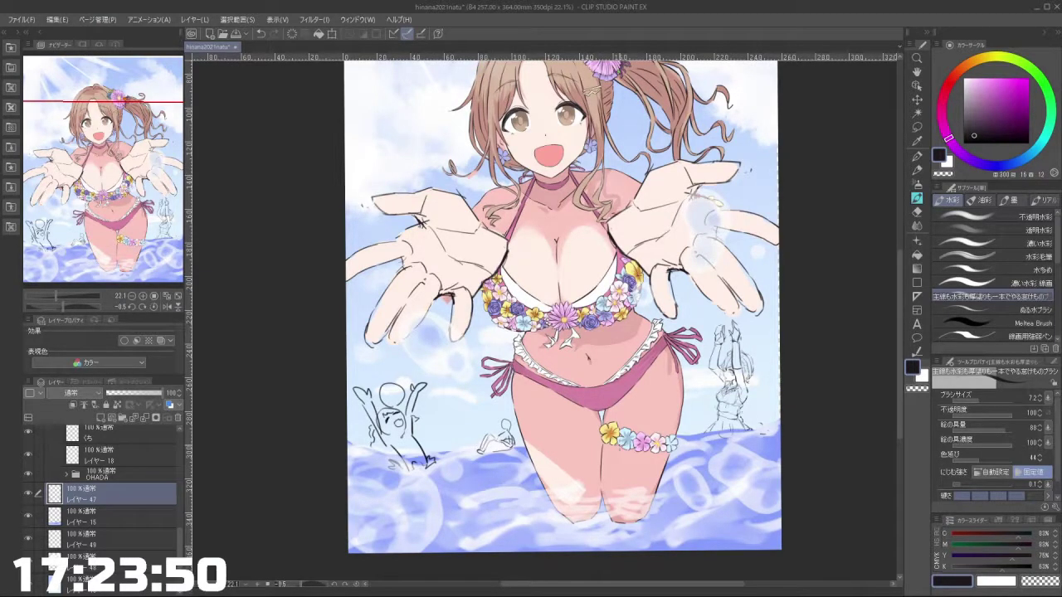
pyautogui.scroll(-5, 781, 256)
pyautogui.moveTo(780, 257); pyautogui.dragTo(670, 230)
pyautogui.scroll(3, 643, 244)
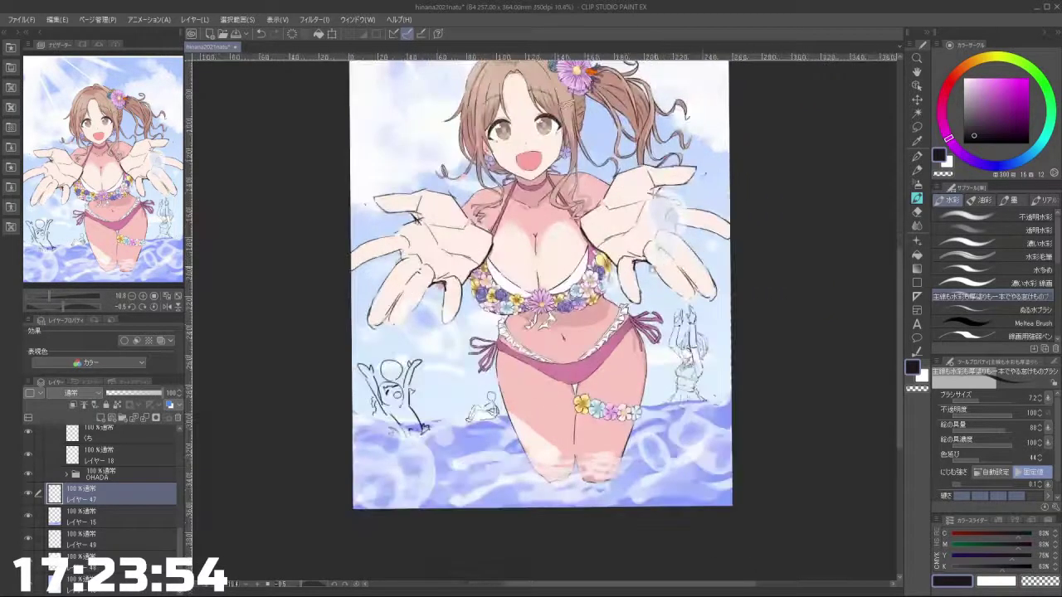
pyautogui.moveTo(616, 294); pyautogui.dragTo(684, 320)
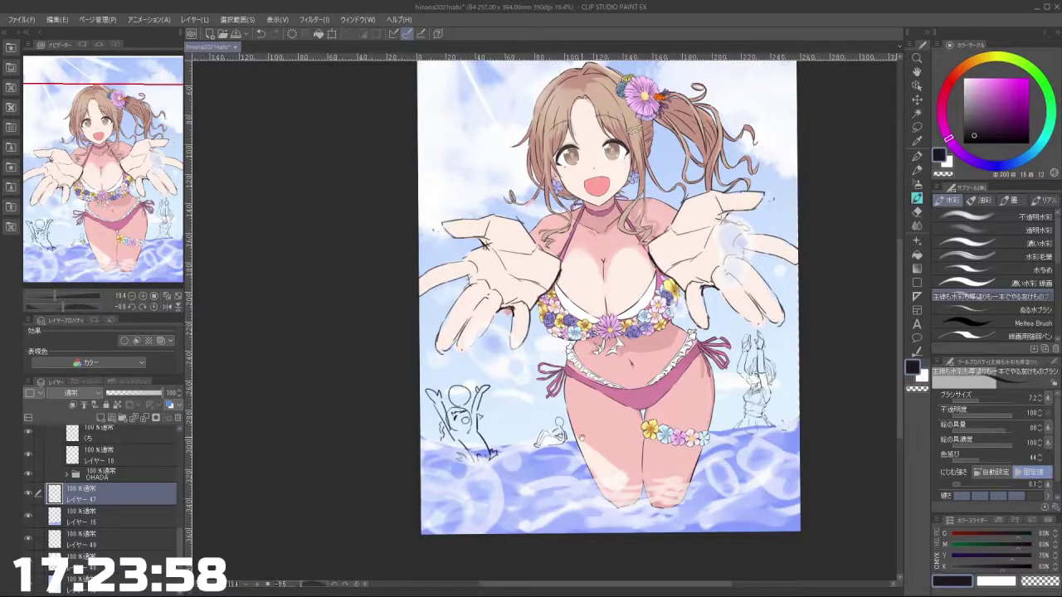
pyautogui.moveTo(771, 302); pyautogui.dragTo(749, 314)
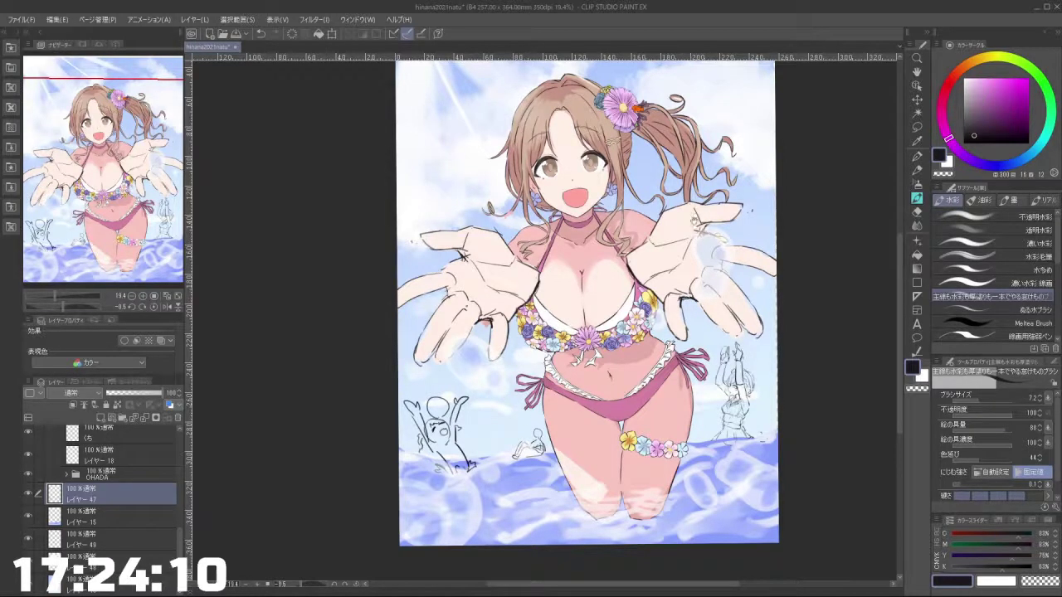
pyautogui.moveTo(695, 221); pyautogui.dragTo(696, 262)
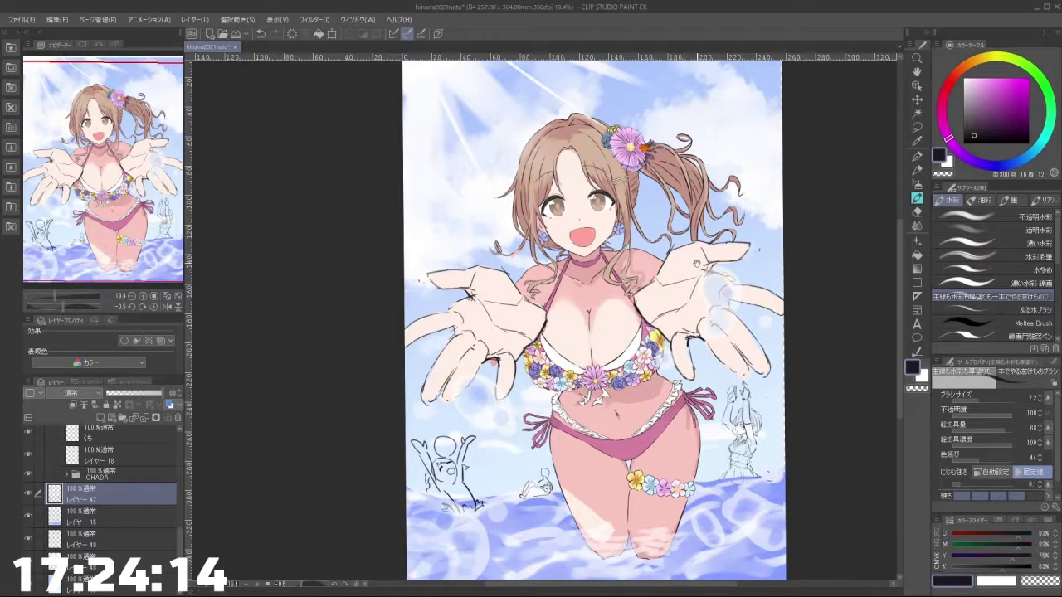
pyautogui.moveTo(683, 317); pyautogui.dragTo(695, 203)
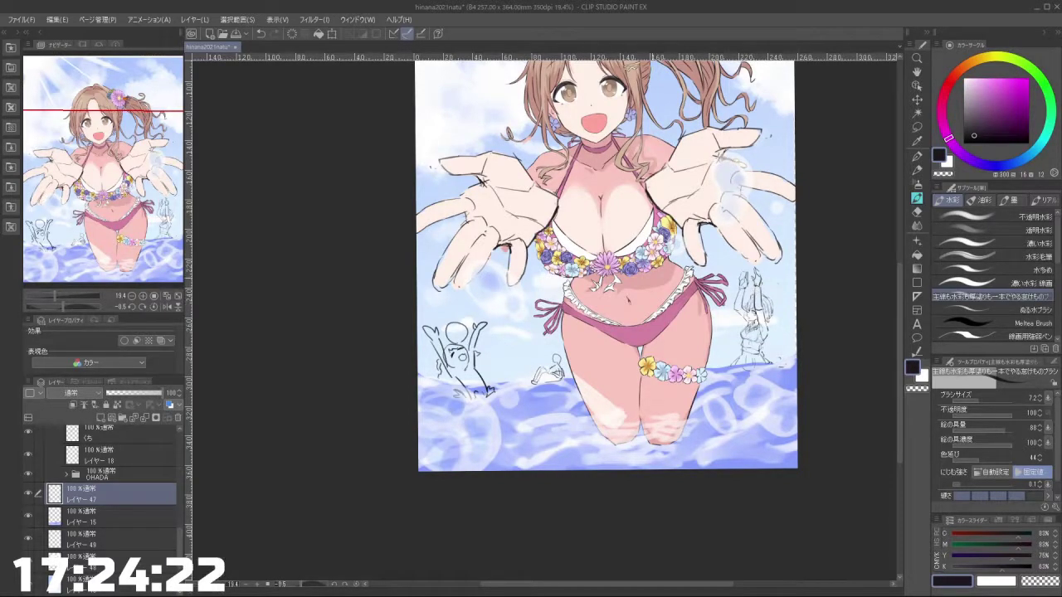
pyautogui.moveTo(553, 259)
pyautogui.mouseDown()
pyautogui.moveTo(626, 323)
pyautogui.moveTo(612, 337)
pyautogui.moveTo(580, 327)
pyautogui.mouseUp()
pyautogui.moveTo(731, 134); pyautogui.dragTo(601, 363)
pyautogui.scroll(-2, 601, 364)
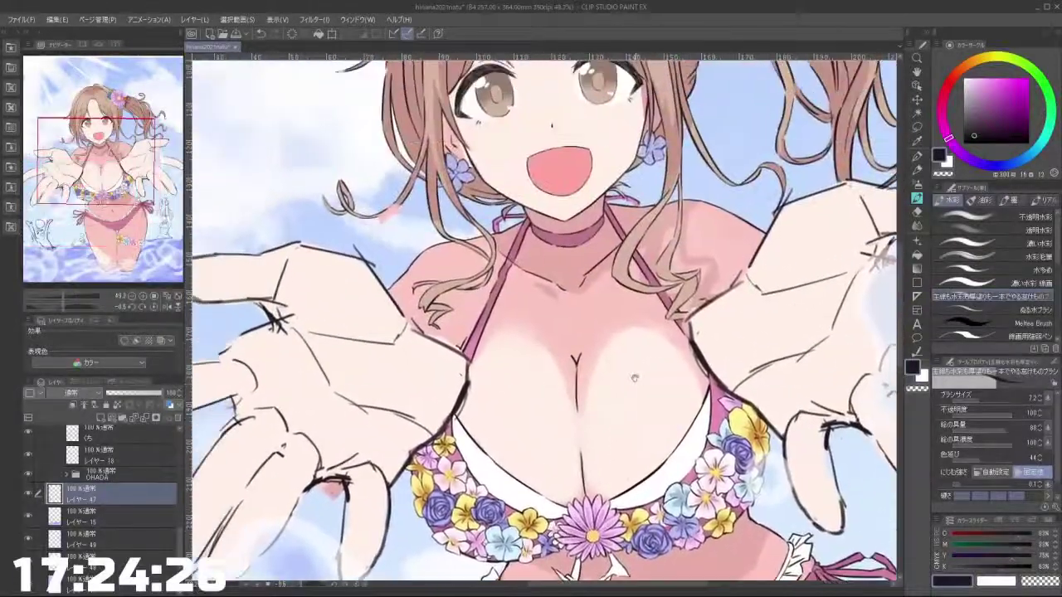
pyautogui.scroll(-2, 671, 291)
pyautogui.moveTo(717, 245); pyautogui.dragTo(720, 274)
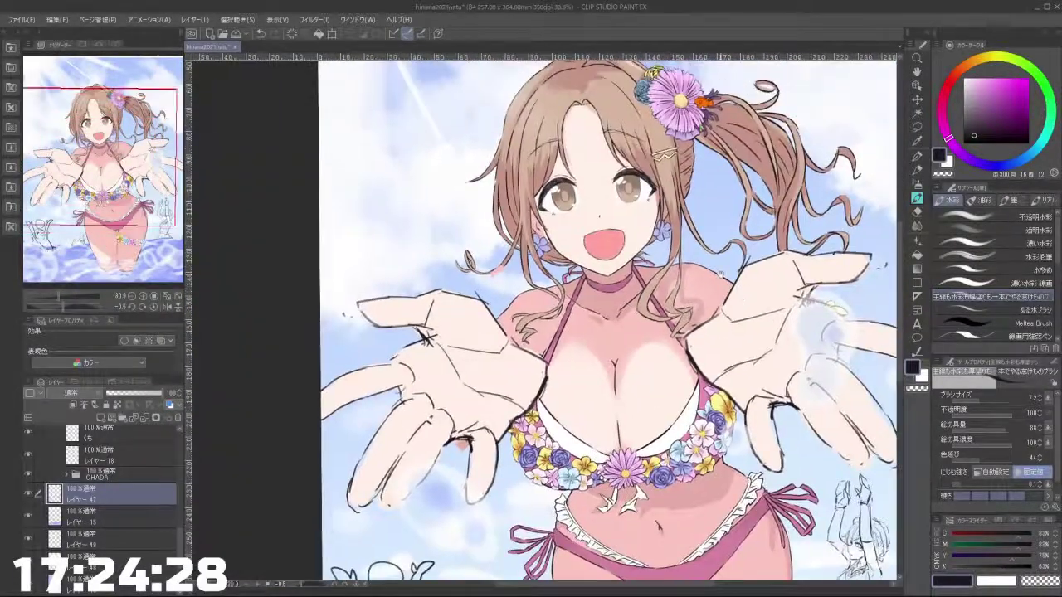
pyautogui.moveTo(598, 359); pyautogui.dragTo(471, 127)
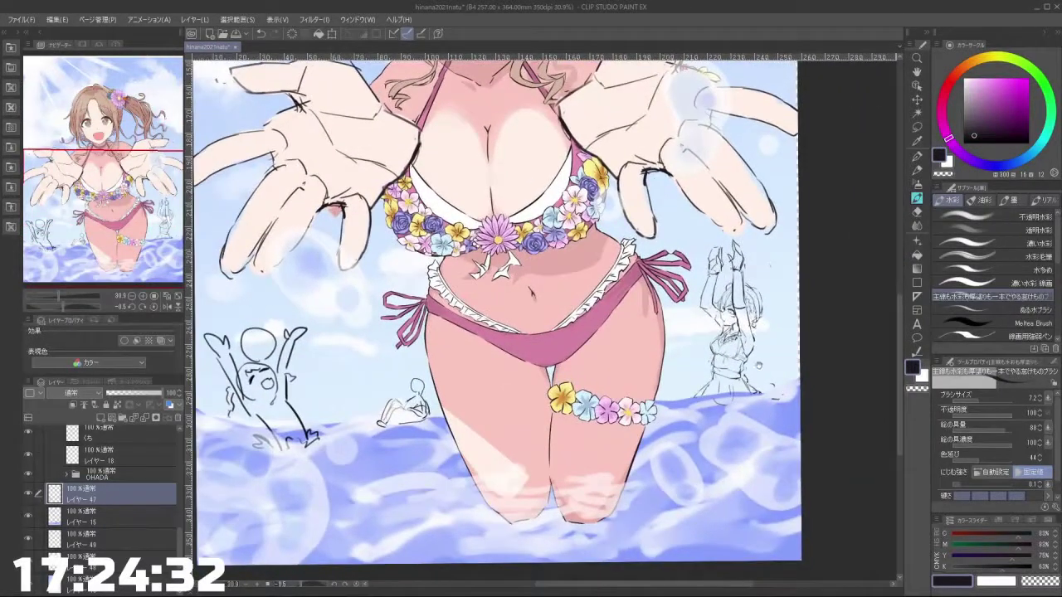
# Step: Lasso the raised-arms figure's midriff lines, rotate them slightly at 100% scale, and apply the transformation
pyautogui.moveTo(746, 364); pyautogui.dragTo(830, 362)
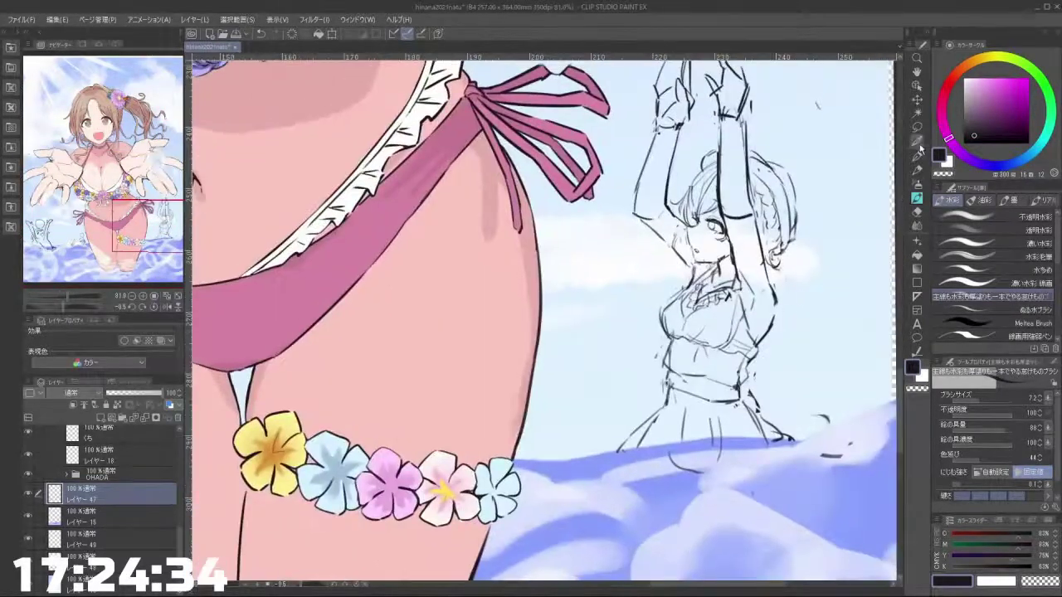
pyautogui.click(917, 127)
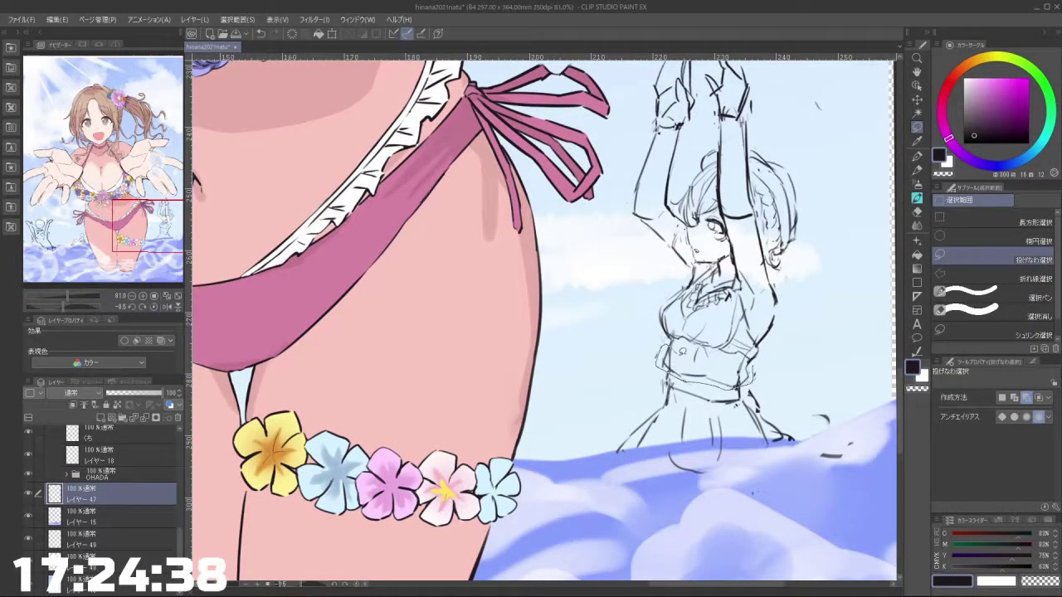
pyautogui.moveTo(677, 358)
pyautogui.mouseDown()
pyautogui.moveTo(751, 361)
pyautogui.moveTo(746, 386)
pyautogui.mouseUp()
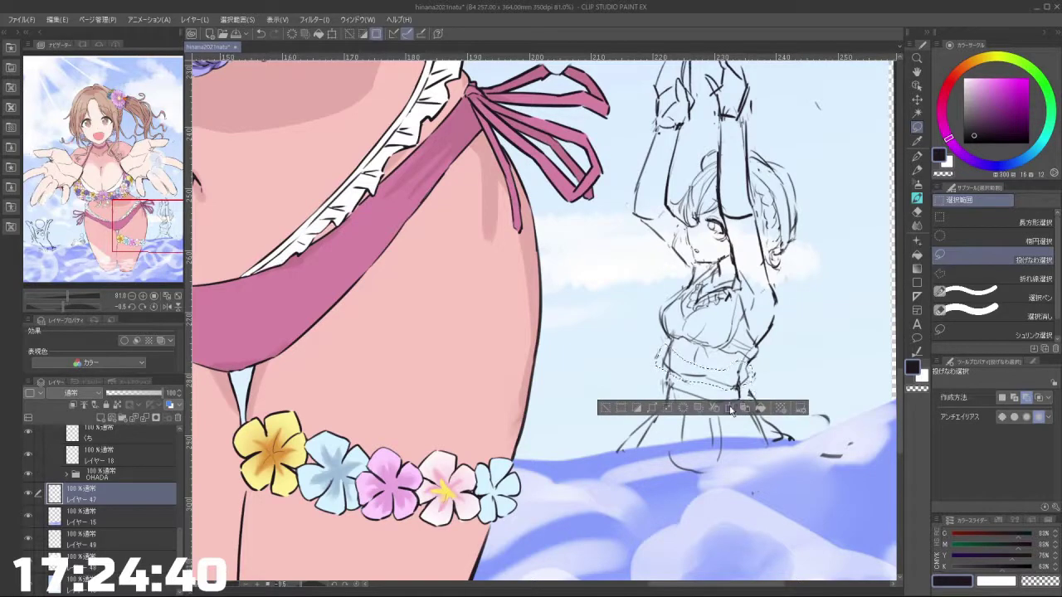
pyautogui.hotkey('ctrl', 't')
pyautogui.moveTo(769, 352); pyautogui.dragTo(763, 375)
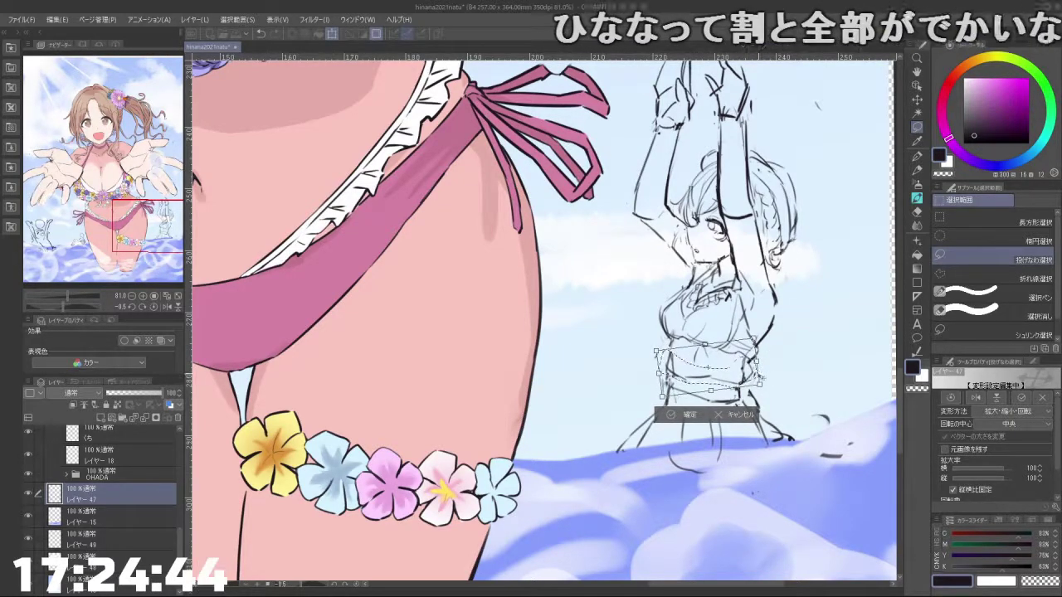
pyautogui.click(688, 415)
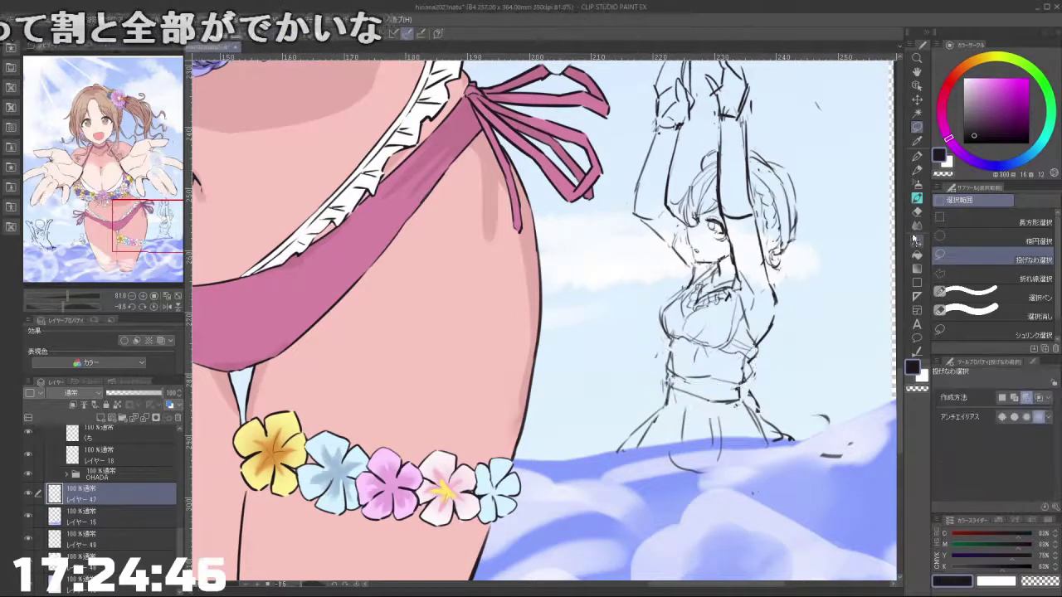
# Step: Erase and redraw with the brush the figure's waist contour where the midriff meets the skirt, on the main character's side
pyautogui.click(916, 200)
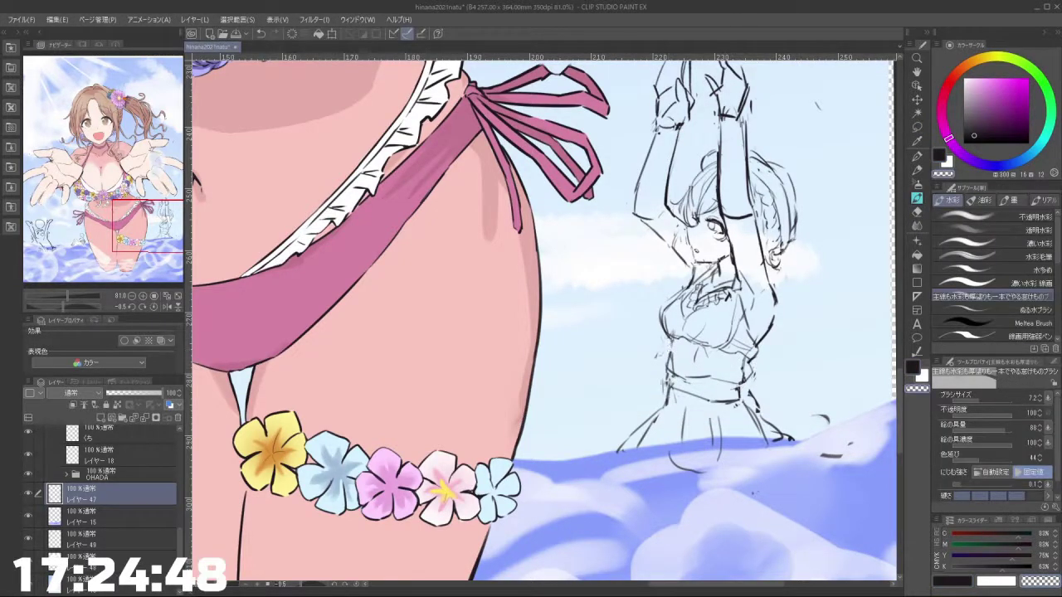
pyautogui.press('c')
pyautogui.hotkey('ctrl', 'z')
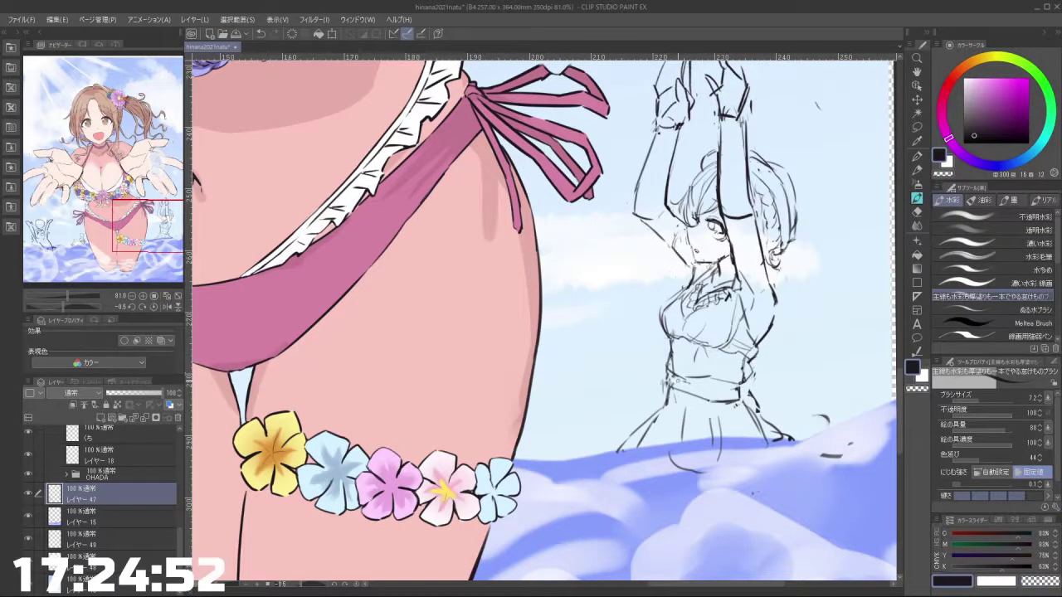
pyautogui.press('c')
pyautogui.press('c')
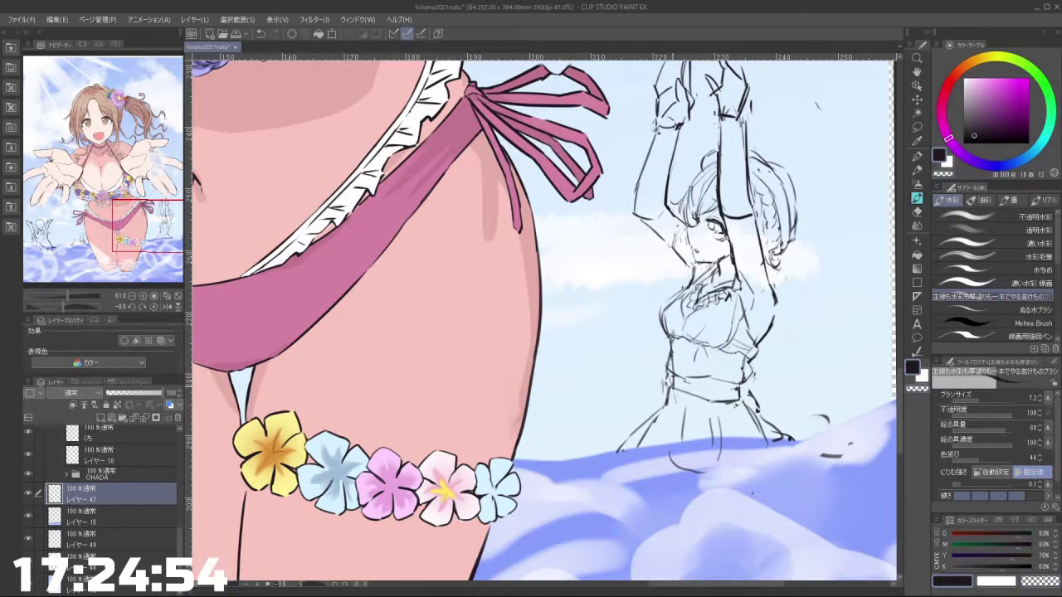
pyautogui.press('c')
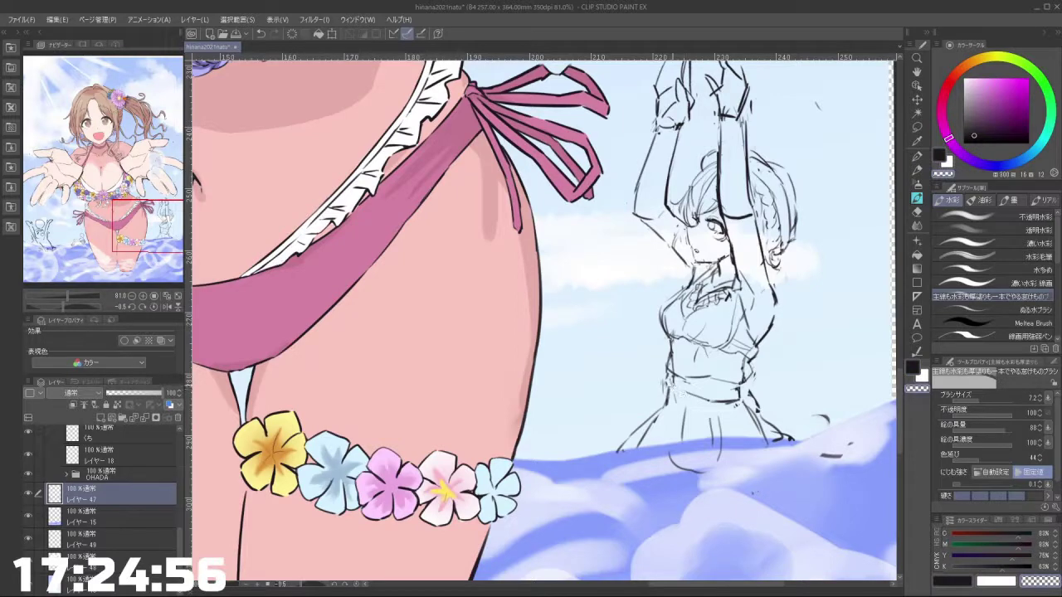
# Step: Redraw the skirt's waistband corner and its outer edge down to the waterline on the main character's side
pyautogui.press('c')
pyautogui.moveTo(668, 382); pyautogui.dragTo(687, 393)
pyautogui.moveTo(665, 402); pyautogui.dragTo(639, 451)
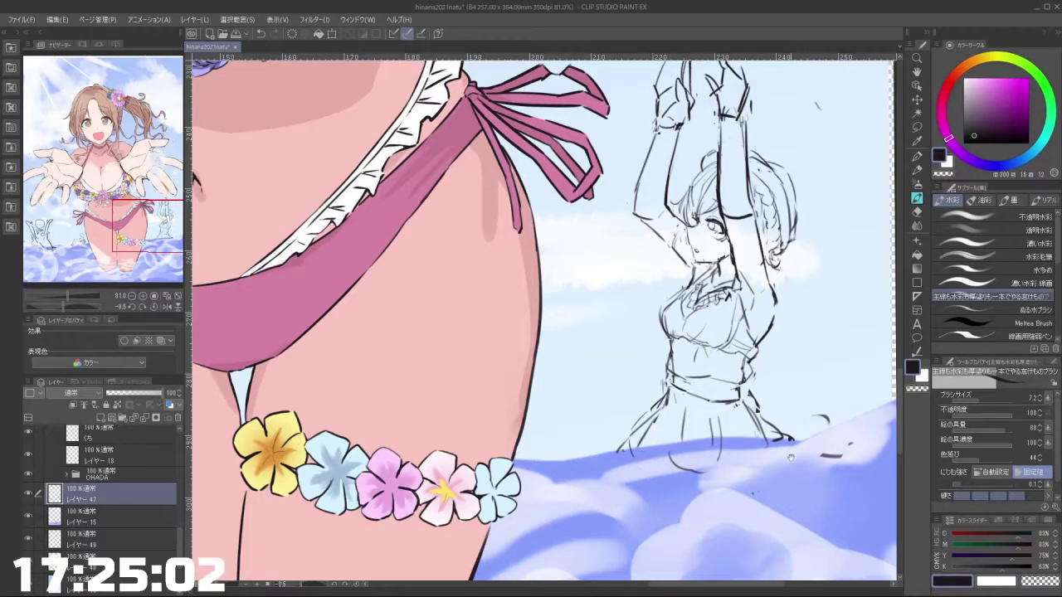
pyautogui.moveTo(790, 458); pyautogui.dragTo(587, 508)
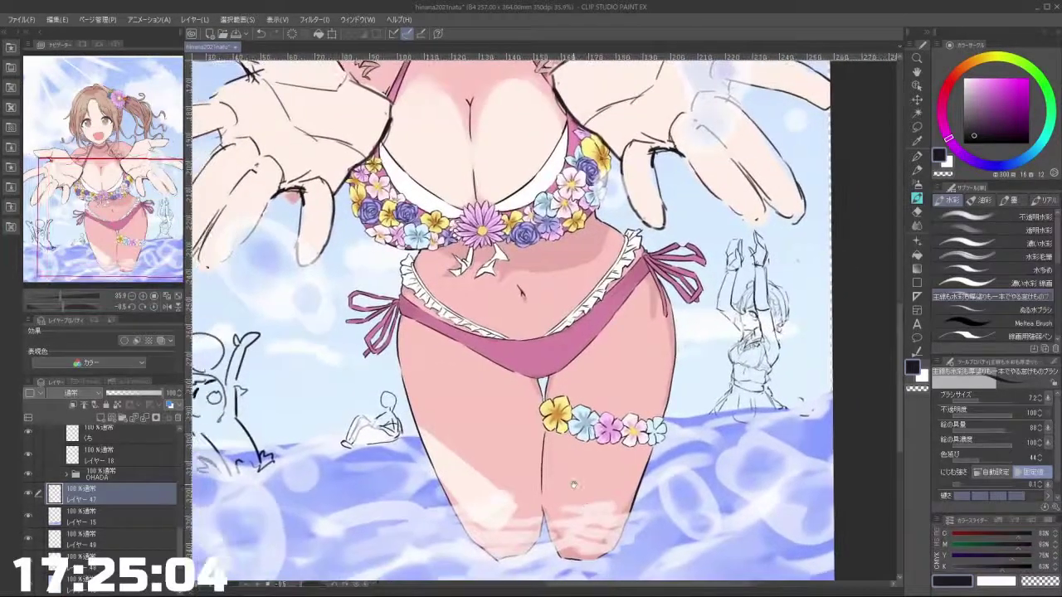
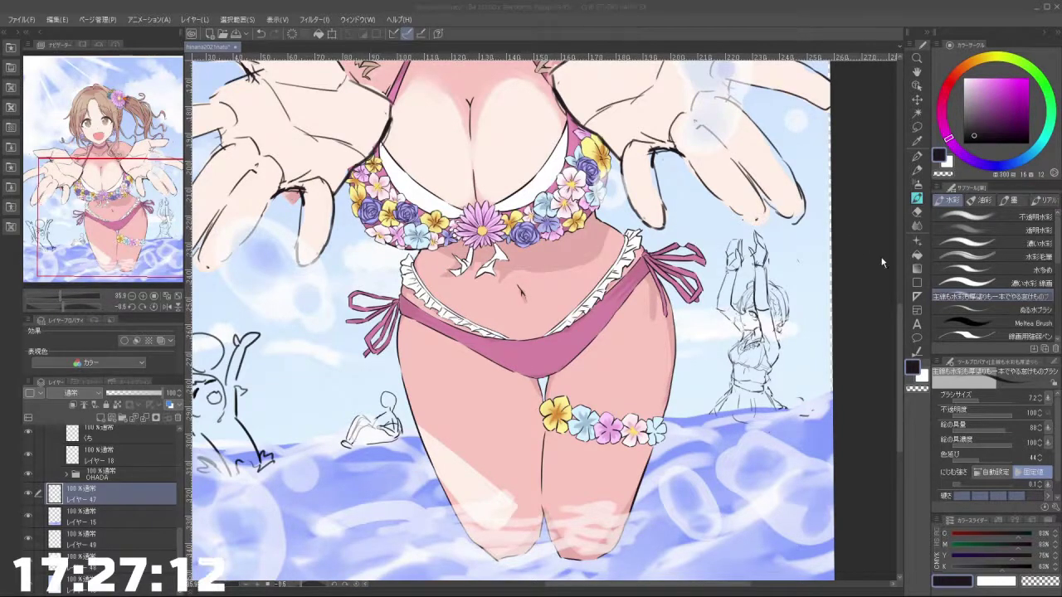
# Step: Compare the background figures on both sides with the main character and the waterline, at several zoom levels and canvas rotations
pyautogui.moveTo(899, 314); pyautogui.dragTo(899, 306)
pyautogui.scroll(-4, 829, 270)
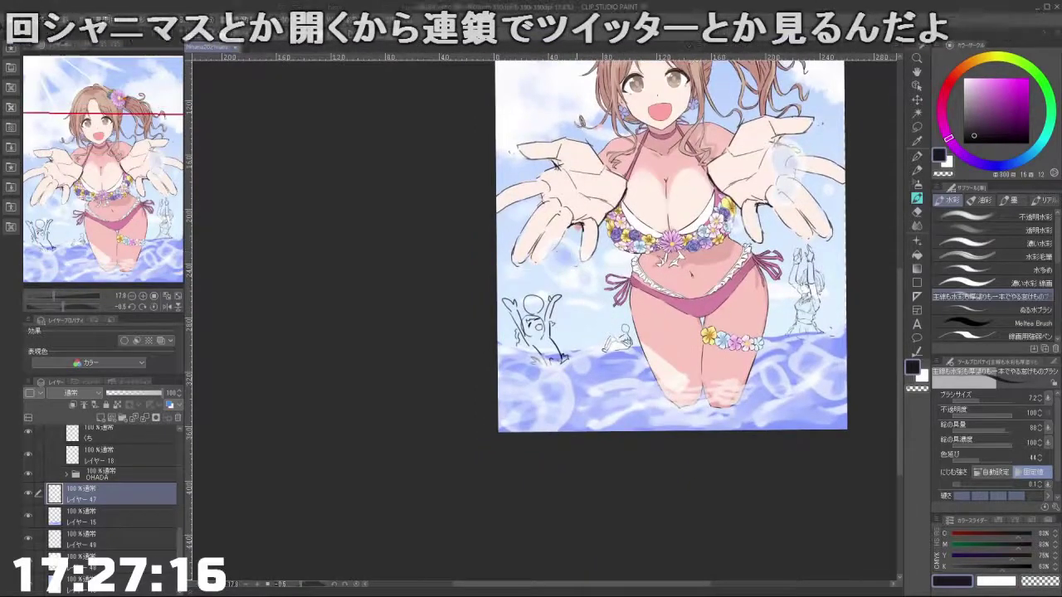
pyautogui.scroll(3, 581, 278)
pyautogui.moveTo(580, 278); pyautogui.dragTo(597, 240)
pyautogui.scroll(2, 572, 294)
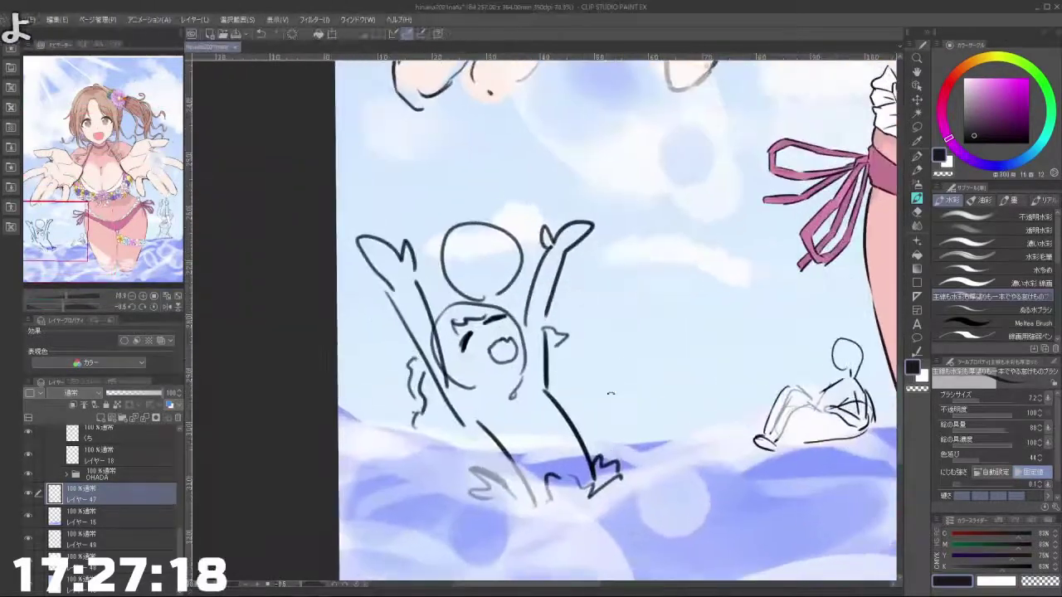
pyautogui.moveTo(611, 379)
pyautogui.mouseDown()
pyautogui.moveTo(626, 288)
pyautogui.moveTo(614, 266)
pyautogui.moveTo(628, 347)
pyautogui.moveTo(599, 389)
pyautogui.mouseUp()
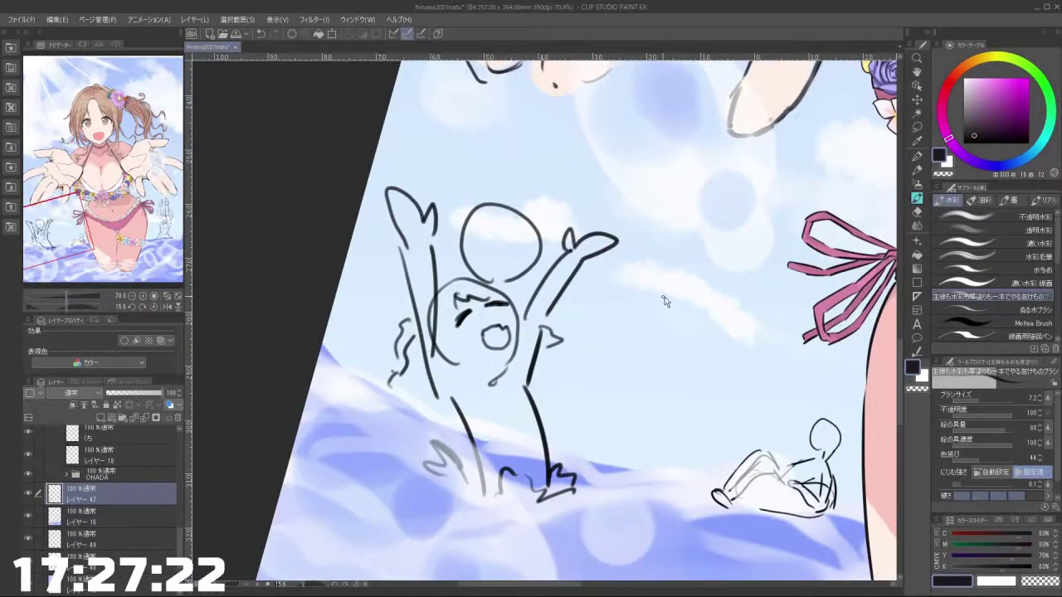
pyautogui.scroll(-6, 666, 301)
pyautogui.moveTo(892, 306); pyautogui.dragTo(660, 377)
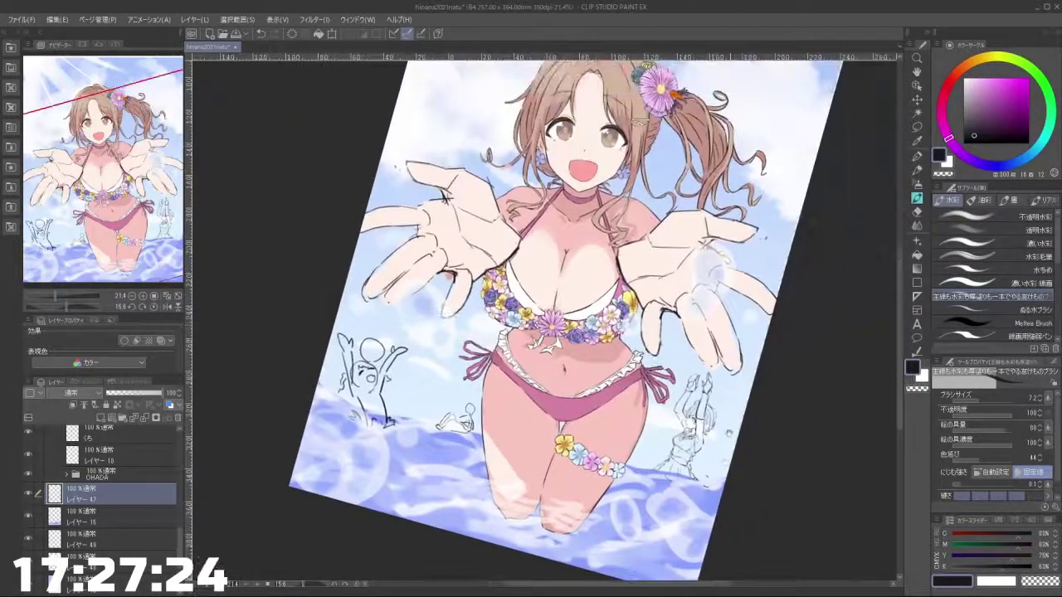
pyautogui.moveTo(720, 464); pyautogui.dragTo(717, 352)
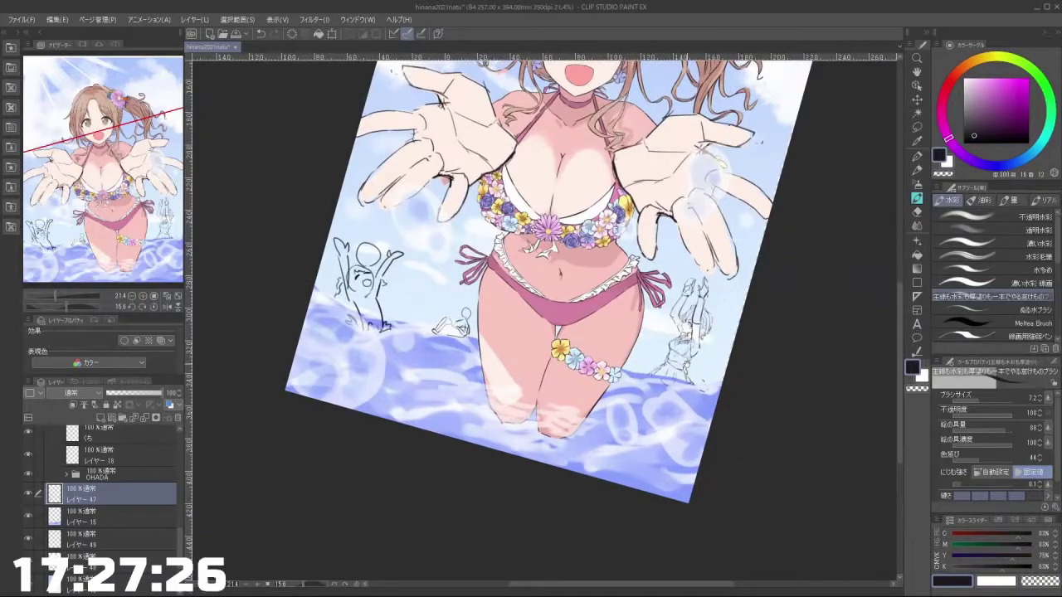
pyautogui.moveTo(708, 449); pyautogui.dragTo(735, 396)
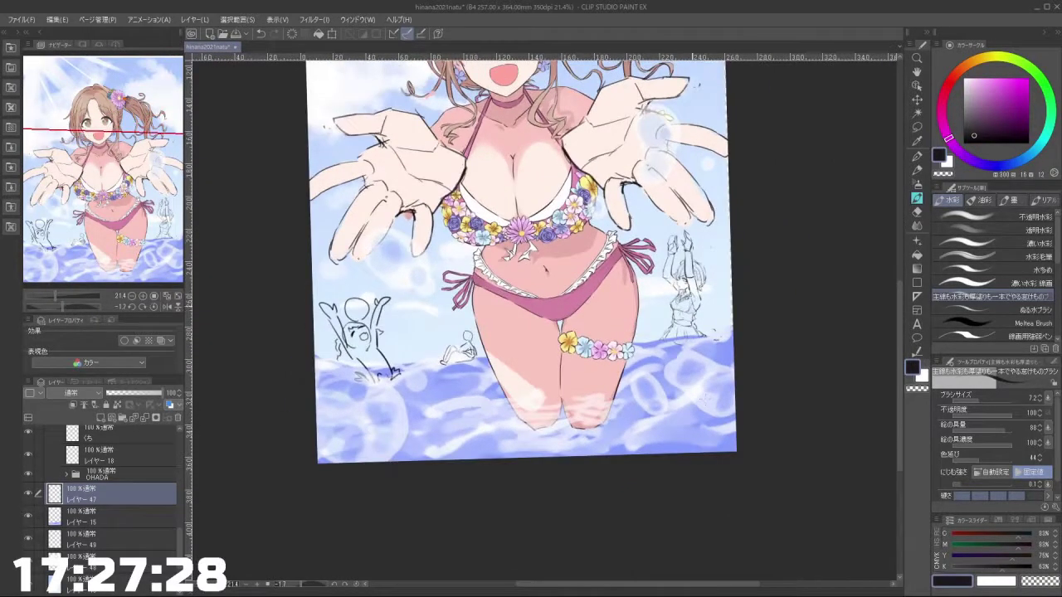
pyautogui.scroll(6, 685, 320)
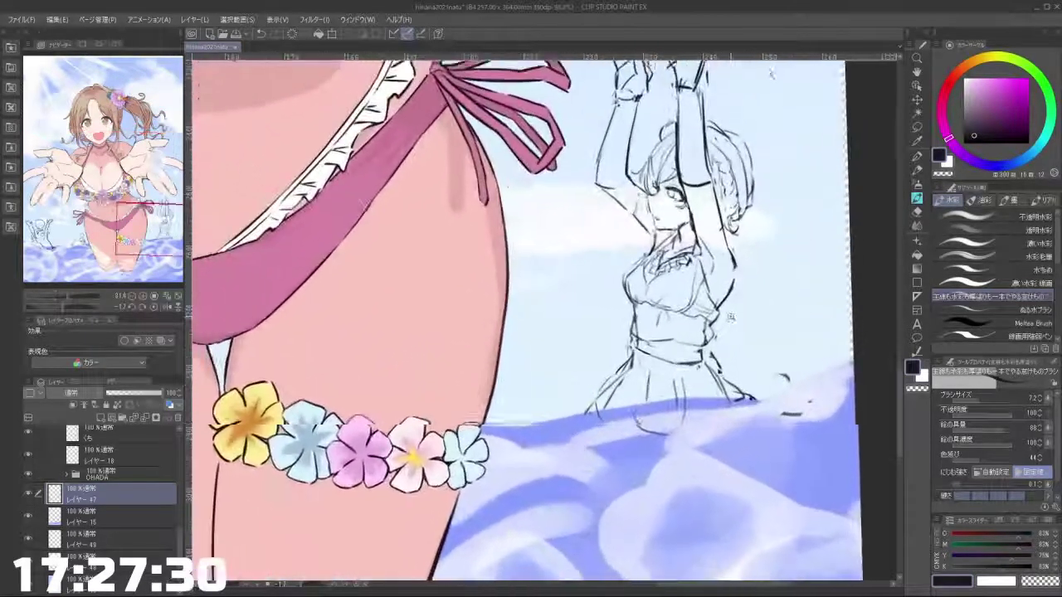
pyautogui.scroll(-5, 730, 316)
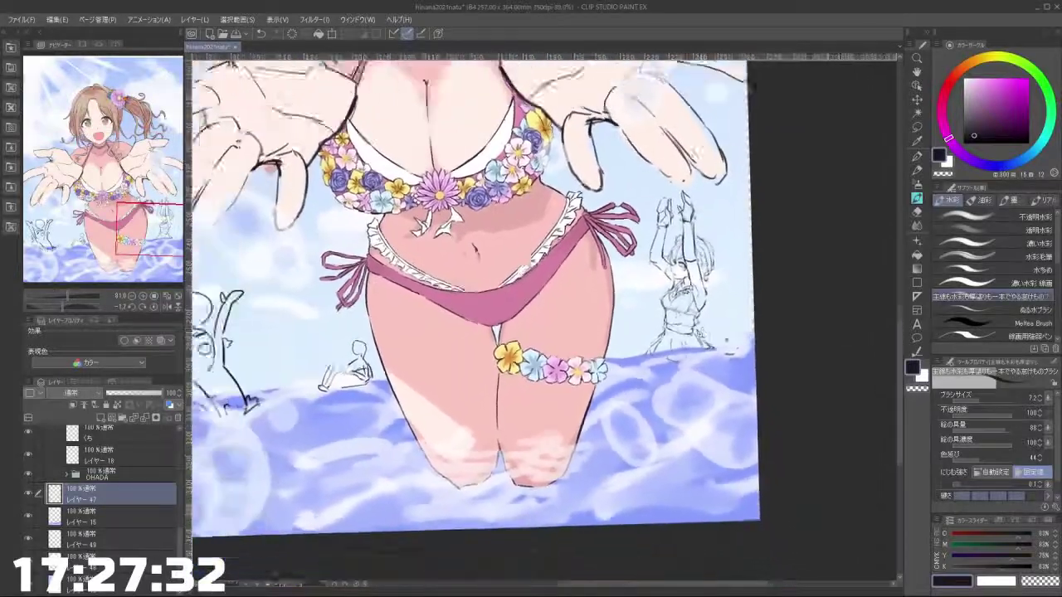
pyautogui.scroll(-3, 723, 327)
pyautogui.scroll(5, 722, 321)
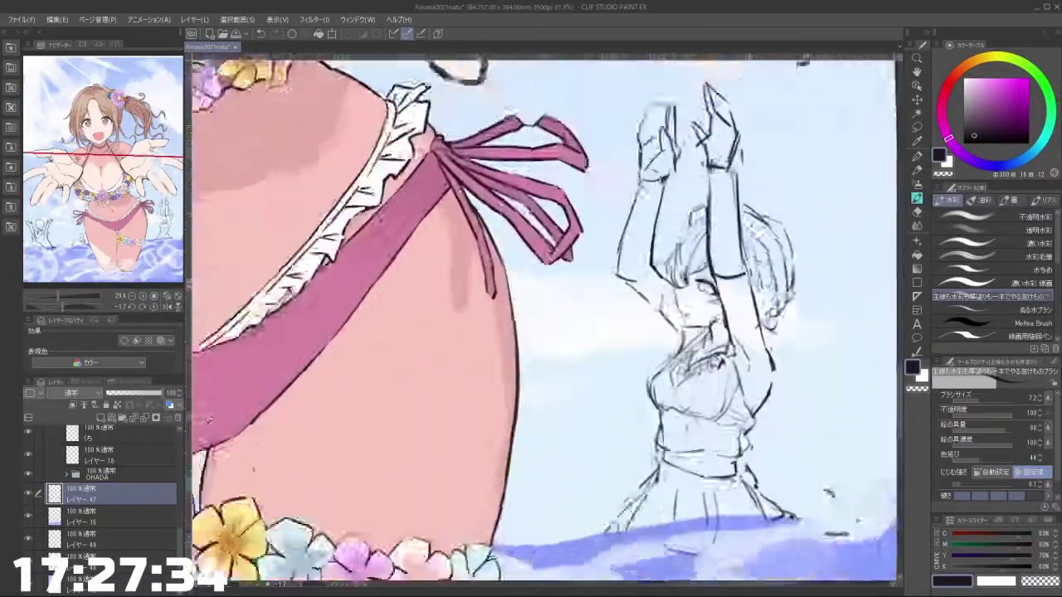
pyautogui.scroll(-5, 714, 307)
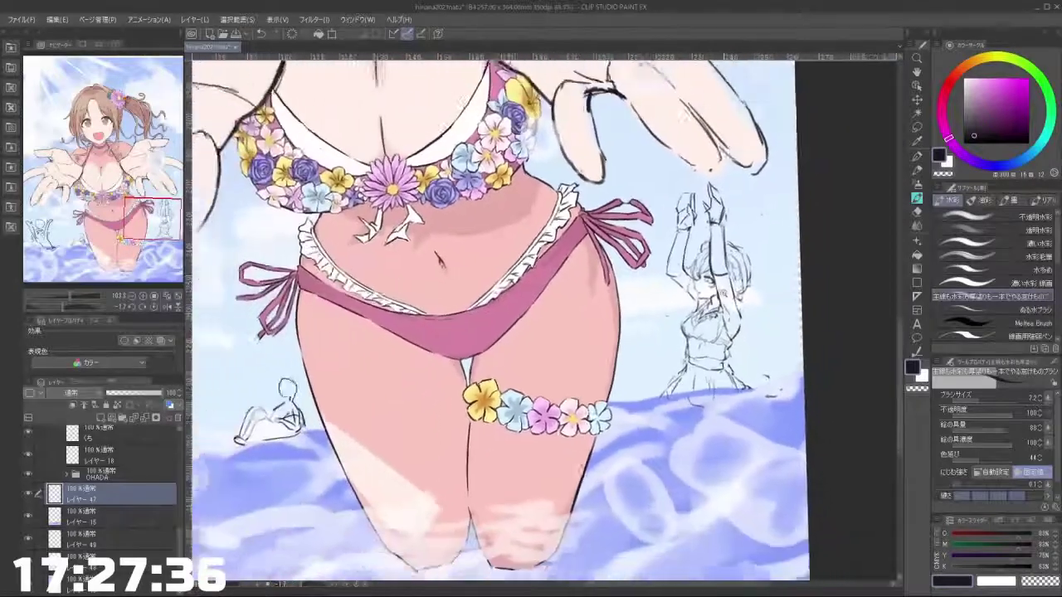
pyautogui.scroll(-1, 722, 296)
pyautogui.moveTo(454, 393); pyautogui.dragTo(587, 344)
pyautogui.moveTo(486, 287); pyautogui.dragTo(606, 247)
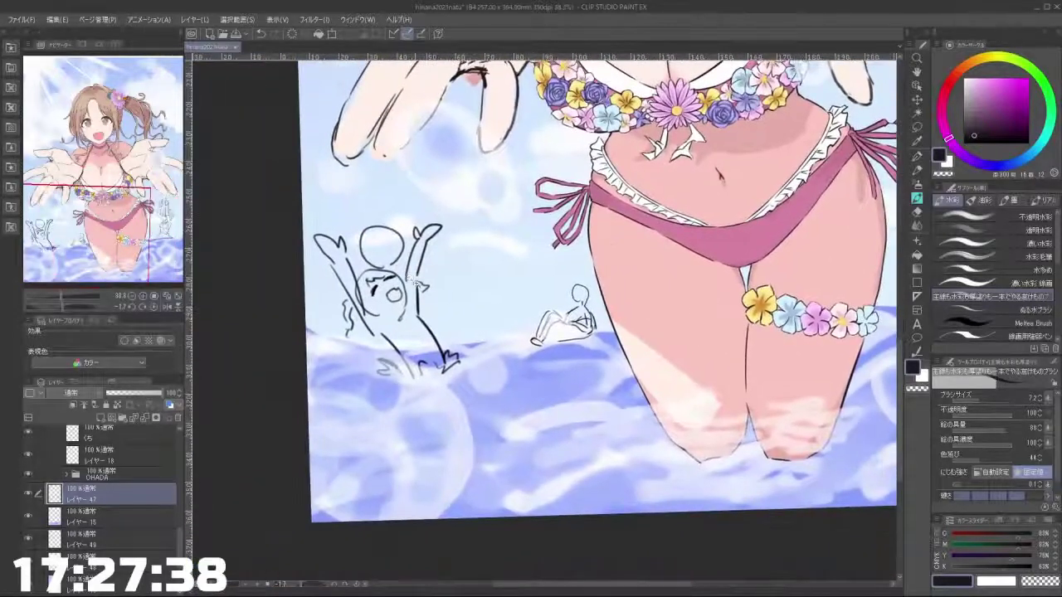
pyautogui.scroll(5, 422, 285)
pyautogui.moveTo(413, 427)
pyautogui.mouseDown()
pyautogui.moveTo(385, 380)
pyautogui.moveTo(468, 412)
pyautogui.mouseUp()
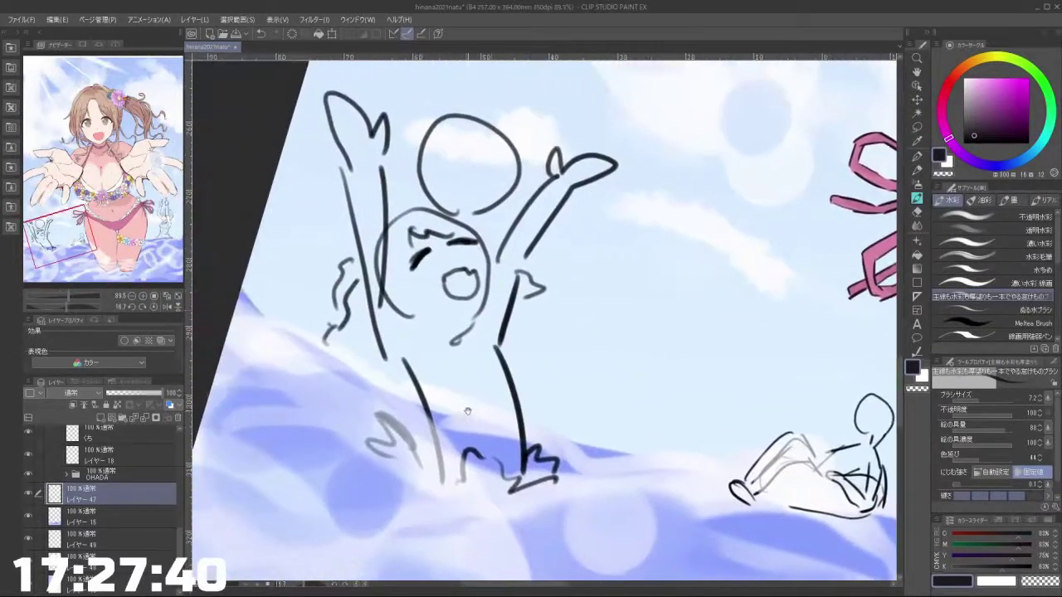
pyautogui.scroll(-8, 467, 411)
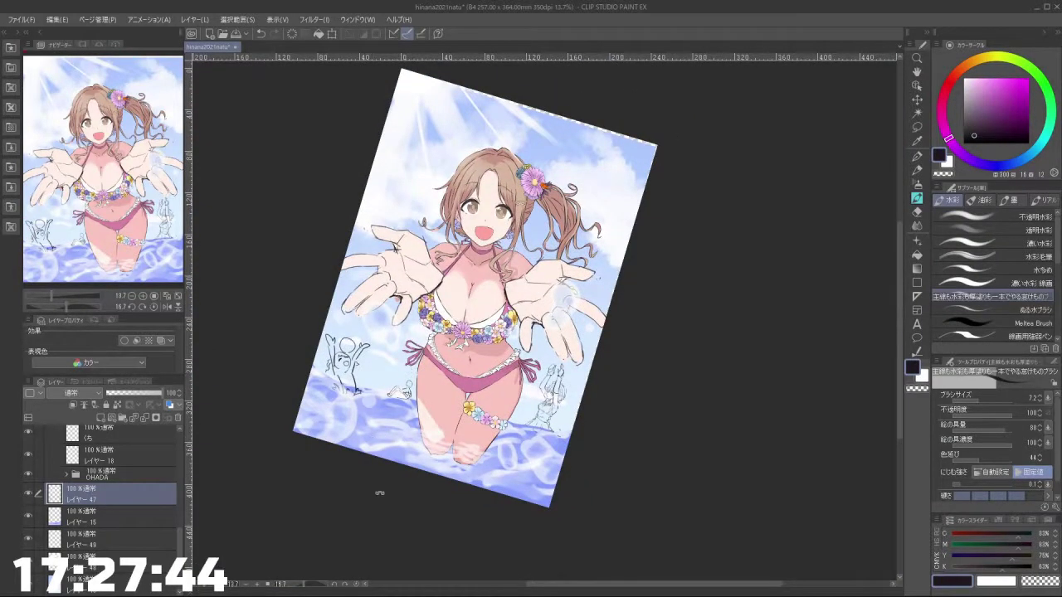
pyautogui.moveTo(380, 493); pyautogui.dragTo(618, 548)
pyautogui.moveTo(487, 390); pyautogui.dragTo(539, 312)
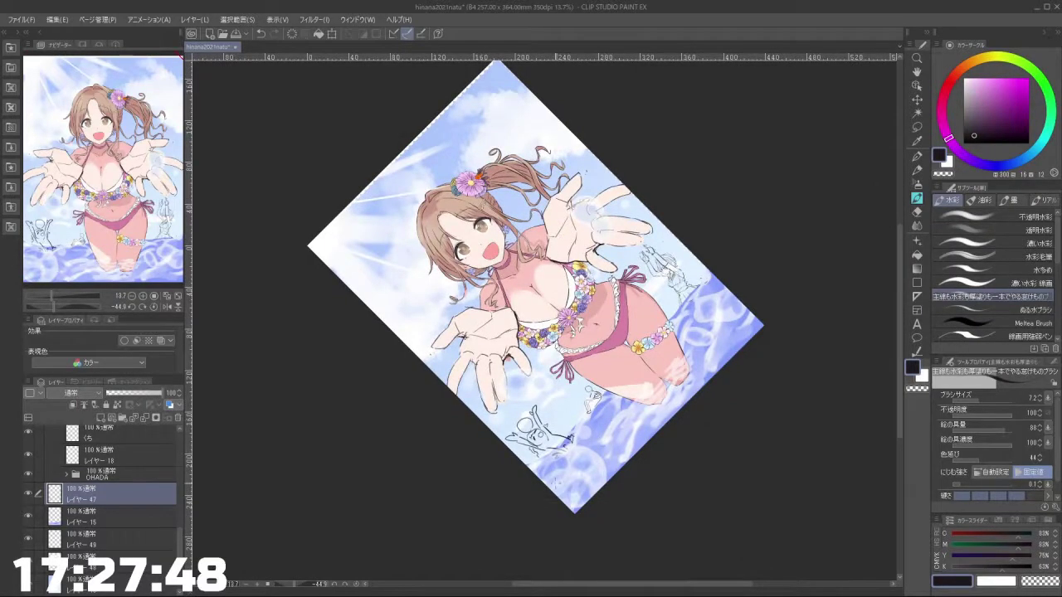
# Step: Erase the face contour beside the closed eye of the figure under the ball and redraw it with an angled cheek
pyautogui.scroll(3, 535, 452)
pyautogui.moveTo(564, 448); pyautogui.dragTo(477, 345)
pyautogui.moveTo(618, 543); pyautogui.dragTo(388, 496)
pyautogui.scroll(5, 497, 236)
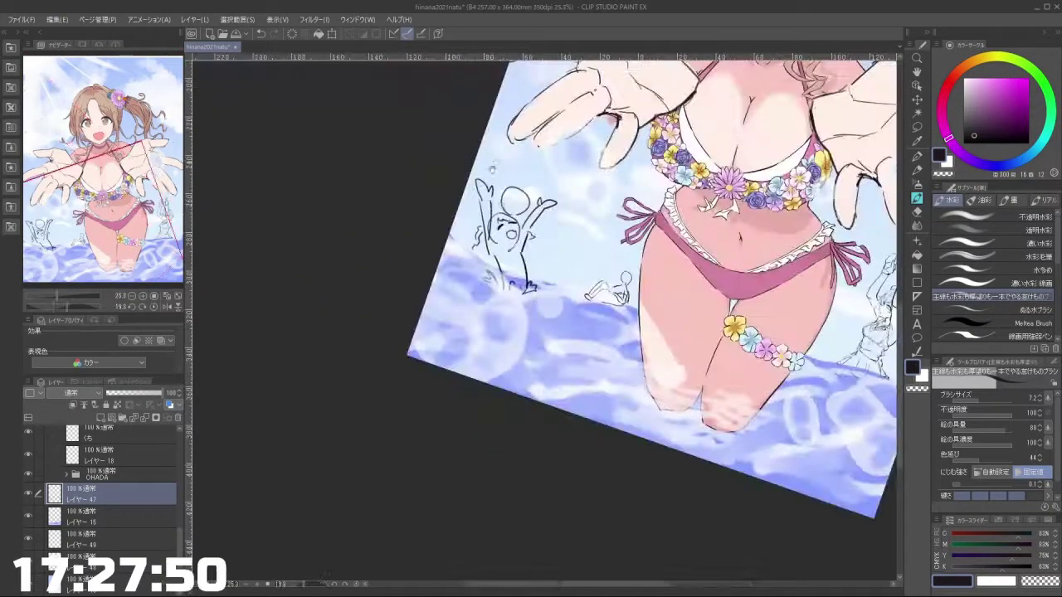
pyautogui.moveTo(496, 240); pyautogui.dragTo(520, 303)
pyautogui.scroll(1, 520, 304)
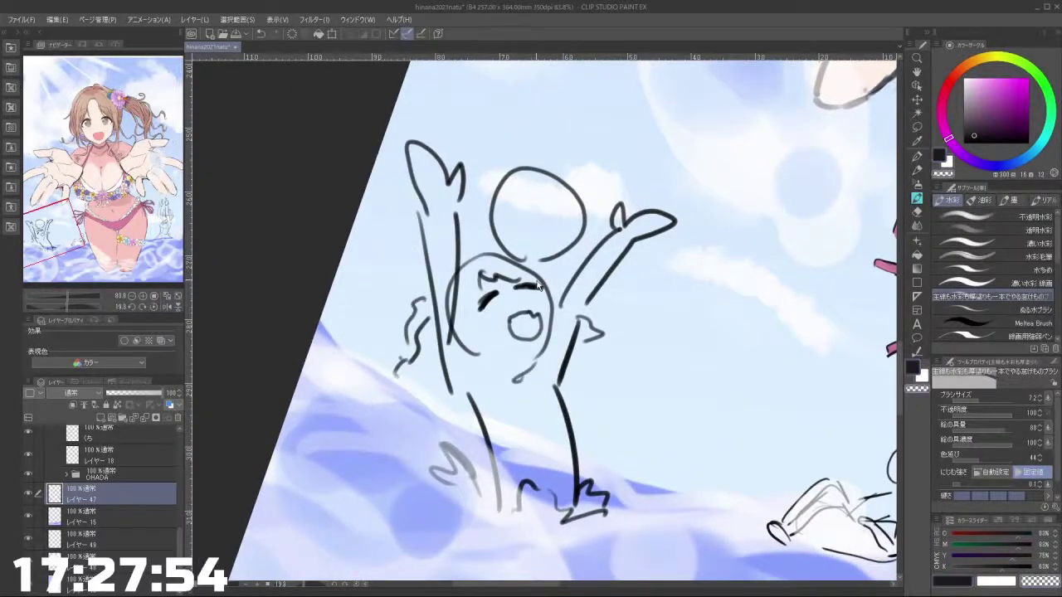
pyautogui.moveTo(540, 286); pyautogui.dragTo(550, 315)
pyautogui.press('c')
pyautogui.press('[')
pyautogui.press('[')
pyautogui.press('[')
pyautogui.press('[')
pyautogui.press('[')
pyautogui.press('[')
pyautogui.press('[')
pyautogui.press('[')
pyautogui.press('[')
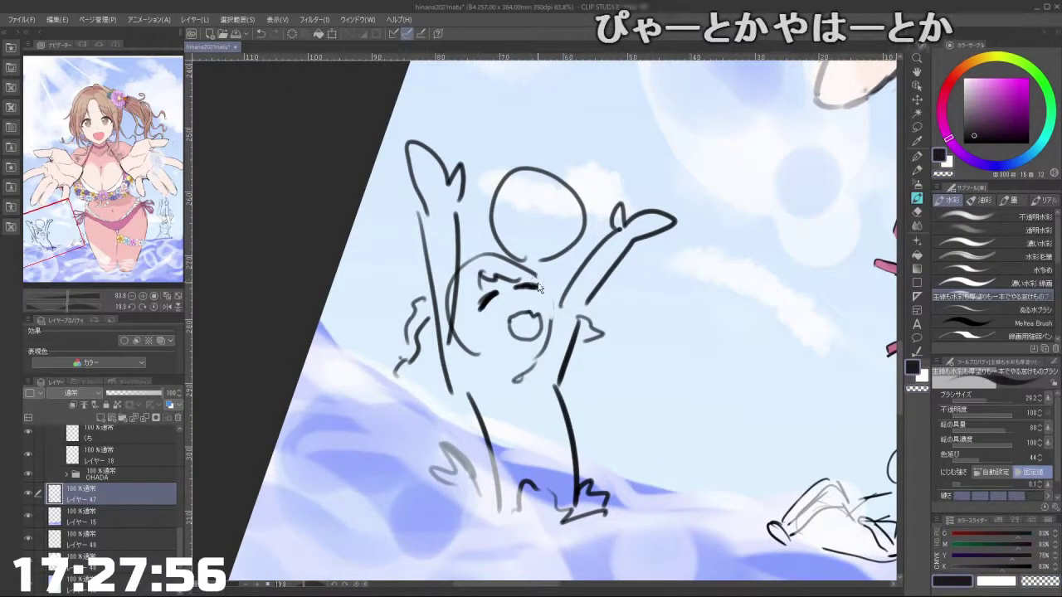
pyautogui.hotkey('ctrl', 'z')
pyautogui.moveTo(536, 275); pyautogui.dragTo(545, 305)
pyautogui.hotkey('ctrl', 'z')
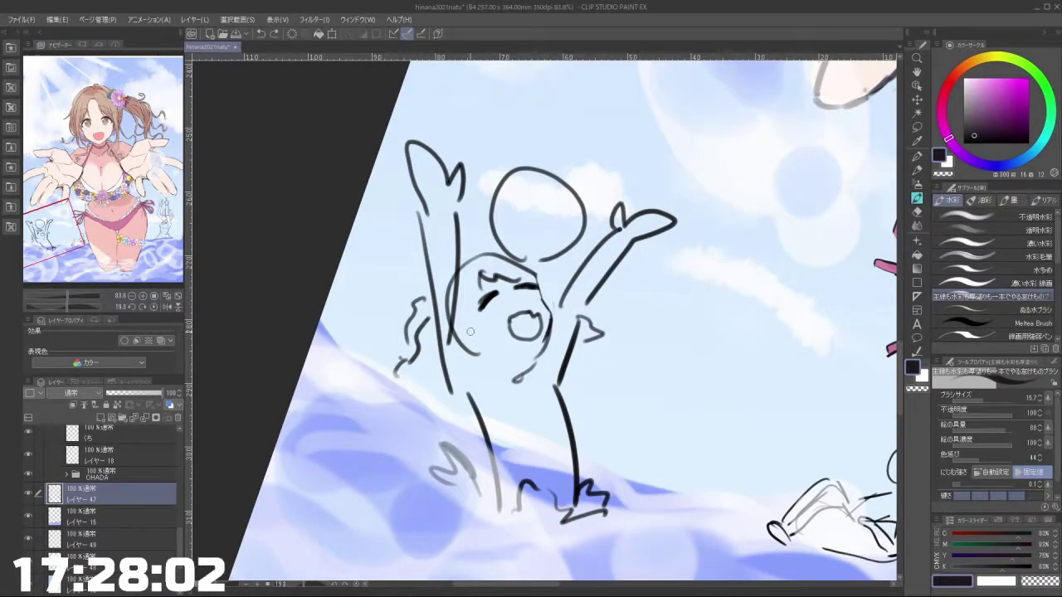
# Step: Rework the jaw of the figure under the ball, drawing a lower jaw edge and a nearly flat chin line
pyautogui.moveTo(465, 331); pyautogui.dragTo(481, 352)
pyautogui.moveTo(487, 352)
pyautogui.mouseDown()
pyautogui.moveTo(534, 355)
pyautogui.moveTo(549, 327)
pyautogui.moveTo(537, 355)
pyautogui.mouseUp()
pyautogui.hotkey('ctrl', 'z')
pyautogui.hotkey('ctrl', 'z')
pyautogui.hotkey('ctrl', 'z')
pyautogui.hotkey('ctrl', 'z')
pyautogui.hotkey('ctrl', 'z')
pyautogui.hotkey('ctrl', 'z')
pyautogui.hotkey('ctrl', 'z')
pyautogui.hotkey('ctrl', 'z')
pyautogui.hotkey('ctrl', 'z')
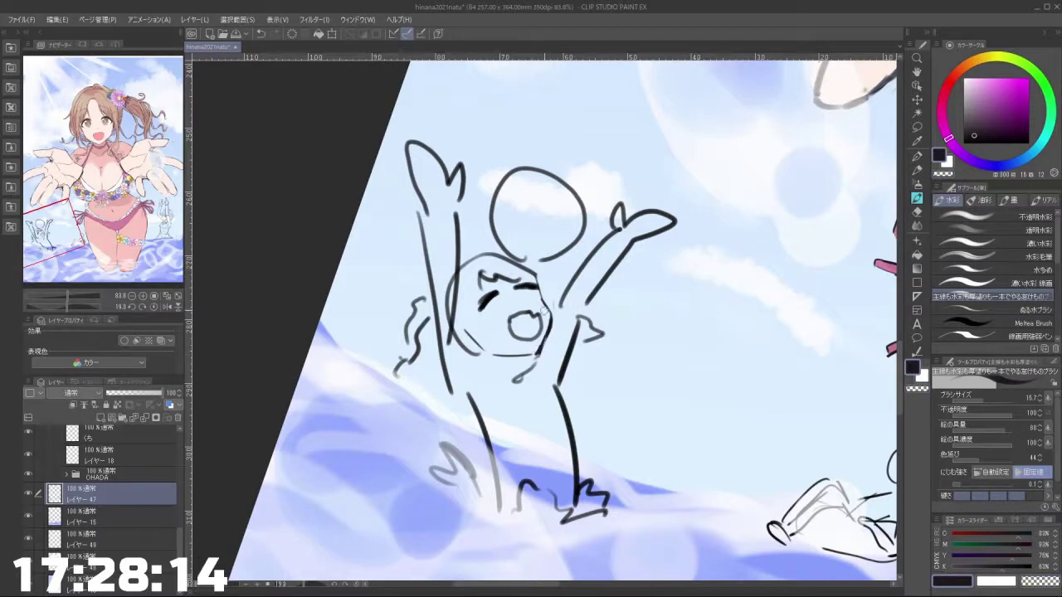
# Step: Redraw the contour running from the figure's cheek past the open mouth down to the chin
pyautogui.hotkey('ctrl', 'z')
pyautogui.moveTo(544, 307)
pyautogui.mouseDown()
pyautogui.moveTo(552, 322)
pyautogui.moveTo(539, 349)
pyautogui.mouseUp()
pyautogui.press('c')
pyautogui.press('c')
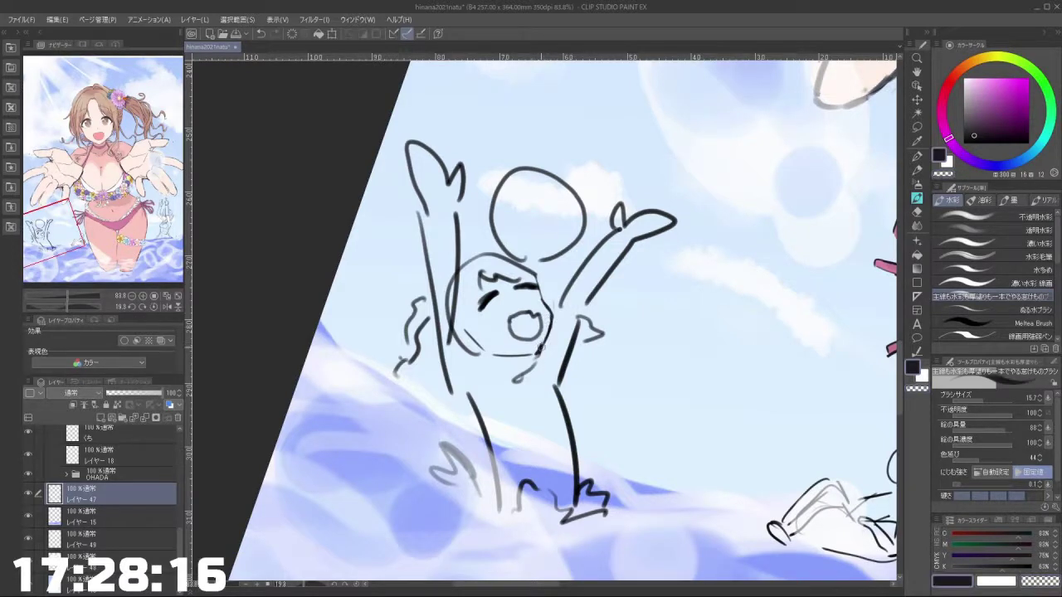
# Step: Erase the closed eye touching the face contour and restore the contour between forehead and cheek
pyautogui.moveTo(542, 480); pyautogui.dragTo(502, 475)
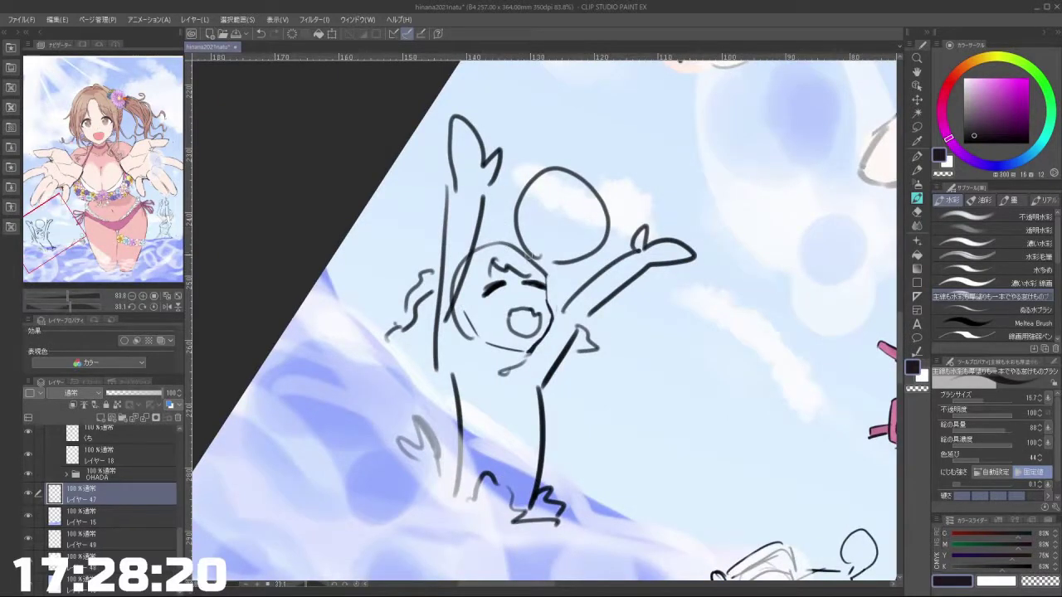
pyautogui.moveTo(529, 285)
pyautogui.mouseDown()
pyautogui.moveTo(544, 278)
pyautogui.moveTo(545, 290)
pyautogui.mouseUp()
pyautogui.press('c')
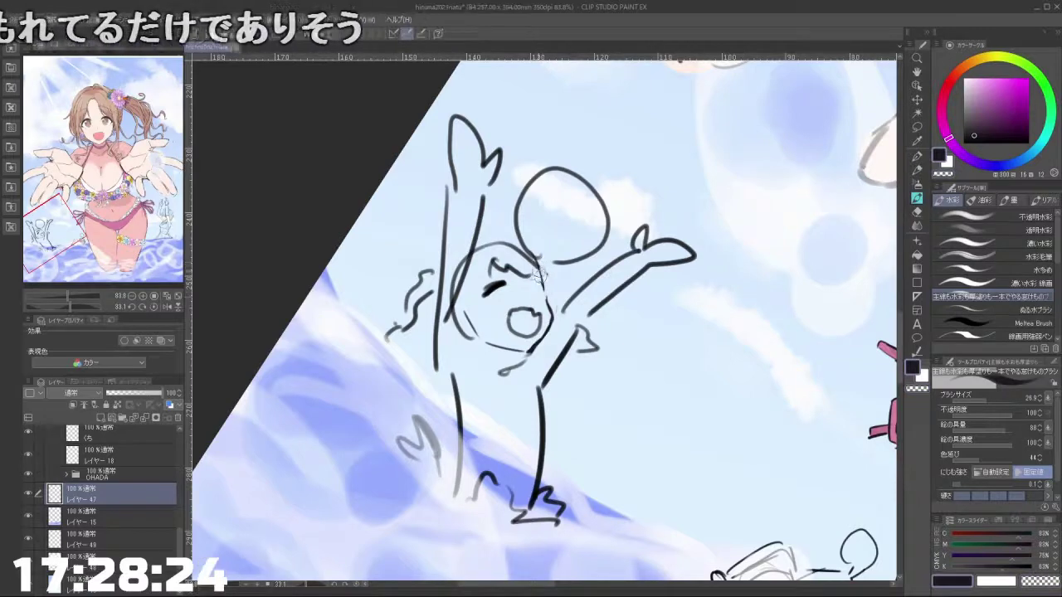
pyautogui.press('c')
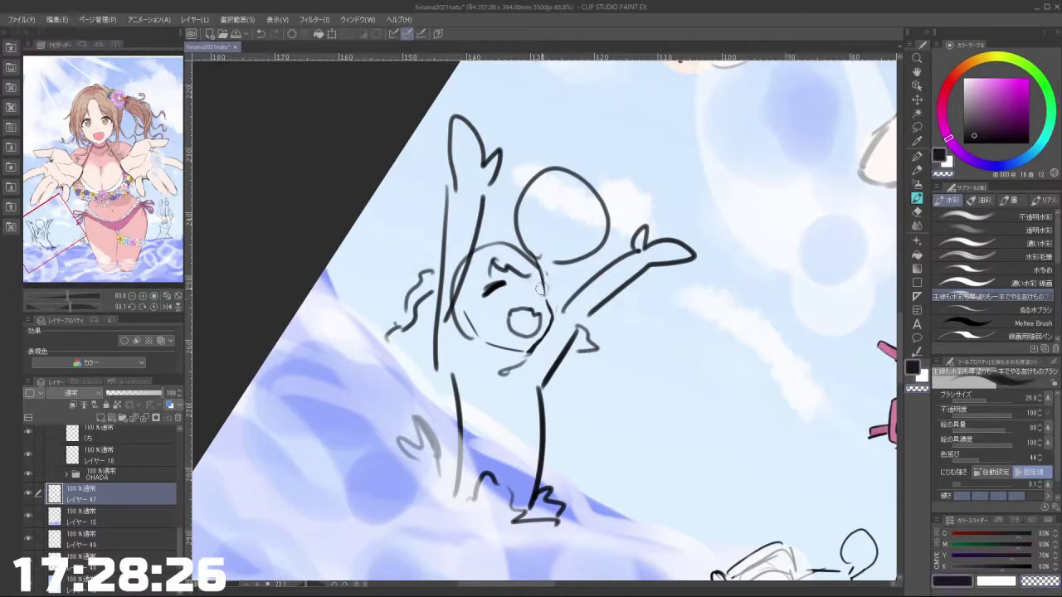
# Step: Erase the figure's remaining closed eye and touch up the face contour around the mouth and chin
pyautogui.moveTo(583, 419)
pyautogui.mouseDown()
pyautogui.moveTo(594, 415)
pyautogui.moveTo(643, 279)
pyautogui.mouseUp()
pyautogui.press('c')
pyautogui.moveTo(507, 375); pyautogui.dragTo(506, 357)
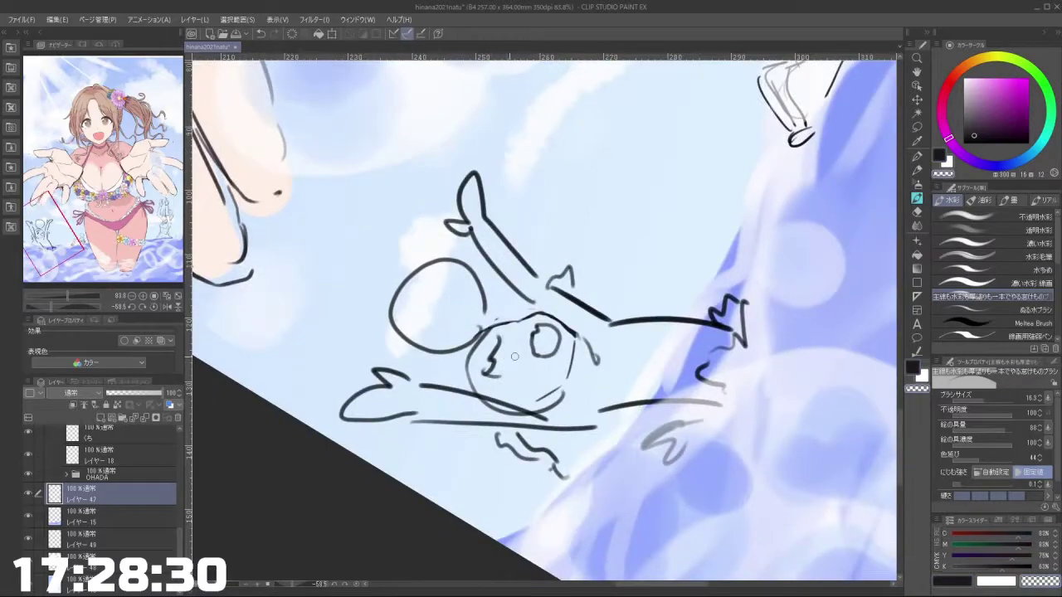
pyautogui.moveTo(651, 221)
pyautogui.mouseDown()
pyautogui.moveTo(533, 190)
pyautogui.moveTo(528, 415)
pyautogui.moveTo(557, 368)
pyautogui.moveTo(892, 174)
pyautogui.mouseUp()
pyautogui.moveTo(493, 300); pyautogui.dragTo(536, 304)
pyautogui.moveTo(569, 355); pyautogui.dragTo(554, 342)
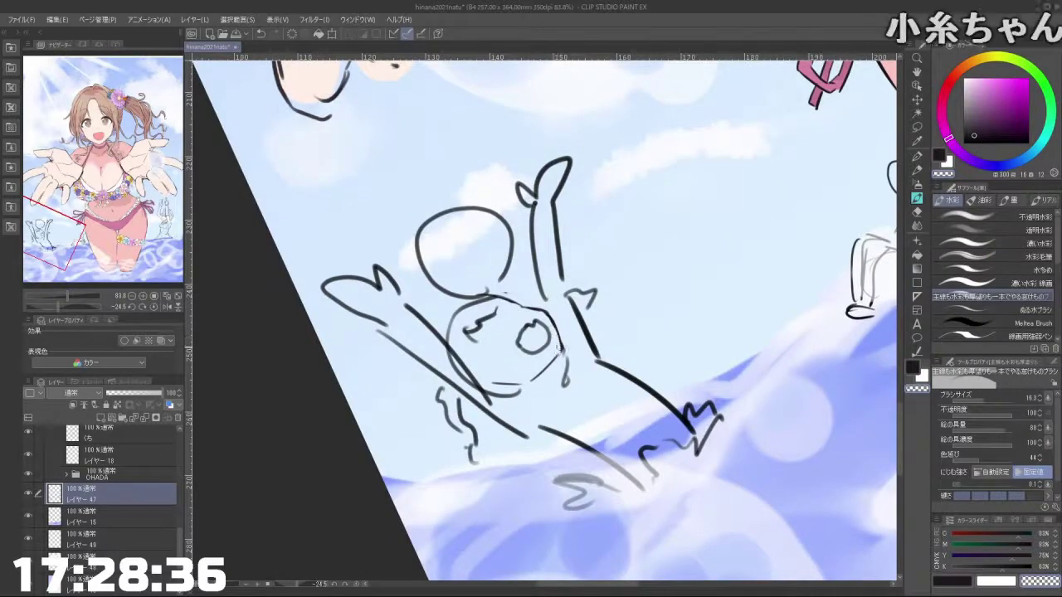
pyautogui.moveTo(563, 353)
pyautogui.mouseDown()
pyautogui.moveTo(631, 370)
pyautogui.moveTo(591, 233)
pyautogui.moveTo(449, 293)
pyautogui.moveTo(583, 411)
pyautogui.moveTo(639, 351)
pyautogui.mouseUp()
pyautogui.moveTo(569, 332); pyautogui.dragTo(570, 336)
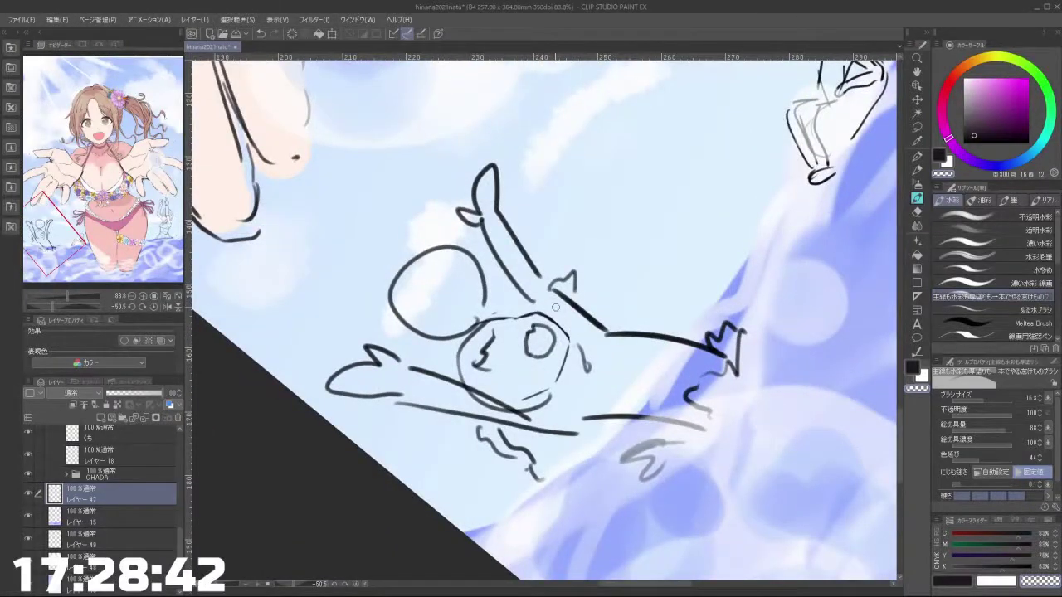
# Step: Erase the stray stroke beside the figure's chin and sample the dark line colour from the face contour
pyautogui.scroll(-6, 555, 307)
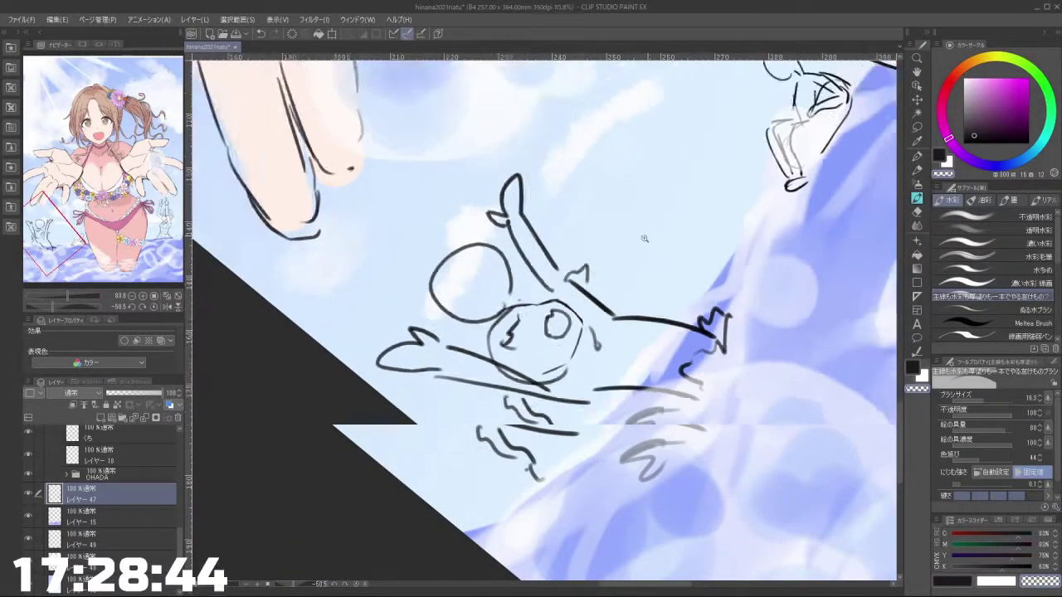
pyautogui.scroll(3, 695, 263)
pyautogui.moveTo(695, 263); pyautogui.dragTo(612, 332)
pyautogui.scroll(5, 600, 319)
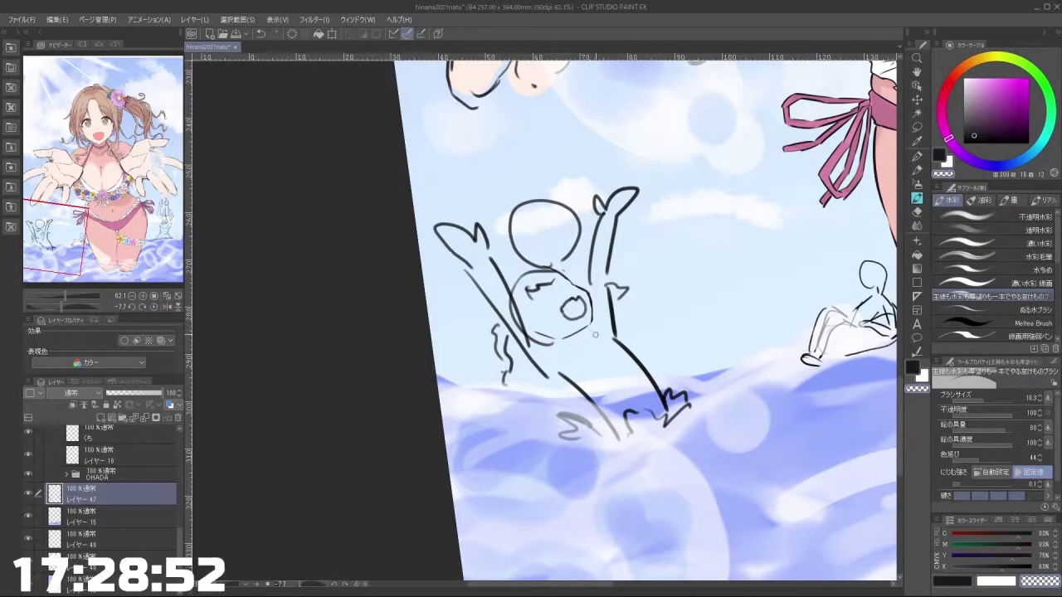
pyautogui.keyDown('alt'); pyautogui.click(592, 315); pyautogui.keyUp('alt')
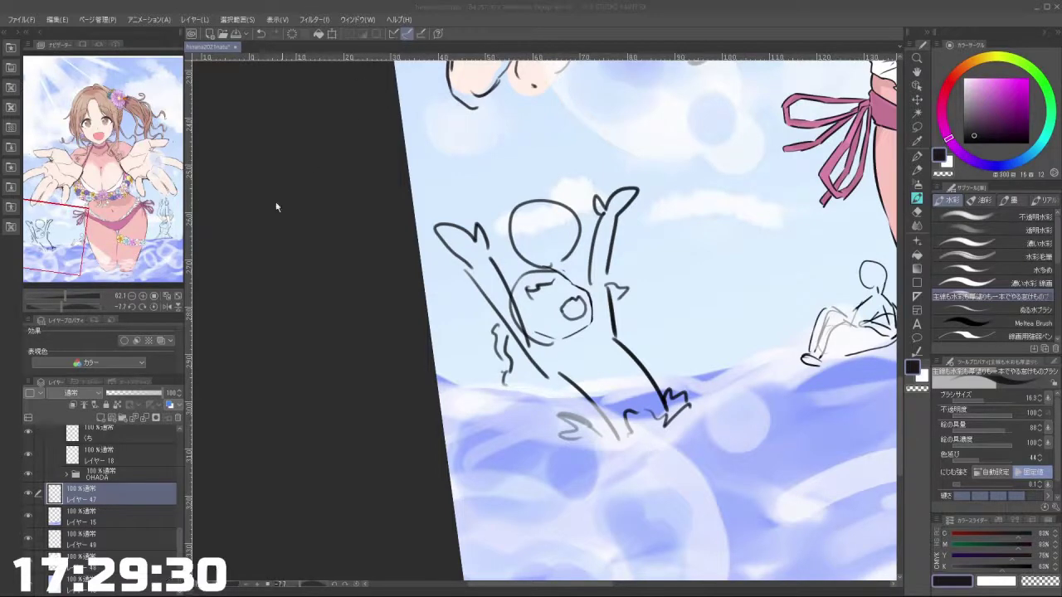
# Step: Review the reworked figure's face against the other background figures and the main character in the full composition
pyautogui.click(257, 249)
pyautogui.scroll(-3, 701, 291)
pyautogui.moveTo(723, 228); pyautogui.dragTo(441, 261)
pyautogui.moveTo(813, 252); pyautogui.dragTo(811, 309)
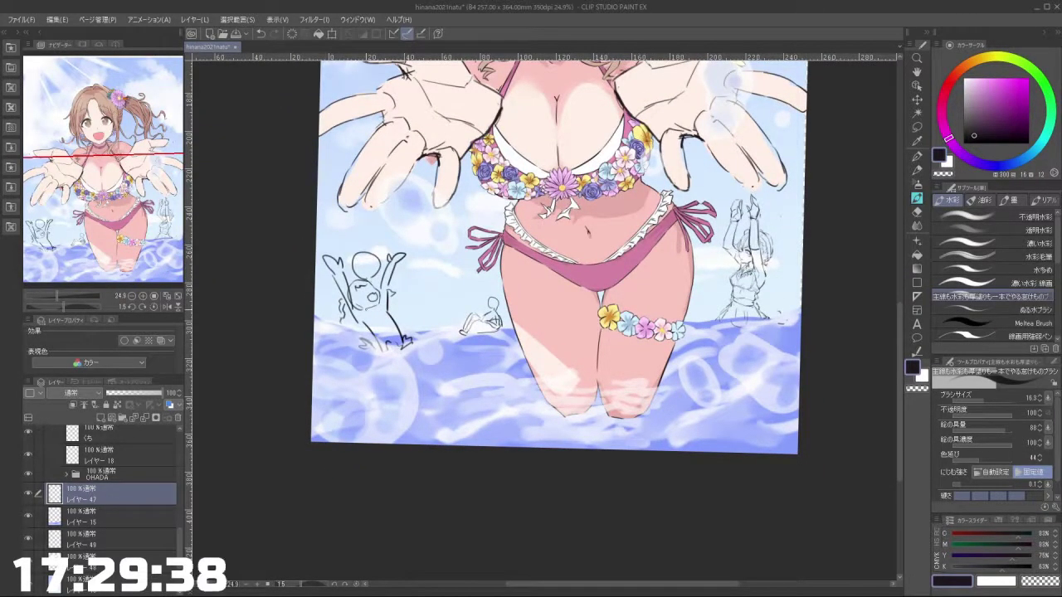
pyautogui.moveTo(531, 350)
pyautogui.mouseDown()
pyautogui.moveTo(578, 354)
pyautogui.moveTo(464, 352)
pyautogui.moveTo(548, 348)
pyautogui.mouseUp()
pyautogui.moveTo(715, 285); pyautogui.dragTo(656, 286)
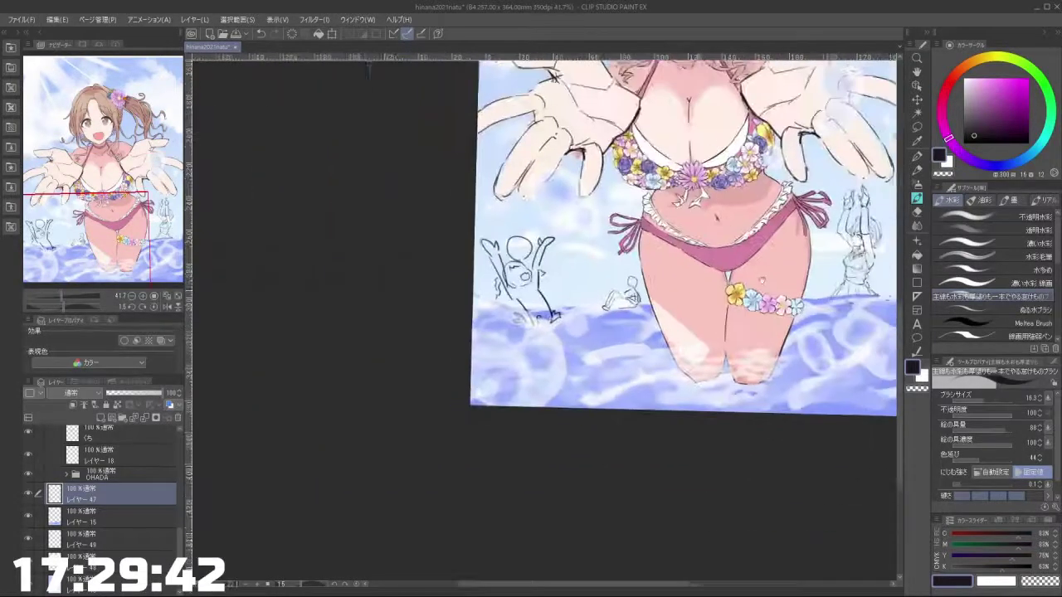
pyautogui.moveTo(750, 282); pyautogui.dragTo(609, 307)
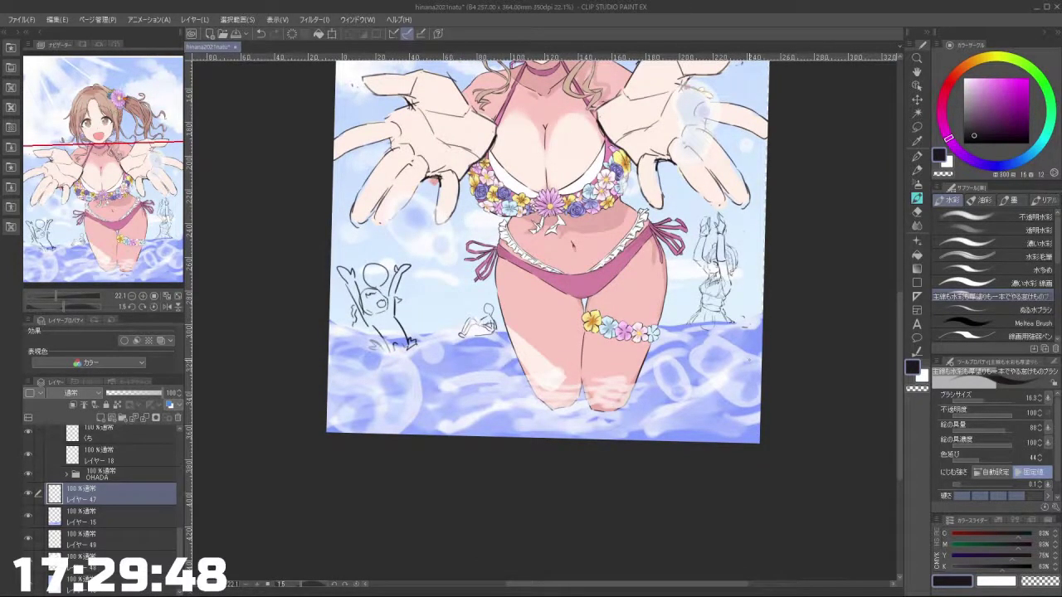
# Step: Draw a thin circle around the small seated background figure beside the main character's thigh
pyautogui.scroll(4, 457, 339)
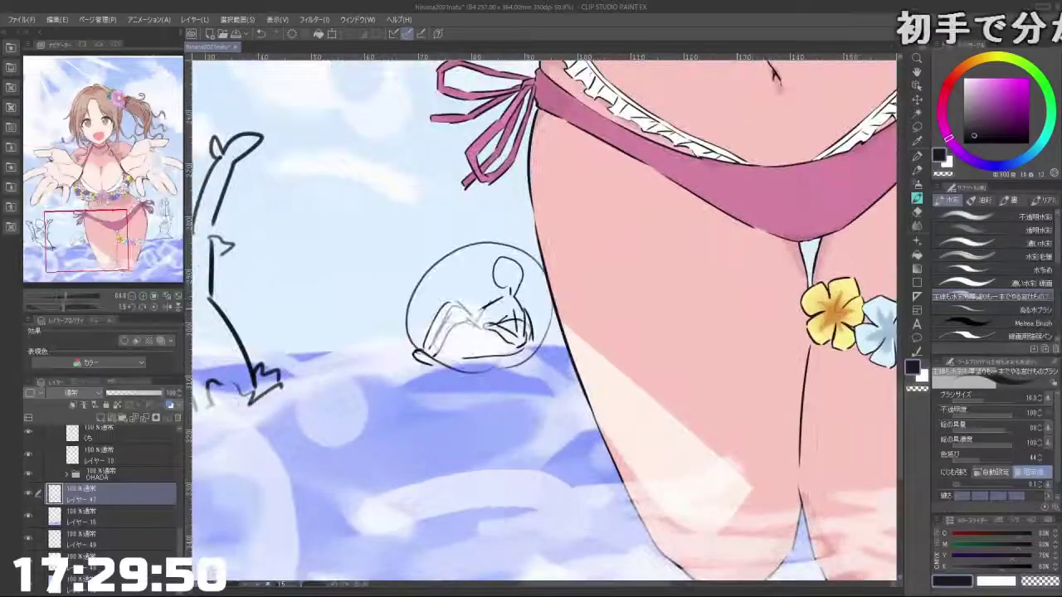
pyautogui.scroll(-3, 731, 320)
pyautogui.moveTo(627, 417); pyautogui.dragTo(585, 470)
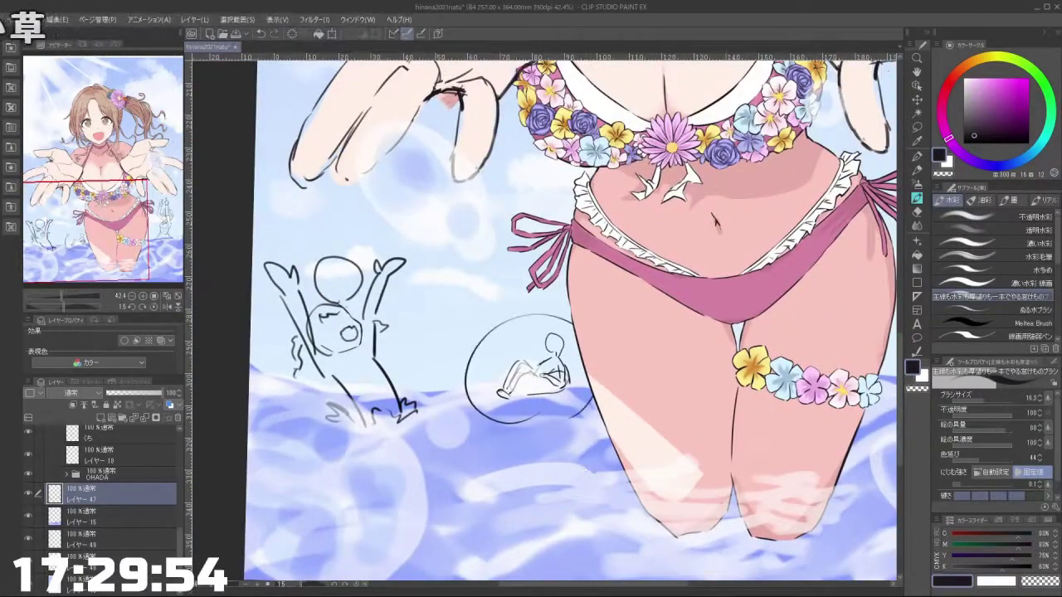
# Step: Erase the closed-eye strokes from the ball figure's face, leaving the round mouth in place
pyautogui.scroll(-4, 688, 340)
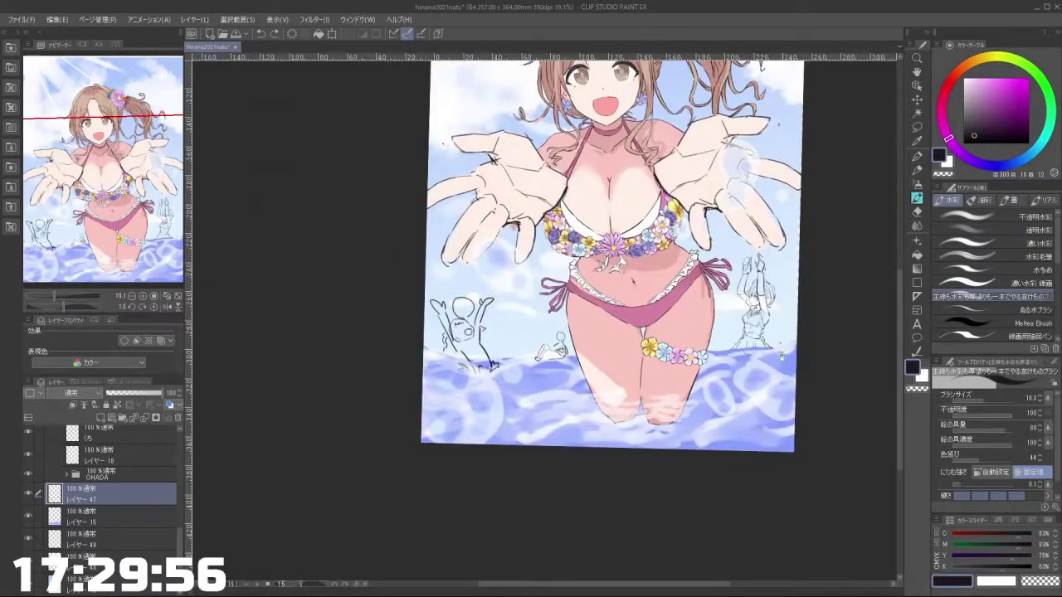
pyautogui.moveTo(780, 355); pyautogui.dragTo(802, 332)
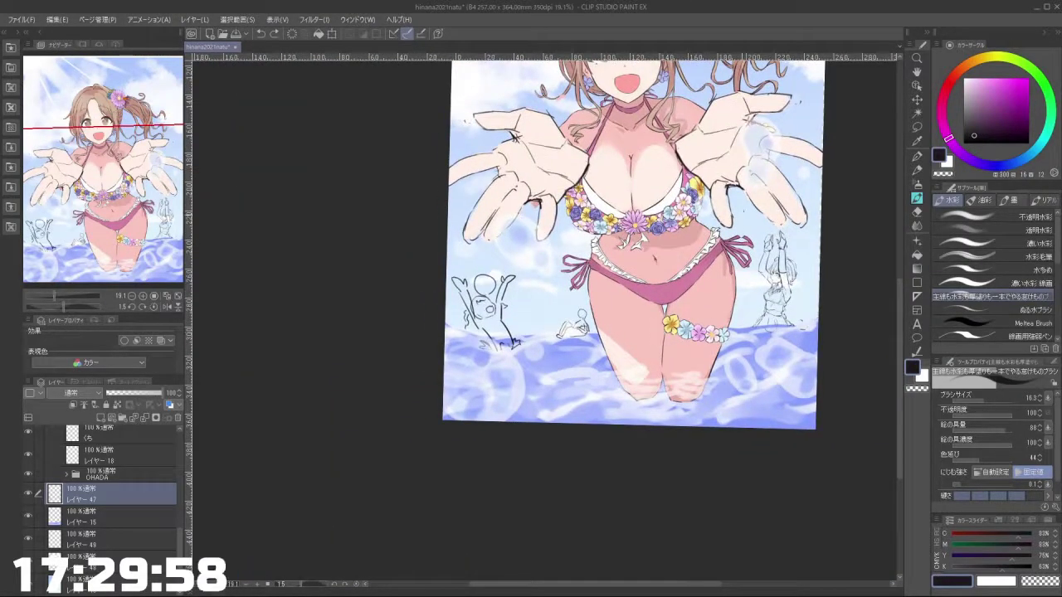
pyautogui.scroll(3, 661, 332)
pyautogui.scroll(8, 432, 325)
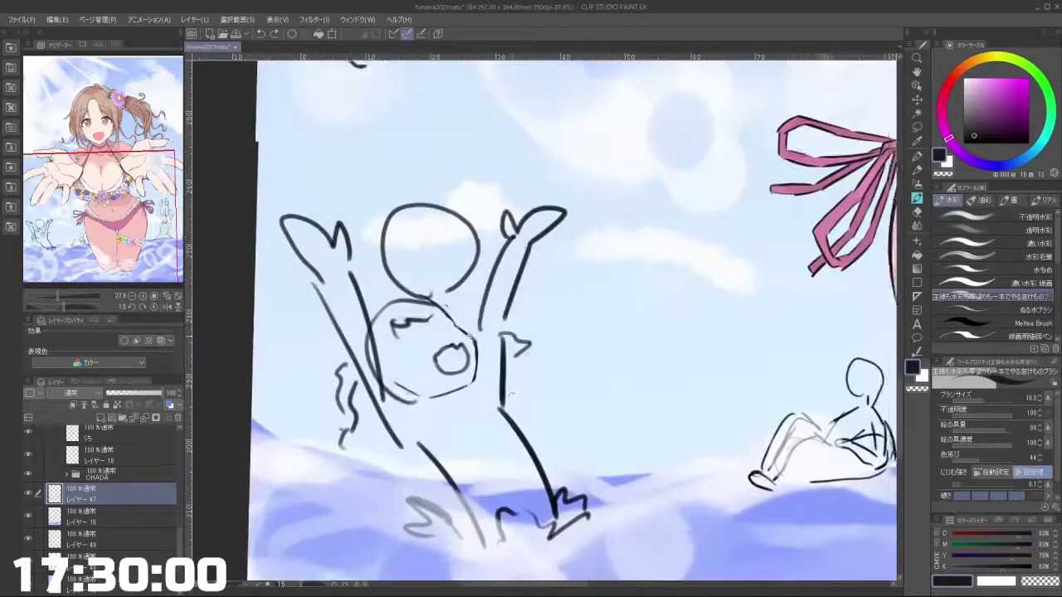
pyautogui.moveTo(415, 330)
pyautogui.mouseDown()
pyautogui.moveTo(430, 254)
pyautogui.moveTo(421, 236)
pyautogui.moveTo(420, 248)
pyautogui.moveTo(457, 255)
pyautogui.mouseUp()
pyautogui.hotkey('ctrl', 'z')
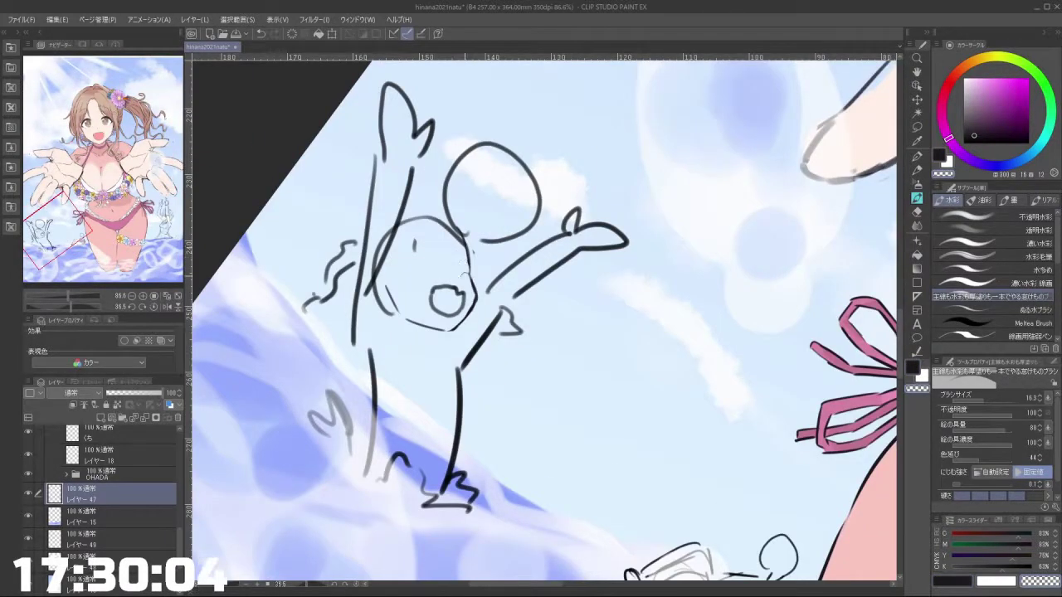
pyautogui.hotkey('ctrl', '@')
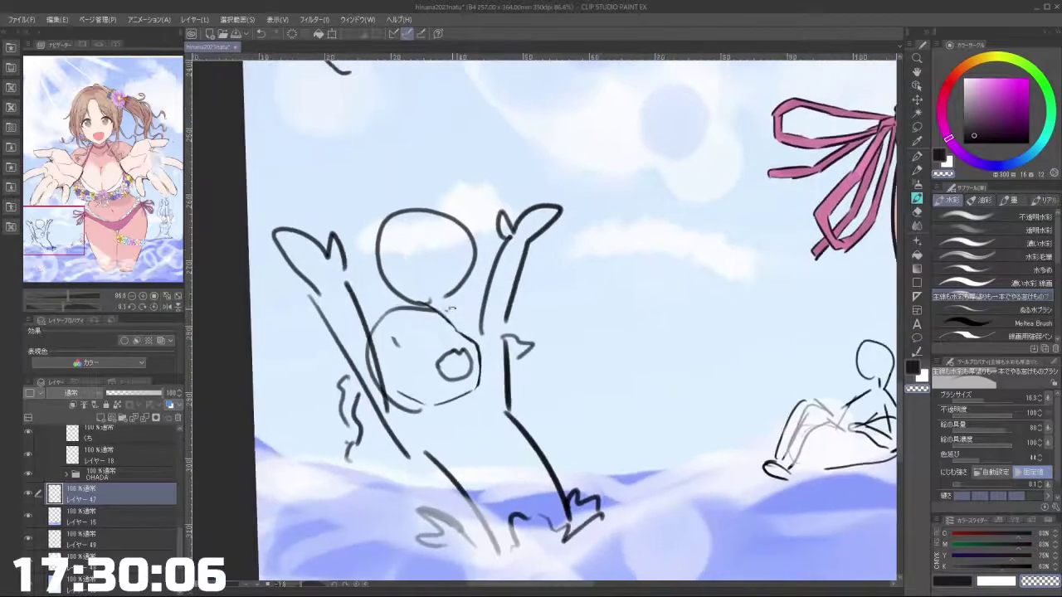
pyautogui.press('-')
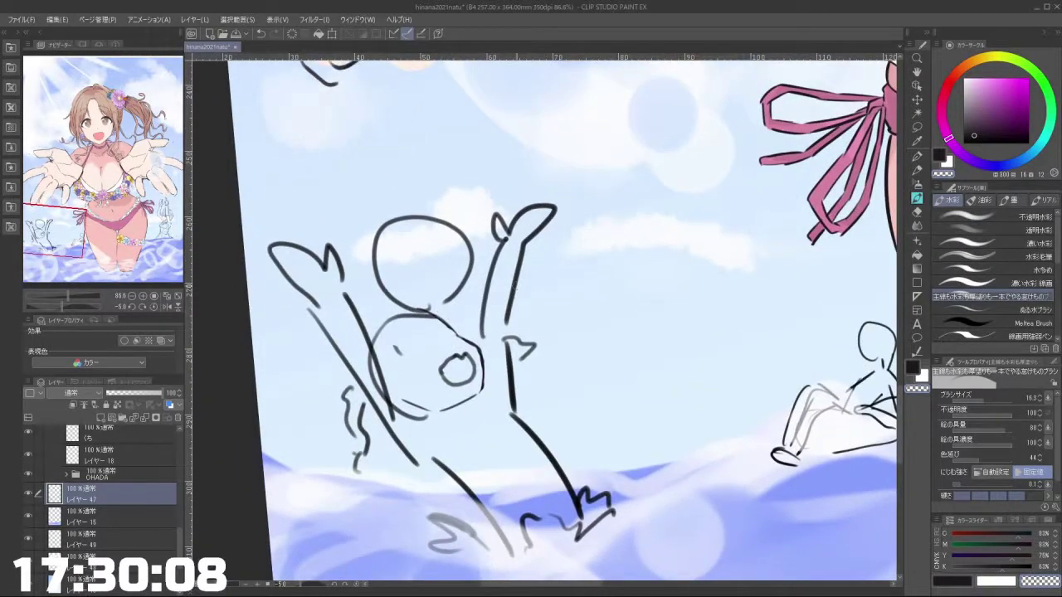
# Step: Examine the ball figure's pose and blank face against the seated figure and the main character in the wider composition
pyautogui.scroll(-3, 626, 274)
pyautogui.moveTo(690, 273); pyautogui.dragTo(623, 229)
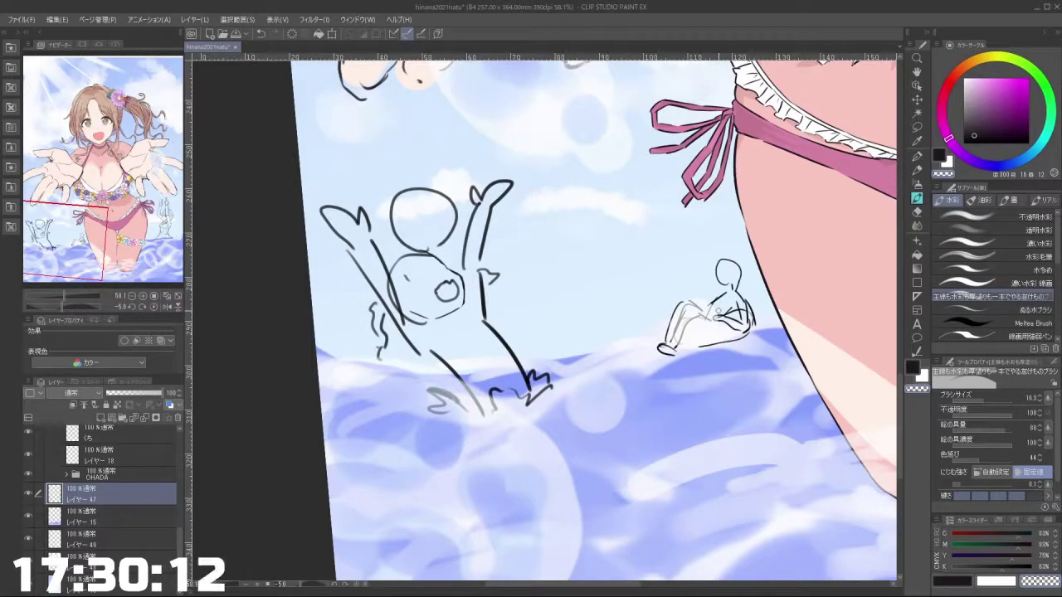
pyautogui.scroll(-5, 592, 264)
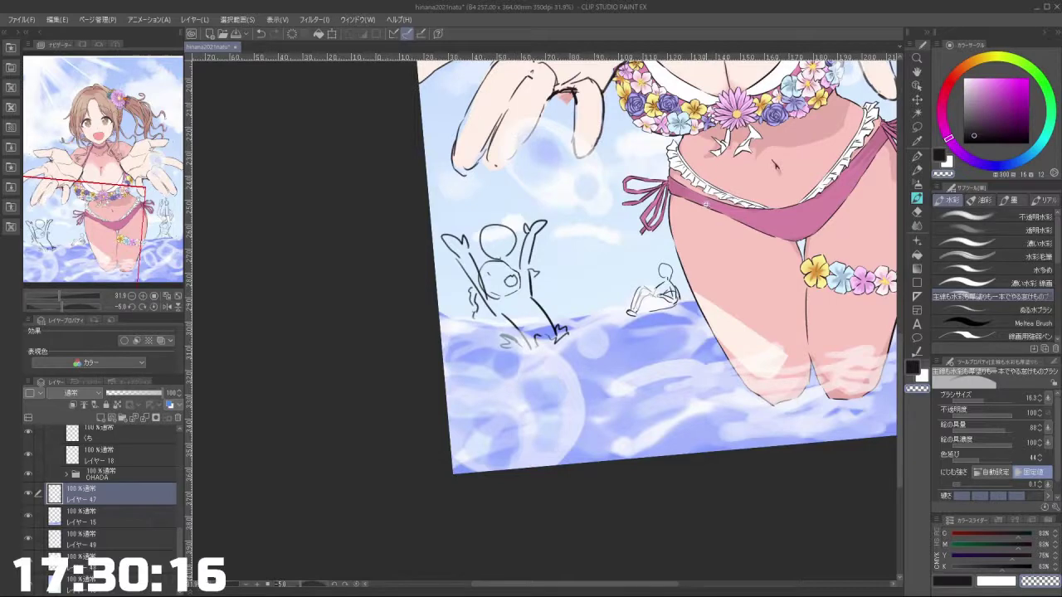
pyautogui.scroll(-3, 597, 267)
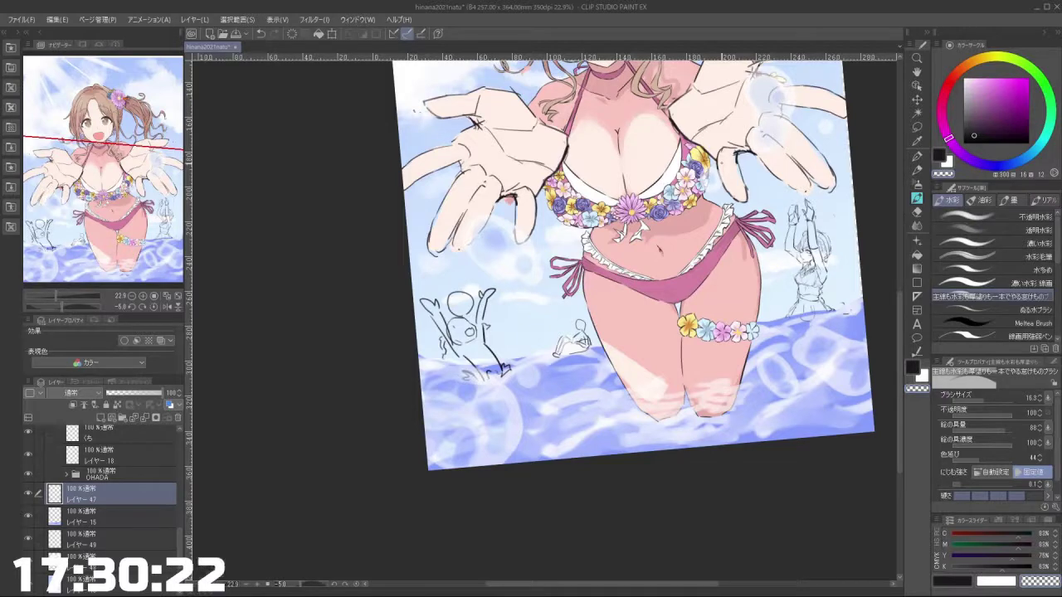
pyautogui.moveTo(547, 257); pyautogui.dragTo(614, 231)
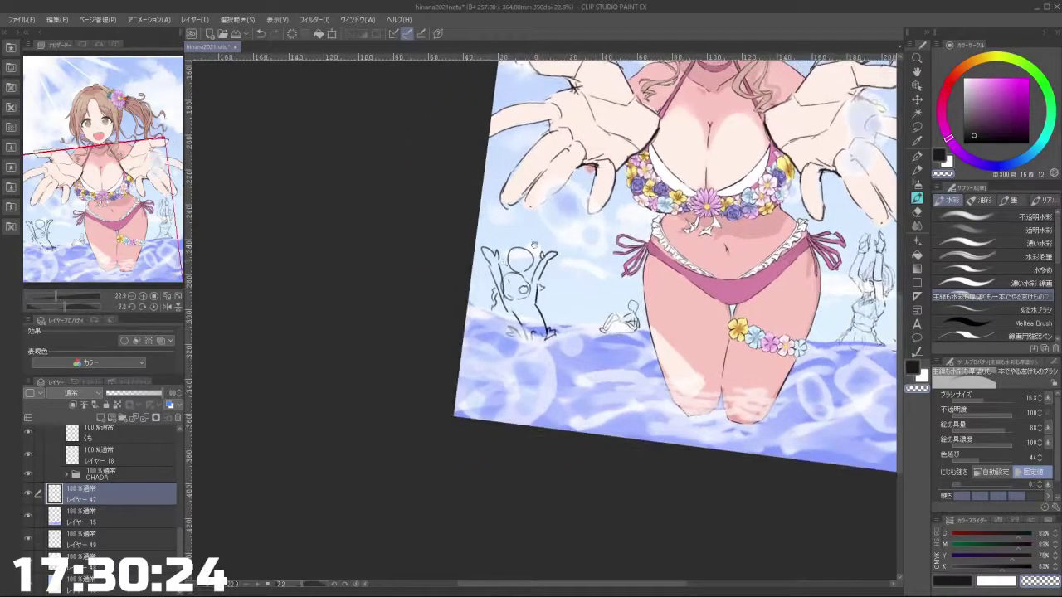
pyautogui.moveTo(511, 278); pyautogui.dragTo(895, 179)
pyautogui.scroll(6, 506, 301)
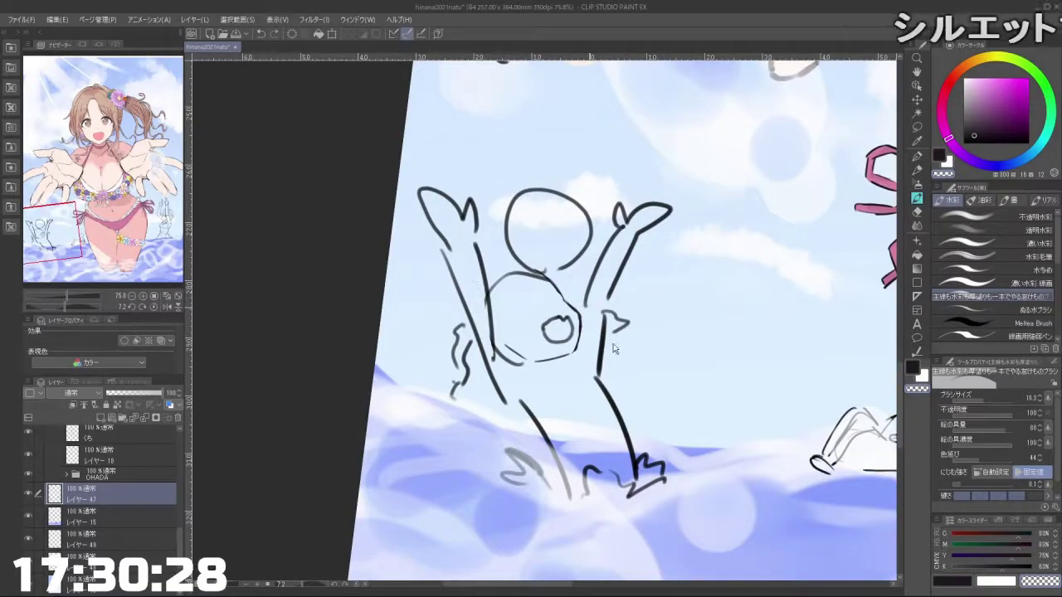
# Step: Erase part of the round mouth's outline on the ball figure's face
pyautogui.moveTo(634, 407)
pyautogui.mouseDown()
pyautogui.moveTo(666, 292)
pyautogui.moveTo(627, 228)
pyautogui.moveTo(420, 336)
pyautogui.moveTo(557, 445)
pyautogui.mouseUp()
pyautogui.moveTo(584, 321); pyautogui.dragTo(547, 319)
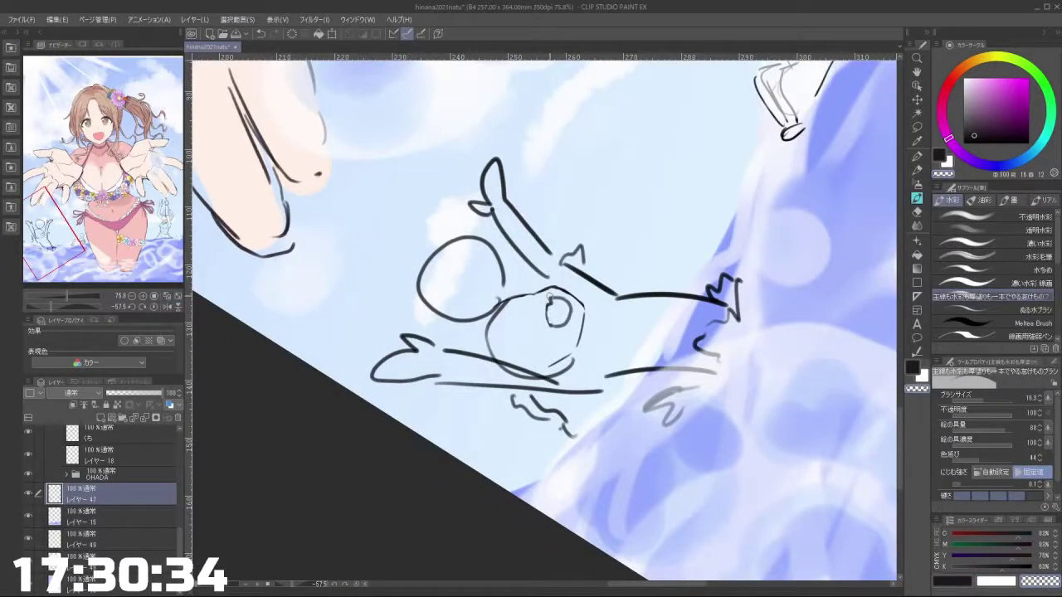
pyautogui.moveTo(572, 313)
pyautogui.mouseDown()
pyautogui.moveTo(562, 297)
pyautogui.moveTo(572, 316)
pyautogui.mouseUp()
pyautogui.hotkey('ctrl', 'z')
pyautogui.moveTo(599, 370)
pyautogui.mouseDown()
pyautogui.moveTo(531, 393)
pyautogui.moveTo(503, 382)
pyautogui.mouseUp()
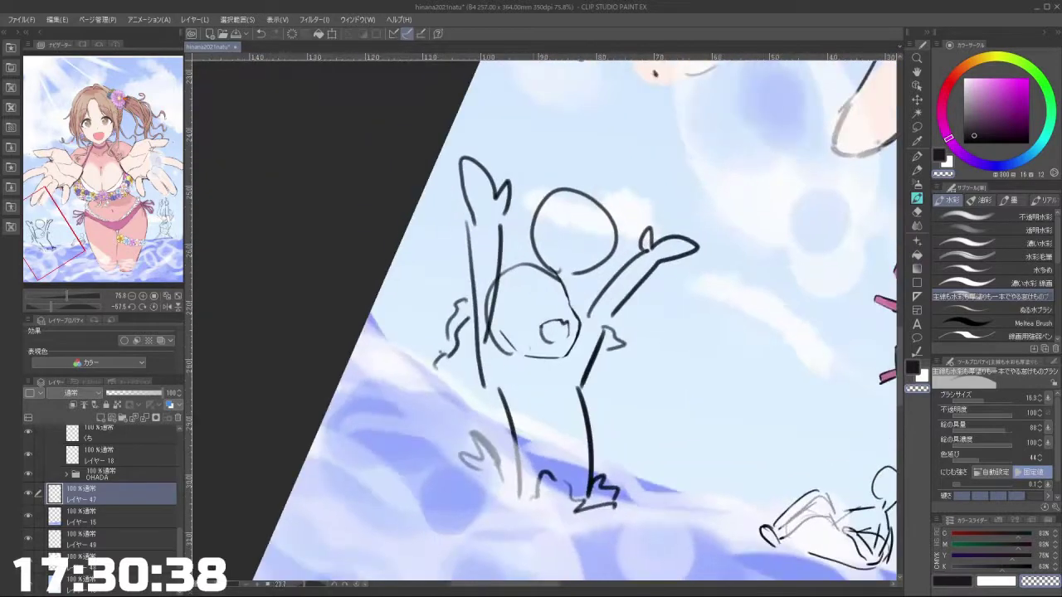
# Step: Reduce the brush to size 6.4 and place a small nose dot just above the ball figure's mouth
pyautogui.press('c')
pyautogui.press('[')
pyautogui.press('[')
pyautogui.click(552, 312)
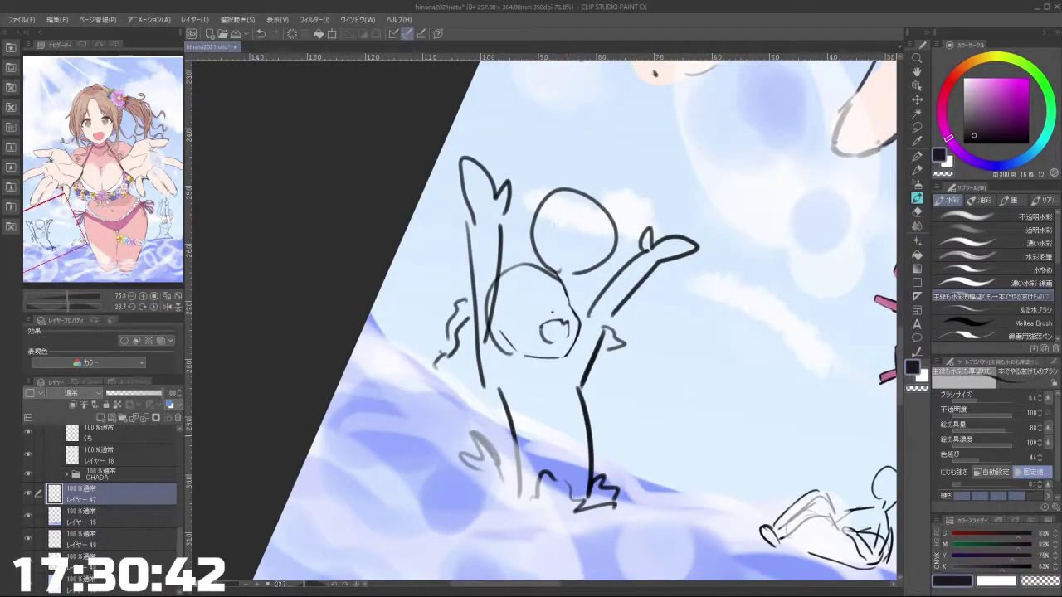
# Step: Enlarge the transparent brush to 31.6 and erase the remains of the ball figure's round mouth
pyautogui.moveTo(514, 381); pyautogui.dragTo(546, 388)
pyautogui.press('c')
pyautogui.press(']')
pyautogui.press(']')
pyautogui.press(']')
pyautogui.press(']')
pyautogui.press(']')
pyautogui.press(']')
pyautogui.moveTo(557, 336)
pyautogui.mouseDown()
pyautogui.moveTo(549, 333)
pyautogui.moveTo(567, 327)
pyautogui.mouseUp()
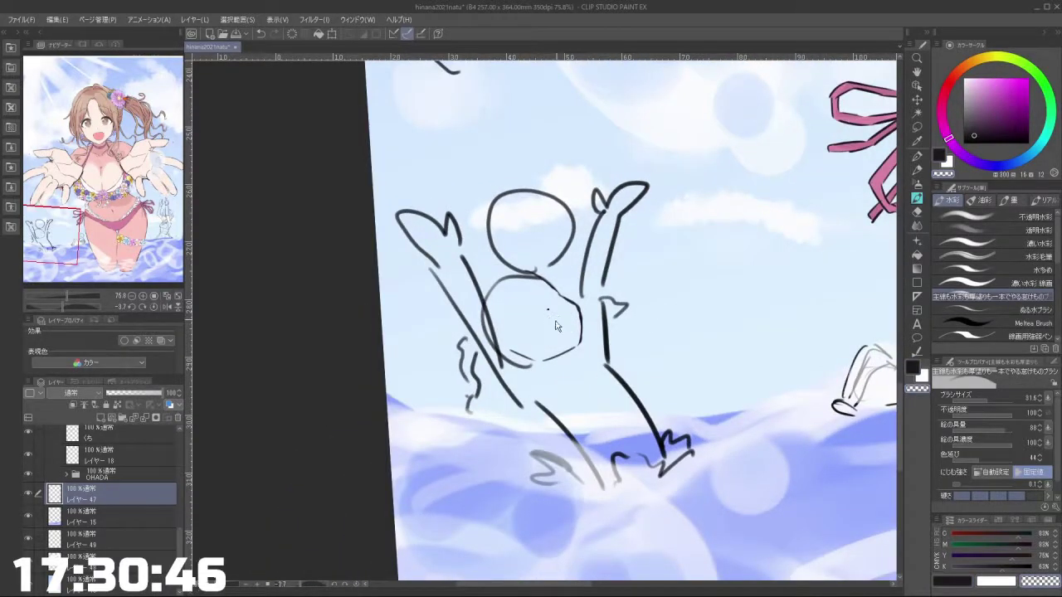
# Step: Draw a thin, wavy open mouth below the nose dot with the 6.4 brush
pyautogui.press('c')
pyautogui.moveTo(549, 320)
pyautogui.mouseDown()
pyautogui.moveTo(545, 329)
pyautogui.moveTo(566, 313)
pyautogui.moveTo(545, 334)
pyautogui.moveTo(575, 326)
pyautogui.mouseUp()
pyautogui.hotkey('ctrl', 'z')
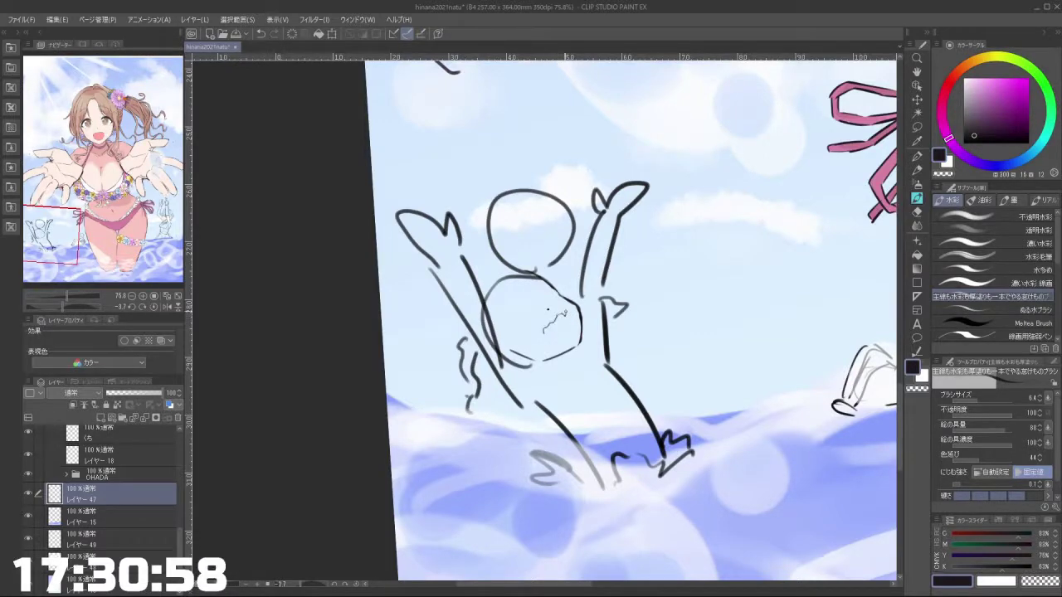
pyautogui.moveTo(555, 334)
pyautogui.mouseDown()
pyautogui.moveTo(567, 329)
pyautogui.moveTo(545, 309)
pyautogui.moveTo(564, 305)
pyautogui.moveTo(568, 315)
pyautogui.moveTo(563, 303)
pyautogui.moveTo(532, 325)
pyautogui.moveTo(573, 296)
pyautogui.mouseUp()
pyautogui.scroll(-4, 610, 314)
pyautogui.scroll(5, 545, 309)
pyautogui.scroll(2, 580, 307)
# Step: Correct the wavy mouth's outline and redraw its lower corner
pyautogui.press('c')
pyautogui.hotkey('ctrl', 'z')
pyautogui.hotkey('ctrl', 'z')
pyautogui.press('c')
pyautogui.press('c')
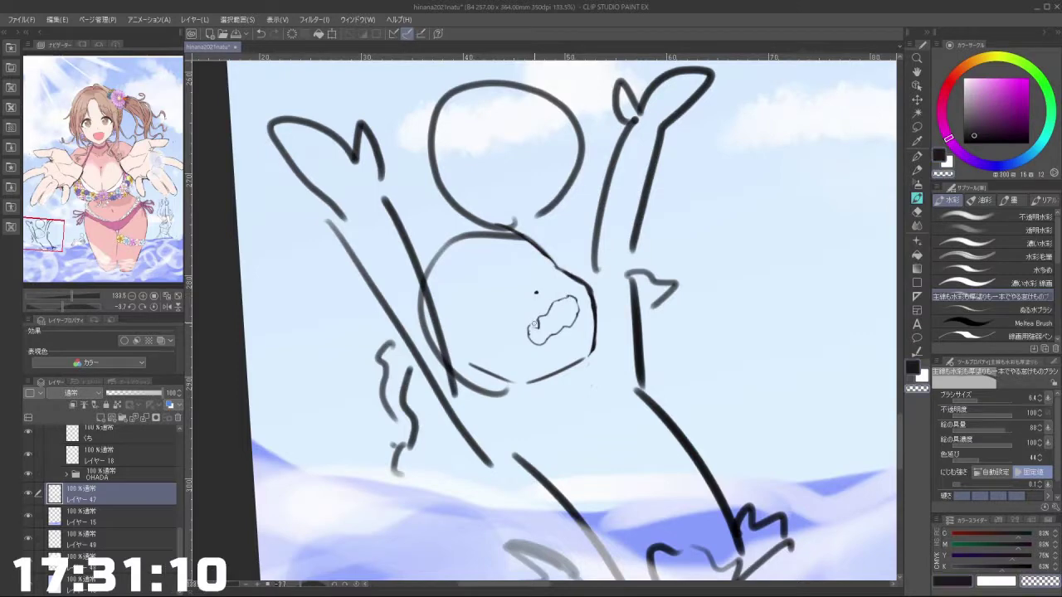
pyautogui.hotkey('ctrl', 'z')
pyautogui.press('c')
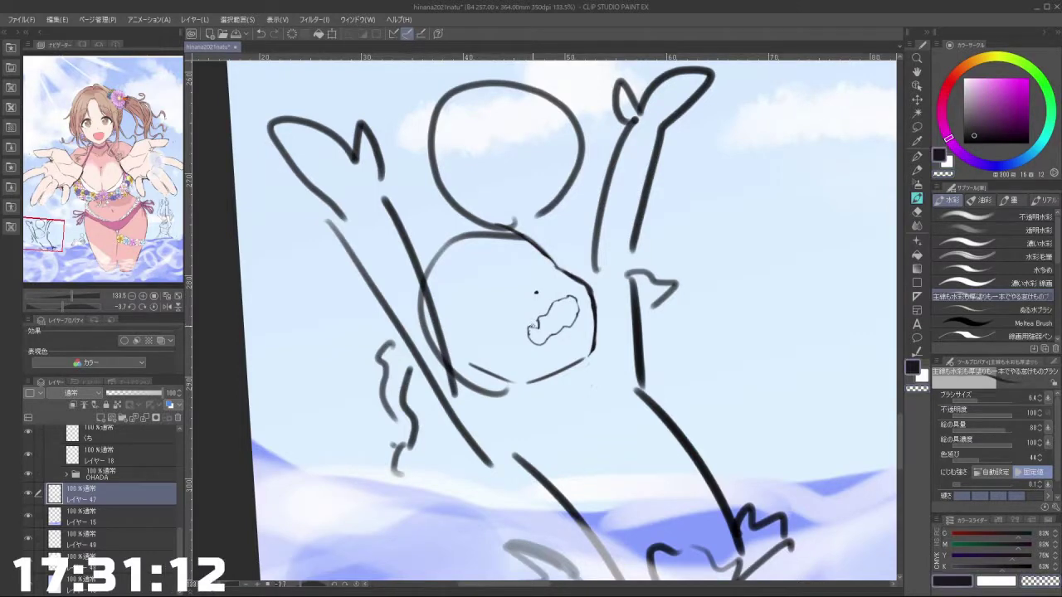
pyautogui.moveTo(529, 330); pyautogui.dragTo(537, 322)
# Step: Clean up and redraw the thin outline at the mouth's upper corner near the cheek
pyautogui.scroll(-4, 612, 322)
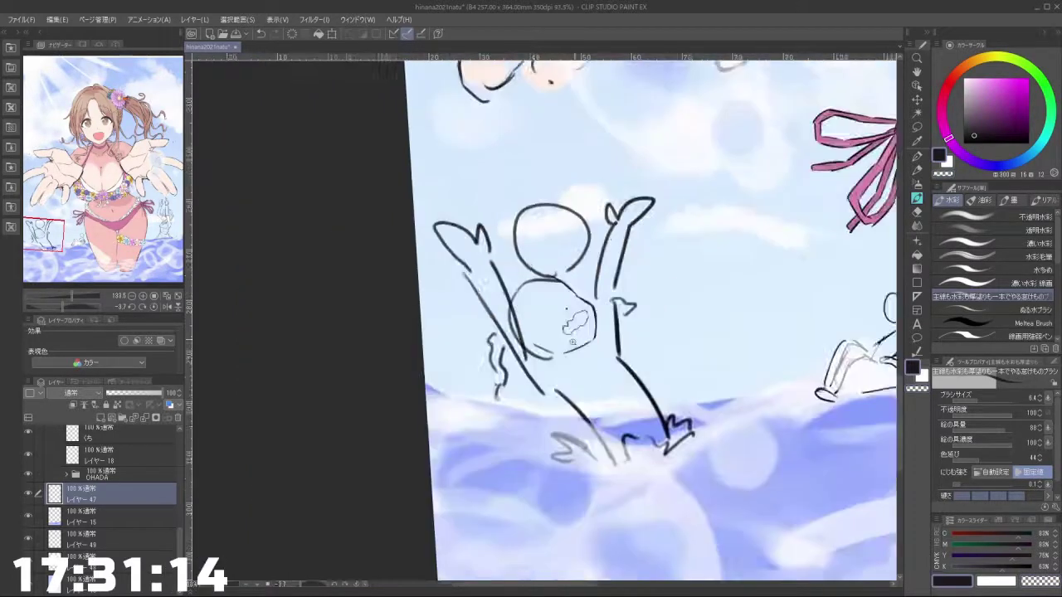
pyautogui.scroll(3, 578, 314)
pyautogui.moveTo(586, 370); pyautogui.dragTo(520, 349)
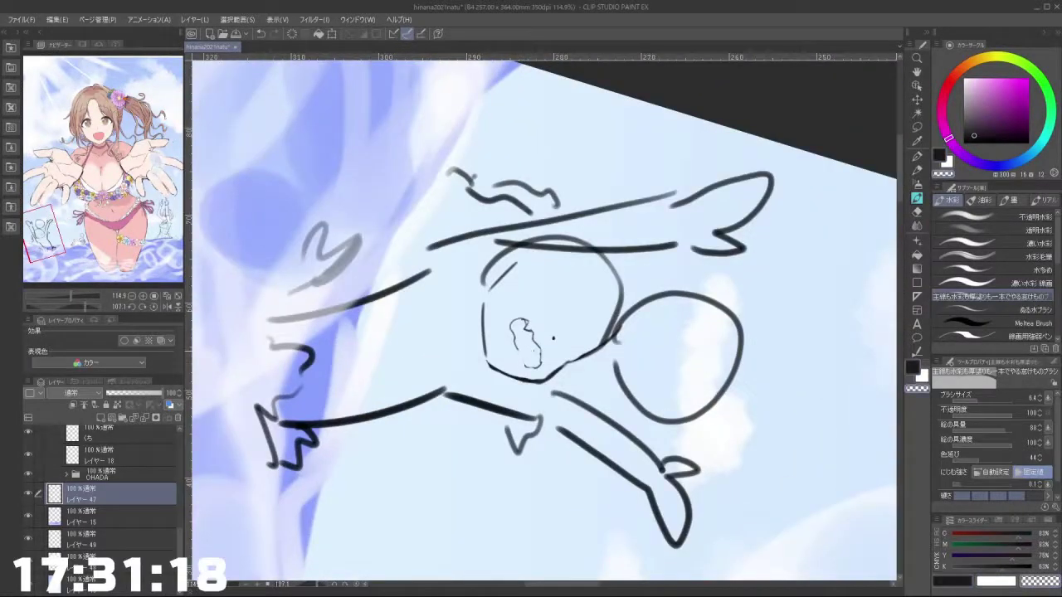
pyautogui.press('c')
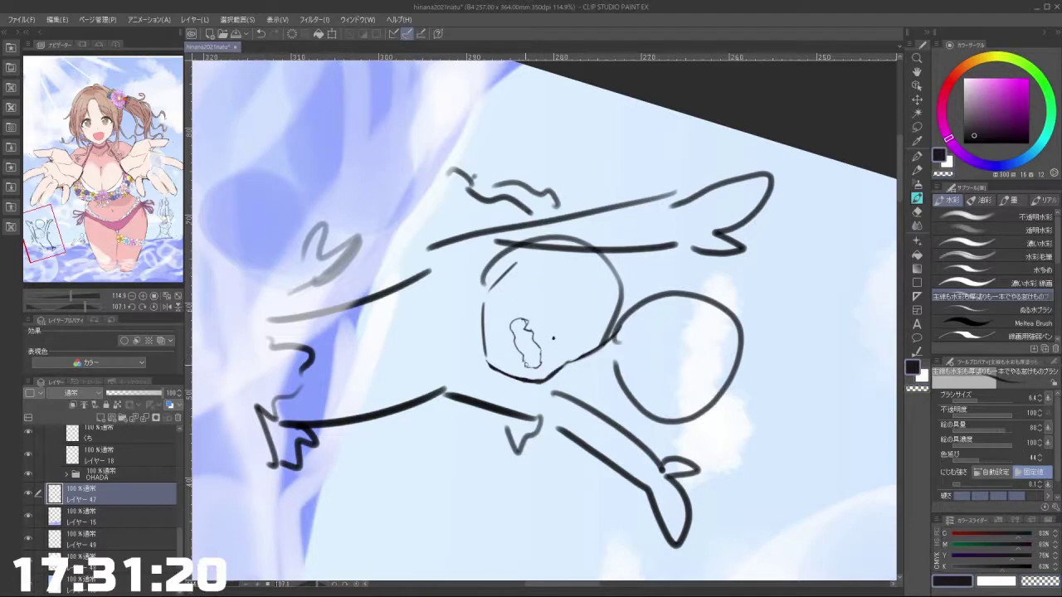
pyautogui.press('-')
pyautogui.press('-')
pyautogui.press('-')
pyautogui.press('-')
pyautogui.press('-')
pyautogui.press('-')
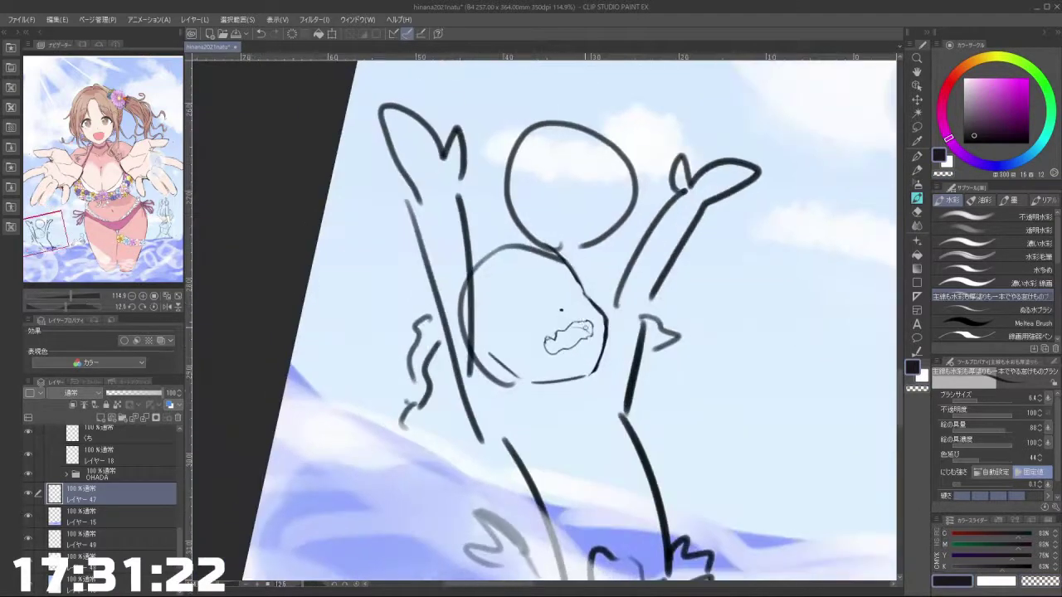
pyautogui.press('c')
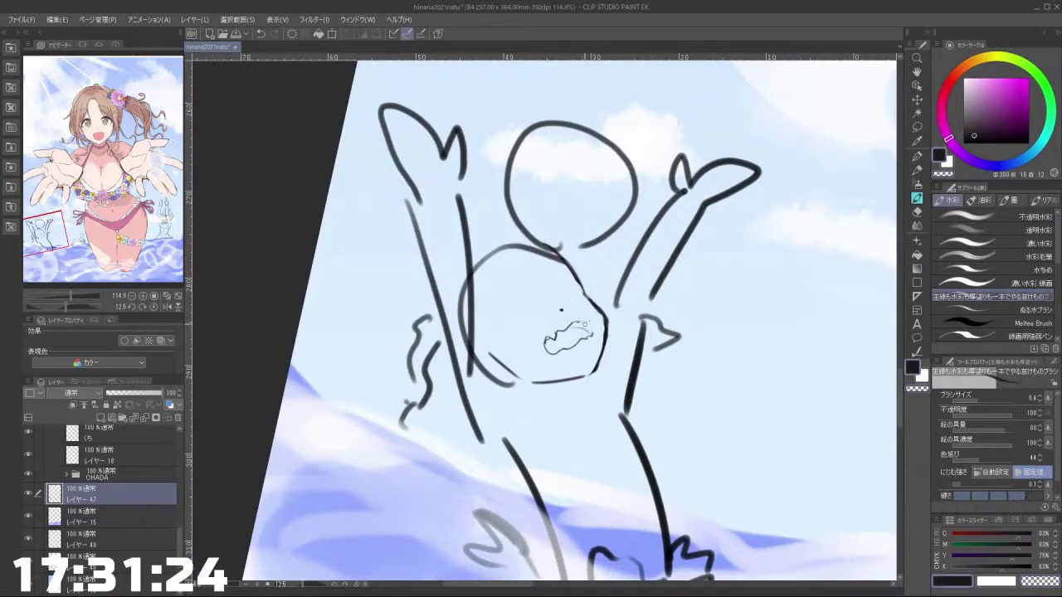
pyautogui.moveTo(584, 321); pyautogui.dragTo(593, 333)
pyautogui.scroll(-6, 594, 308)
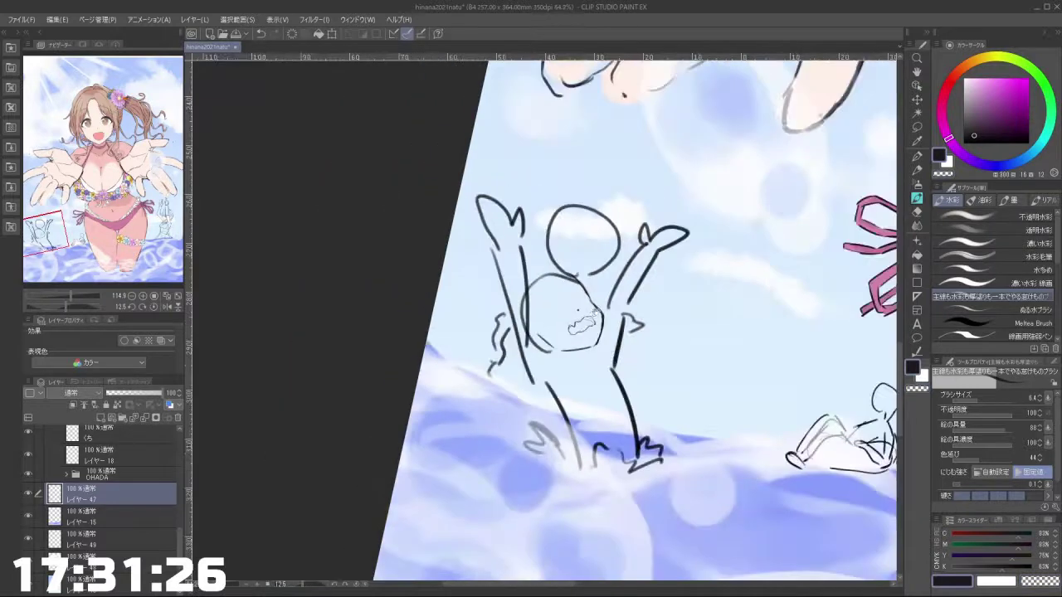
pyautogui.scroll(10, 590, 305)
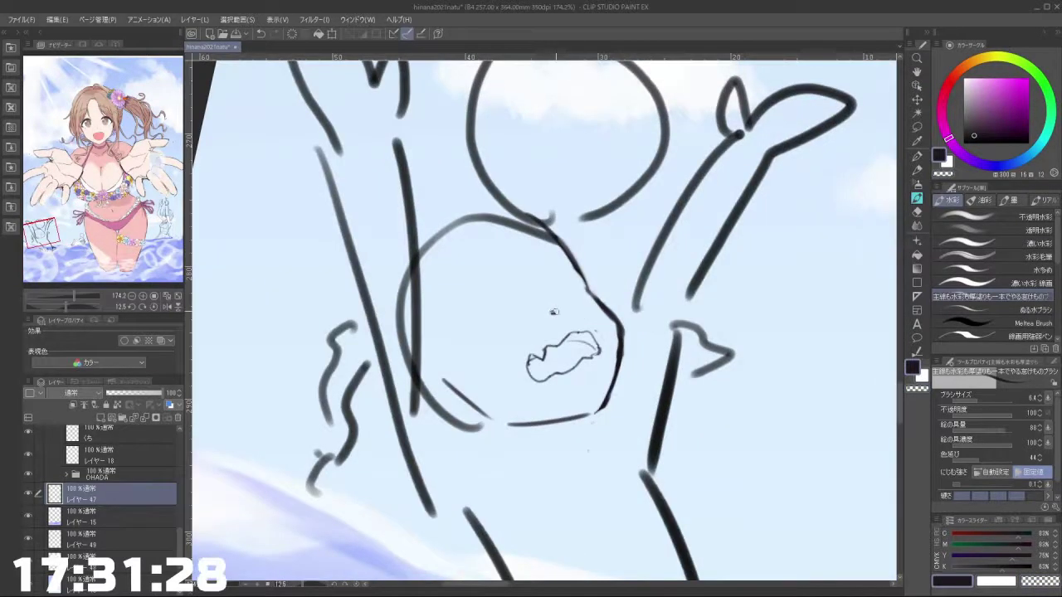
# Step: Draw two closed, curved smiling eyes with thickened lash lines on either side of the nose dot
pyautogui.press('c')
pyautogui.moveTo(554, 312)
pyautogui.mouseDown()
pyautogui.moveTo(473, 346)
pyautogui.moveTo(492, 328)
pyautogui.mouseUp()
pyautogui.press('c')
pyautogui.hotkey('ctrl', 'z')
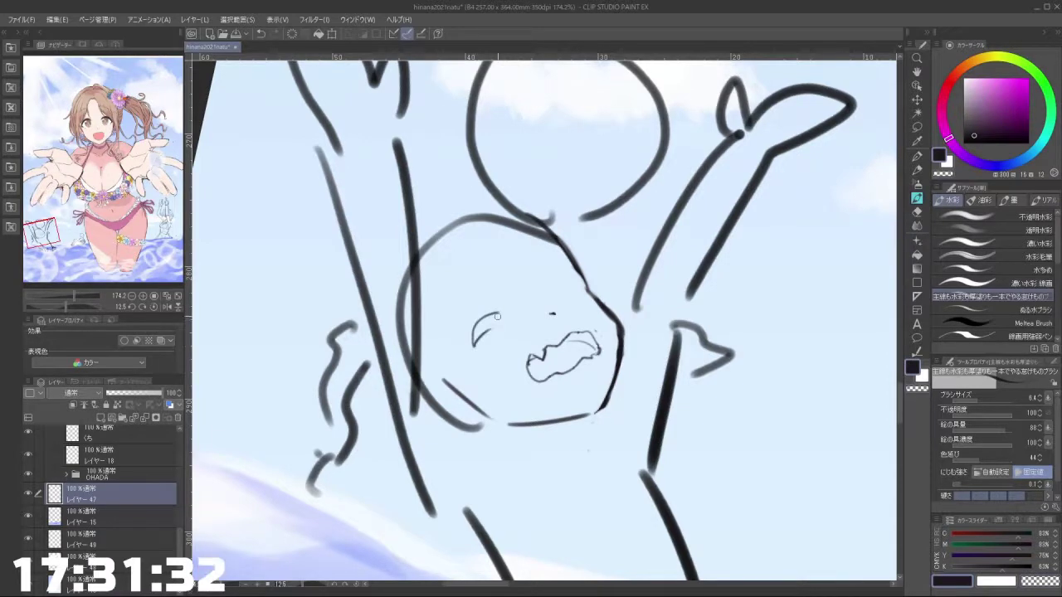
pyautogui.moveTo(538, 426); pyautogui.dragTo(646, 346)
pyautogui.hotkey('ctrl', 'z')
pyautogui.hotkey('ctrl', 'z')
pyautogui.moveTo(532, 388)
pyautogui.mouseDown()
pyautogui.moveTo(528, 360)
pyautogui.moveTo(553, 391)
pyautogui.moveTo(536, 388)
pyautogui.moveTo(545, 395)
pyautogui.mouseUp()
pyautogui.moveTo(526, 360); pyautogui.dragTo(552, 394)
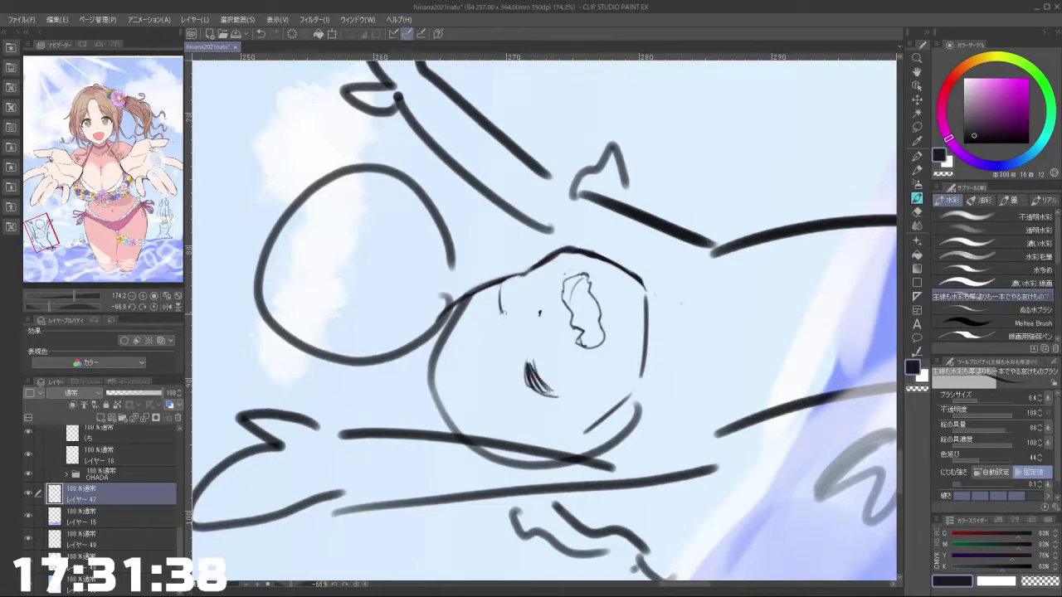
pyautogui.moveTo(518, 321)
pyautogui.mouseDown()
pyautogui.moveTo(514, 289)
pyautogui.moveTo(510, 301)
pyautogui.mouseUp()
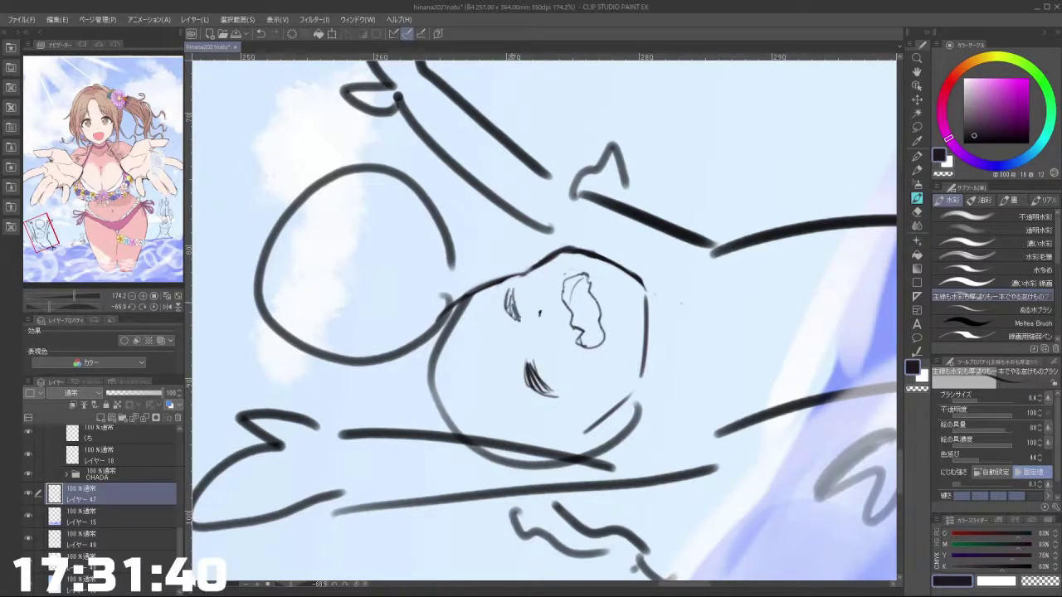
# Step: Add fine lashes to the closed eyes and draw thin curved eyebrows above them
pyautogui.scroll(-3, 581, 364)
pyautogui.moveTo(563, 379)
pyautogui.mouseDown()
pyautogui.moveTo(572, 332)
pyautogui.moveTo(531, 303)
pyautogui.moveTo(553, 334)
pyautogui.moveTo(568, 294)
pyautogui.mouseUp()
pyautogui.scroll(3, 555, 329)
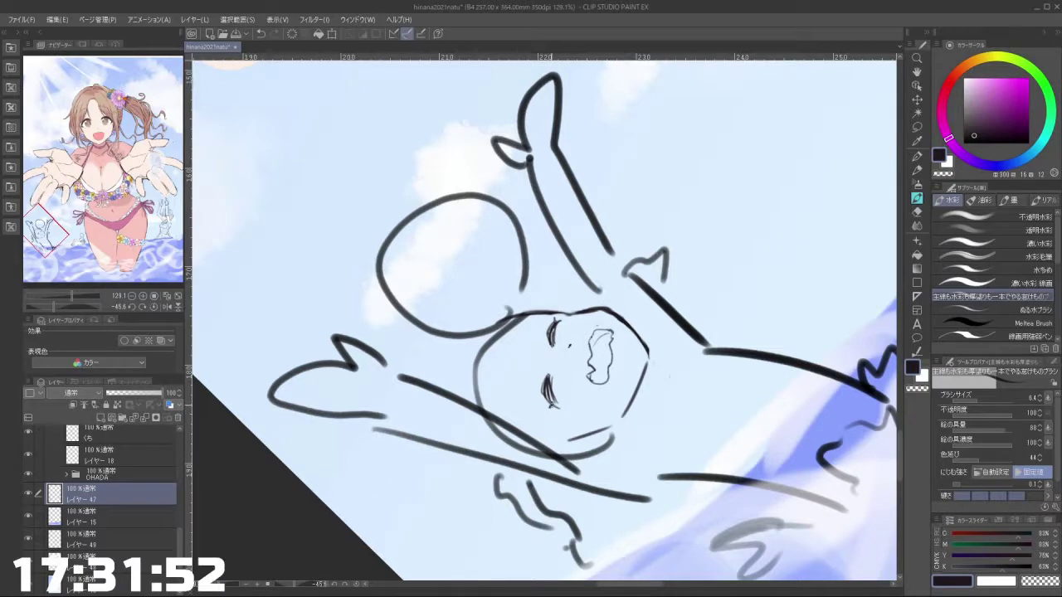
pyautogui.moveTo(570, 382); pyautogui.dragTo(507, 370)
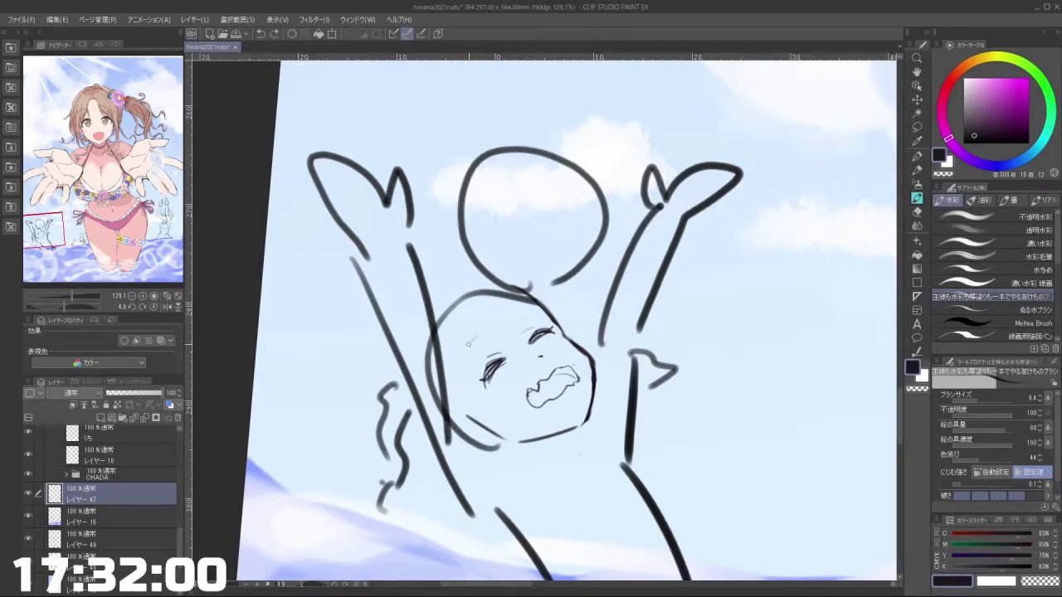
pyautogui.moveTo(515, 316); pyautogui.dragTo(543, 313)
pyautogui.moveTo(685, 154); pyautogui.dragTo(742, 230)
# Step: Lasso the ball figure's mouth, scale it to 85%, move it slightly lower on the face, and return to the brush
pyautogui.click(918, 128)
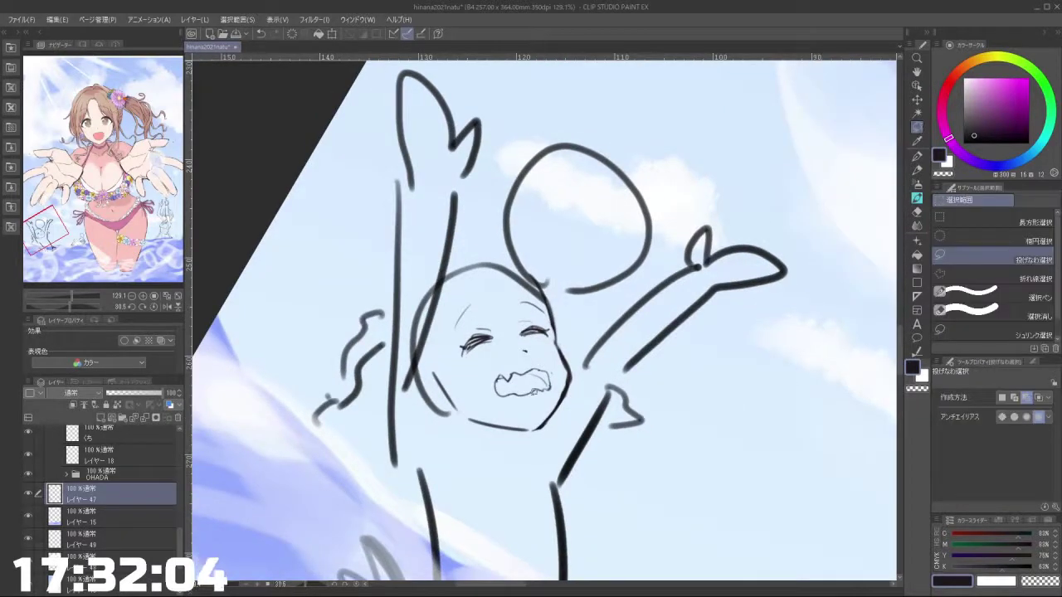
pyautogui.moveTo(521, 402)
pyautogui.mouseDown()
pyautogui.moveTo(511, 363)
pyautogui.moveTo(543, 357)
pyautogui.moveTo(561, 376)
pyautogui.moveTo(535, 407)
pyautogui.mouseUp()
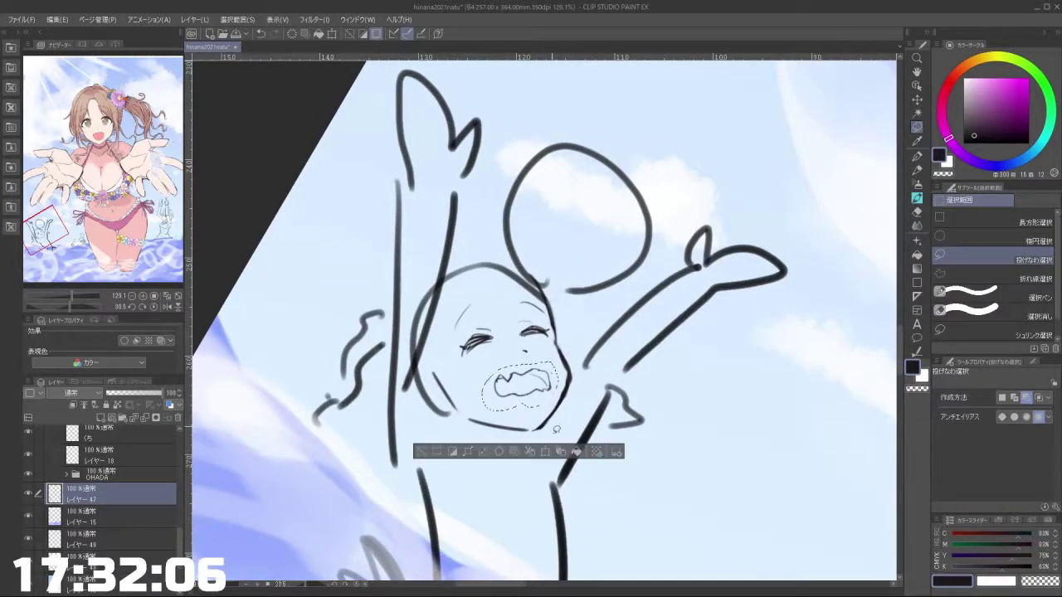
pyautogui.click(547, 450)
pyautogui.moveTo(566, 375); pyautogui.dragTo(530, 408)
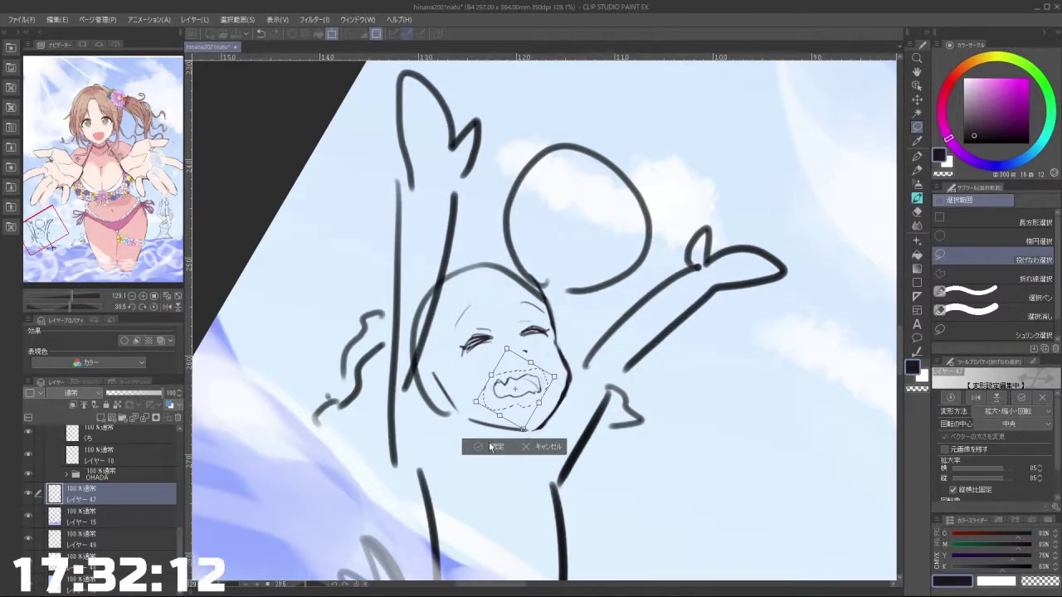
pyautogui.click(491, 448)
pyautogui.click(435, 449)
pyautogui.press('b')
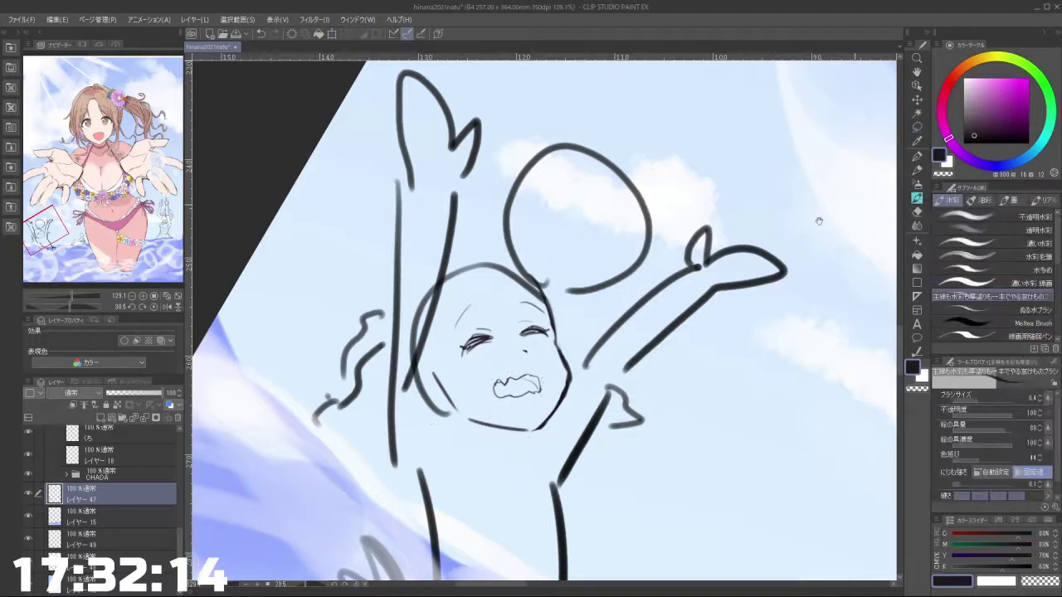
# Step: Check the ball figure's new facial expression in the full composition and up close
pyautogui.scroll(-8, 720, 322)
pyautogui.moveTo(712, 313); pyautogui.dragTo(586, 248)
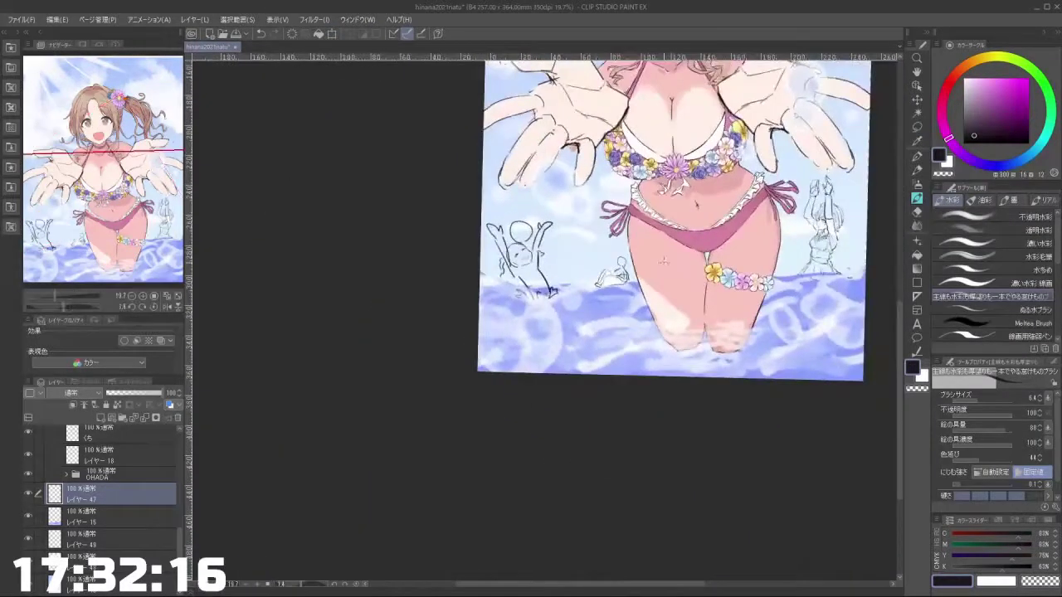
pyautogui.moveTo(663, 261); pyautogui.dragTo(664, 263)
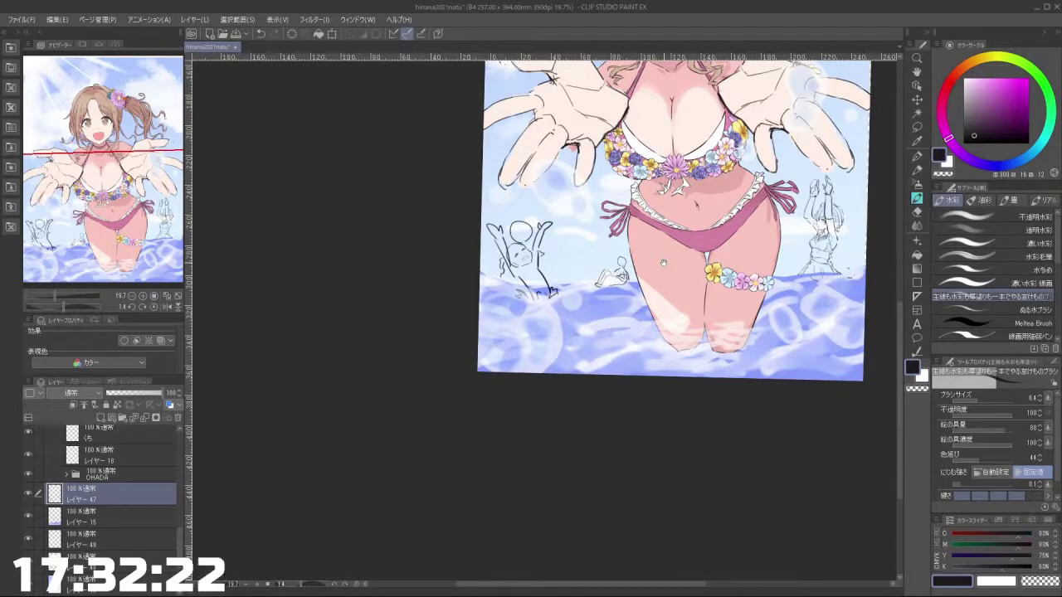
pyautogui.scroll(8, 526, 250)
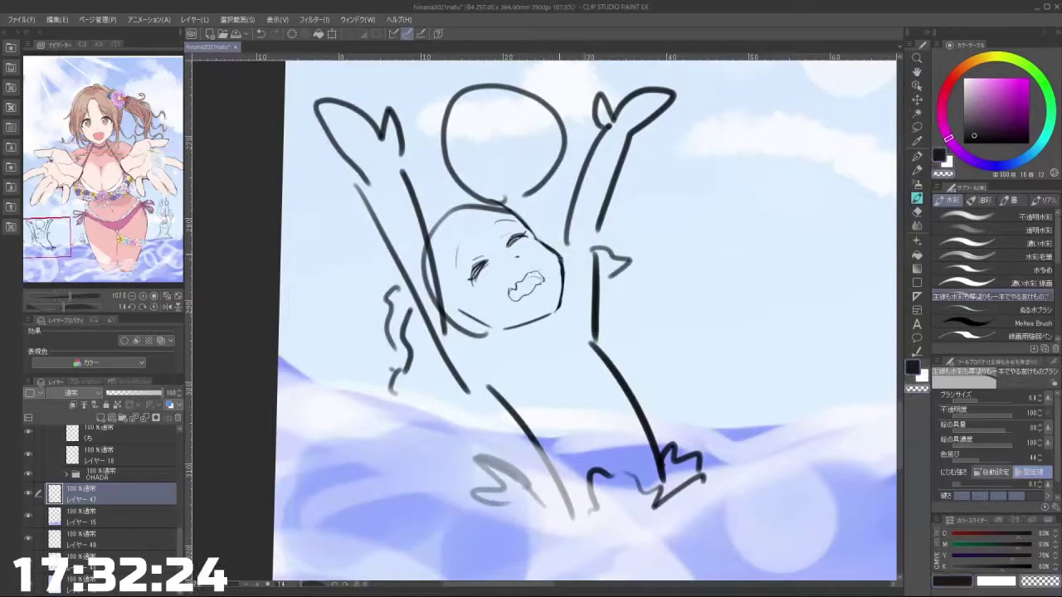
# Step: Erase the rough outline along the face's right cheek using the transparent brush enlarged to 11.2
pyautogui.press(']')
pyautogui.press(']')
pyautogui.press(']')
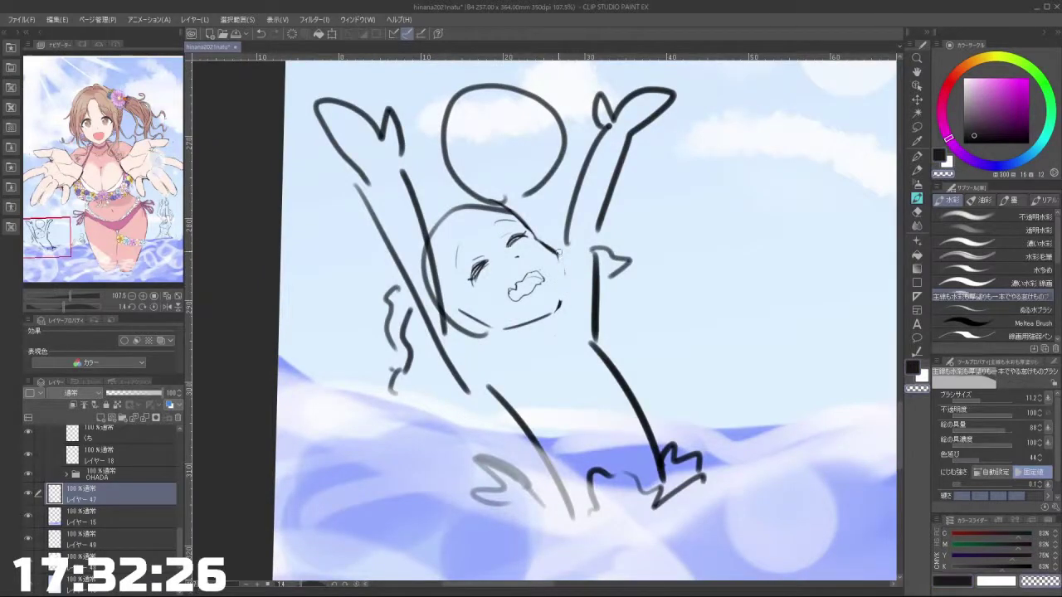
pyautogui.moveTo(557, 308); pyautogui.dragTo(553, 317)
# Step: Redraw the right cheek as a thinner line at brush size 6.5, redoing the stroke until it fits
pyautogui.press('c')
pyautogui.press('[')
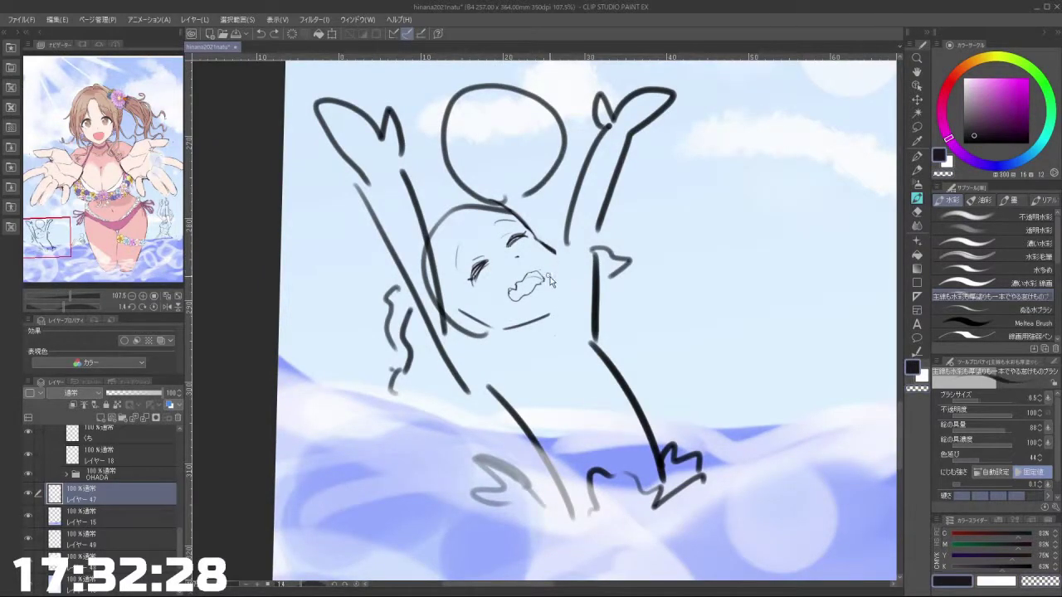
pyautogui.moveTo(537, 246)
pyautogui.mouseDown()
pyautogui.moveTo(555, 258)
pyautogui.moveTo(557, 278)
pyautogui.mouseUp()
pyautogui.hotkey('ctrl', 'z')
pyautogui.hotkey('ctrl', 'z')
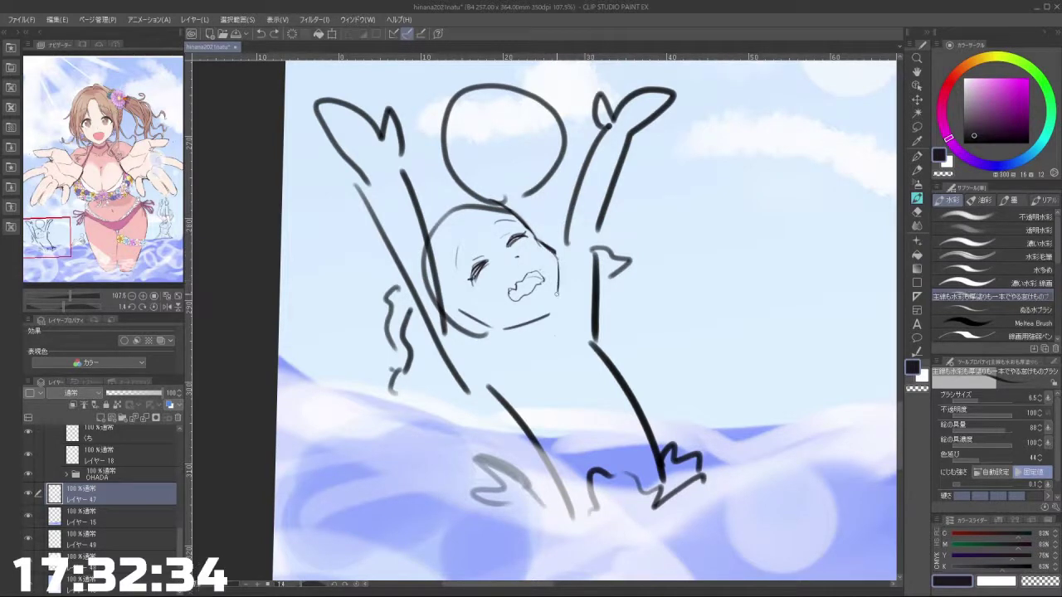
pyautogui.moveTo(557, 260); pyautogui.dragTo(554, 302)
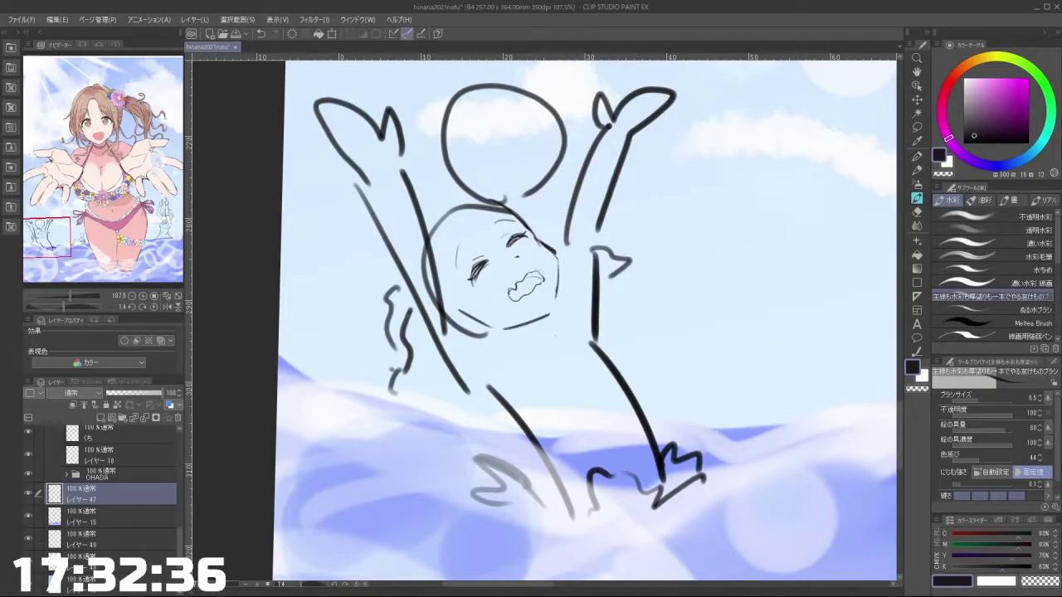
# Step: Draw the jaw contour from the right cheek down to a pointed chin
pyautogui.moveTo(557, 429)
pyautogui.mouseDown()
pyautogui.moveTo(616, 237)
pyautogui.moveTo(443, 277)
pyautogui.moveTo(462, 413)
pyautogui.mouseUp()
pyautogui.moveTo(622, 415); pyautogui.dragTo(645, 390)
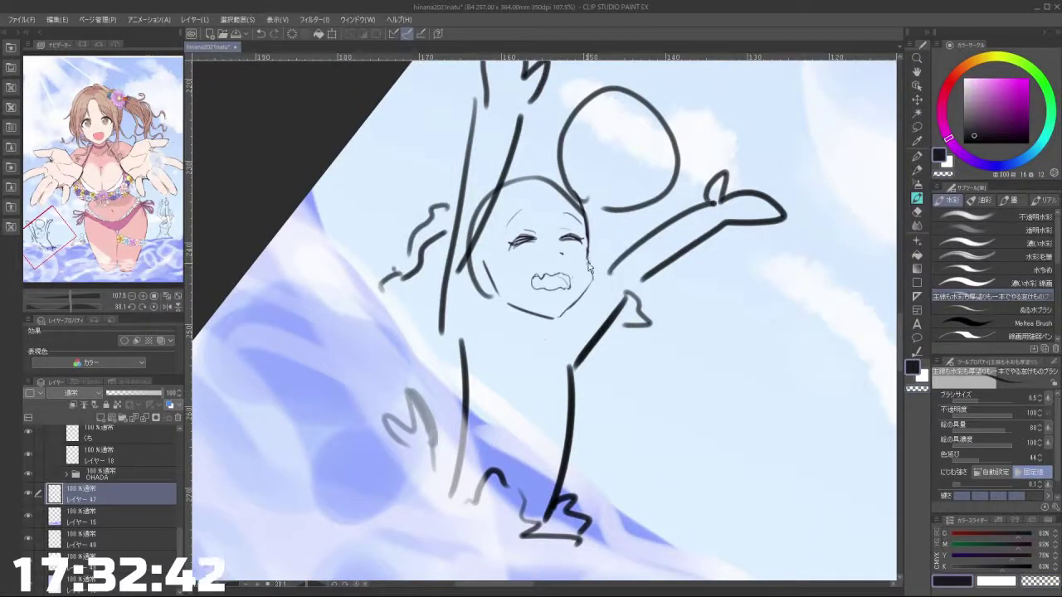
pyautogui.moveTo(590, 279)
pyautogui.mouseDown()
pyautogui.moveTo(572, 265)
pyautogui.moveTo(488, 294)
pyautogui.moveTo(535, 382)
pyautogui.moveTo(601, 346)
pyautogui.moveTo(586, 273)
pyautogui.moveTo(558, 258)
pyautogui.mouseUp()
# Step: Sketch thin bangs falling across the forehead toward the right temple
pyautogui.moveTo(608, 331); pyautogui.dragTo(573, 379)
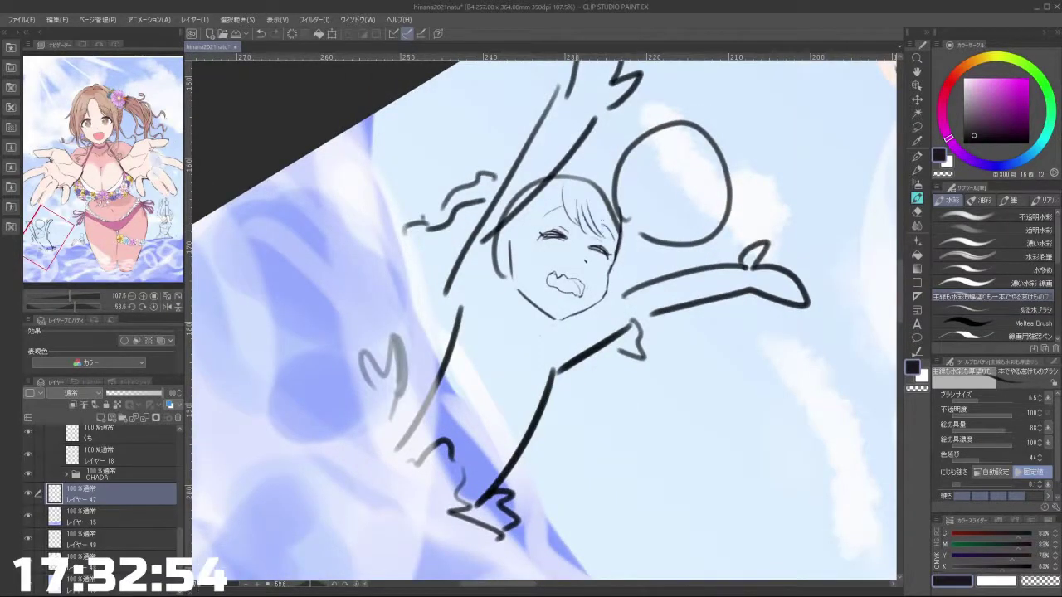
pyautogui.moveTo(606, 205); pyautogui.dragTo(615, 243)
pyautogui.moveTo(598, 356); pyautogui.dragTo(569, 260)
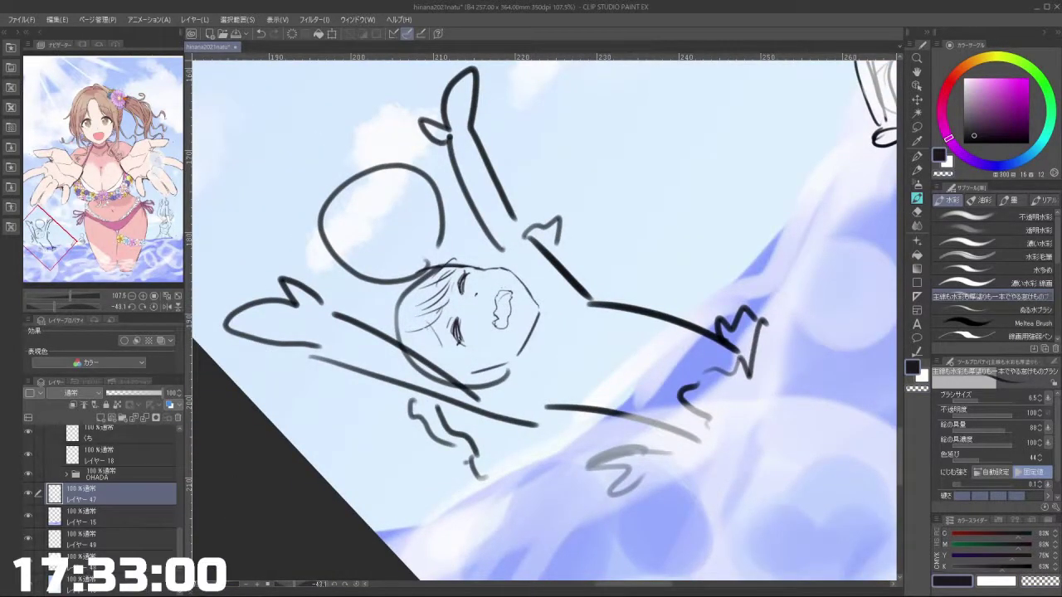
# Step: Clean up the lines at the right corner of the open mouth
pyautogui.moveTo(453, 302)
pyautogui.mouseDown()
pyautogui.moveTo(475, 381)
pyautogui.moveTo(506, 405)
pyautogui.moveTo(637, 326)
pyautogui.moveTo(614, 259)
pyautogui.moveTo(564, 229)
pyautogui.mouseUp()
pyautogui.scroll(4, 572, 282)
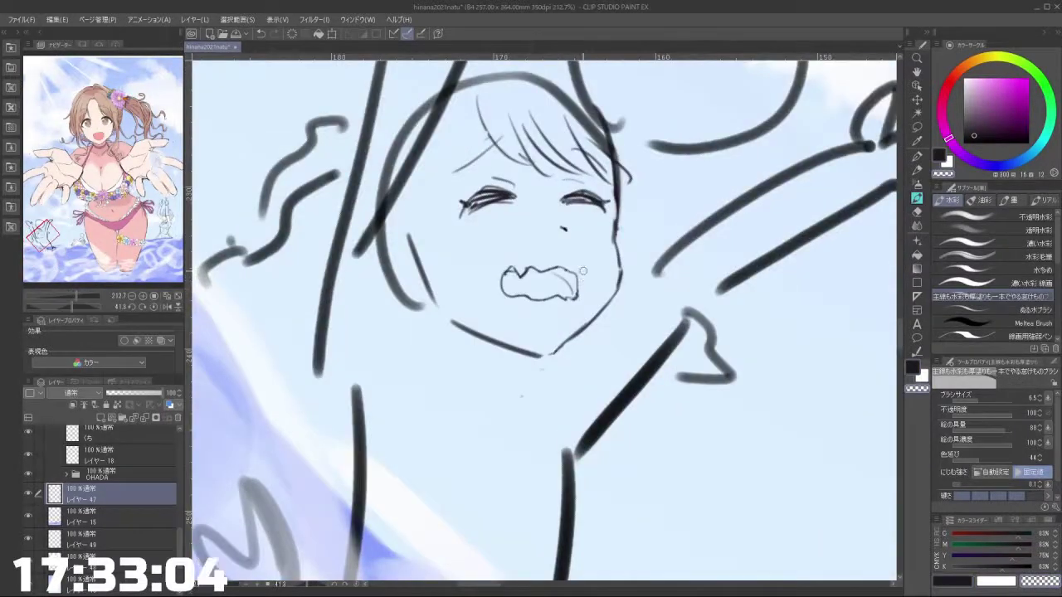
pyautogui.press('c')
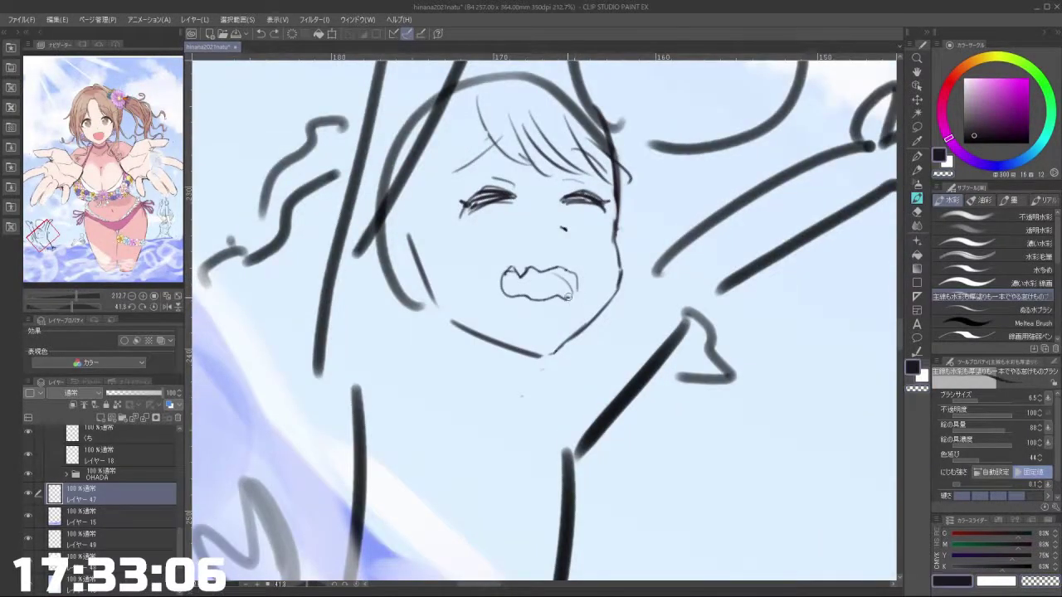
# Step: Draw the left ear and the side hair strands next to it
pyautogui.scroll(-5, 589, 317)
pyautogui.moveTo(595, 298); pyautogui.dragTo(558, 283)
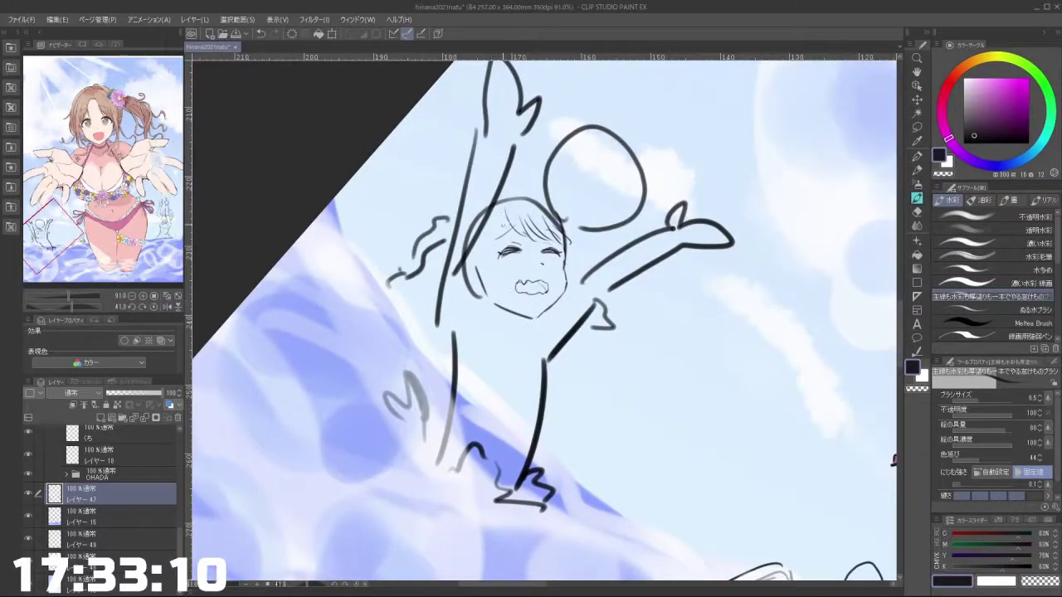
pyautogui.moveTo(499, 215); pyautogui.dragTo(476, 287)
pyautogui.moveTo(521, 385); pyautogui.dragTo(560, 388)
# Step: Lasso the mouth and jaw area of the face, shift it slightly with a transform, and apply it
pyautogui.click(916, 126)
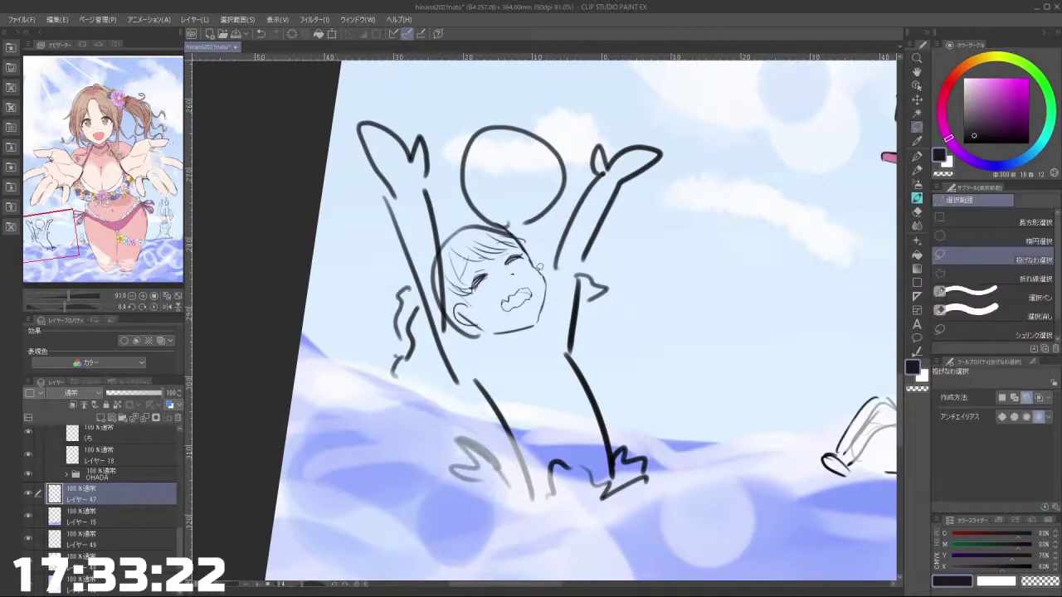
pyautogui.moveTo(486, 335)
pyautogui.mouseDown()
pyautogui.moveTo(545, 324)
pyautogui.moveTo(531, 264)
pyautogui.mouseUp()
pyautogui.click(545, 368)
pyautogui.moveTo(534, 311); pyautogui.dragTo(536, 309)
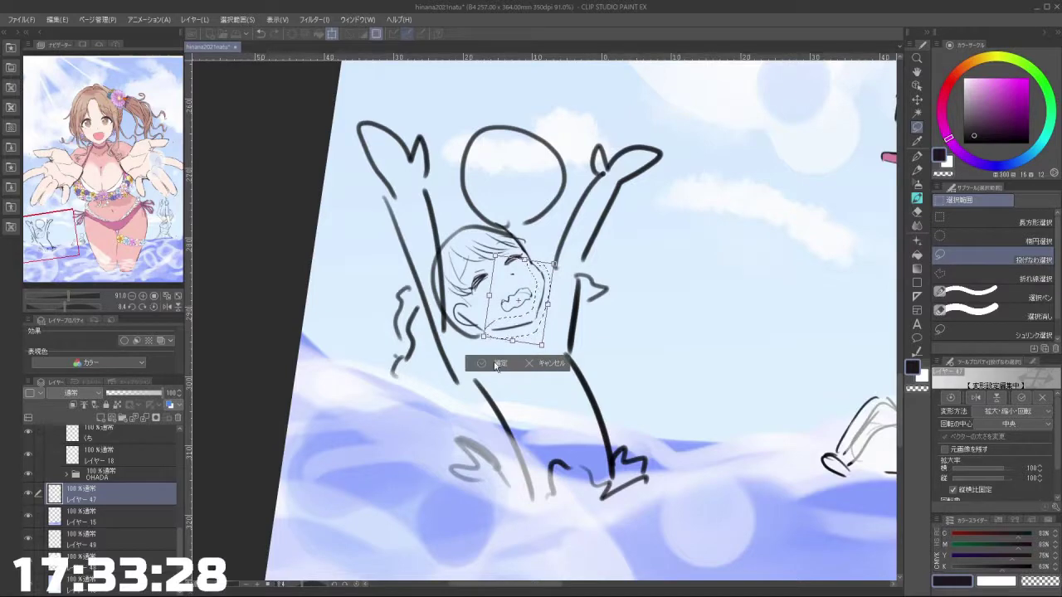
pyautogui.click(498, 363)
# Step: Draw thin hair strands along the crown of the head with the brush, undoing a stray stroke
pyautogui.click(918, 197)
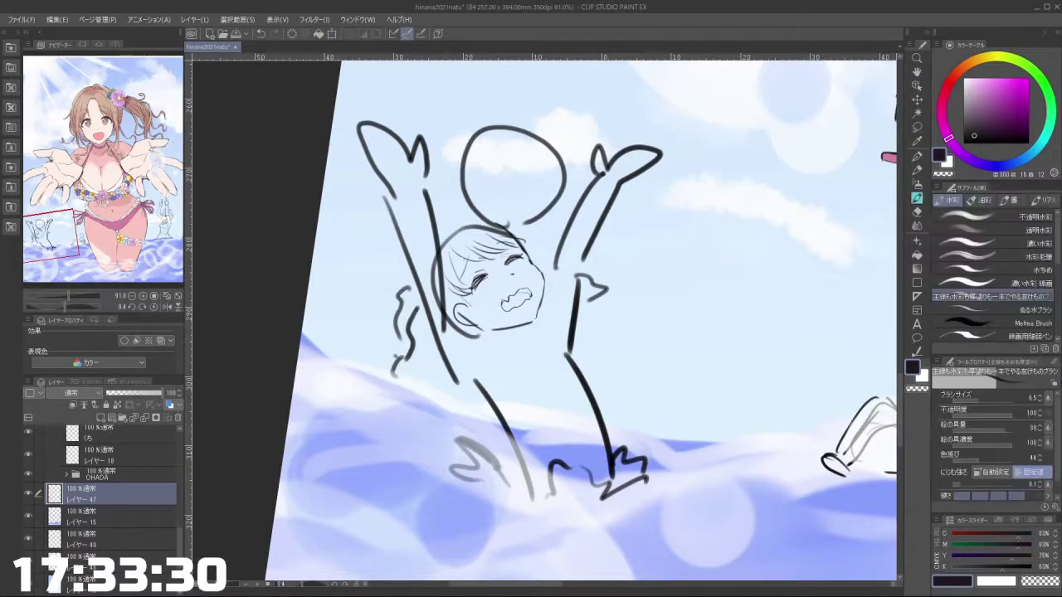
pyautogui.moveTo(610, 347); pyautogui.dragTo(589, 375)
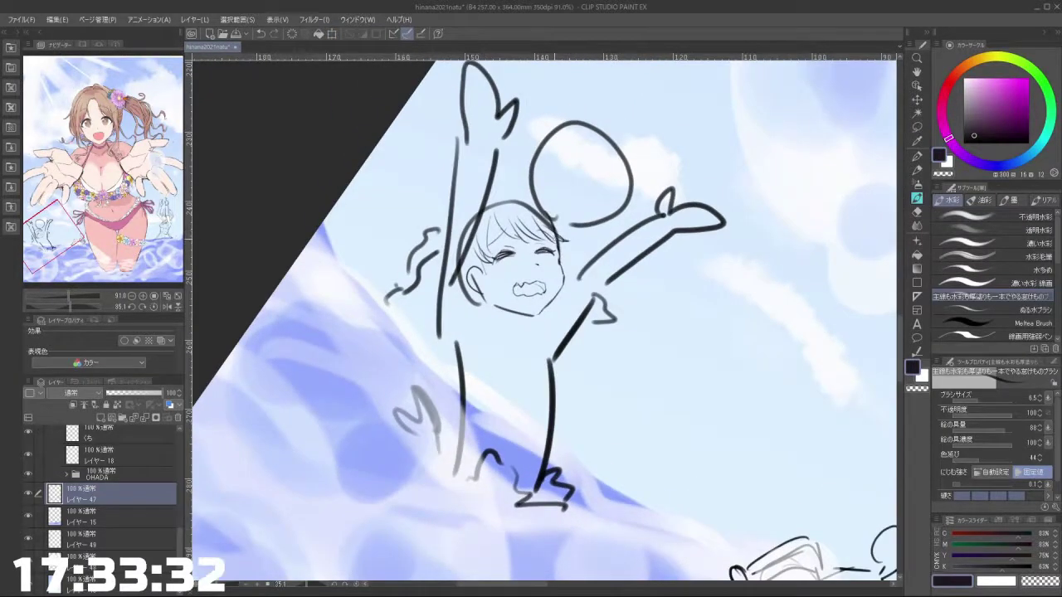
pyautogui.hotkey('ctrl', 'z')
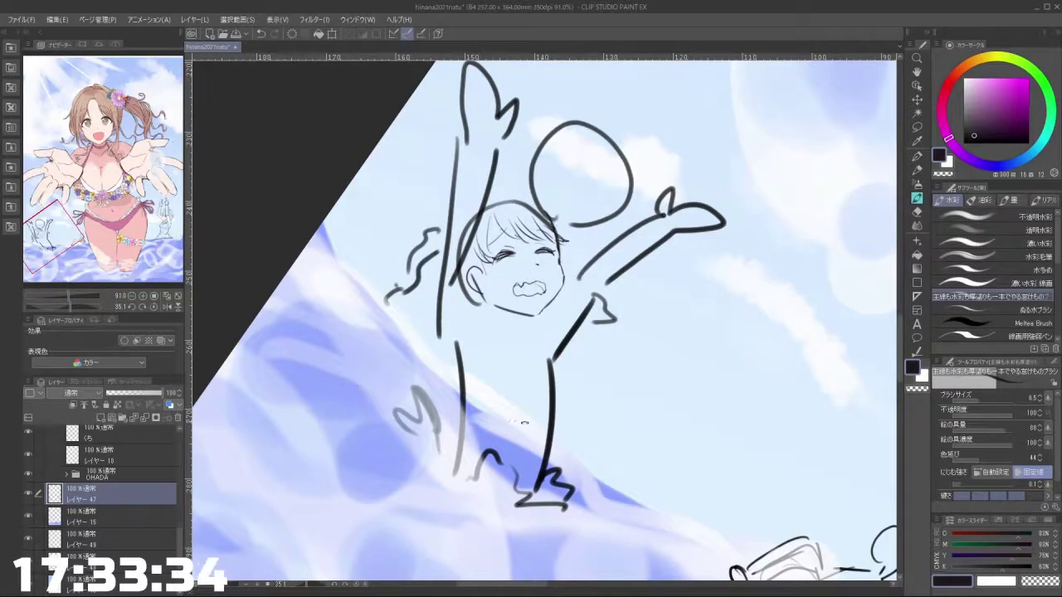
pyautogui.moveTo(523, 424); pyautogui.dragTo(536, 380)
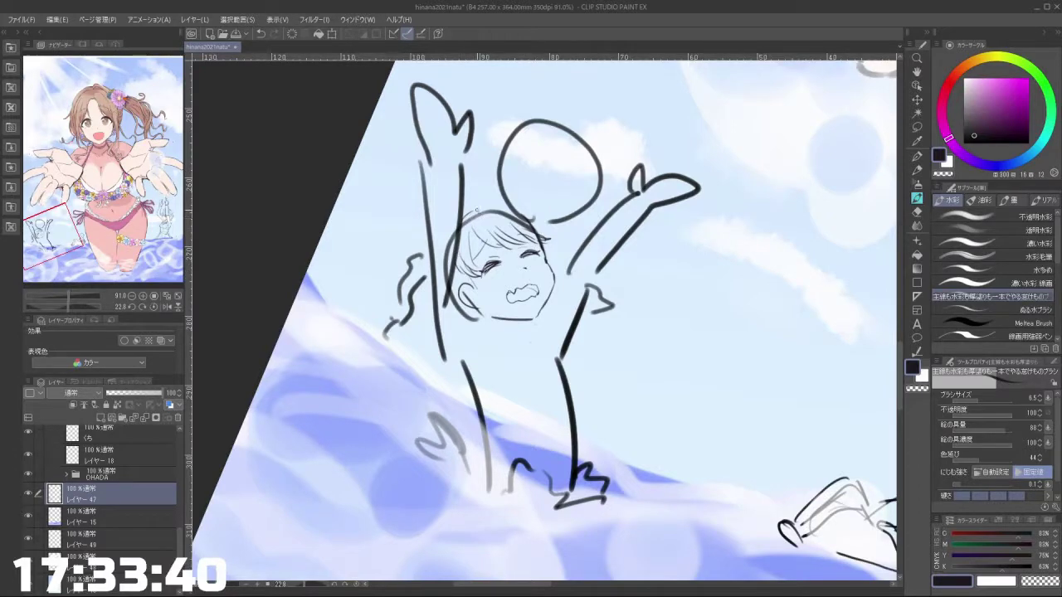
pyautogui.moveTo(466, 214)
pyautogui.mouseDown()
pyautogui.moveTo(502, 209)
pyautogui.moveTo(494, 409)
pyautogui.moveTo(528, 422)
pyautogui.mouseUp()
# Step: Erase the thick old head outline around the crown with the transparent brush at size 12.6, refining at 9.5
pyautogui.press('c')
pyautogui.press(']')
pyautogui.press(']')
pyautogui.press(']')
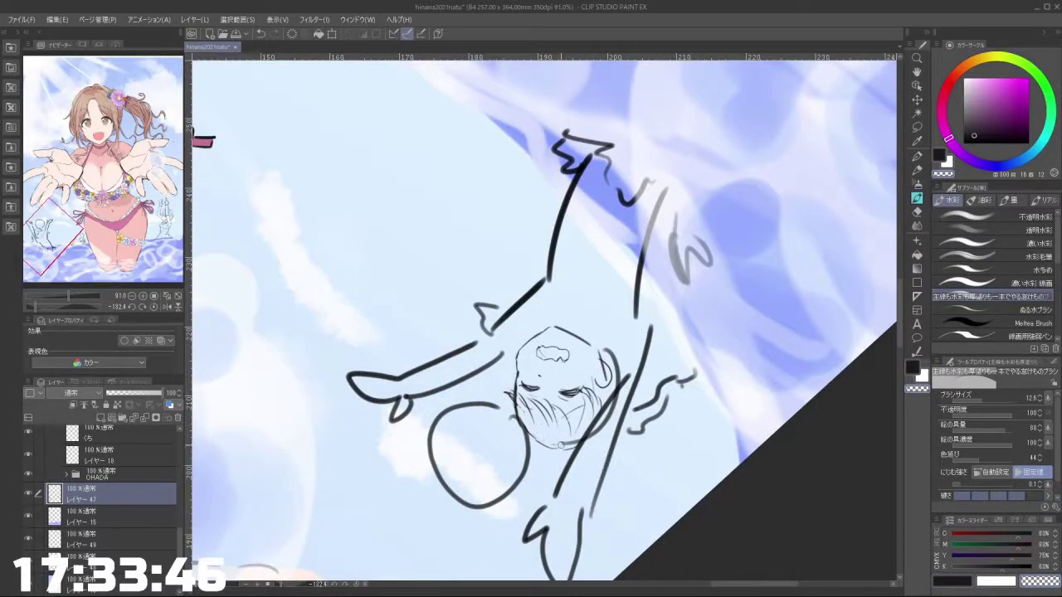
pyautogui.press('c')
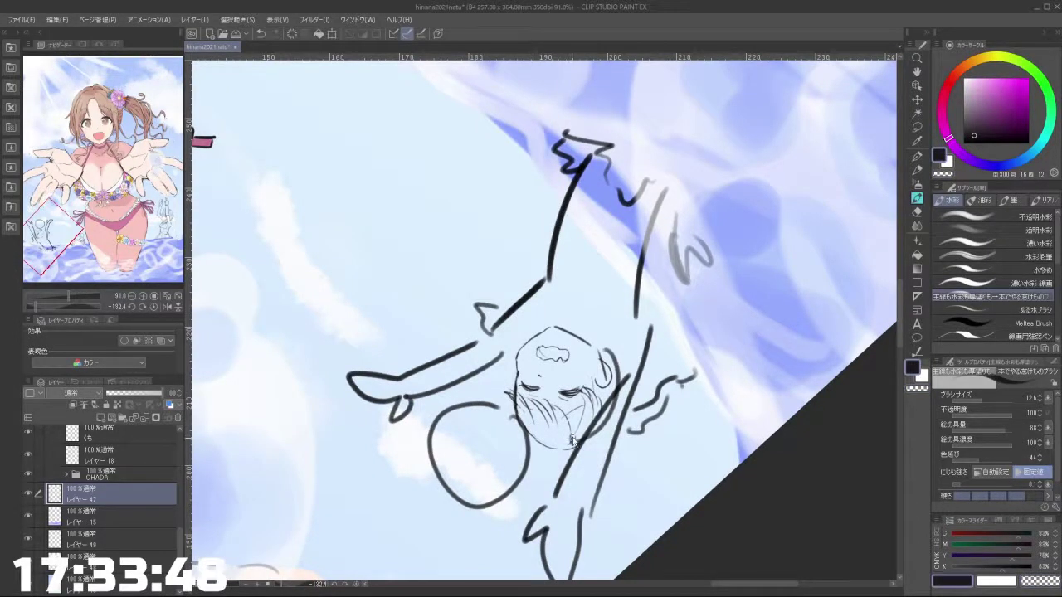
pyautogui.press('c')
pyautogui.press('[')
pyautogui.press('[')
pyautogui.press('c')
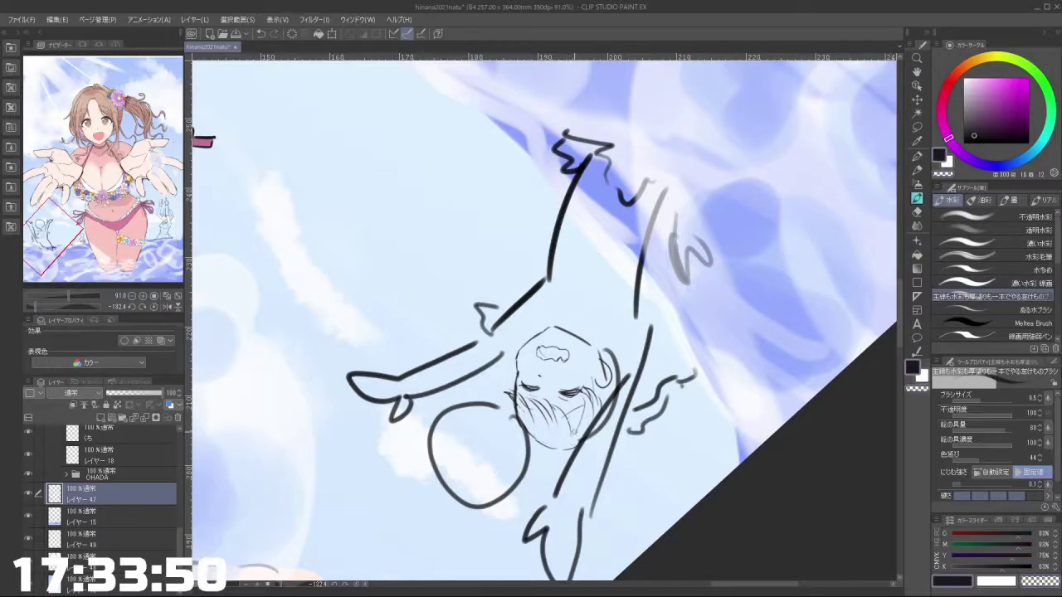
# Step: Add more hair strands over the crown and fringe, undoing one misplaced stroke
pyautogui.moveTo(600, 485); pyautogui.dragTo(395, 231)
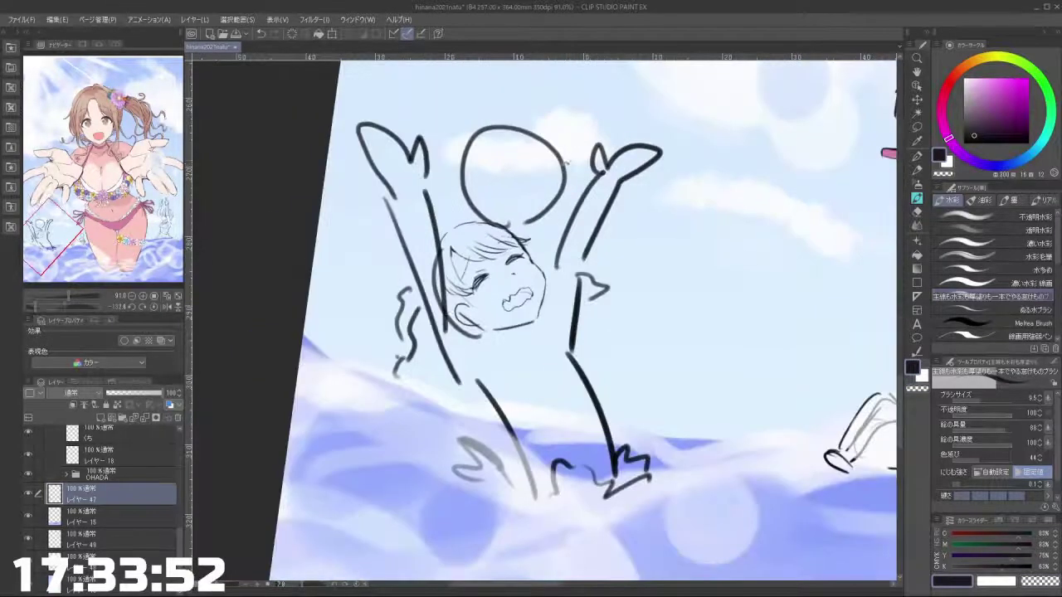
pyautogui.moveTo(529, 421); pyautogui.dragTo(607, 252)
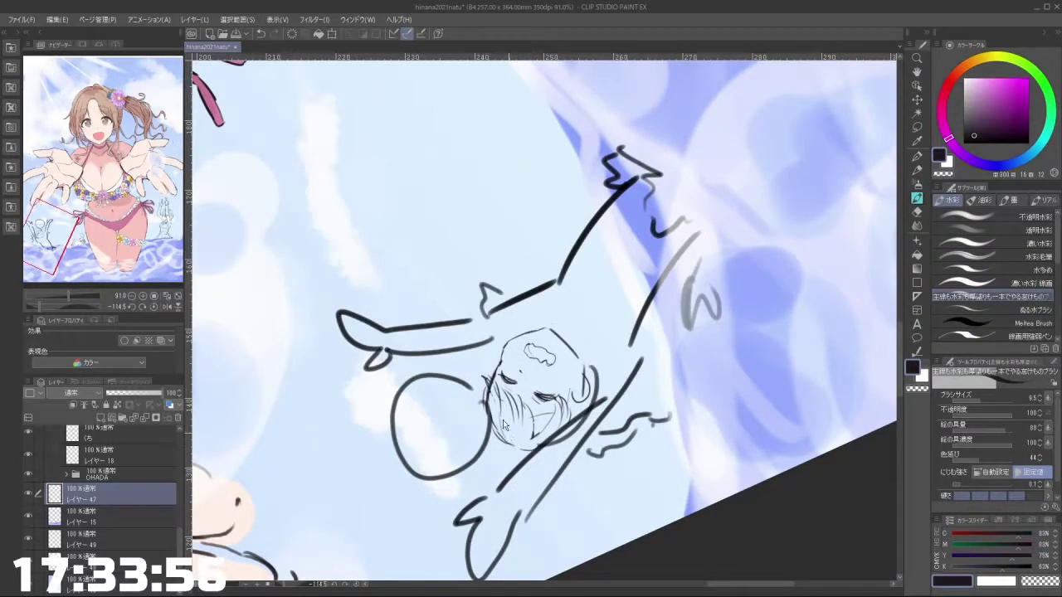
pyautogui.hotkey('ctrl', 'z')
pyautogui.moveTo(516, 429)
pyautogui.mouseDown()
pyautogui.moveTo(524, 442)
pyautogui.moveTo(641, 397)
pyautogui.moveTo(467, 258)
pyautogui.moveTo(448, 284)
pyautogui.mouseUp()
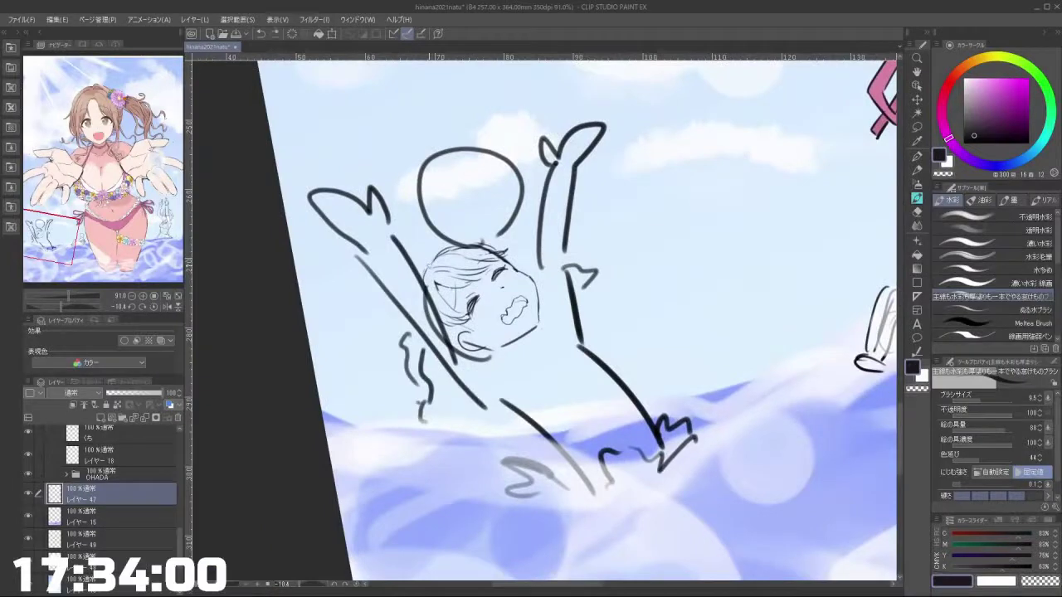
pyautogui.moveTo(500, 427); pyautogui.dragTo(452, 381)
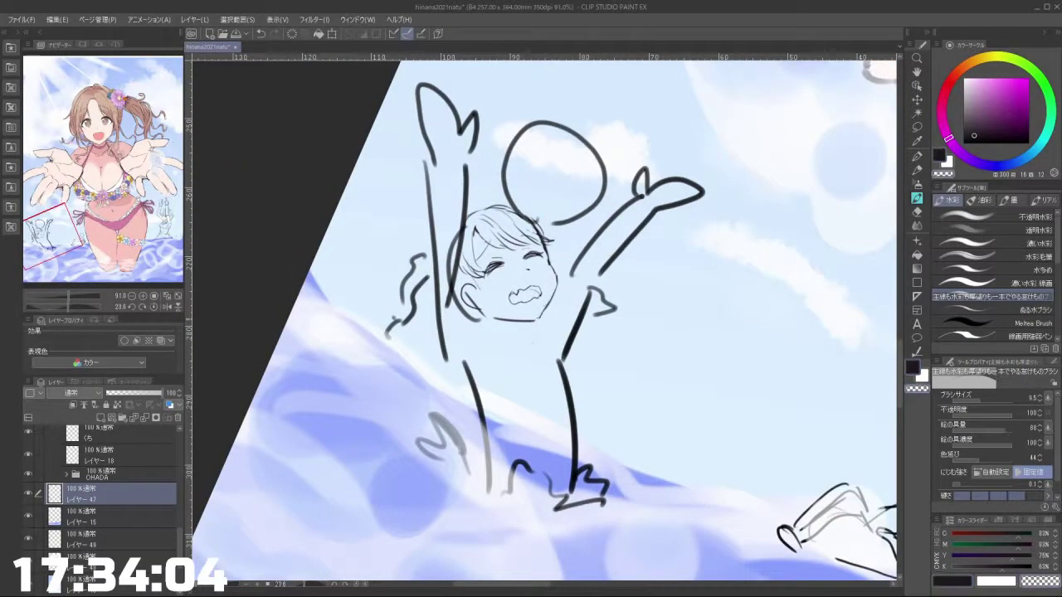
# Step: Undo the last hair stroke and erase the leftover thick head outline beside the right temple
pyautogui.hotkey('ctrl', 'z')
pyautogui.moveTo(489, 357); pyautogui.dragTo(554, 385)
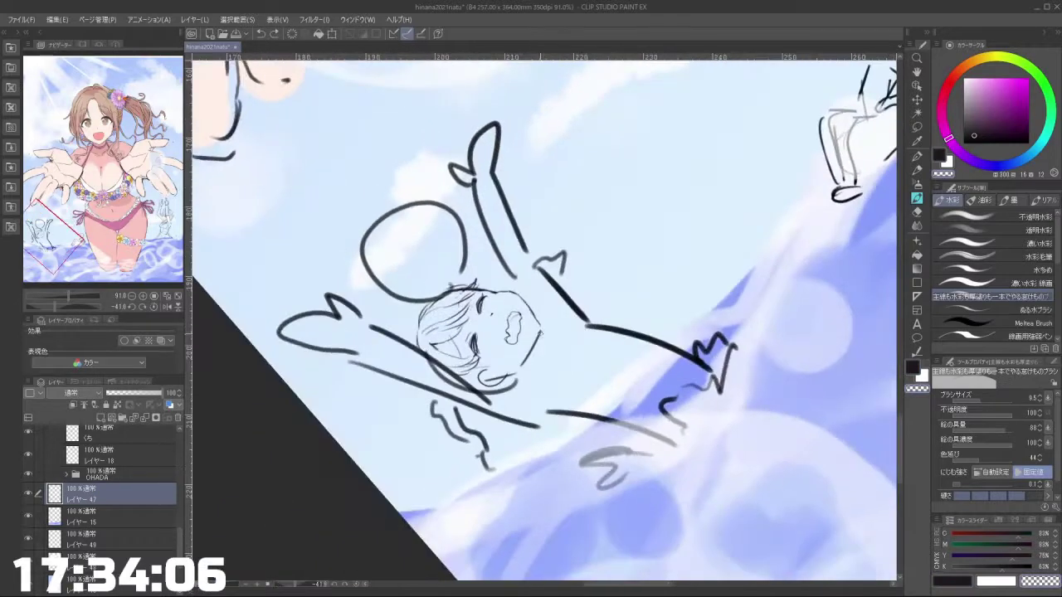
pyautogui.press('c')
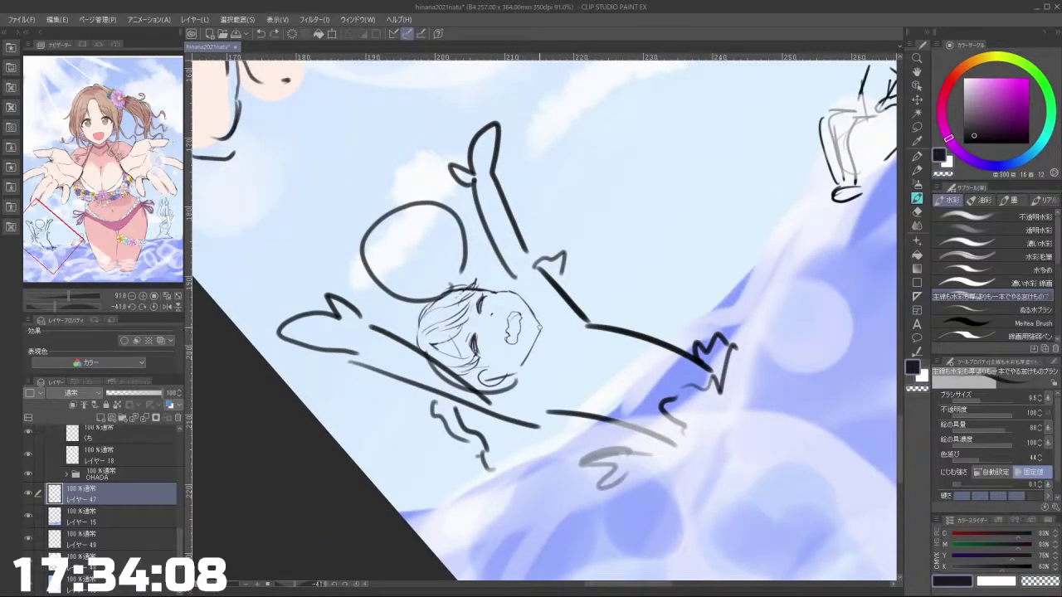
# Step: Draw the pointed hair tuft and side strands at the right temple
pyautogui.moveTo(557, 333); pyautogui.dragTo(546, 352)
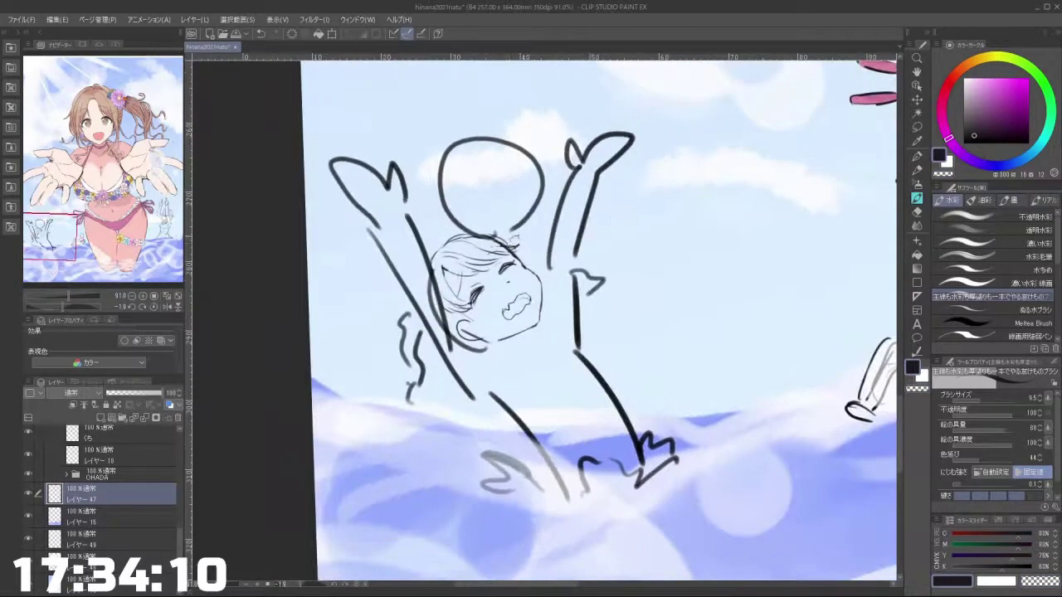
pyautogui.moveTo(592, 314)
pyautogui.mouseDown()
pyautogui.moveTo(540, 403)
pyautogui.moveTo(599, 381)
pyautogui.mouseUp()
pyautogui.press('c')
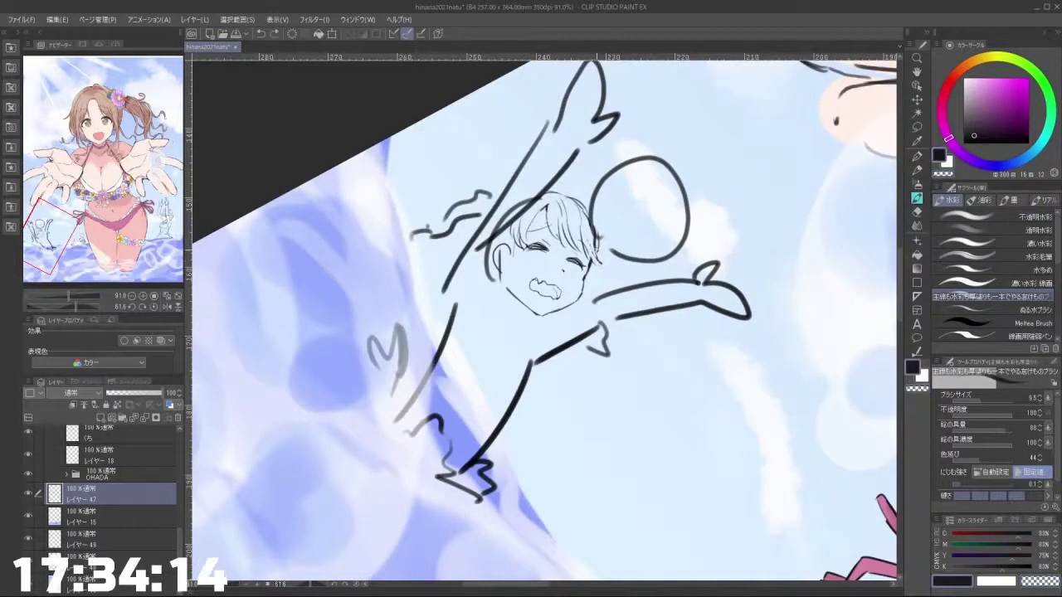
pyautogui.moveTo(596, 239); pyautogui.dragTo(607, 259)
pyautogui.moveTo(622, 370); pyautogui.dragTo(624, 283)
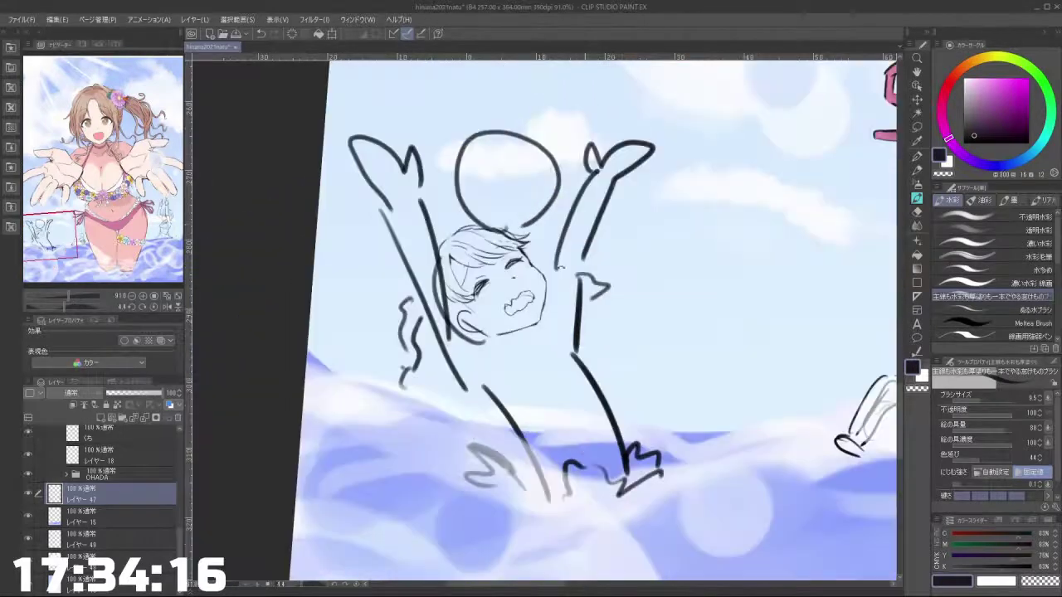
# Step: Refine the face contour by drawing the jawline from the left ear to the chin and touching up the right cheek
pyautogui.moveTo(445, 231); pyautogui.dragTo(487, 199)
pyautogui.moveTo(514, 272); pyautogui.dragTo(558, 270)
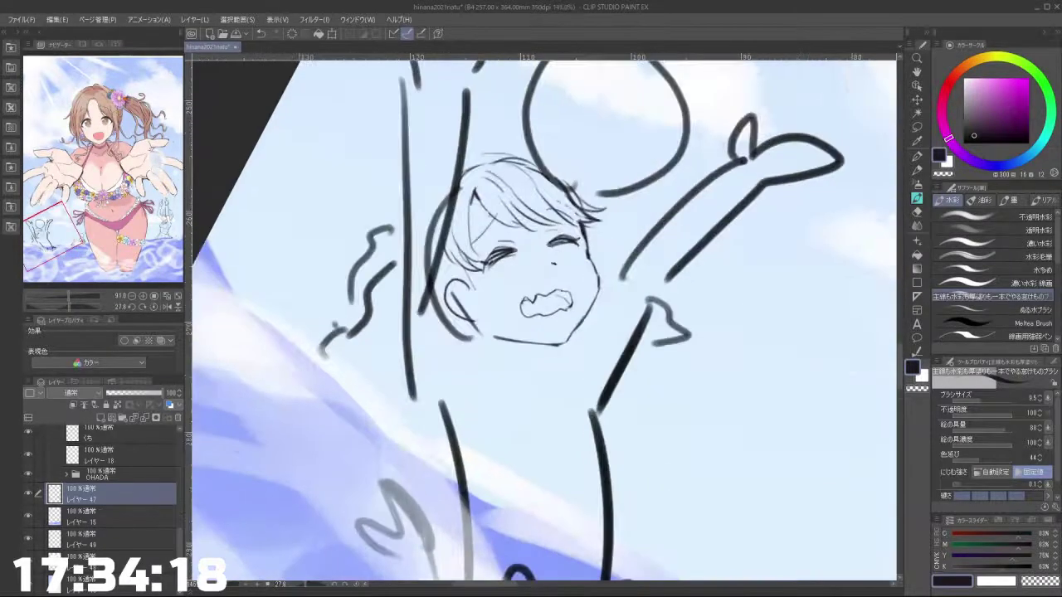
pyautogui.moveTo(486, 337)
pyautogui.mouseDown()
pyautogui.moveTo(481, 319)
pyautogui.moveTo(495, 321)
pyautogui.mouseUp()
pyautogui.press('c')
pyautogui.moveTo(574, 414)
pyautogui.mouseDown()
pyautogui.moveTo(627, 374)
pyautogui.moveTo(570, 316)
pyautogui.mouseUp()
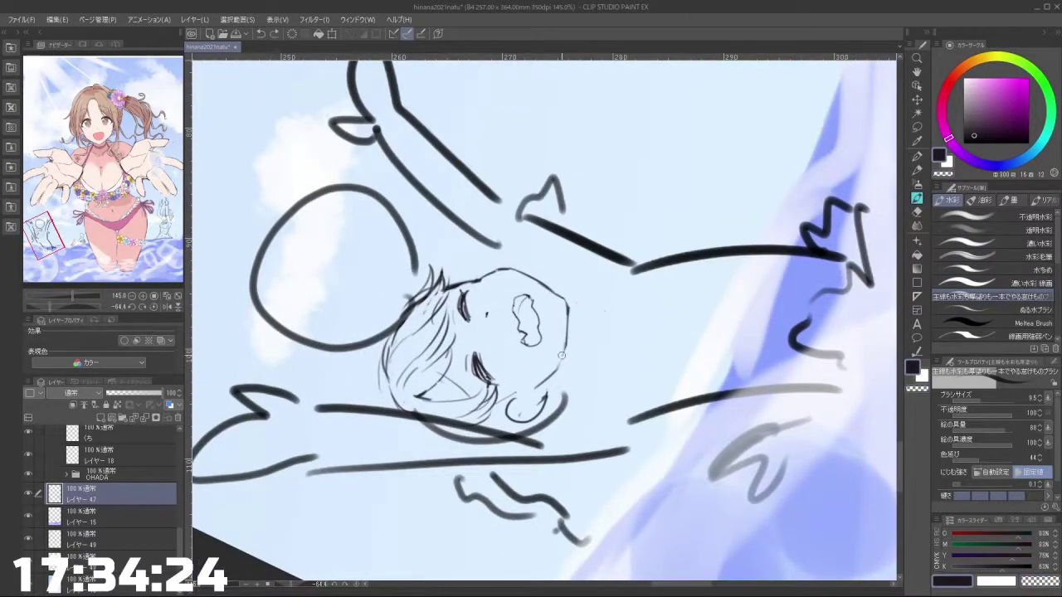
pyautogui.moveTo(564, 356)
pyautogui.mouseDown()
pyautogui.moveTo(614, 280)
pyautogui.moveTo(518, 251)
pyautogui.moveTo(471, 309)
pyautogui.mouseUp()
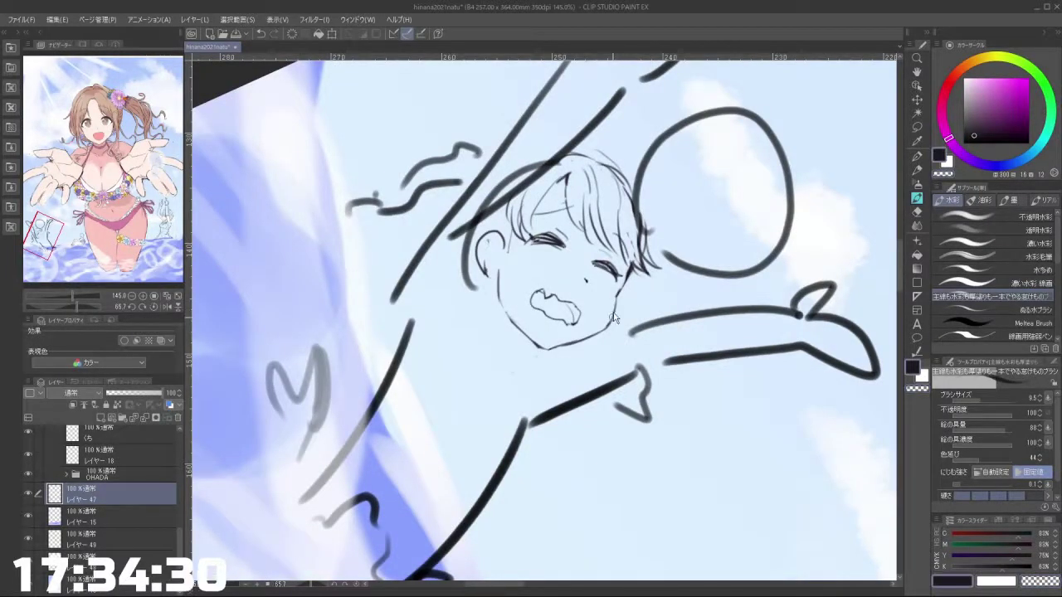
pyautogui.moveTo(611, 315)
pyautogui.mouseDown()
pyautogui.moveTo(614, 431)
pyautogui.moveTo(680, 307)
pyautogui.moveTo(511, 334)
pyautogui.moveTo(628, 283)
pyautogui.moveTo(634, 340)
pyautogui.moveTo(593, 350)
pyautogui.moveTo(618, 393)
pyautogui.moveTo(648, 390)
pyautogui.mouseUp()
# Step: Erase the lower part of the ball's thick outline above the small character's head
pyautogui.moveTo(610, 472); pyautogui.dragTo(680, 317)
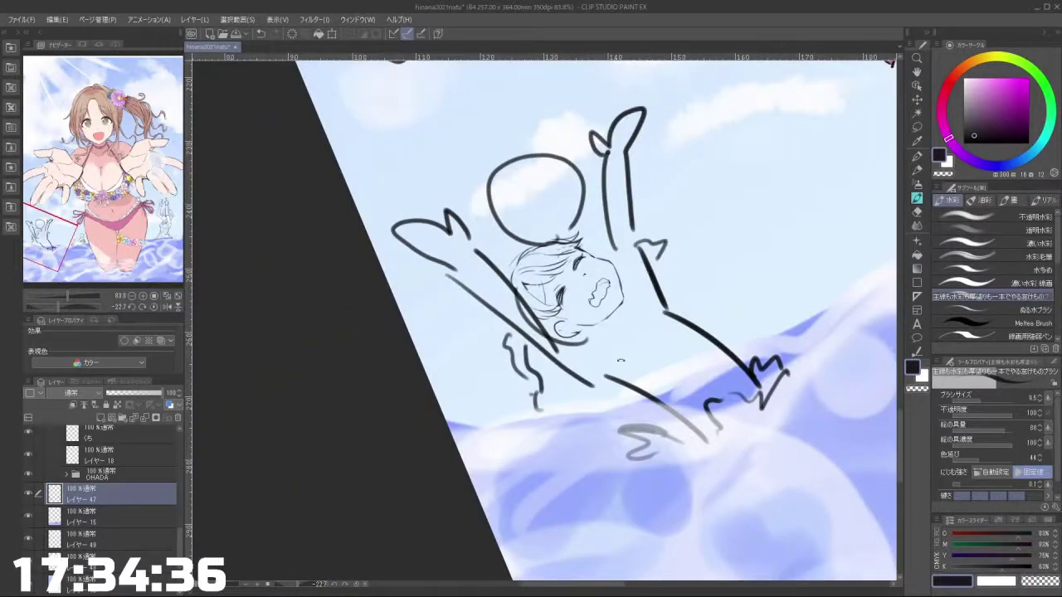
pyautogui.moveTo(624, 388)
pyautogui.mouseDown()
pyautogui.moveTo(634, 297)
pyautogui.moveTo(598, 270)
pyautogui.moveTo(530, 263)
pyautogui.mouseUp()
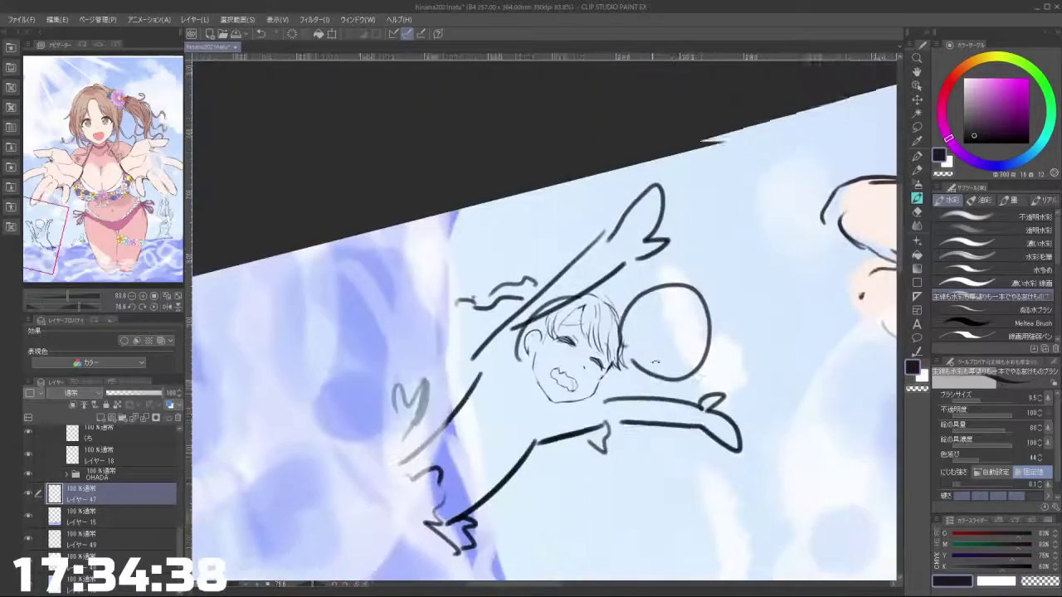
pyautogui.moveTo(628, 360)
pyautogui.mouseDown()
pyautogui.moveTo(646, 295)
pyautogui.moveTo(622, 290)
pyautogui.mouseUp()
pyautogui.moveTo(718, 271); pyautogui.dragTo(684, 202)
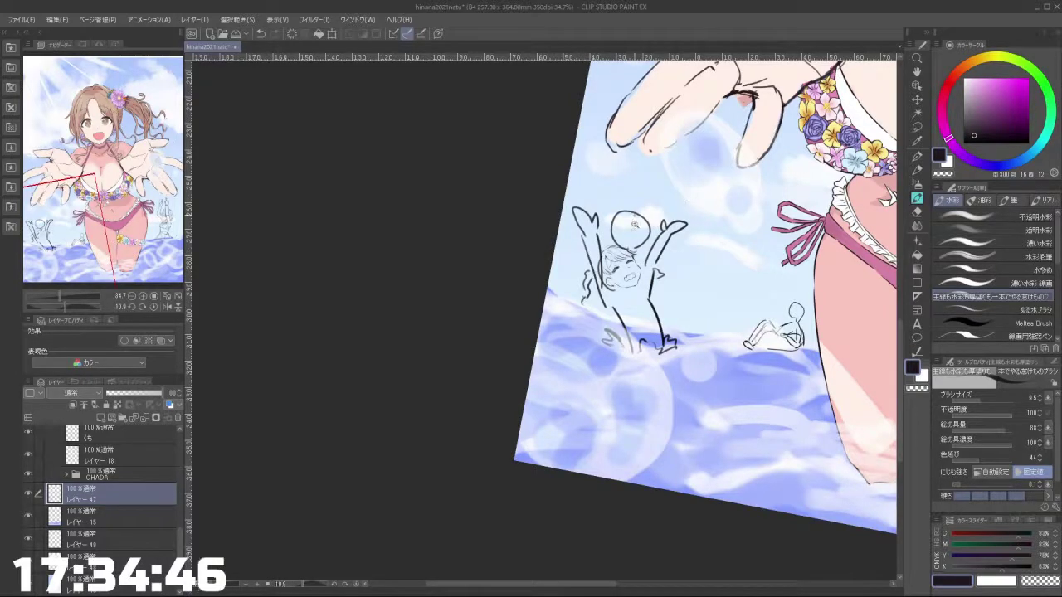
pyautogui.scroll(3, 634, 224)
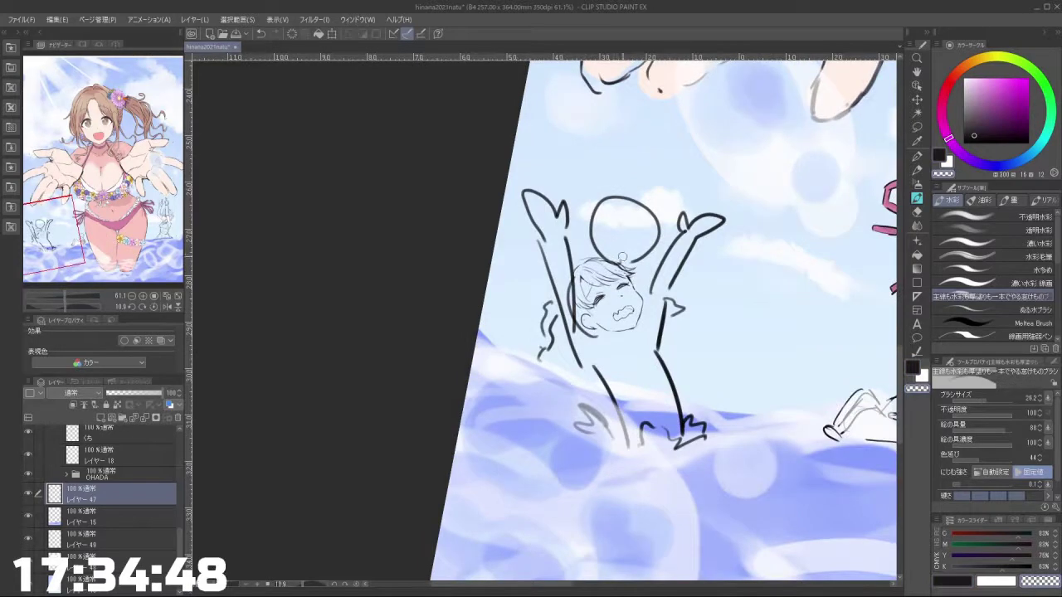
pyautogui.moveTo(595, 233); pyautogui.dragTo(613, 258)
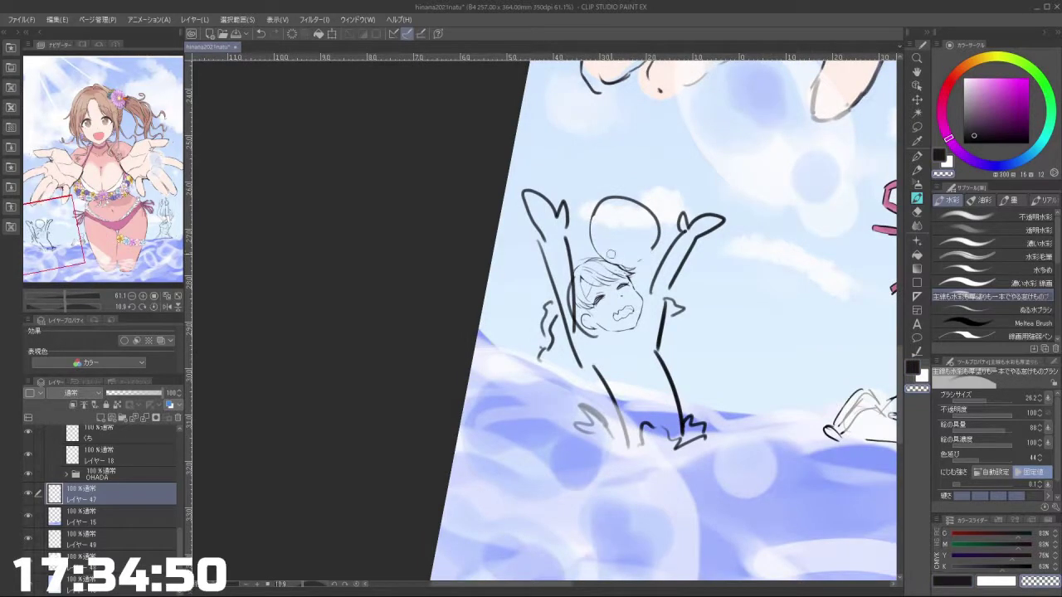
pyautogui.press('c')
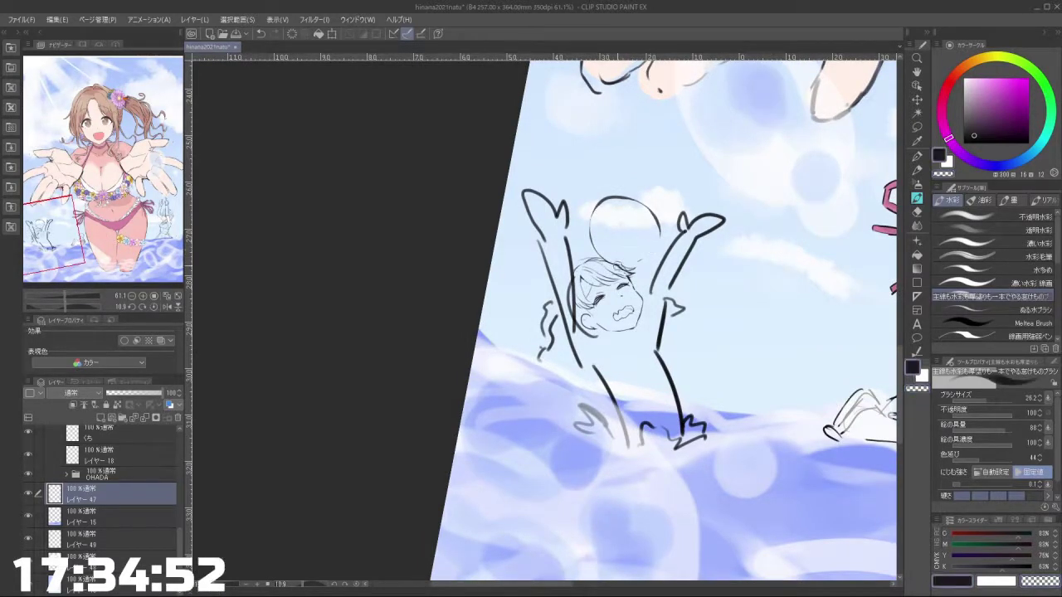
# Step: Redraw the ball with a thinner brush as a complete circle resting on the character's hair
pyautogui.moveTo(617, 265)
pyautogui.mouseDown()
pyautogui.moveTo(592, 228)
pyautogui.moveTo(606, 263)
pyautogui.mouseUp()
pyautogui.hotkey('ctrl', 'z')
pyautogui.press('[')
pyautogui.press('[')
pyautogui.hotkey('ctrl', 'z')
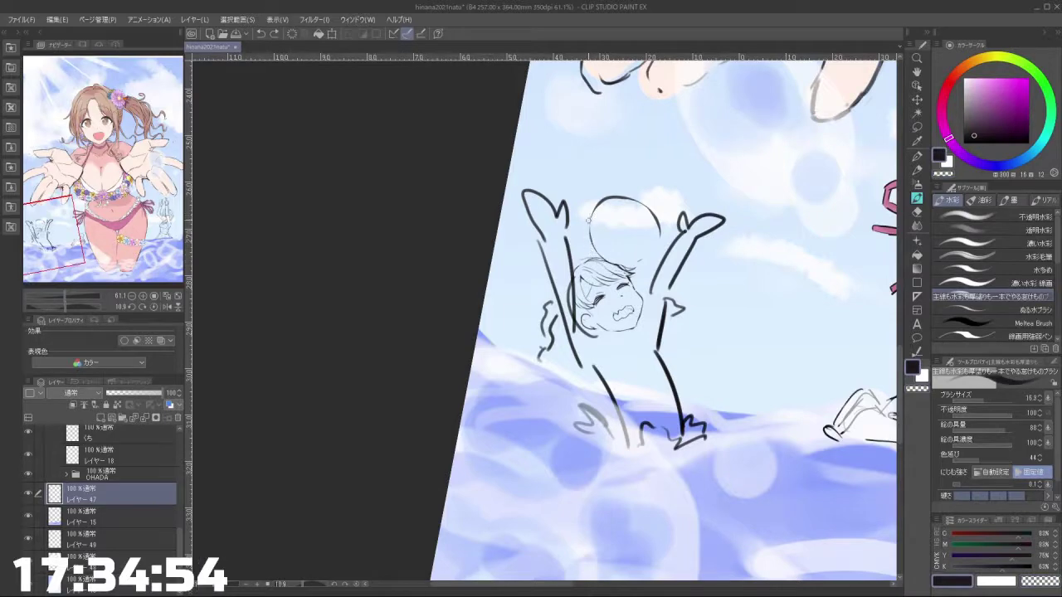
pyautogui.moveTo(591, 217)
pyautogui.mouseDown()
pyautogui.moveTo(633, 266)
pyautogui.moveTo(651, 258)
pyautogui.mouseUp()
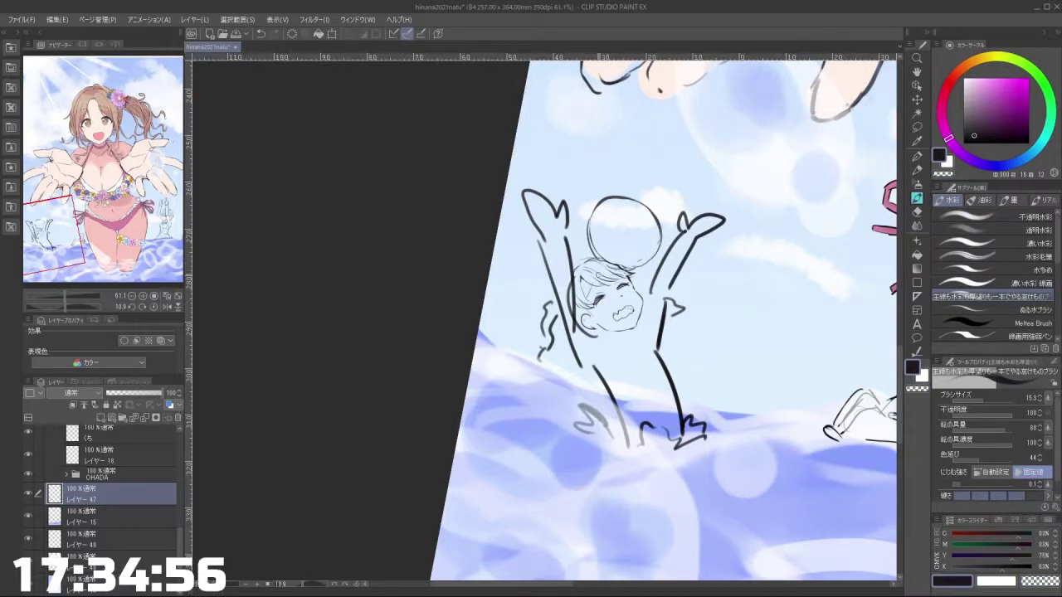
# Step: Erase the rough raised arm and hand on the ear side of the character's head
pyautogui.moveTo(492, 295)
pyautogui.mouseDown()
pyautogui.moveTo(493, 349)
pyautogui.moveTo(531, 376)
pyautogui.moveTo(589, 357)
pyautogui.moveTo(590, 284)
pyautogui.moveTo(635, 99)
pyautogui.moveTo(577, 347)
pyautogui.moveTo(519, 199)
pyautogui.moveTo(549, 253)
pyautogui.moveTo(555, 298)
pyautogui.mouseUp()
pyautogui.hotkey('ctrl', 'z')
pyautogui.moveTo(564, 259)
pyautogui.mouseDown()
pyautogui.moveTo(556, 292)
pyautogui.moveTo(587, 321)
pyautogui.mouseUp()
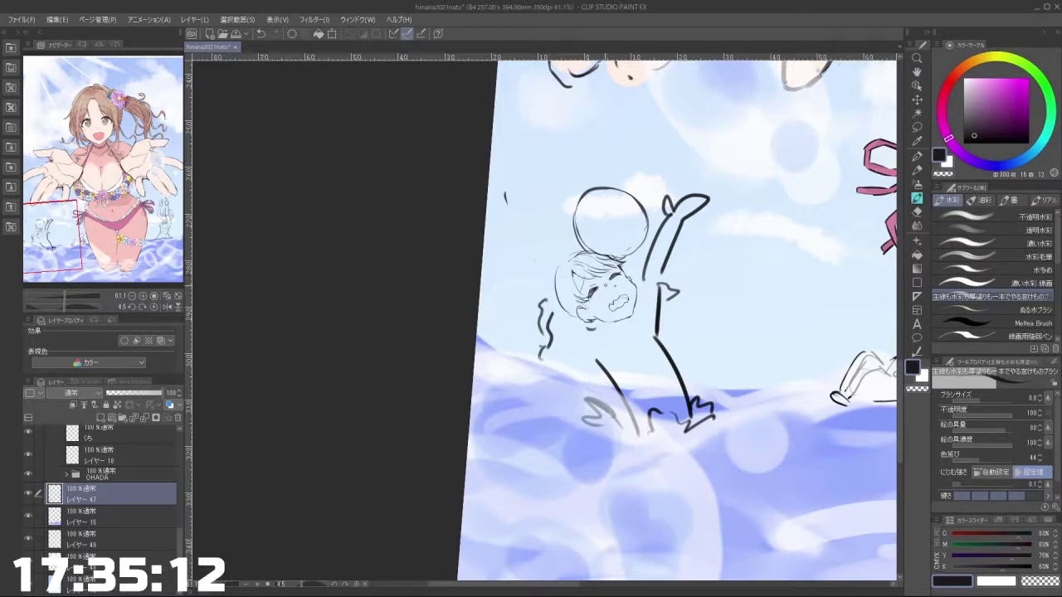
# Step: Clear the squiggle beside the erased arm and sketch a curved side ponytail outline behind the head
pyautogui.hotkey('ctrl', 'z')
pyautogui.moveTo(579, 311); pyautogui.dragTo(591, 320)
pyautogui.scroll(2, 573, 333)
pyautogui.press('c')
pyautogui.moveTo(543, 312)
pyautogui.mouseDown()
pyautogui.moveTo(540, 355)
pyautogui.moveTo(523, 297)
pyautogui.moveTo(541, 323)
pyautogui.mouseUp()
pyautogui.press('c')
pyautogui.hotkey('ctrl', 'z')
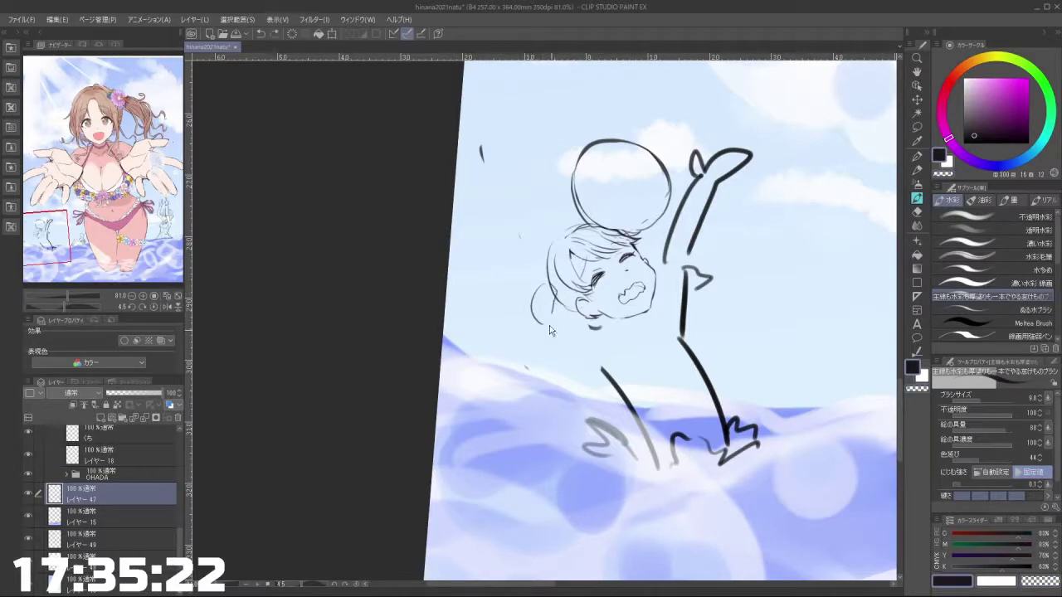
# Step: Touch up the hair outline at the back of the head and the far side of the face with a fine brush
pyautogui.moveTo(522, 415); pyautogui.dragTo(595, 404)
pyautogui.scroll(3, 560, 240)
pyautogui.moveTo(557, 239)
pyautogui.mouseDown()
pyautogui.moveTo(604, 264)
pyautogui.moveTo(622, 297)
pyautogui.moveTo(592, 262)
pyautogui.moveTo(564, 252)
pyautogui.mouseUp()
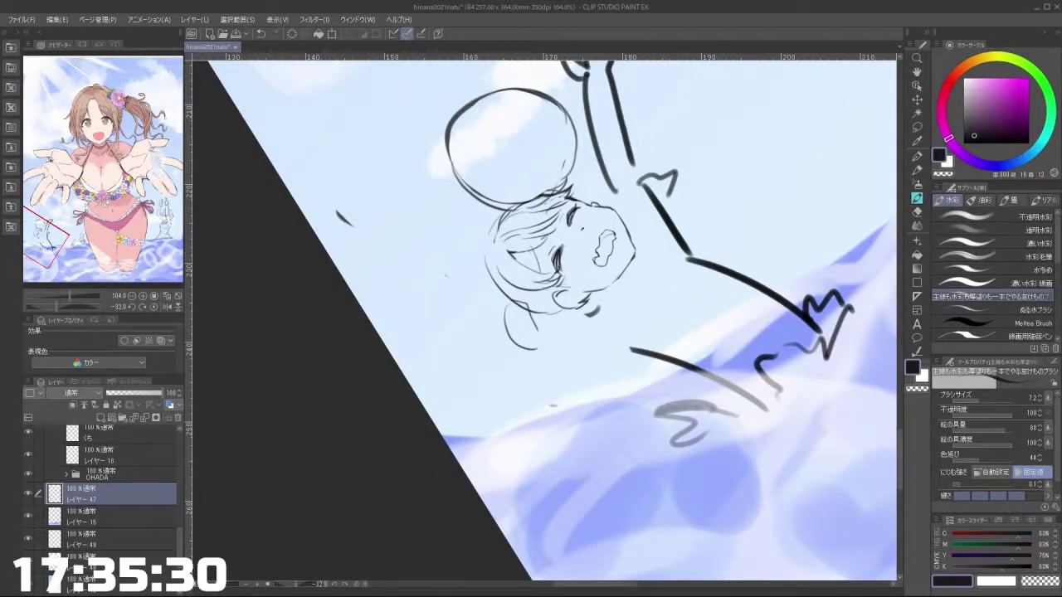
pyautogui.moveTo(609, 387); pyautogui.dragTo(608, 347)
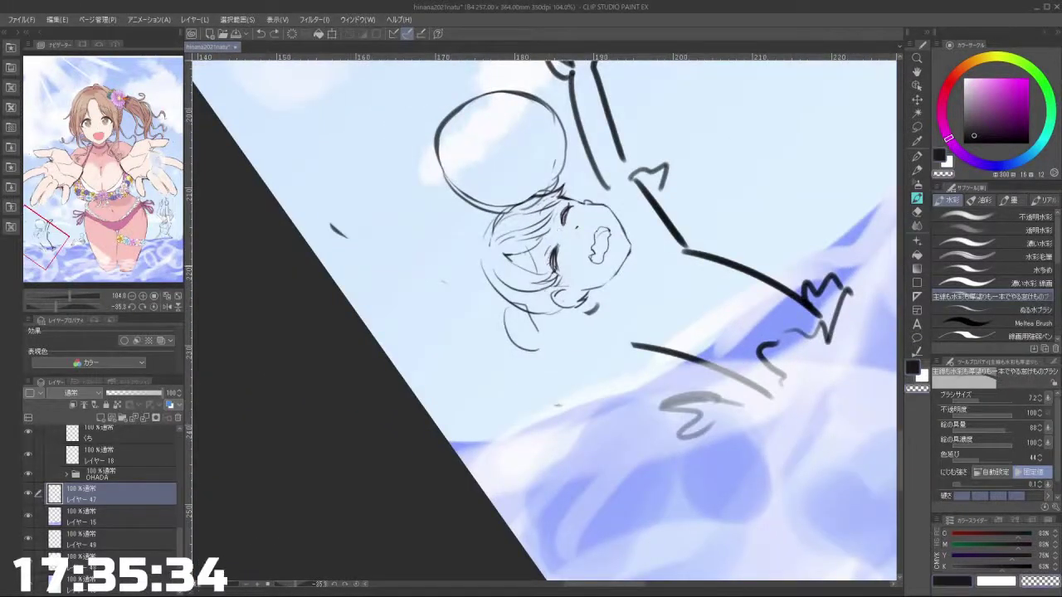
pyautogui.moveTo(681, 342); pyautogui.dragTo(627, 430)
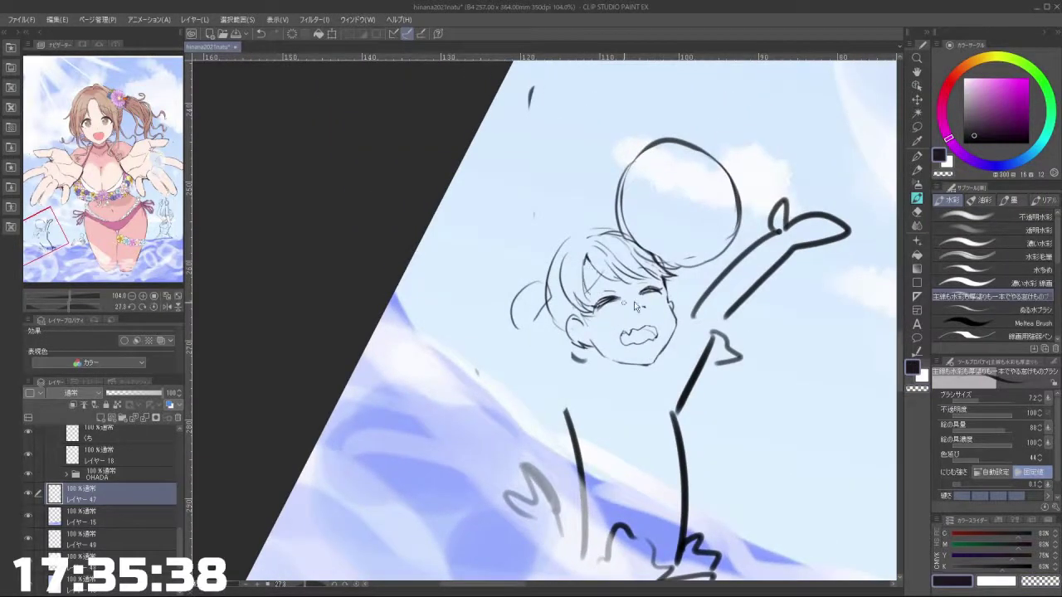
pyautogui.moveTo(712, 303)
pyautogui.mouseDown()
pyautogui.moveTo(651, 305)
pyautogui.moveTo(695, 305)
pyautogui.mouseUp()
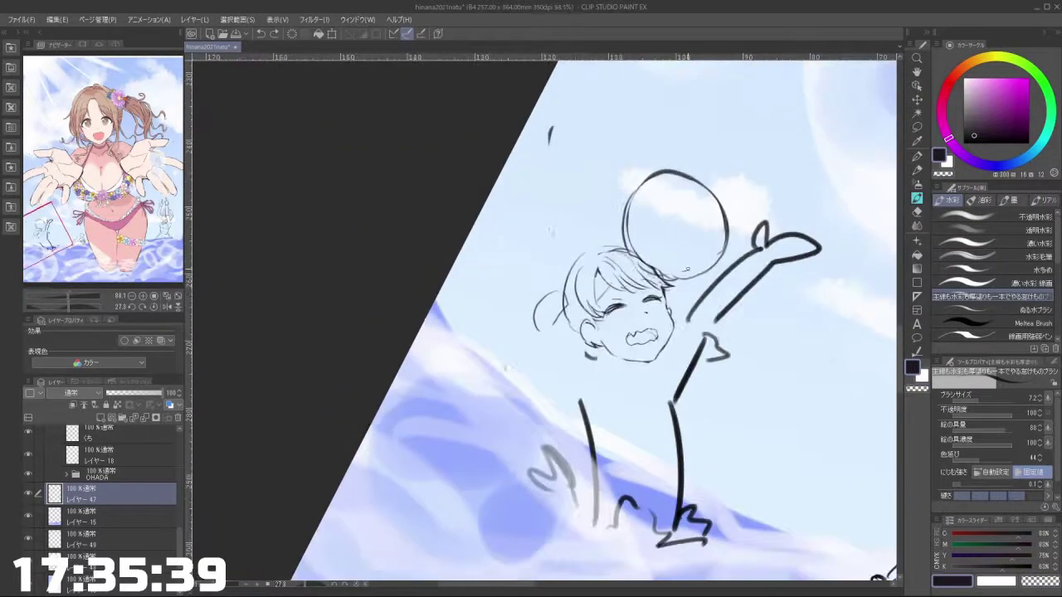
# Step: Lasso the hair, ponytail and upper face, shift them slightly with a transform, and clear the selection
pyautogui.click(917, 128)
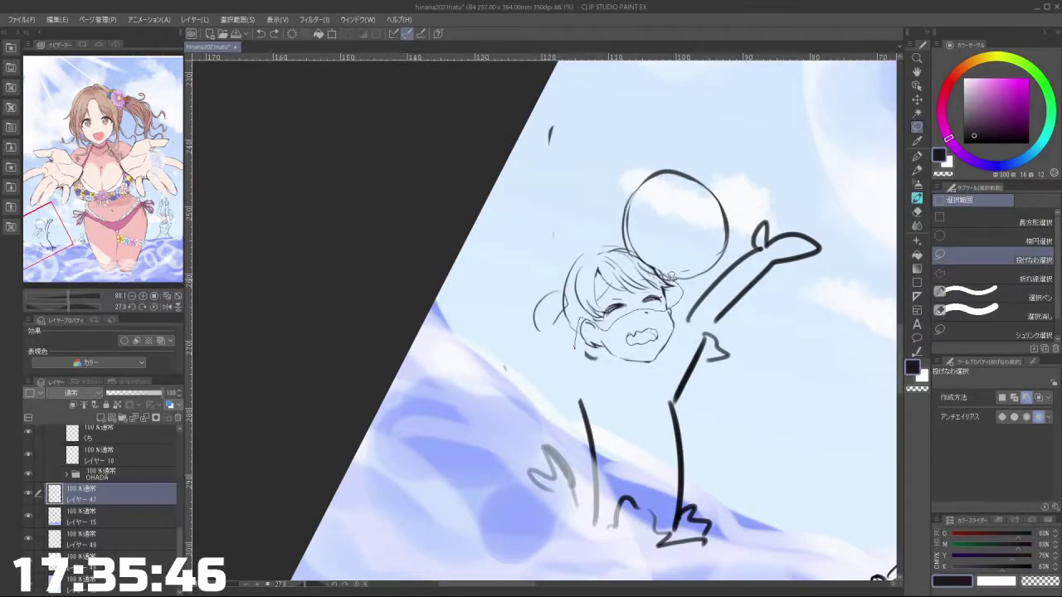
pyautogui.moveTo(557, 266)
pyautogui.mouseDown()
pyautogui.moveTo(529, 287)
pyautogui.moveTo(573, 349)
pyautogui.mouseUp()
pyautogui.click(615, 439)
pyautogui.moveTo(661, 322); pyautogui.dragTo(666, 326)
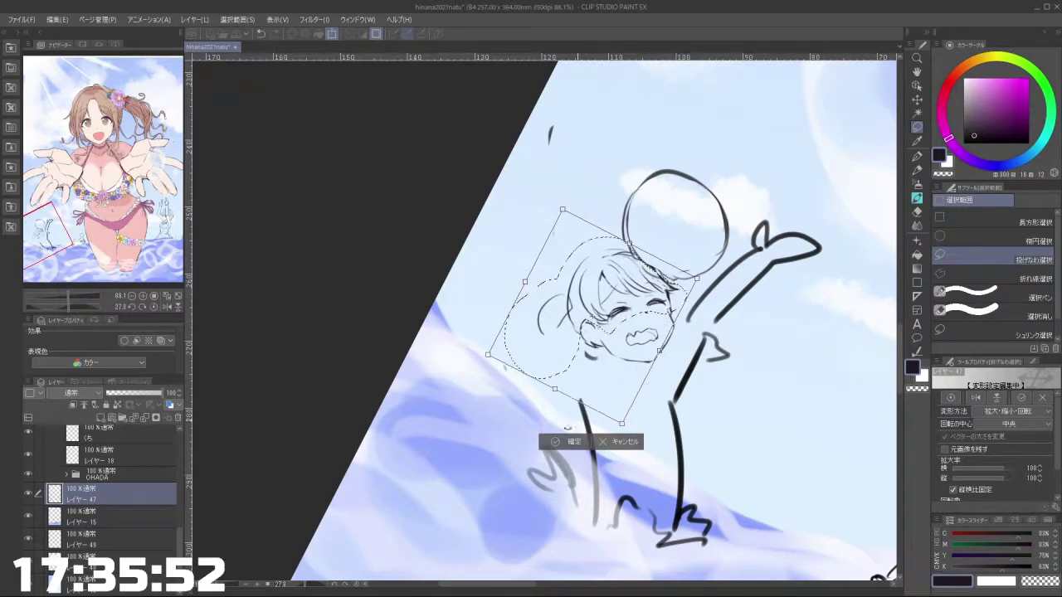
pyautogui.press('Return')
pyautogui.hotkey('ctrl', 'd')
# Step: Lasso the small nose mark, reposition it on the face with a transform, and clear the selection
pyautogui.moveTo(642, 313); pyautogui.dragTo(654, 318)
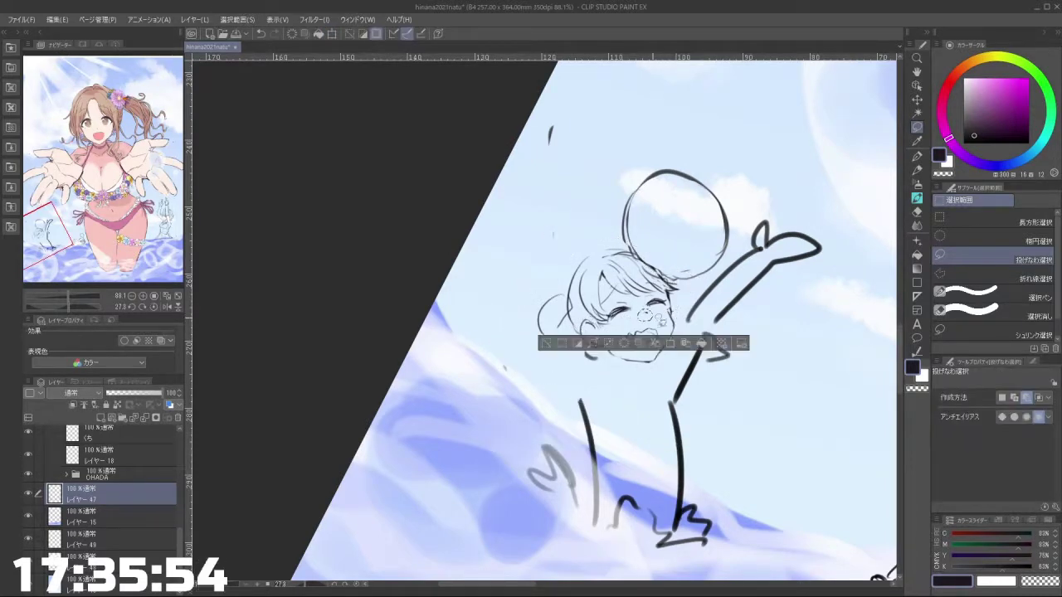
pyautogui.click(664, 347)
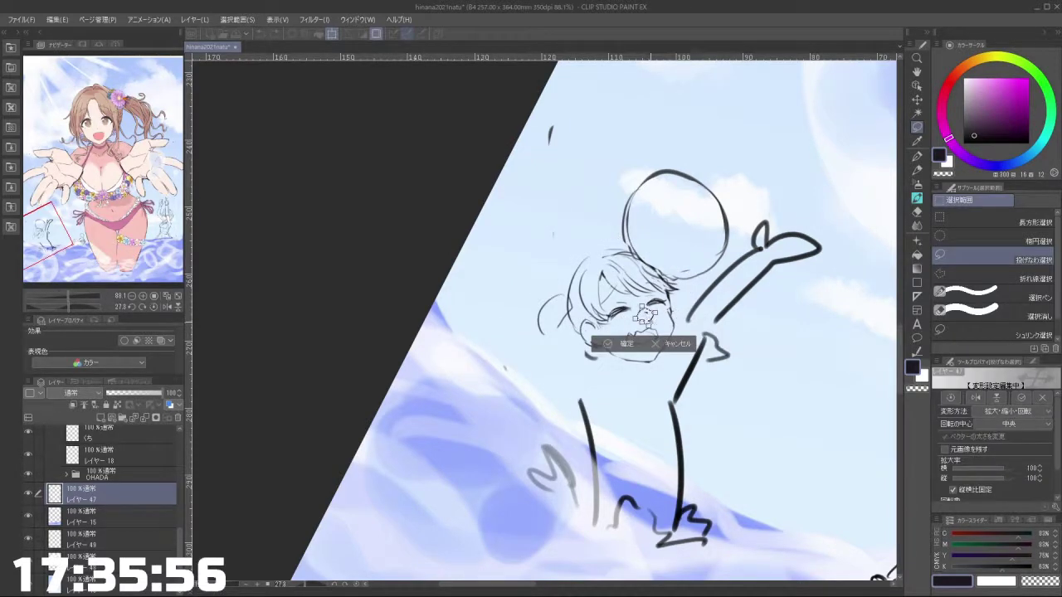
pyautogui.moveTo(646, 316); pyautogui.dragTo(643, 337)
pyautogui.scroll(4, 661, 312)
pyautogui.click(595, 375)
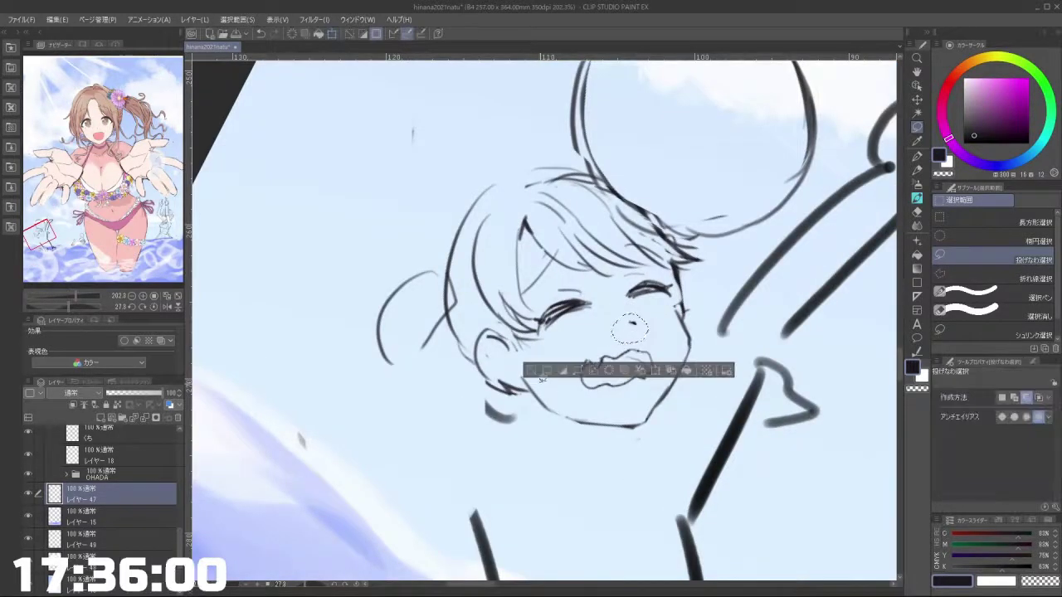
pyautogui.click(542, 372)
# Step: Return to the brush and touch up the face contour beside the far eye and the ponytail's curve
pyautogui.scroll(-5, 688, 315)
pyautogui.press('b')
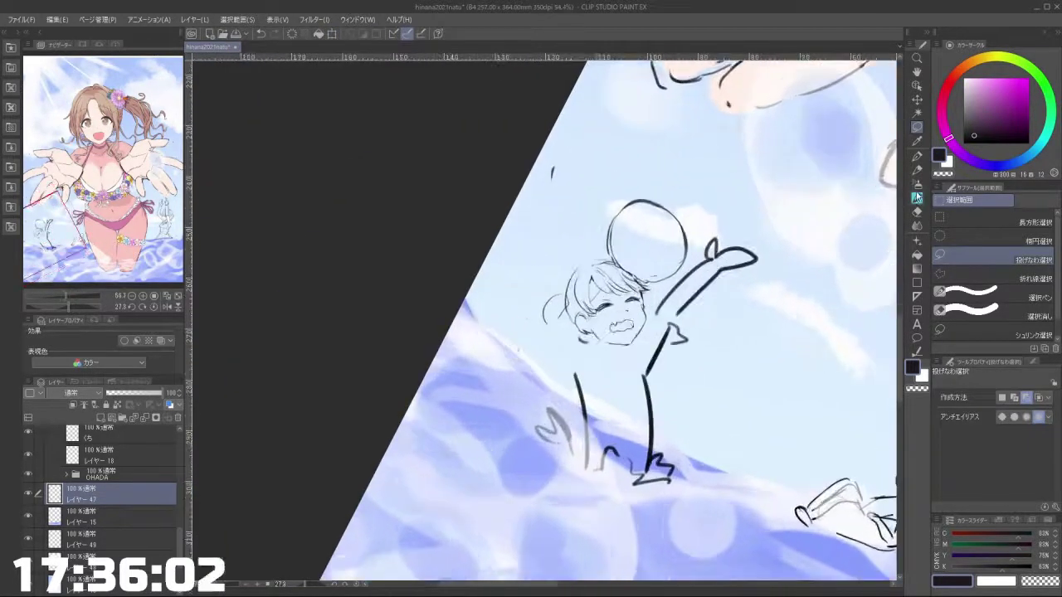
pyautogui.scroll(2, 638, 302)
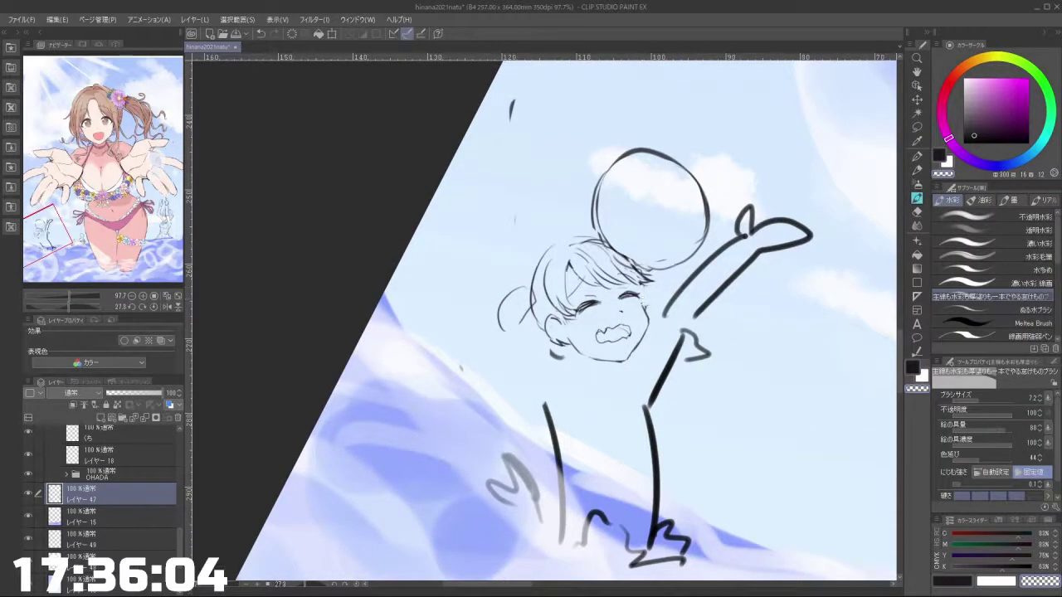
pyautogui.press('c')
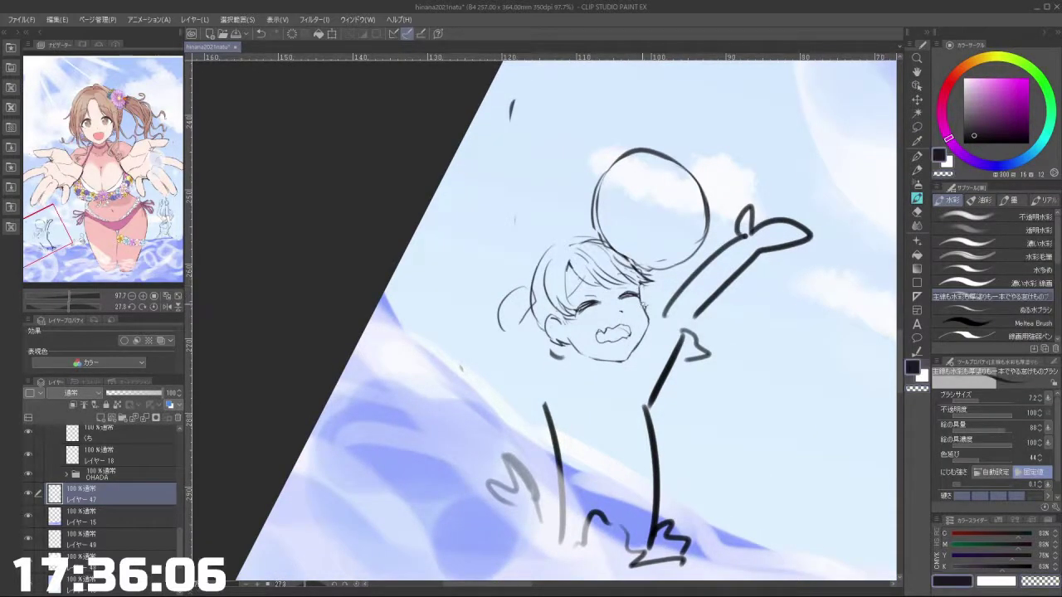
pyautogui.moveTo(644, 309); pyautogui.dragTo(647, 317)
pyautogui.moveTo(498, 282)
pyautogui.mouseDown()
pyautogui.moveTo(487, 346)
pyautogui.moveTo(532, 382)
pyautogui.moveTo(580, 371)
pyautogui.moveTo(605, 295)
pyautogui.moveTo(504, 280)
pyautogui.mouseUp()
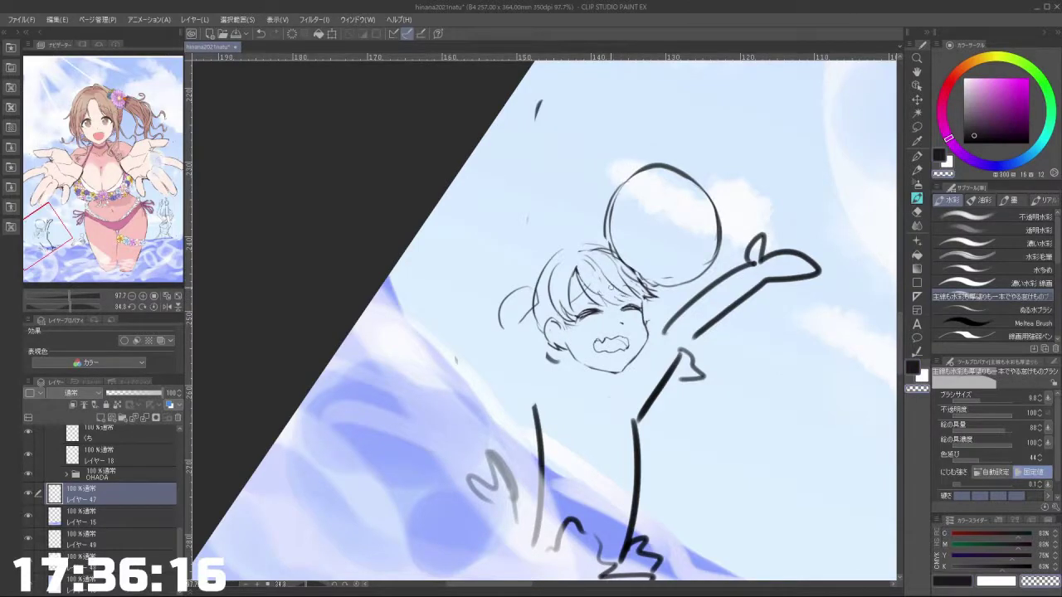
# Step: Draw the side ponytail with a rounded outline and a loose outward tip, undoing misplaced strokes
pyautogui.press('c')
pyautogui.moveTo(407, 348)
pyautogui.mouseDown()
pyautogui.moveTo(545, 458)
pyautogui.moveTo(654, 406)
pyautogui.moveTo(676, 291)
pyautogui.mouseUp()
pyautogui.moveTo(535, 439)
pyautogui.mouseDown()
pyautogui.moveTo(603, 421)
pyautogui.moveTo(637, 345)
pyautogui.mouseUp()
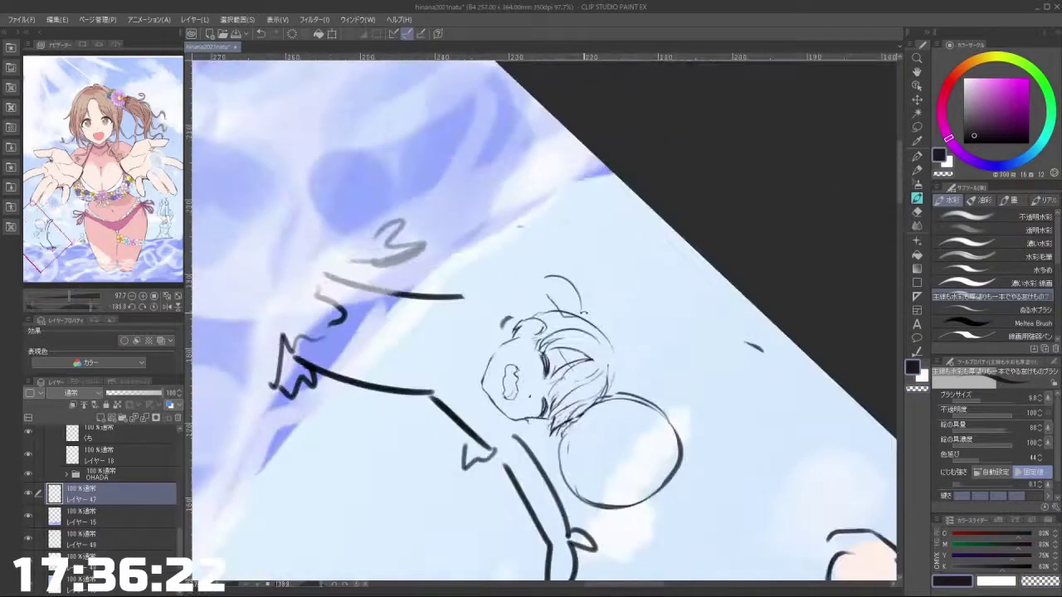
pyautogui.moveTo(511, 449)
pyautogui.mouseDown()
pyautogui.moveTo(549, 423)
pyautogui.moveTo(592, 303)
pyautogui.mouseUp()
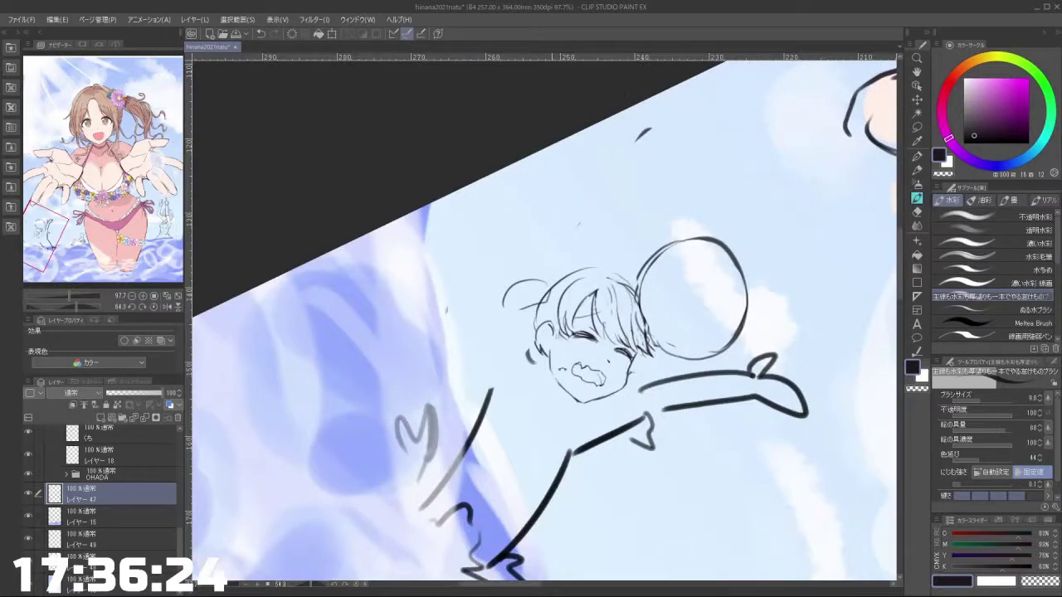
pyautogui.moveTo(563, 369); pyautogui.dragTo(586, 296)
pyautogui.hotkey('ctrl', 'z')
pyautogui.hotkey('ctrl', 'z')
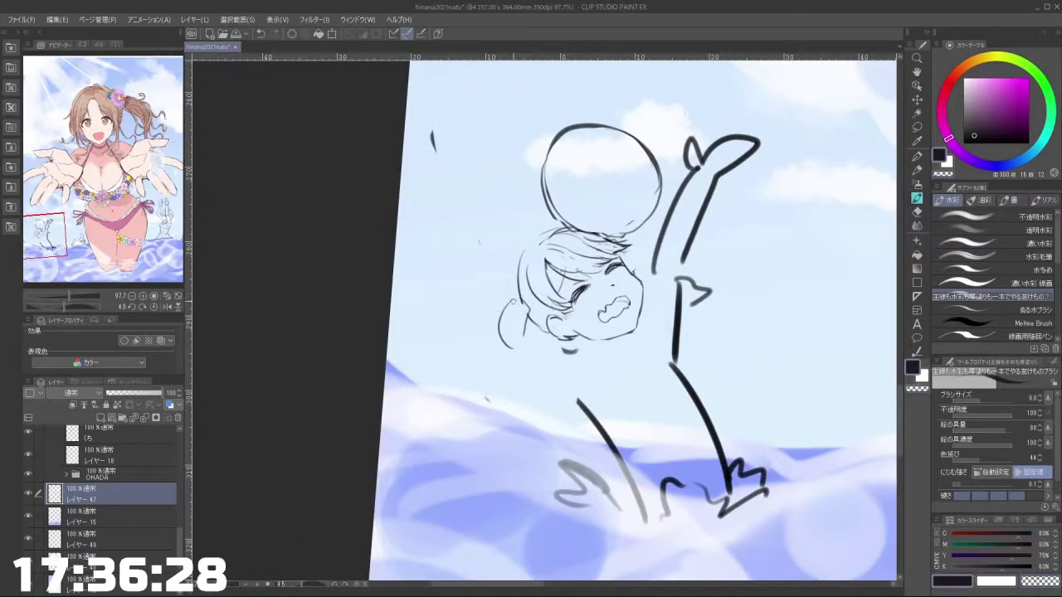
pyautogui.hotkey('ctrl', 'z')
pyautogui.moveTo(514, 301)
pyautogui.mouseDown()
pyautogui.moveTo(497, 327)
pyautogui.moveTo(511, 345)
pyautogui.mouseUp()
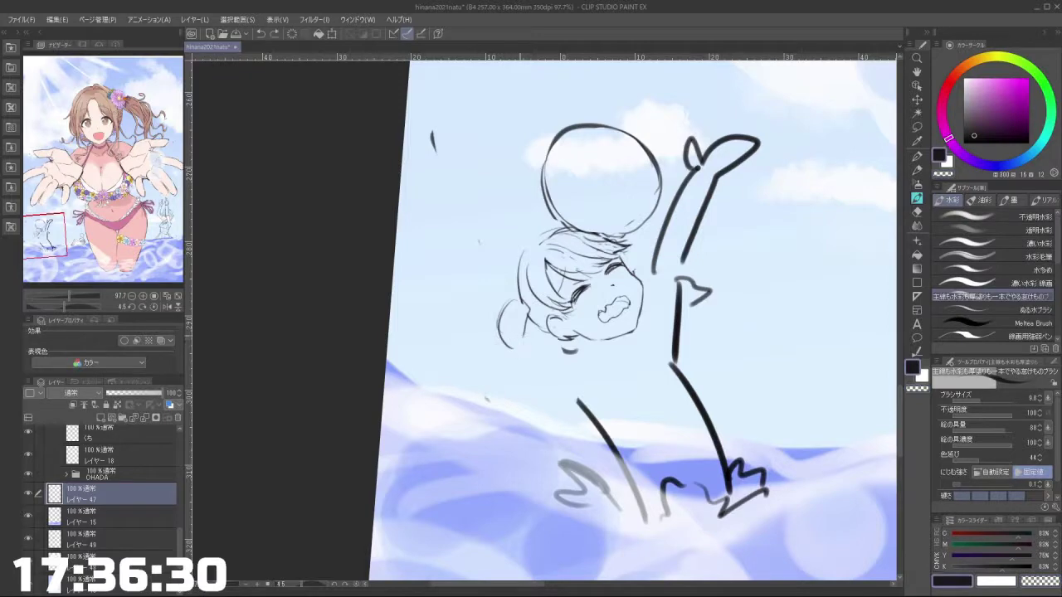
pyautogui.hotkey('ctrl', 'z')
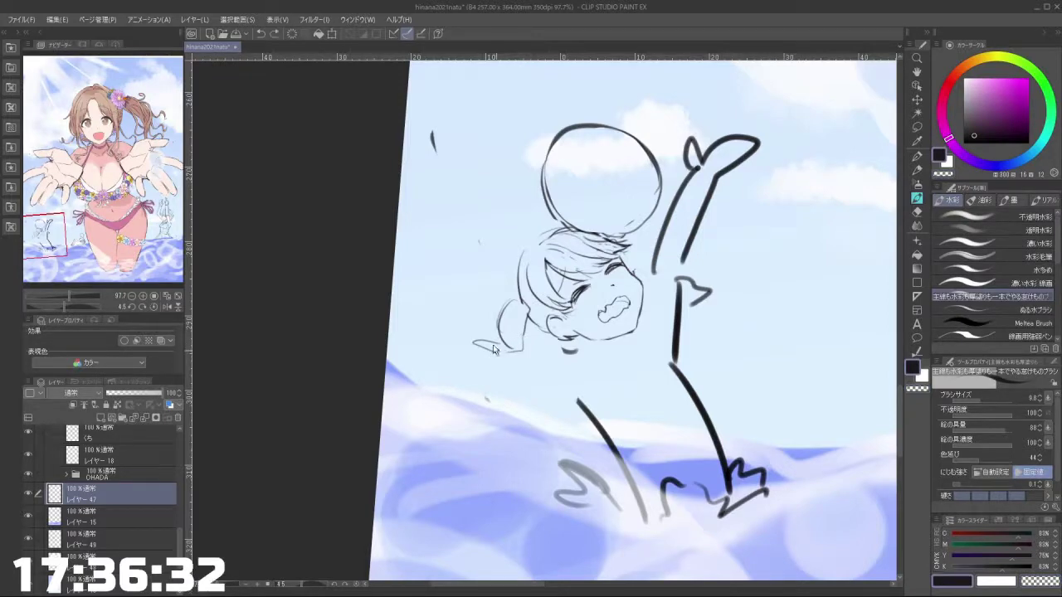
pyautogui.moveTo(504, 323)
pyautogui.mouseDown()
pyautogui.moveTo(480, 340)
pyautogui.moveTo(490, 355)
pyautogui.mouseUp()
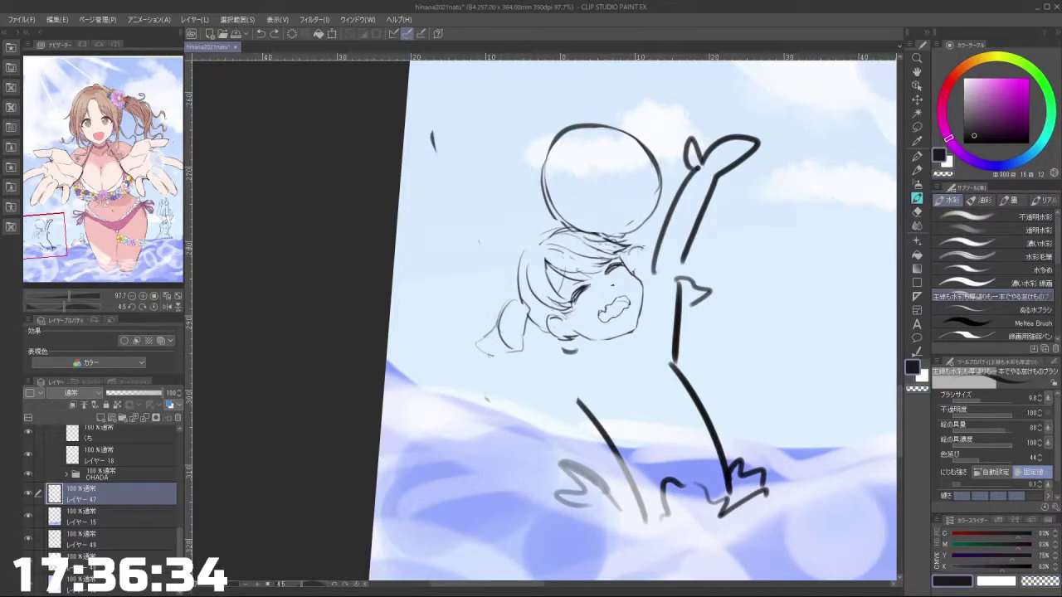
# Step: Draw a short neck line below the jaw, undoing the first misplaced stroke
pyautogui.moveTo(571, 394)
pyautogui.mouseDown()
pyautogui.moveTo(629, 353)
pyautogui.moveTo(590, 240)
pyautogui.moveTo(466, 367)
pyautogui.moveTo(537, 410)
pyautogui.mouseUp()
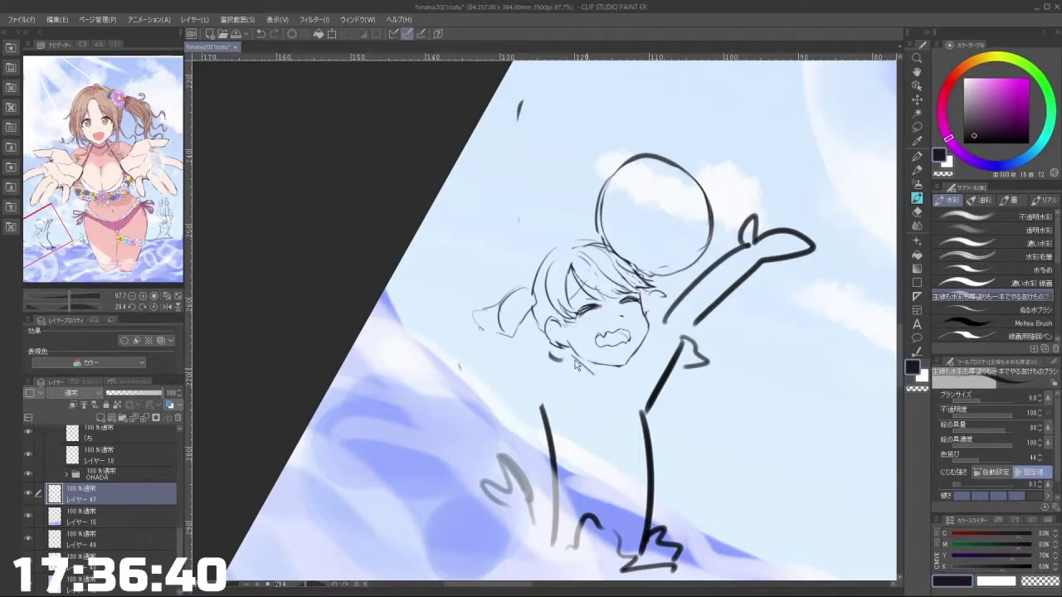
pyautogui.moveTo(587, 435)
pyautogui.mouseDown()
pyautogui.moveTo(618, 378)
pyautogui.moveTo(614, 342)
pyautogui.mouseUp()
pyautogui.hotkey('ctrl', 'z')
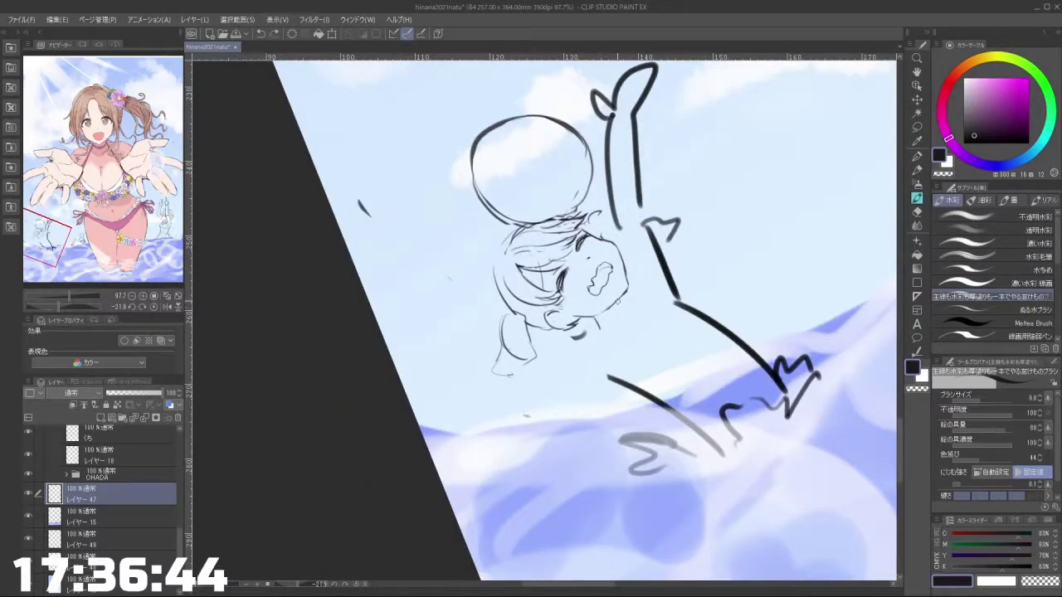
pyautogui.moveTo(584, 319); pyautogui.dragTo(593, 332)
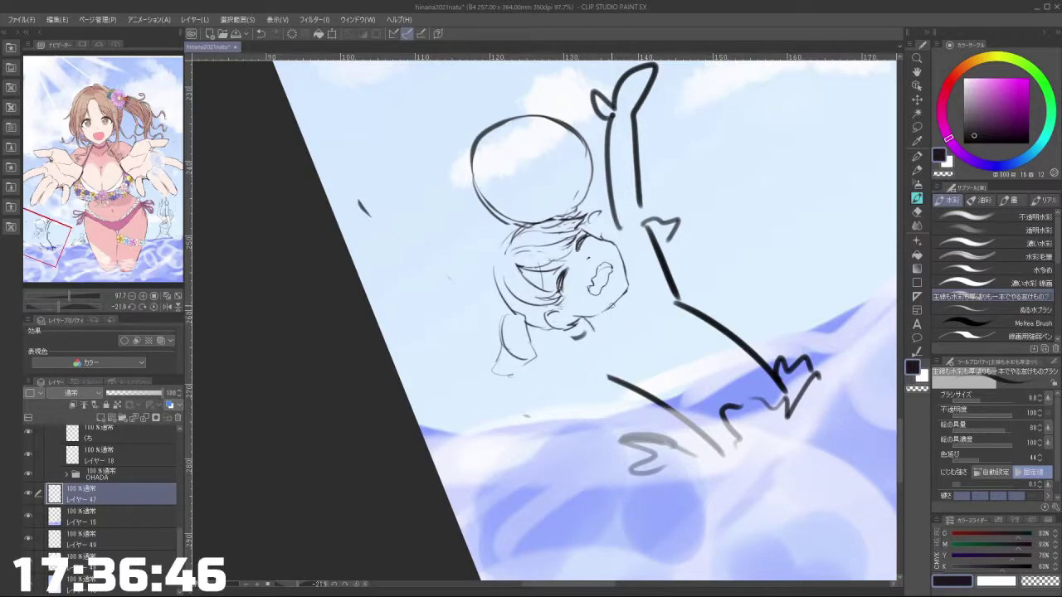
pyautogui.moveTo(526, 416); pyautogui.dragTo(642, 327)
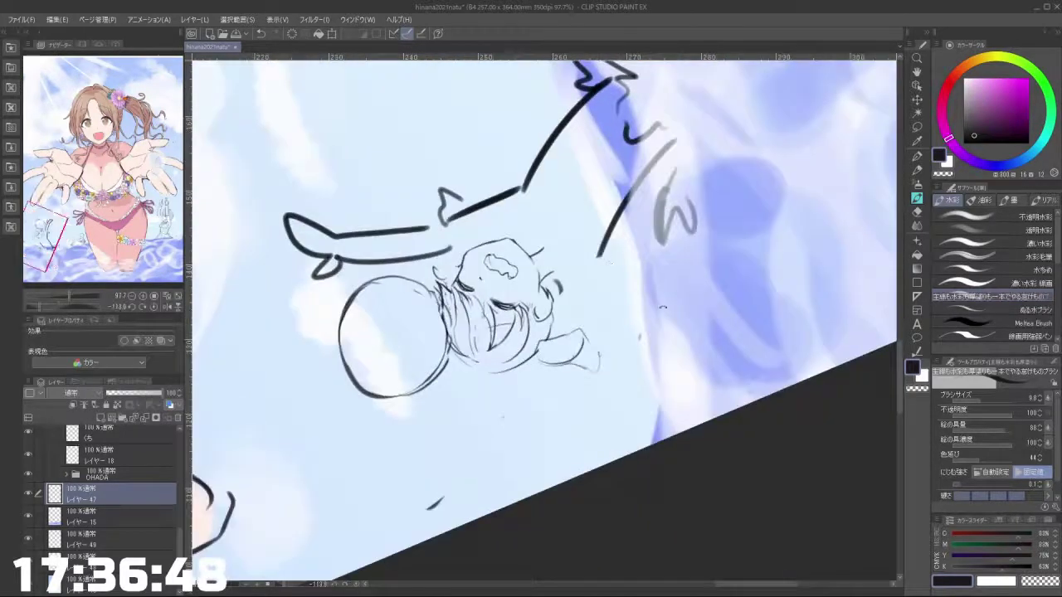
pyautogui.moveTo(664, 262); pyautogui.dragTo(626, 331)
# Step: Erase the remaining rough arm, body and splash lines around the head with a large transparent brush
pyautogui.scroll(-2, 705, 269)
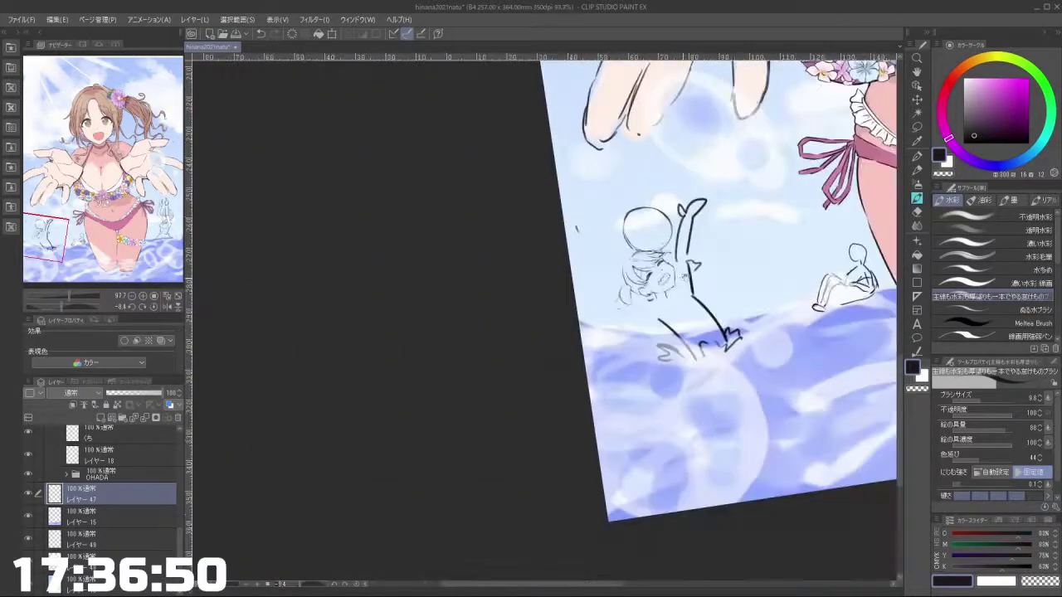
pyautogui.moveTo(705, 269)
pyautogui.mouseDown()
pyautogui.moveTo(673, 323)
pyautogui.moveTo(643, 322)
pyautogui.moveTo(651, 290)
pyautogui.moveTo(639, 265)
pyautogui.moveTo(673, 205)
pyautogui.mouseUp()
pyautogui.scroll(1, 673, 324)
pyautogui.moveTo(668, 369)
pyautogui.mouseDown()
pyautogui.moveTo(706, 404)
pyautogui.moveTo(733, 444)
pyautogui.moveTo(673, 423)
pyautogui.moveTo(623, 460)
pyautogui.moveTo(621, 412)
pyautogui.mouseUp()
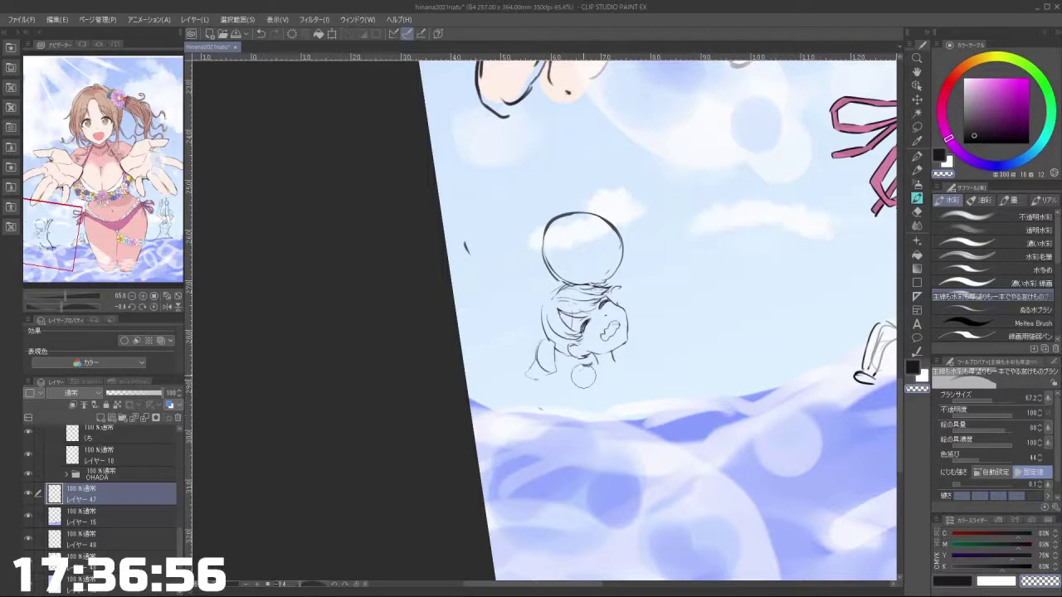
# Step: Draw the second short neck line below the jaw with the fine brush, undoing misplaced strokes
pyautogui.press('c')
pyautogui.press('[')
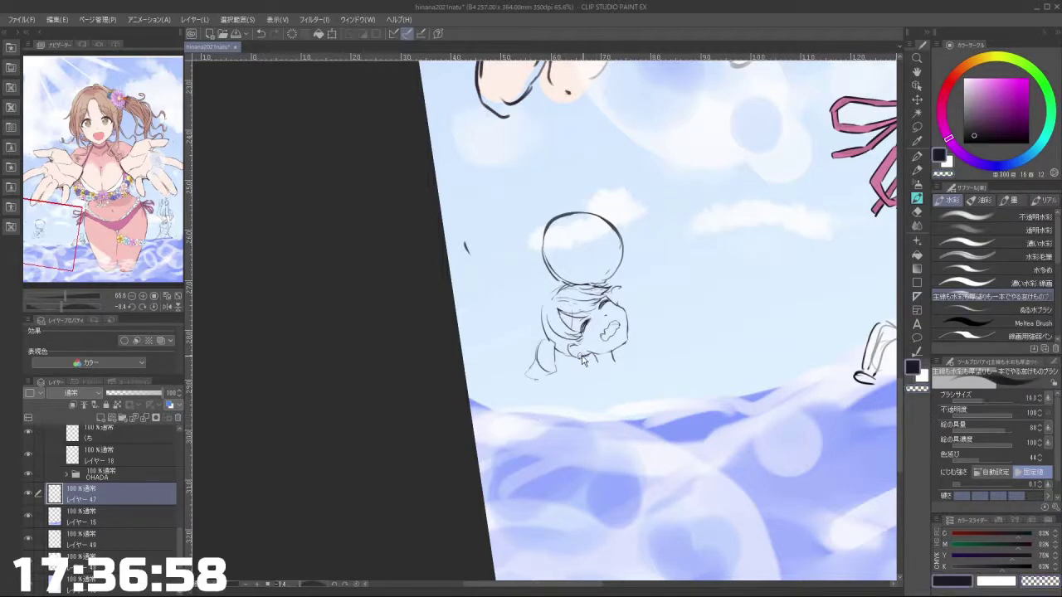
pyautogui.hotkey('ctrl', 'z')
pyautogui.moveTo(580, 355); pyautogui.dragTo(593, 364)
pyautogui.hotkey('ctrl', 'z')
pyautogui.press('c')
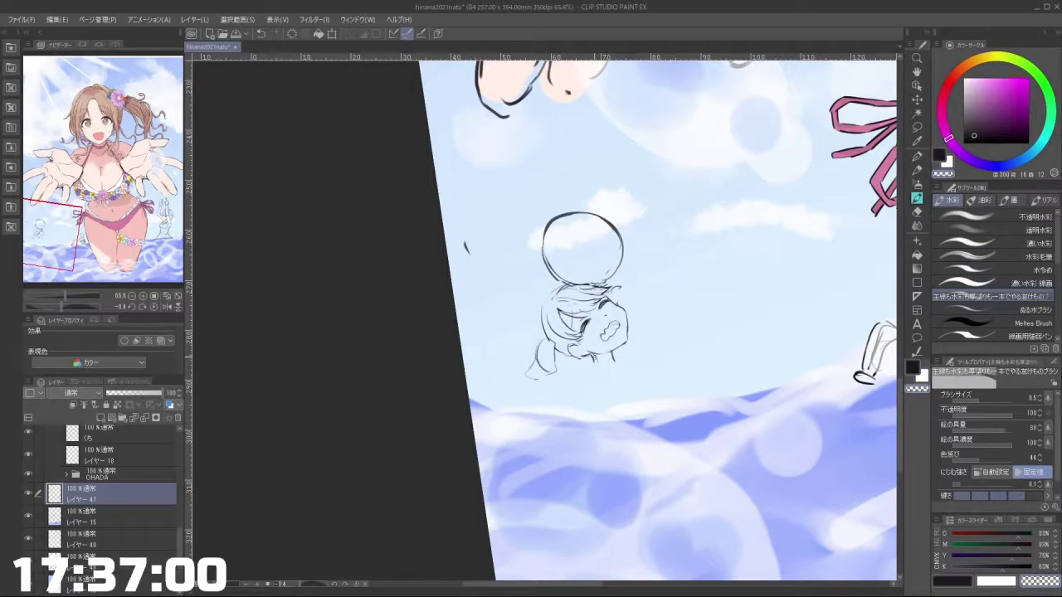
pyautogui.moveTo(595, 401)
pyautogui.mouseDown()
pyautogui.moveTo(609, 393)
pyautogui.moveTo(631, 253)
pyautogui.moveTo(635, 348)
pyautogui.moveTo(592, 406)
pyautogui.mouseUp()
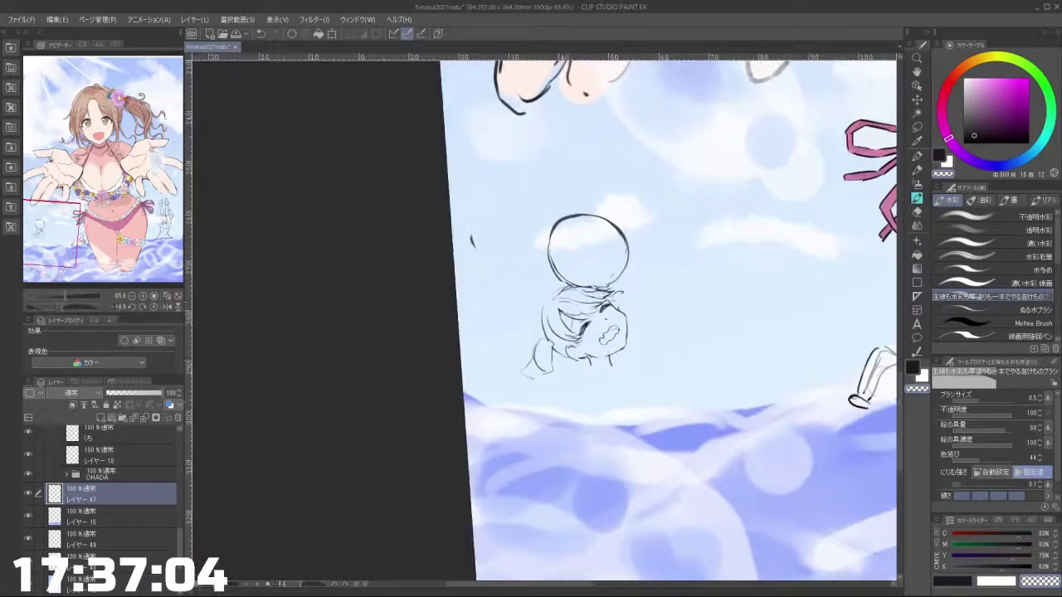
# Step: Sketch the spiky far-side ponytail beside the face and add the inner edge of the near ponytail
pyautogui.press('c')
pyautogui.moveTo(623, 287)
pyautogui.mouseDown()
pyautogui.moveTo(643, 284)
pyautogui.moveTo(626, 304)
pyautogui.mouseUp()
pyautogui.hotkey('ctrl', 'z')
pyautogui.moveTo(627, 296); pyautogui.dragTo(640, 277)
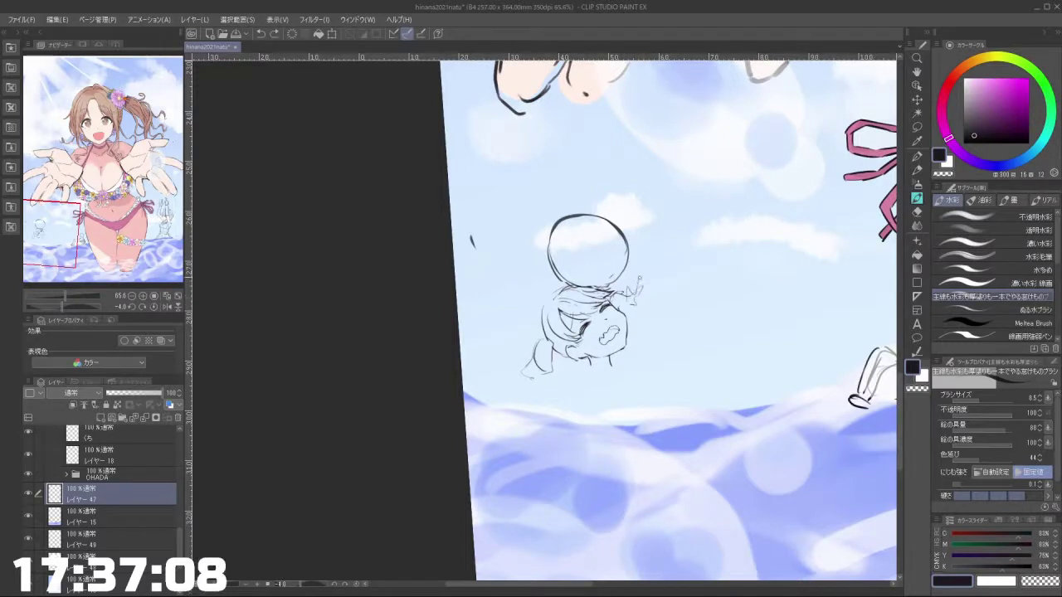
pyautogui.moveTo(556, 374)
pyautogui.mouseDown()
pyautogui.moveTo(571, 383)
pyautogui.moveTo(572, 362)
pyautogui.mouseUp()
pyautogui.moveTo(652, 404); pyautogui.dragTo(654, 349)
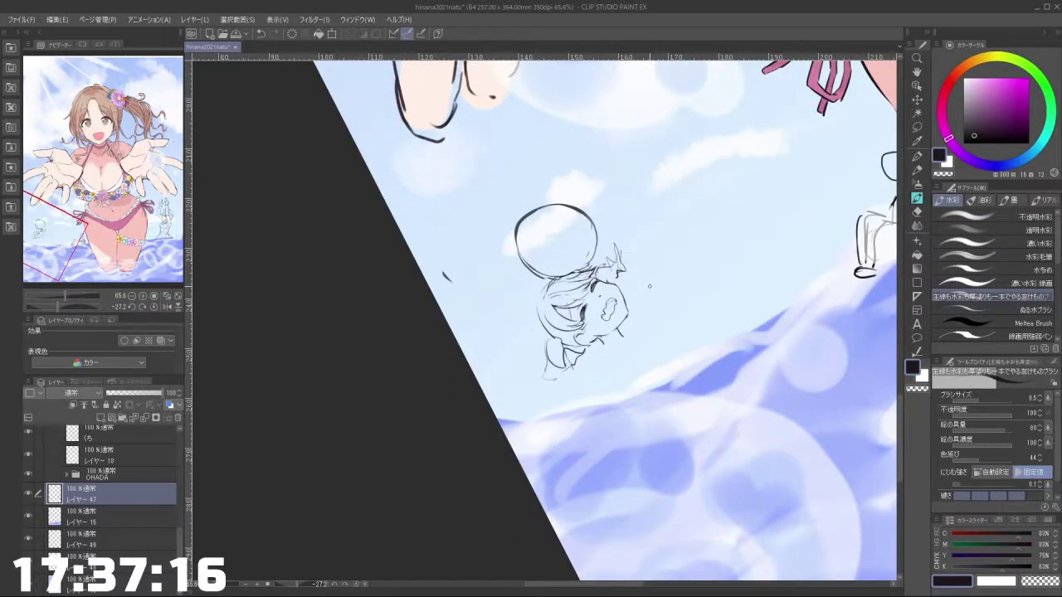
# Step: Rework the jaw contour and neck lines, undoing misplaced strokes and erasing the overlapping part beside the chin
pyautogui.moveTo(650, 286)
pyautogui.mouseDown()
pyautogui.moveTo(642, 370)
pyautogui.moveTo(611, 350)
pyautogui.mouseUp()
pyautogui.hotkey('ctrl', 'z')
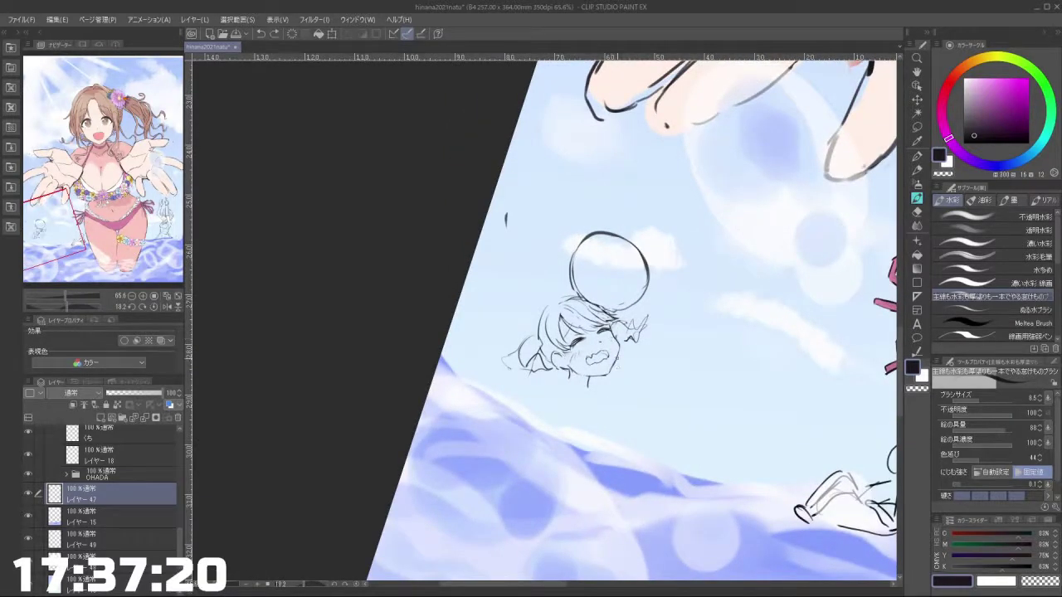
pyautogui.moveTo(621, 420); pyautogui.dragTo(569, 443)
pyautogui.moveTo(560, 377); pyautogui.dragTo(612, 370)
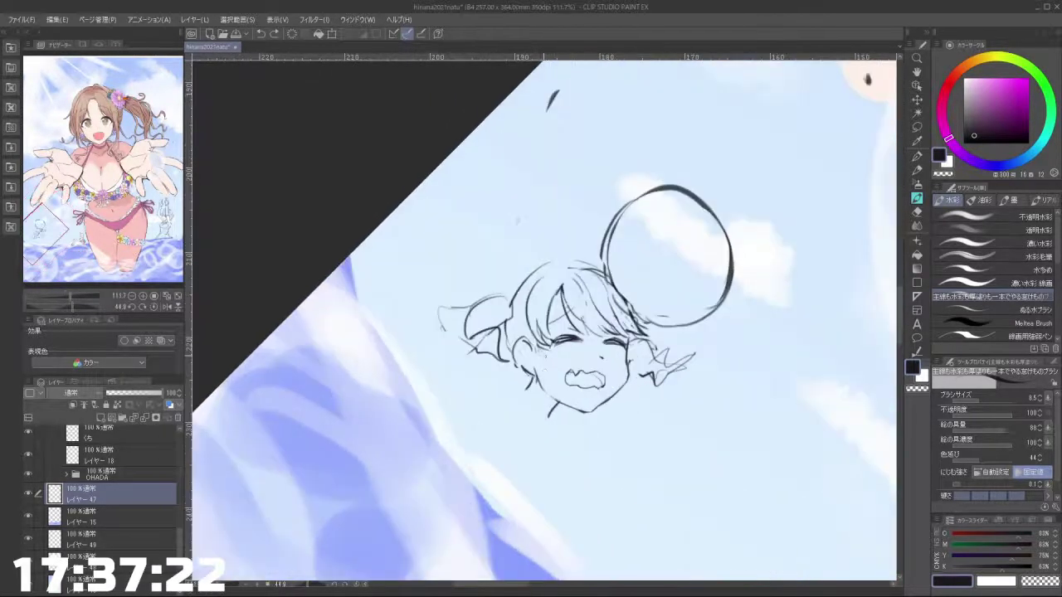
pyautogui.moveTo(545, 374)
pyautogui.mouseDown()
pyautogui.moveTo(538, 386)
pyautogui.moveTo(583, 409)
pyautogui.moveTo(631, 340)
pyautogui.moveTo(617, 269)
pyautogui.mouseUp()
pyautogui.press('c')
pyautogui.hotkey('ctrl', 'z')
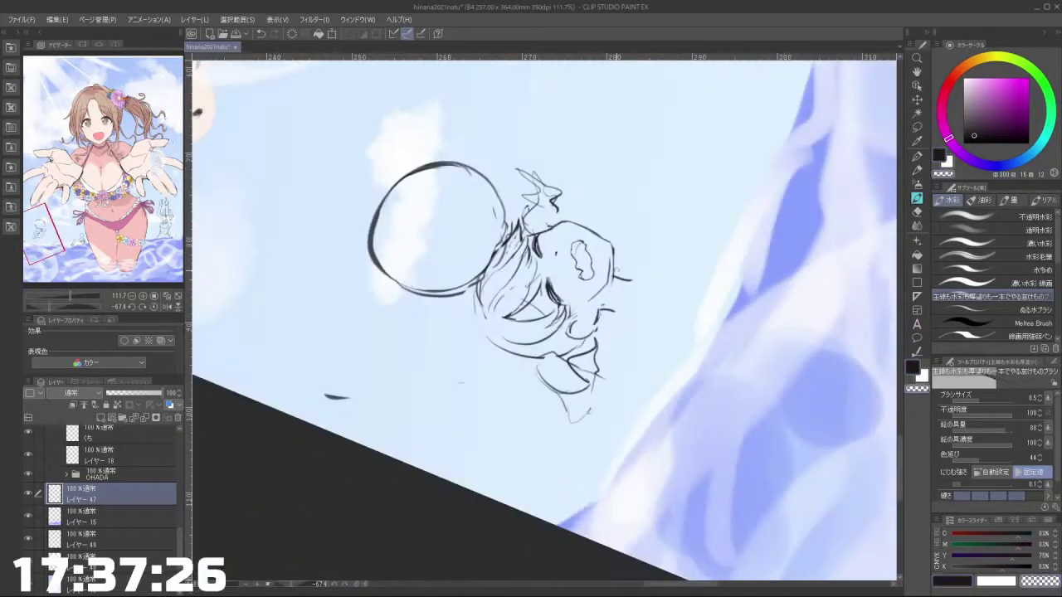
pyautogui.press('c')
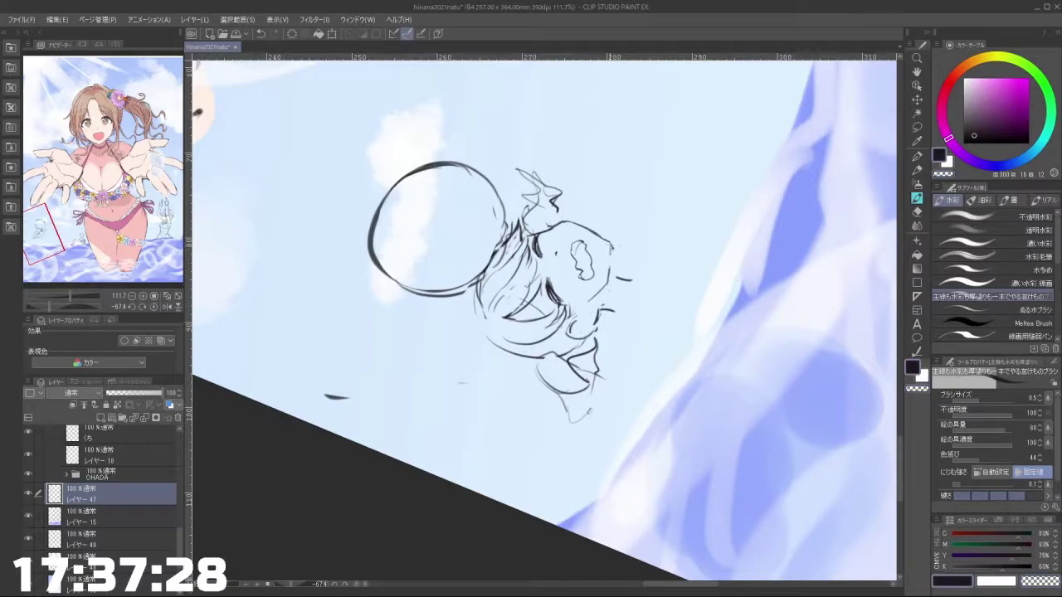
pyautogui.moveTo(590, 410)
pyautogui.mouseDown()
pyautogui.moveTo(495, 407)
pyautogui.moveTo(452, 363)
pyautogui.mouseUp()
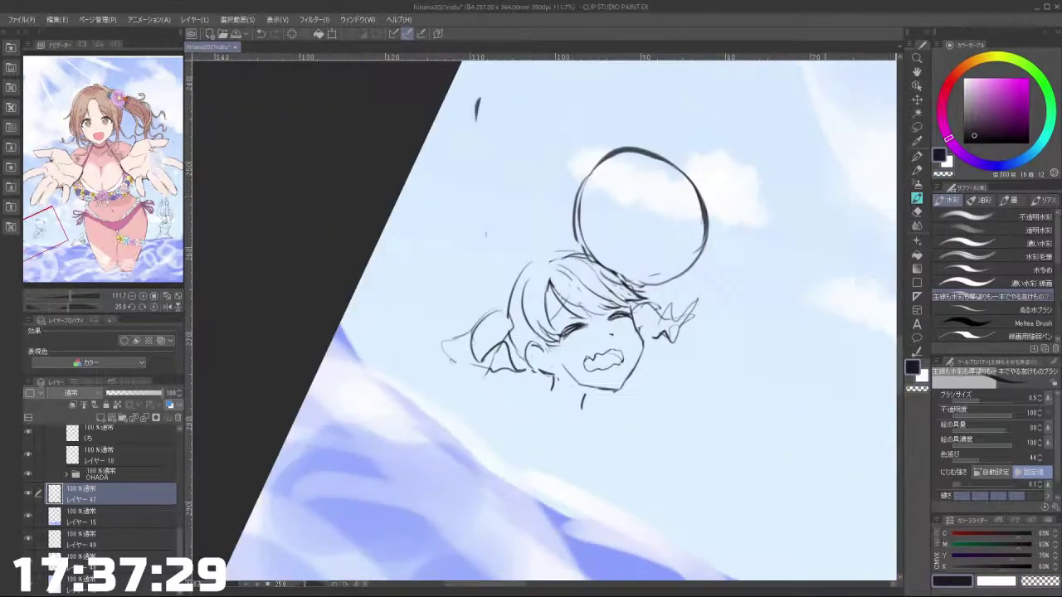
# Step: Lasso the open mouth, scale it down to 88% and reposition it on the face
pyautogui.click(917, 127)
pyautogui.moveTo(606, 336); pyautogui.dragTo(604, 335)
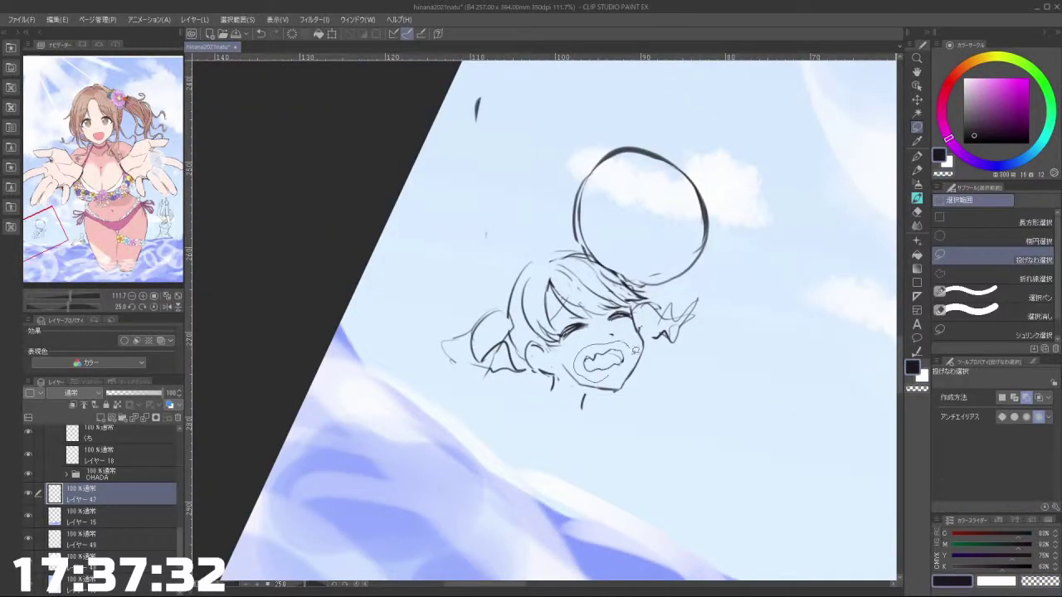
pyautogui.hotkey('ctrl', 't')
pyautogui.moveTo(615, 391); pyautogui.dragTo(615, 372)
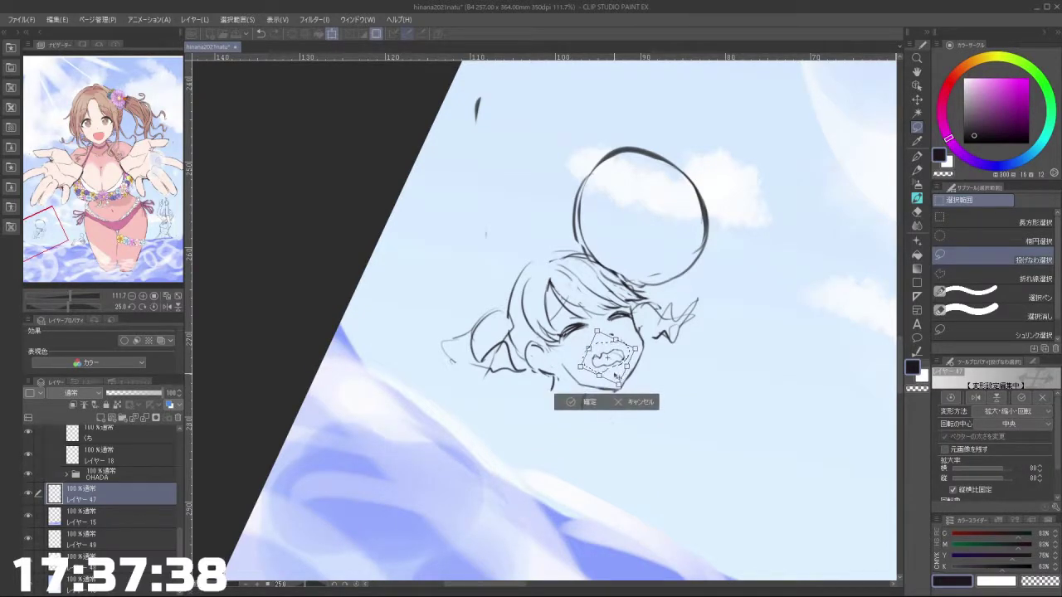
pyautogui.click(578, 403)
pyautogui.click(510, 400)
# Step: Lasso the lower face with the mouth and jaw line and adjust its placement with a transform
pyautogui.moveTo(615, 436)
pyautogui.mouseDown()
pyautogui.moveTo(688, 336)
pyautogui.moveTo(649, 192)
pyautogui.moveTo(685, 274)
pyautogui.moveTo(675, 320)
pyautogui.moveTo(639, 373)
pyautogui.moveTo(644, 364)
pyautogui.moveTo(571, 356)
pyautogui.mouseUp()
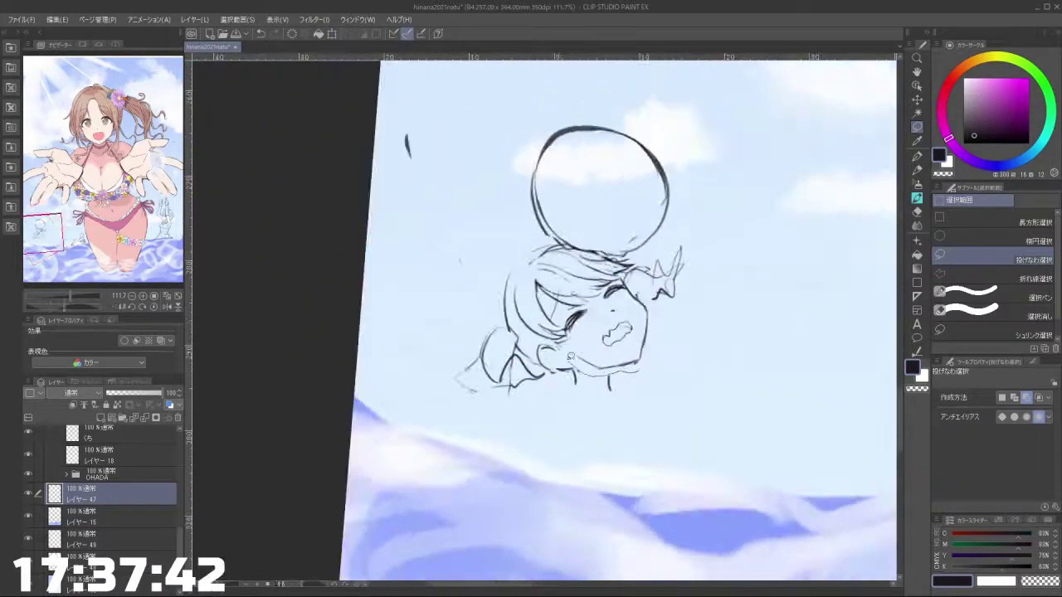
pyautogui.moveTo(597, 300)
pyautogui.mouseDown()
pyautogui.moveTo(649, 308)
pyautogui.moveTo(656, 365)
pyautogui.moveTo(640, 353)
pyautogui.mouseUp()
pyautogui.hotkey('ctrl', 't')
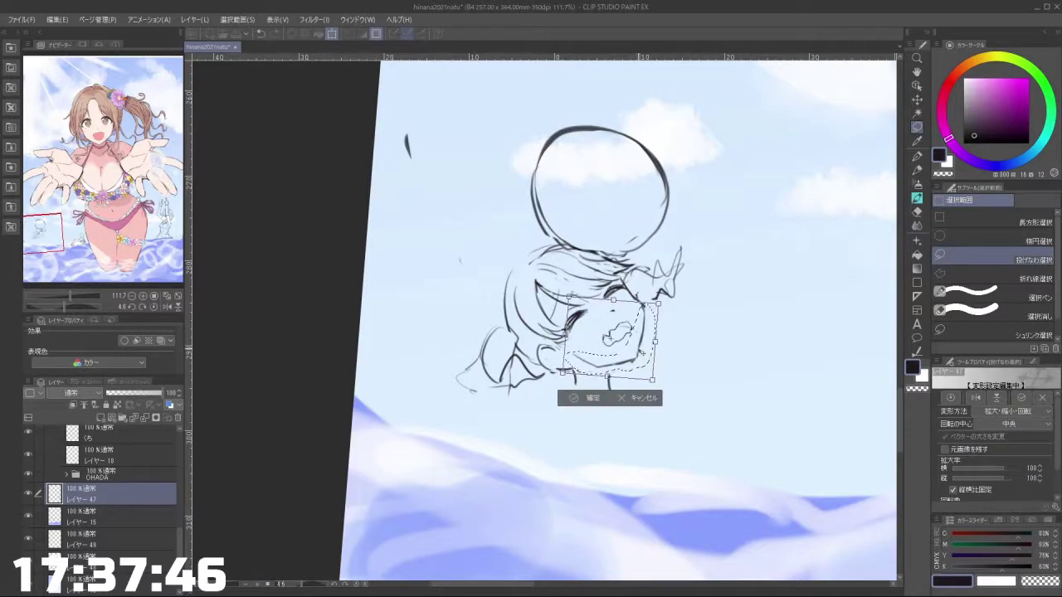
pyautogui.press('Return')
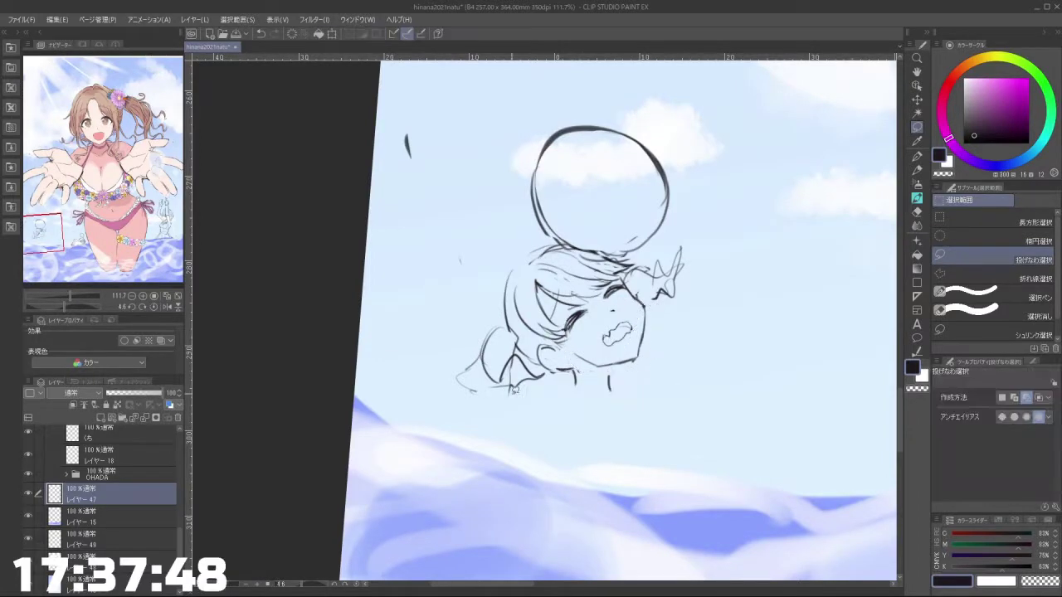
# Step: Return to the brush and redraw the cheek and jaw contour with a rounder chin, erasing excess lines
pyautogui.click(919, 198)
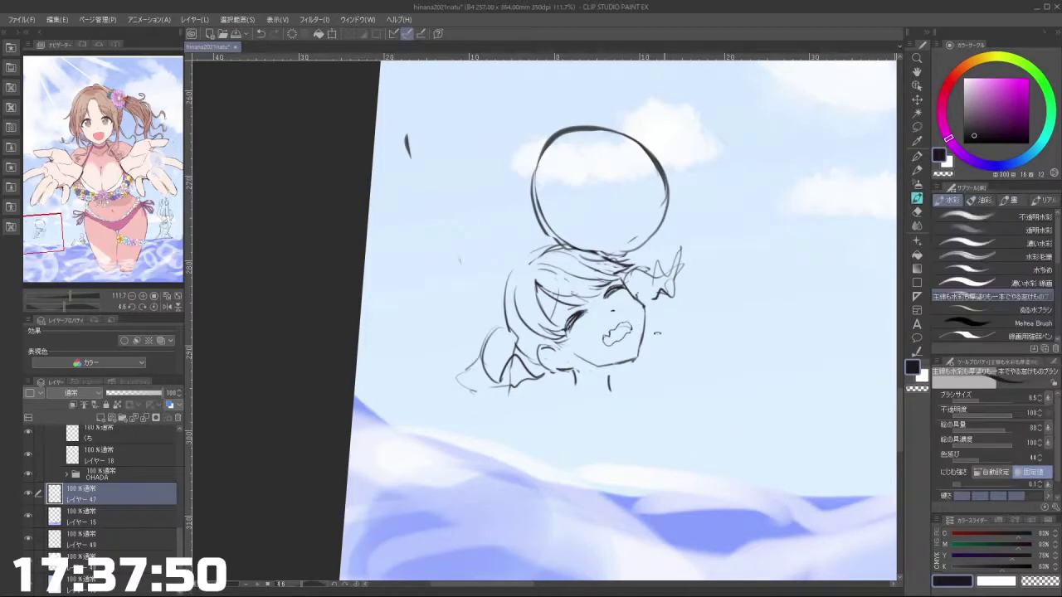
pyautogui.moveTo(500, 366)
pyautogui.mouseDown()
pyautogui.moveTo(587, 367)
pyautogui.moveTo(555, 257)
pyautogui.moveTo(496, 362)
pyautogui.mouseUp()
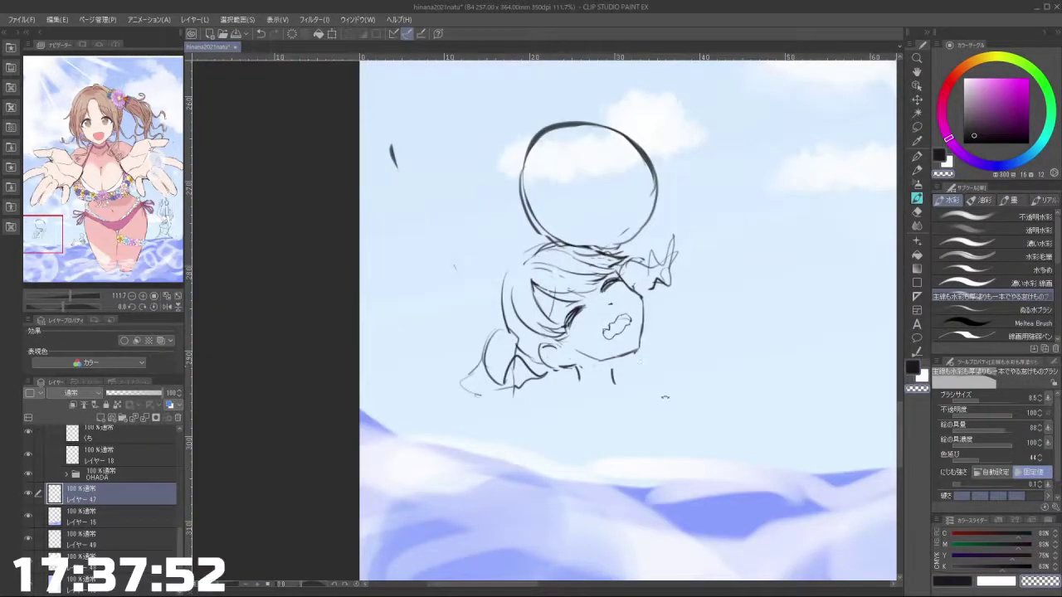
pyautogui.moveTo(665, 398); pyautogui.dragTo(547, 414)
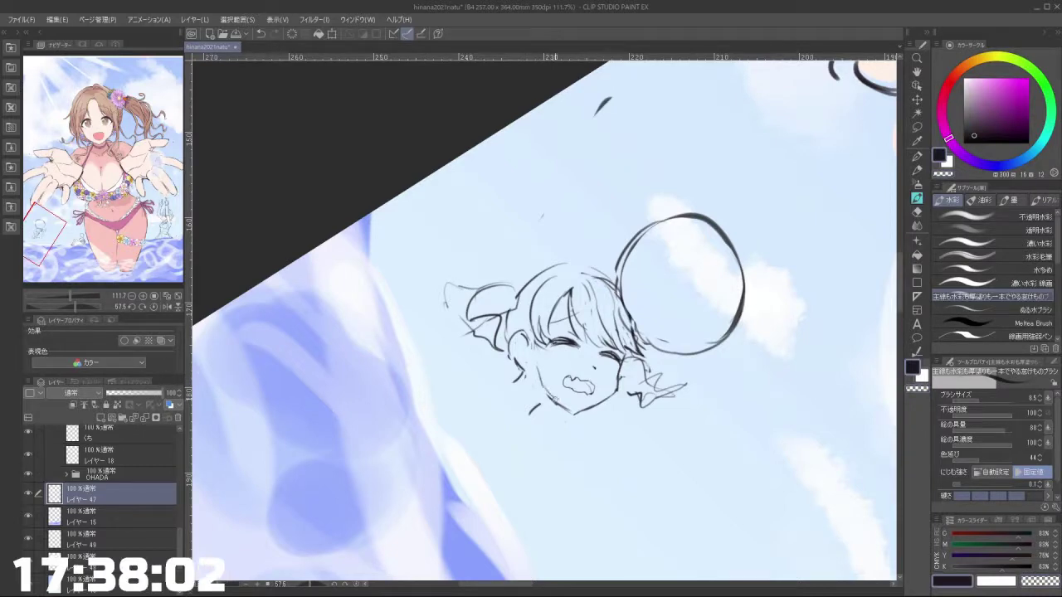
pyautogui.moveTo(571, 410)
pyautogui.mouseDown()
pyautogui.moveTo(621, 374)
pyautogui.moveTo(644, 147)
pyautogui.mouseUp()
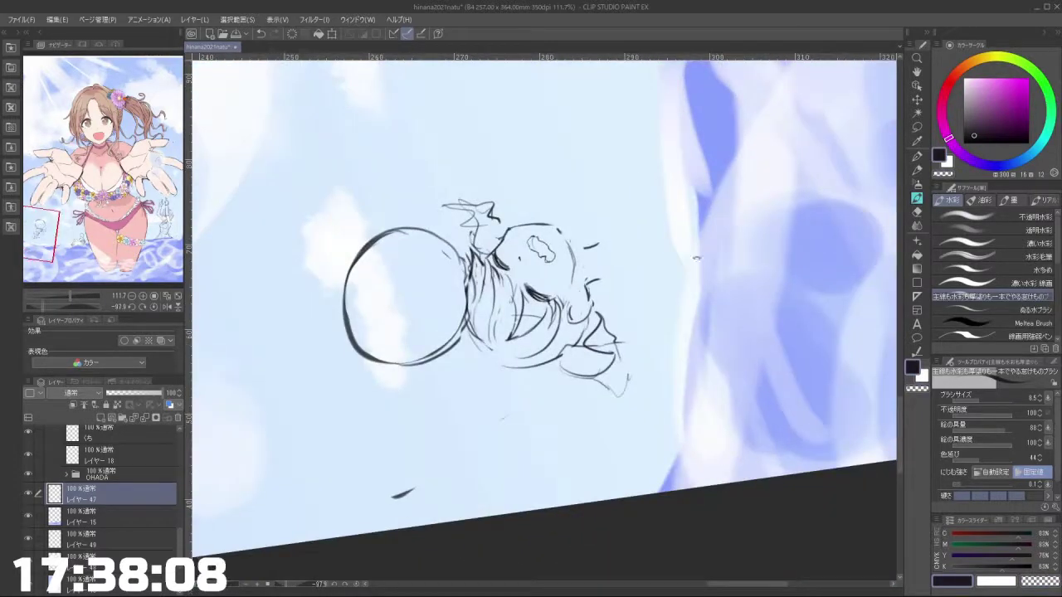
pyautogui.moveTo(696, 259)
pyautogui.mouseDown()
pyautogui.moveTo(562, 437)
pyautogui.moveTo(556, 284)
pyautogui.mouseUp()
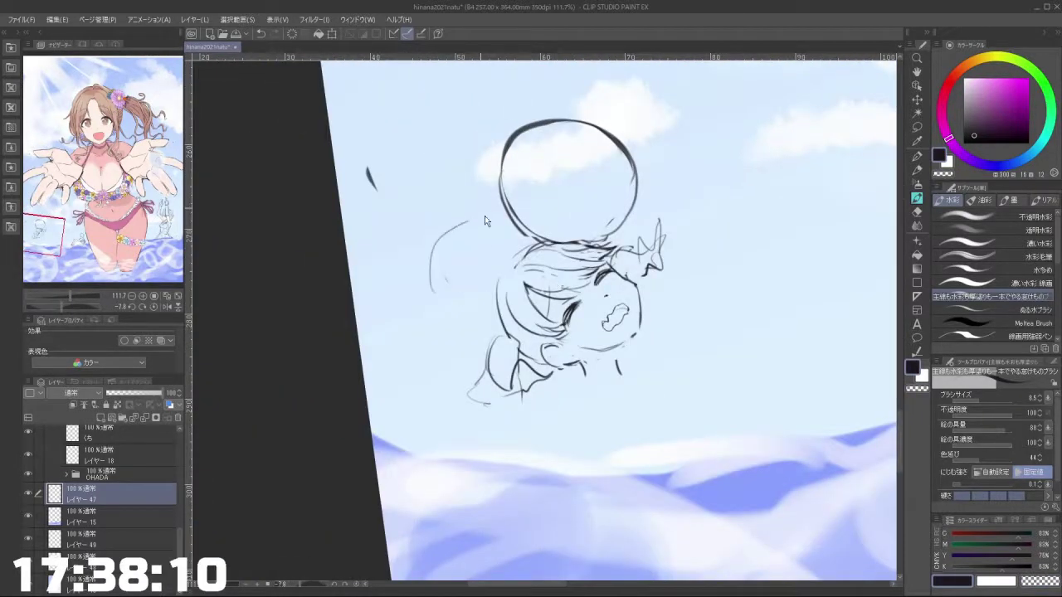
# Step: Sketch the raised hand's thumb and palm outline beside the ball, undoing misplaced strokes
pyautogui.moveTo(466, 199); pyautogui.dragTo(477, 211)
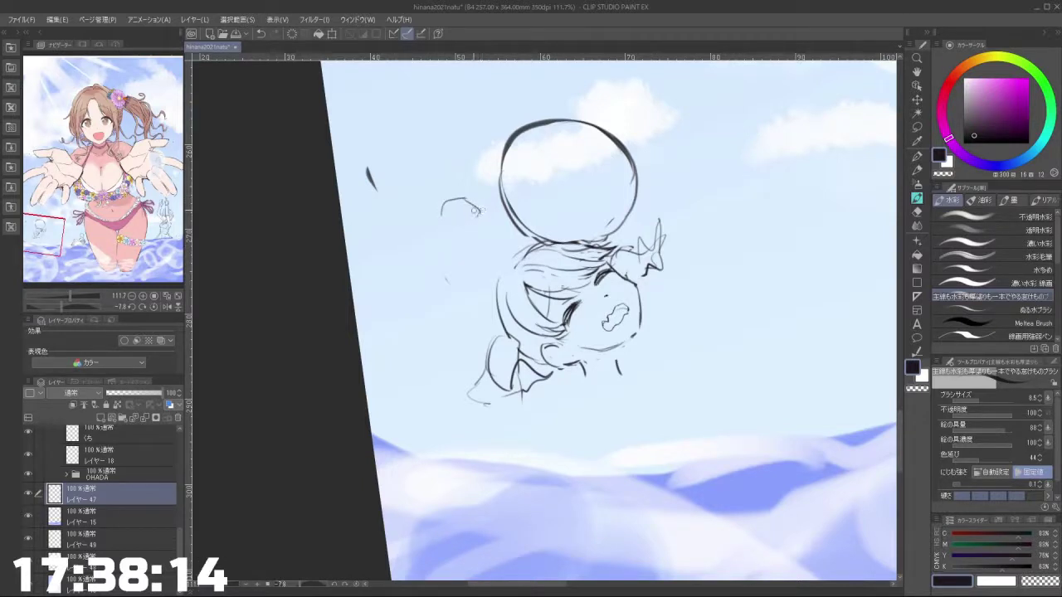
pyautogui.moveTo(480, 208); pyautogui.dragTo(484, 194)
pyautogui.moveTo(470, 201)
pyautogui.mouseDown()
pyautogui.moveTo(481, 187)
pyautogui.moveTo(495, 208)
pyautogui.mouseUp()
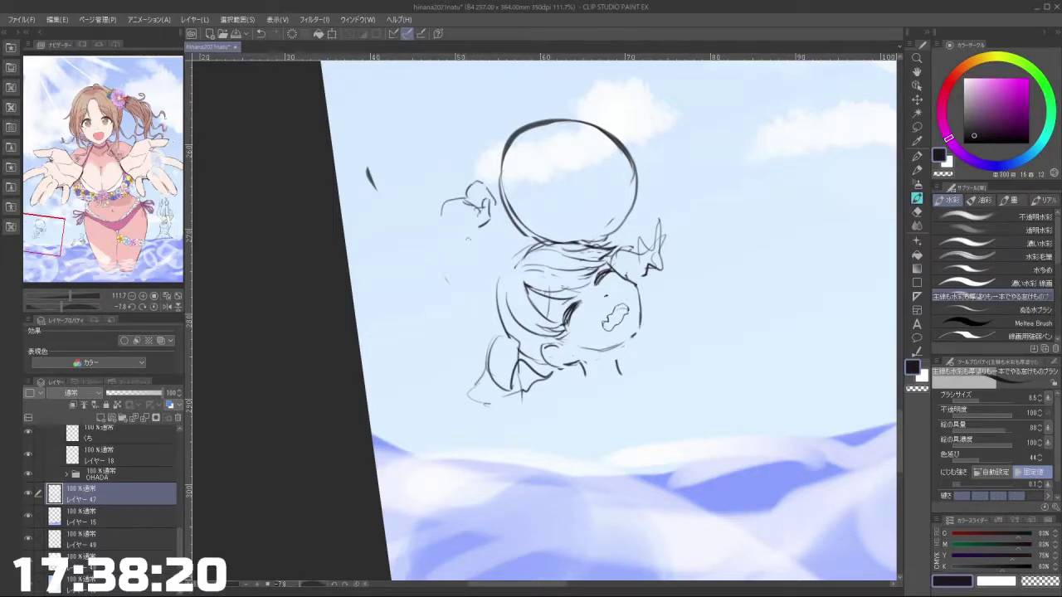
pyautogui.hotkey('ctrl', 'z')
pyautogui.moveTo(486, 259)
pyautogui.mouseDown()
pyautogui.moveTo(665, 379)
pyautogui.moveTo(690, 316)
pyautogui.moveTo(677, 225)
pyautogui.moveTo(564, 158)
pyautogui.moveTo(529, 158)
pyautogui.mouseUp()
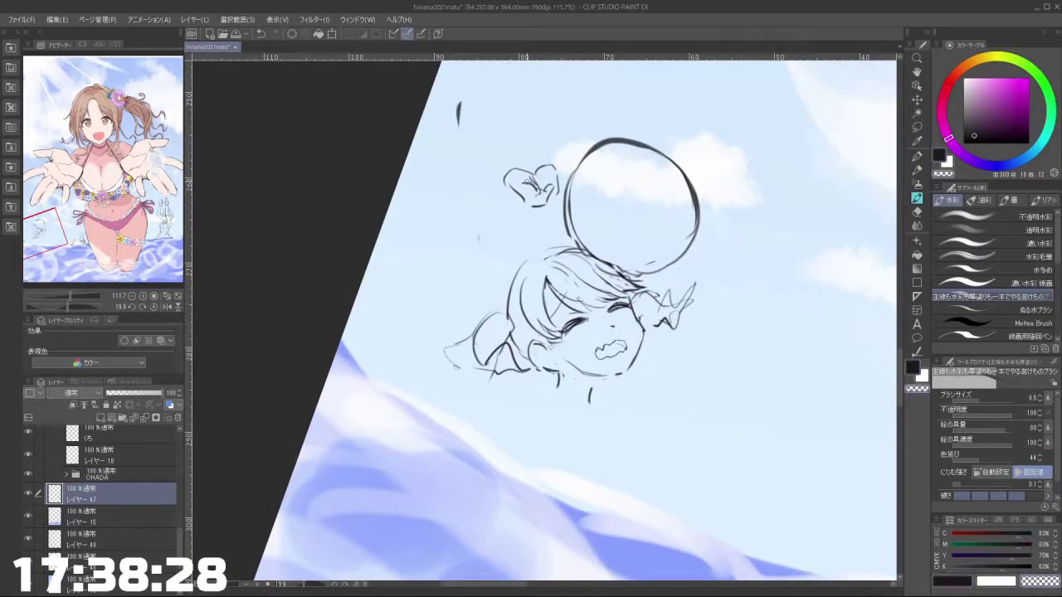
# Step: Clear the rough fingertip on the raised hand and draw the spread fingers, undoing the last misplaced stroke
pyautogui.press('c')
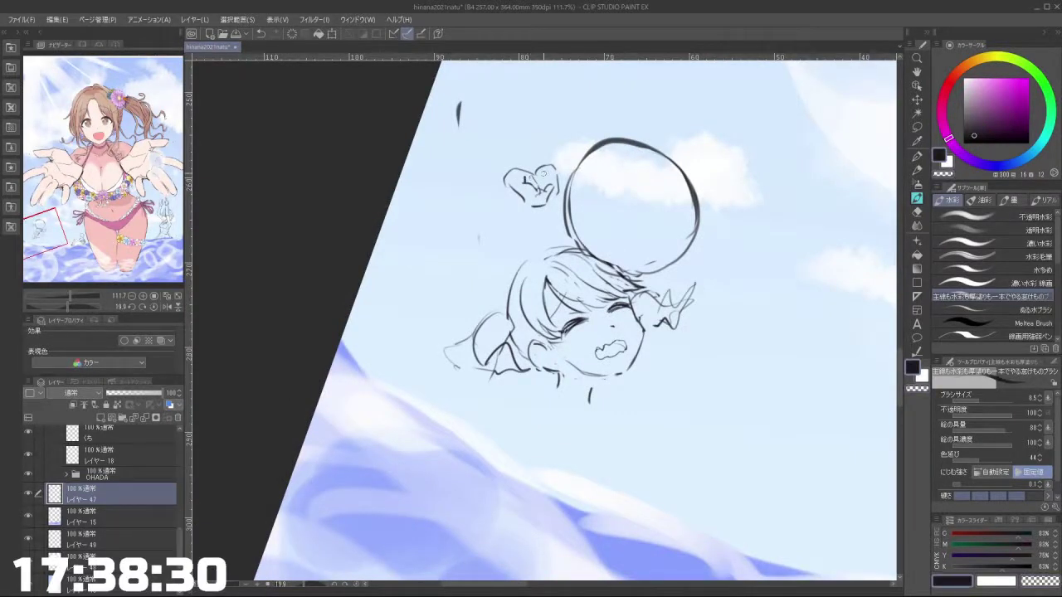
pyautogui.moveTo(544, 161); pyautogui.dragTo(547, 174)
pyautogui.moveTo(560, 164); pyautogui.dragTo(564, 181)
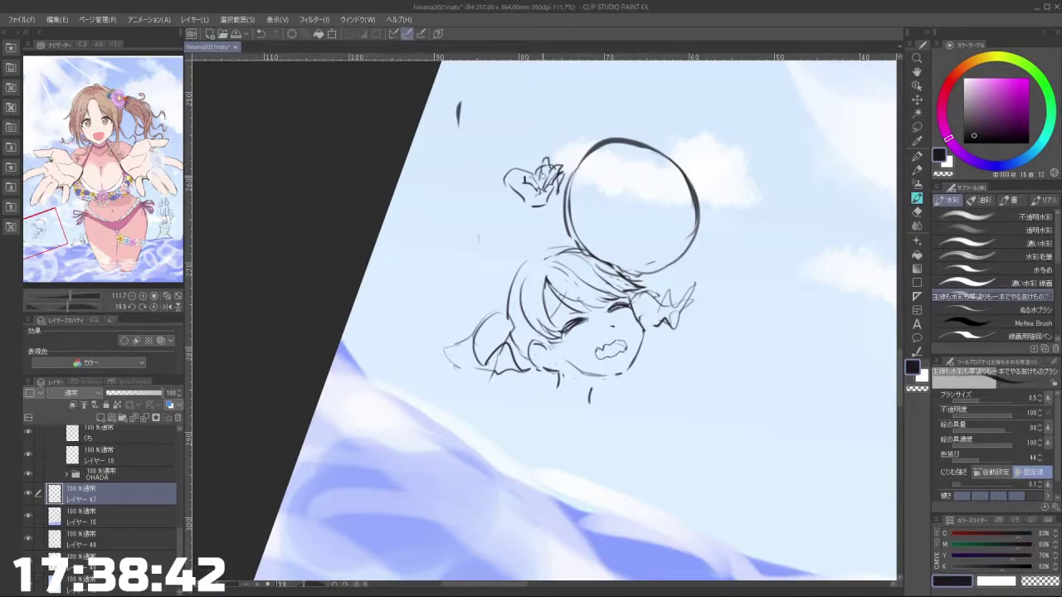
pyautogui.moveTo(538, 172)
pyautogui.mouseDown()
pyautogui.moveTo(397, 372)
pyautogui.moveTo(388, 367)
pyautogui.moveTo(400, 371)
pyautogui.mouseUp()
pyautogui.hotkey('ctrl', 'z')
# Step: Erase the overlapping lines between the raised hand's fingers with the transparent color
pyautogui.moveTo(396, 368)
pyautogui.mouseDown()
pyautogui.moveTo(410, 240)
pyautogui.moveTo(467, 184)
pyautogui.mouseUp()
pyautogui.scroll(-3, 551, 352)
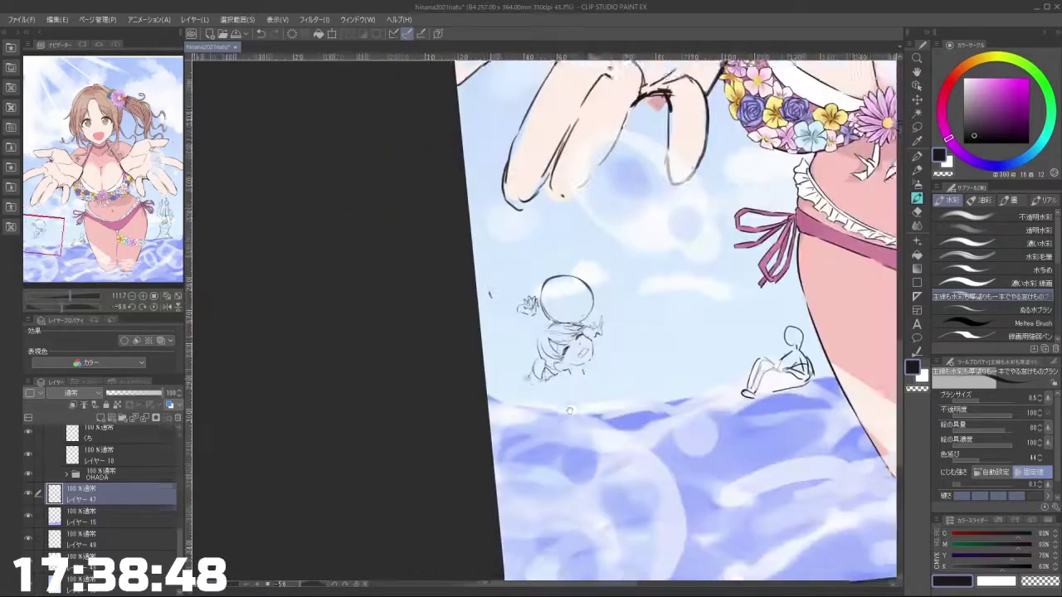
pyautogui.moveTo(613, 373); pyautogui.dragTo(542, 345)
pyautogui.scroll(2, 504, 348)
pyautogui.moveTo(569, 257); pyautogui.dragTo(602, 283)
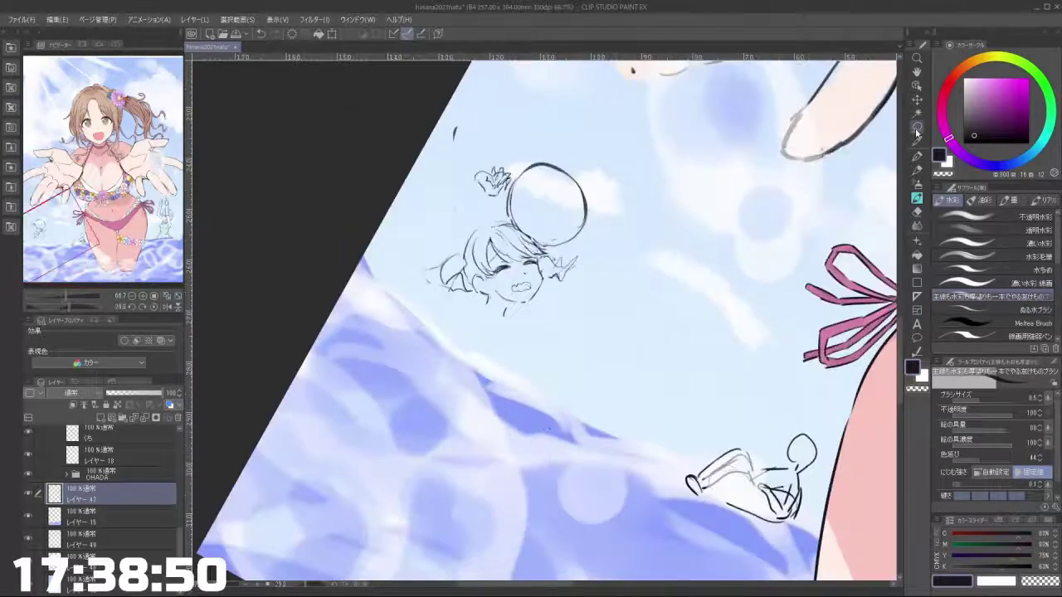
pyautogui.scroll(3, 506, 166)
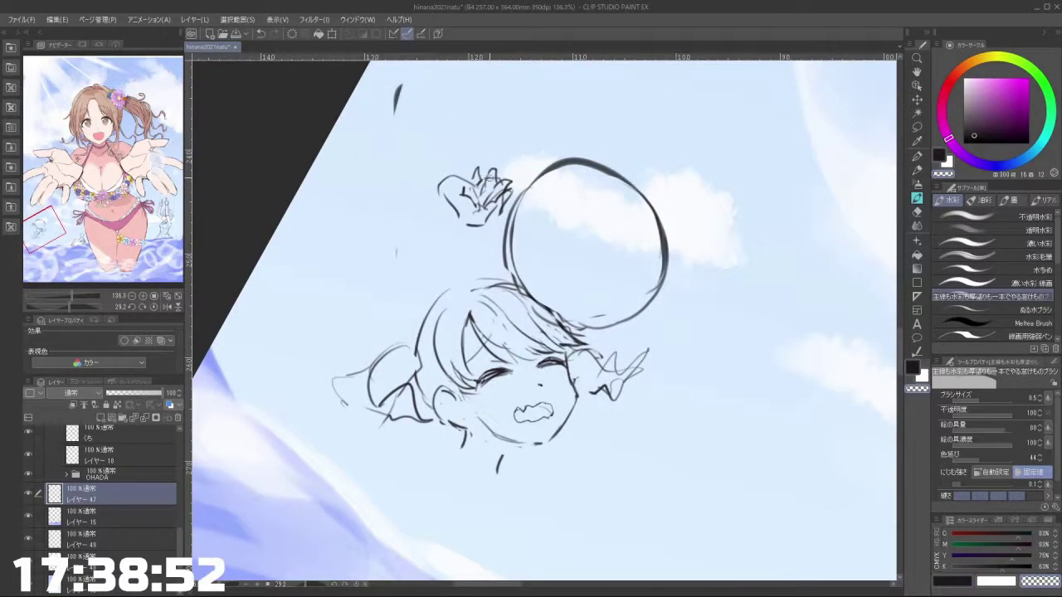
pyautogui.keyDown('alt'); pyautogui.click(490, 179); pyautogui.keyUp('alt')
pyautogui.moveTo(486, 179); pyautogui.dragTo(483, 194)
pyautogui.press('c')
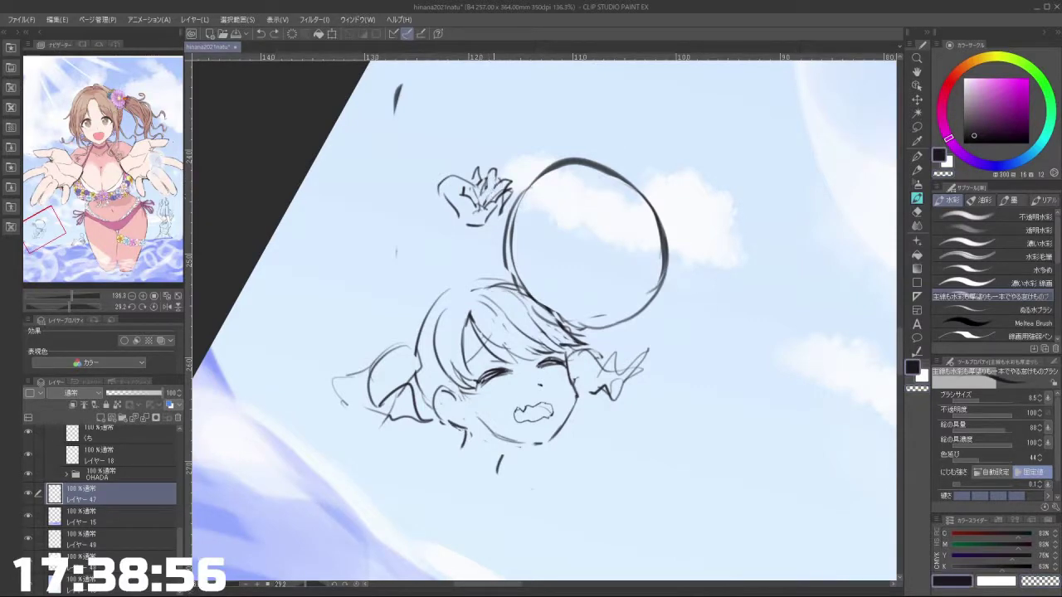
# Step: Refine the raised hand's finger and palm contours, alternating between drawing and transparent strokes
pyautogui.moveTo(481, 204)
pyautogui.mouseDown()
pyautogui.moveTo(417, 310)
pyautogui.moveTo(422, 353)
pyautogui.mouseUp()
pyautogui.press('c')
pyautogui.press('c')
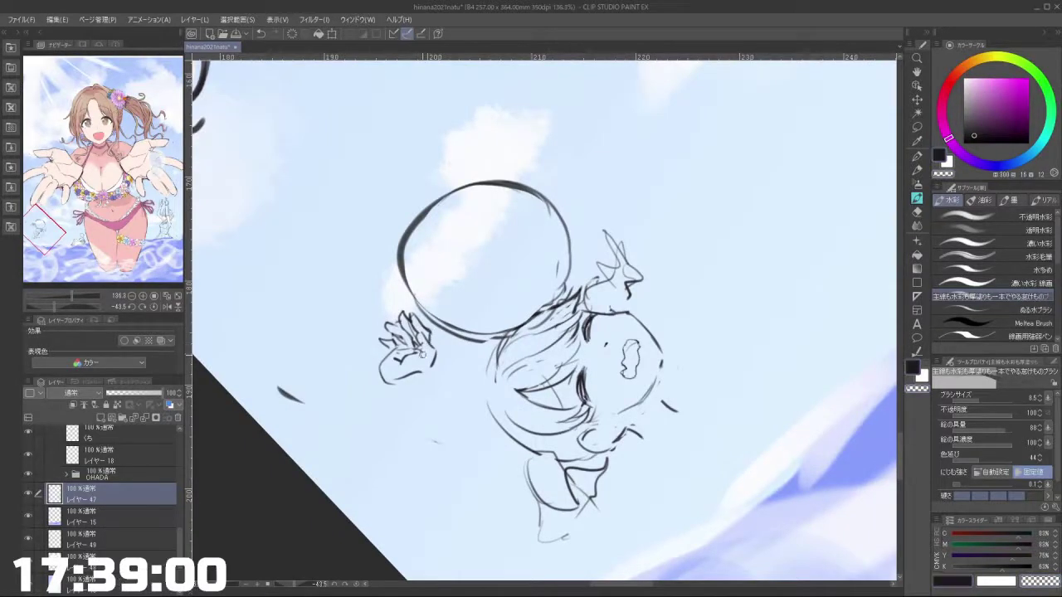
pyautogui.press('c')
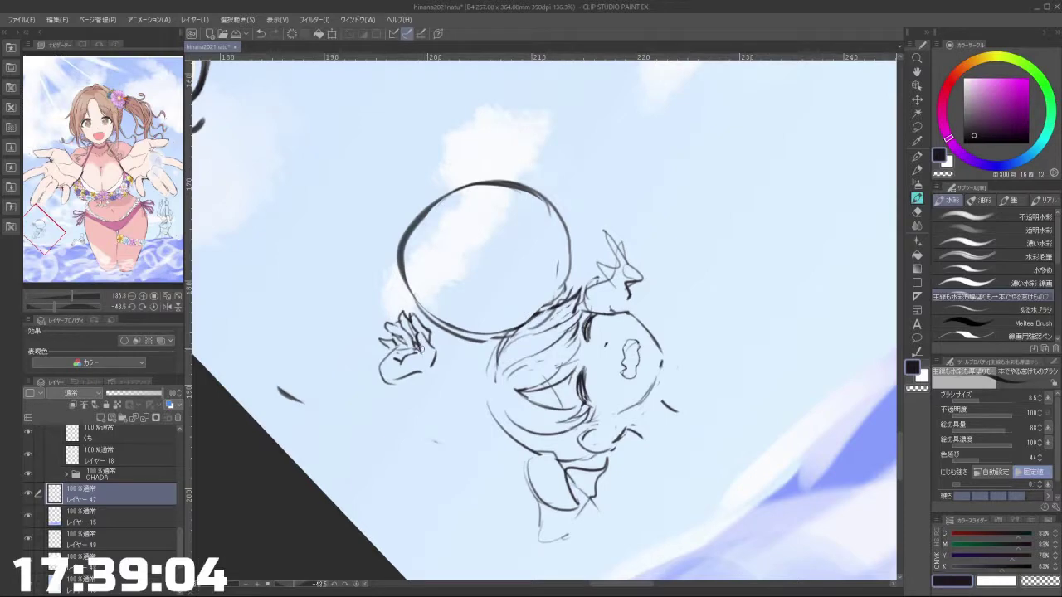
pyautogui.press('c')
pyautogui.press('c')
pyautogui.scroll(-5, 432, 332)
pyautogui.scroll(3, 439, 373)
pyautogui.press('c')
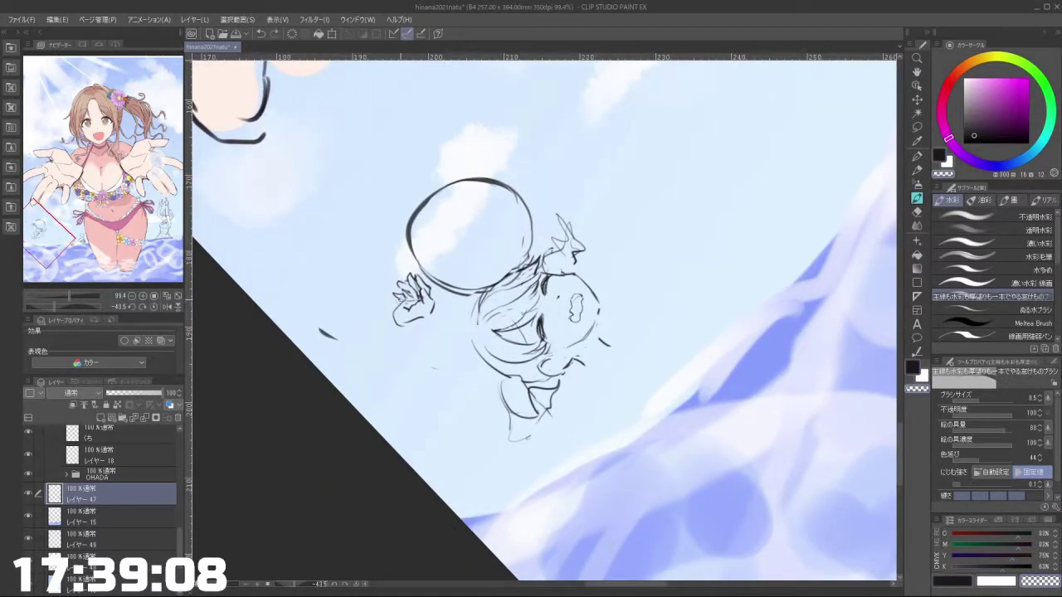
pyautogui.press('c')
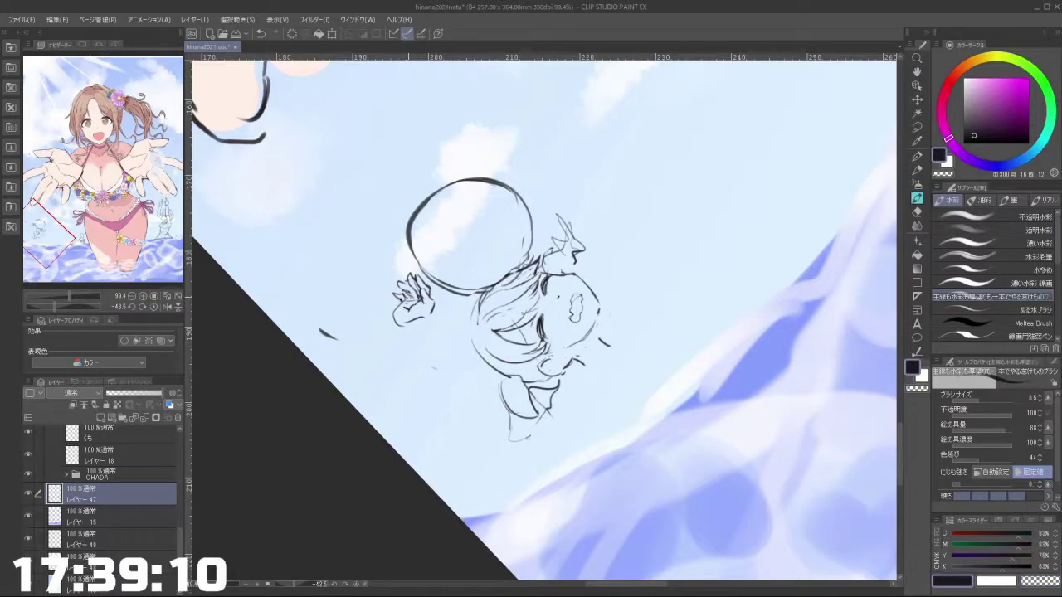
pyautogui.press('c')
pyautogui.press('c')
pyautogui.moveTo(457, 341)
pyautogui.mouseDown()
pyautogui.moveTo(415, 341)
pyautogui.moveTo(448, 341)
pyautogui.moveTo(445, 279)
pyautogui.moveTo(476, 337)
pyautogui.moveTo(544, 319)
pyautogui.moveTo(470, 324)
pyautogui.moveTo(483, 324)
pyautogui.moveTo(471, 334)
pyautogui.mouseUp()
# Step: Lasso the raised hand, enlarge it slightly beside the ball and clear the selection
pyautogui.click(916, 127)
pyautogui.click(475, 375)
pyautogui.moveTo(663, 321)
pyautogui.mouseDown()
pyautogui.moveTo(580, 443)
pyautogui.moveTo(596, 439)
pyautogui.mouseUp()
pyautogui.moveTo(517, 245); pyautogui.dragTo(519, 280)
pyautogui.click(453, 347)
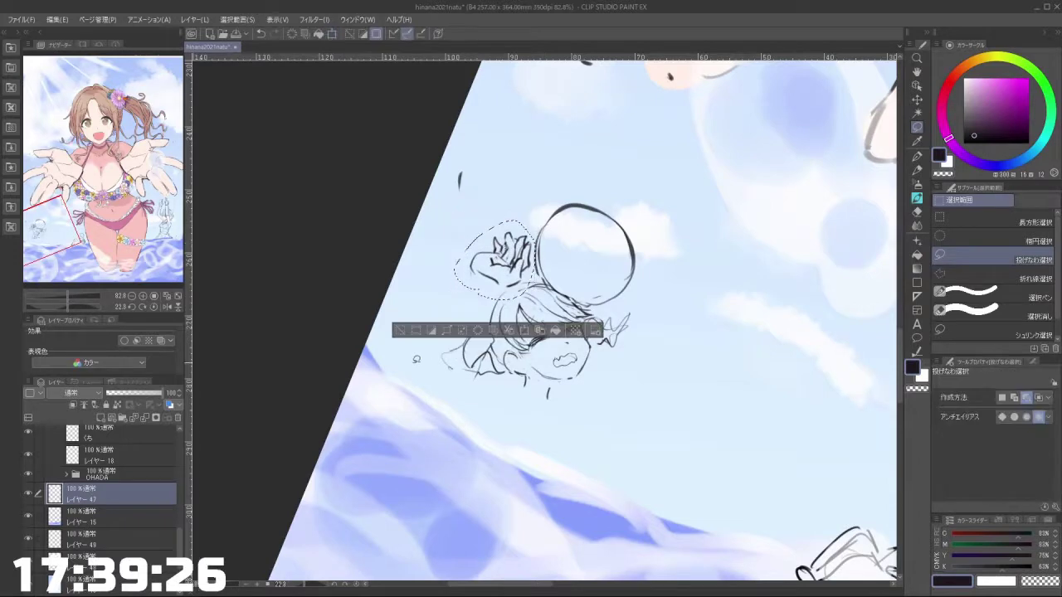
pyautogui.click(400, 331)
pyautogui.scroll(-4, 661, 257)
pyautogui.moveTo(641, 187); pyautogui.dragTo(566, 160)
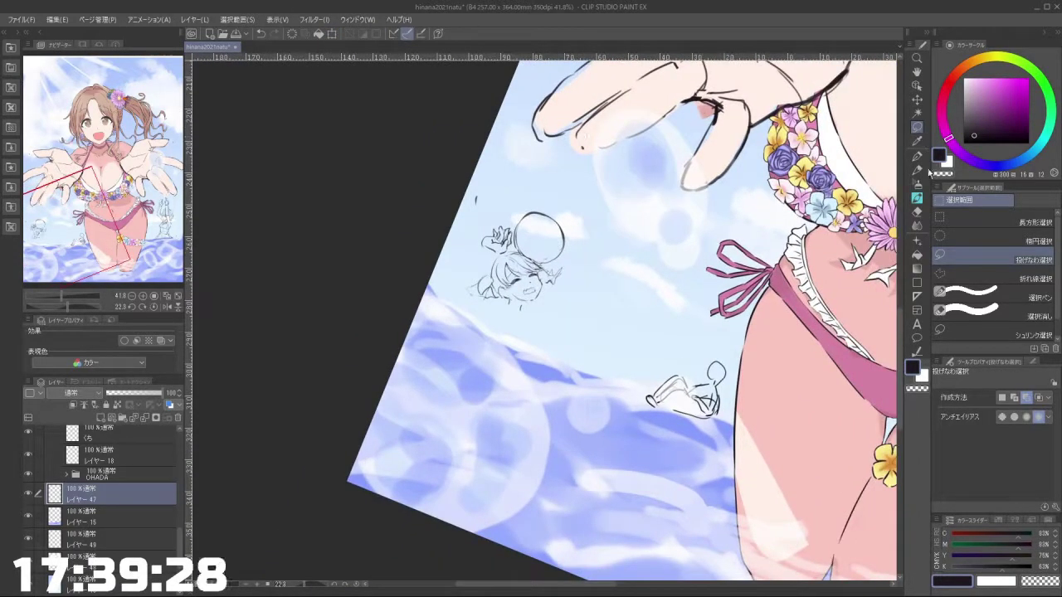
# Step: Draw the forearm lines from the raised hand down to the elbow, undoing the misplaced strokes and the stray stroke near the opposite ponytail
pyautogui.click(916, 199)
pyautogui.scroll(2, 528, 283)
pyautogui.moveTo(456, 225)
pyautogui.mouseDown()
pyautogui.moveTo(449, 241)
pyautogui.moveTo(462, 258)
pyautogui.moveTo(432, 277)
pyautogui.mouseUp()
pyautogui.hotkey('ctrl', 'z')
pyautogui.hotkey('ctrl', 'z')
pyautogui.click(454, 225)
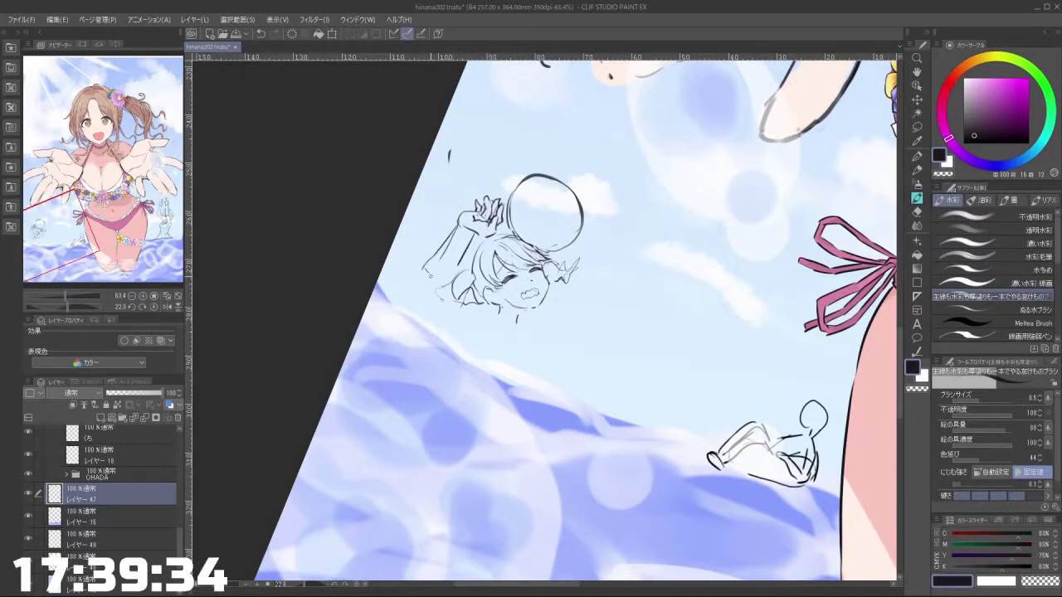
pyautogui.moveTo(469, 237); pyautogui.dragTo(435, 284)
pyautogui.hotkey('ctrl', 'z')
pyautogui.moveTo(575, 254); pyautogui.dragTo(588, 265)
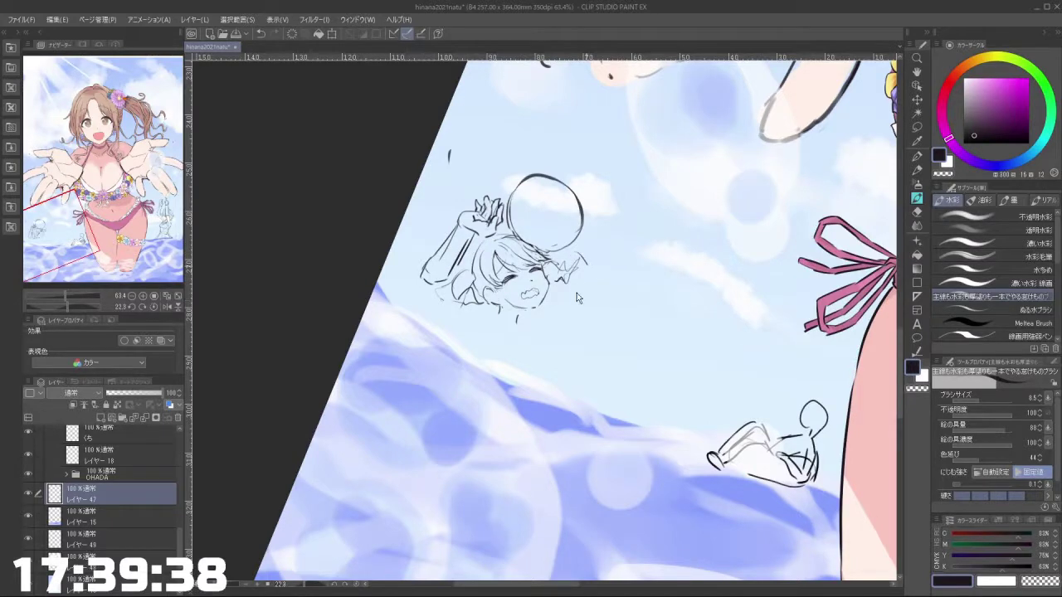
pyautogui.hotkey('ctrl', 'z')
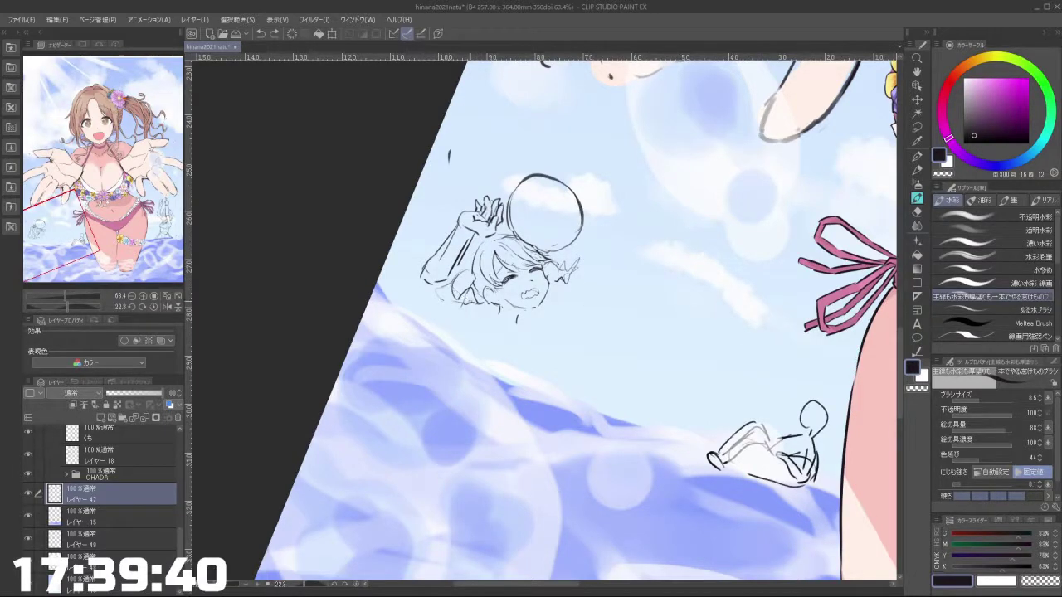
pyautogui.hotkey('ctrl', 'z')
# Step: Sketch the upper arm, neck and shoulder lines beneath the small character's head, undoing the strokes that miss
pyautogui.moveTo(438, 296)
pyautogui.mouseDown()
pyautogui.moveTo(467, 326)
pyautogui.moveTo(496, 325)
pyautogui.mouseUp()
pyautogui.hotkey('ctrl', 'z')
pyautogui.moveTo(548, 414); pyautogui.dragTo(602, 317)
pyautogui.moveTo(587, 365)
pyautogui.mouseDown()
pyautogui.moveTo(533, 439)
pyautogui.moveTo(553, 315)
pyautogui.moveTo(519, 328)
pyautogui.mouseUp()
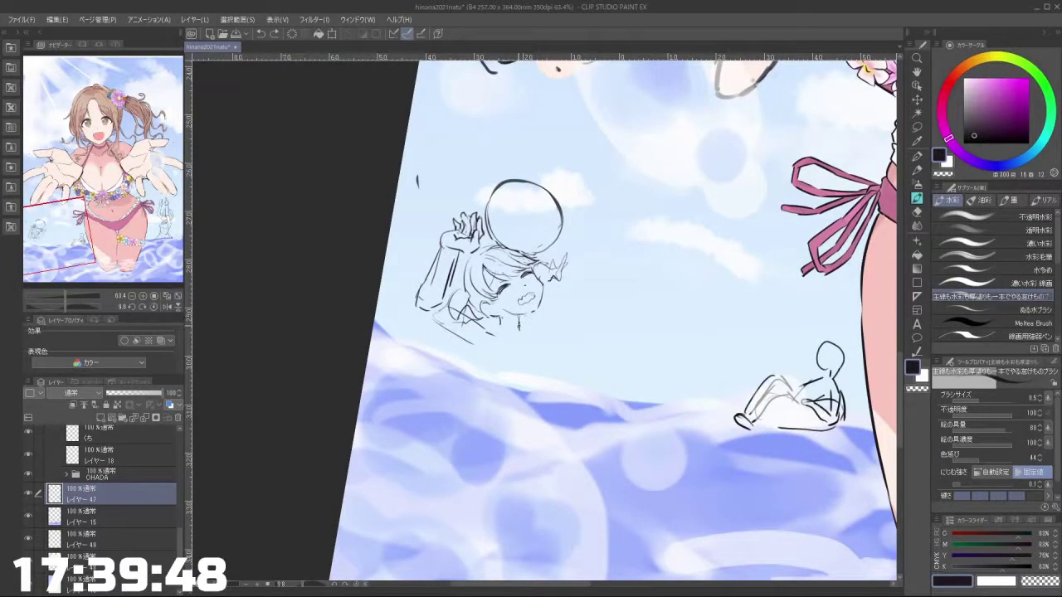
pyautogui.hotkey('ctrl', 'z')
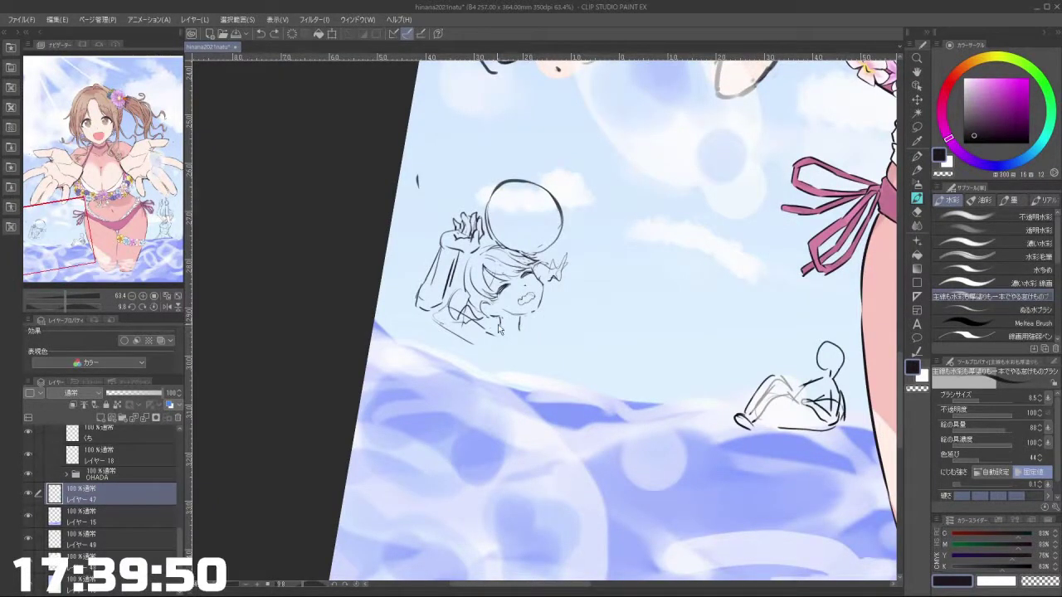
pyautogui.moveTo(580, 399); pyautogui.dragTo(628, 329)
pyautogui.moveTo(534, 355); pyautogui.dragTo(543, 373)
pyautogui.hotkey('ctrl', 'z')
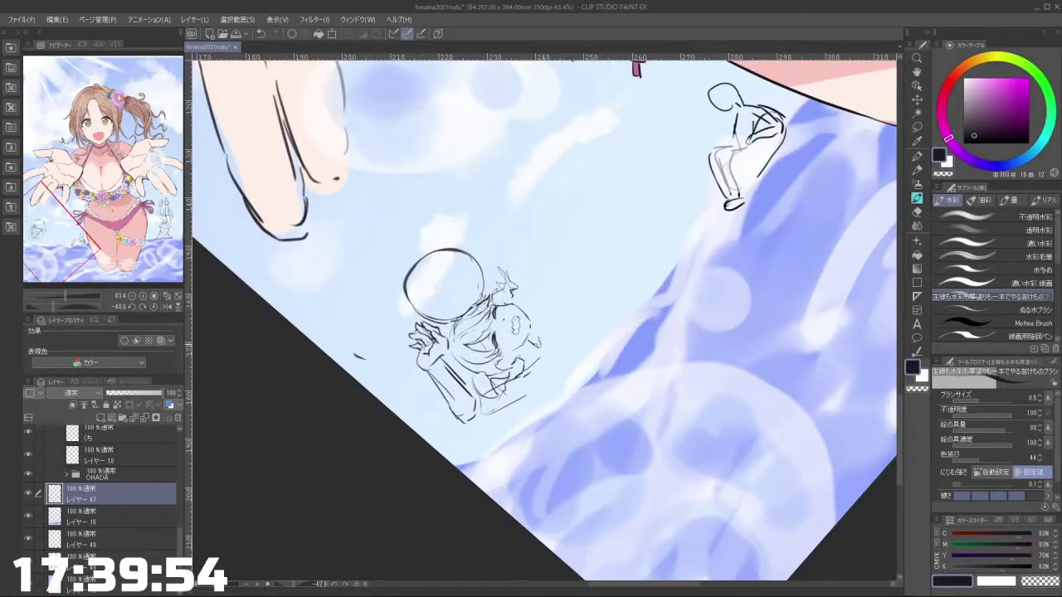
pyautogui.moveTo(579, 379); pyautogui.dragTo(607, 311)
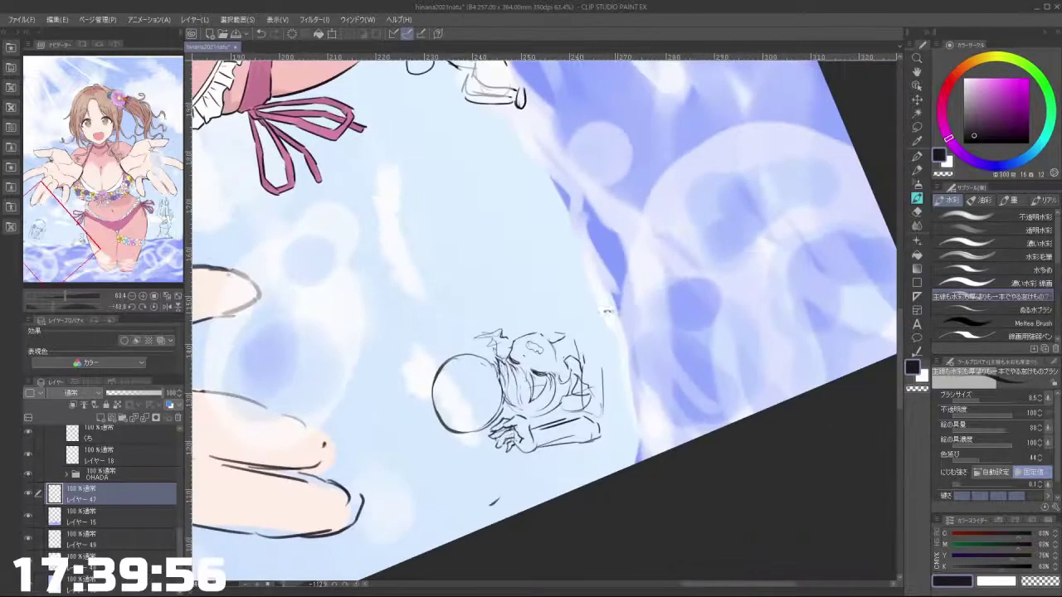
pyautogui.moveTo(574, 387); pyautogui.dragTo(564, 245)
pyautogui.moveTo(629, 331); pyautogui.dragTo(630, 272)
# Step: Lasso the raised hand and forearm, move them closer to the head and clear the selection
pyautogui.click(917, 127)
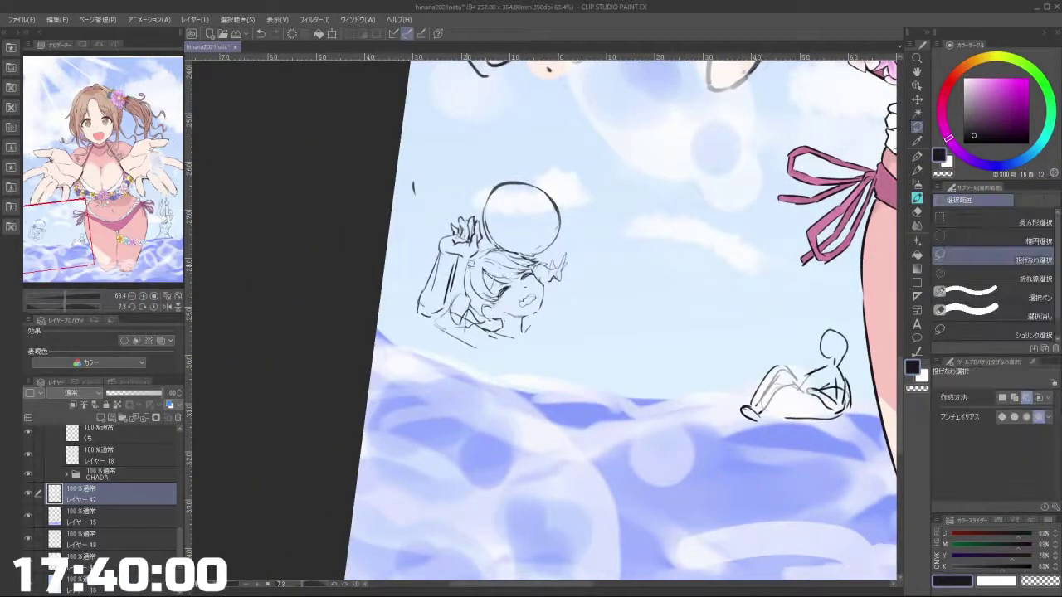
pyautogui.moveTo(448, 212)
pyautogui.mouseDown()
pyautogui.moveTo(479, 210)
pyautogui.moveTo(478, 254)
pyautogui.moveTo(466, 261)
pyautogui.moveTo(488, 283)
pyautogui.mouseUp()
pyautogui.hotkey('ctrl', 't')
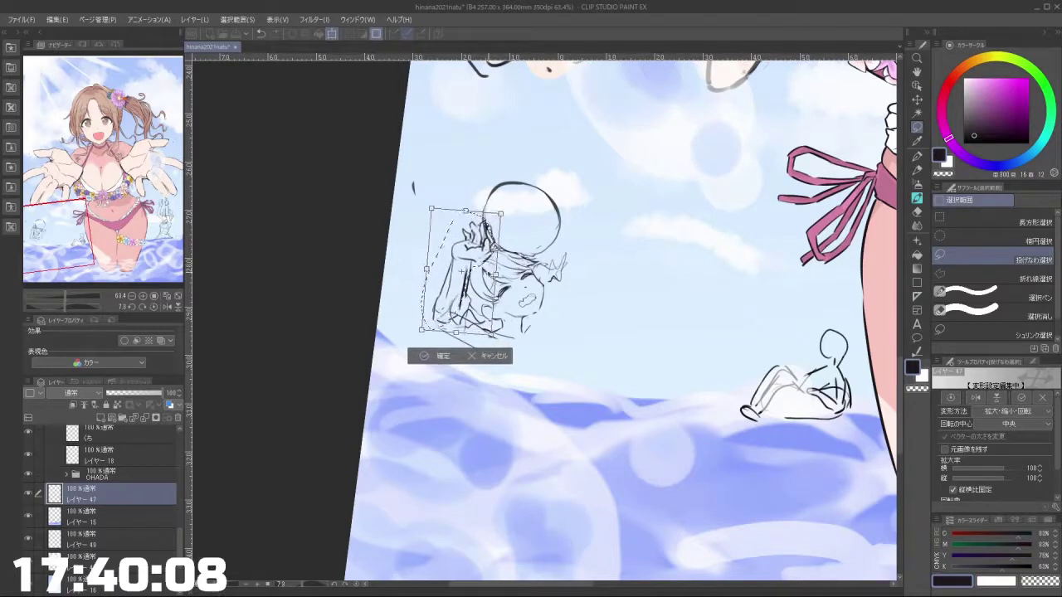
pyautogui.click(436, 358)
pyautogui.click(368, 357)
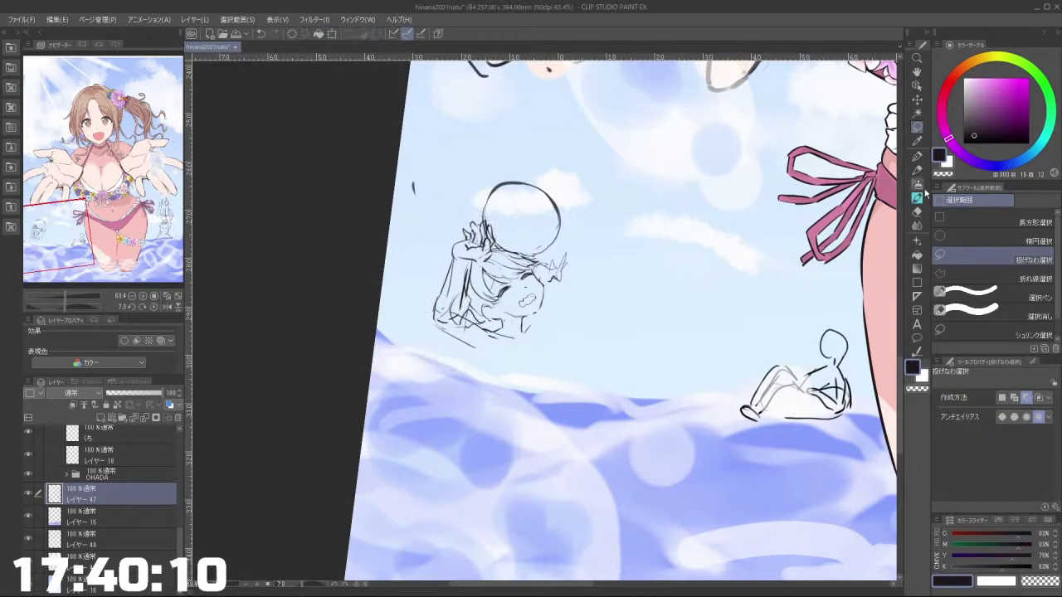
# Step: Undo the stray stroke beside the ball and erase the old ball outline with the transparent color
pyautogui.click(917, 198)
pyautogui.moveTo(563, 247); pyautogui.dragTo(592, 243)
pyautogui.hotkey('ctrl', 'z')
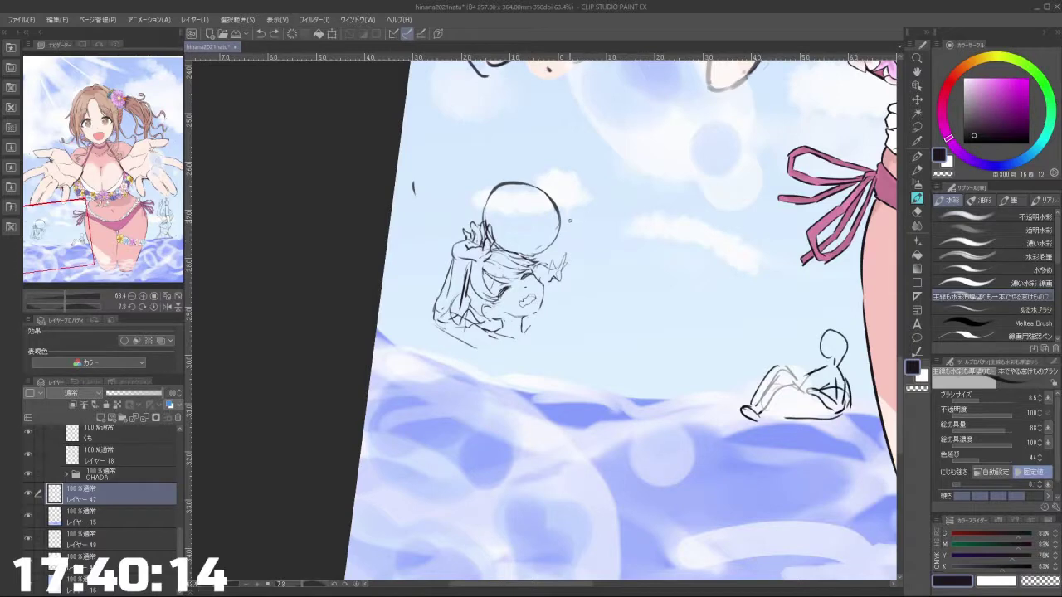
pyautogui.scroll(2, 523, 218)
pyautogui.press('c')
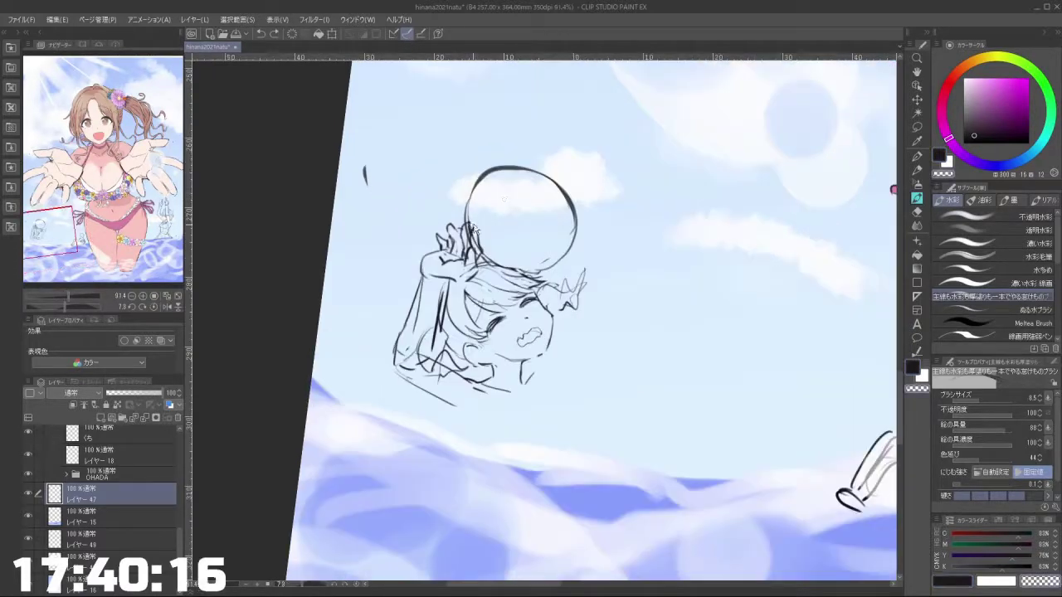
pyautogui.moveTo(476, 223)
pyautogui.mouseDown()
pyautogui.moveTo(508, 166)
pyautogui.moveTo(496, 177)
pyautogui.moveTo(514, 170)
pyautogui.moveTo(547, 189)
pyautogui.moveTo(571, 243)
pyautogui.moveTo(539, 265)
pyautogui.moveTo(492, 248)
pyautogui.moveTo(530, 264)
pyautogui.moveTo(486, 259)
pyautogui.mouseUp()
pyautogui.press('c')
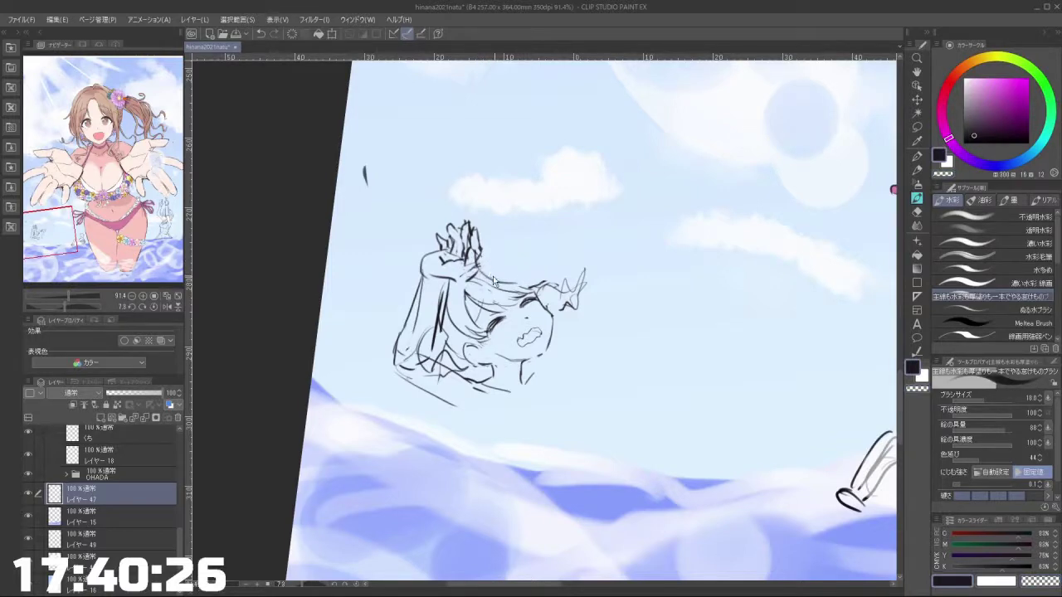
# Step: Redraw the ball resting between the raised hand and the head with a smaller brush, adding curved panel lines
pyautogui.press('[')
pyautogui.moveTo(503, 288); pyautogui.dragTo(553, 277)
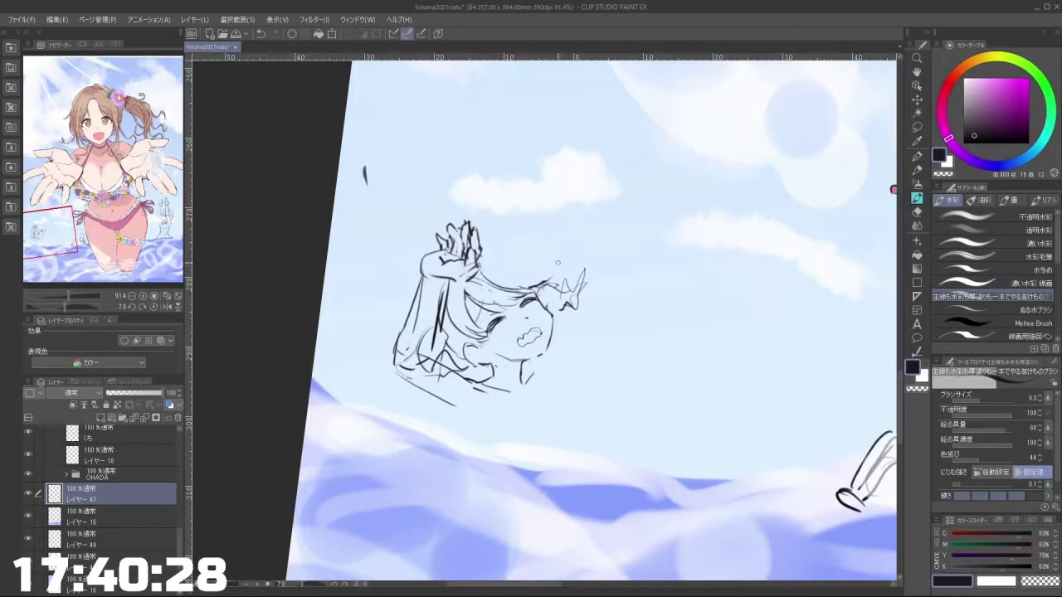
pyautogui.hotkey('ctrl', 'z')
pyautogui.moveTo(471, 221); pyautogui.dragTo(482, 199)
pyautogui.moveTo(560, 223); pyautogui.dragTo(569, 239)
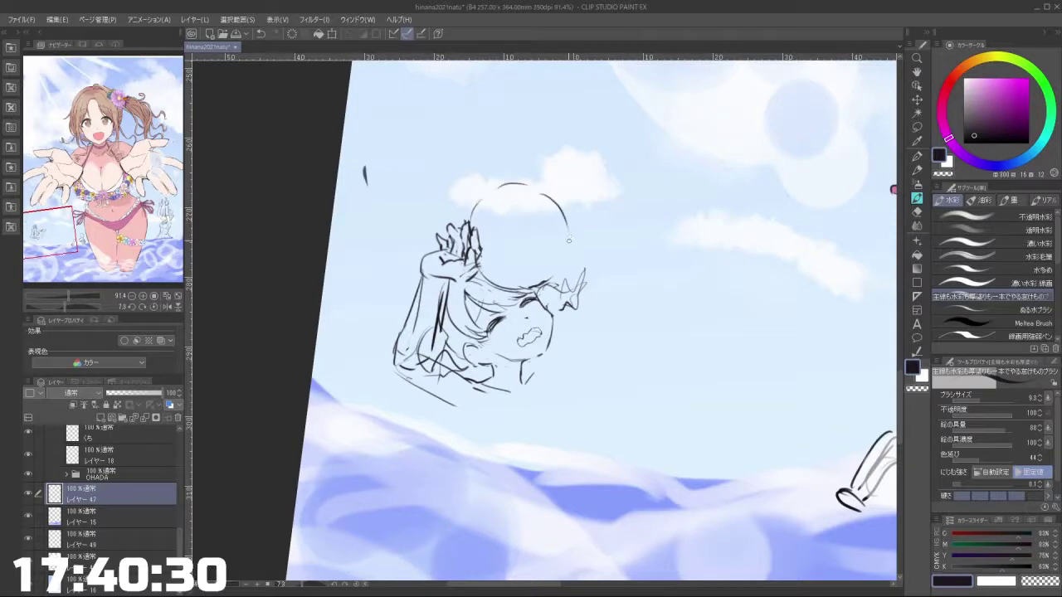
pyautogui.scroll(-5, 625, 274)
pyautogui.moveTo(625, 275); pyautogui.dragTo(583, 292)
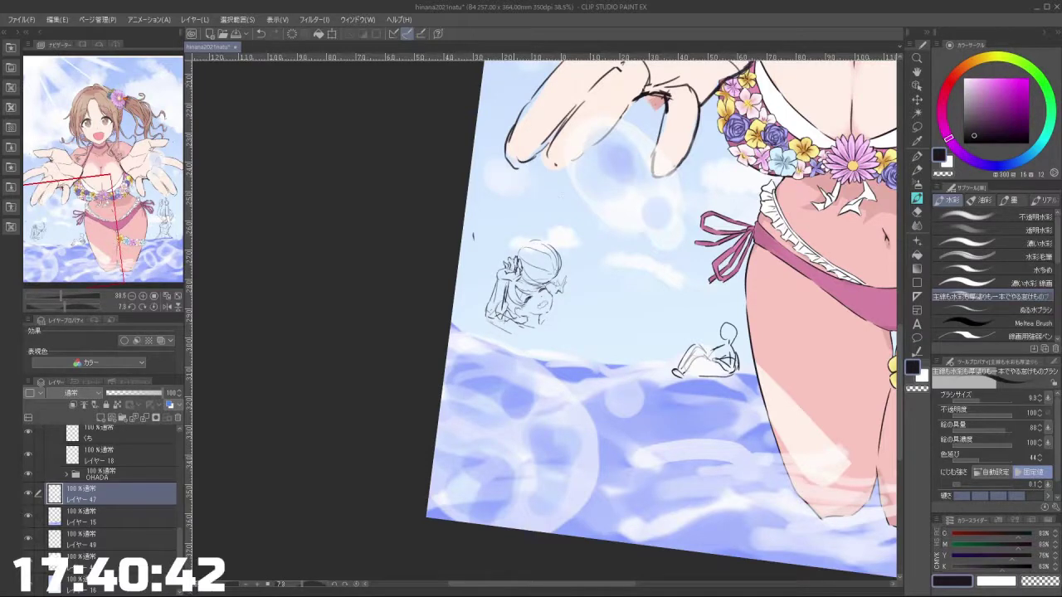
# Step: Lasso the small character's ear, shift it slightly beside the face and clear the selection
pyautogui.scroll(-3, 524, 278)
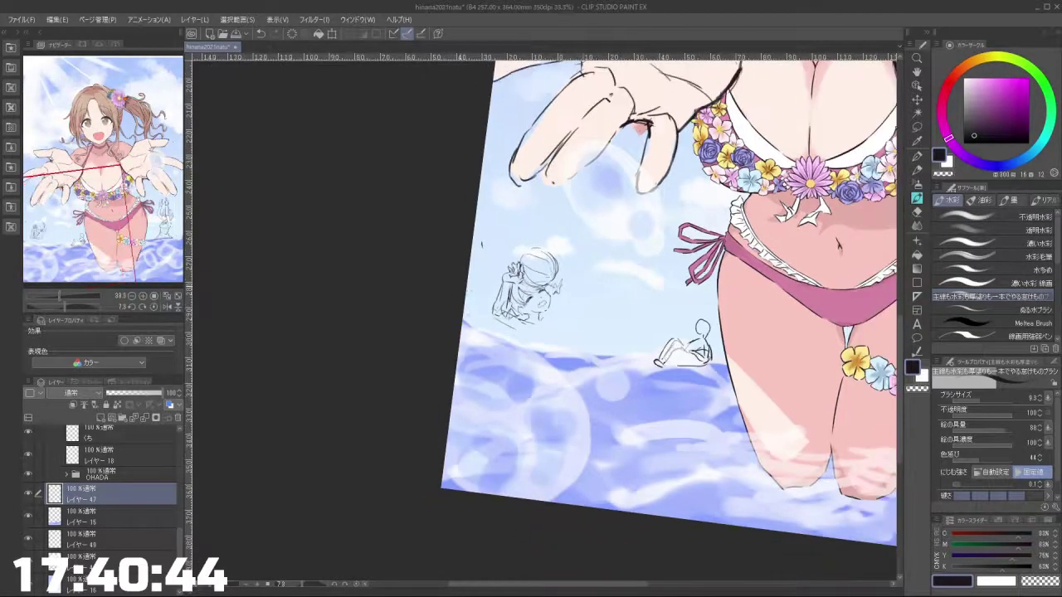
pyautogui.scroll(2, 554, 274)
pyautogui.scroll(2, 522, 277)
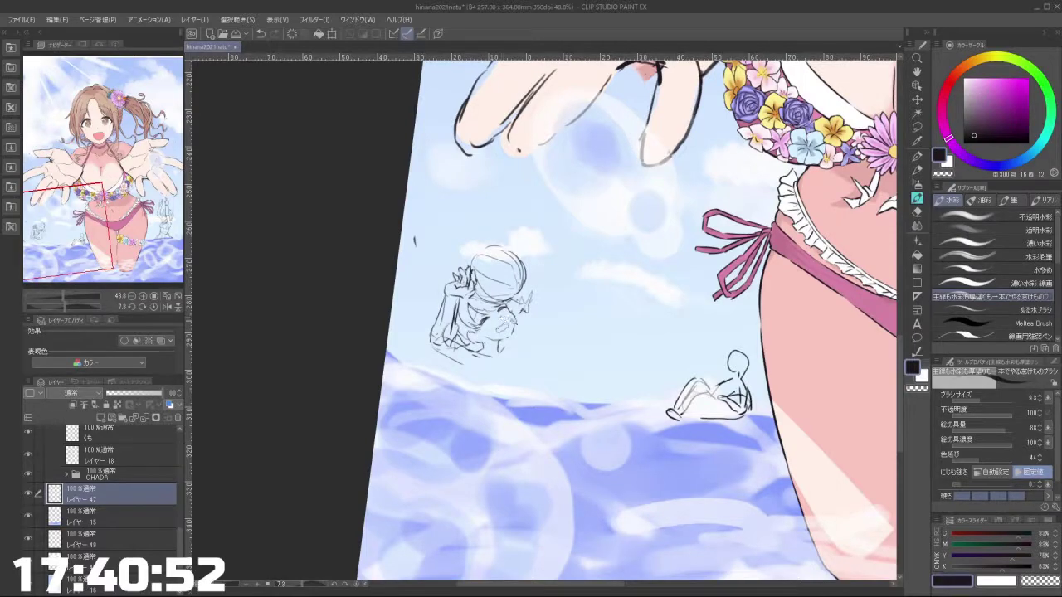
pyautogui.scroll(5, 508, 324)
pyautogui.moveTo(491, 140)
pyautogui.mouseDown()
pyautogui.moveTo(476, 145)
pyautogui.moveTo(481, 496)
pyautogui.moveTo(604, 143)
pyautogui.moveTo(680, 193)
pyautogui.mouseUp()
pyautogui.click(916, 128)
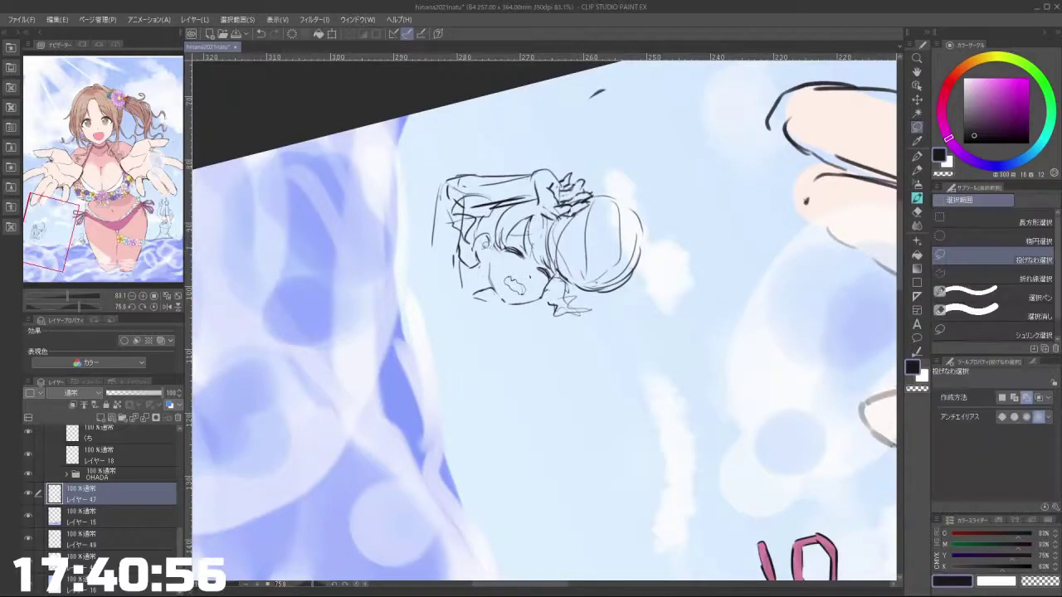
pyautogui.moveTo(491, 238); pyautogui.dragTo(479, 264)
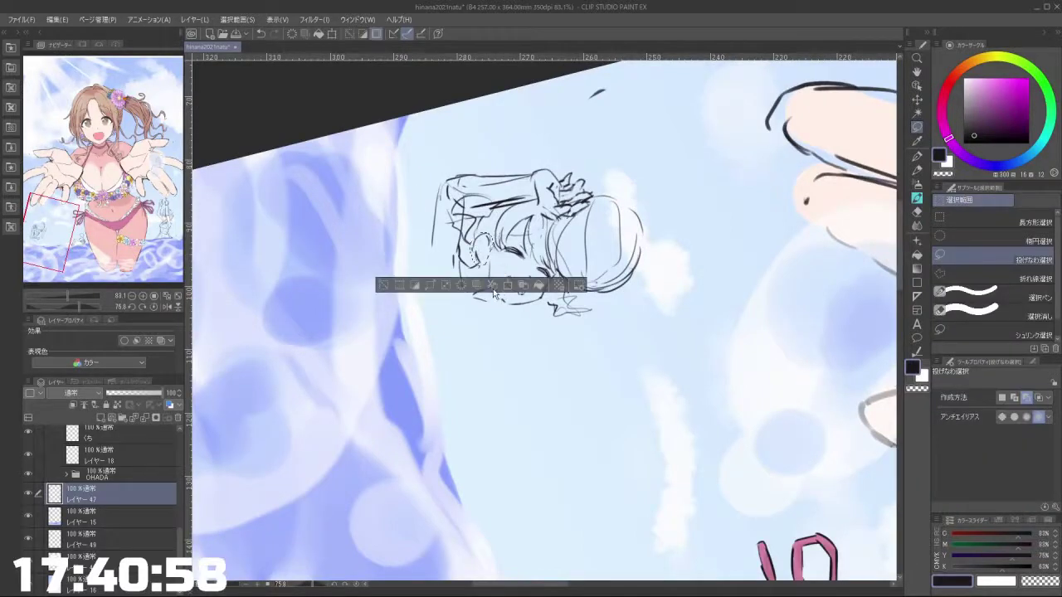
pyautogui.hotkey('ctrl', 't')
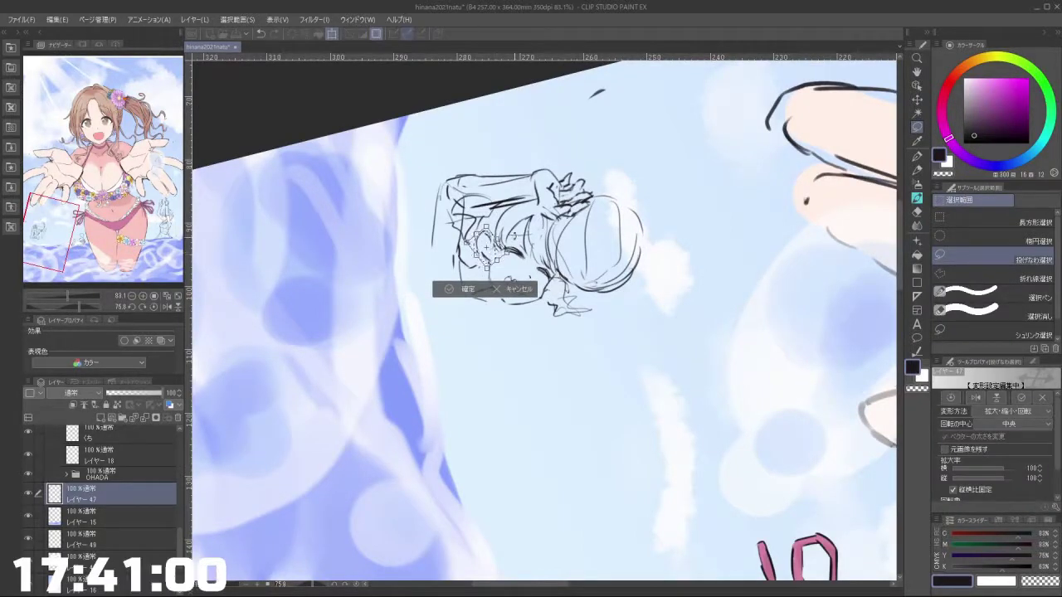
pyautogui.moveTo(487, 248); pyautogui.dragTo(484, 249)
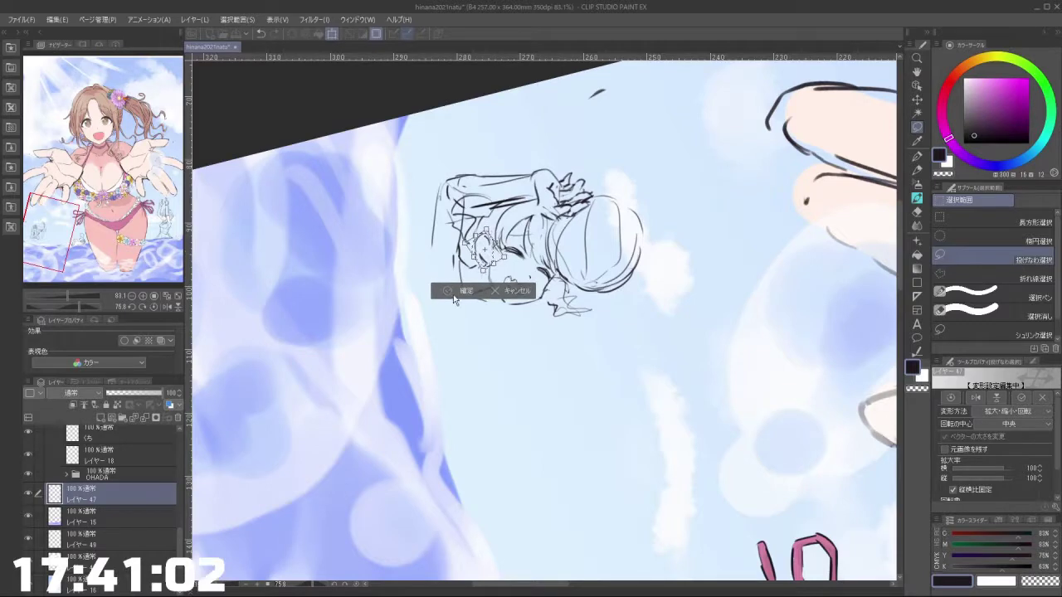
pyautogui.click(453, 292)
pyautogui.hotkey('ctrl', 'd')
# Step: Touch up the ear and erase the overlapping lines inside the raised arm with the transparent color
pyautogui.press('b')
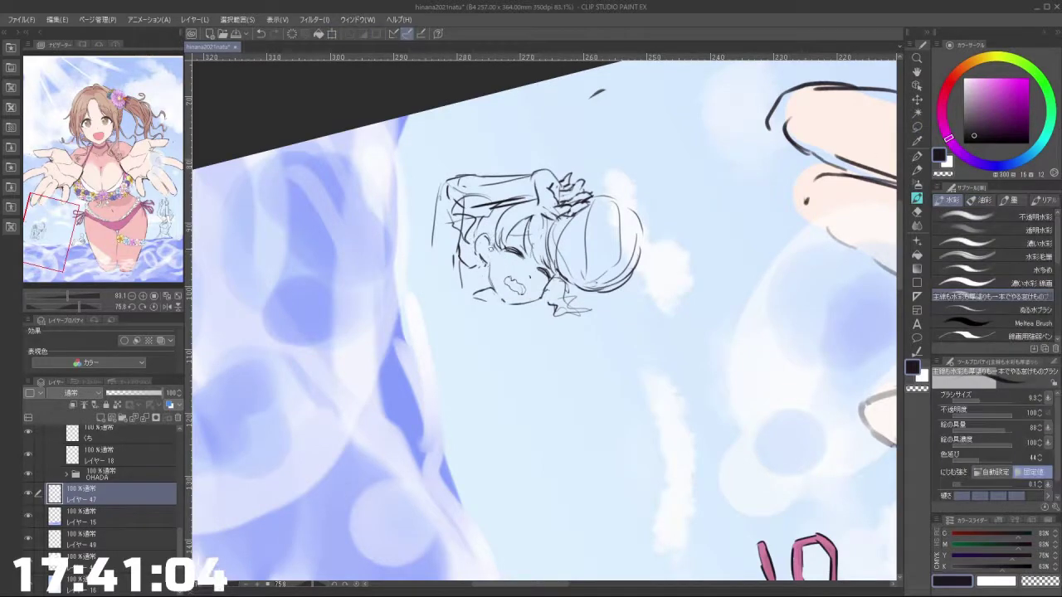
pyautogui.moveTo(491, 247); pyautogui.dragTo(495, 255)
pyautogui.moveTo(509, 341)
pyautogui.mouseDown()
pyautogui.moveTo(575, 343)
pyautogui.moveTo(516, 357)
pyautogui.moveTo(514, 340)
pyautogui.moveTo(543, 341)
pyautogui.mouseUp()
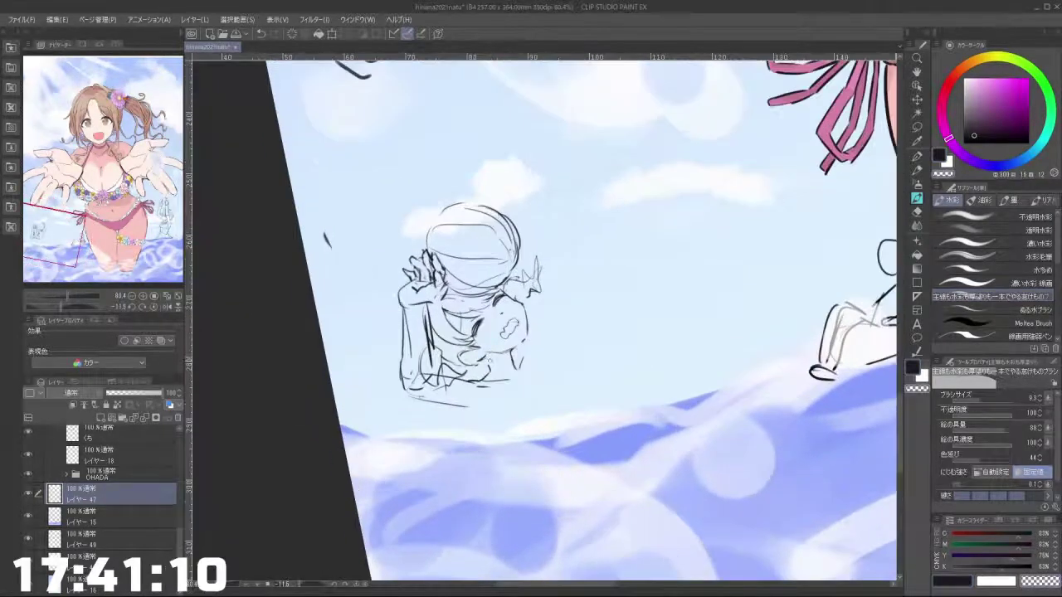
pyautogui.moveTo(448, 395)
pyautogui.mouseDown()
pyautogui.moveTo(460, 396)
pyautogui.moveTo(425, 362)
pyautogui.mouseUp()
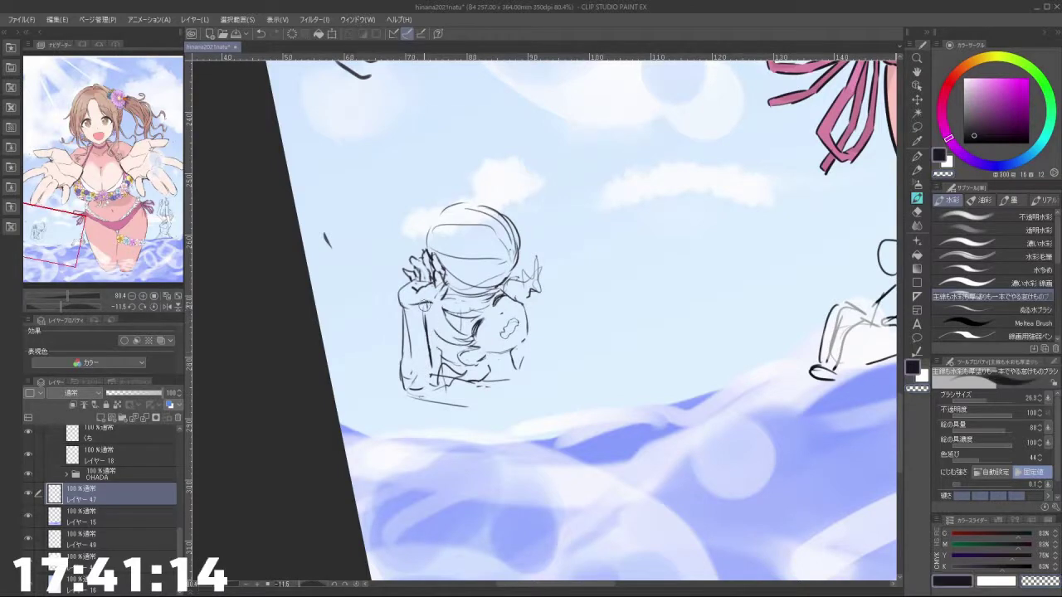
pyautogui.press('[')
pyautogui.moveTo(408, 314); pyautogui.dragTo(409, 365)
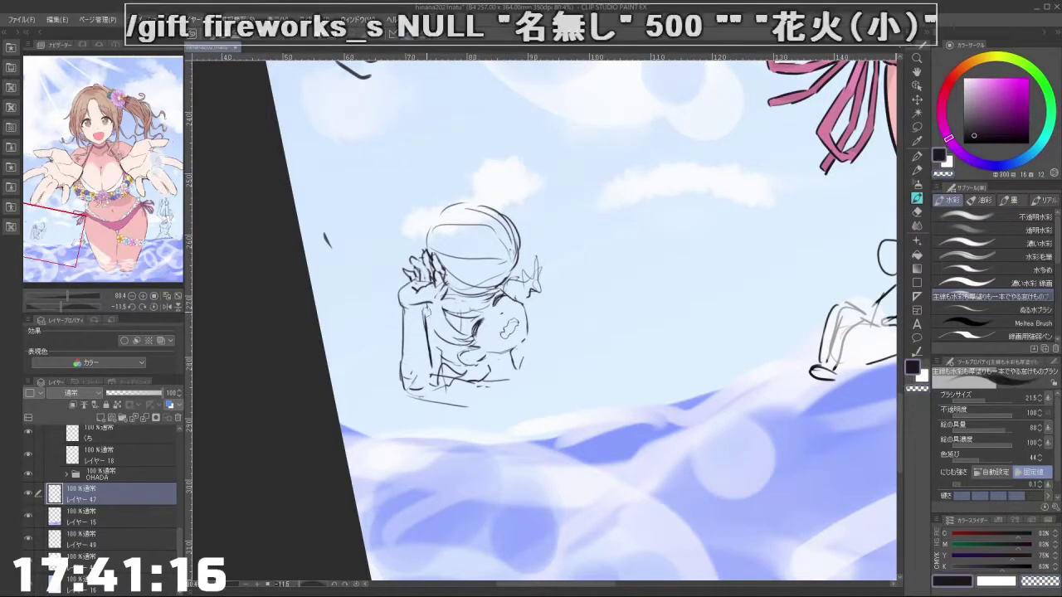
pyautogui.moveTo(423, 316); pyautogui.dragTo(426, 318)
# Step: Trim the stray line near the elbow and refine the upper arm's contour toward the shoulder
pyautogui.moveTo(466, 428); pyautogui.dragTo(641, 383)
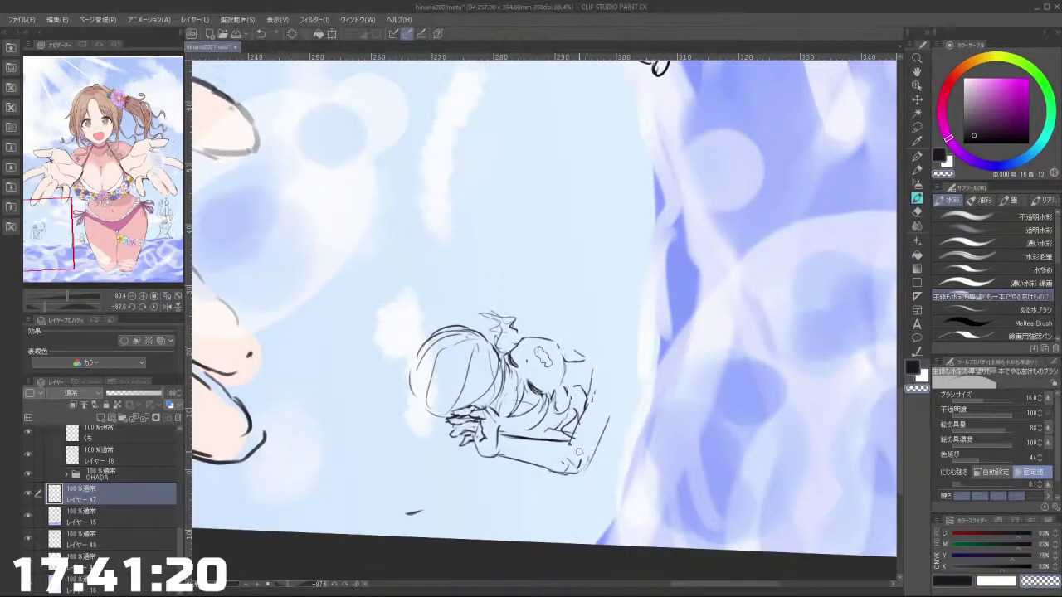
pyautogui.moveTo(608, 415); pyautogui.dragTo(604, 433)
pyautogui.press('c')
pyautogui.moveTo(592, 396); pyautogui.dragTo(581, 413)
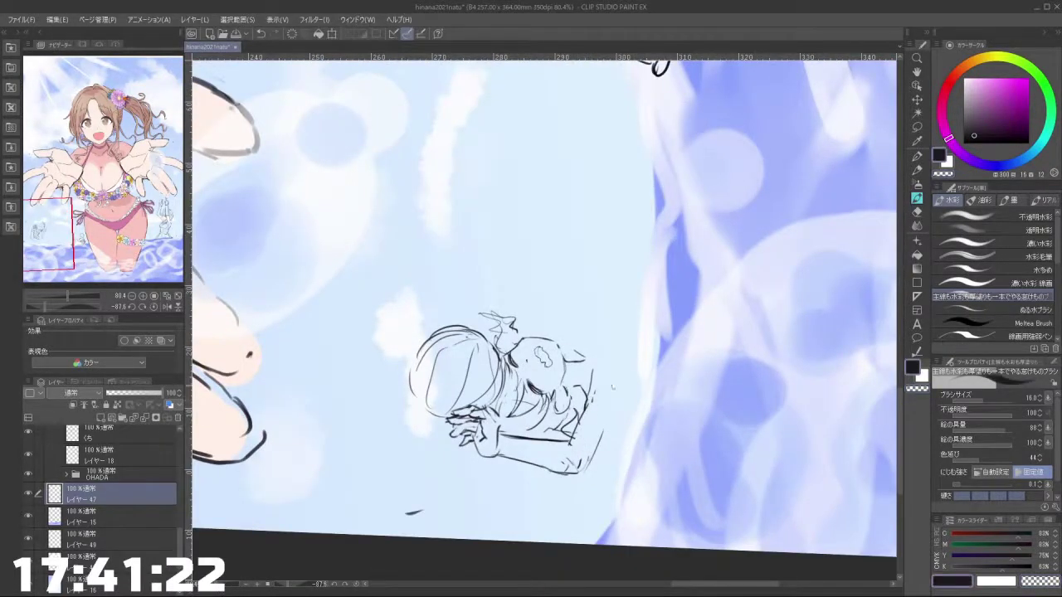
pyautogui.moveTo(668, 372)
pyautogui.mouseDown()
pyautogui.moveTo(617, 473)
pyautogui.moveTo(511, 411)
pyautogui.mouseUp()
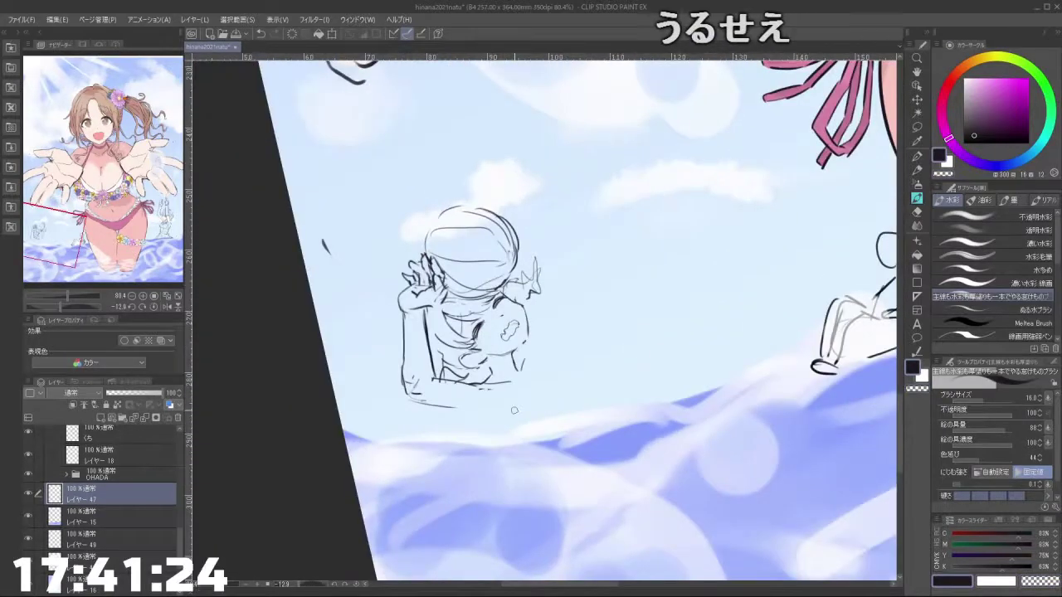
pyautogui.click(916, 128)
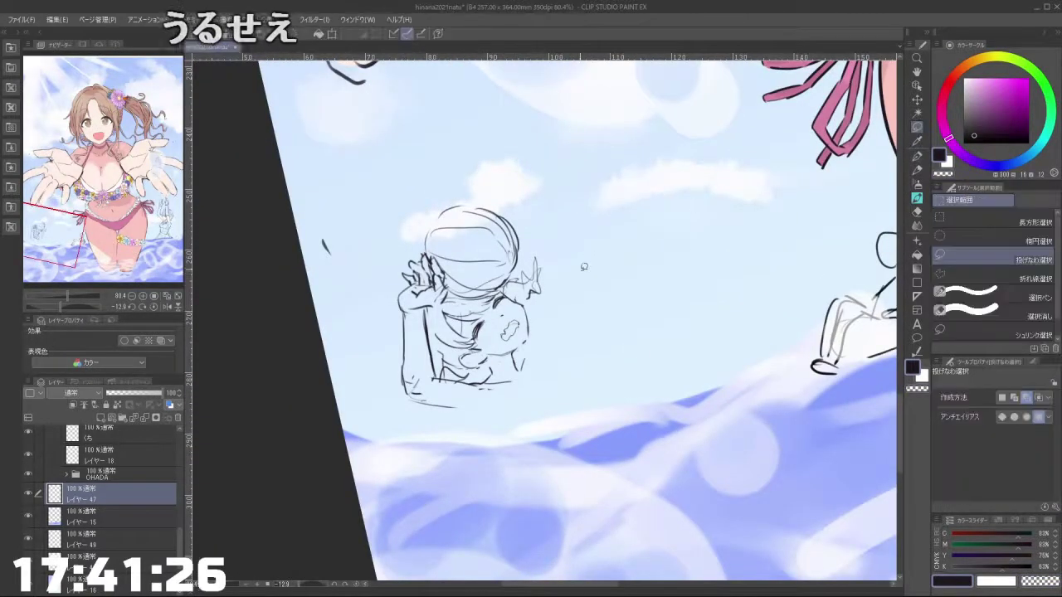
pyautogui.moveTo(594, 273); pyautogui.dragTo(600, 270)
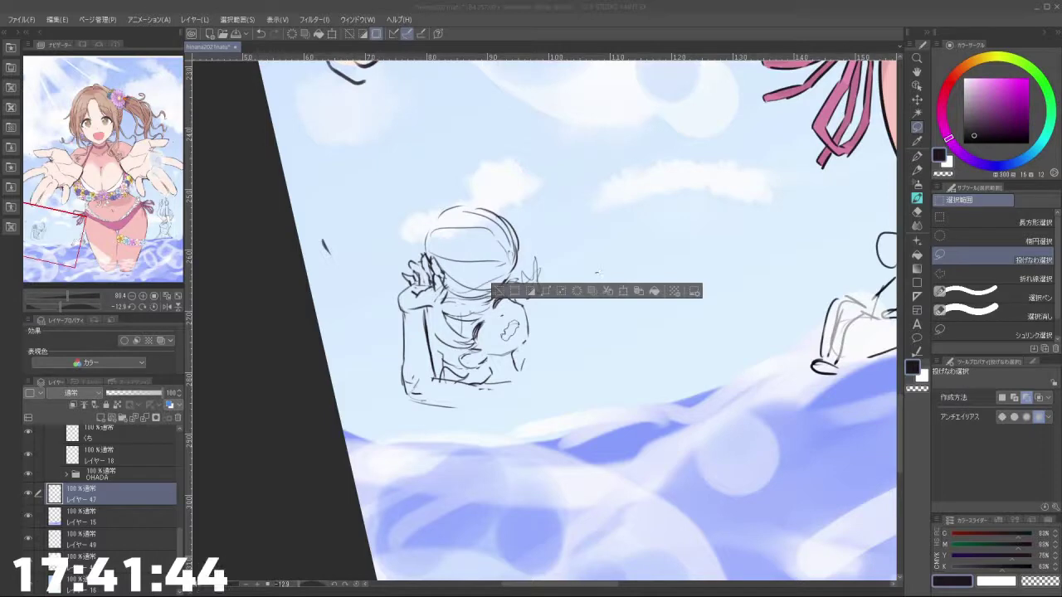
pyautogui.click(501, 292)
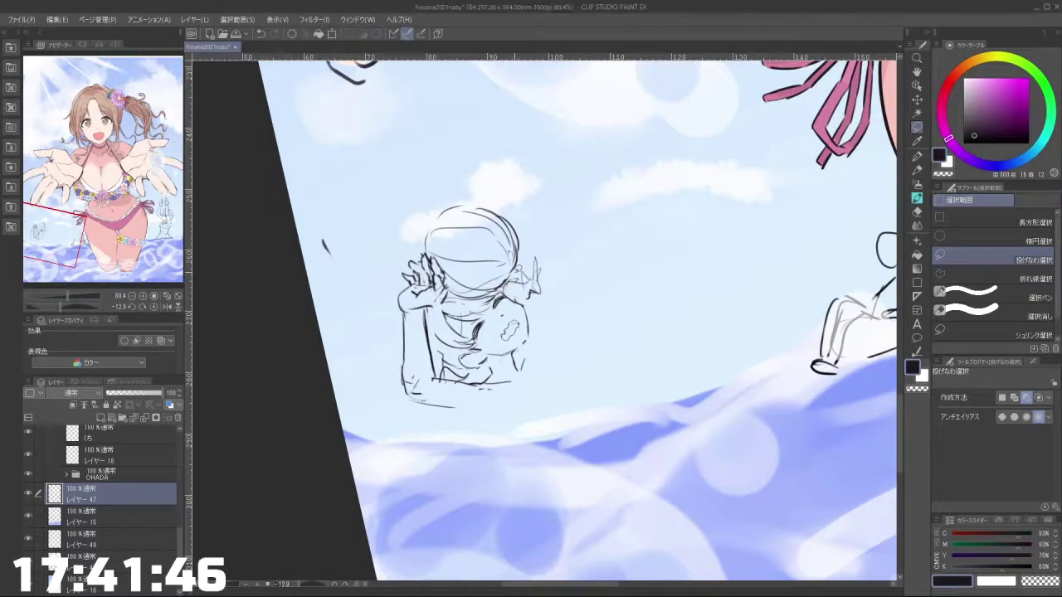
# Step: Try to sketch the second hand's fingers and palm around the far side of the ball
pyautogui.click(916, 197)
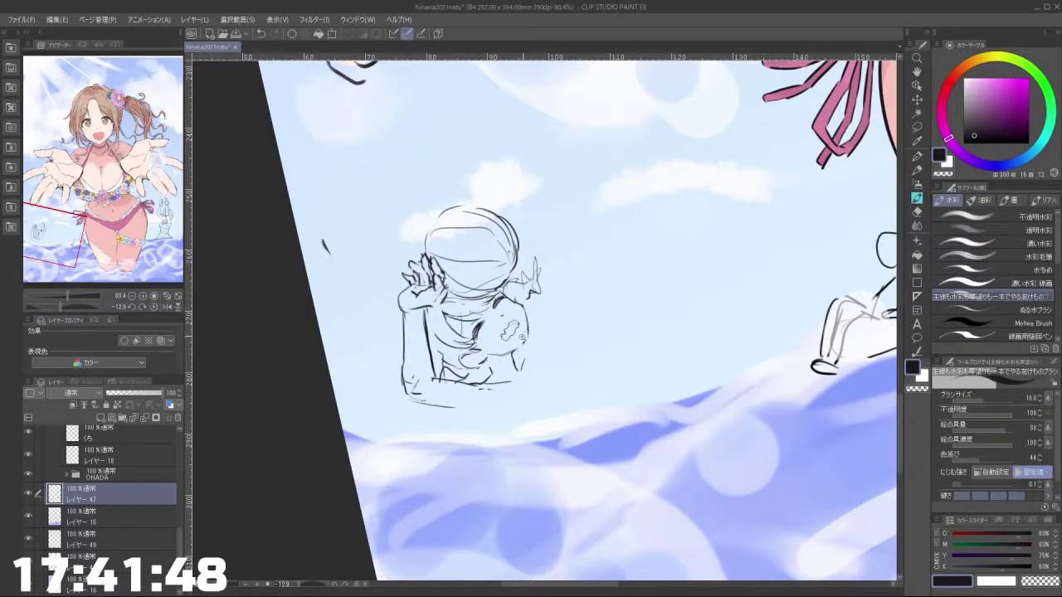
pyautogui.scroll(-1, 524, 330)
pyautogui.scroll(2, 524, 330)
pyautogui.hotkey('ctrl', 'z')
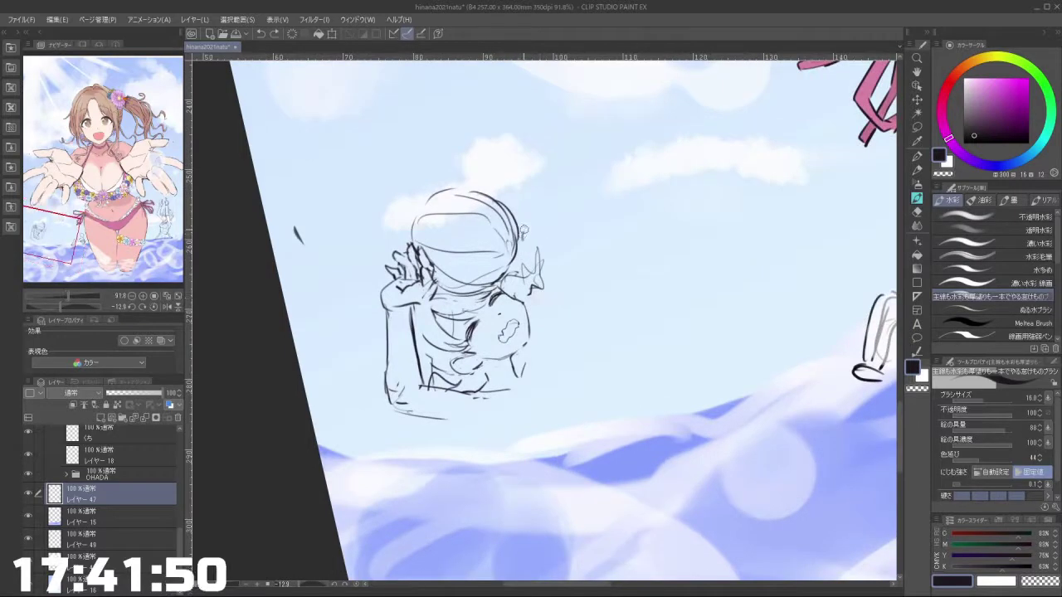
pyautogui.hotkey('ctrl', 'z')
pyautogui.moveTo(524, 233); pyautogui.dragTo(542, 240)
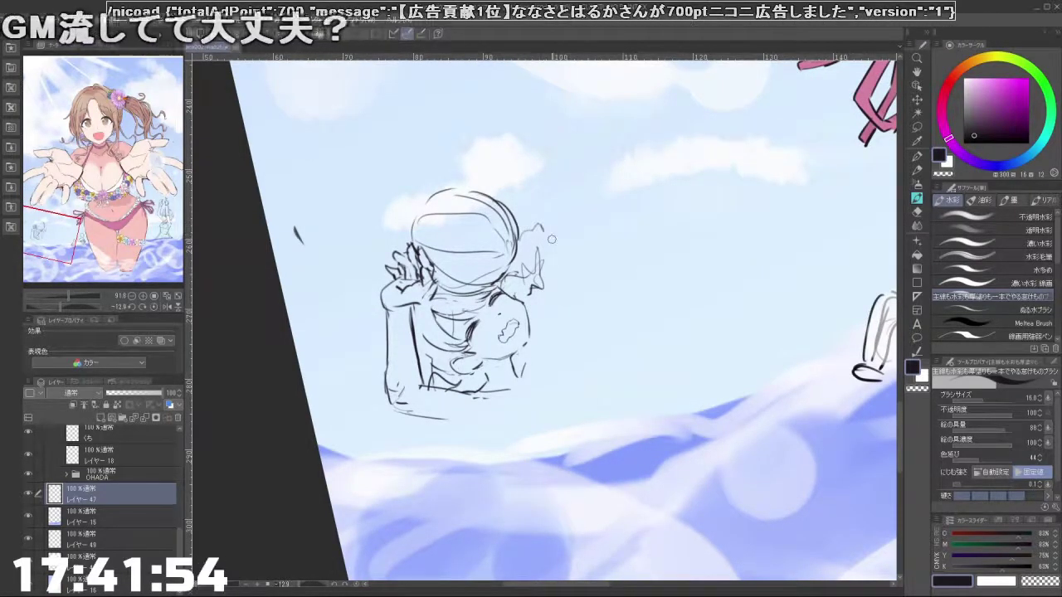
pyautogui.moveTo(536, 224); pyautogui.dragTo(524, 239)
pyautogui.hotkey('ctrl', 'z')
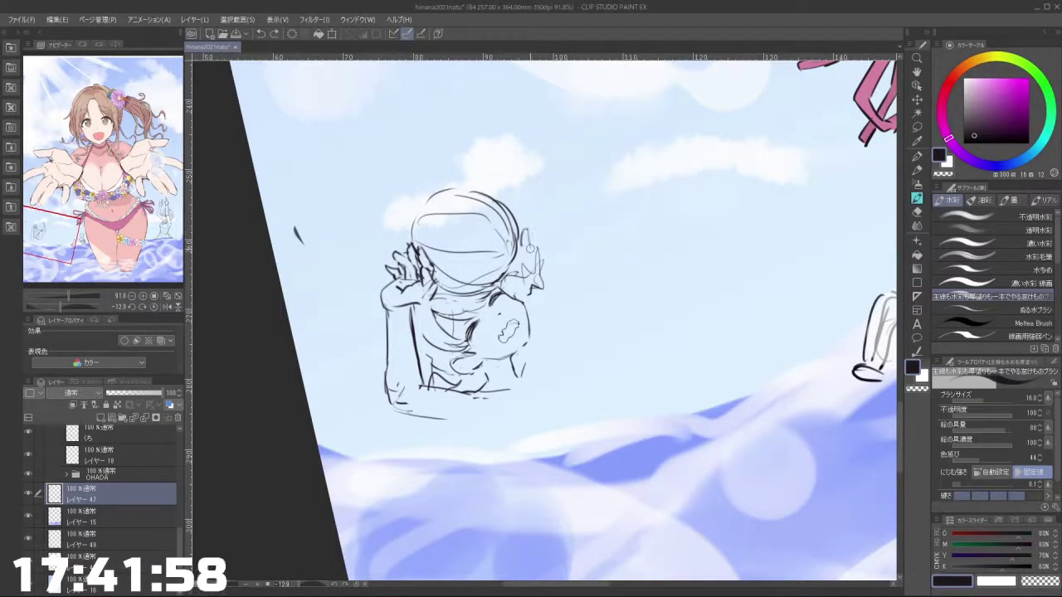
pyautogui.moveTo(535, 230); pyautogui.dragTo(539, 252)
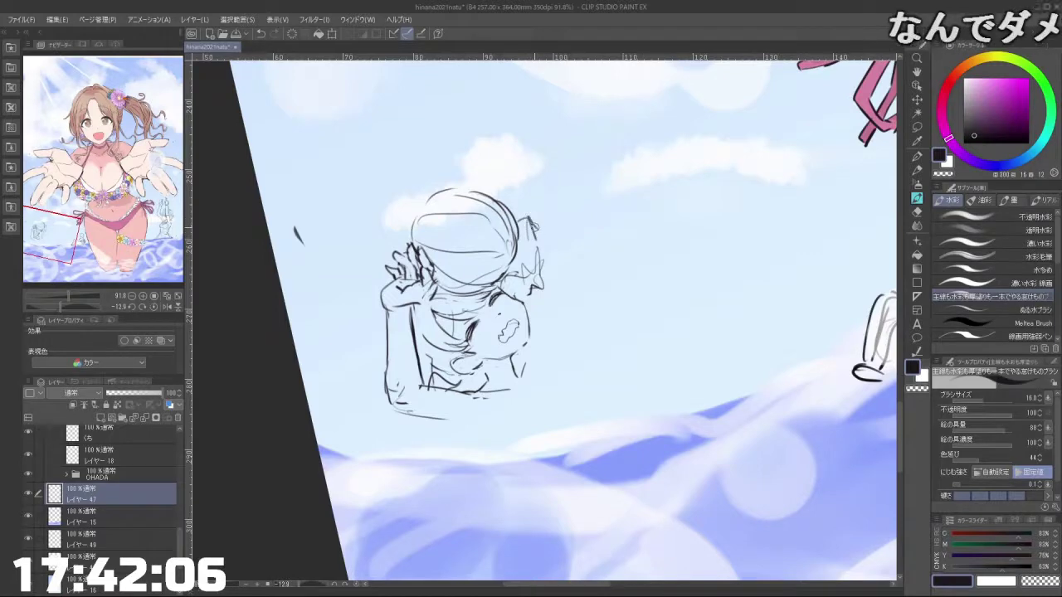
pyautogui.moveTo(573, 365)
pyautogui.mouseDown()
pyautogui.moveTo(599, 345)
pyautogui.moveTo(553, 365)
pyautogui.mouseUp()
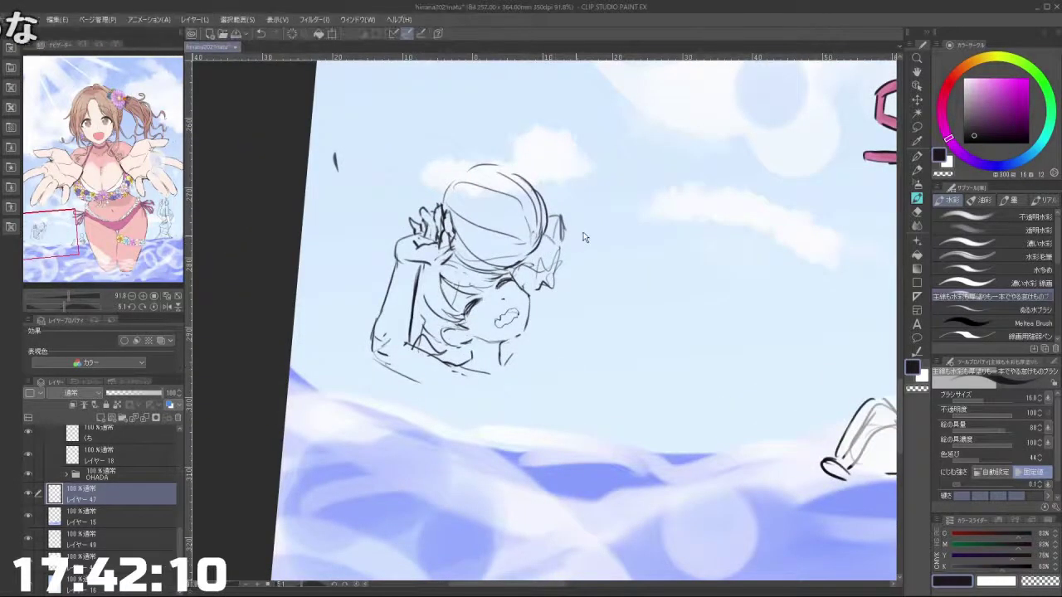
pyautogui.moveTo(579, 241); pyautogui.dragTo(576, 246)
pyautogui.hotkey('ctrl', 'z')
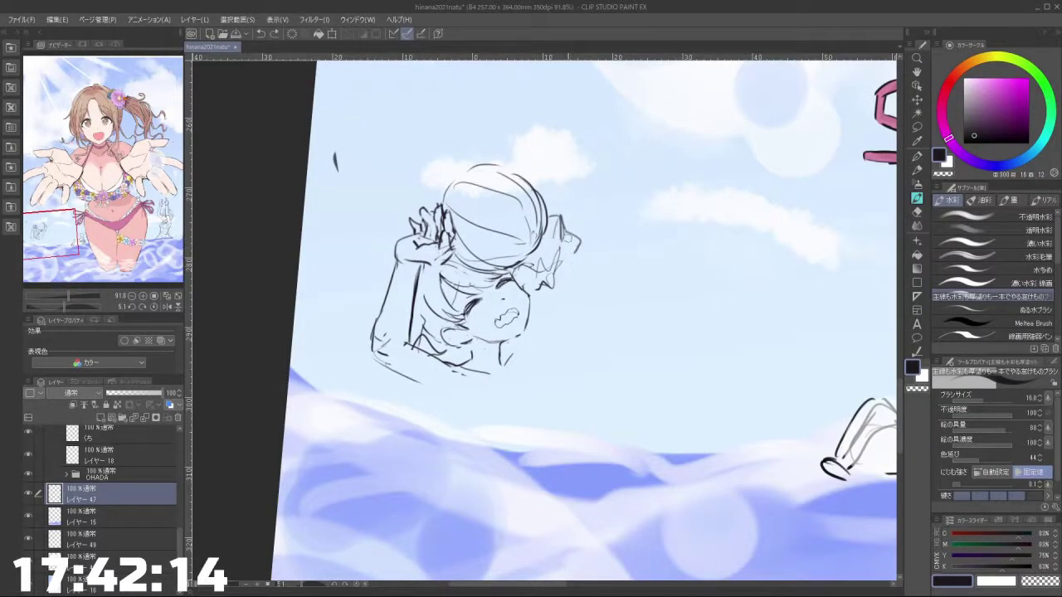
# Step: Erase the rough second hand beside the ball with the transparent color
pyautogui.press('c')
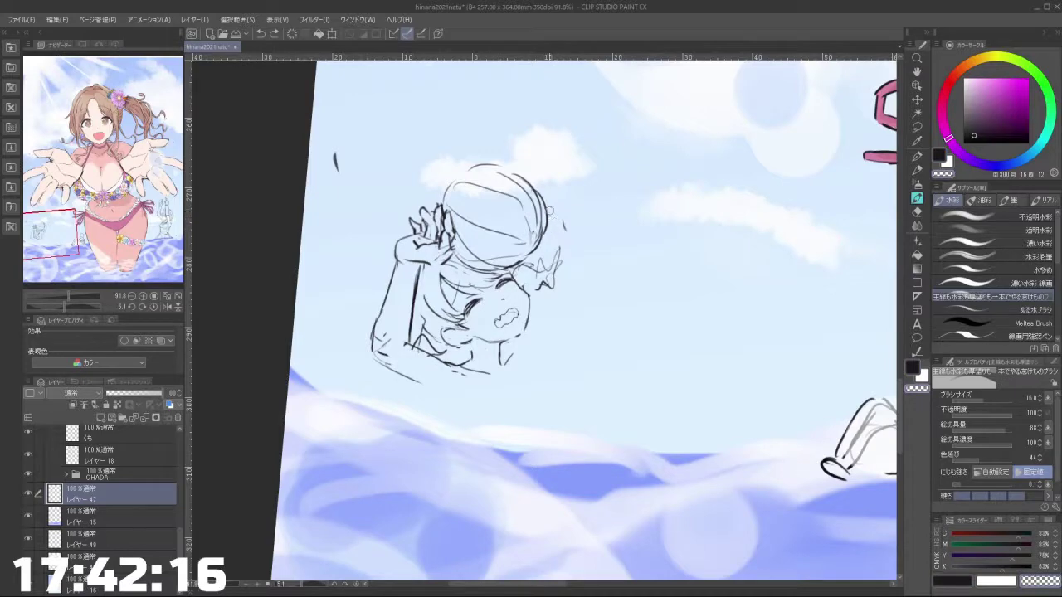
pyautogui.moveTo(540, 242)
pyautogui.mouseDown()
pyautogui.moveTo(532, 260)
pyautogui.moveTo(570, 305)
pyautogui.moveTo(553, 305)
pyautogui.moveTo(577, 281)
pyautogui.moveTo(561, 297)
pyautogui.moveTo(586, 292)
pyautogui.moveTo(544, 269)
pyautogui.moveTo(578, 300)
pyautogui.mouseUp()
pyautogui.press('c')
# Step: Draw the second arm bent at the elbow, running from the ball's edge out and back toward the shoulder
pyautogui.hotkey('ctrl', 'z')
pyautogui.hotkey('ctrl', 'z')
pyautogui.hotkey('ctrl', 'z')
pyautogui.hotkey('ctrl', 'z')
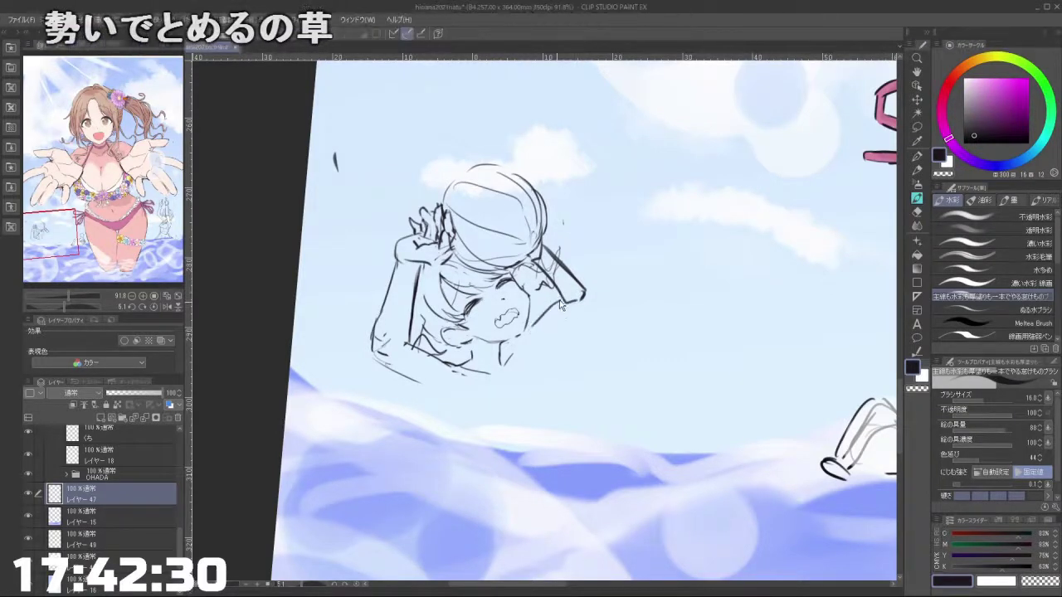
pyautogui.hotkey('ctrl', 'z')
pyautogui.moveTo(584, 297); pyautogui.dragTo(554, 344)
pyautogui.hotkey('ctrl', 'z')
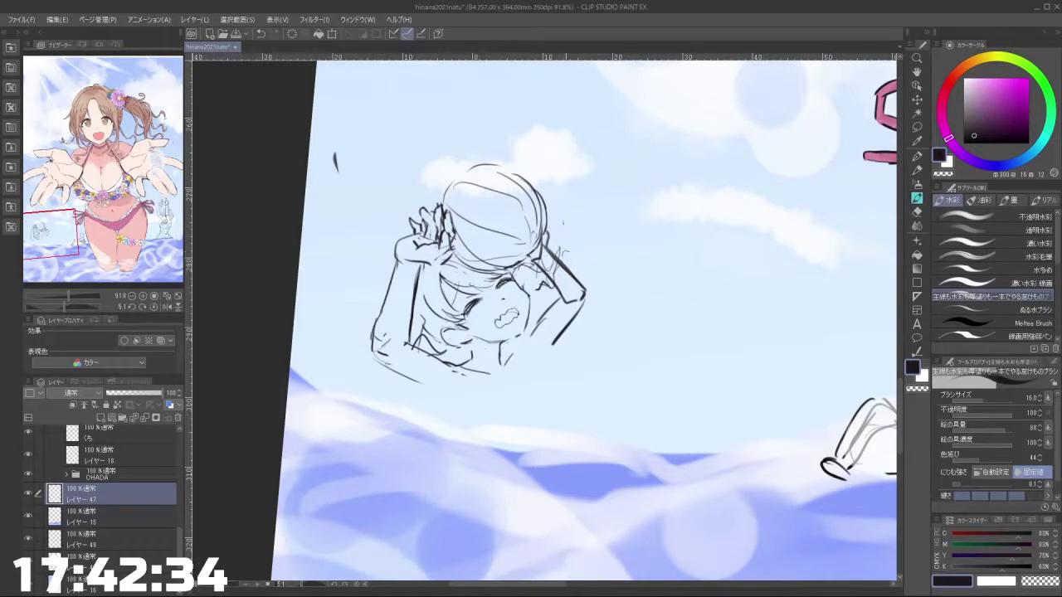
pyautogui.scroll(-2, 584, 276)
pyautogui.moveTo(568, 399); pyautogui.dragTo(611, 370)
pyautogui.moveTo(549, 288)
pyautogui.mouseDown()
pyautogui.moveTo(543, 335)
pyautogui.moveTo(564, 341)
pyautogui.mouseUp()
pyautogui.hotkey('ctrl', 'z')
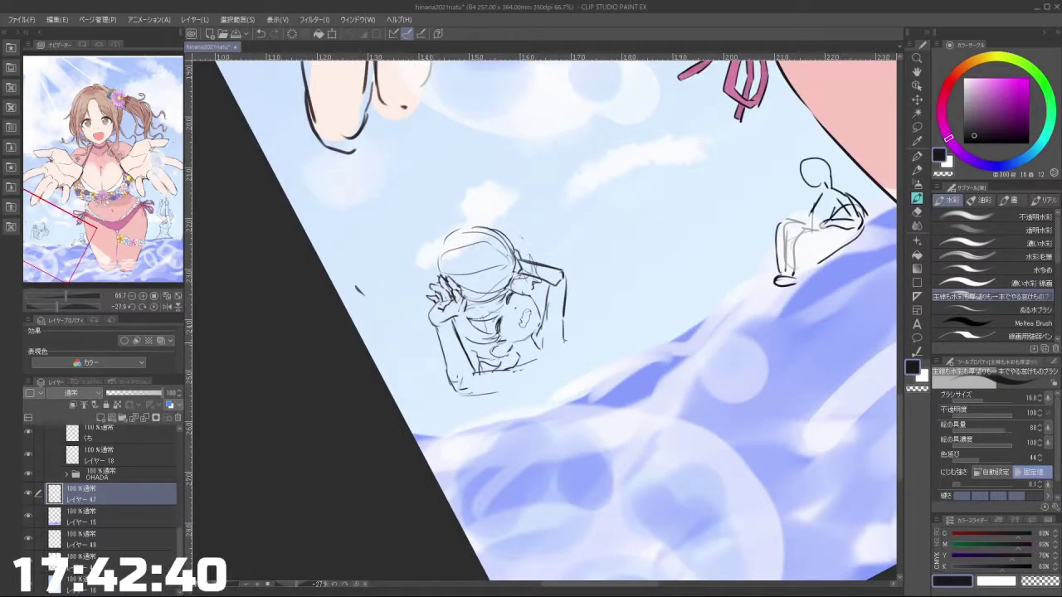
# Step: Erase the leftover hand lines around the bent forearm with the transparent color
pyautogui.press('-')
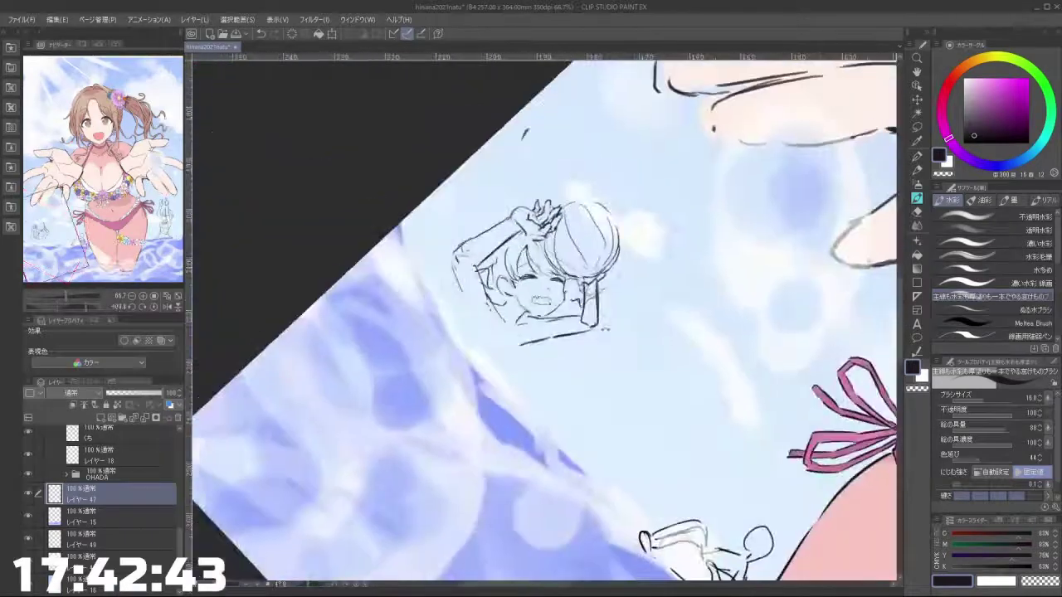
pyautogui.moveTo(605, 329); pyautogui.dragTo(585, 265)
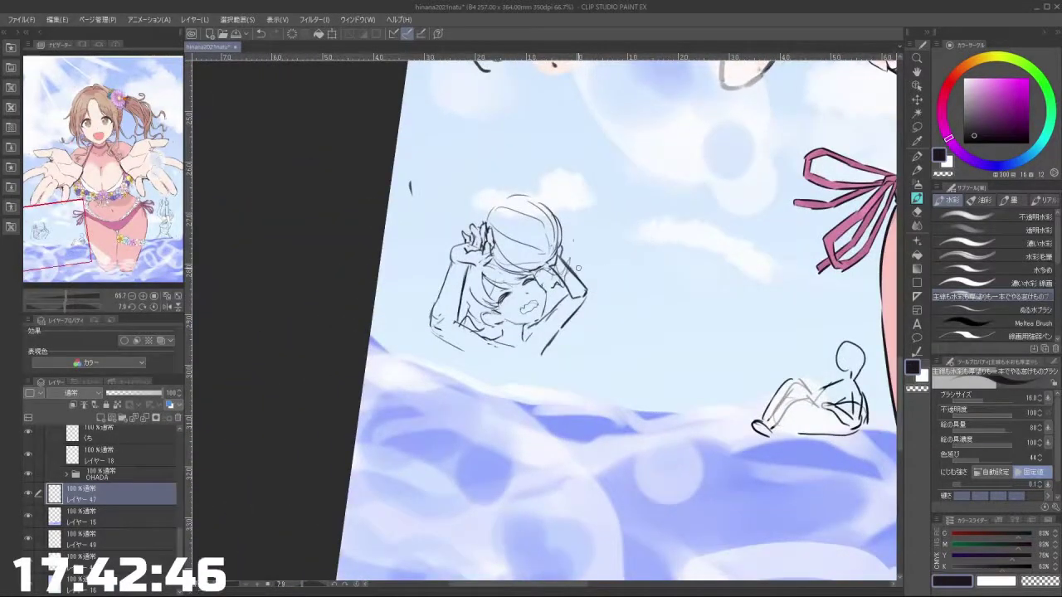
pyautogui.press('c')
pyautogui.moveTo(574, 290)
pyautogui.mouseDown()
pyautogui.moveTo(557, 272)
pyautogui.moveTo(558, 306)
pyautogui.mouseUp()
pyautogui.press('c')
pyautogui.hotkey('ctrl', 'z')
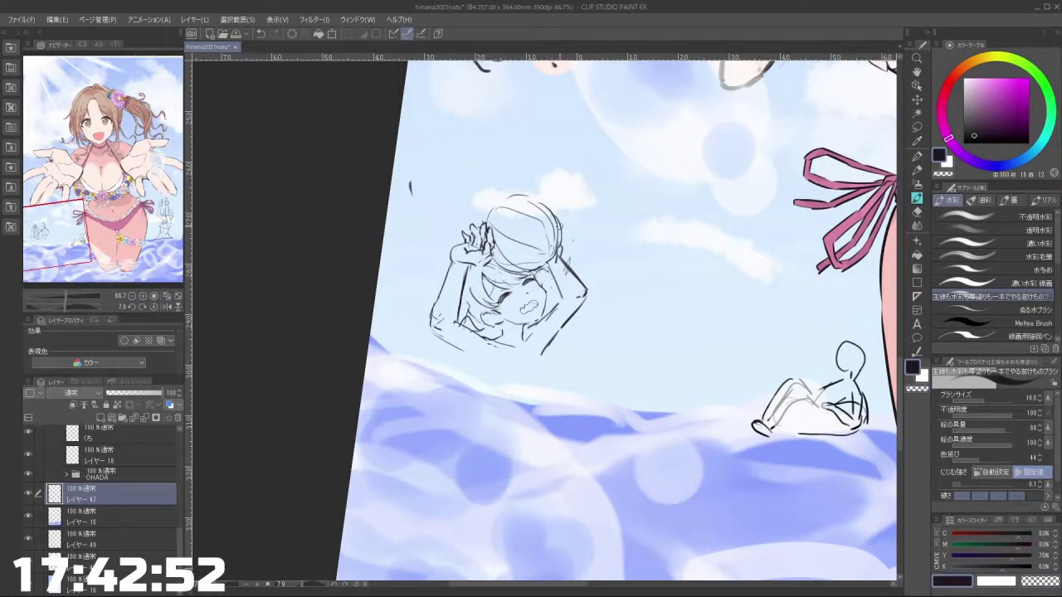
# Step: Lasso the raised hand and the forearm in turn, moving both upward away from the ball
pyautogui.click(917, 126)
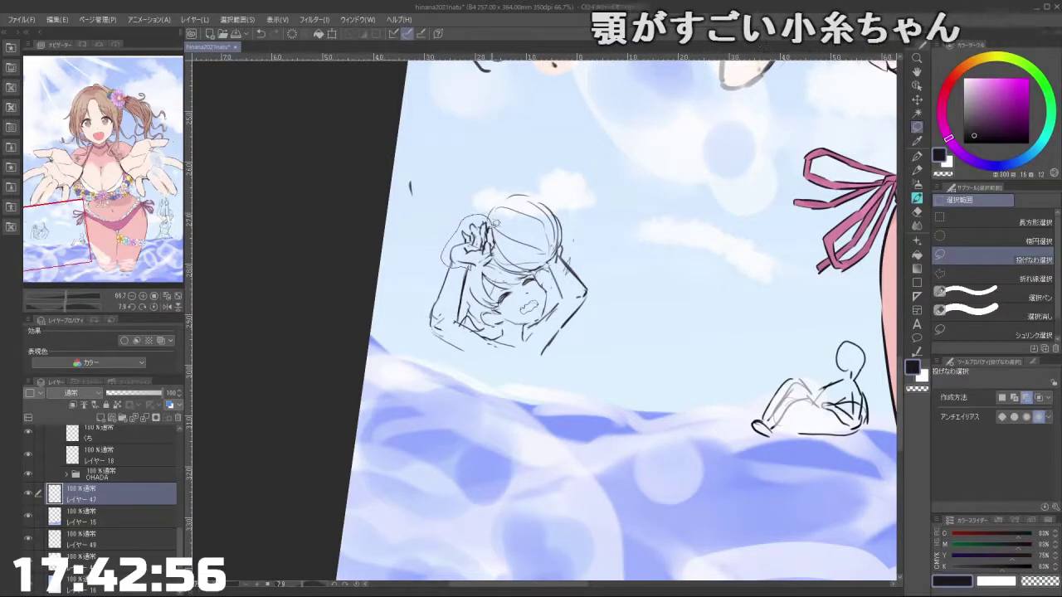
pyautogui.moveTo(474, 214)
pyautogui.mouseDown()
pyautogui.moveTo(498, 248)
pyautogui.moveTo(473, 215)
pyautogui.moveTo(480, 199)
pyautogui.mouseUp()
pyautogui.click(496, 292)
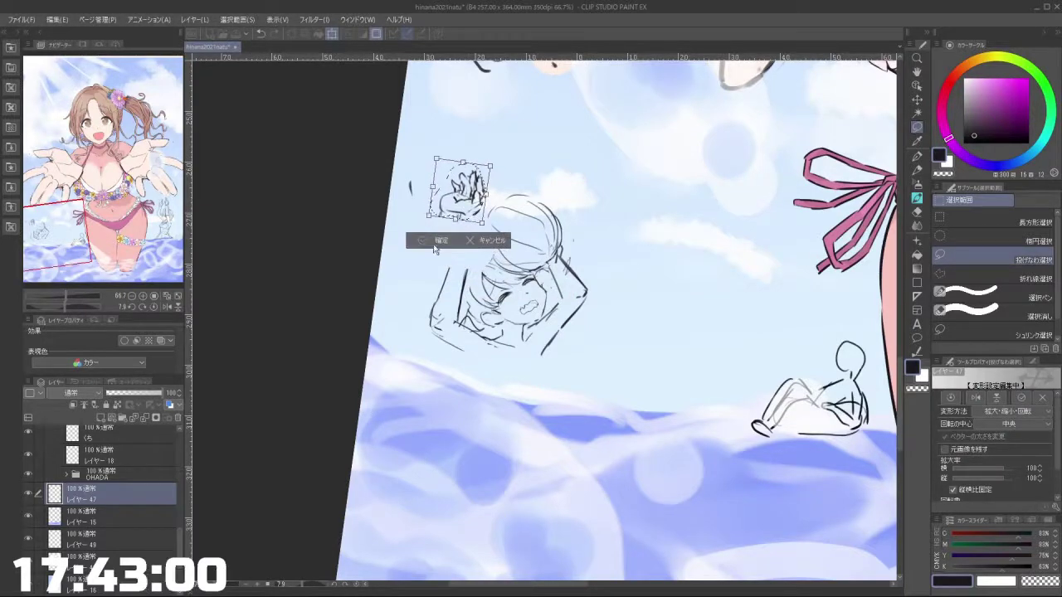
pyautogui.click(439, 244)
pyautogui.click(364, 240)
pyautogui.moveTo(462, 317)
pyautogui.mouseDown()
pyautogui.moveTo(448, 252)
pyautogui.moveTo(479, 326)
pyautogui.moveTo(506, 296)
pyautogui.moveTo(470, 246)
pyautogui.moveTo(485, 284)
pyautogui.moveTo(460, 247)
pyautogui.moveTo(484, 270)
pyautogui.moveTo(469, 244)
pyautogui.mouseUp()
pyautogui.click(472, 354)
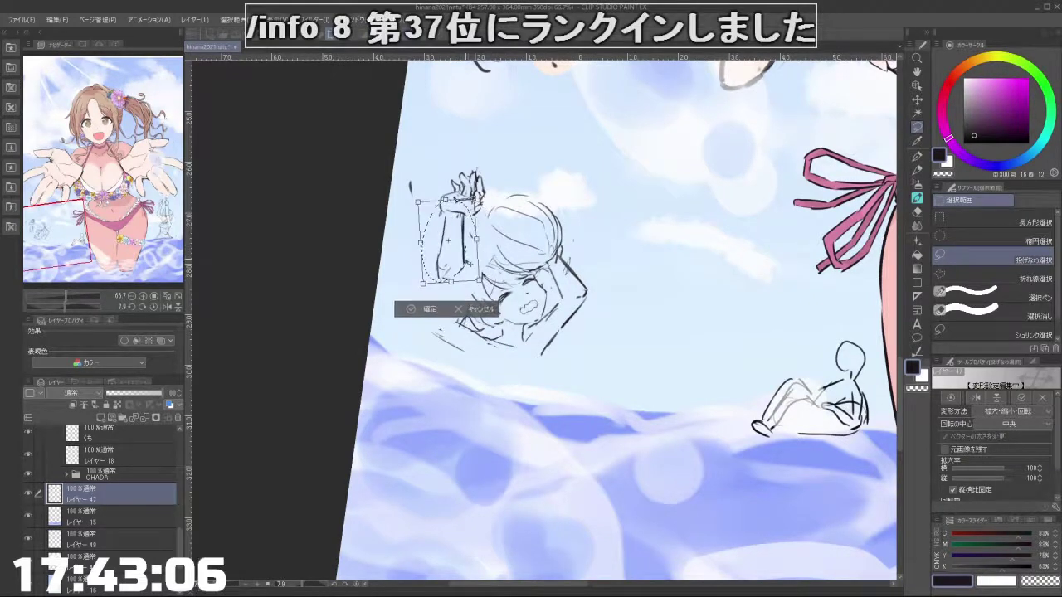
pyautogui.moveTo(484, 282)
pyautogui.mouseDown()
pyautogui.moveTo(491, 275)
pyautogui.moveTo(461, 265)
pyautogui.mouseUp()
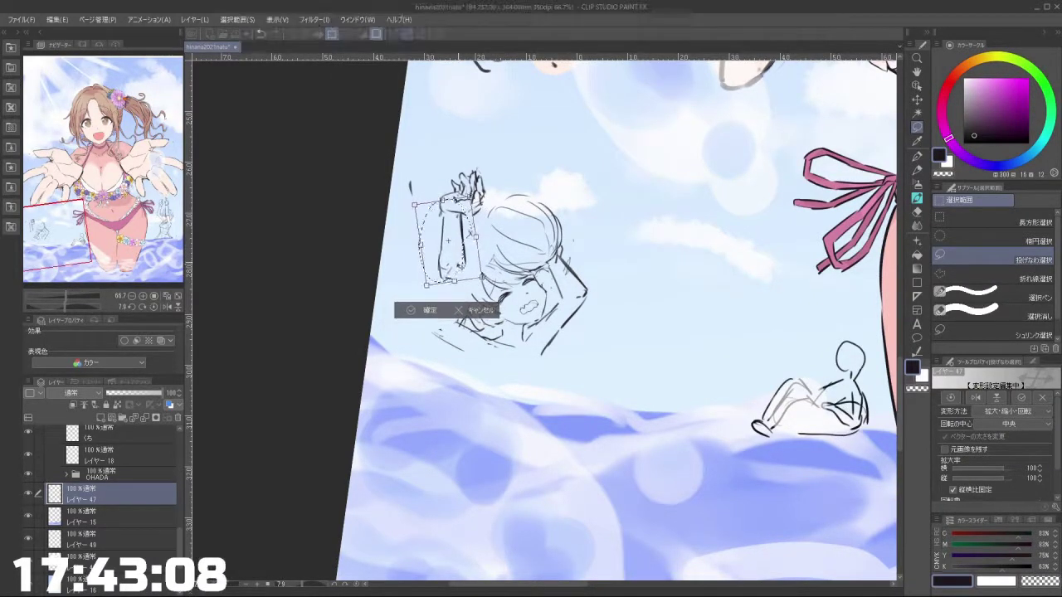
pyautogui.click(419, 311)
# Step: Erase the old elbow and shoulder lines beneath the moved forearm with the transparent color
pyautogui.click(918, 198)
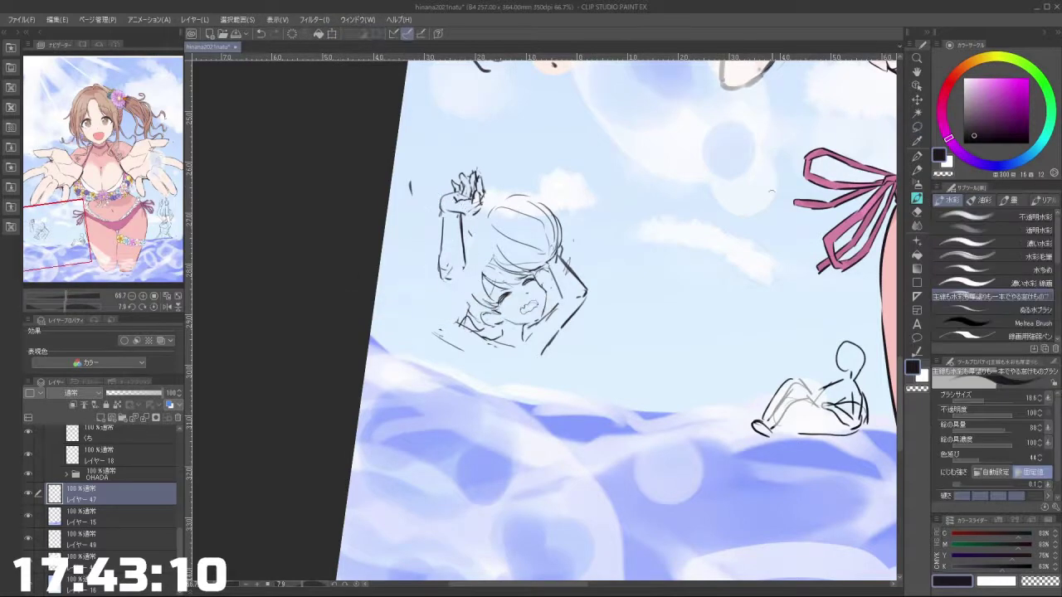
pyautogui.press('c')
pyautogui.moveTo(440, 331)
pyautogui.mouseDown()
pyautogui.moveTo(485, 351)
pyautogui.moveTo(464, 325)
pyautogui.moveTo(491, 335)
pyautogui.mouseUp()
pyautogui.press('c')
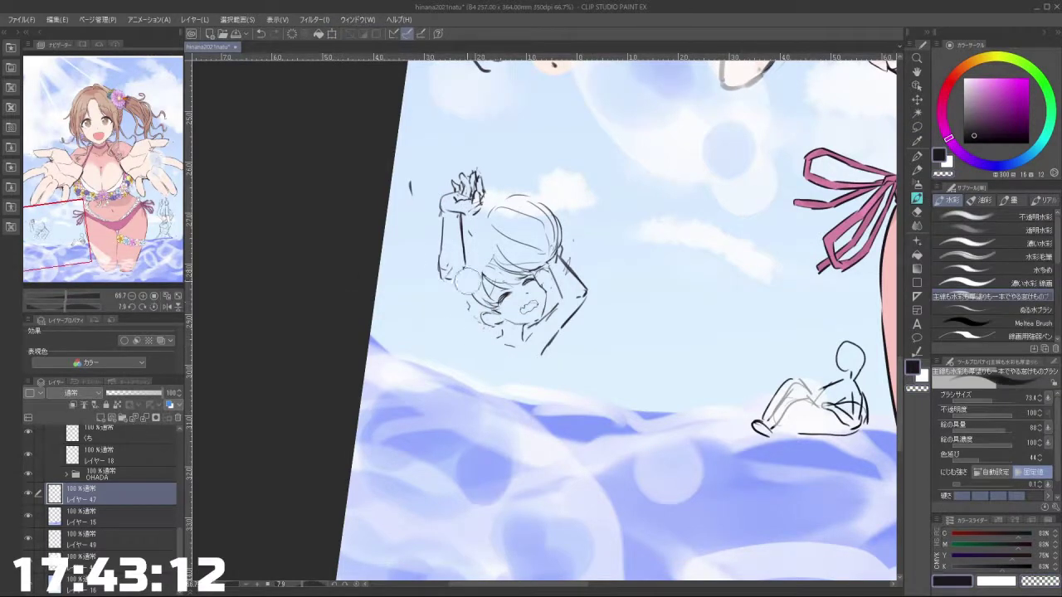
# Step: Redraw both contours of the upper arm from the raised elbow down to the shoulder
pyautogui.moveTo(453, 280)
pyautogui.mouseDown()
pyautogui.moveTo(441, 282)
pyautogui.moveTo(482, 327)
pyautogui.mouseUp()
pyautogui.hotkey('ctrl', 'z')
pyautogui.hotkey('ctrl', 'z')
pyautogui.moveTo(464, 257); pyautogui.dragTo(483, 323)
pyautogui.moveTo(445, 277); pyautogui.dragTo(472, 344)
pyautogui.hotkey('ctrl', 'z')
# Step: Lasso the forearm and hand and rotate them outward so the raised arm is straighter
pyautogui.moveTo(528, 447)
pyautogui.mouseDown()
pyautogui.moveTo(662, 372)
pyautogui.moveTo(600, 204)
pyautogui.mouseUp()
pyautogui.click(917, 129)
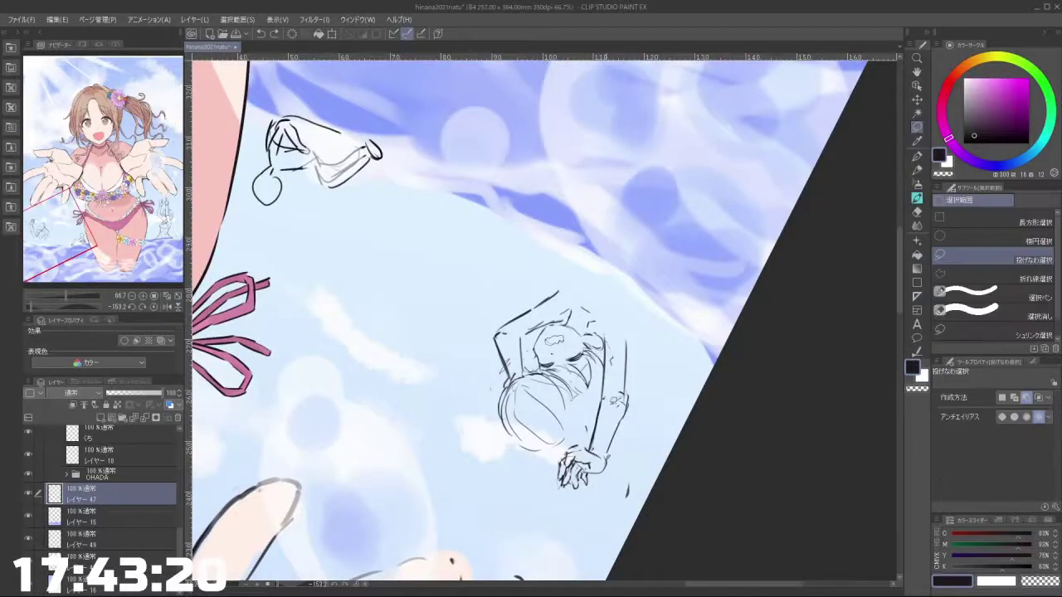
pyautogui.moveTo(613, 400)
pyautogui.mouseDown()
pyautogui.moveTo(547, 402)
pyautogui.moveTo(591, 400)
pyautogui.moveTo(554, 408)
pyautogui.moveTo(556, 363)
pyautogui.moveTo(590, 320)
pyautogui.moveTo(618, 348)
pyautogui.moveTo(620, 388)
pyautogui.moveTo(645, 365)
pyautogui.moveTo(639, 349)
pyautogui.moveTo(614, 372)
pyautogui.mouseUp()
pyautogui.hotkey('ctrl', 't')
pyautogui.click(568, 462)
pyautogui.click(502, 453)
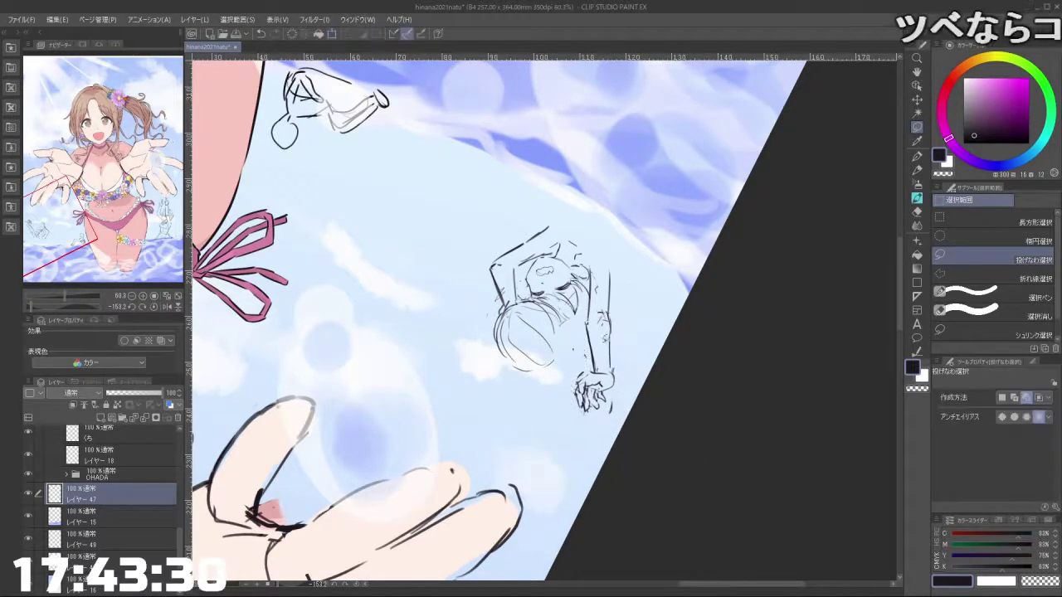
# Step: Lasso the raised hand, delete its lines and clear the selection
pyautogui.moveTo(668, 335); pyautogui.dragTo(449, 353)
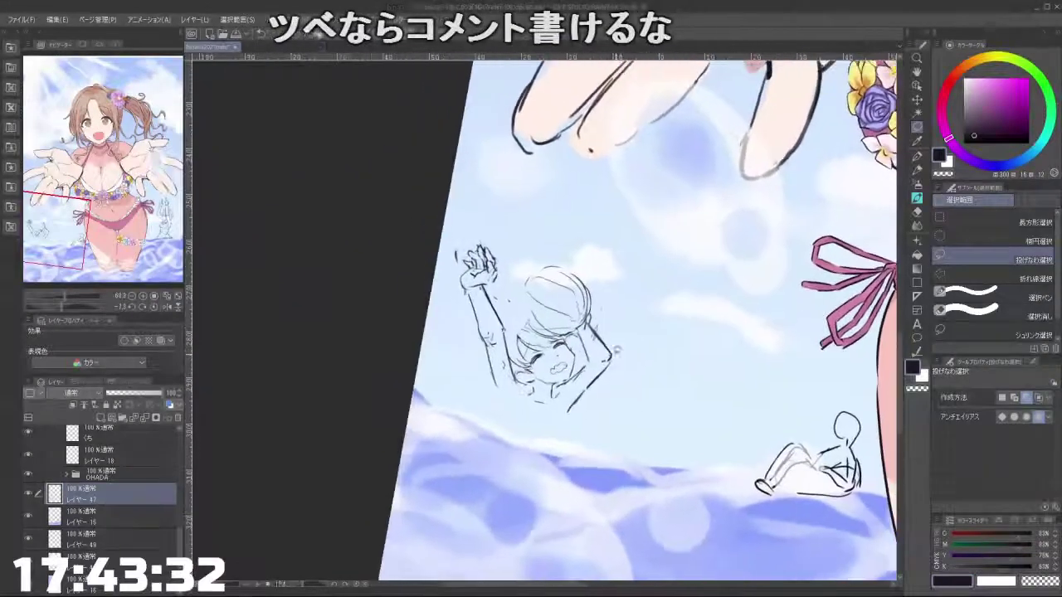
pyautogui.moveTo(466, 292)
pyautogui.mouseDown()
pyautogui.moveTo(469, 228)
pyautogui.moveTo(489, 295)
pyautogui.moveTo(514, 255)
pyautogui.moveTo(478, 262)
pyautogui.moveTo(425, 248)
pyautogui.mouseUp()
pyautogui.click(503, 322)
pyautogui.moveTo(496, 271); pyautogui.dragTo(526, 224)
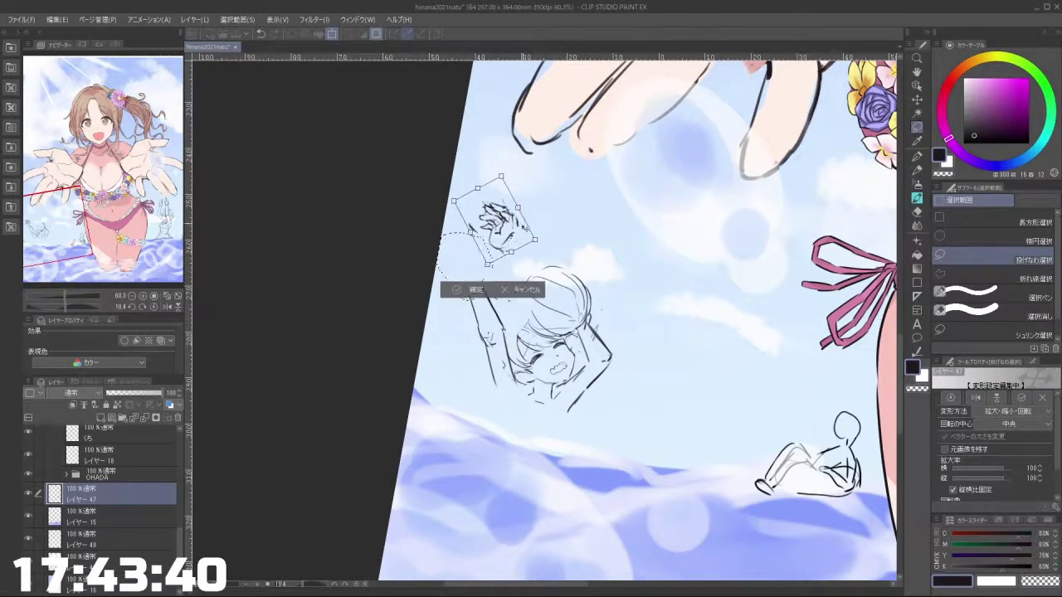
pyautogui.press('Escape')
pyautogui.click(460, 322)
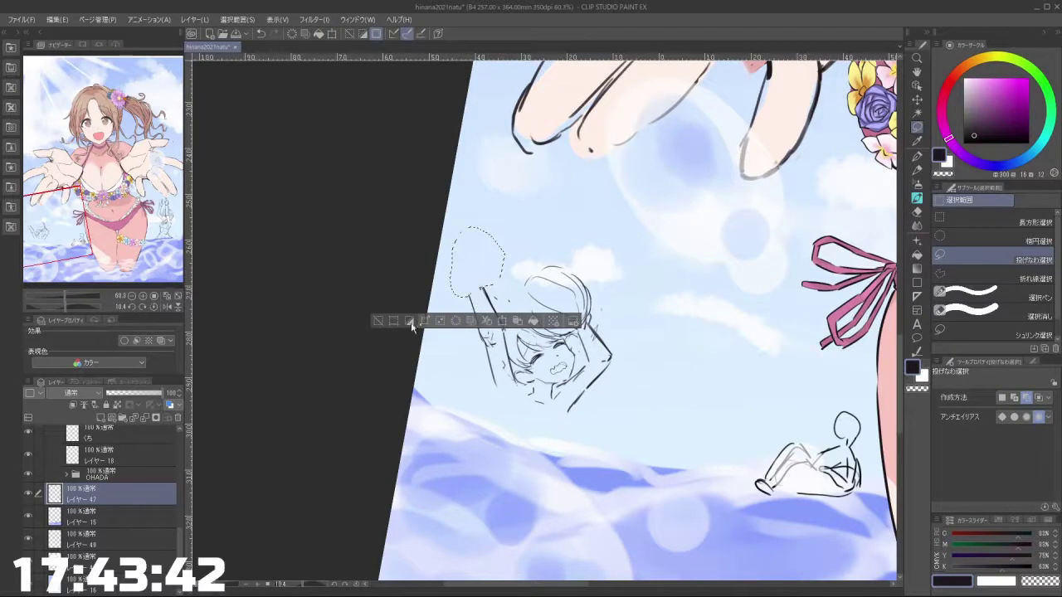
pyautogui.click(378, 322)
# Step: Sketch a simplified block-shaped hand with a pointed thumb at the end of the raised forearm
pyautogui.click(916, 199)
pyautogui.moveTo(470, 296); pyautogui.dragTo(478, 291)
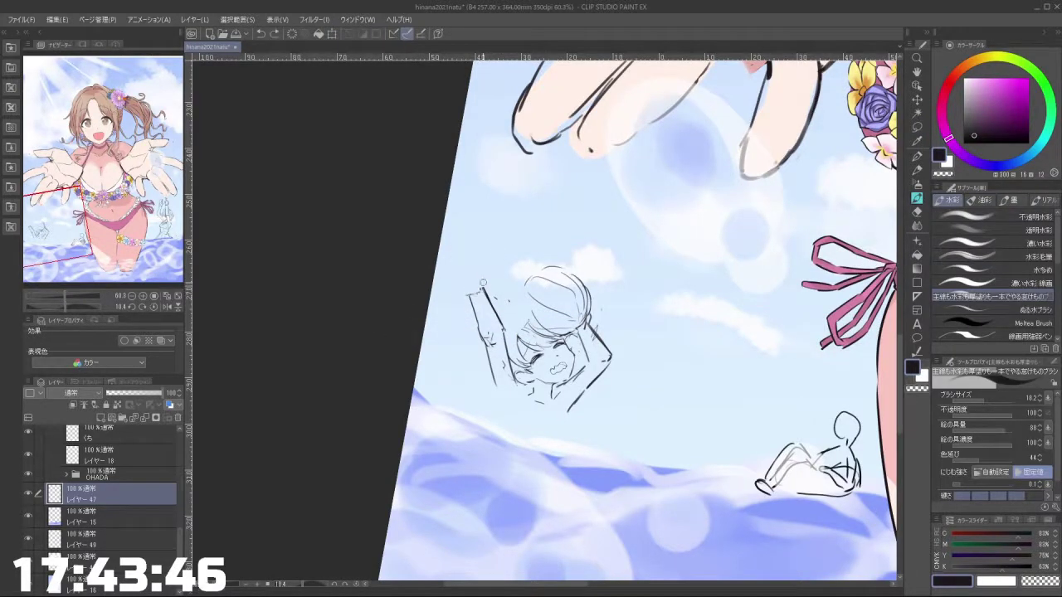
pyautogui.moveTo(480, 260)
pyautogui.mouseDown()
pyautogui.moveTo(463, 257)
pyautogui.moveTo(462, 275)
pyautogui.moveTo(485, 282)
pyautogui.moveTo(485, 242)
pyautogui.moveTo(458, 247)
pyautogui.moveTo(463, 271)
pyautogui.mouseUp()
pyautogui.hotkey('ctrl', 'z')
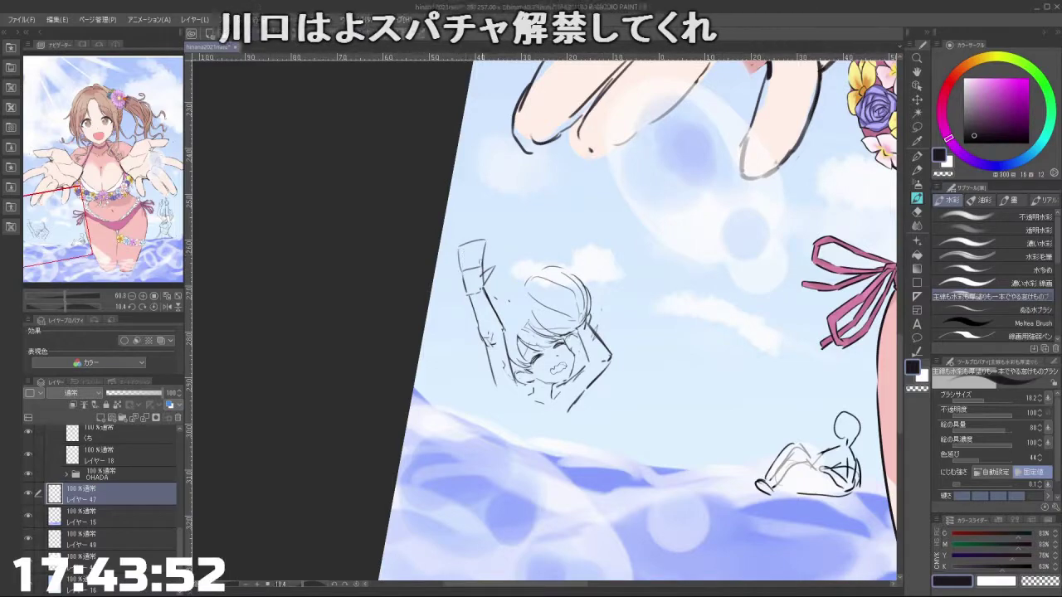
# Step: Reduce the brush size to 6.8 and touch up the lines below the character's chin
pyautogui.moveTo(609, 406)
pyautogui.mouseDown()
pyautogui.moveTo(670, 268)
pyautogui.moveTo(616, 232)
pyautogui.mouseUp()
pyautogui.moveTo(491, 397)
pyautogui.mouseDown()
pyautogui.moveTo(521, 414)
pyautogui.moveTo(628, 379)
pyautogui.moveTo(622, 228)
pyautogui.moveTo(613, 222)
pyautogui.mouseUp()
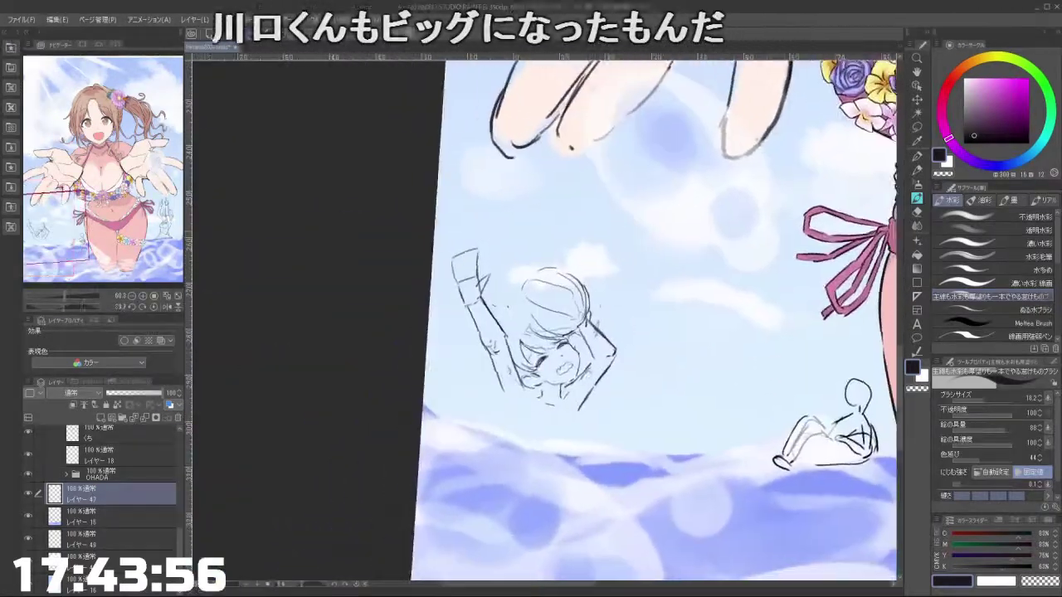
pyautogui.moveTo(578, 390)
pyautogui.mouseDown()
pyautogui.moveTo(631, 388)
pyautogui.moveTo(487, 338)
pyautogui.moveTo(517, 375)
pyautogui.moveTo(582, 367)
pyautogui.moveTo(558, 396)
pyautogui.moveTo(522, 394)
pyautogui.mouseUp()
pyautogui.press('[')
pyautogui.press('[')
pyautogui.press('[')
pyautogui.hotkey('ctrl', 'z')
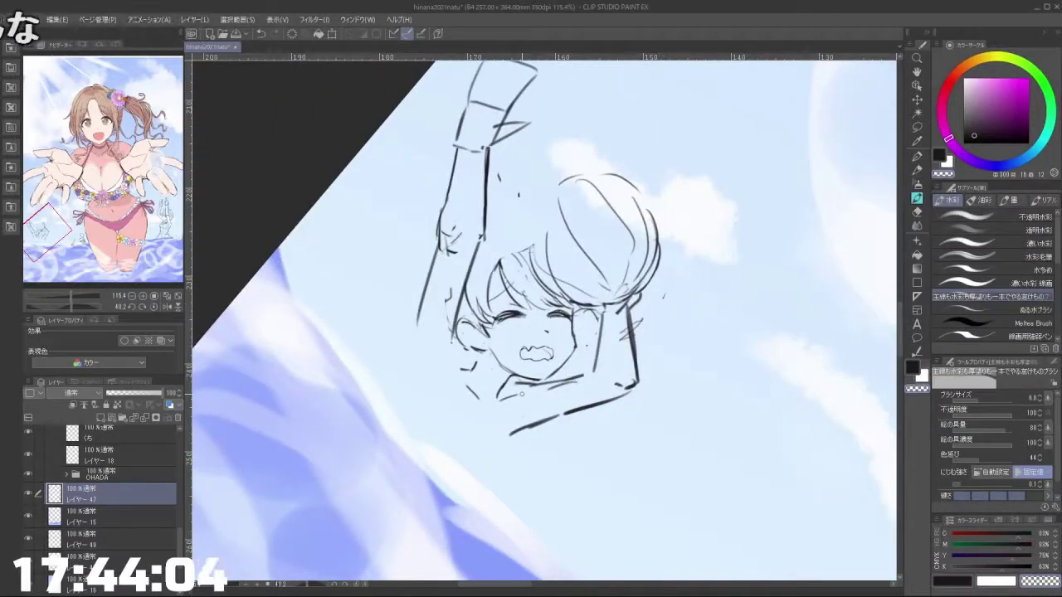
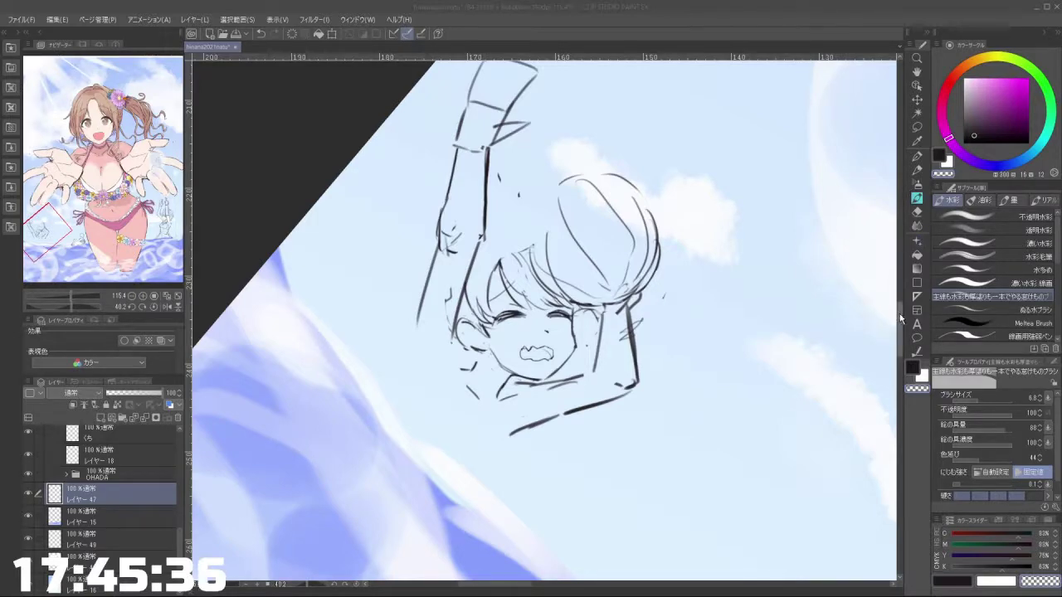
# Step: Erase the bent second arm beside the ball with a larger brush in the transparent color
pyautogui.moveTo(587, 367)
pyautogui.mouseDown()
pyautogui.moveTo(593, 294)
pyautogui.moveTo(518, 290)
pyautogui.moveTo(512, 379)
pyautogui.moveTo(528, 401)
pyautogui.moveTo(583, 403)
pyautogui.moveTo(624, 274)
pyautogui.moveTo(553, 229)
pyautogui.mouseUp()
pyautogui.press('c')
pyautogui.press(']')
pyautogui.press(']')
pyautogui.moveTo(554, 369)
pyautogui.mouseDown()
pyautogui.moveTo(591, 360)
pyautogui.moveTo(606, 307)
pyautogui.moveTo(622, 298)
pyautogui.moveTo(625, 342)
pyautogui.moveTo(555, 398)
pyautogui.moveTo(578, 364)
pyautogui.moveTo(639, 355)
pyautogui.mouseUp()
pyautogui.press('c')
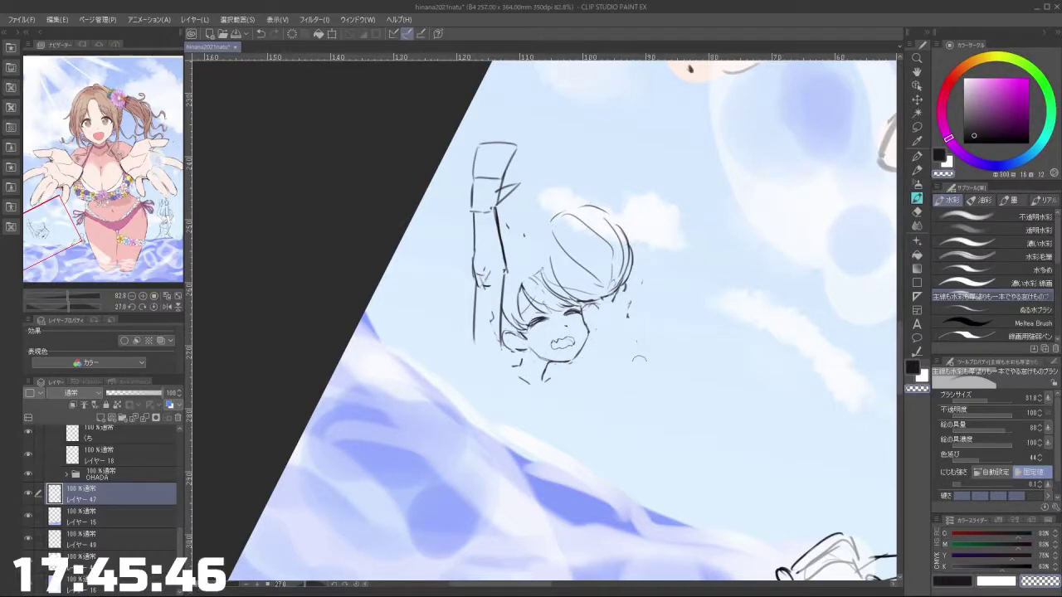
# Step: Erase the overlapping lines inside the elbow of the raised arm with the transparent color
pyautogui.moveTo(622, 416)
pyautogui.mouseDown()
pyautogui.moveTo(649, 396)
pyautogui.moveTo(649, 308)
pyautogui.moveTo(580, 235)
pyautogui.mouseUp()
pyautogui.moveTo(602, 316); pyautogui.dragTo(604, 323)
pyautogui.moveTo(704, 334)
pyautogui.mouseDown()
pyautogui.moveTo(590, 436)
pyautogui.moveTo(510, 452)
pyautogui.mouseUp()
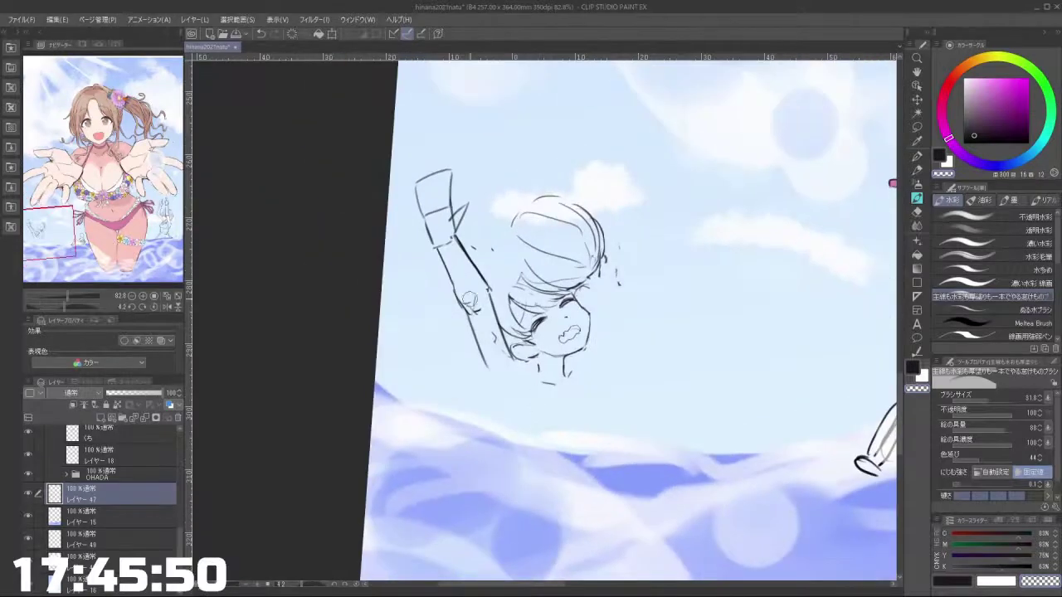
# Step: Lasso the block-shaped hand and shift it slightly down onto the raised forearm
pyautogui.click(917, 126)
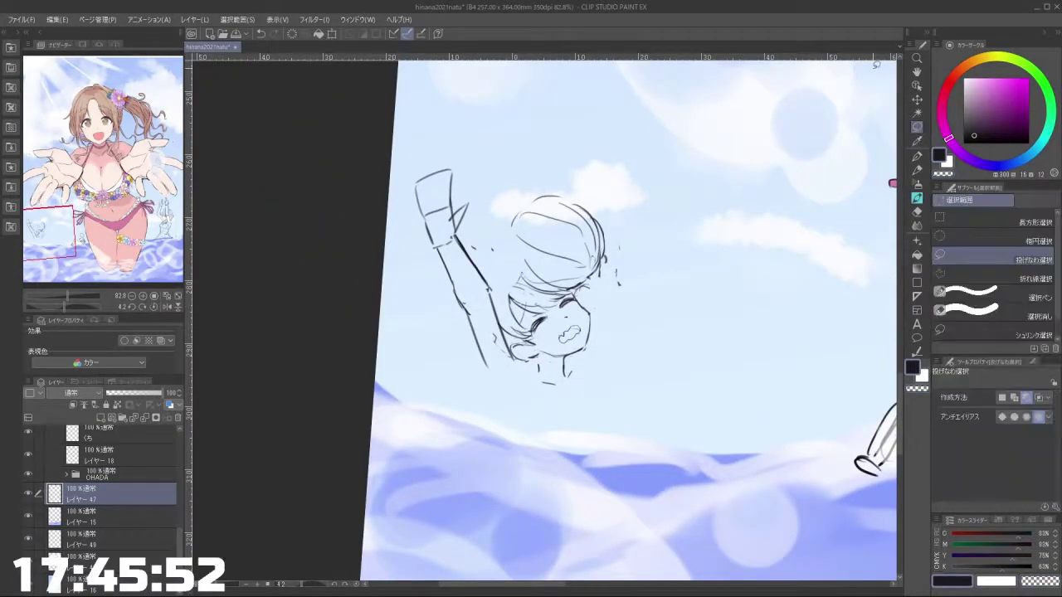
pyautogui.moveTo(460, 238)
pyautogui.mouseDown()
pyautogui.moveTo(412, 170)
pyautogui.moveTo(461, 241)
pyautogui.mouseUp()
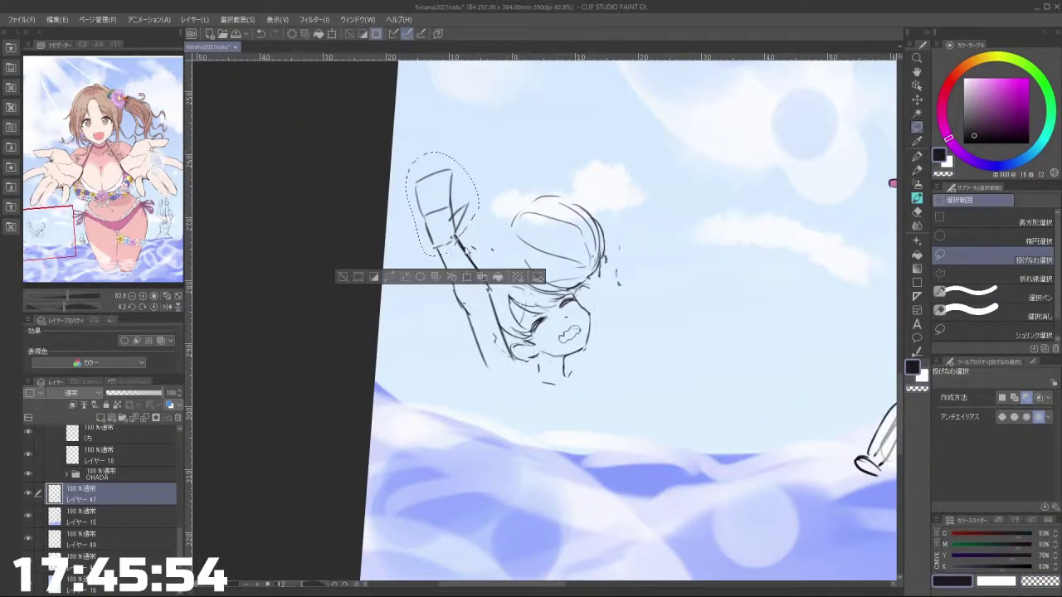
pyautogui.click(473, 279)
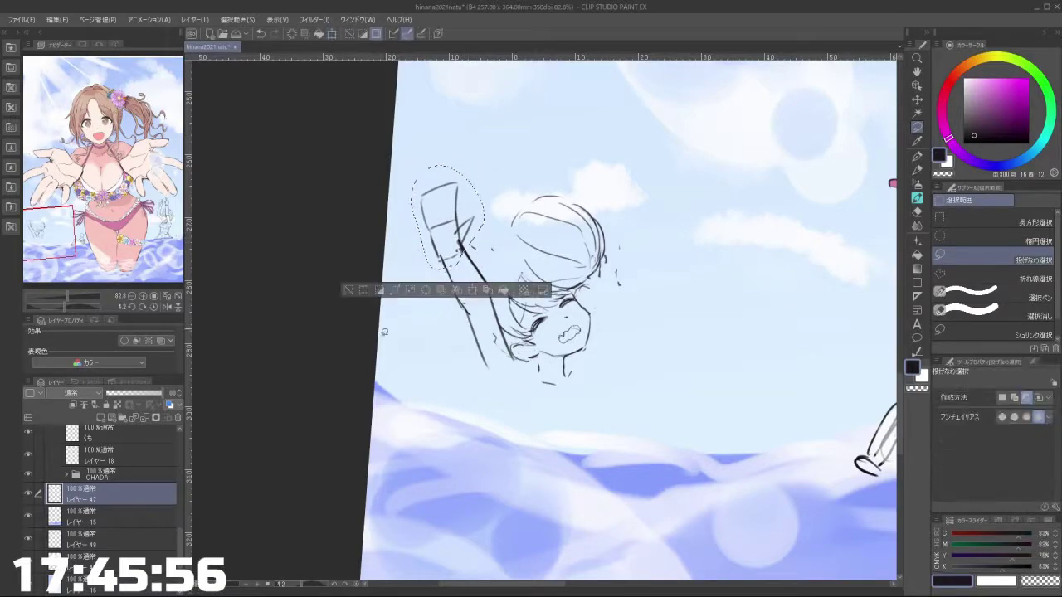
# Step: Deselect the moved hand and touch up the ball's outline above the small character's head with the 9.2 brush
pyautogui.click(415, 289)
pyautogui.click(345, 292)
pyautogui.scroll(-3, 673, 243)
pyautogui.moveTo(695, 248); pyautogui.dragTo(615, 238)
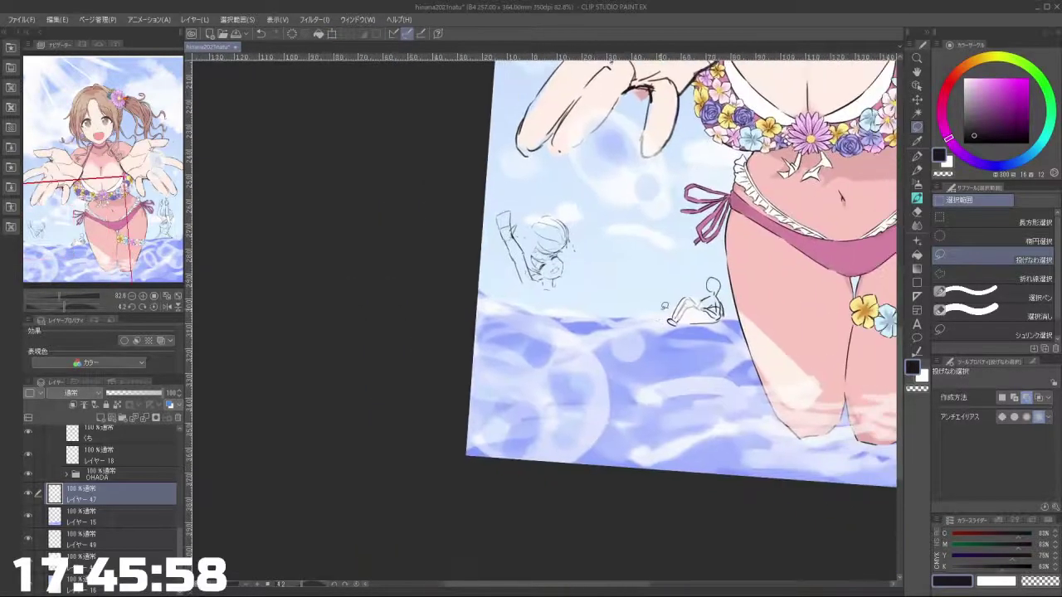
pyautogui.moveTo(640, 438)
pyautogui.mouseDown()
pyautogui.moveTo(705, 320)
pyautogui.moveTo(693, 373)
pyautogui.mouseUp()
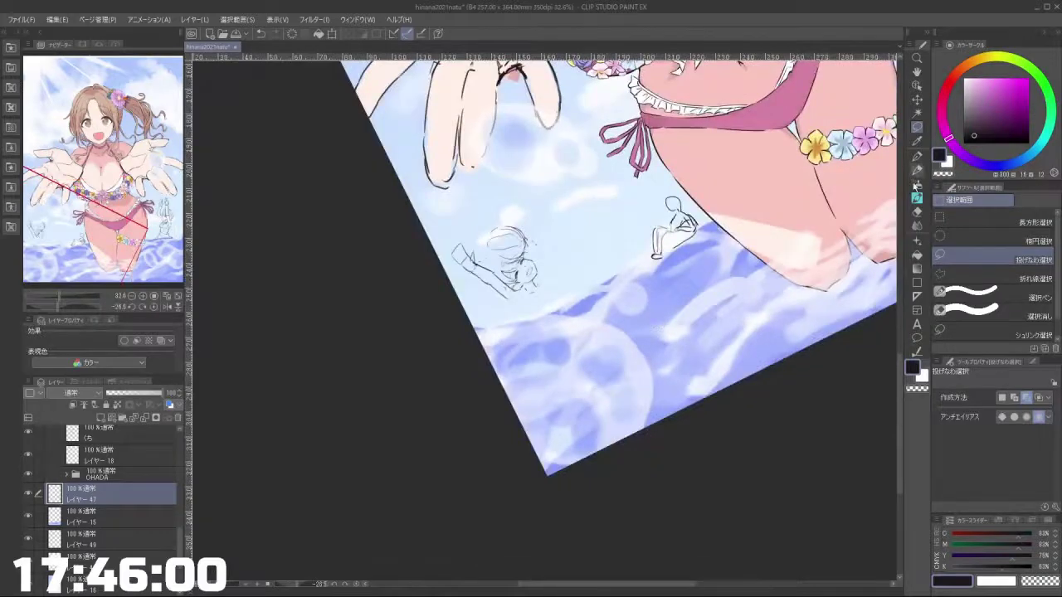
pyautogui.click(916, 198)
pyautogui.moveTo(798, 220); pyautogui.dragTo(784, 449)
pyautogui.moveTo(582, 232); pyautogui.dragTo(666, 233)
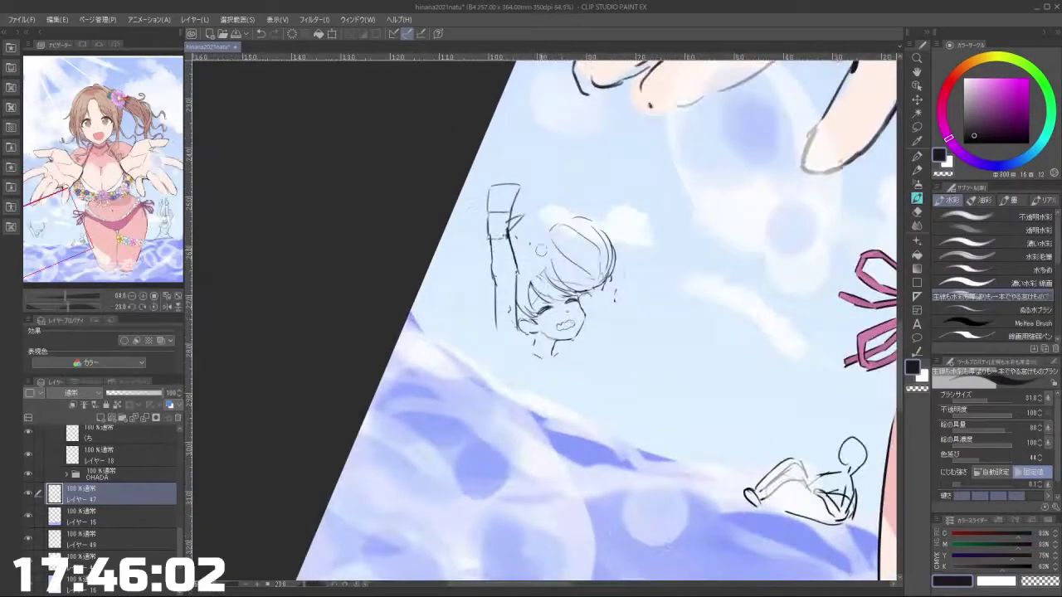
pyautogui.moveTo(544, 247); pyautogui.dragTo(547, 273)
pyautogui.hotkey('ctrl', 'z')
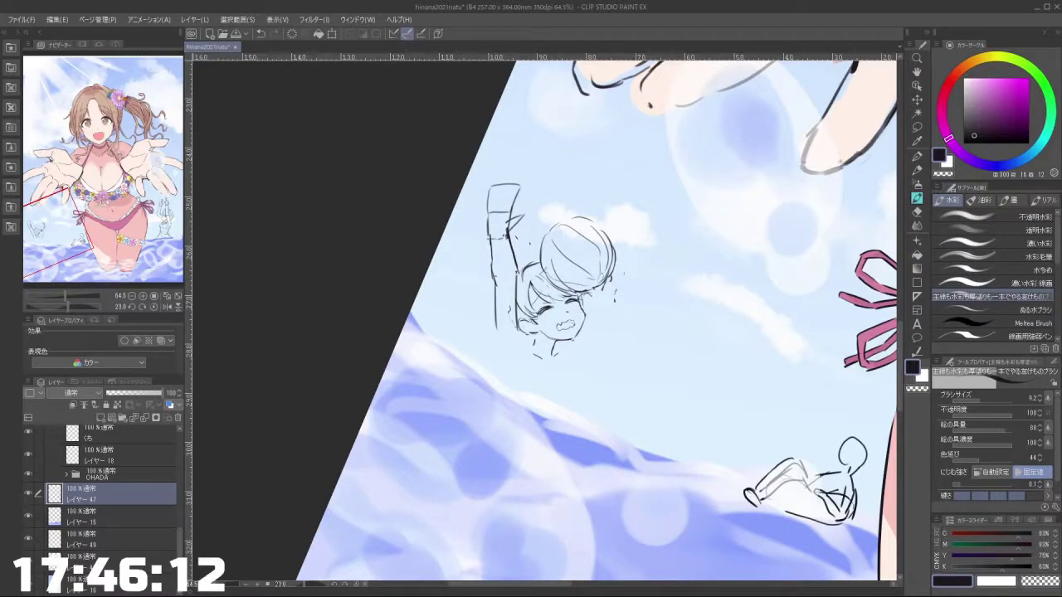
# Step: Lasso the whole raised arm and shift it down and inward toward the character's head
pyautogui.moveTo(544, 440); pyautogui.dragTo(473, 225)
pyautogui.moveTo(614, 265); pyautogui.dragTo(466, 250)
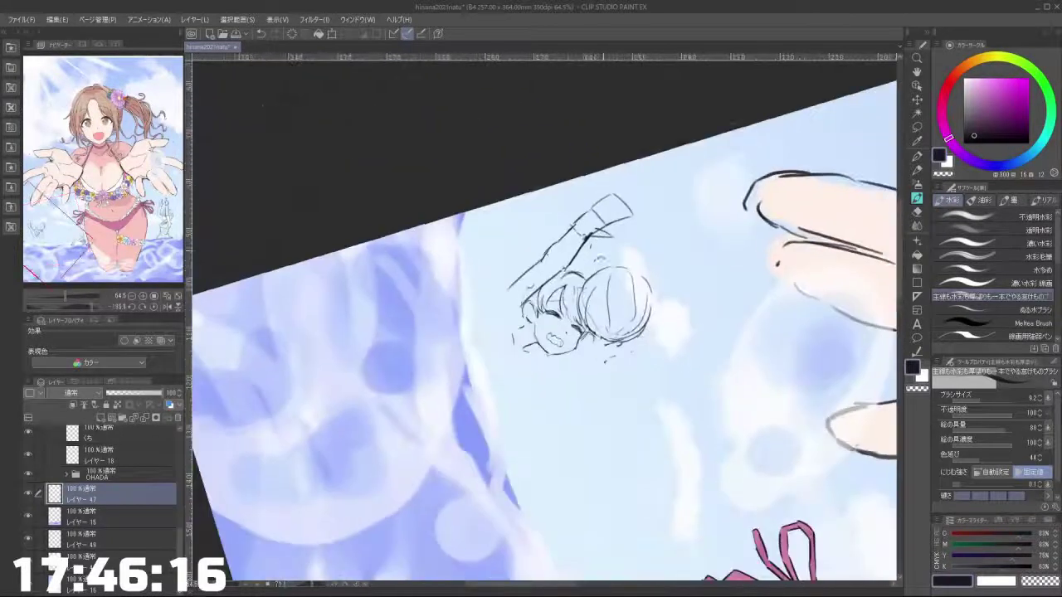
pyautogui.moveTo(640, 197); pyautogui.dragTo(530, 105)
pyautogui.moveTo(618, 313); pyautogui.dragTo(614, 291)
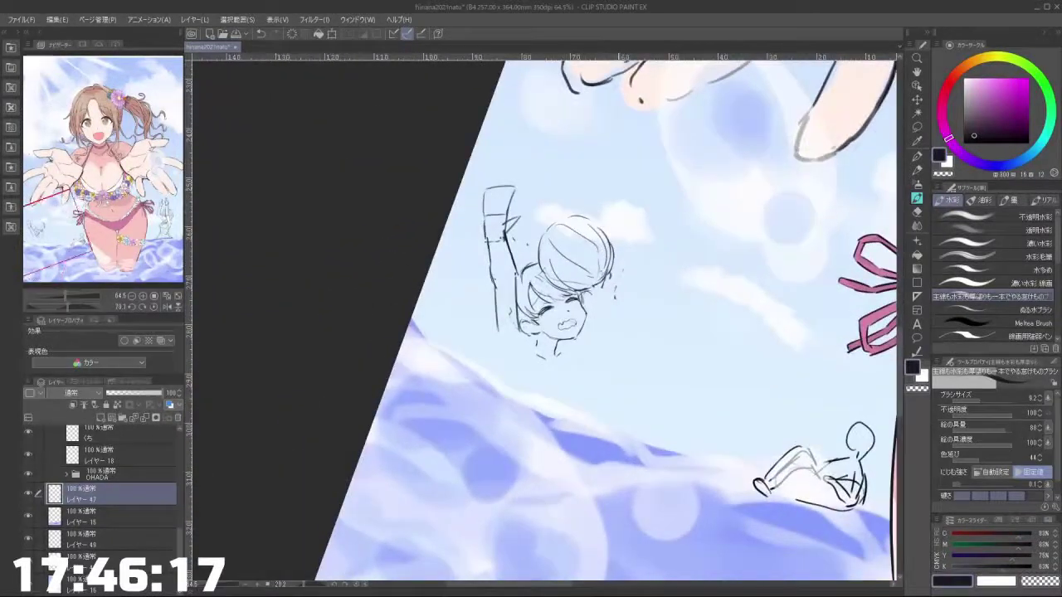
pyautogui.click(917, 126)
pyautogui.moveTo(522, 278)
pyautogui.mouseDown()
pyautogui.moveTo(524, 222)
pyautogui.moveTo(479, 304)
pyautogui.moveTo(516, 360)
pyautogui.moveTo(550, 370)
pyautogui.mouseUp()
pyautogui.hotkey('ctrl', 't')
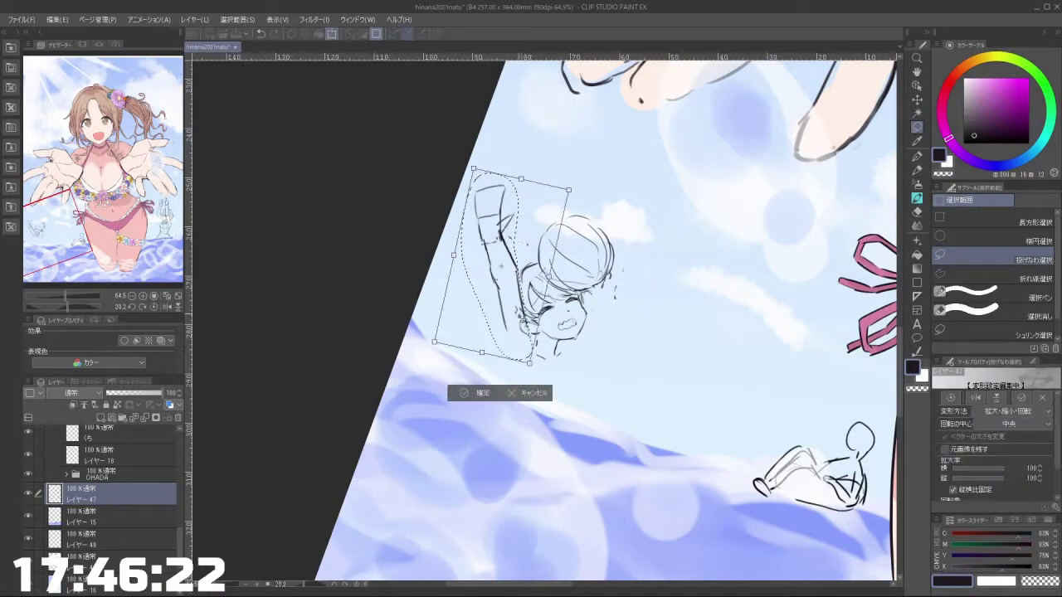
pyautogui.moveTo(532, 330); pyautogui.dragTo(544, 342)
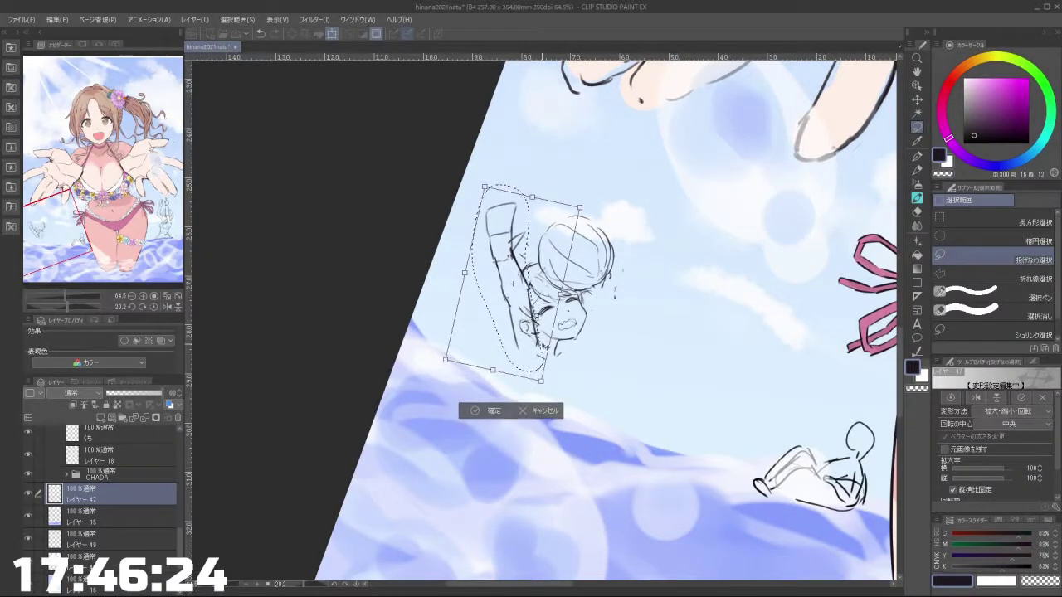
pyautogui.click(491, 405)
pyautogui.click(413, 403)
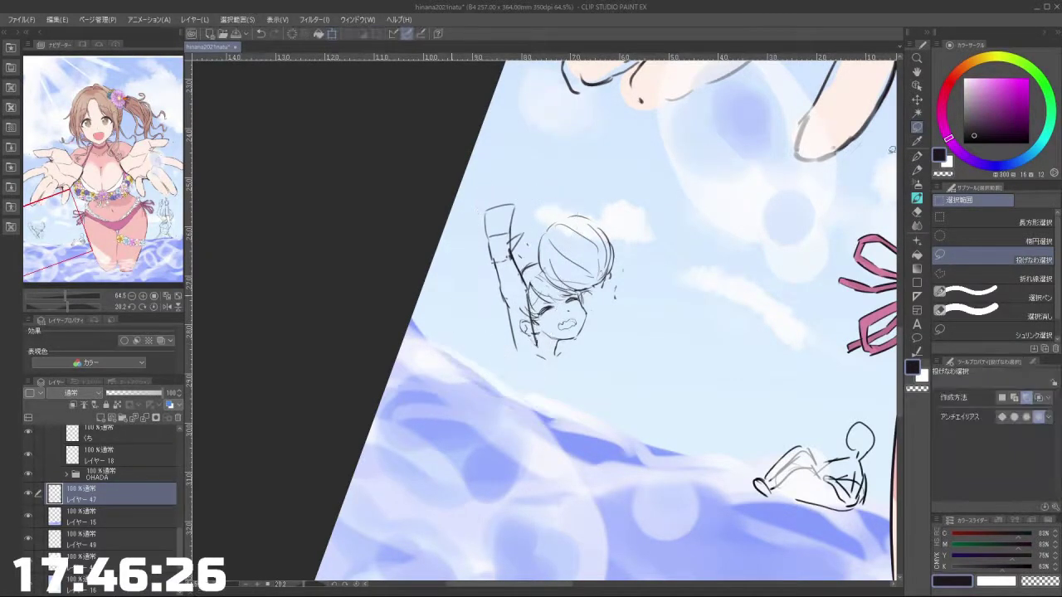
# Step: Erase the arm lines overlapping the ear and cheek with the transparent color
pyautogui.click(917, 198)
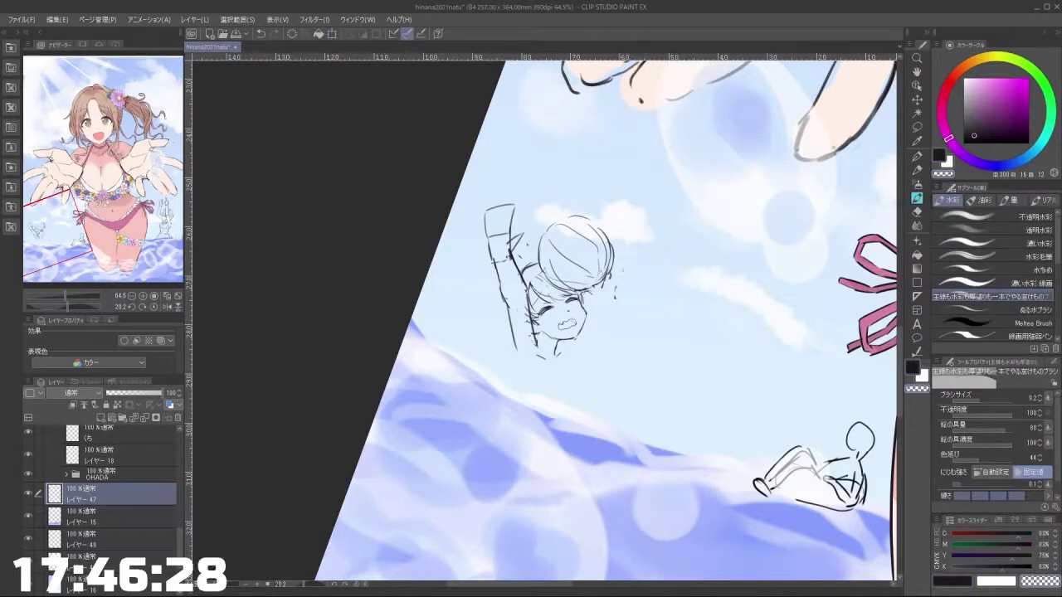
pyautogui.moveTo(530, 318); pyautogui.dragTo(535, 343)
pyautogui.press('c')
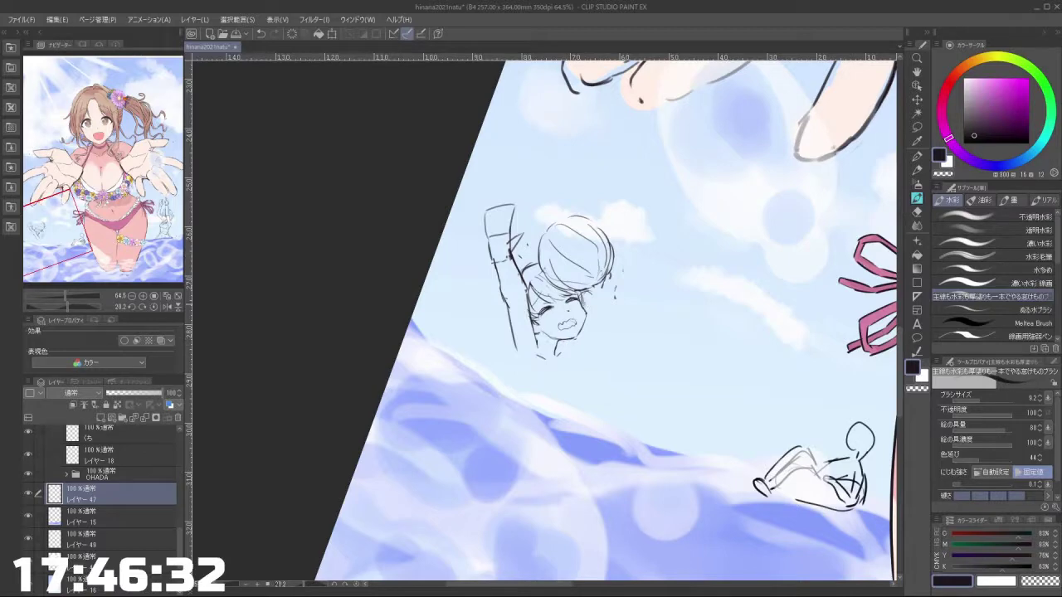
pyautogui.moveTo(588, 215)
pyautogui.mouseDown()
pyautogui.moveTo(602, 225)
pyautogui.moveTo(603, 216)
pyautogui.mouseUp()
pyautogui.hotkey('ctrl', 'z')
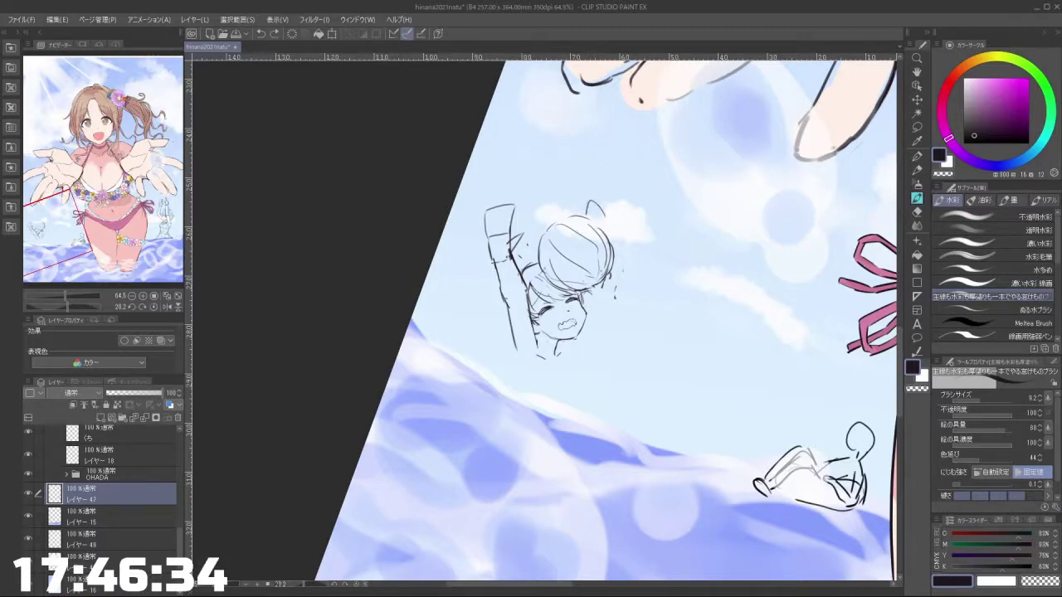
pyautogui.moveTo(584, 322); pyautogui.dragTo(570, 360)
pyautogui.hotkey('ctrl', 'z')
pyautogui.hotkey('ctrl', 'z')
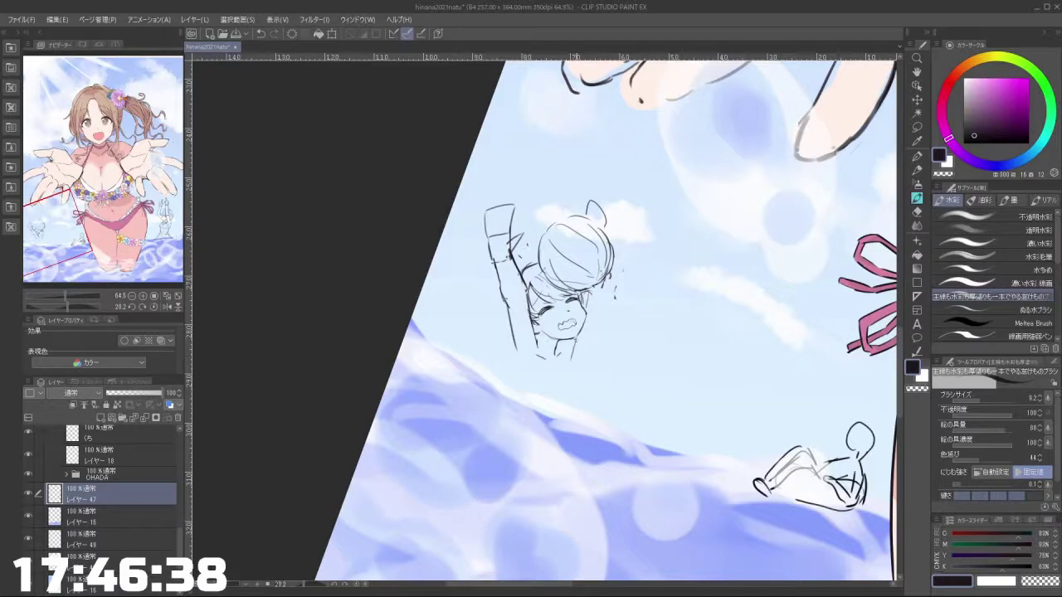
pyautogui.moveTo(542, 437)
pyautogui.mouseDown()
pyautogui.moveTo(661, 298)
pyautogui.moveTo(644, 245)
pyautogui.moveTo(647, 390)
pyautogui.moveTo(594, 355)
pyautogui.mouseUp()
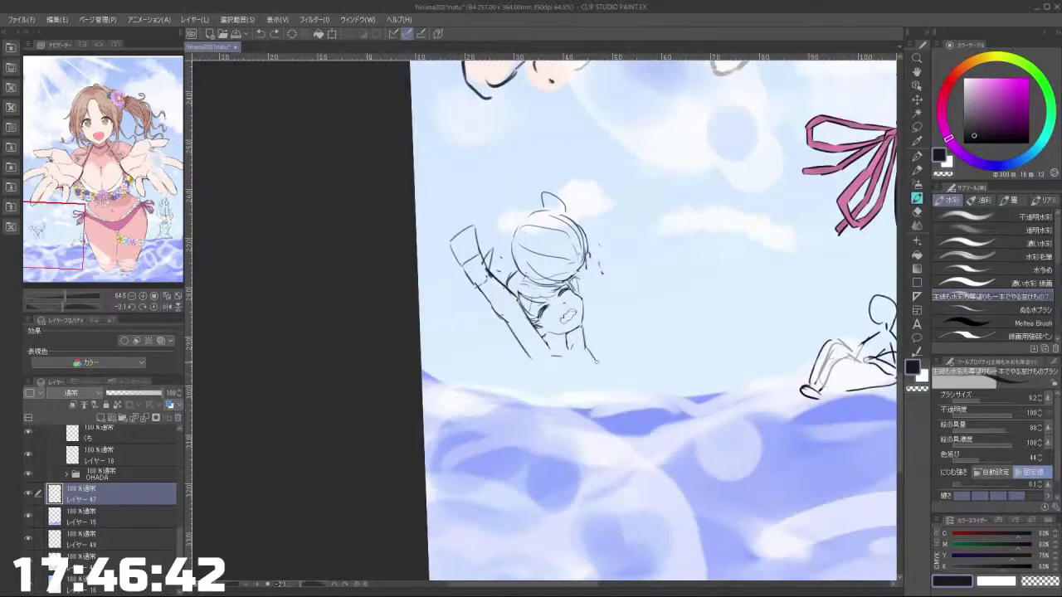
pyautogui.hotkey('ctrl', 'z')
pyautogui.hotkey('ctrl', 'z')
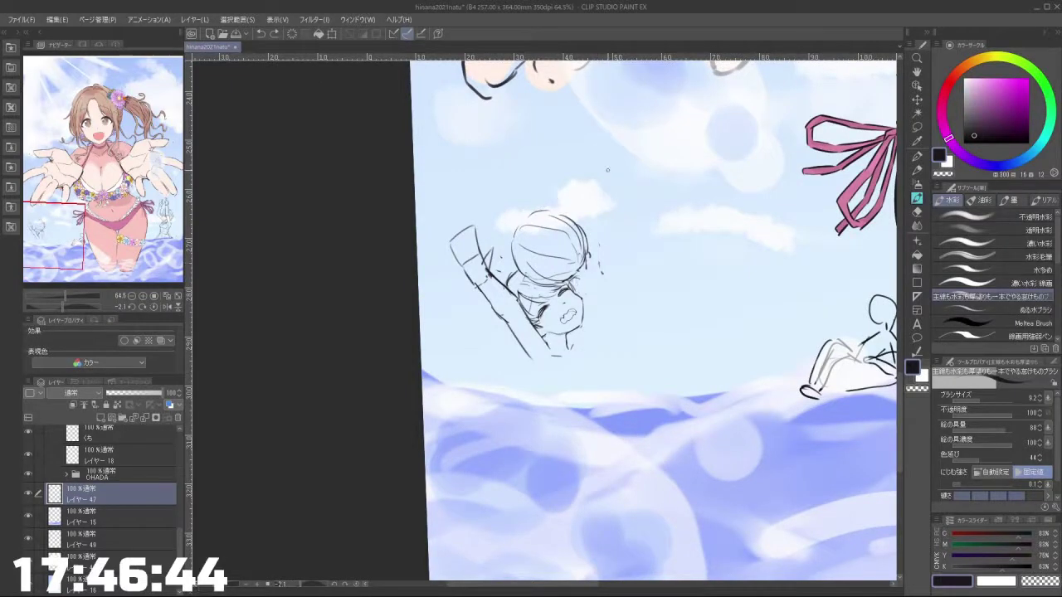
# Step: Lasso the raised arm with its block-shaped hand, delete it, and clear the selection
pyautogui.moveTo(536, 329); pyautogui.dragTo(531, 339)
pyautogui.moveTo(455, 219); pyautogui.dragTo(445, 231)
pyautogui.hotkey('ctrl', 't')
pyautogui.moveTo(495, 294); pyautogui.dragTo(476, 284)
pyautogui.press('Return')
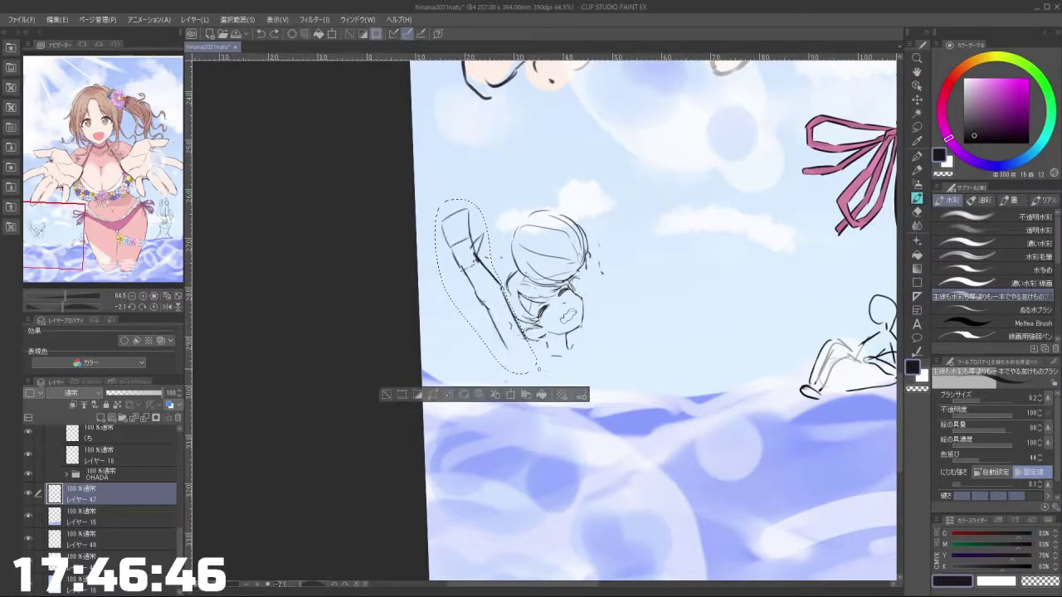
pyautogui.click(478, 395)
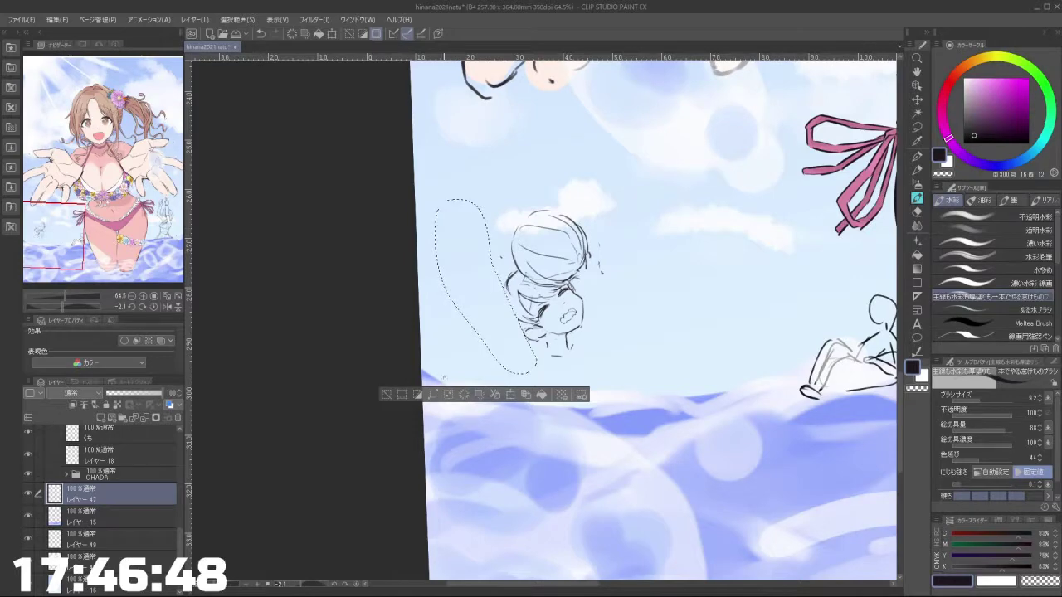
pyautogui.click(387, 395)
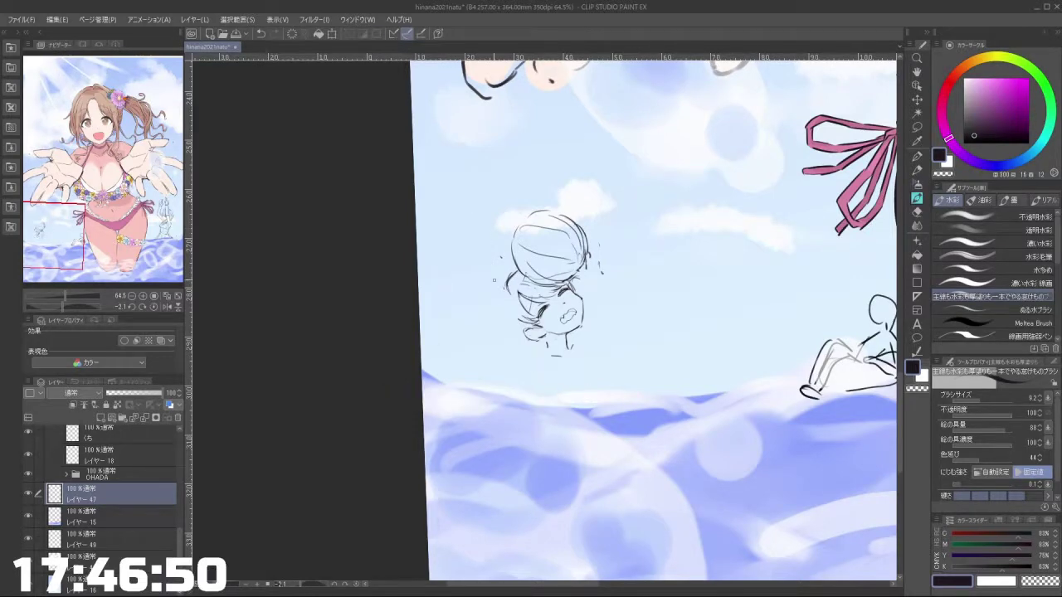
# Step: Sketch the rounded outline at the back of the character's head, the neck and the shoulder line
pyautogui.moveTo(508, 292)
pyautogui.mouseDown()
pyautogui.moveTo(503, 324)
pyautogui.moveTo(570, 351)
pyautogui.moveTo(536, 363)
pyautogui.moveTo(589, 346)
pyautogui.moveTo(601, 374)
pyautogui.mouseUp()
pyautogui.hotkey('ctrl', 'z')
pyautogui.hotkey('ctrl', 'z')
pyautogui.hotkey('ctrl', 'z')
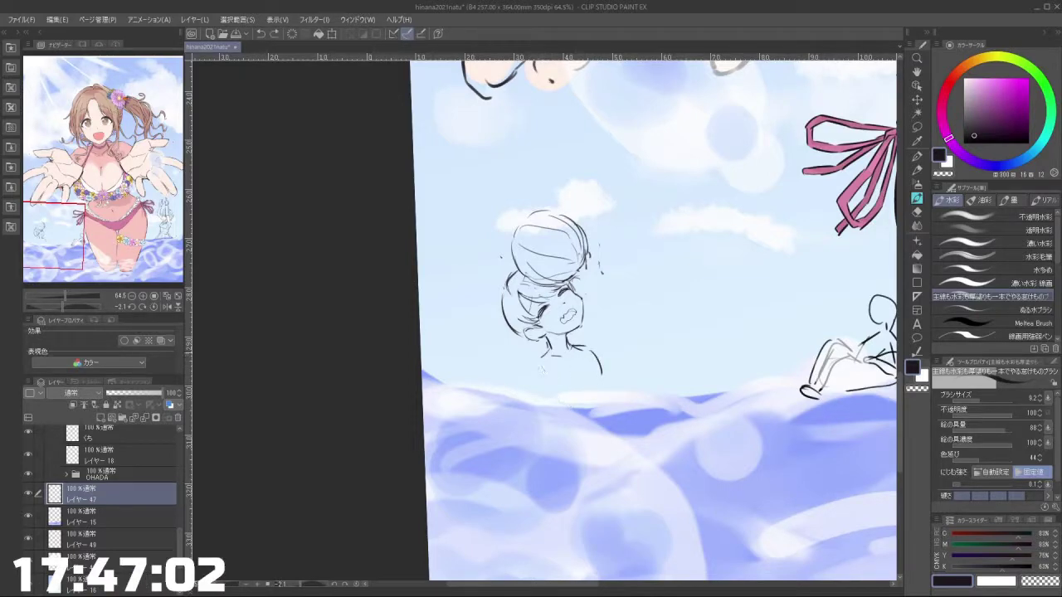
pyautogui.hotkey('ctrl', 'z')
# Step: Sketch the sides of the torso down to the waist at the water's surface
pyautogui.moveTo(537, 370); pyautogui.dragTo(553, 394)
pyautogui.moveTo(587, 349)
pyautogui.mouseDown()
pyautogui.moveTo(607, 409)
pyautogui.moveTo(620, 240)
pyautogui.moveTo(635, 245)
pyautogui.moveTo(624, 263)
pyautogui.moveTo(627, 238)
pyautogui.mouseUp()
pyautogui.hotkey('ctrl', 'z')
pyautogui.hotkey('ctrl', 'z')
pyautogui.hotkey('ctrl', 'z')
pyautogui.moveTo(624, 288)
pyautogui.mouseDown()
pyautogui.moveTo(641, 276)
pyautogui.moveTo(625, 400)
pyautogui.moveTo(532, 434)
pyautogui.mouseUp()
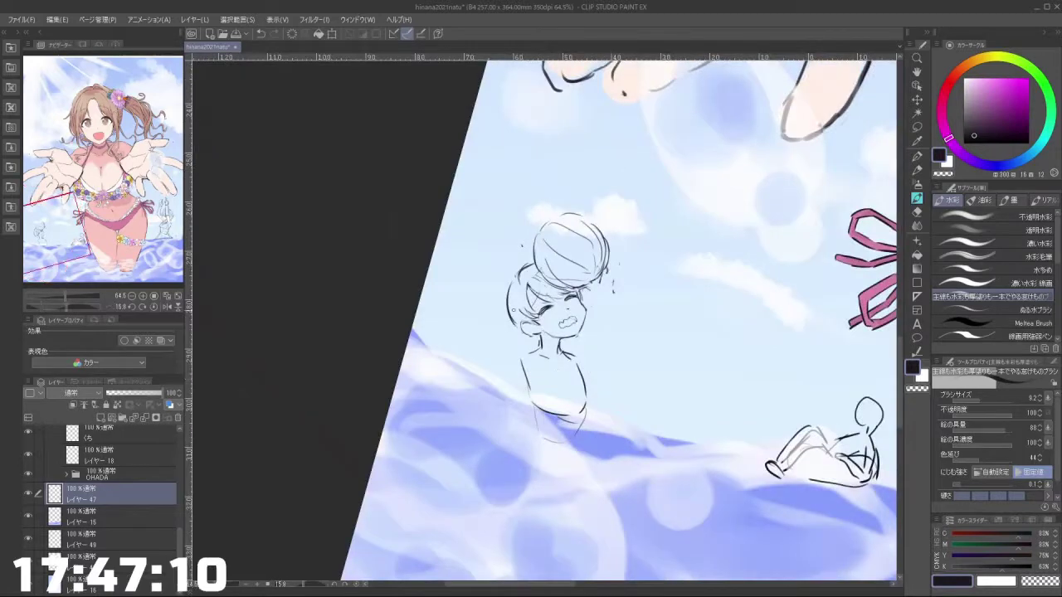
# Step: Refine the hair strands at the back of the head, alternating between the drawing color and the transparent color
pyautogui.moveTo(511, 282); pyautogui.dragTo(516, 310)
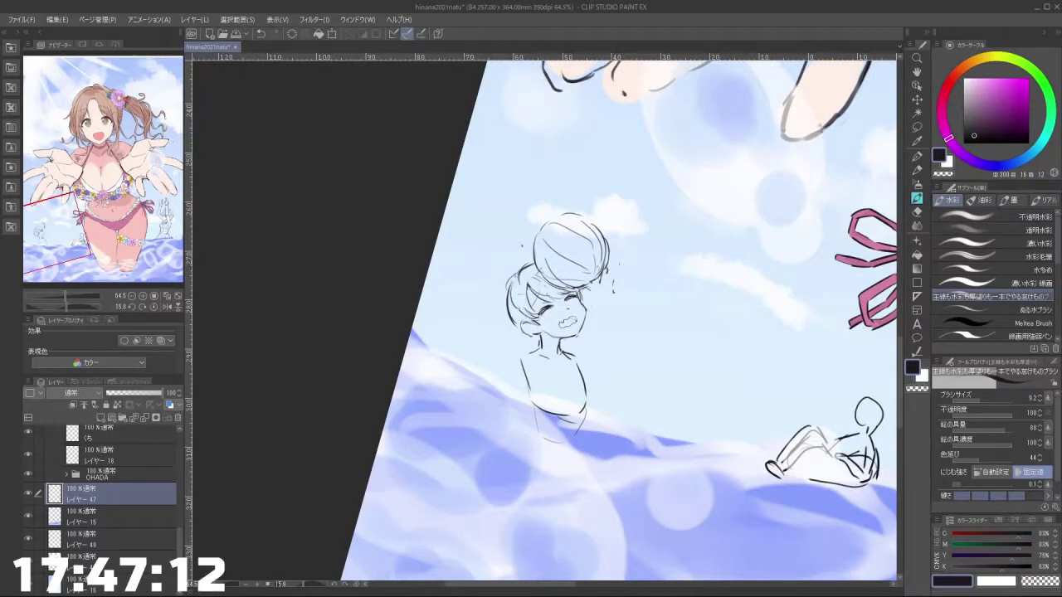
pyautogui.moveTo(532, 434)
pyautogui.mouseDown()
pyautogui.moveTo(564, 432)
pyautogui.moveTo(647, 368)
pyautogui.mouseUp()
pyautogui.press('c')
pyautogui.moveTo(489, 313); pyautogui.dragTo(488, 325)
pyautogui.press('c')
pyautogui.hotkey('ctrl', 'z')
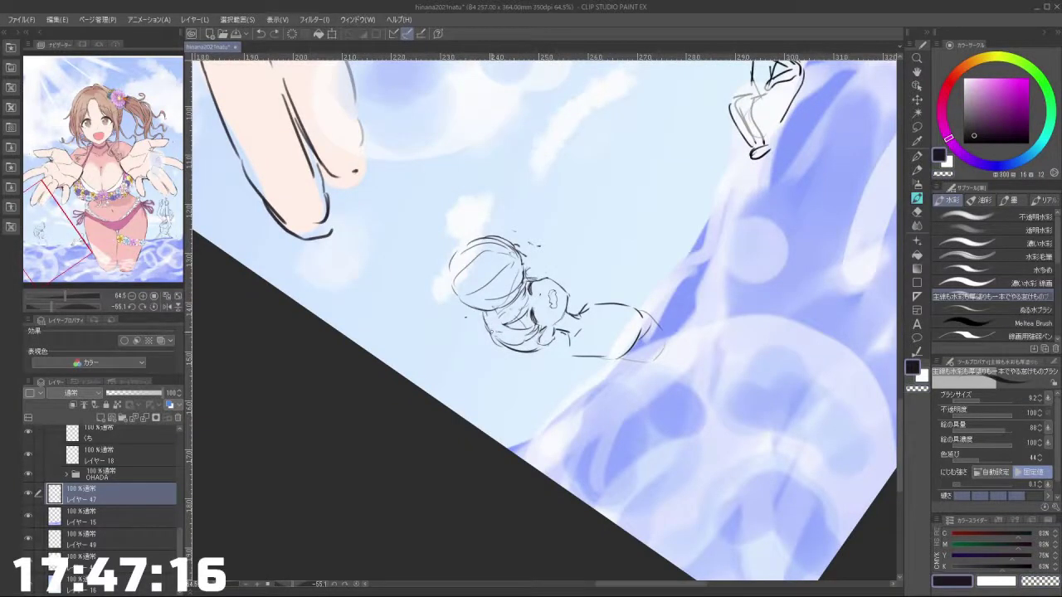
pyautogui.press('c')
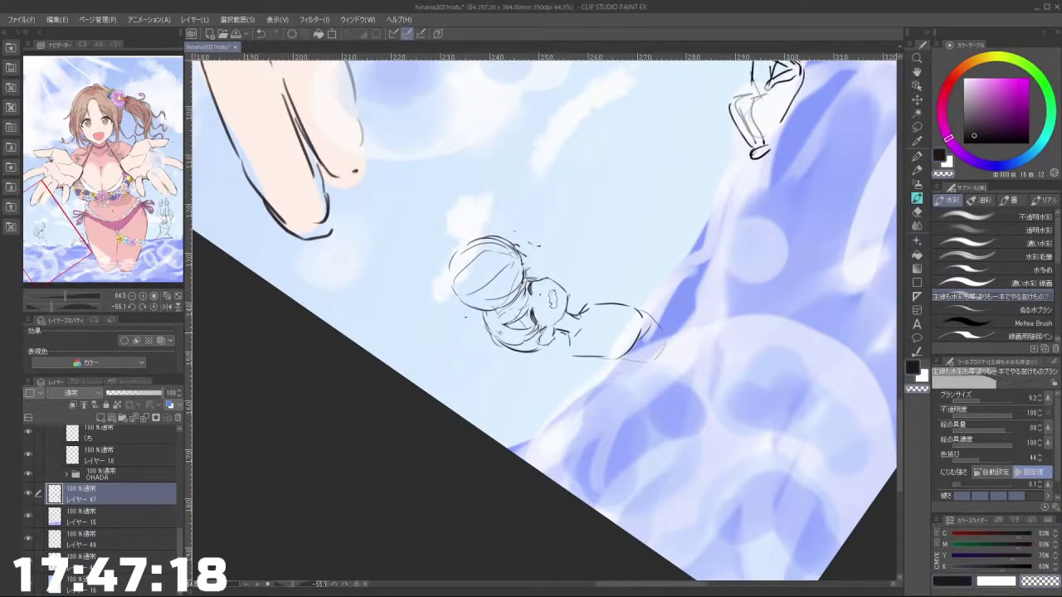
pyautogui.hotkey('ctrl', 'z')
pyautogui.moveTo(486, 337)
pyautogui.mouseDown()
pyautogui.moveTo(513, 352)
pyautogui.moveTo(544, 345)
pyautogui.mouseUp()
pyautogui.hotkey('ctrl', 'z')
pyautogui.press('c')
pyautogui.hotkey('ctrl', 'z')
# Step: Sketch a few jagged strands beside the ear at the back of the head
pyautogui.moveTo(620, 385)
pyautogui.mouseDown()
pyautogui.moveTo(644, 317)
pyautogui.moveTo(624, 261)
pyautogui.mouseUp()
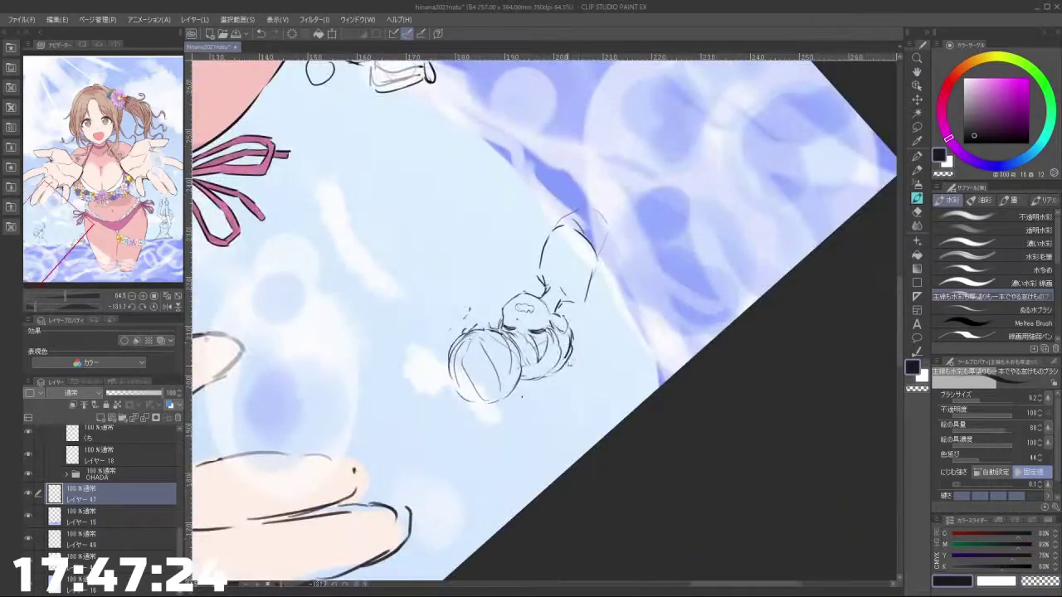
pyautogui.moveTo(566, 365)
pyautogui.mouseDown()
pyautogui.moveTo(585, 327)
pyautogui.moveTo(604, 327)
pyautogui.moveTo(581, 357)
pyautogui.mouseUp()
pyautogui.moveTo(589, 365)
pyautogui.mouseDown()
pyautogui.moveTo(531, 381)
pyautogui.moveTo(481, 330)
pyautogui.mouseUp()
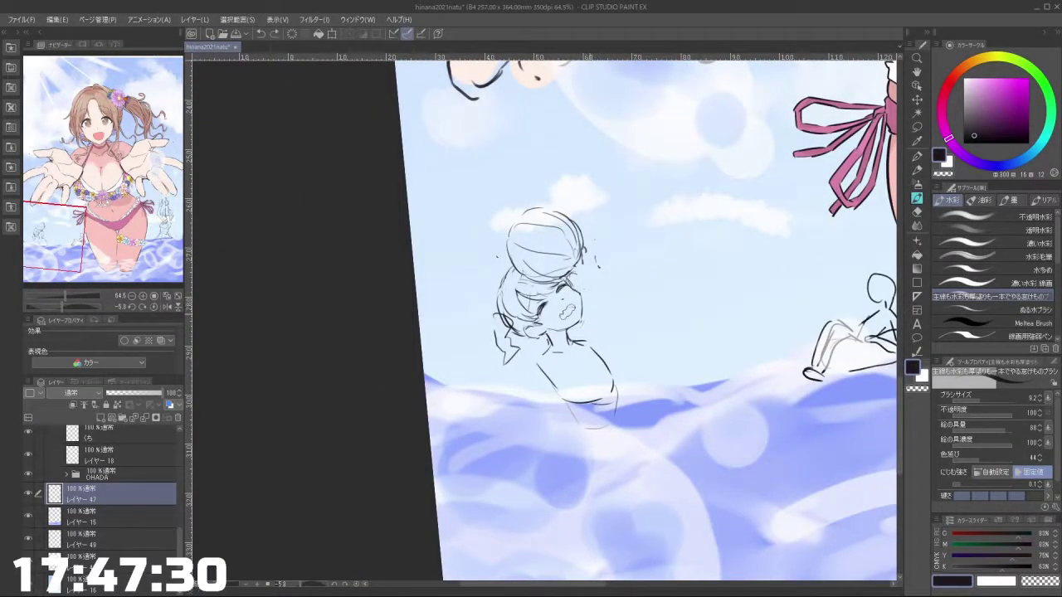
# Step: Sketch both upper arms extending outward from the shoulders, reworking the strokes as needed
pyautogui.moveTo(603, 285)
pyautogui.mouseDown()
pyautogui.moveTo(614, 332)
pyautogui.moveTo(595, 343)
pyautogui.mouseUp()
pyautogui.moveTo(532, 361); pyautogui.dragTo(544, 366)
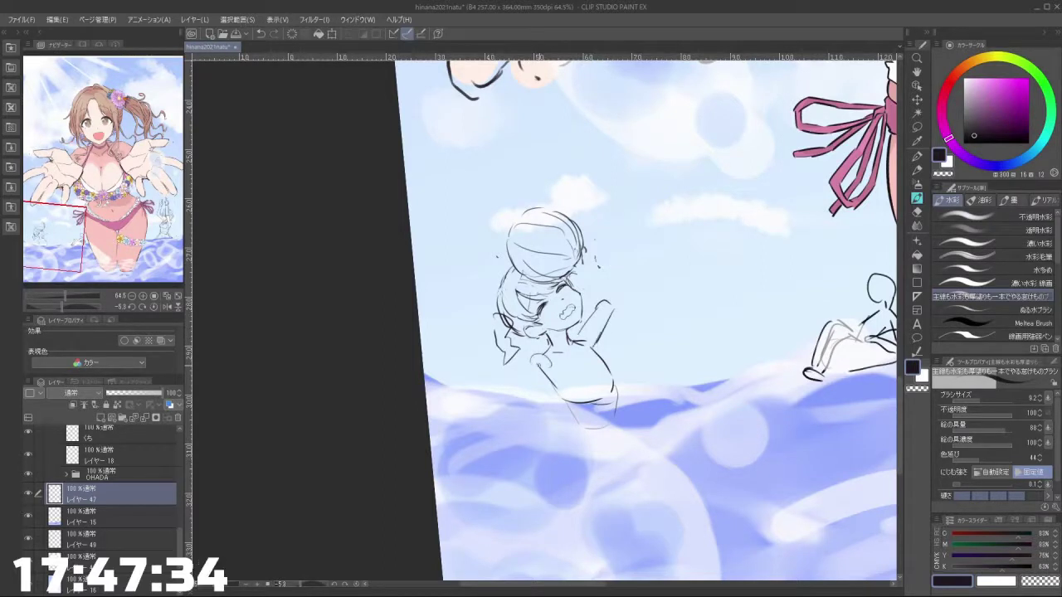
pyautogui.moveTo(612, 315)
pyautogui.mouseDown()
pyautogui.moveTo(590, 354)
pyautogui.moveTo(591, 319)
pyautogui.mouseUp()
pyautogui.hotkey('ctrl', 'z')
pyautogui.hotkey('ctrl', 'z')
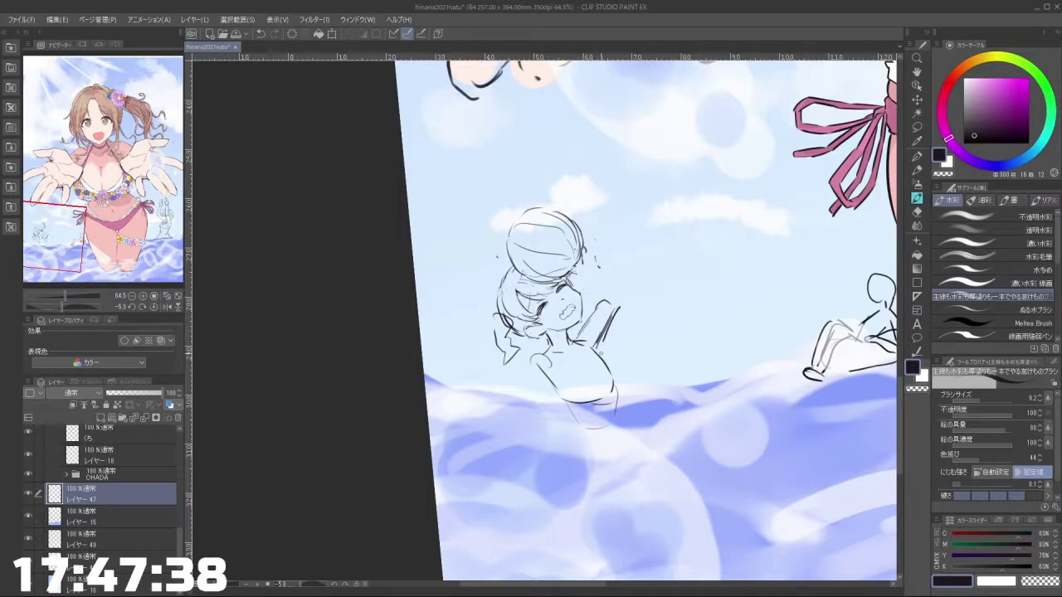
pyautogui.moveTo(531, 359)
pyautogui.mouseDown()
pyautogui.moveTo(550, 376)
pyautogui.moveTo(536, 377)
pyautogui.moveTo(544, 358)
pyautogui.mouseUp()
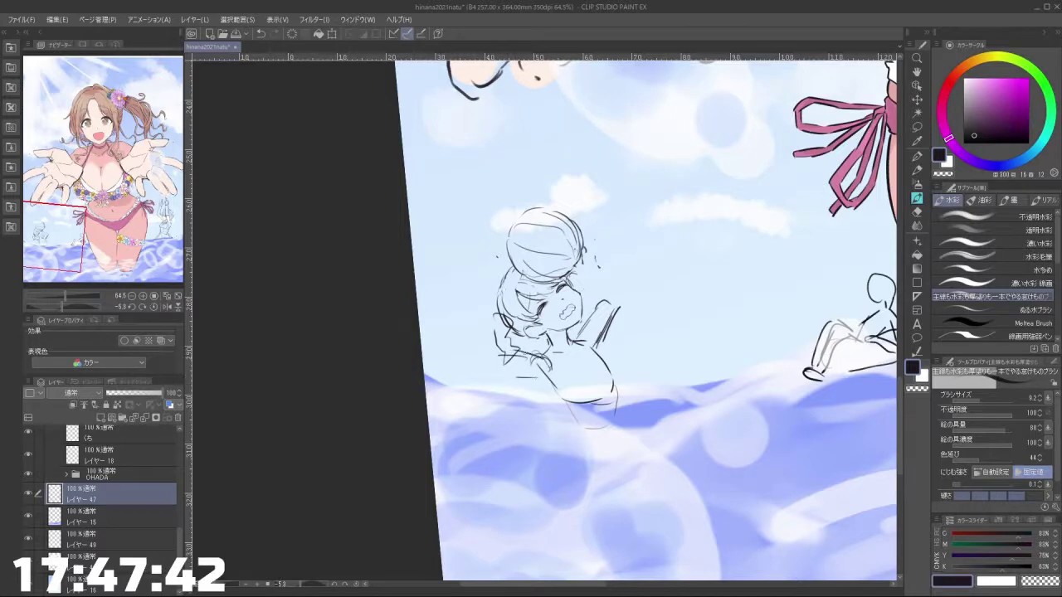
pyautogui.hotkey('ctrl', 'z')
# Step: Sketch the raised forearm standing upright beside the ball, above the bent elbow
pyautogui.moveTo(601, 296)
pyautogui.mouseDown()
pyautogui.moveTo(609, 244)
pyautogui.moveTo(616, 291)
pyautogui.mouseUp()
pyautogui.moveTo(614, 252)
pyautogui.mouseDown()
pyautogui.moveTo(619, 294)
pyautogui.moveTo(602, 224)
pyautogui.moveTo(620, 241)
pyautogui.mouseUp()
pyautogui.hotkey('ctrl', 'z')
pyautogui.moveTo(605, 447); pyautogui.dragTo(583, 336)
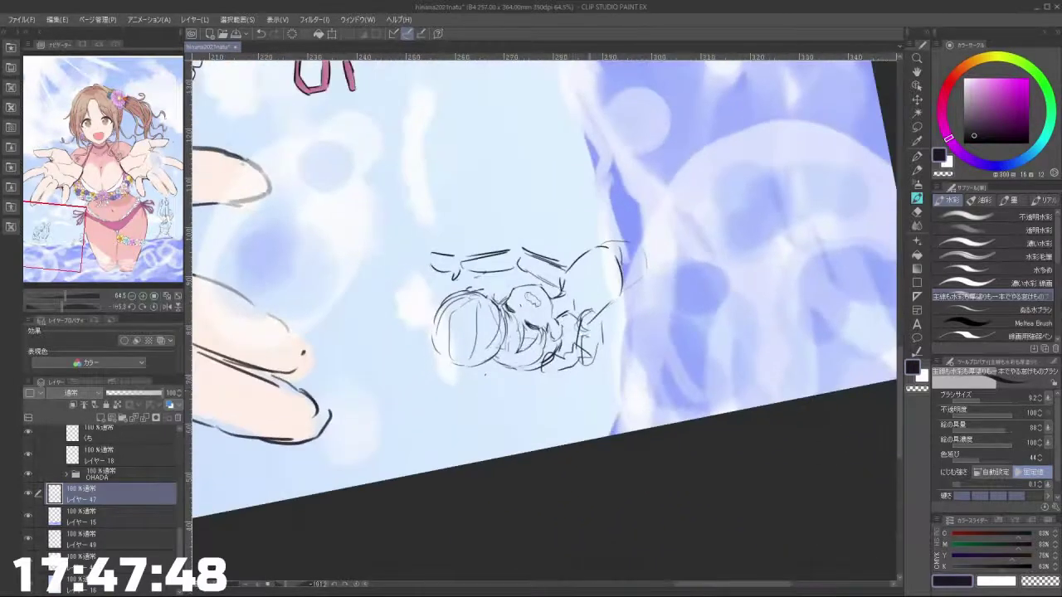
pyautogui.moveTo(572, 403)
pyautogui.mouseDown()
pyautogui.moveTo(459, 442)
pyautogui.moveTo(439, 365)
pyautogui.mouseUp()
pyautogui.hotkey('ctrl', 'z')
pyautogui.hotkey('ctrl', 'z')
pyautogui.hotkey('ctrl', 'z')
pyautogui.hotkey('ctrl', 'z')
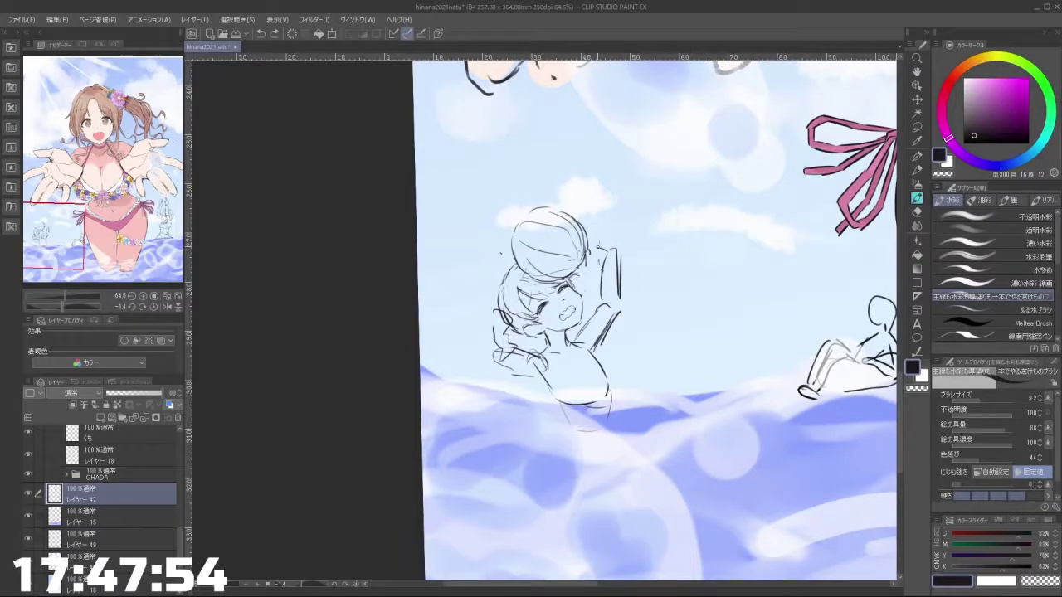
pyautogui.hotkey('ctrl', 'z')
# Step: Sketch the hand on the upright forearm beside the ball and outline the opposite raised forearm
pyautogui.moveTo(605, 249)
pyautogui.mouseDown()
pyautogui.moveTo(611, 222)
pyautogui.moveTo(618, 245)
pyautogui.moveTo(615, 213)
pyautogui.moveTo(526, 193)
pyautogui.moveTo(444, 241)
pyautogui.mouseUp()
pyautogui.moveTo(519, 377)
pyautogui.mouseDown()
pyautogui.moveTo(560, 370)
pyautogui.moveTo(537, 394)
pyautogui.mouseUp()
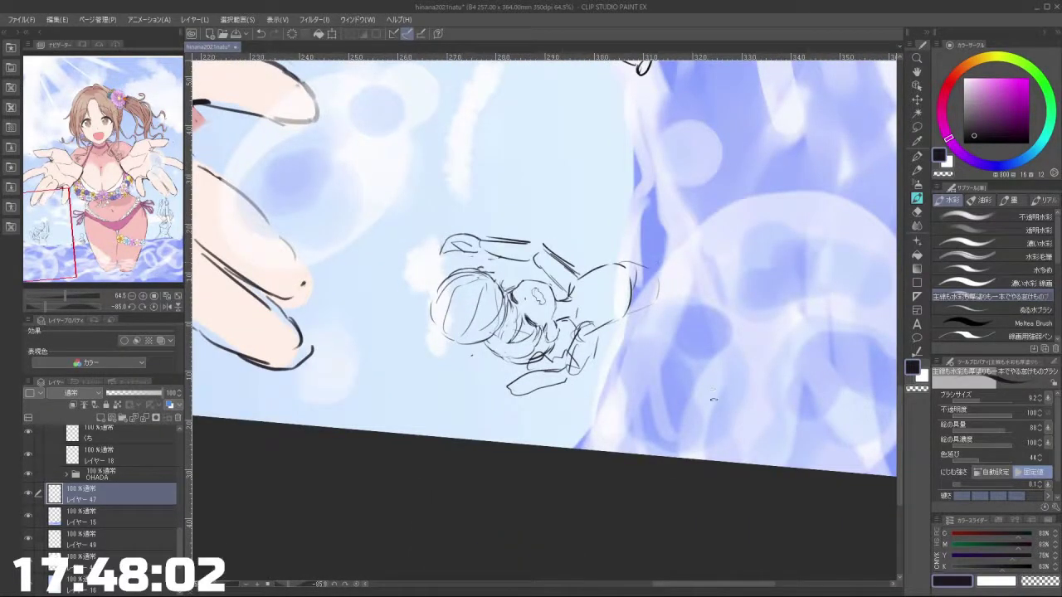
pyautogui.moveTo(670, 270)
pyautogui.mouseDown()
pyautogui.moveTo(639, 393)
pyautogui.moveTo(603, 442)
pyautogui.mouseUp()
pyautogui.scroll(2, 532, 335)
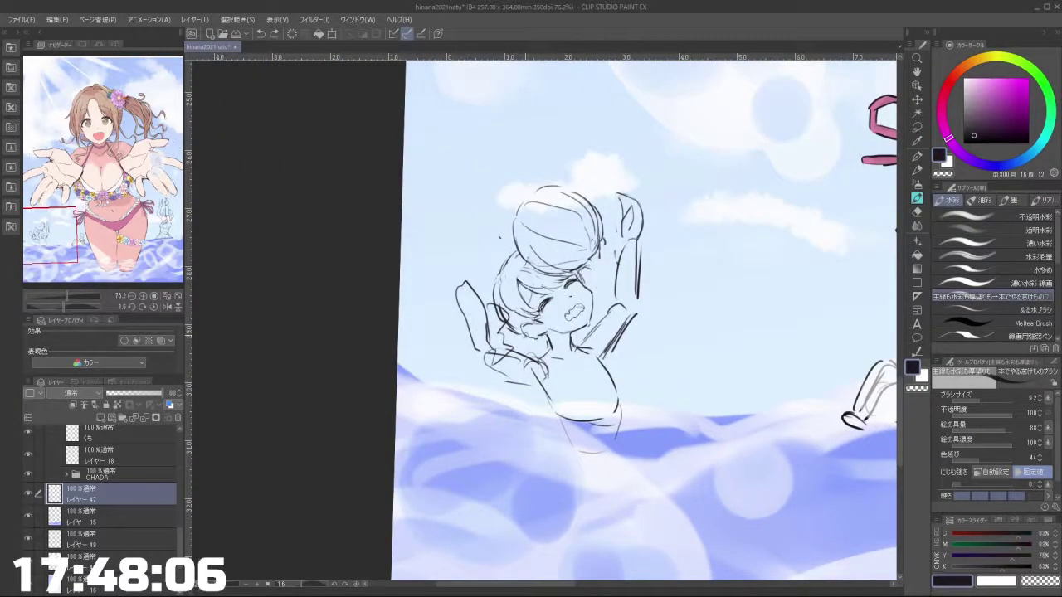
pyautogui.scroll(-3, 637, 334)
pyautogui.scroll(3, 643, 311)
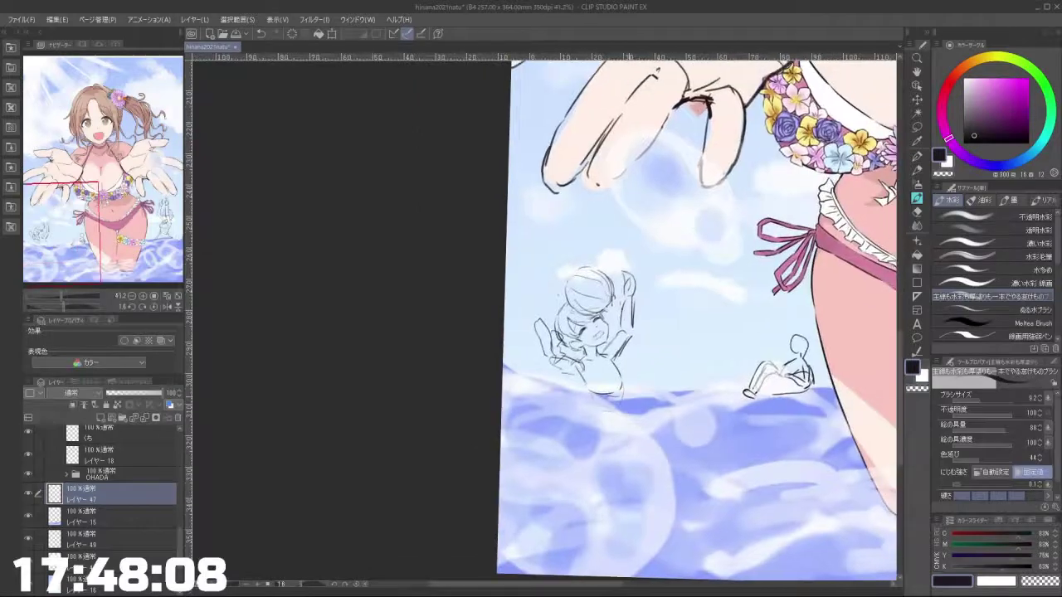
# Step: Clean up the overlapping lines between the hair and the bent arm with the 16.5 brush in the transparent color
pyautogui.moveTo(637, 339)
pyautogui.mouseDown()
pyautogui.moveTo(634, 290)
pyautogui.moveTo(576, 237)
pyautogui.mouseUp()
pyautogui.press(']')
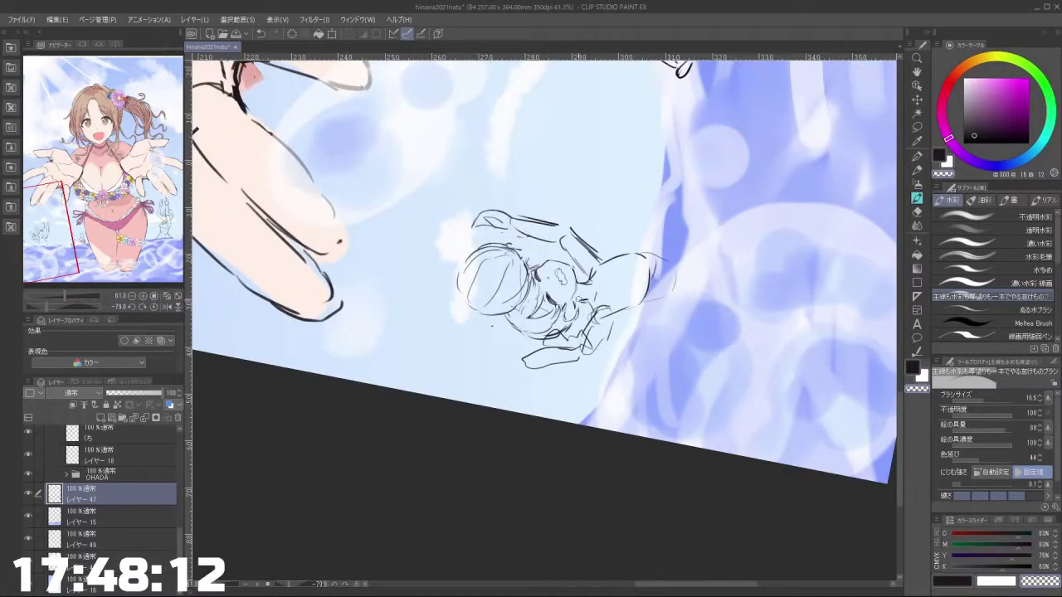
pyautogui.moveTo(579, 286); pyautogui.dragTo(704, 199)
pyautogui.click(917, 128)
pyautogui.moveTo(665, 280); pyautogui.dragTo(655, 373)
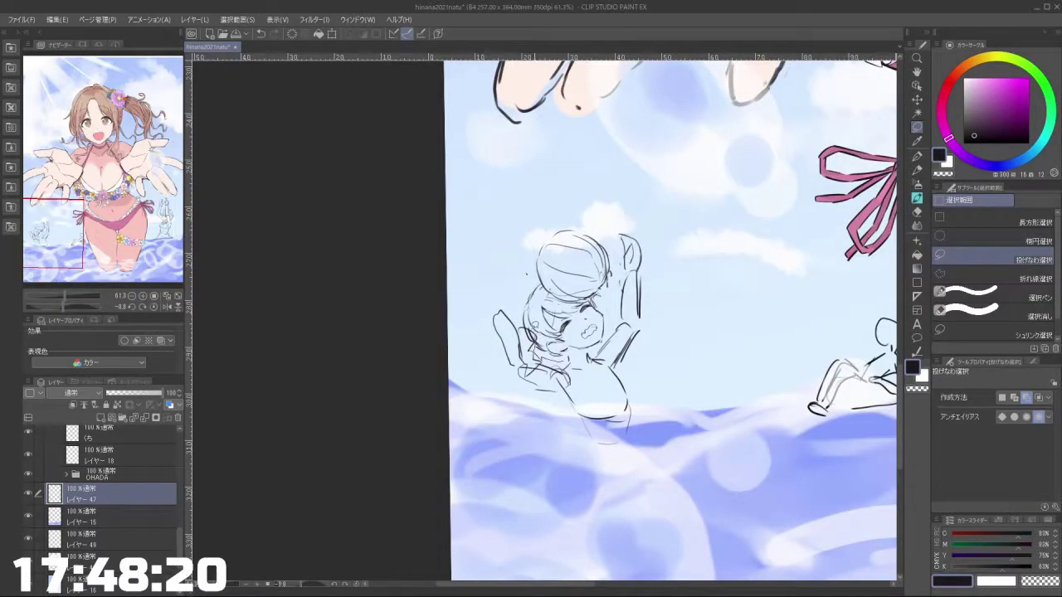
# Step: Lasso the small character's head and ball, scale them down to 88%, and clear the selection
pyautogui.moveTo(523, 231); pyautogui.dragTo(620, 257)
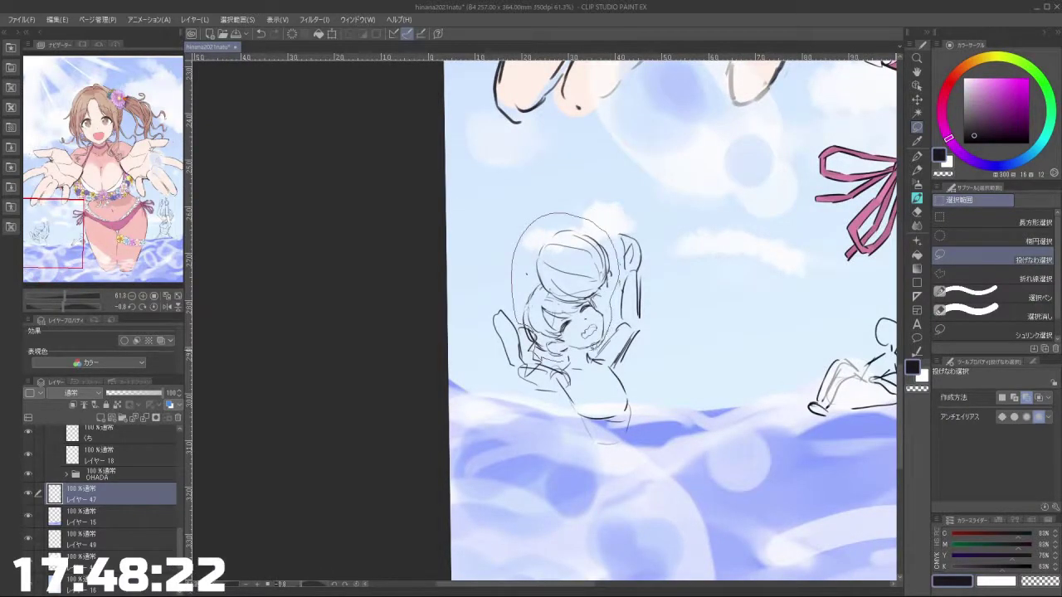
pyautogui.hotkey('ctrl', 't')
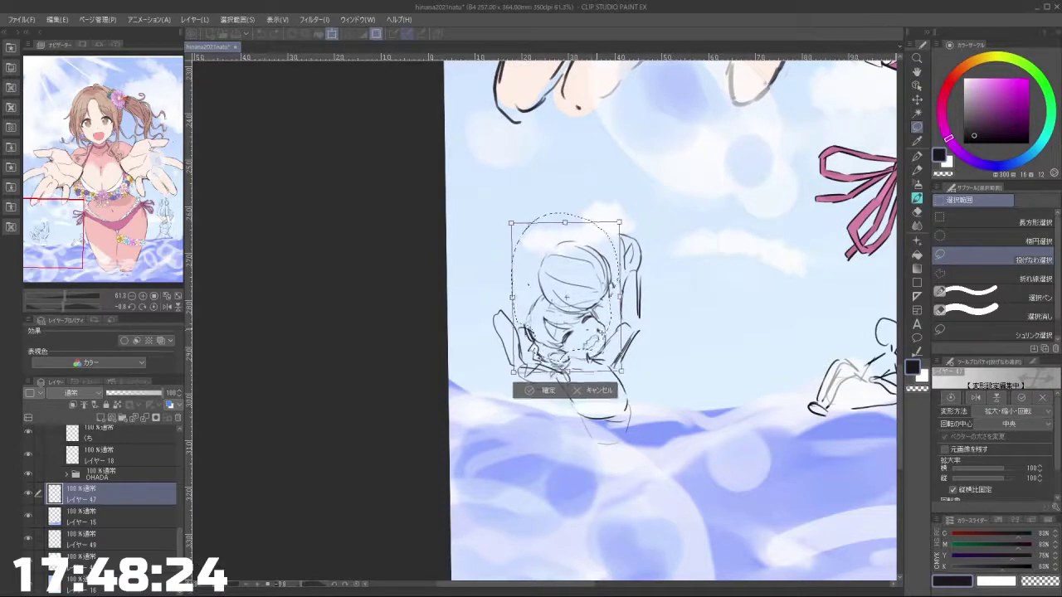
pyautogui.moveTo(606, 340); pyautogui.dragTo(607, 341)
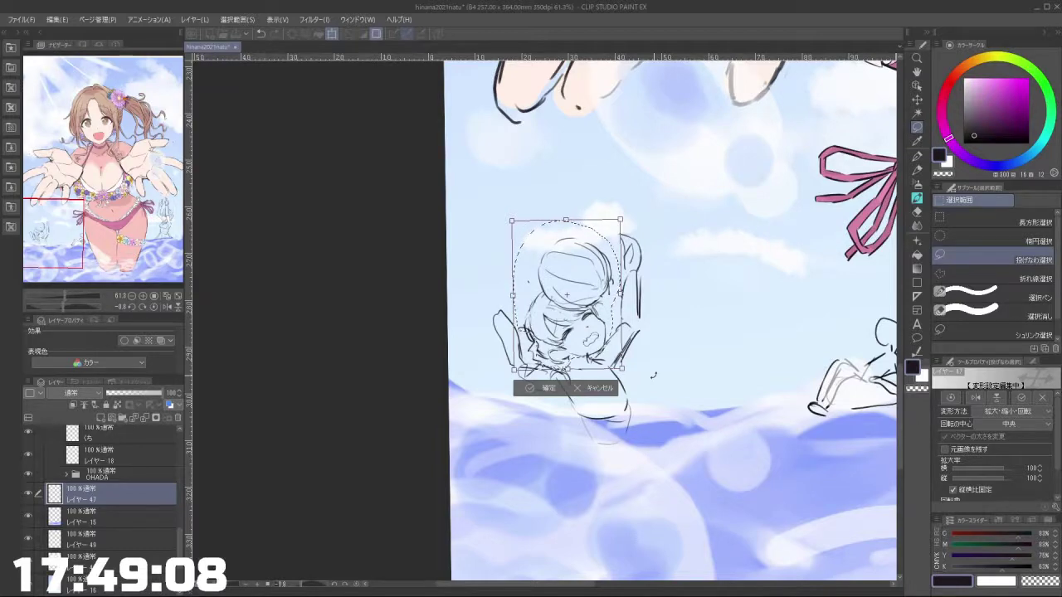
pyautogui.moveTo(621, 368); pyautogui.dragTo(606, 351)
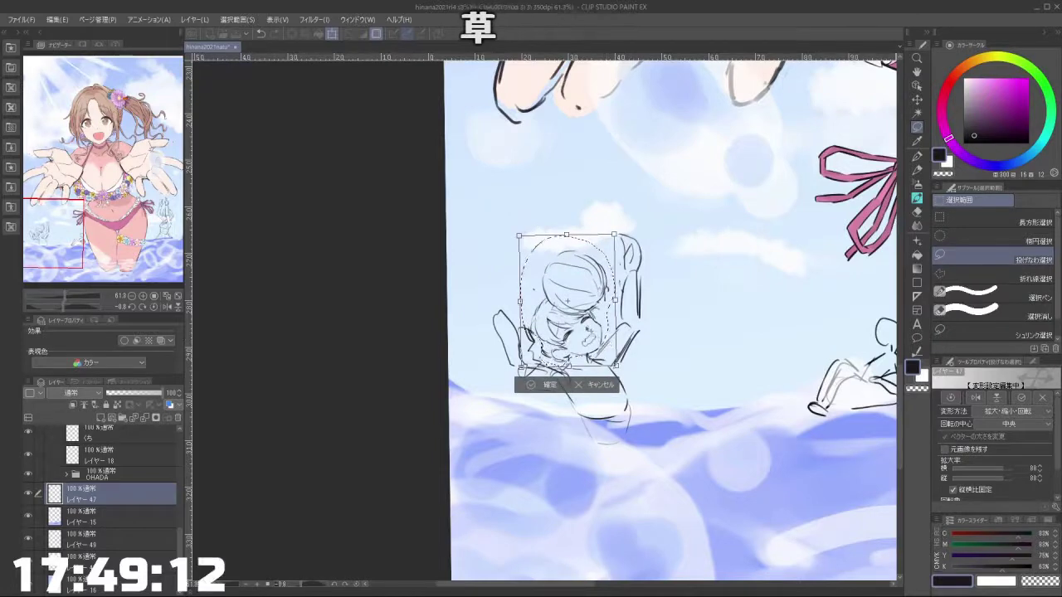
pyautogui.click(549, 385)
pyautogui.click(471, 379)
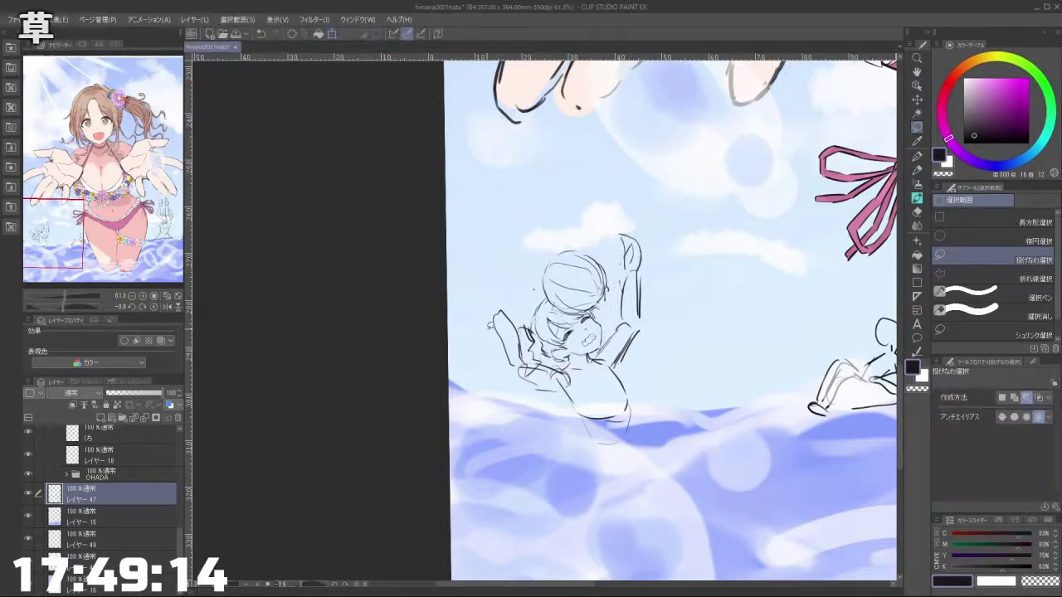
# Step: Erase stray lines around the bent arm and redraw its upper arm beside the hair with the watercolor brush
pyautogui.click(917, 199)
pyautogui.press('c')
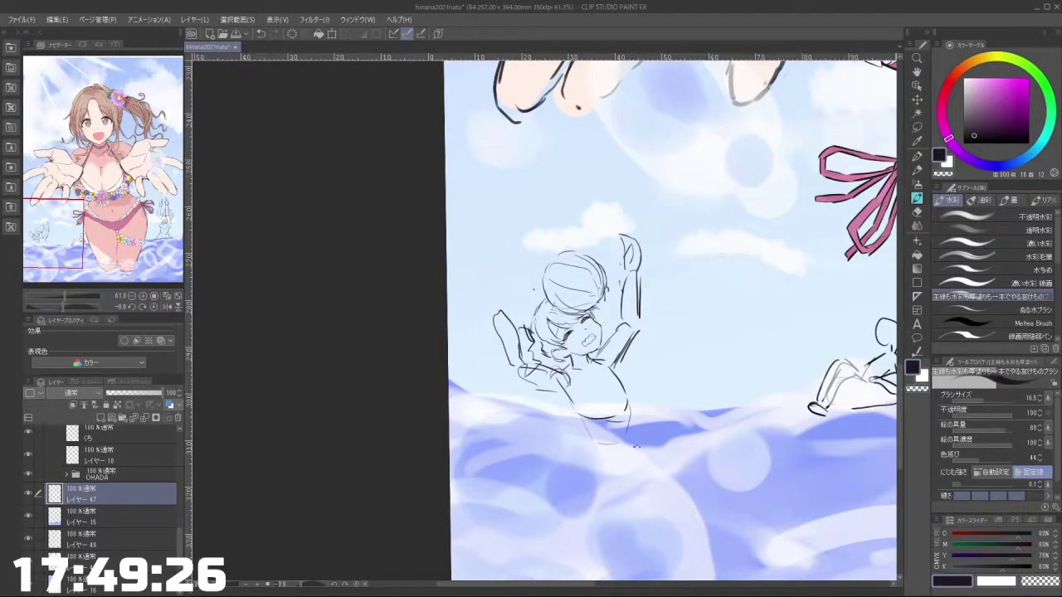
pyautogui.moveTo(636, 446)
pyautogui.mouseDown()
pyautogui.moveTo(644, 199)
pyautogui.moveTo(585, 168)
pyautogui.mouseUp()
pyautogui.press('c')
pyautogui.moveTo(595, 313)
pyautogui.mouseDown()
pyautogui.moveTo(595, 330)
pyautogui.moveTo(577, 342)
pyautogui.mouseUp()
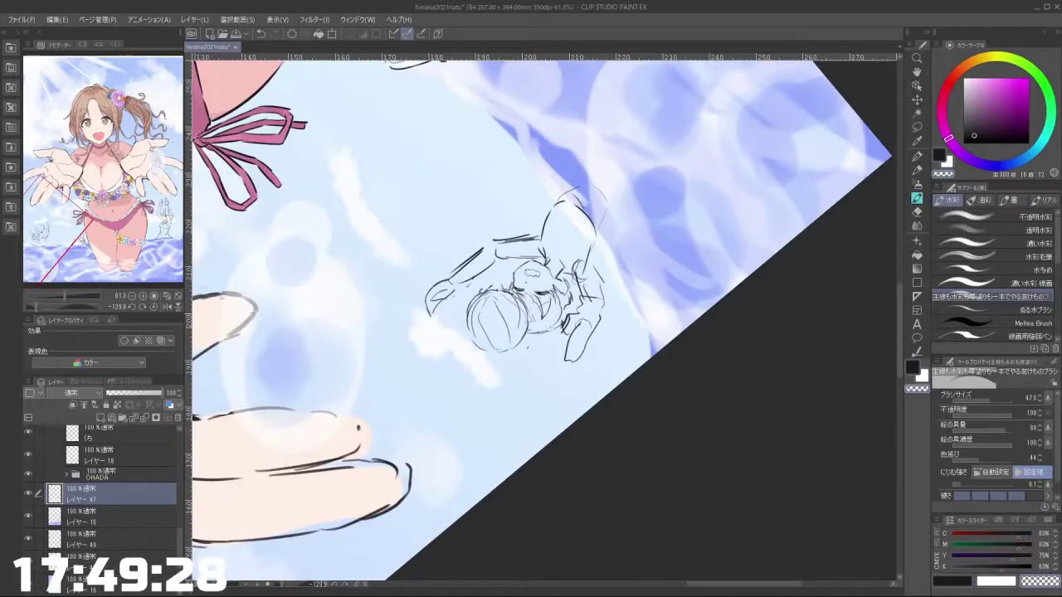
pyautogui.press('c')
pyautogui.moveTo(586, 264); pyautogui.dragTo(601, 309)
pyautogui.hotkey('ctrl', 'z')
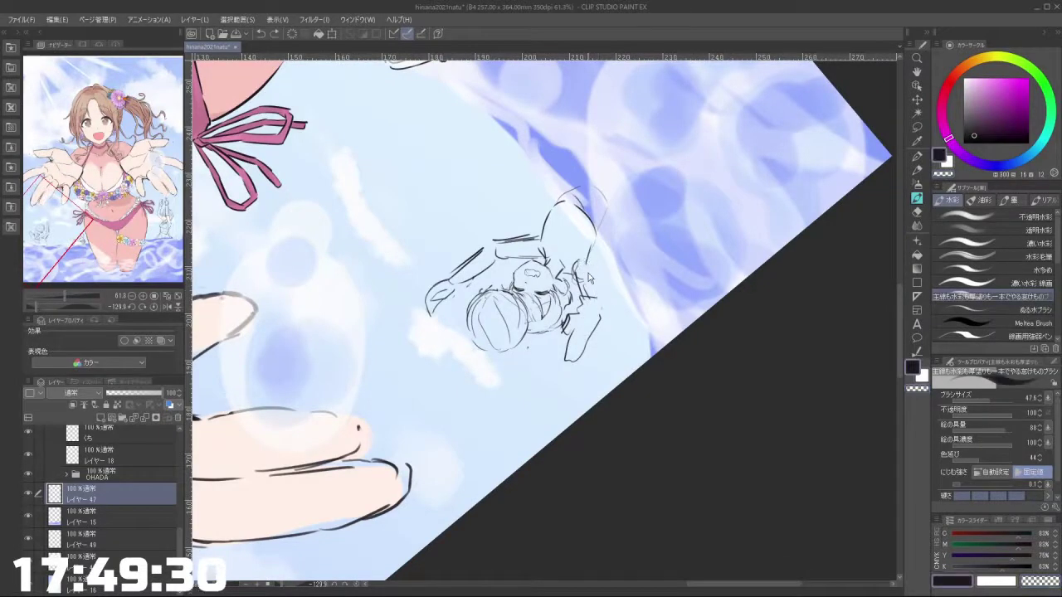
pyautogui.moveTo(572, 274); pyautogui.dragTo(582, 312)
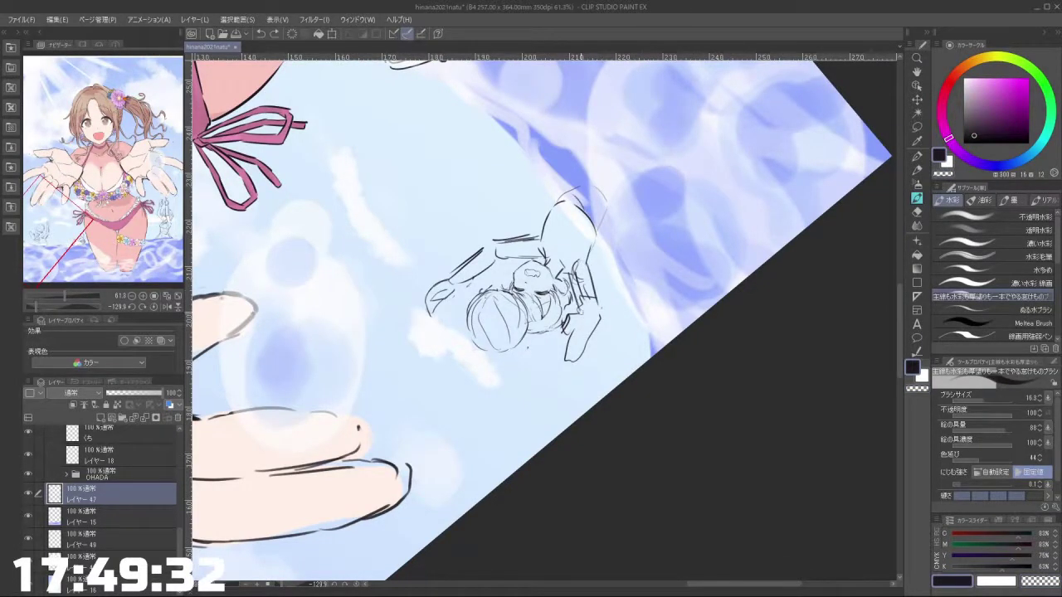
# Step: Redraw the forearm rising from the bent elbow and sketch an open hand with fingers at its end
pyautogui.moveTo(673, 271); pyautogui.dragTo(685, 307)
pyautogui.hotkey('ctrl', 'z')
pyautogui.moveTo(575, 275)
pyautogui.mouseDown()
pyautogui.moveTo(584, 310)
pyautogui.moveTo(579, 286)
pyautogui.moveTo(596, 312)
pyautogui.moveTo(566, 354)
pyautogui.moveTo(611, 282)
pyautogui.moveTo(525, 246)
pyautogui.moveTo(483, 273)
pyautogui.mouseUp()
pyautogui.press('c')
pyautogui.press('c')
pyautogui.moveTo(662, 338)
pyautogui.mouseDown()
pyautogui.moveTo(632, 239)
pyautogui.moveTo(554, 207)
pyautogui.moveTo(457, 250)
pyautogui.mouseUp()
pyautogui.moveTo(559, 365)
pyautogui.mouseDown()
pyautogui.moveTo(574, 360)
pyautogui.moveTo(568, 375)
pyautogui.mouseUp()
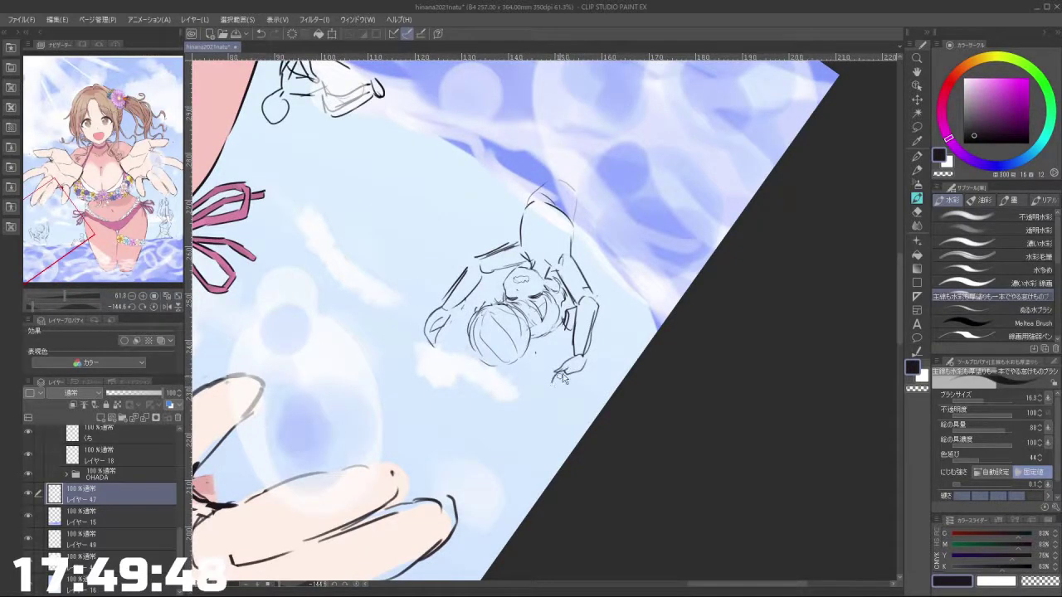
# Step: Draw the sides of the hips below the small character's waist at the waterline, redoing strokes as needed
pyautogui.moveTo(628, 440); pyautogui.dragTo(651, 321)
pyautogui.keyDown('ctrl'); pyautogui.keyDown('shift'); pyautogui.click(635, 397); pyautogui.keyUp('shift'); pyautogui.keyUp('ctrl')
pyautogui.keyDown('ctrl'); pyautogui.keyDown('shift'); pyautogui.click(622, 401); pyautogui.keyUp('shift'); pyautogui.keyUp('ctrl')
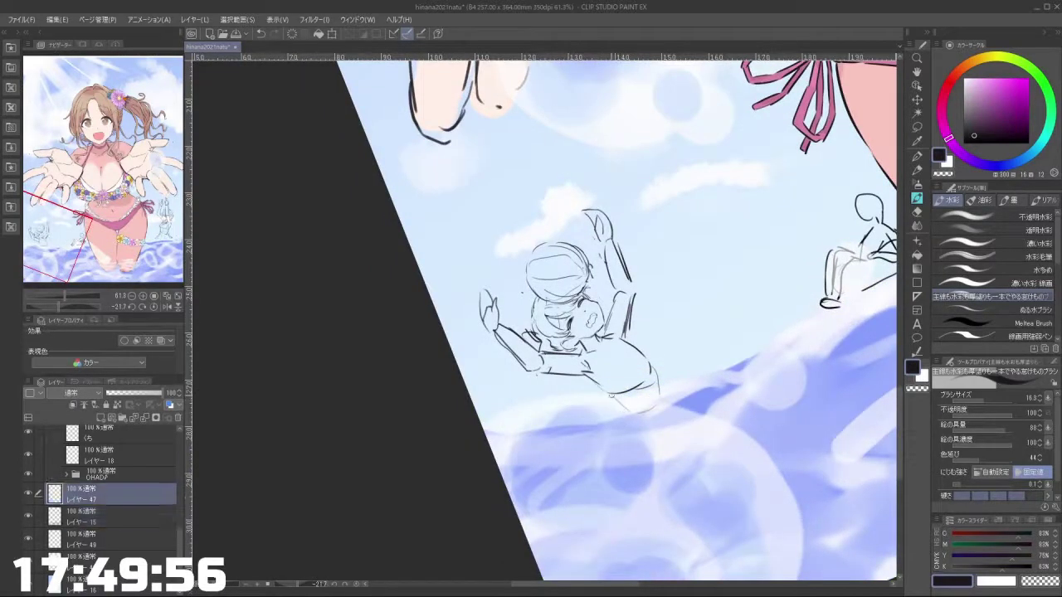
pyautogui.hotkey('ctrl', 'z')
pyautogui.moveTo(614, 396); pyautogui.dragTo(613, 421)
pyautogui.hotkey('ctrl', 'z')
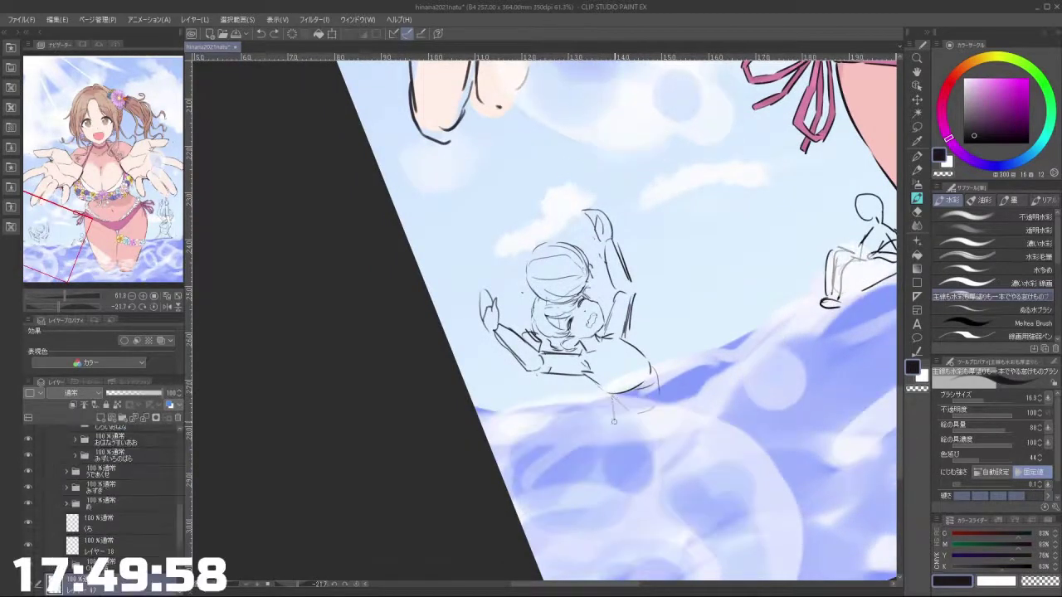
pyautogui.moveTo(652, 371); pyautogui.dragTo(660, 398)
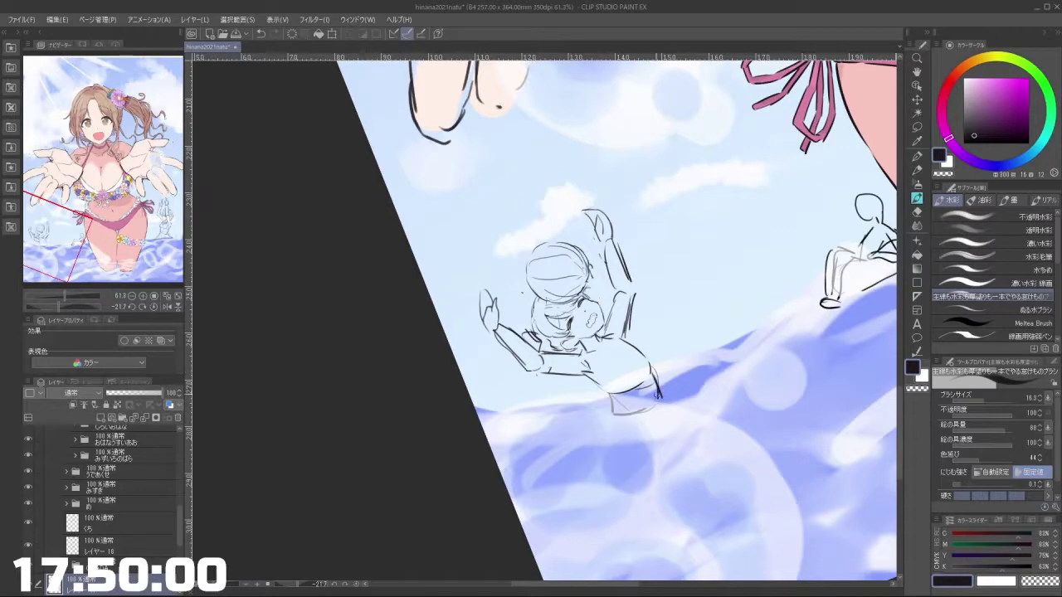
pyautogui.hotkey('ctrl', '-')
pyautogui.hotkey('ctrl', '-')
pyautogui.hotkey('ctrl', '-')
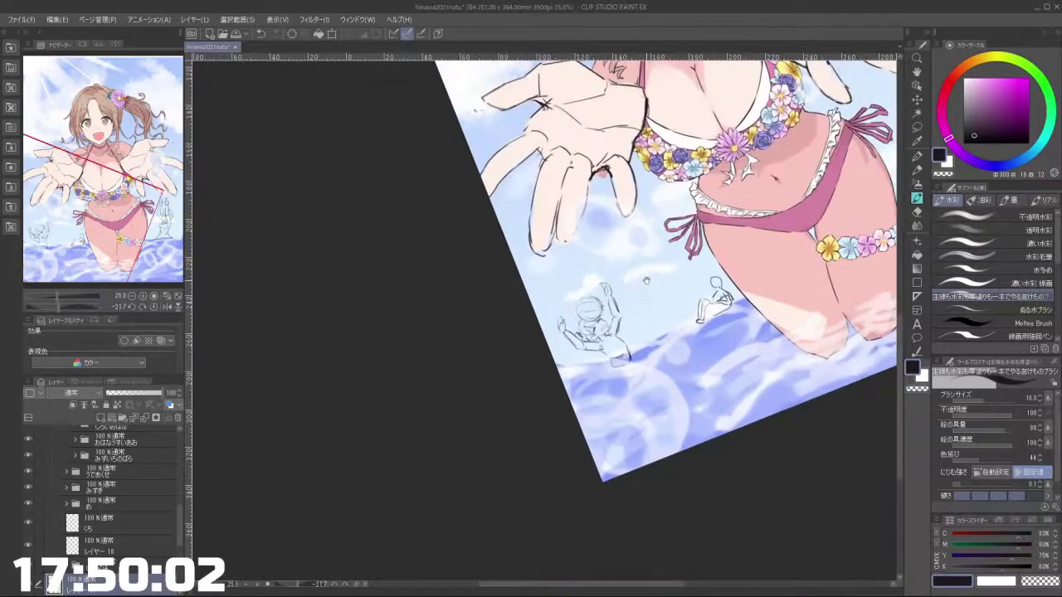
pyautogui.scroll(4, 683, 316)
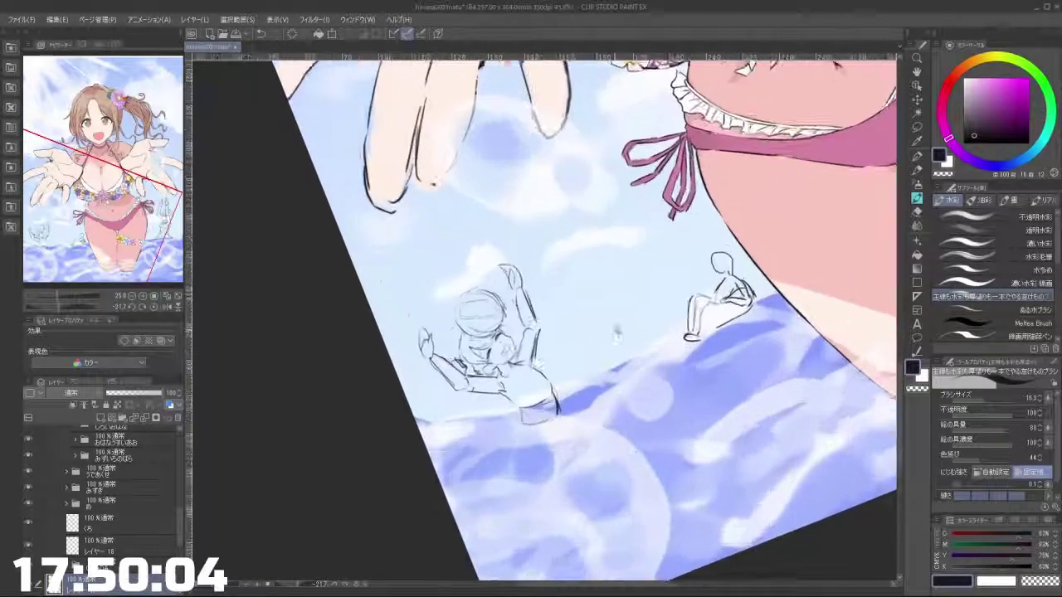
pyautogui.moveTo(573, 454); pyautogui.dragTo(513, 454)
pyautogui.moveTo(501, 354); pyautogui.dragTo(508, 356)
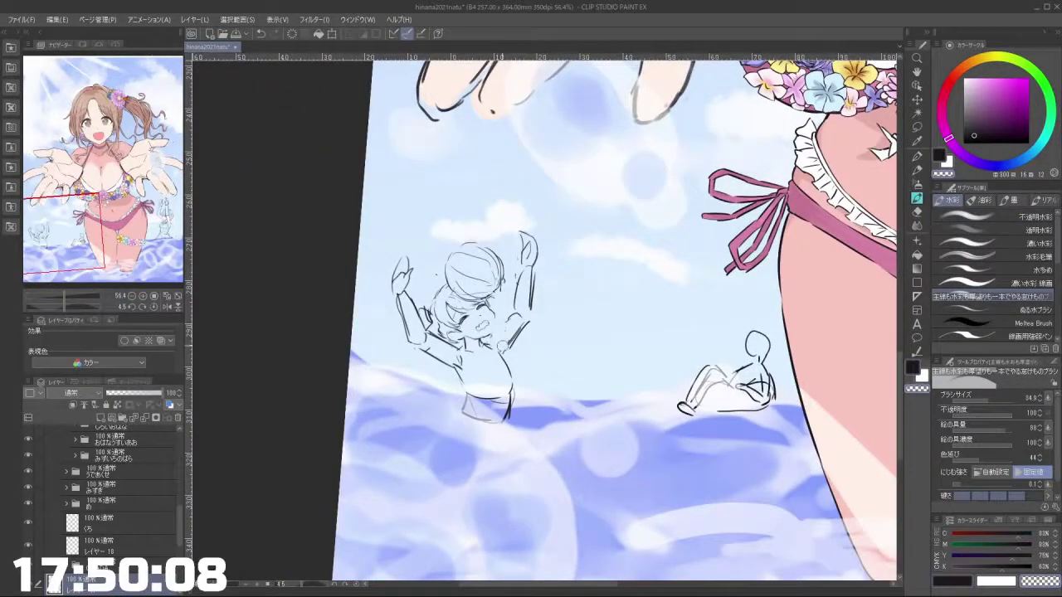
pyautogui.moveTo(519, 271)
pyautogui.mouseDown()
pyautogui.moveTo(530, 309)
pyautogui.moveTo(501, 348)
pyautogui.mouseUp()
pyautogui.press('c')
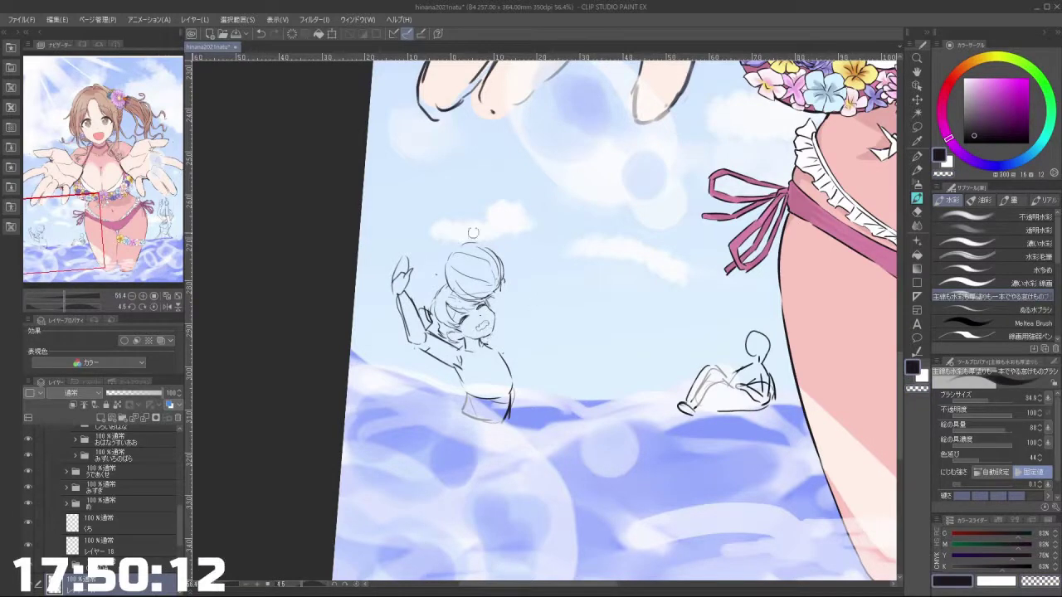
pyautogui.moveTo(477, 241); pyautogui.dragTo(489, 243)
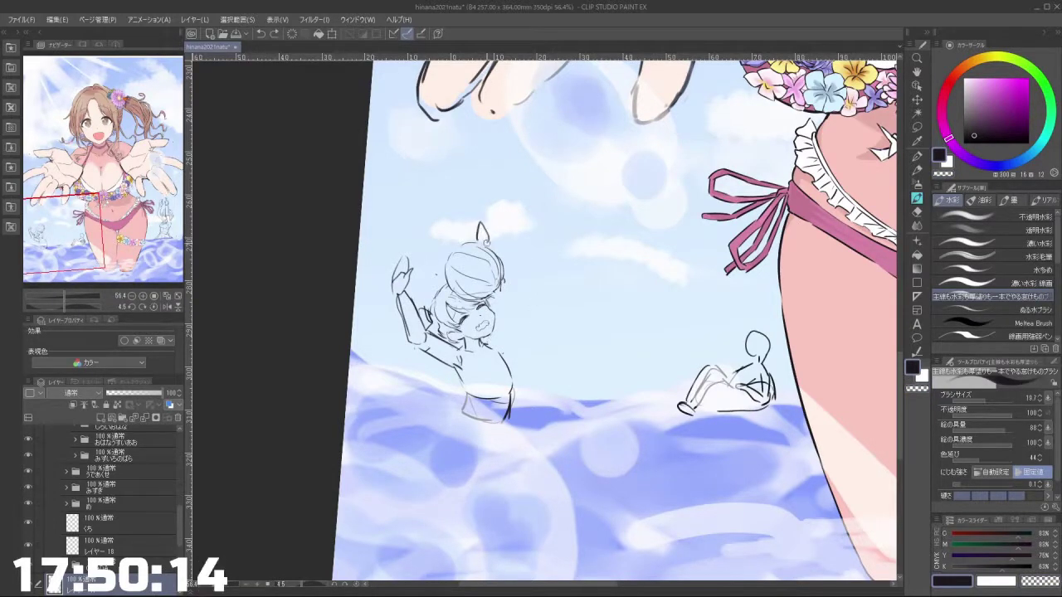
pyautogui.moveTo(494, 297); pyautogui.dragTo(497, 313)
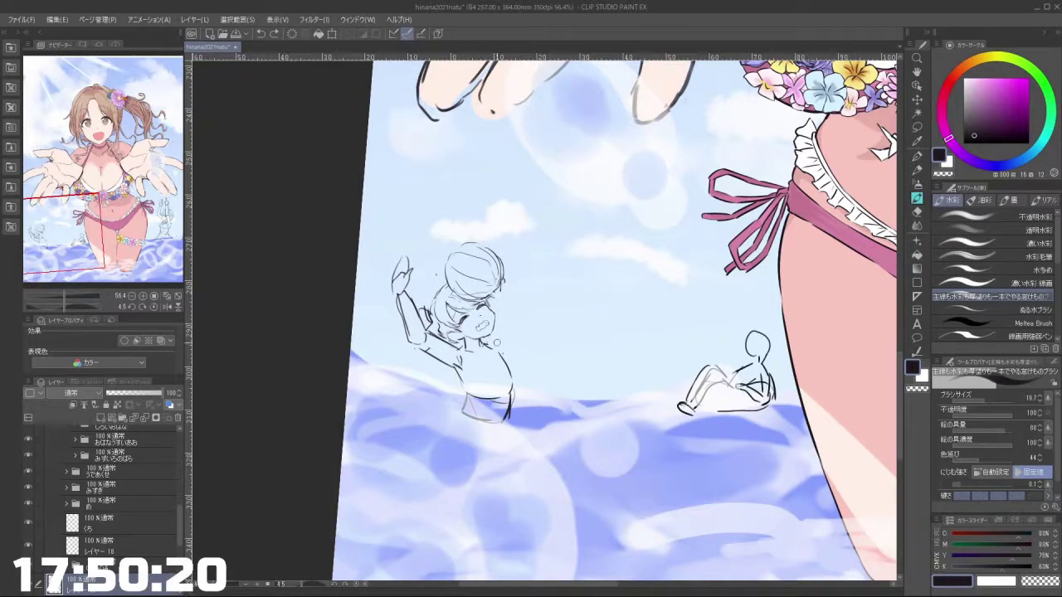
pyautogui.moveTo(500, 304)
pyautogui.mouseDown()
pyautogui.moveTo(499, 352)
pyautogui.moveTo(528, 339)
pyautogui.moveTo(531, 314)
pyautogui.mouseUp()
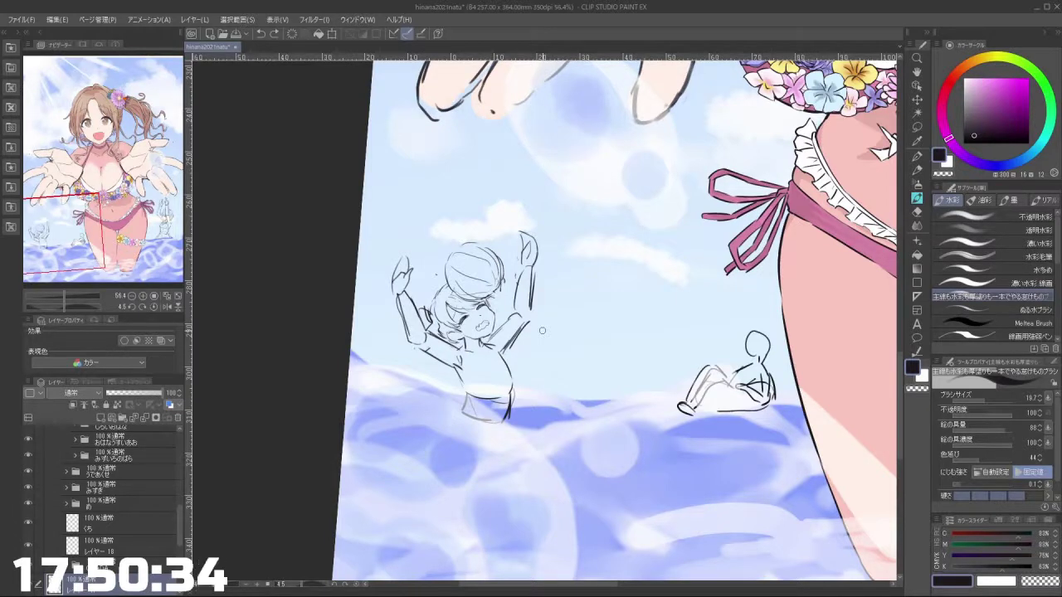
# Step: Lasso the whole small character, enlarge it to 113%, and clear the selection
pyautogui.click(917, 127)
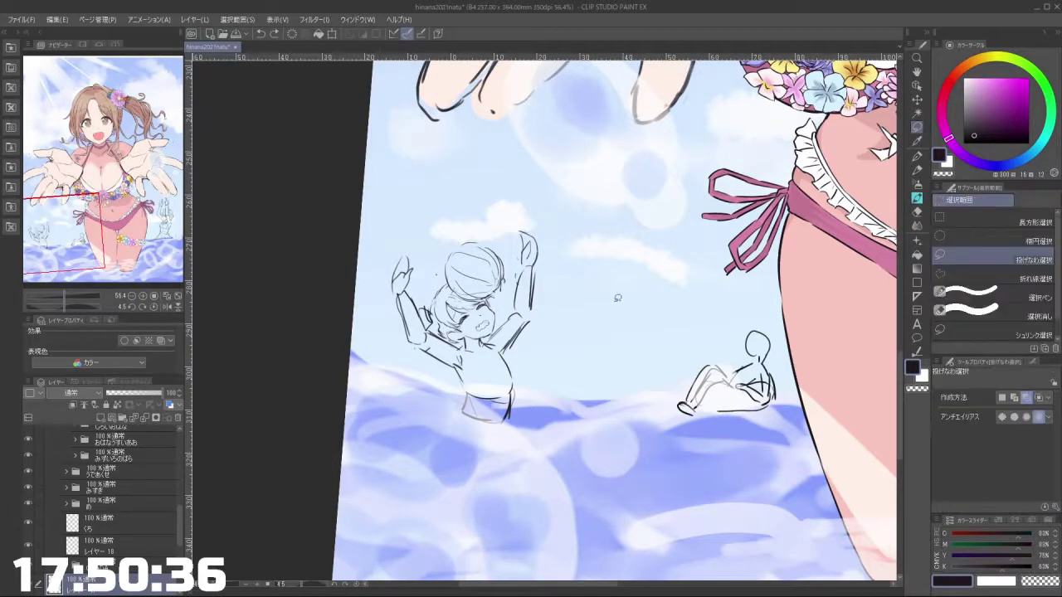
pyautogui.moveTo(464, 471)
pyautogui.mouseDown()
pyautogui.moveTo(554, 228)
pyautogui.moveTo(561, 384)
pyautogui.moveTo(582, 407)
pyautogui.moveTo(561, 412)
pyautogui.moveTo(584, 435)
pyautogui.mouseUp()
pyautogui.scroll(-5, 606, 343)
pyautogui.scroll(2, 604, 295)
pyautogui.scroll(1, 572, 300)
pyautogui.click(518, 441)
pyautogui.moveTo(567, 390)
pyautogui.mouseDown()
pyautogui.moveTo(567, 419)
pyautogui.moveTo(591, 410)
pyautogui.moveTo(550, 406)
pyautogui.mouseUp()
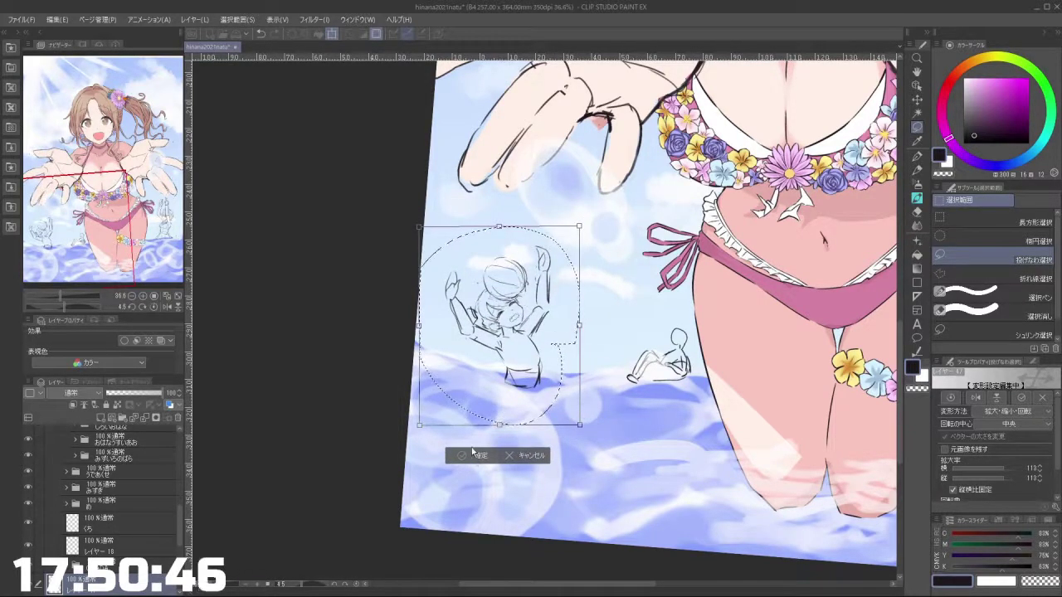
pyautogui.click(472, 453)
pyautogui.click(398, 448)
# Step: Lasso the ball and move it down so it overlaps the front of the character's head
pyautogui.scroll(-3, 424, 302)
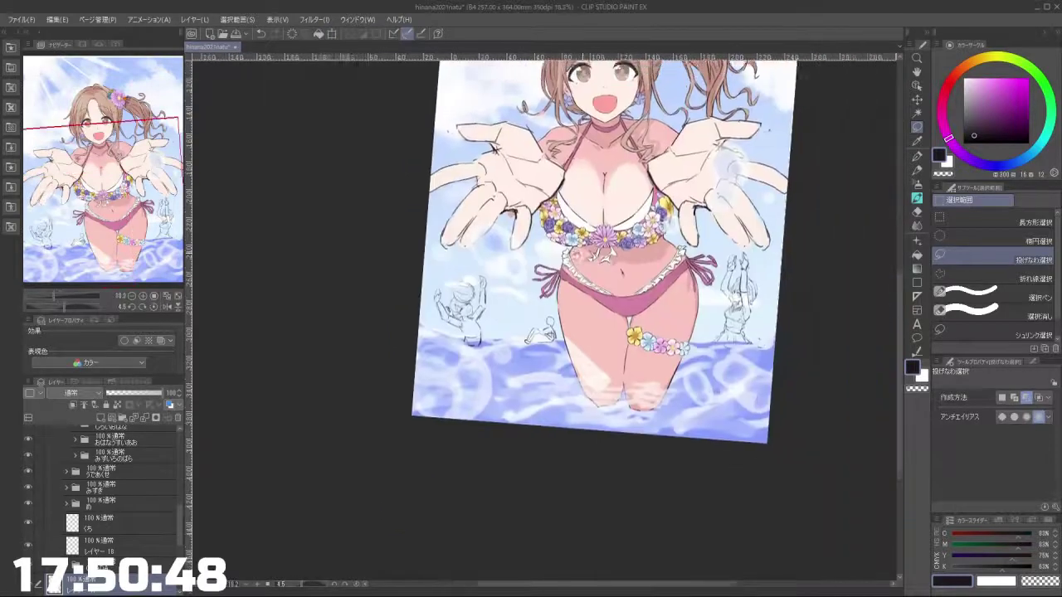
pyautogui.moveTo(653, 458); pyautogui.dragTo(687, 400)
pyautogui.moveTo(683, 304); pyautogui.dragTo(680, 331)
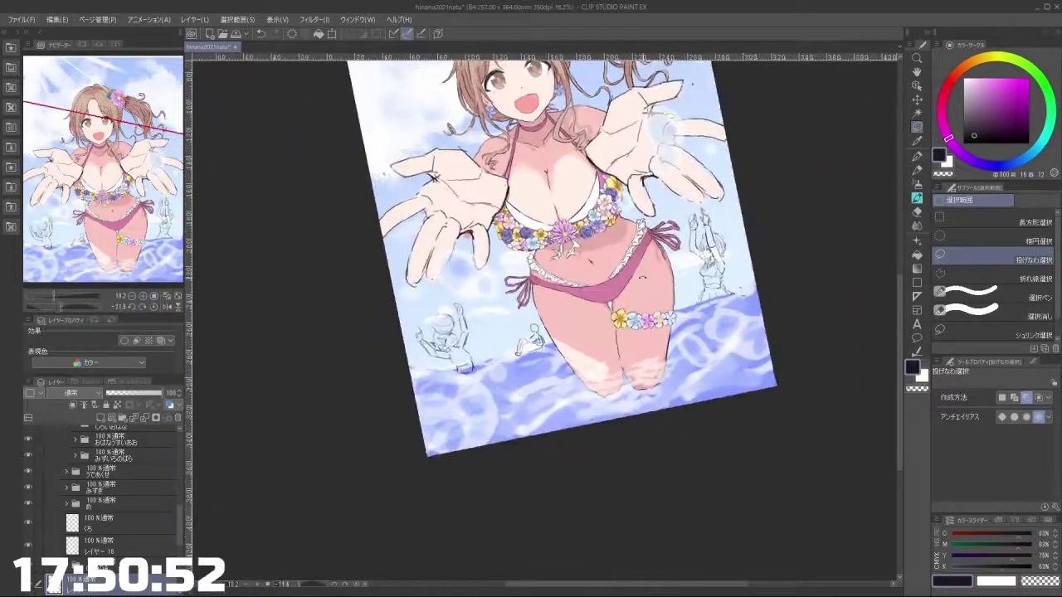
pyautogui.moveTo(455, 342)
pyautogui.mouseDown()
pyautogui.moveTo(539, 368)
pyautogui.moveTo(525, 390)
pyautogui.mouseUp()
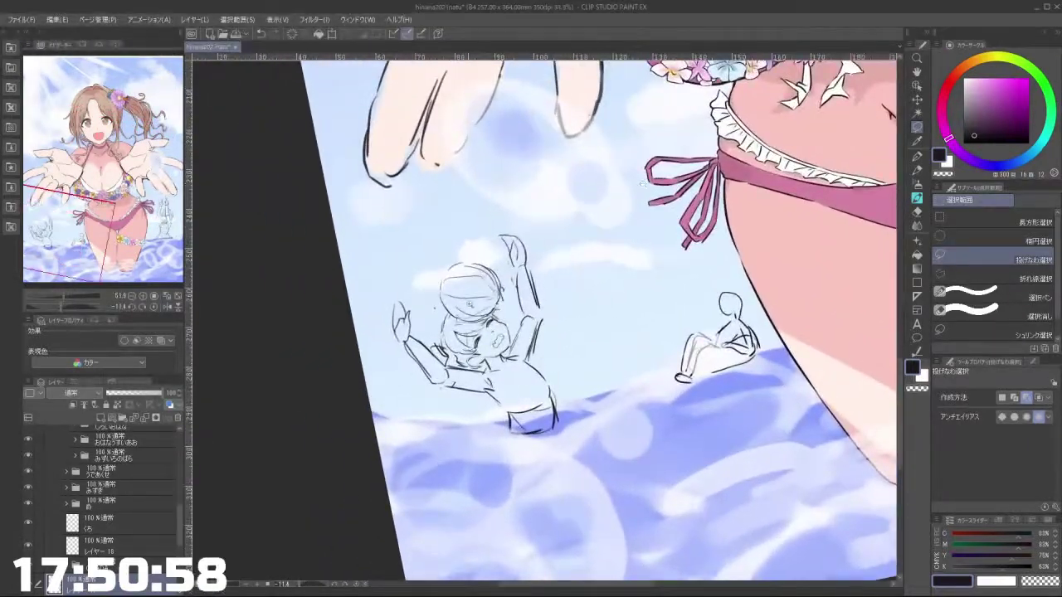
pyautogui.moveTo(498, 294); pyautogui.dragTo(512, 288)
pyautogui.moveTo(413, 307); pyautogui.dragTo(421, 242)
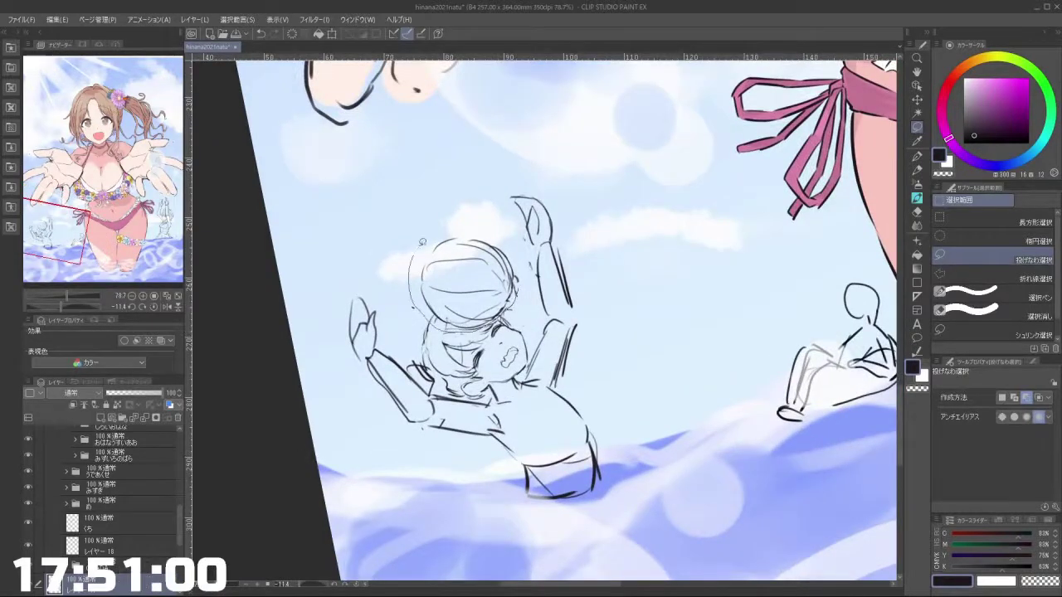
pyautogui.moveTo(515, 246); pyautogui.dragTo(448, 328)
pyautogui.hotkey('ctrl', 't')
pyautogui.moveTo(496, 303)
pyautogui.mouseDown()
pyautogui.moveTo(515, 334)
pyautogui.moveTo(509, 328)
pyautogui.mouseUp()
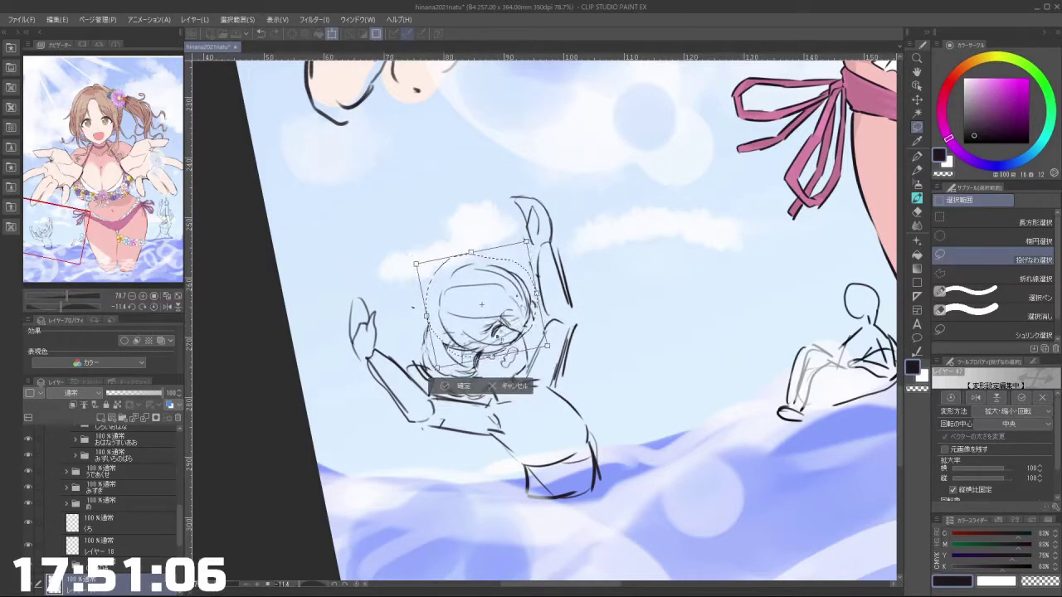
pyautogui.click(455, 386)
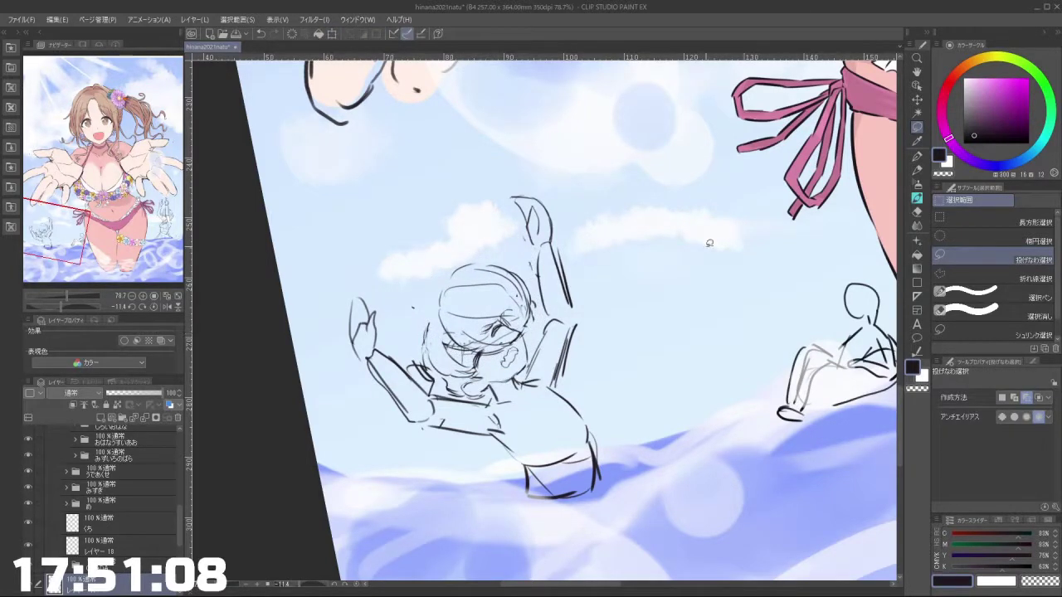
# Step: Erase the head lines showing inside the ball and redraw the ball's edge over the face
pyautogui.click(918, 199)
pyautogui.moveTo(736, 341)
pyautogui.mouseDown()
pyautogui.moveTo(722, 394)
pyautogui.moveTo(612, 500)
pyautogui.mouseUp()
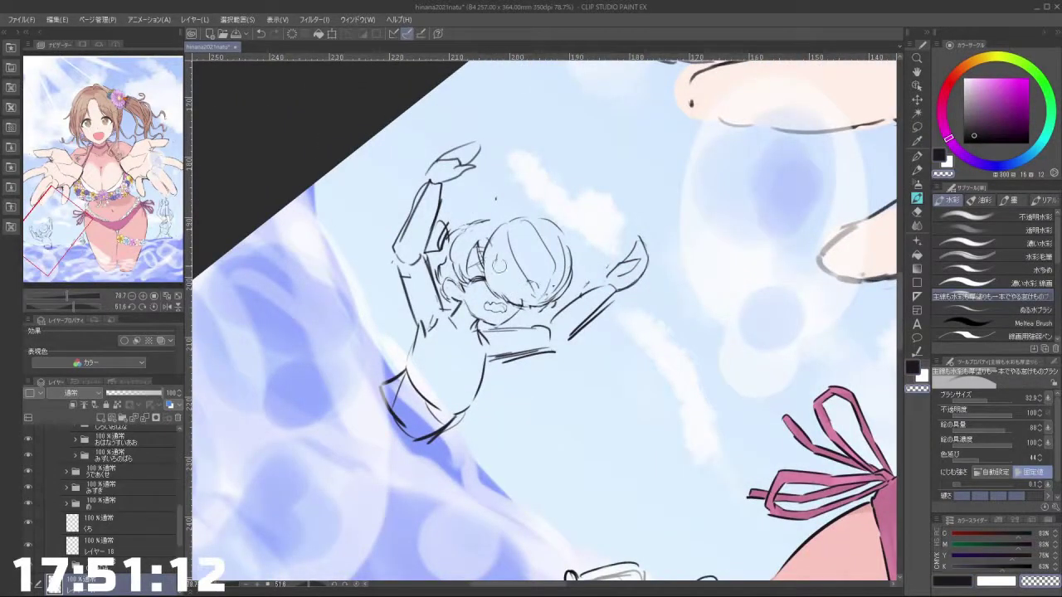
pyautogui.press('c')
pyautogui.moveTo(487, 244); pyautogui.dragTo(505, 300)
pyautogui.hotkey('ctrl', 'z')
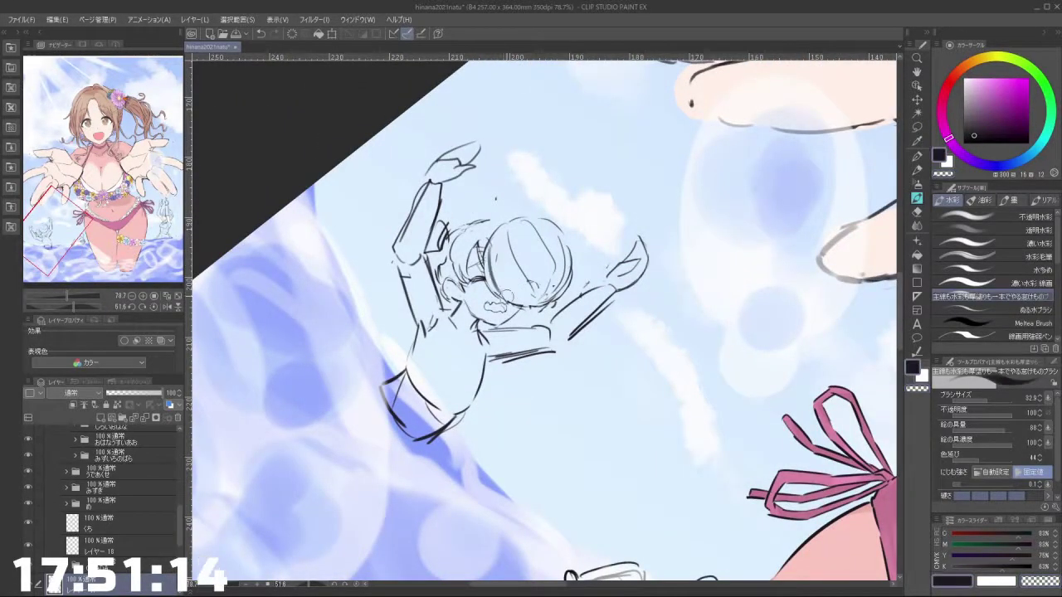
pyautogui.hotkey('ctrl', 'z')
pyautogui.moveTo(486, 248)
pyautogui.mouseDown()
pyautogui.moveTo(506, 300)
pyautogui.moveTo(529, 304)
pyautogui.mouseUp()
# Step: Rework the small character's bent arm nearer the canvas edge and the adjoining torso side, cleaning up the strokes at the shoulder
pyautogui.moveTo(522, 422)
pyautogui.mouseDown()
pyautogui.moveTo(616, 245)
pyautogui.moveTo(476, 241)
pyautogui.mouseUp()
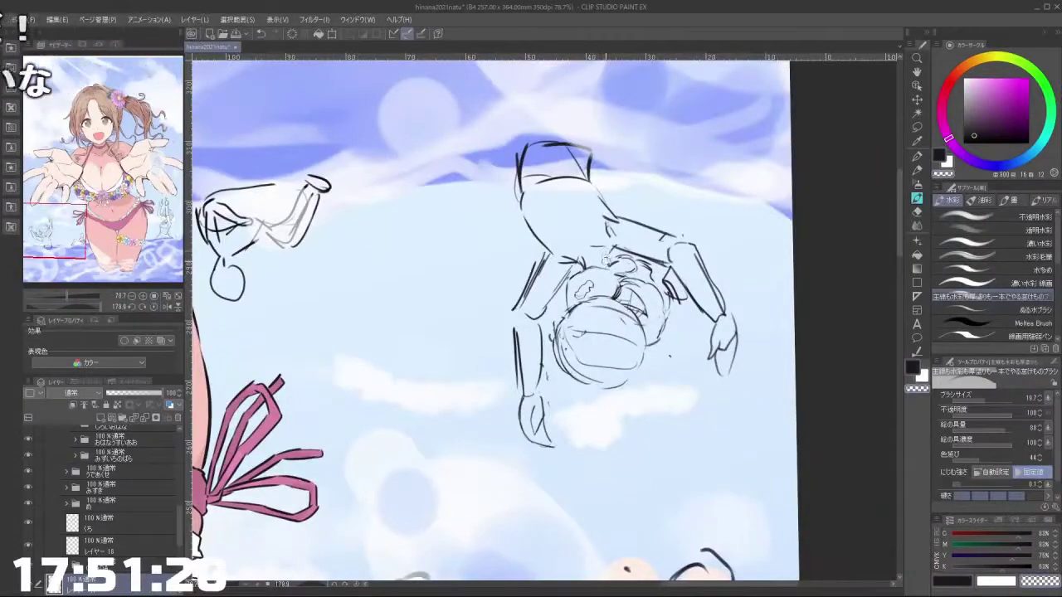
pyautogui.press('[')
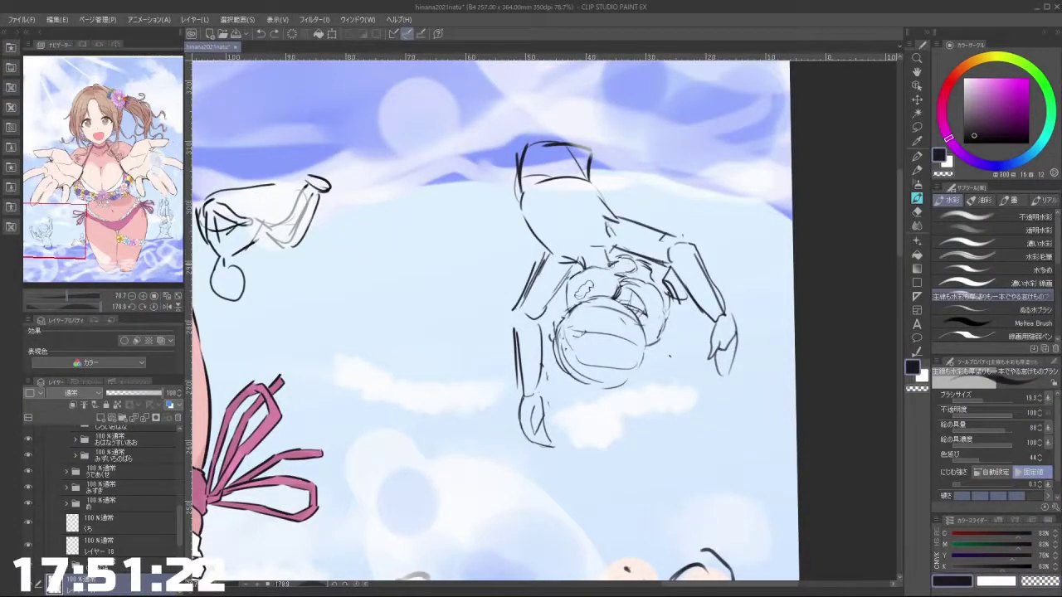
pyautogui.moveTo(572, 414)
pyautogui.mouseDown()
pyautogui.moveTo(645, 291)
pyautogui.moveTo(574, 222)
pyautogui.mouseUp()
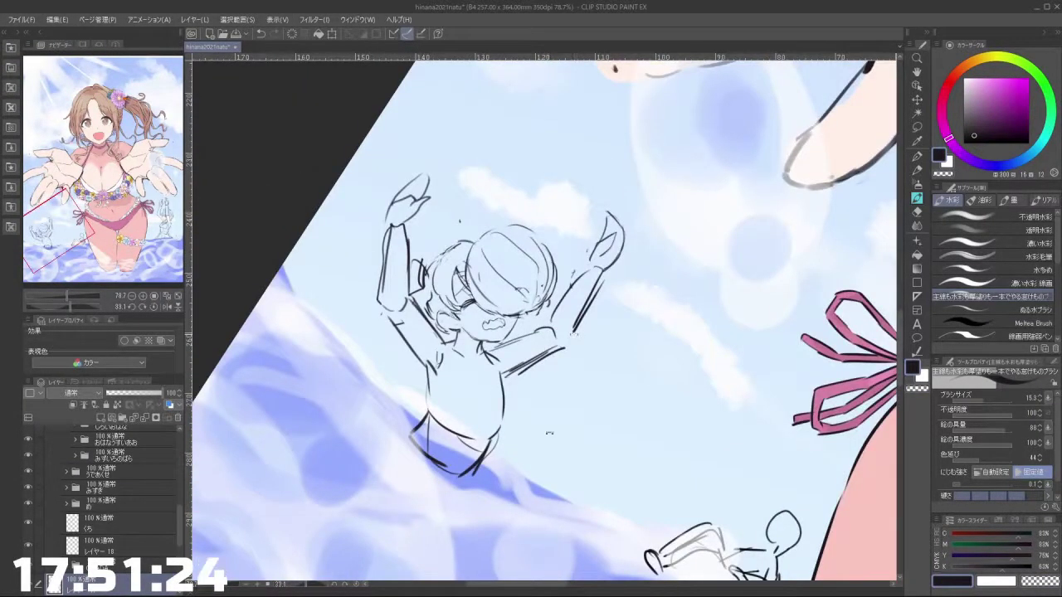
pyautogui.moveTo(550, 431); pyautogui.dragTo(604, 370)
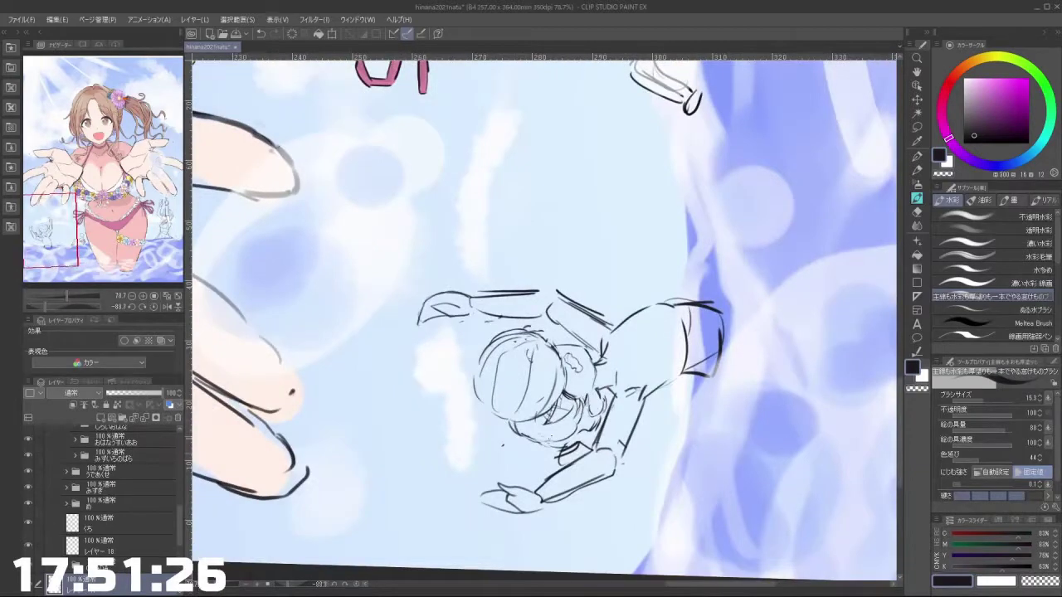
pyautogui.moveTo(562, 462)
pyautogui.mouseDown()
pyautogui.moveTo(574, 459)
pyautogui.moveTo(679, 276)
pyautogui.moveTo(453, 212)
pyautogui.moveTo(404, 298)
pyautogui.moveTo(402, 404)
pyautogui.moveTo(370, 385)
pyautogui.moveTo(399, 406)
pyautogui.mouseUp()
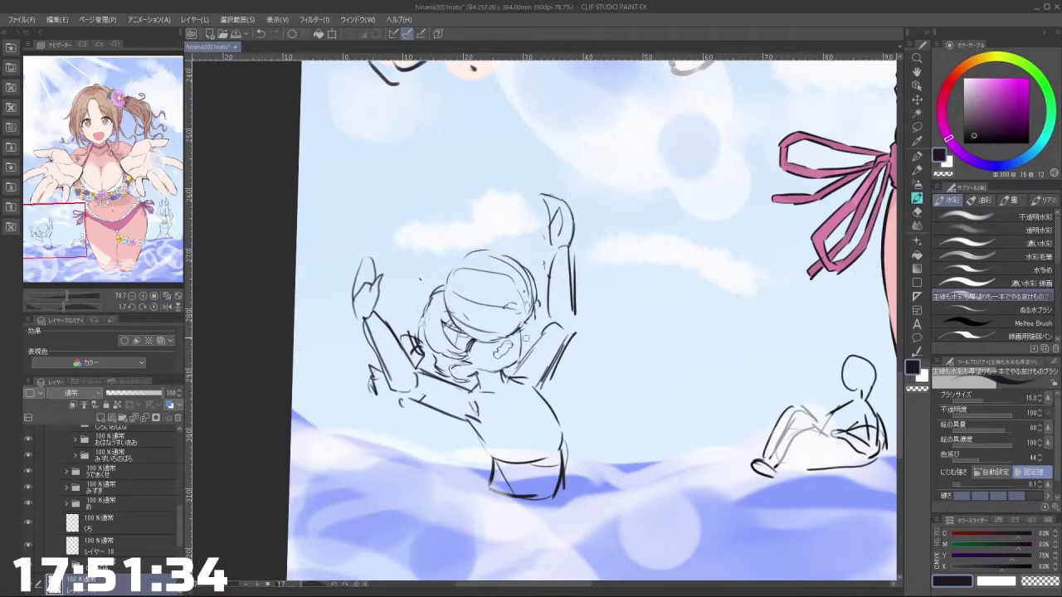
pyautogui.moveTo(534, 390); pyautogui.dragTo(608, 349)
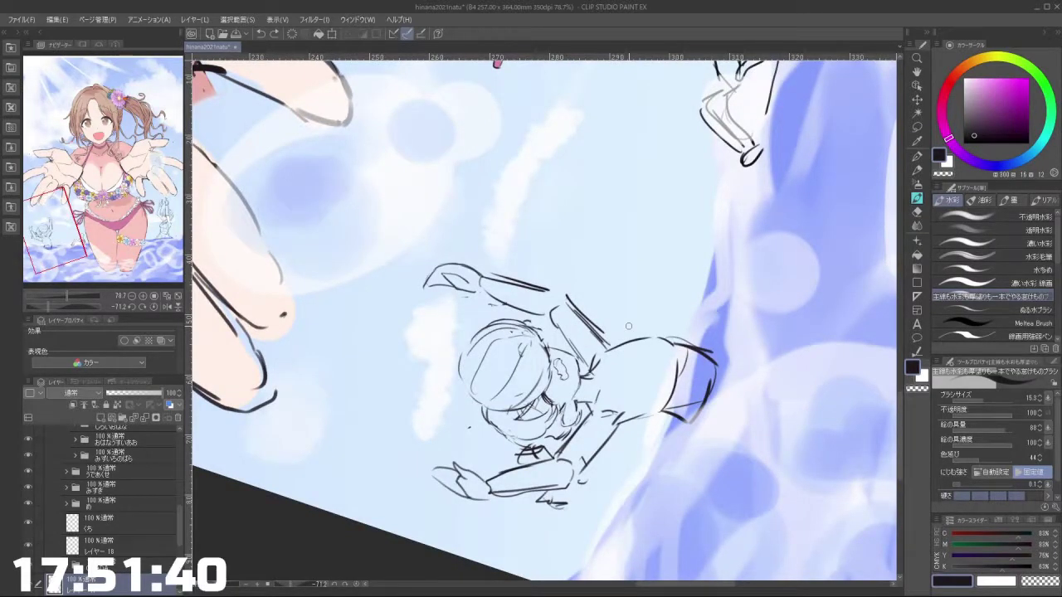
pyautogui.moveTo(628, 326)
pyautogui.mouseDown()
pyautogui.moveTo(668, 386)
pyautogui.moveTo(610, 446)
pyautogui.mouseUp()
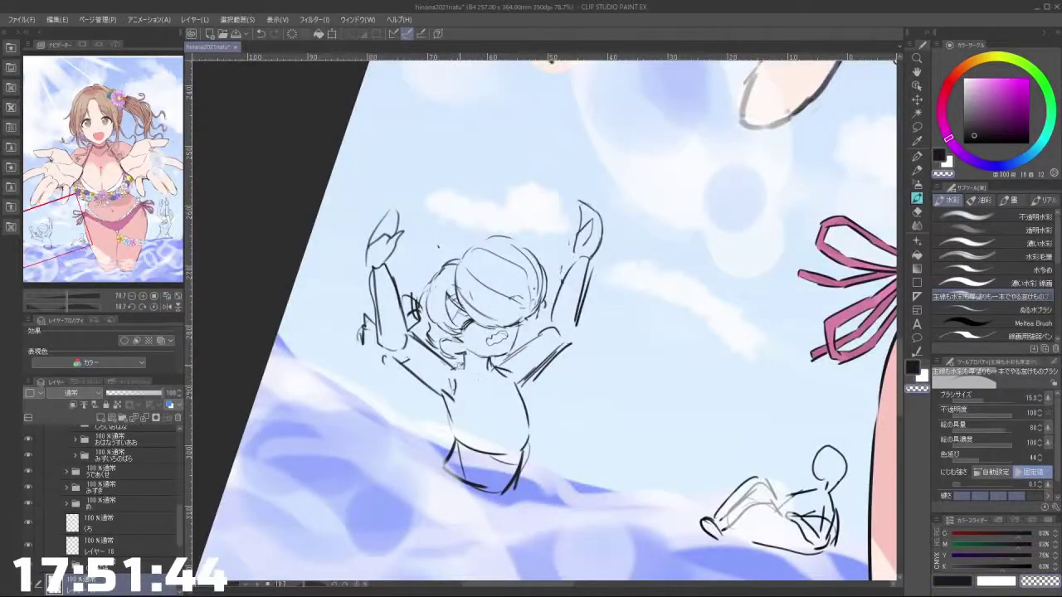
pyautogui.press('c')
pyautogui.moveTo(464, 357); pyautogui.dragTo(453, 367)
# Step: Lasso the small character's raised arm nearer the canvas edge, move it closer to the head, and clear the selection
pyautogui.moveTo(527, 481)
pyautogui.mouseDown()
pyautogui.moveTo(549, 483)
pyautogui.moveTo(680, 413)
pyautogui.moveTo(707, 304)
pyautogui.moveTo(668, 213)
pyautogui.moveTo(699, 265)
pyautogui.mouseUp()
pyautogui.click(917, 128)
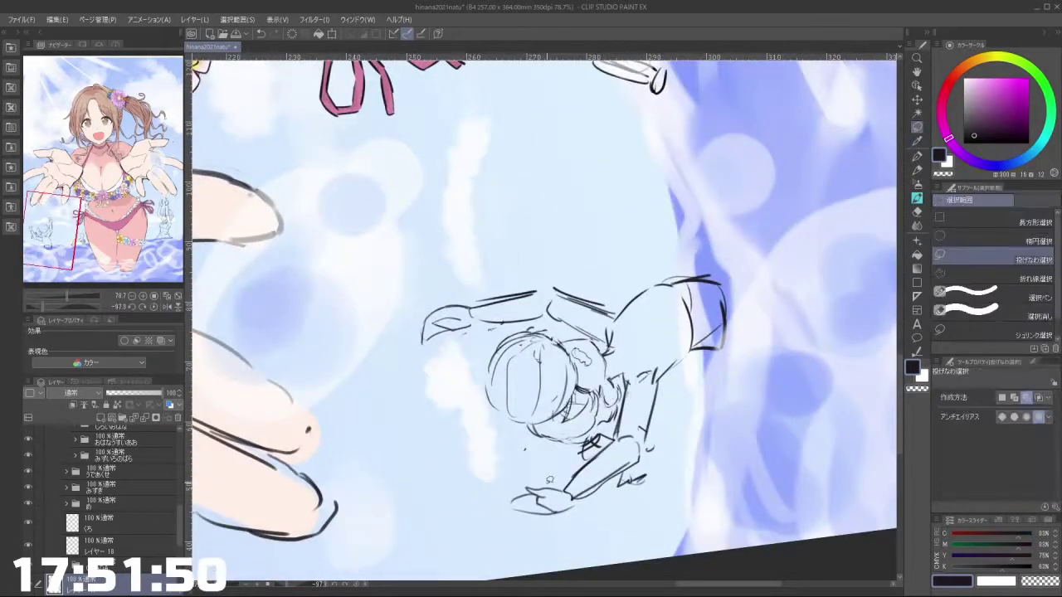
pyautogui.moveTo(545, 514); pyautogui.dragTo(603, 484)
pyautogui.moveTo(655, 432)
pyautogui.mouseDown()
pyautogui.moveTo(661, 367)
pyautogui.moveTo(572, 474)
pyautogui.mouseUp()
pyautogui.click(599, 544)
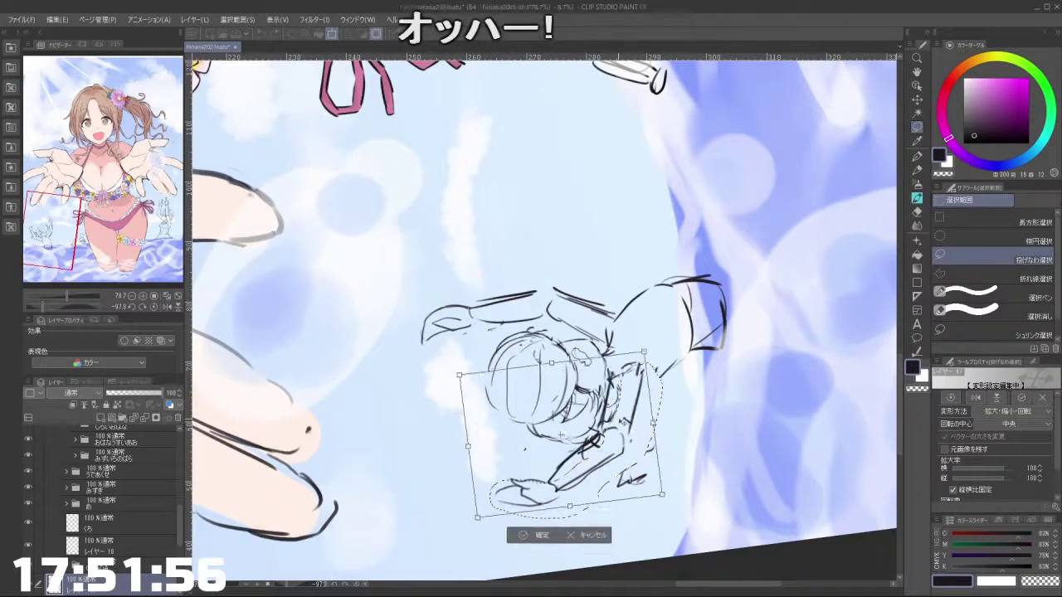
pyautogui.moveTo(598, 363)
pyautogui.mouseDown()
pyautogui.moveTo(554, 379)
pyautogui.moveTo(494, 353)
pyautogui.moveTo(487, 336)
pyautogui.mouseUp()
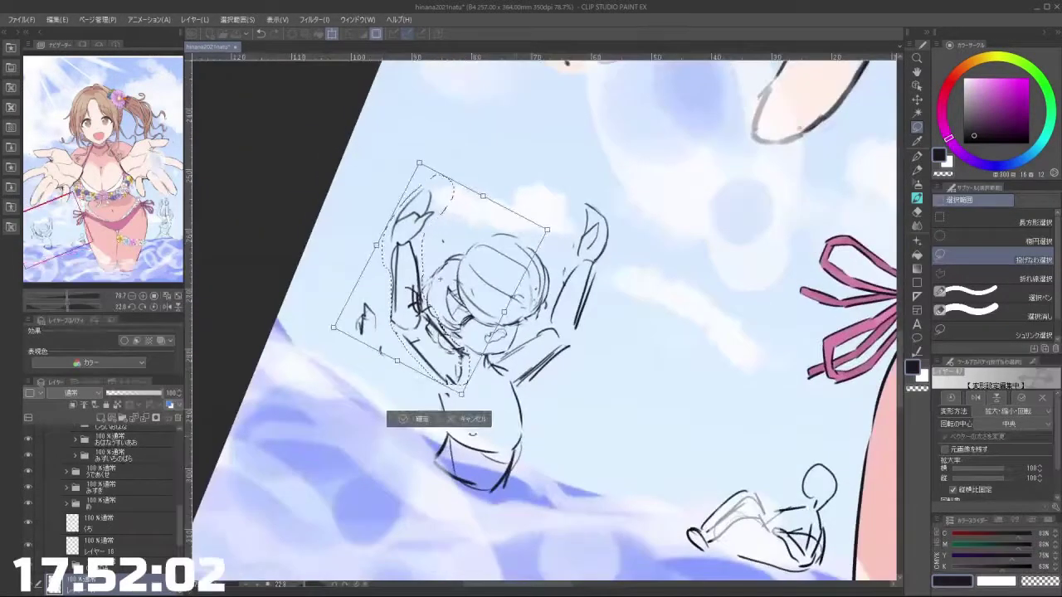
pyautogui.click(418, 418)
pyautogui.click(340, 415)
# Step: Erase the hair tuft and doubled lines that overlap the moved arm, undoing unwanted strokes
pyautogui.press('b')
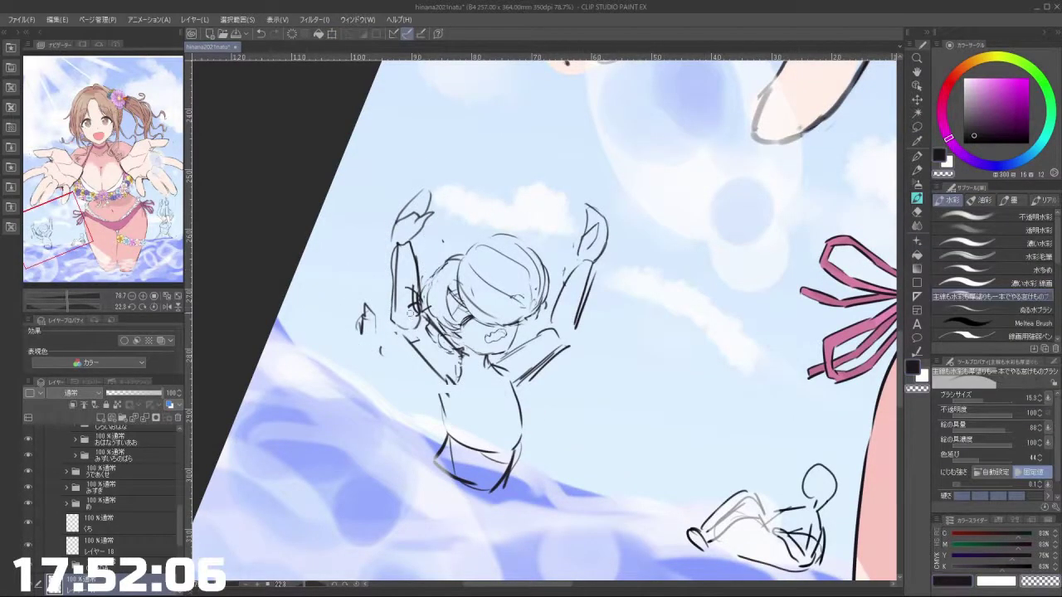
pyautogui.moveTo(426, 326); pyautogui.dragTo(446, 356)
pyautogui.moveTo(415, 249)
pyautogui.mouseDown()
pyautogui.moveTo(421, 316)
pyautogui.moveTo(406, 335)
pyautogui.moveTo(425, 391)
pyautogui.moveTo(625, 432)
pyautogui.mouseUp()
pyautogui.press('c')
pyautogui.hotkey('ctrl', 'z')
pyautogui.hotkey('ctrl', 'z')
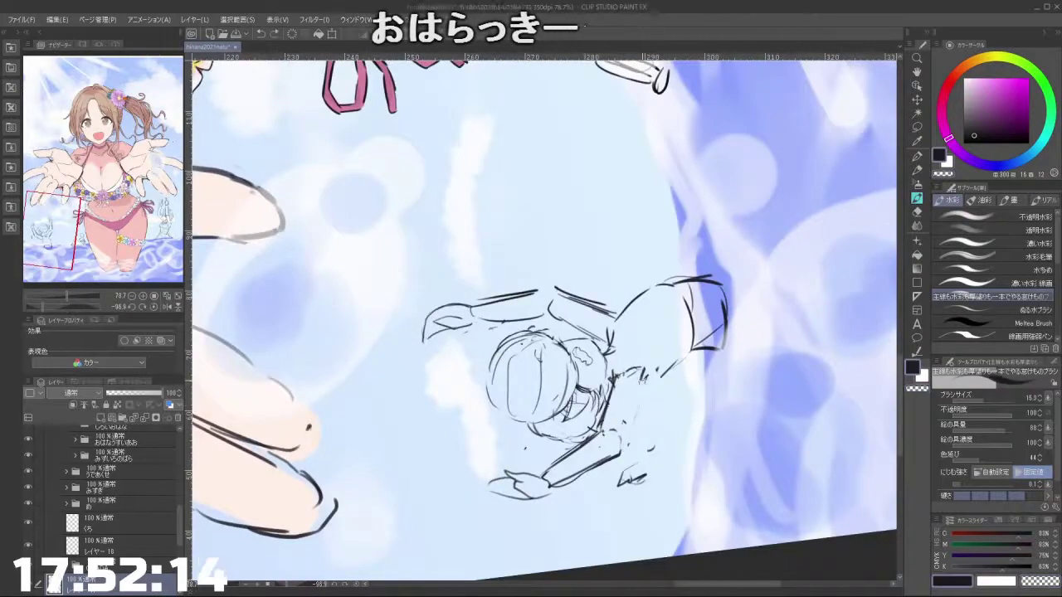
# Step: Redraw the lower edge of the moved upper arm and its underarm with a smaller brush, redoing strokes as needed
pyautogui.moveTo(599, 482)
pyautogui.mouseDown()
pyautogui.moveTo(456, 466)
pyautogui.moveTo(465, 414)
pyautogui.mouseUp()
pyautogui.press('c')
pyautogui.press(']')
pyautogui.press('c')
pyautogui.hotkey('ctrl', 'z')
pyautogui.moveTo(562, 399)
pyautogui.mouseDown()
pyautogui.moveTo(614, 359)
pyautogui.moveTo(569, 395)
pyautogui.moveTo(519, 390)
pyautogui.mouseUp()
pyautogui.press('[')
pyautogui.press('[')
pyautogui.hotkey('ctrl', 'z')
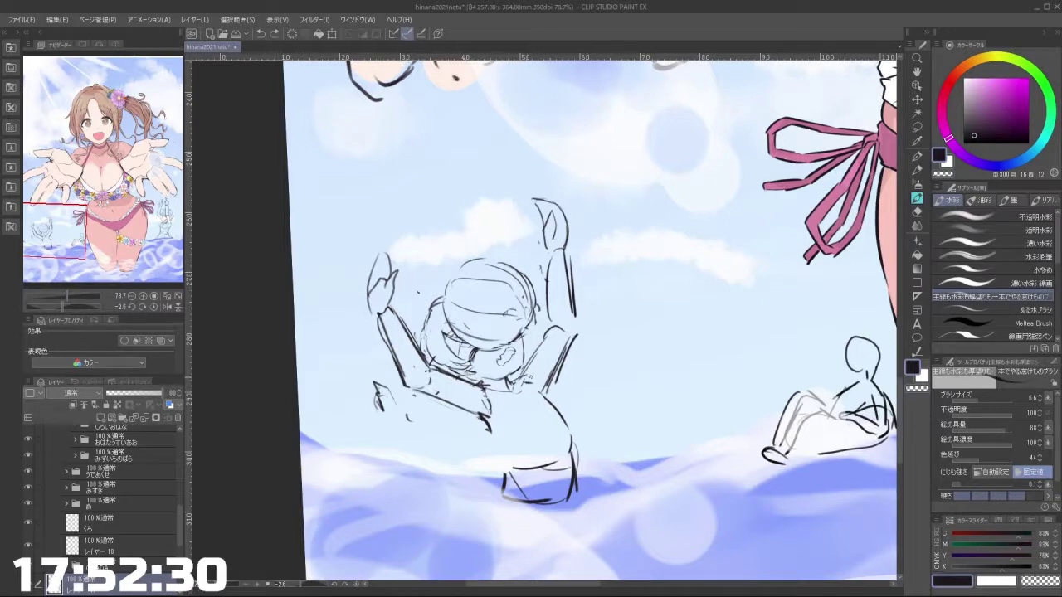
# Step: Erase the torso's side line and redraw both sides of the torso as thin curves from the underarms to the hips
pyautogui.press('c')
pyautogui.moveTo(552, 399); pyautogui.dragTo(572, 443)
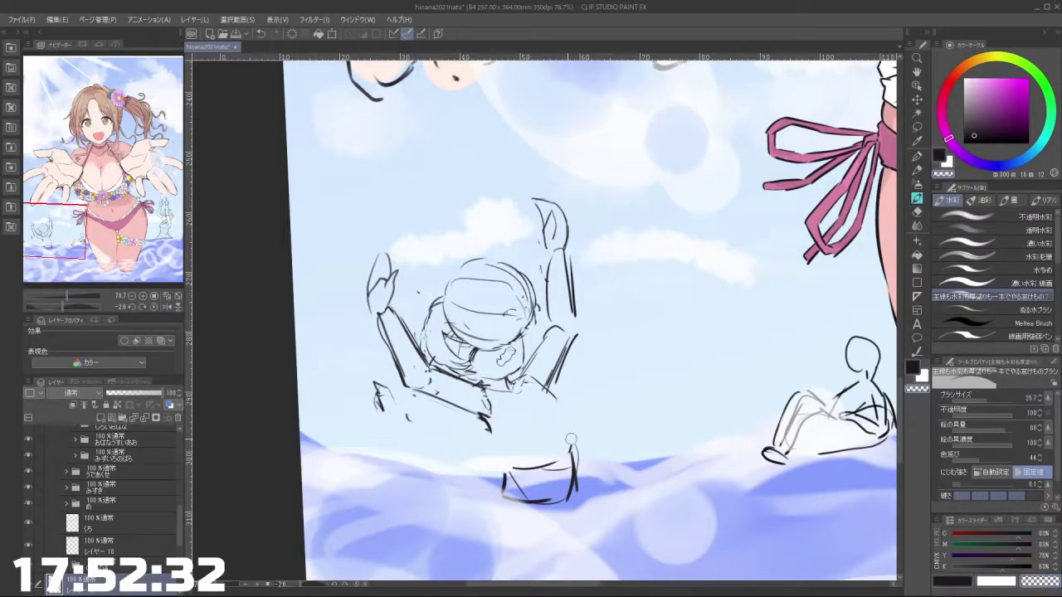
pyautogui.press('[')
pyautogui.press('[')
pyautogui.press('[')
pyautogui.press('c')
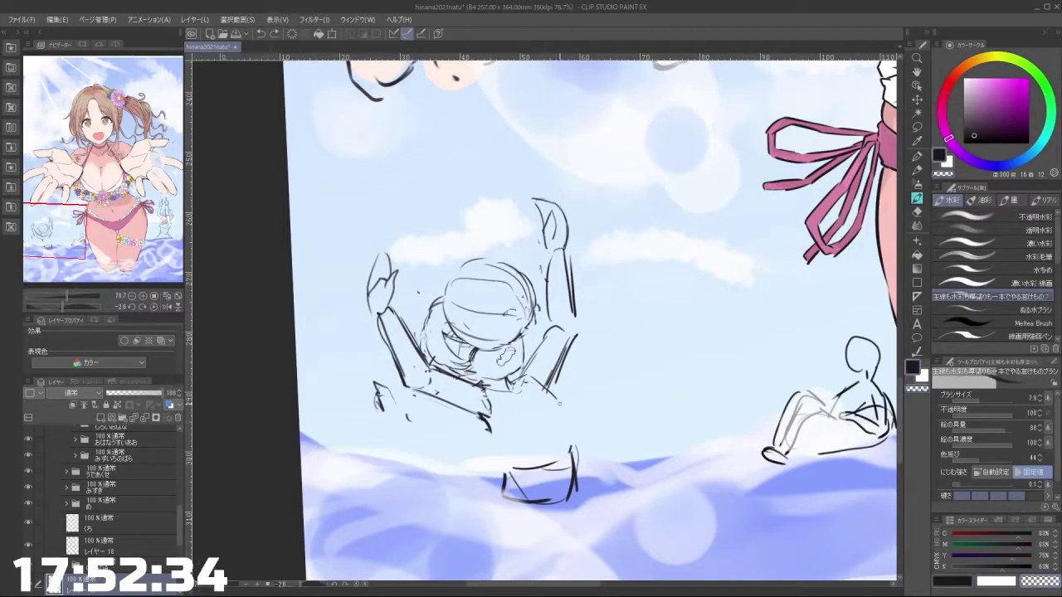
pyautogui.moveTo(557, 399); pyautogui.dragTo(575, 455)
pyautogui.hotkey('ctrl', 'z')
pyautogui.hotkey('ctrl', 'z')
pyautogui.moveTo(554, 397); pyautogui.dragTo(573, 444)
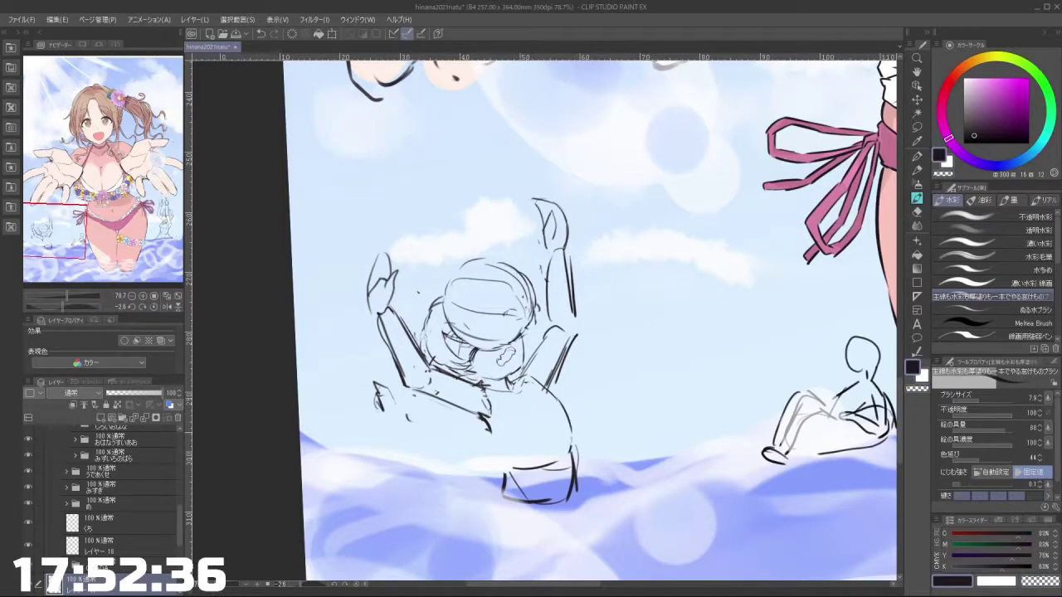
pyautogui.moveTo(476, 416); pyautogui.dragTo(503, 465)
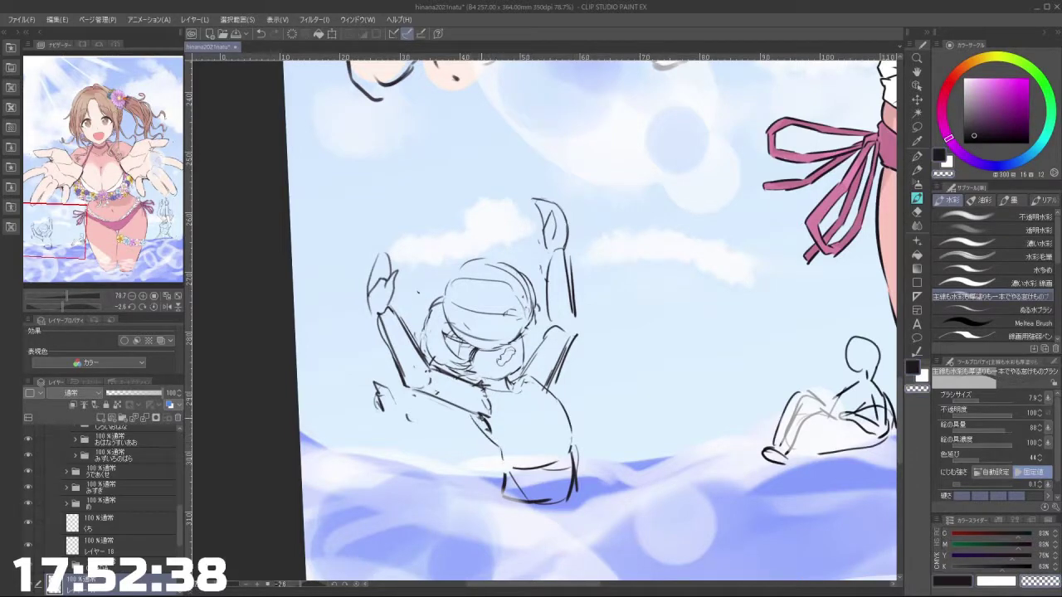
pyautogui.press('c')
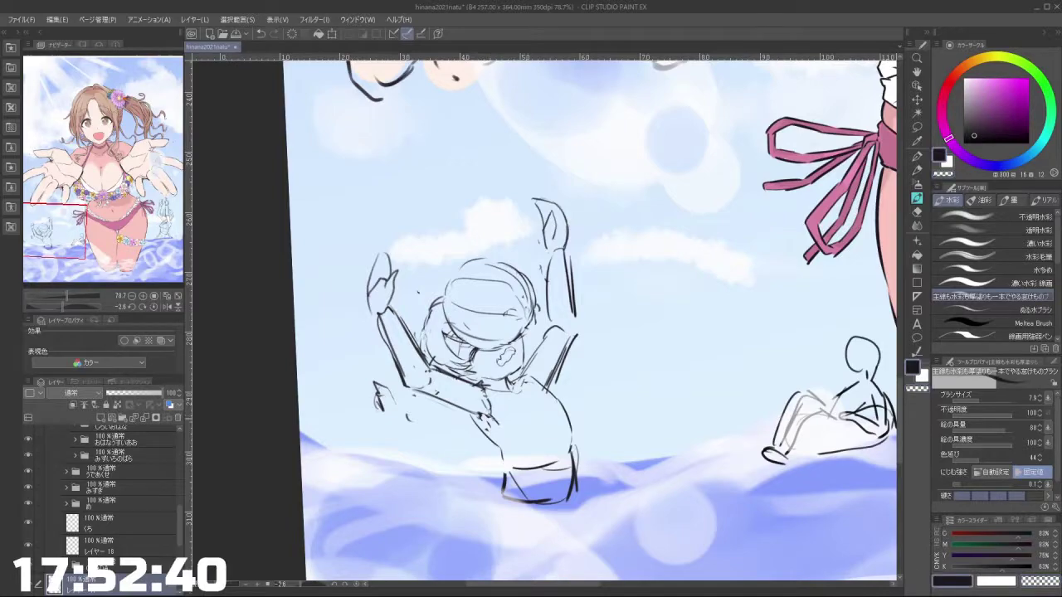
# Step: Examine the small character's pose and proportions against the main figure at different angles and magnifications
pyautogui.moveTo(500, 496); pyautogui.dragTo(655, 449)
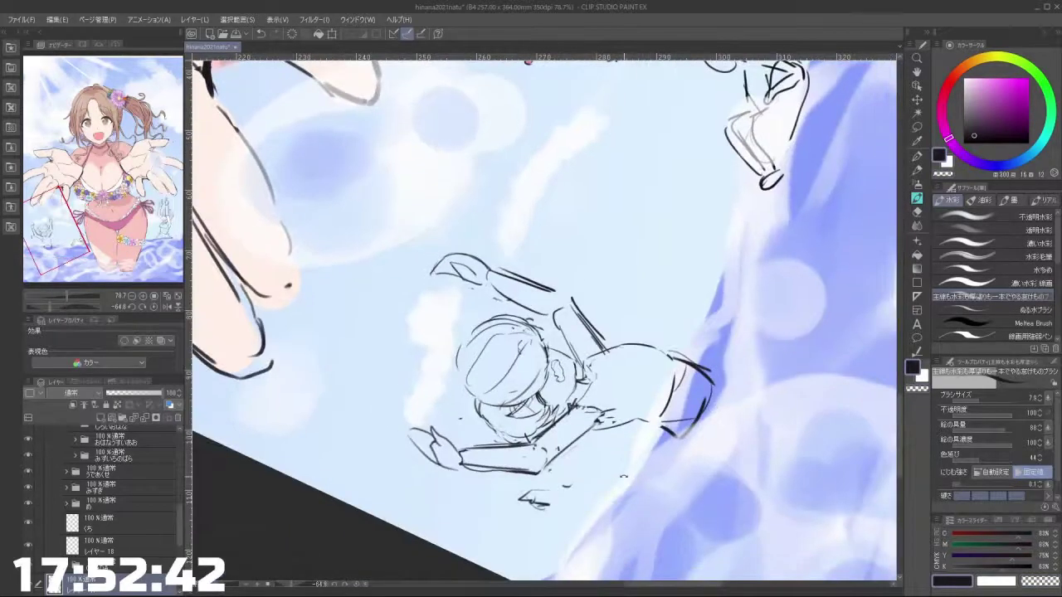
pyautogui.moveTo(728, 492)
pyautogui.mouseDown()
pyautogui.moveTo(672, 477)
pyautogui.moveTo(530, 405)
pyautogui.mouseUp()
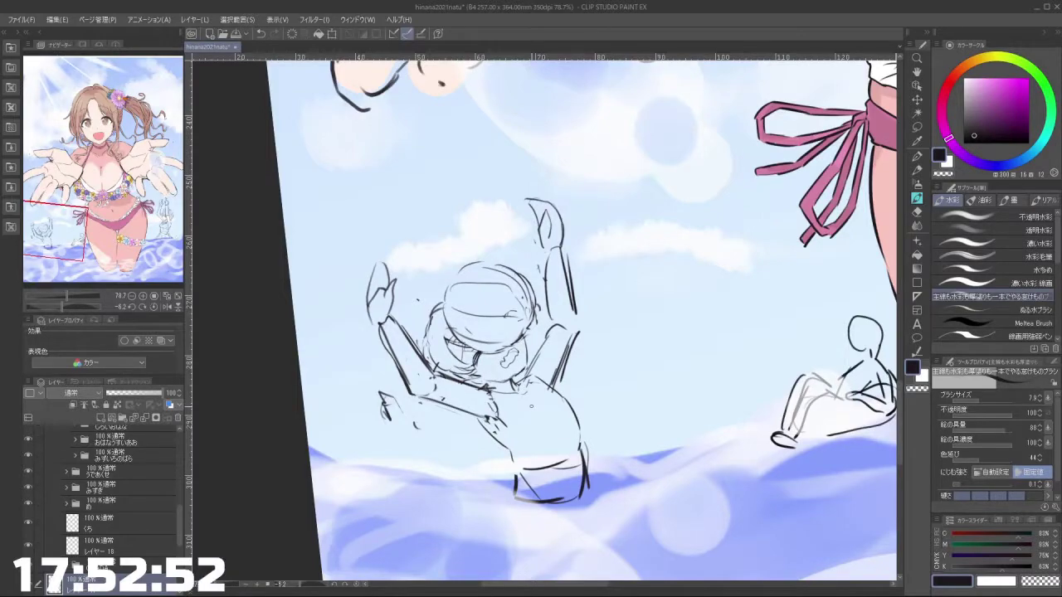
pyautogui.moveTo(529, 391)
pyautogui.mouseDown()
pyautogui.moveTo(548, 393)
pyautogui.moveTo(620, 283)
pyautogui.moveTo(537, 247)
pyautogui.mouseUp()
pyautogui.moveTo(657, 341); pyautogui.dragTo(451, 251)
pyautogui.scroll(-3, 627, 249)
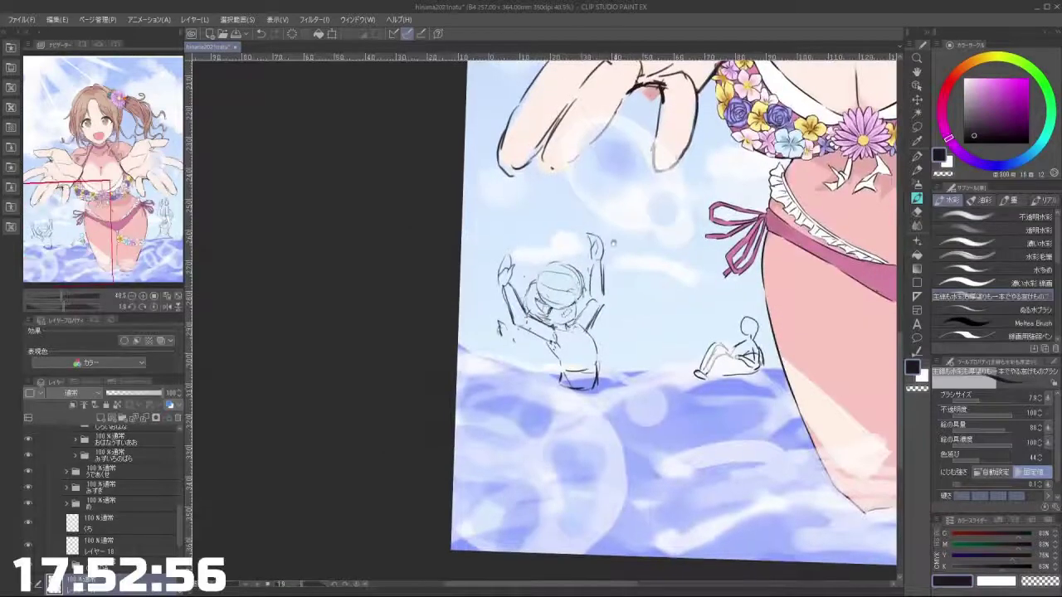
pyautogui.scroll(2, 595, 293)
pyautogui.scroll(-4, 599, 295)
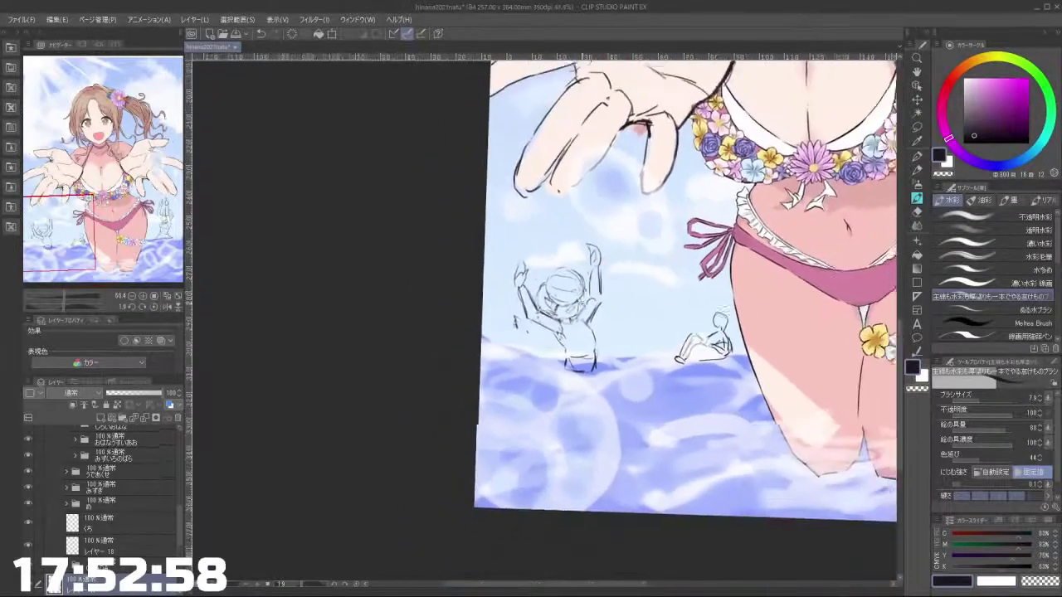
pyautogui.scroll(3, 599, 294)
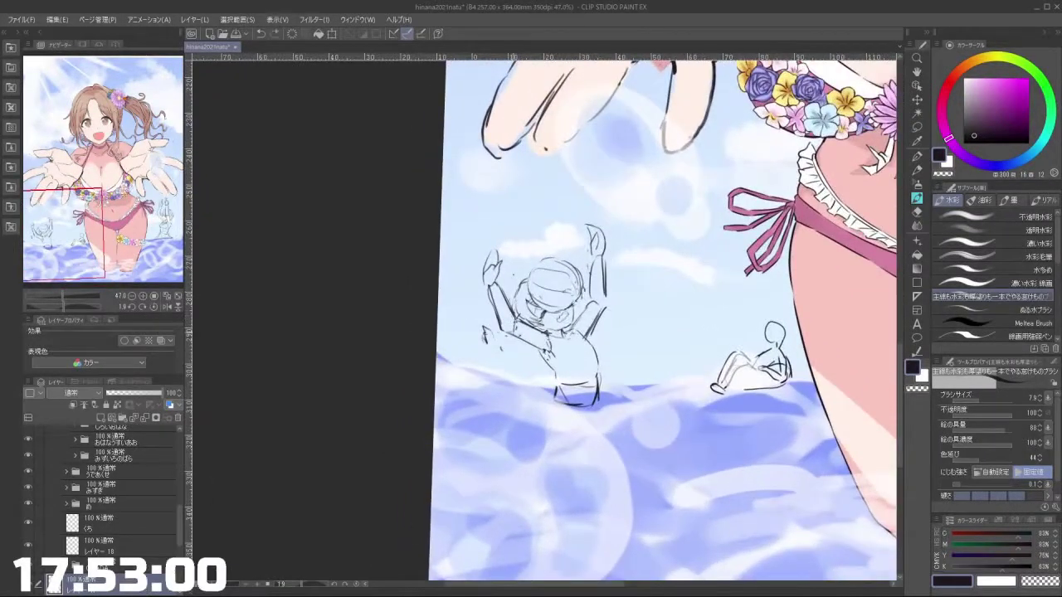
pyautogui.moveTo(508, 335)
pyautogui.mouseDown()
pyautogui.moveTo(519, 349)
pyautogui.moveTo(571, 347)
pyautogui.moveTo(578, 302)
pyautogui.moveTo(533, 283)
pyautogui.moveTo(507, 330)
pyautogui.moveTo(515, 344)
pyautogui.mouseUp()
pyautogui.press('c')
pyautogui.press('c')
pyautogui.hotkey('ctrl', 'z')
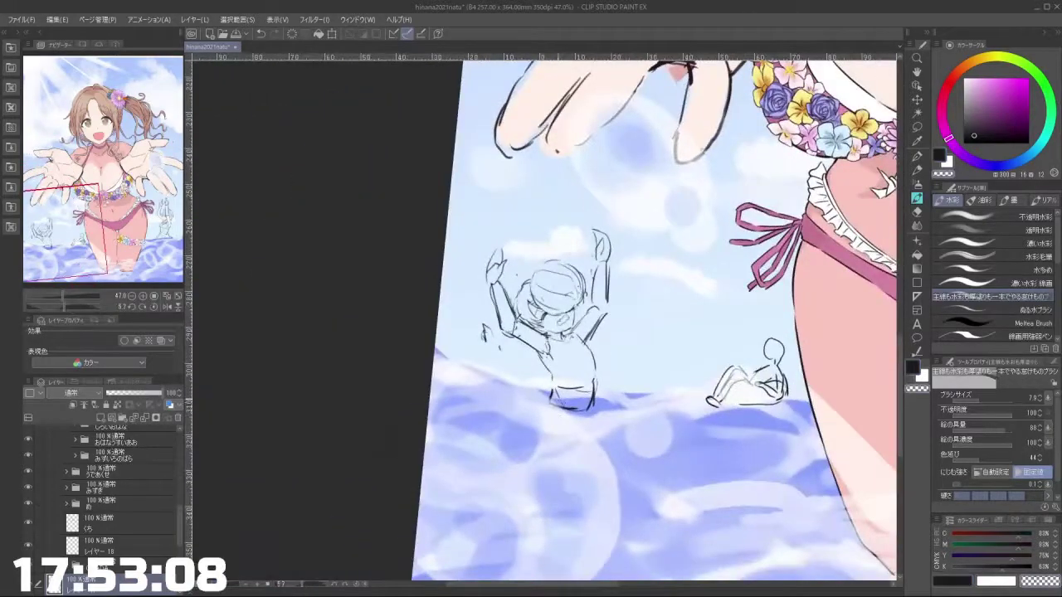
# Step: Erase the thick hip outlines at the waterline and redraw the small character's hips with thinner lines
pyautogui.moveTo(560, 401); pyautogui.dragTo(566, 401)
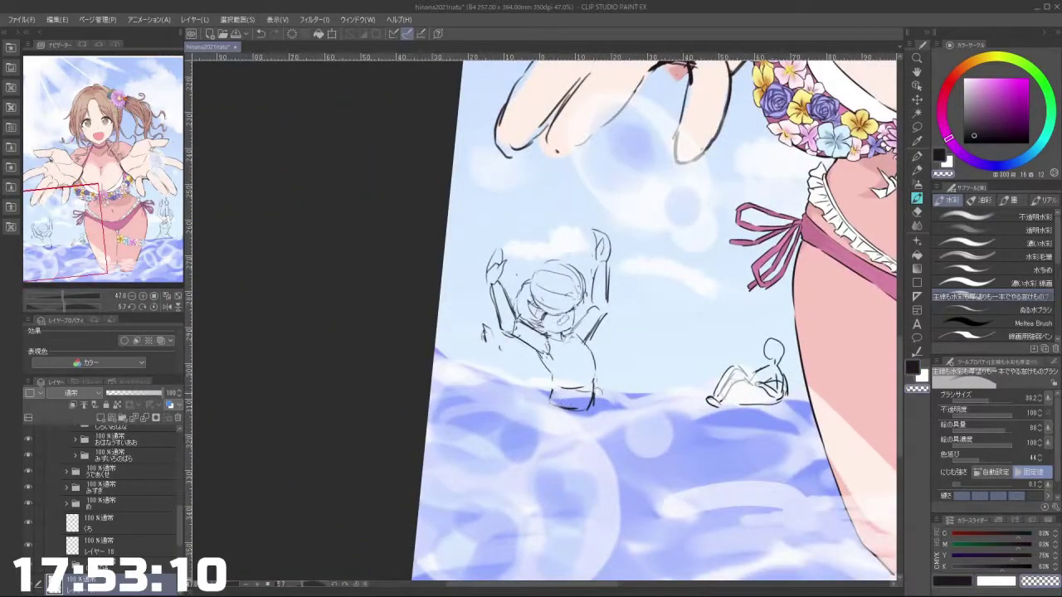
pyautogui.press('c')
pyautogui.moveTo(594, 389); pyautogui.dragTo(591, 390)
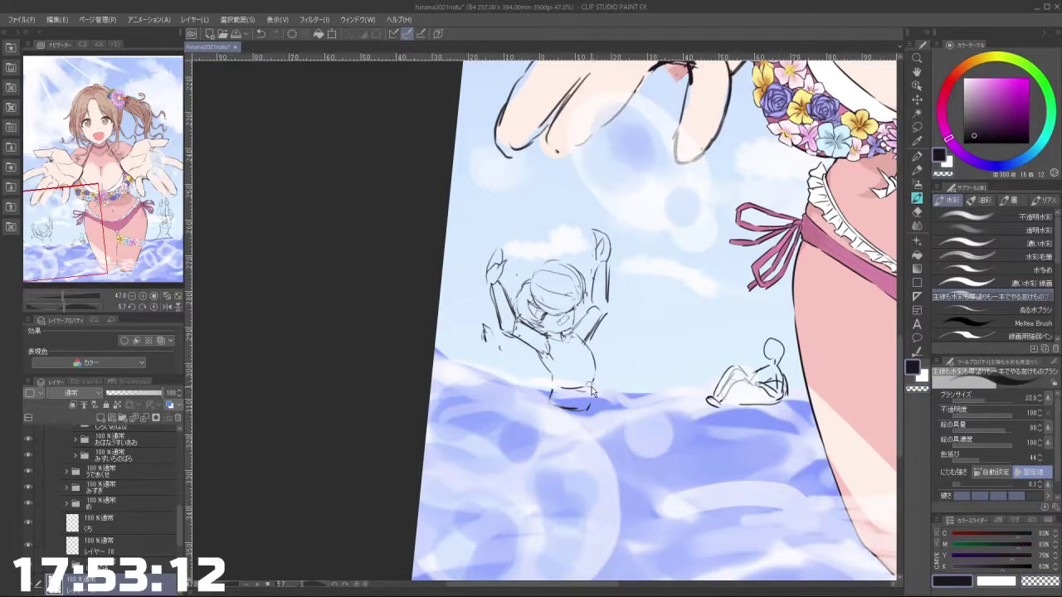
pyautogui.moveTo(587, 472)
pyautogui.mouseDown()
pyautogui.moveTo(698, 296)
pyautogui.moveTo(684, 249)
pyautogui.moveTo(603, 466)
pyautogui.mouseUp()
pyautogui.moveTo(643, 313); pyautogui.dragTo(660, 330)
# Step: Erase the small character's ball, hair and face, leaving only the torso and raised arms
pyautogui.press('c')
pyautogui.moveTo(587, 365)
pyautogui.mouseDown()
pyautogui.moveTo(586, 333)
pyautogui.moveTo(604, 338)
pyautogui.mouseUp()
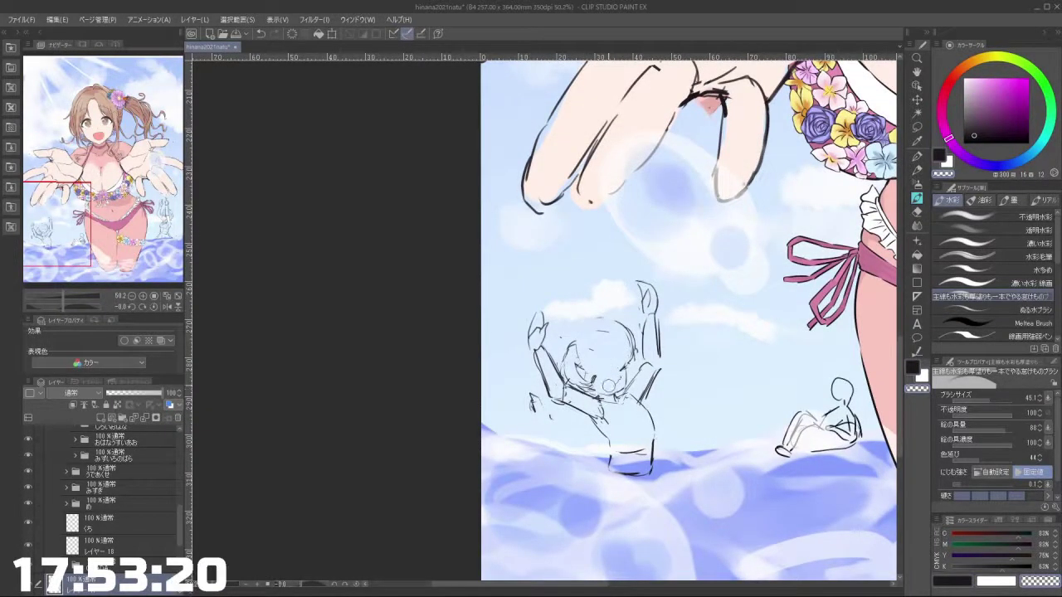
pyautogui.moveTo(591, 383)
pyautogui.mouseDown()
pyautogui.moveTo(578, 383)
pyautogui.moveTo(571, 353)
pyautogui.moveTo(593, 380)
pyautogui.moveTo(629, 332)
pyautogui.mouseUp()
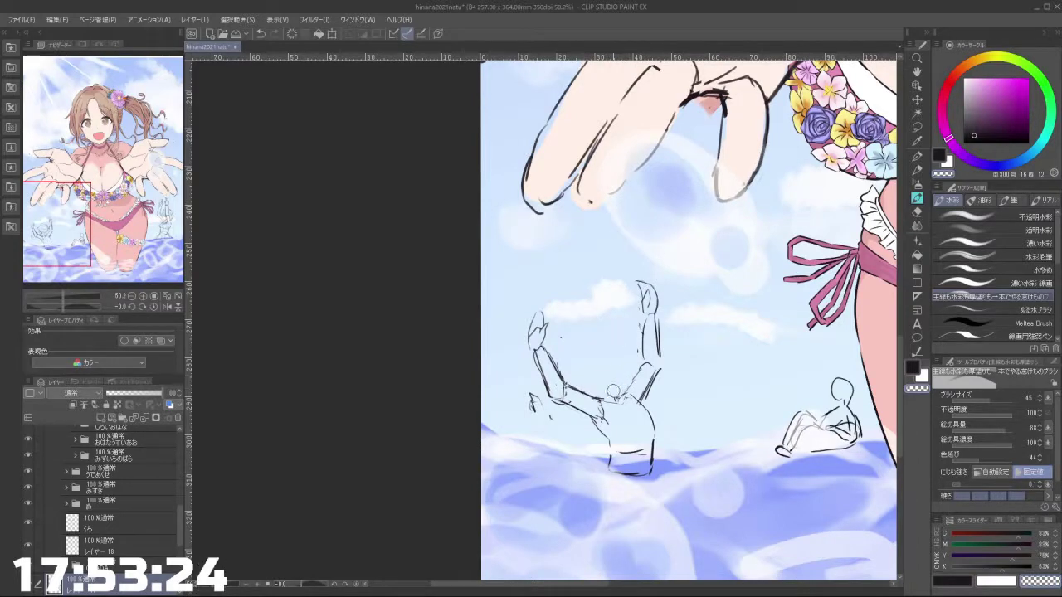
# Step: Draw the neck between the shoulders and sketch a new round head outline above it with a small brush
pyautogui.press('c')
pyautogui.press('[')
pyautogui.press('[')
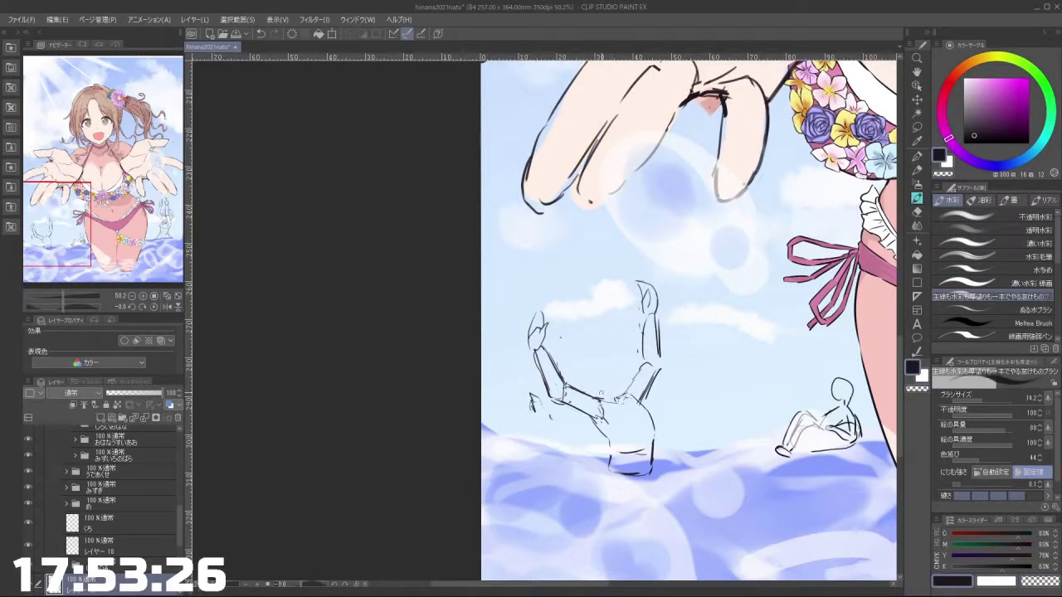
pyautogui.moveTo(598, 398); pyautogui.dragTo(609, 402)
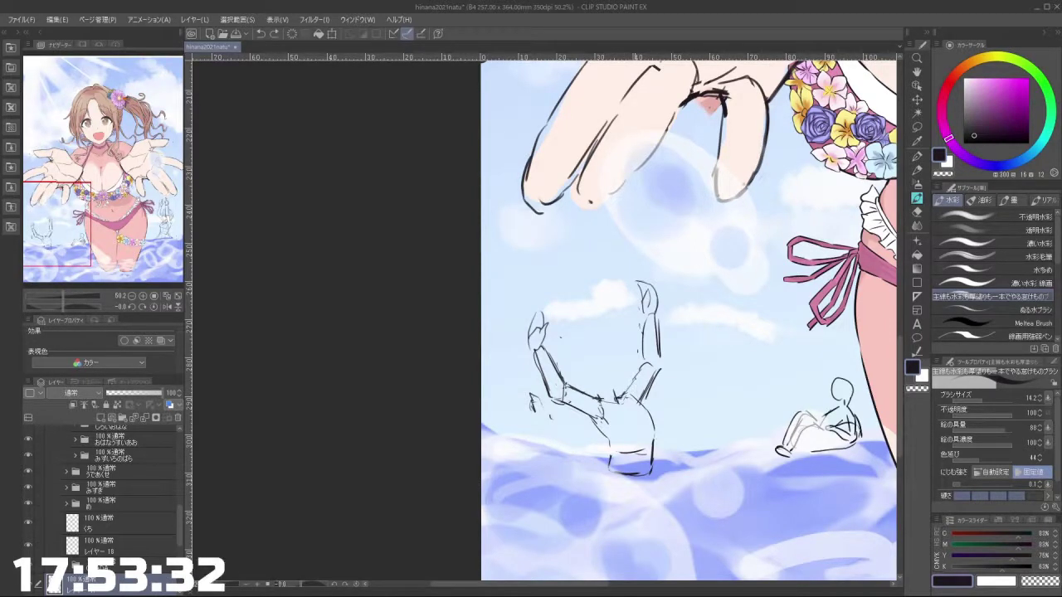
pyautogui.moveTo(596, 393); pyautogui.dragTo(611, 390)
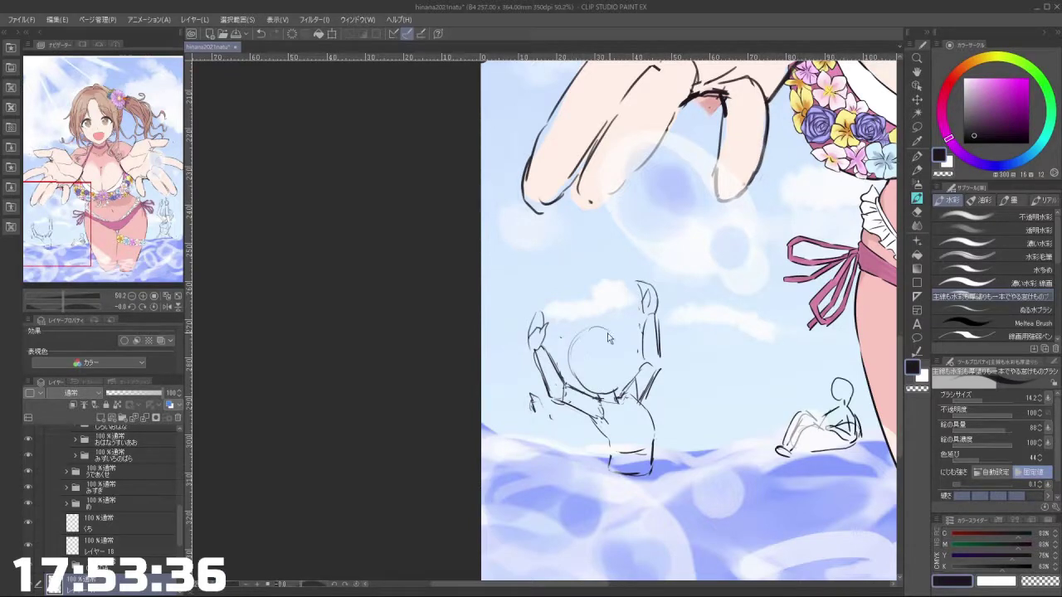
# Step: Lasso the small character's raised forearm nearer the main figure, shift it slightly down toward the elbow, and clear the selection
pyautogui.press('-')
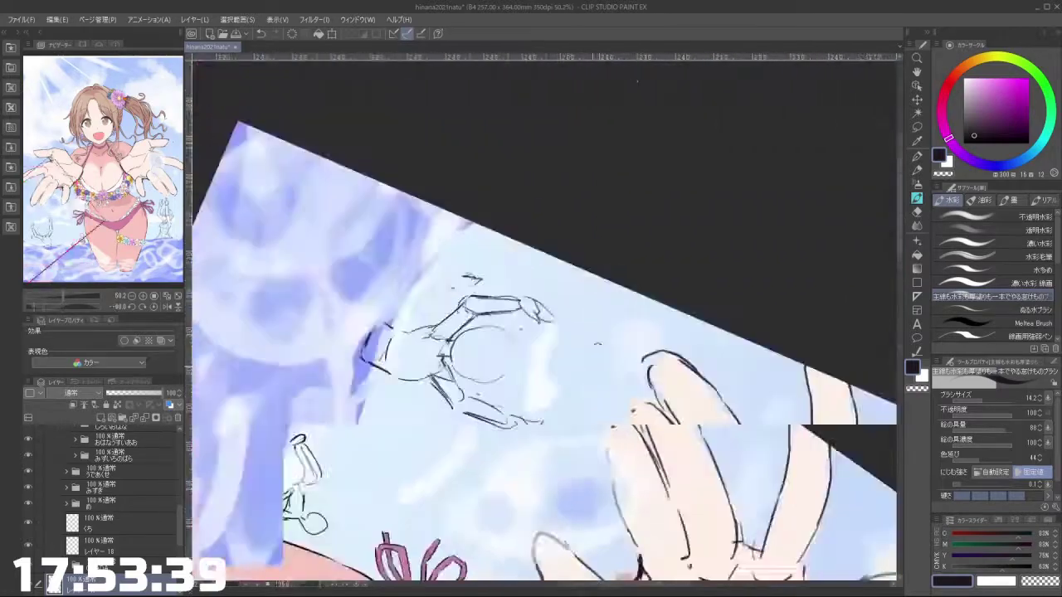
pyautogui.moveTo(637, 82); pyautogui.dragTo(291, 362)
pyautogui.click(917, 129)
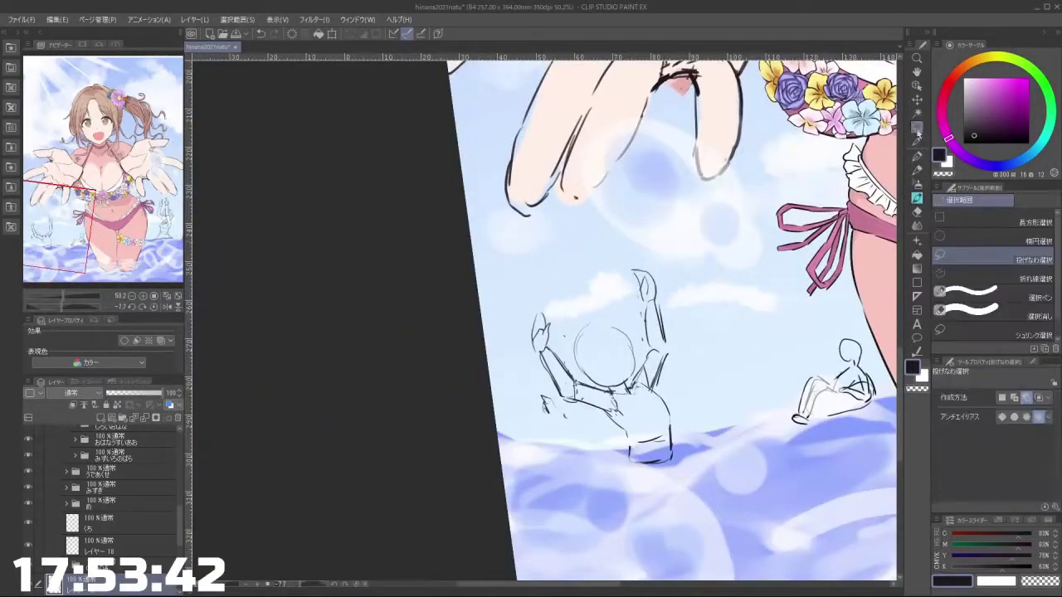
pyautogui.moveTo(675, 348)
pyautogui.mouseDown()
pyautogui.moveTo(648, 345)
pyautogui.moveTo(628, 285)
pyautogui.moveTo(669, 276)
pyautogui.moveTo(666, 335)
pyautogui.mouseUp()
pyautogui.click(683, 377)
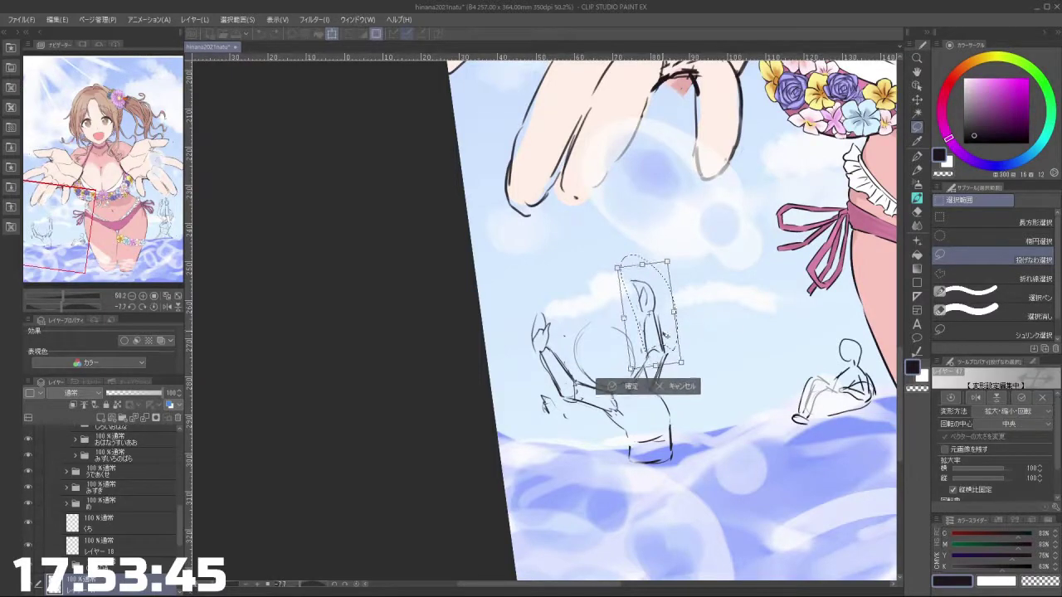
pyautogui.click(611, 388)
pyautogui.click(552, 387)
pyautogui.scroll(-10, 688, 349)
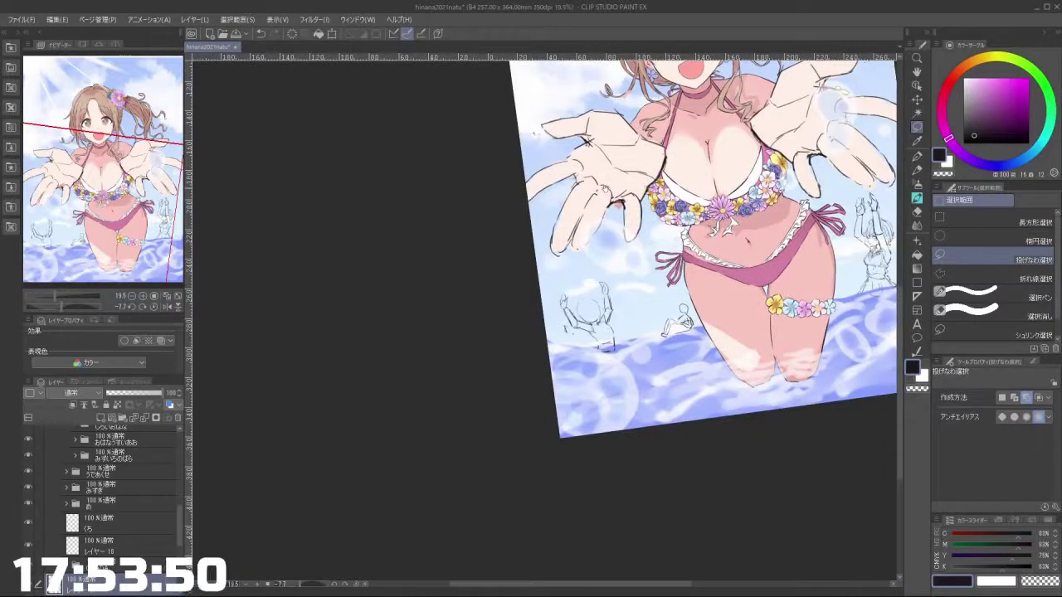
# Step: Add a stroke along the side of the small background character's round head outline with the watercolor brush
pyautogui.moveTo(662, 530); pyautogui.dragTo(573, 538)
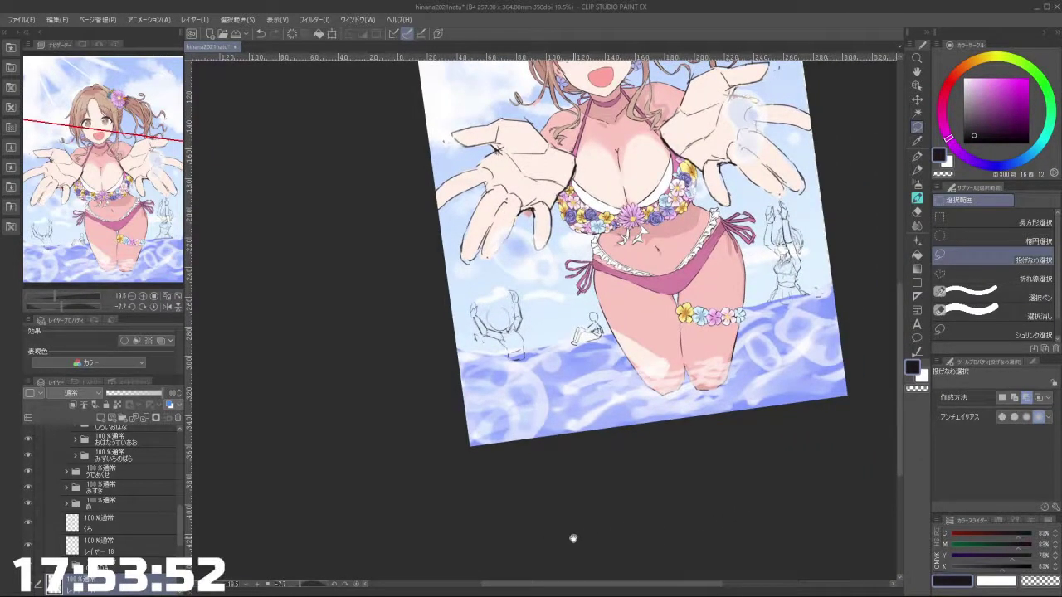
pyautogui.scroll(5, 502, 299)
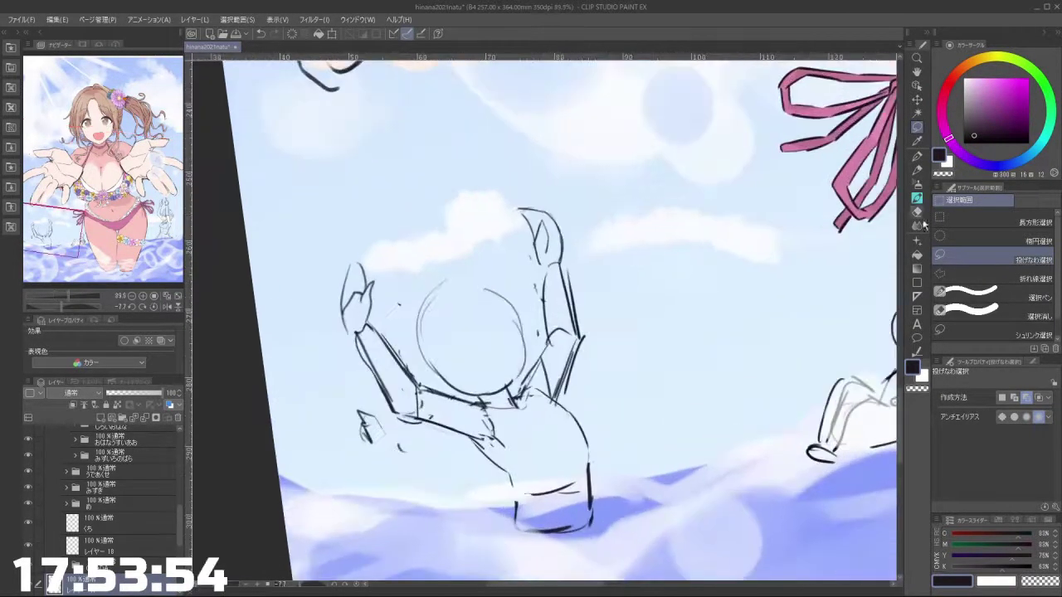
pyautogui.click(918, 199)
pyautogui.moveTo(572, 384); pyautogui.dragTo(540, 390)
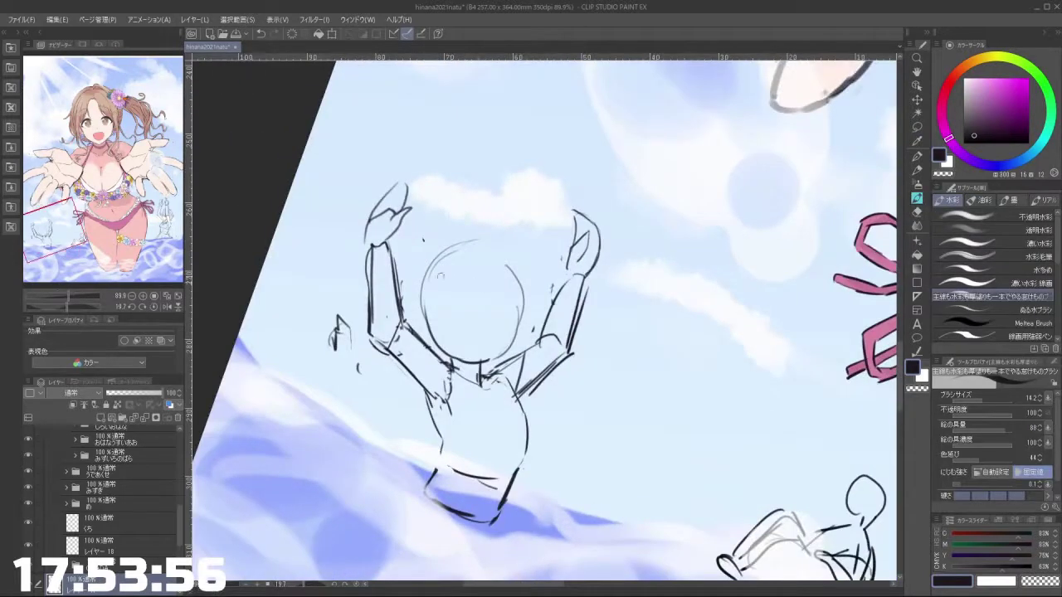
pyautogui.moveTo(413, 282); pyautogui.dragTo(413, 322)
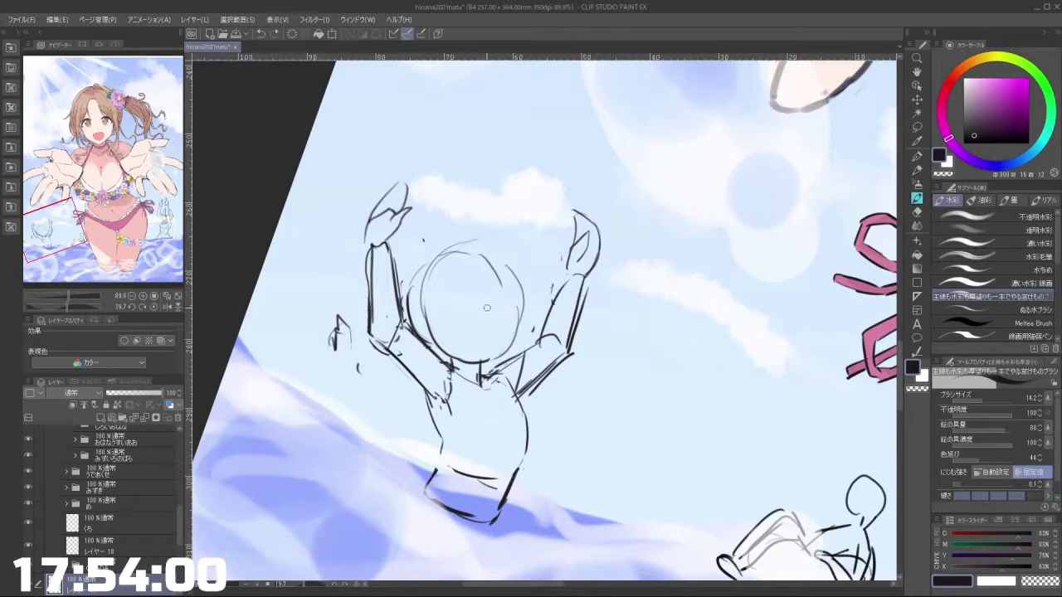
# Step: Sketch the small character's closed near eye, far eye and wavy open mouth inside the head outline, undoing the unwanted strokes
pyautogui.moveTo(485, 291)
pyautogui.mouseDown()
pyautogui.moveTo(502, 299)
pyautogui.moveTo(477, 340)
pyautogui.mouseUp()
pyautogui.hotkey('ctrl', 'z')
pyautogui.hotkey('ctrl', 'z')
pyautogui.moveTo(494, 317)
pyautogui.mouseDown()
pyautogui.moveTo(499, 307)
pyautogui.moveTo(469, 295)
pyautogui.moveTo(501, 285)
pyautogui.moveTo(506, 354)
pyautogui.moveTo(572, 360)
pyautogui.moveTo(596, 350)
pyautogui.moveTo(562, 262)
pyautogui.moveTo(504, 270)
pyautogui.moveTo(497, 296)
pyautogui.moveTo(525, 294)
pyautogui.moveTo(518, 324)
pyautogui.mouseUp()
pyautogui.hotkey('ctrl', 'z')
pyautogui.moveTo(470, 363)
pyautogui.mouseDown()
pyautogui.moveTo(458, 407)
pyautogui.moveTo(497, 349)
pyautogui.moveTo(504, 361)
pyautogui.mouseUp()
pyautogui.hotkey('ctrl', 'z')
pyautogui.hotkey('ctrl', 'z')
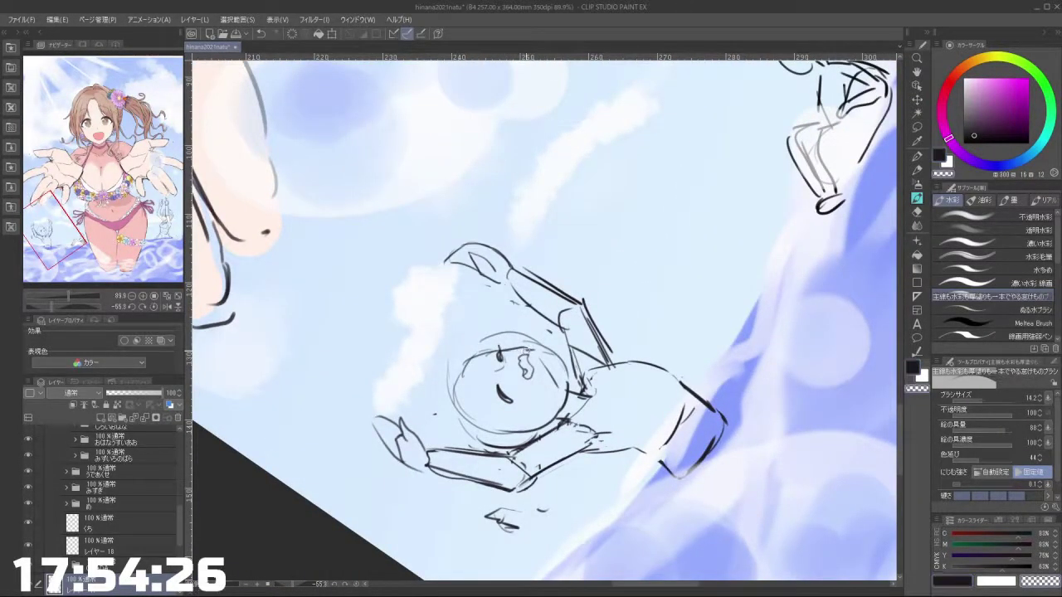
pyautogui.hotkey('ctrl', 'z')
pyautogui.moveTo(473, 308)
pyautogui.mouseDown()
pyautogui.moveTo(533, 391)
pyautogui.moveTo(608, 354)
pyautogui.moveTo(590, 264)
pyautogui.moveTo(557, 249)
pyautogui.mouseUp()
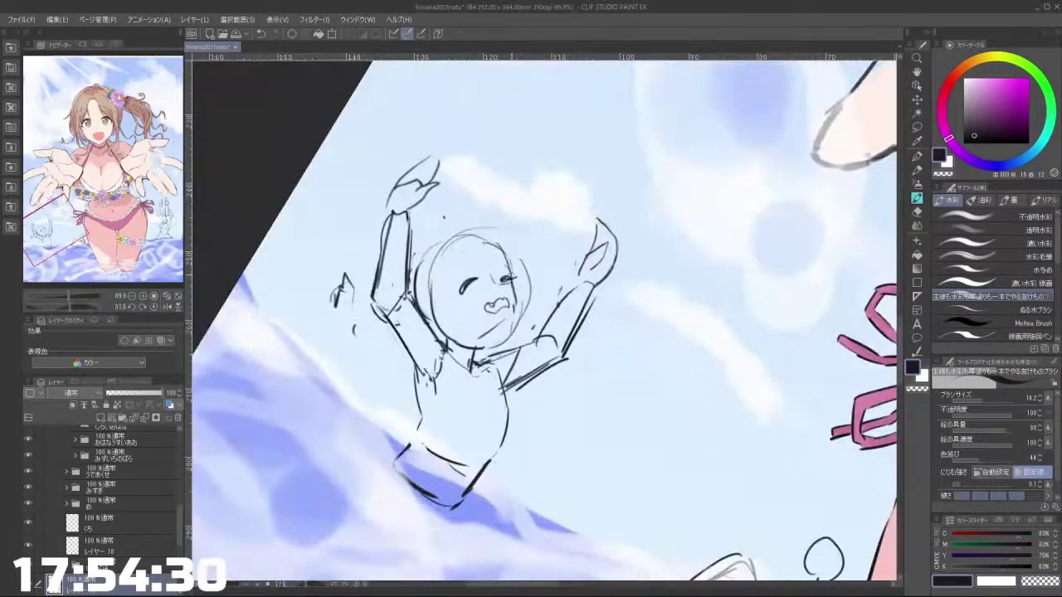
# Step: Erase the heavy strokes of the small character's far eye with transparent color, leaving only a thin mark
pyautogui.press('c')
pyautogui.hotkey('ctrl', 'z')
pyautogui.press('c')
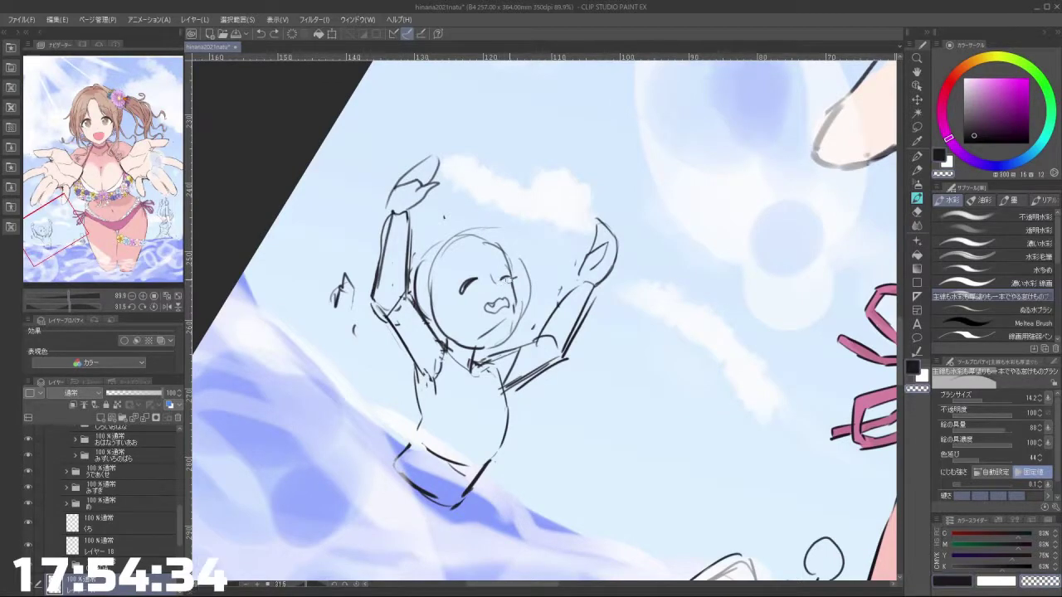
pyautogui.press('c')
pyautogui.press('c')
pyautogui.press('c')
pyautogui.press('c')
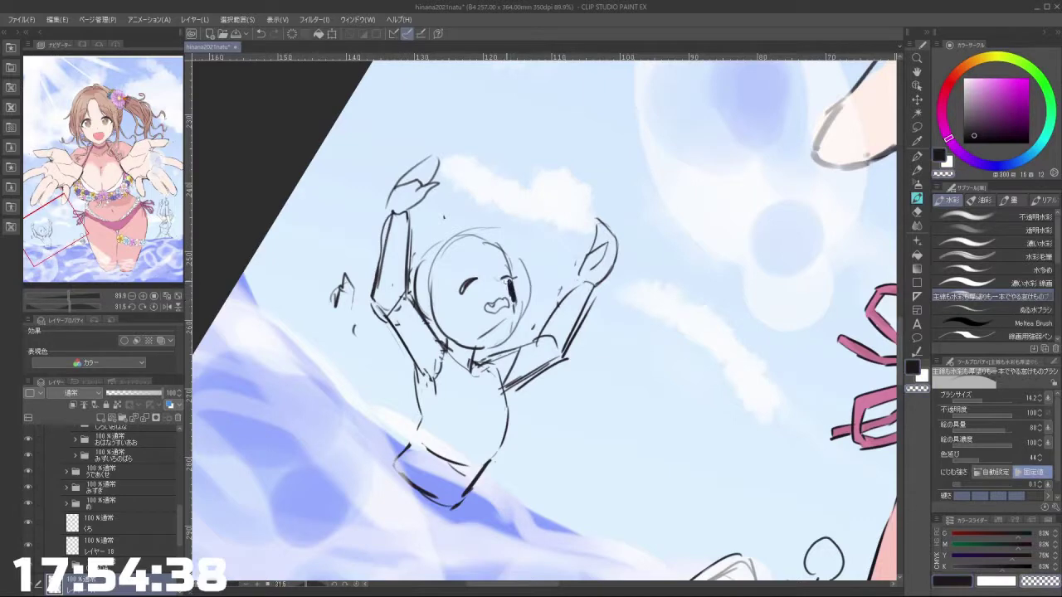
pyautogui.moveTo(510, 281); pyautogui.dragTo(513, 299)
pyautogui.press('c')
# Step: Reduce the brush size to 6.9 and redraw the small character's far eye with a dark pupil
pyautogui.press('[')
pyautogui.press('[')
pyautogui.press('[')
pyautogui.press('[')
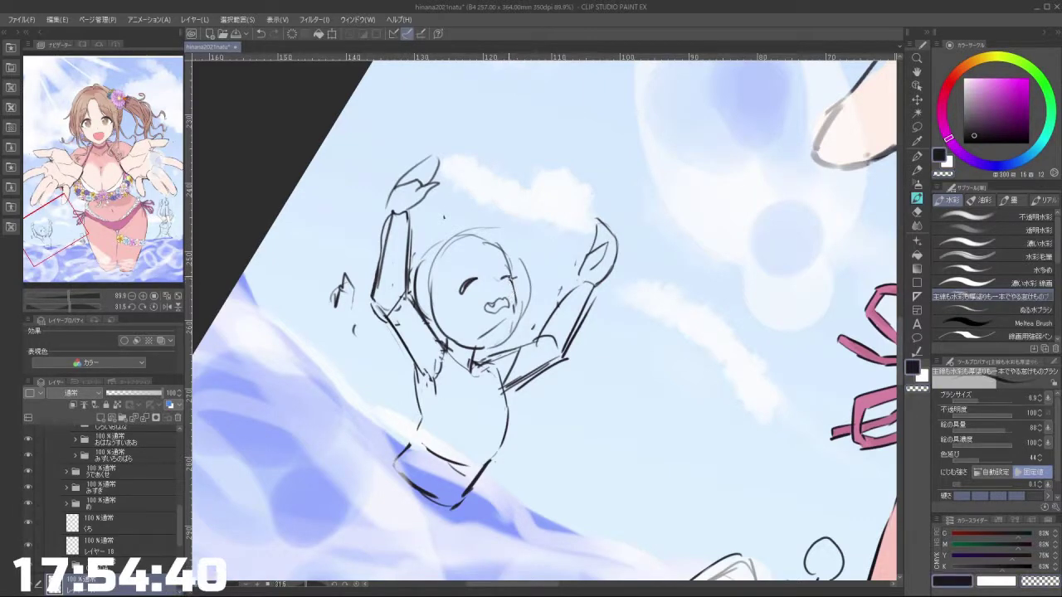
pyautogui.moveTo(503, 279); pyautogui.dragTo(619, 243)
pyautogui.press('c')
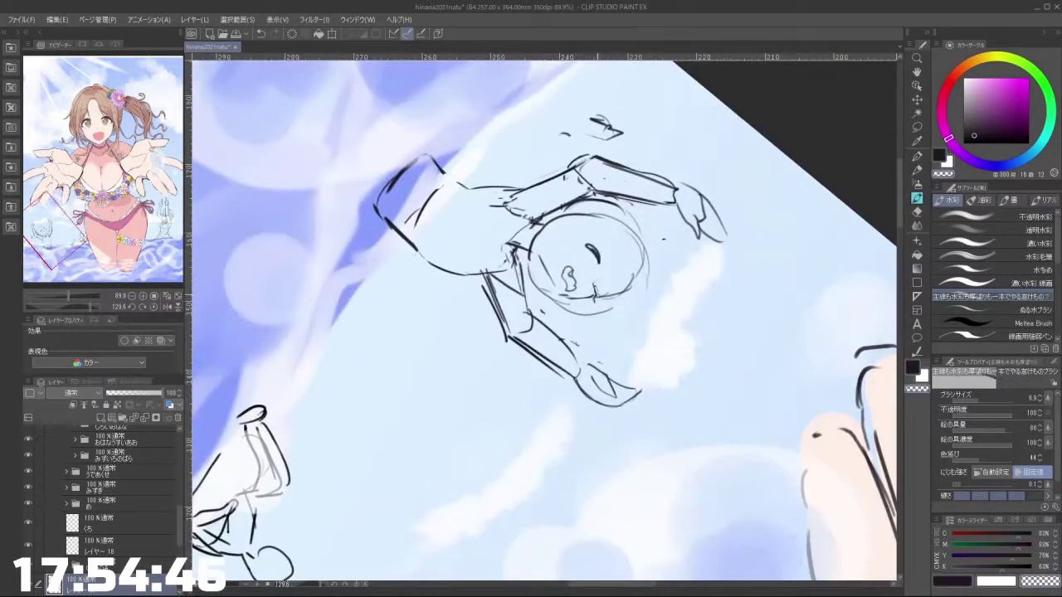
pyautogui.press('c')
pyautogui.moveTo(493, 379); pyautogui.dragTo(516, 239)
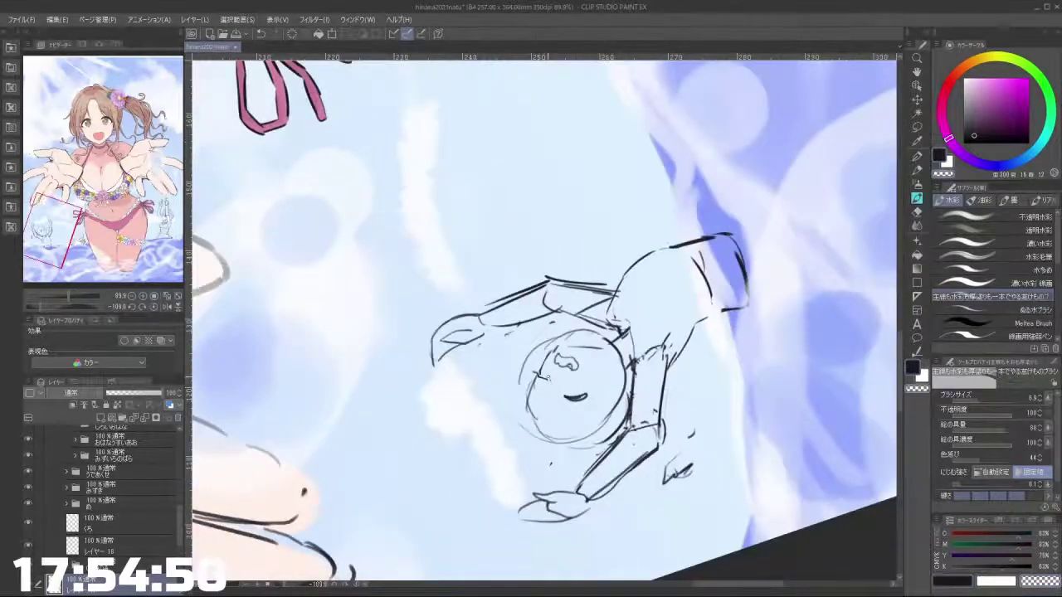
pyautogui.press('c')
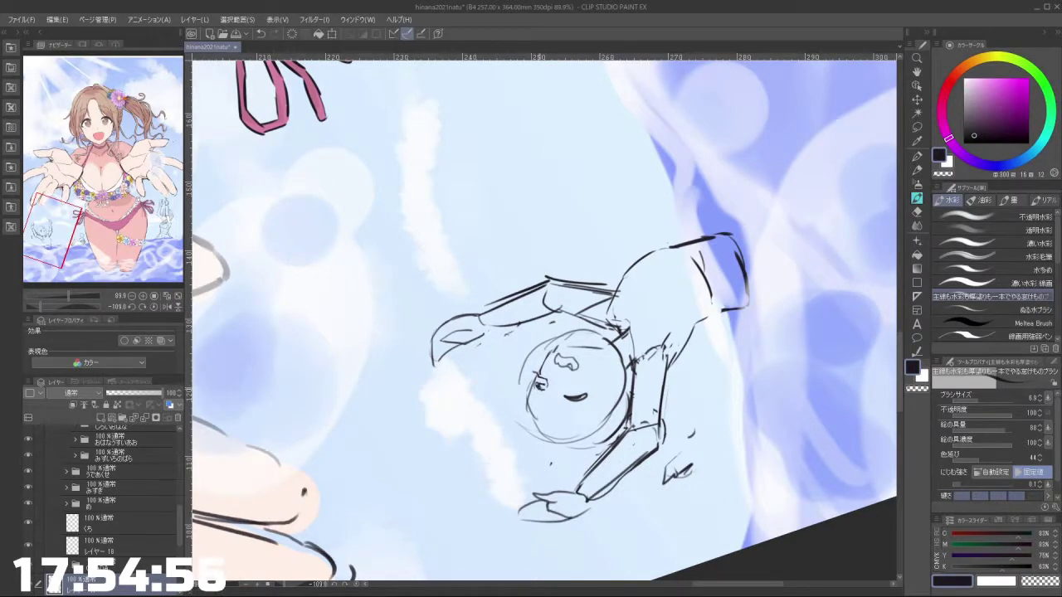
pyautogui.moveTo(537, 384); pyautogui.dragTo(543, 389)
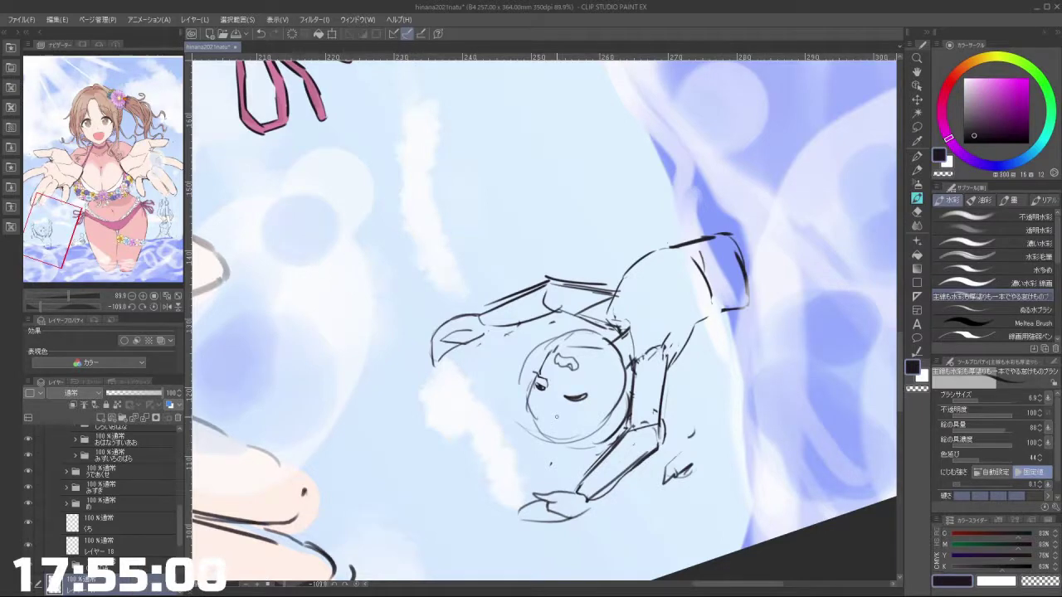
# Step: Clean up the lower edge of the small character's head around the chin with transparent color, then set the brush size to 7.2
pyautogui.moveTo(556, 417)
pyautogui.mouseDown()
pyautogui.moveTo(609, 284)
pyautogui.moveTo(498, 278)
pyautogui.moveTo(524, 268)
pyautogui.mouseUp()
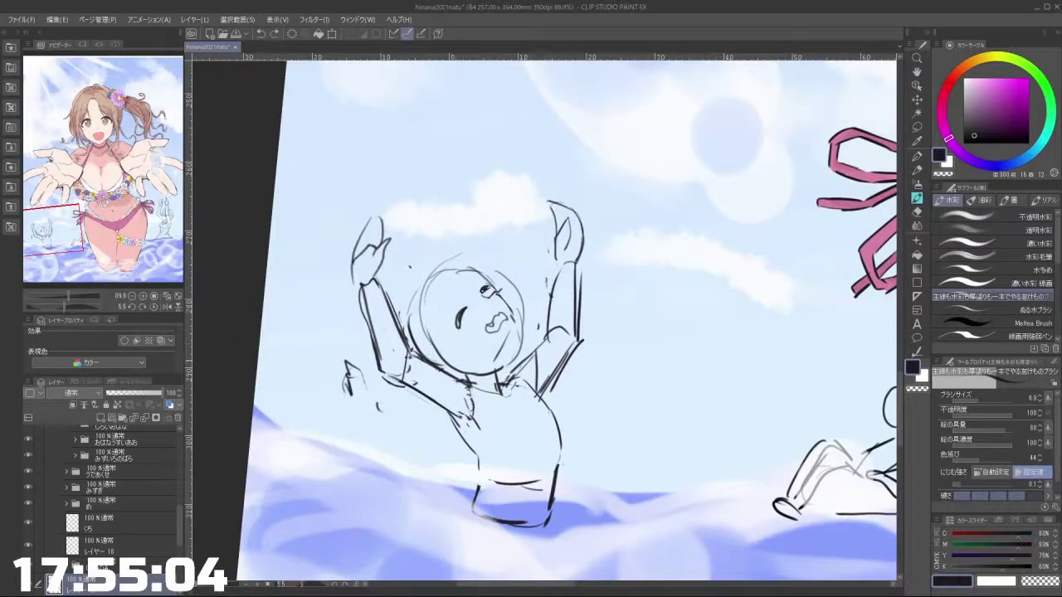
pyautogui.press('c')
pyautogui.press(']')
pyautogui.press(']')
pyautogui.moveTo(454, 369)
pyautogui.mouseDown()
pyautogui.moveTo(440, 359)
pyautogui.moveTo(452, 366)
pyautogui.mouseUp()
pyautogui.press('c')
pyautogui.press('[')
pyautogui.press('[')
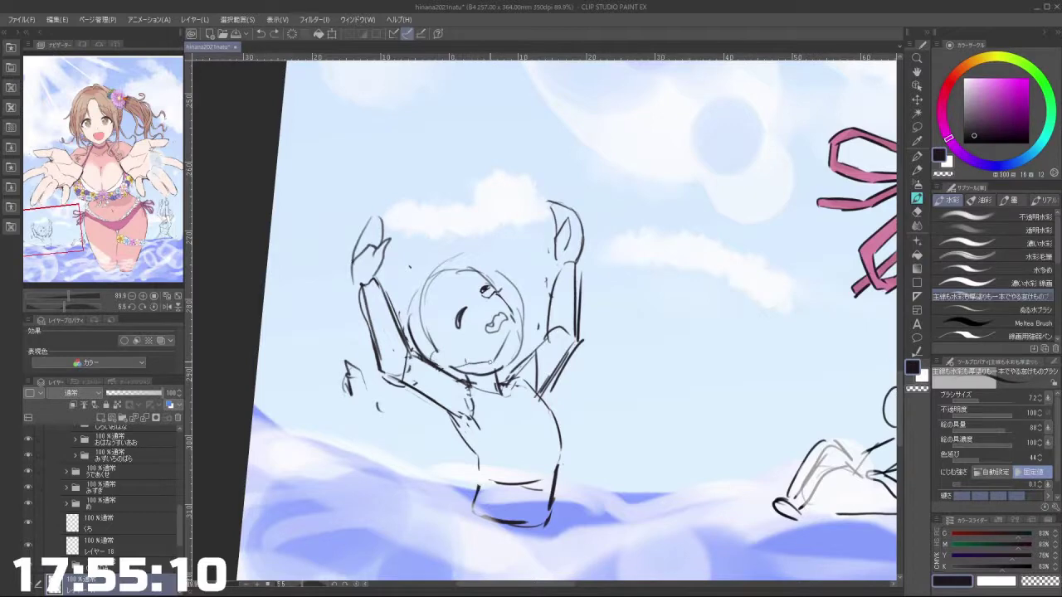
# Step: Refine the small character's cheek and jaw line beside the mouth, erasing excess lines and undoing the unwanted stroke
pyautogui.moveTo(510, 337); pyautogui.dragTo(513, 333)
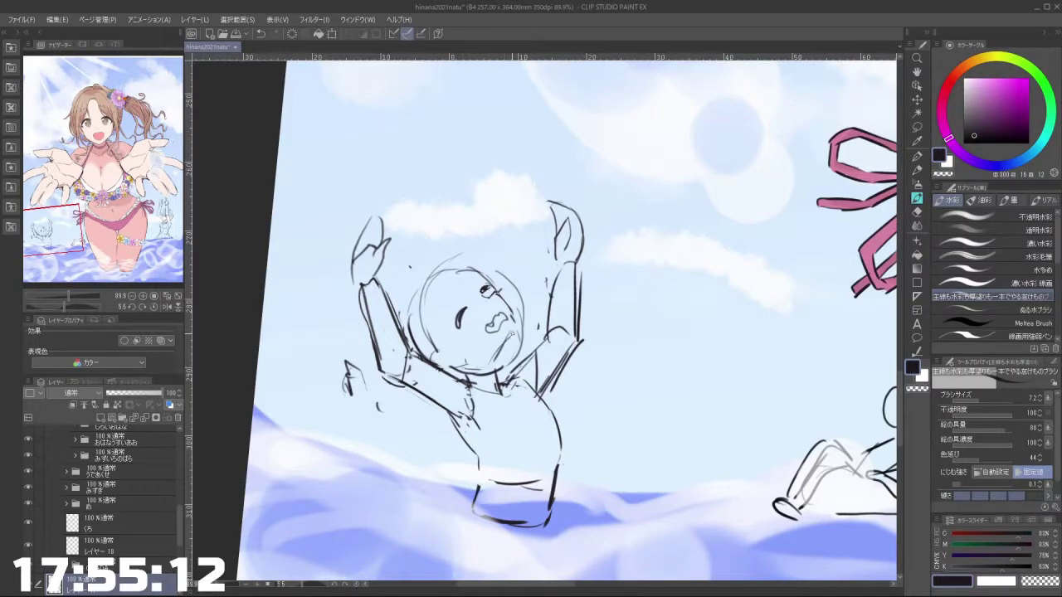
pyautogui.press('c')
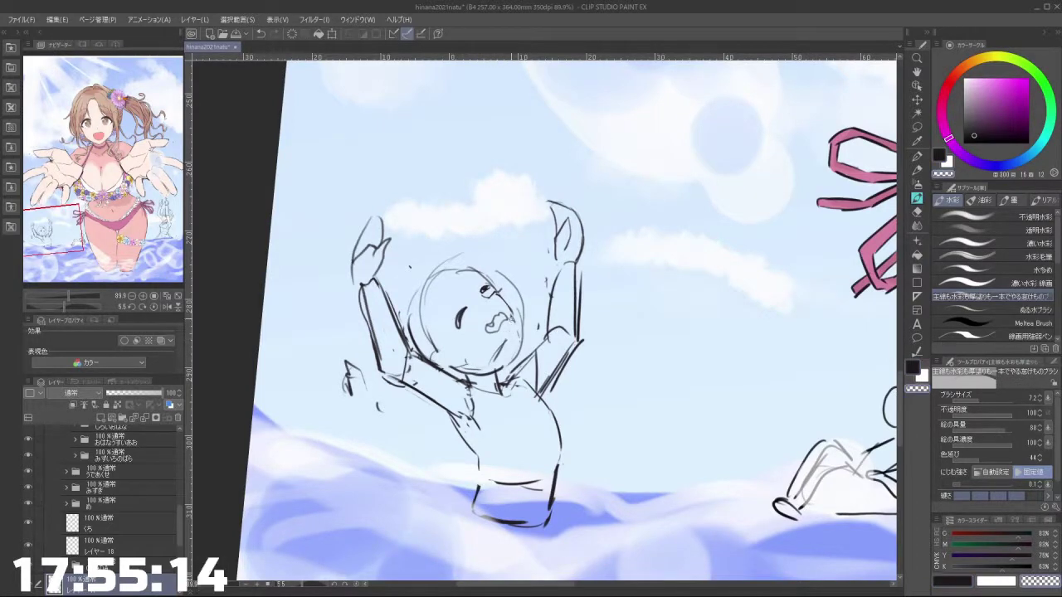
pyautogui.press('c')
pyautogui.moveTo(509, 311); pyautogui.dragTo(518, 325)
pyautogui.hotkey('ctrl', 'z')
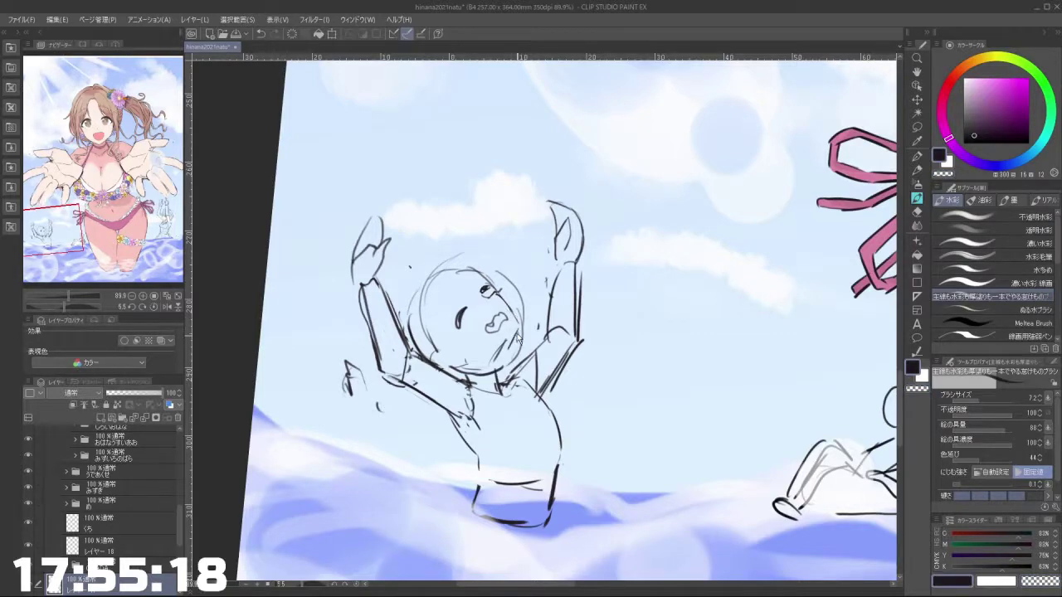
pyautogui.moveTo(716, 382); pyautogui.dragTo(714, 254)
# Step: Lasso around the small character's far eye and erase the excess lines around its pupil with the brush in transparent color
pyautogui.click(916, 126)
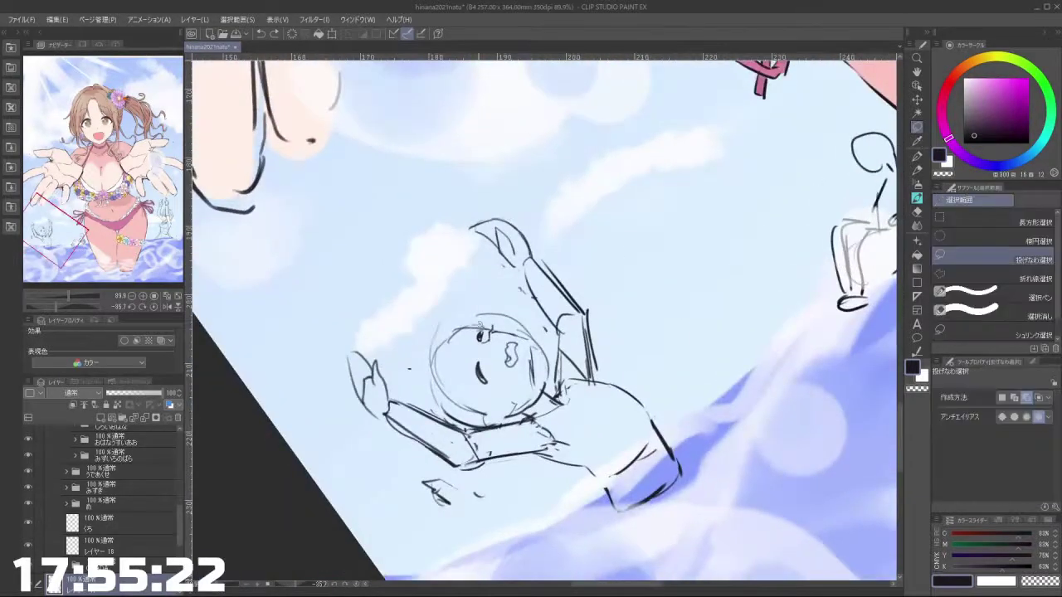
pyautogui.scroll(3, 479, 336)
pyautogui.moveTo(488, 325); pyautogui.dragTo(484, 338)
pyautogui.click(503, 371)
pyautogui.click(457, 377)
pyautogui.click(405, 374)
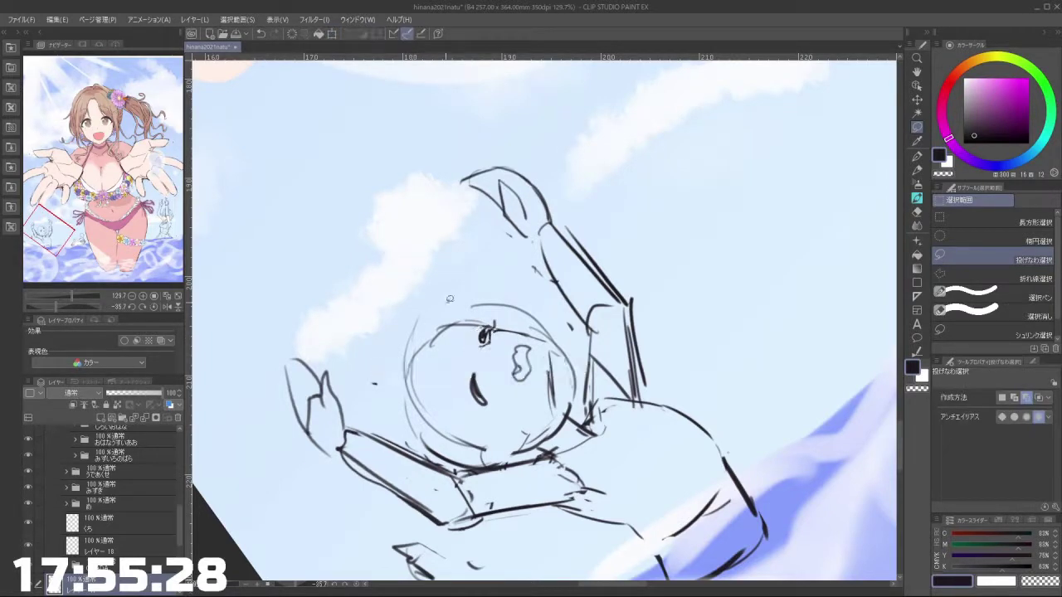
pyautogui.click(916, 198)
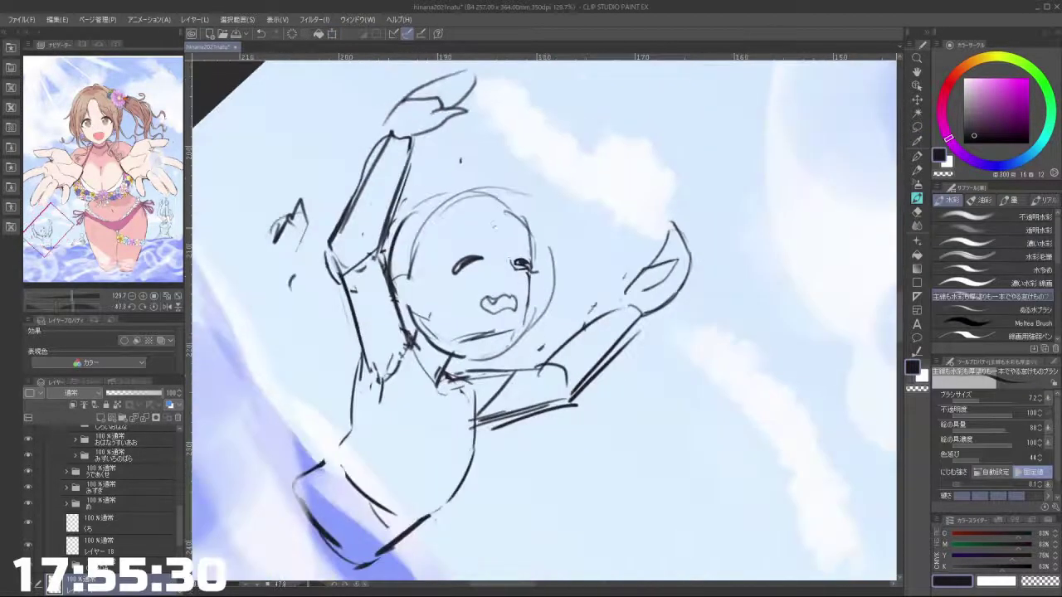
pyautogui.press('c')
pyautogui.moveTo(513, 252)
pyautogui.mouseDown()
pyautogui.moveTo(515, 270)
pyautogui.moveTo(526, 266)
pyautogui.mouseUp()
pyautogui.press('c')
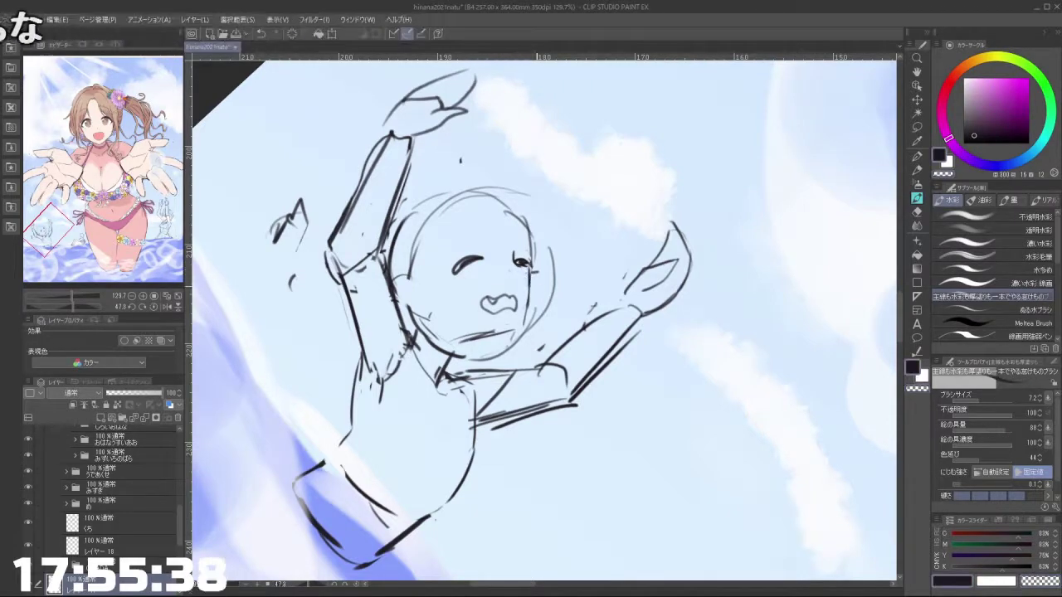
# Step: Examine the whole illustration and how the reworked small character fits into the beach background
pyautogui.scroll(-5, 576, 299)
pyautogui.scroll(-5, 651, 423)
pyautogui.moveTo(651, 374); pyautogui.dragTo(548, 373)
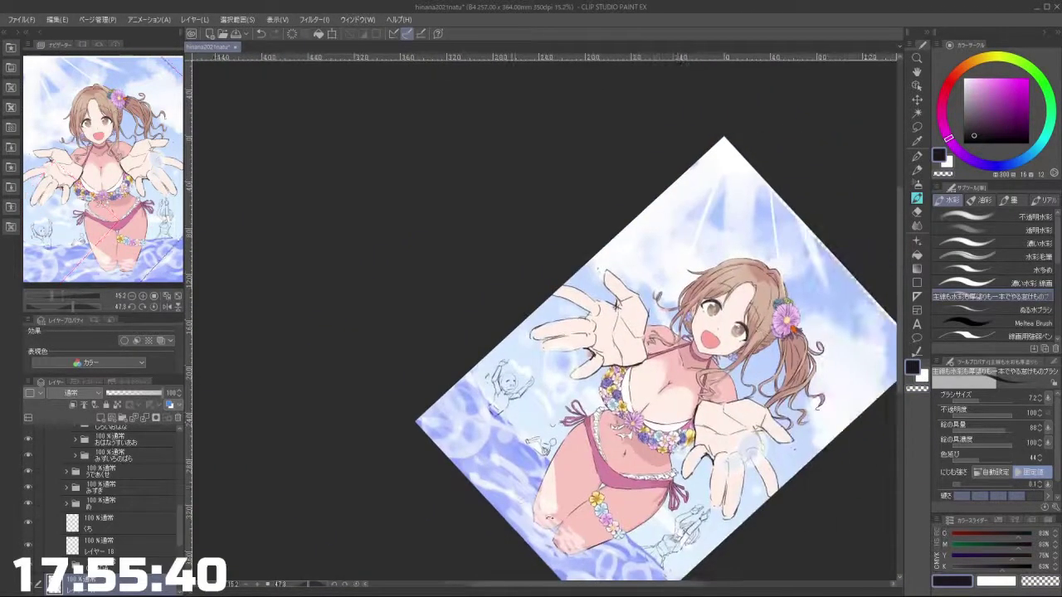
pyautogui.moveTo(655, 431); pyautogui.dragTo(692, 264)
pyautogui.moveTo(619, 234); pyautogui.dragTo(555, 256)
pyautogui.scroll(4, 630, 465)
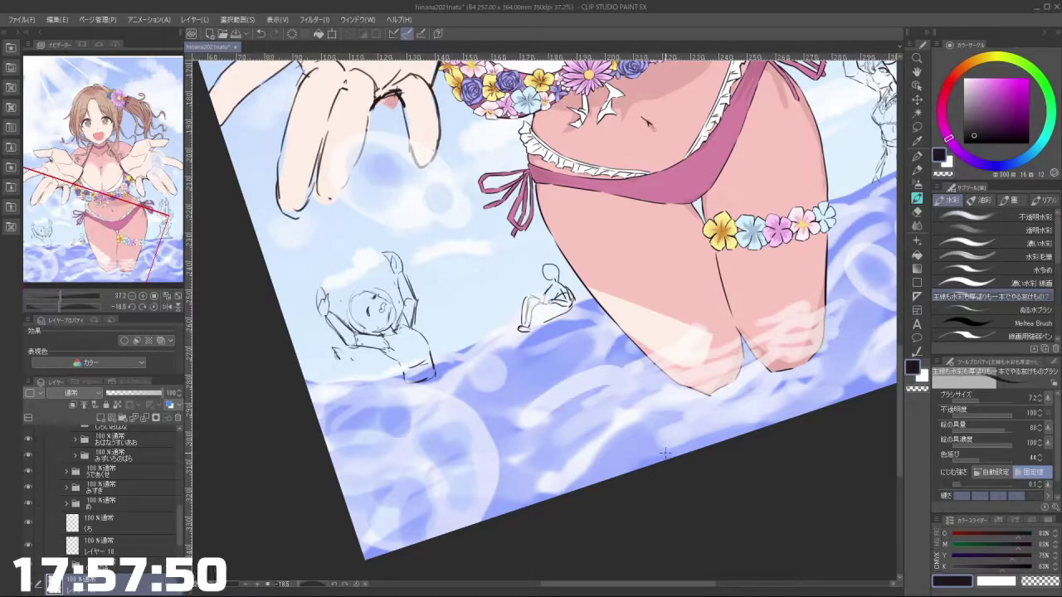
pyautogui.scroll(-4, 665, 453)
pyautogui.scroll(-1, 592, 356)
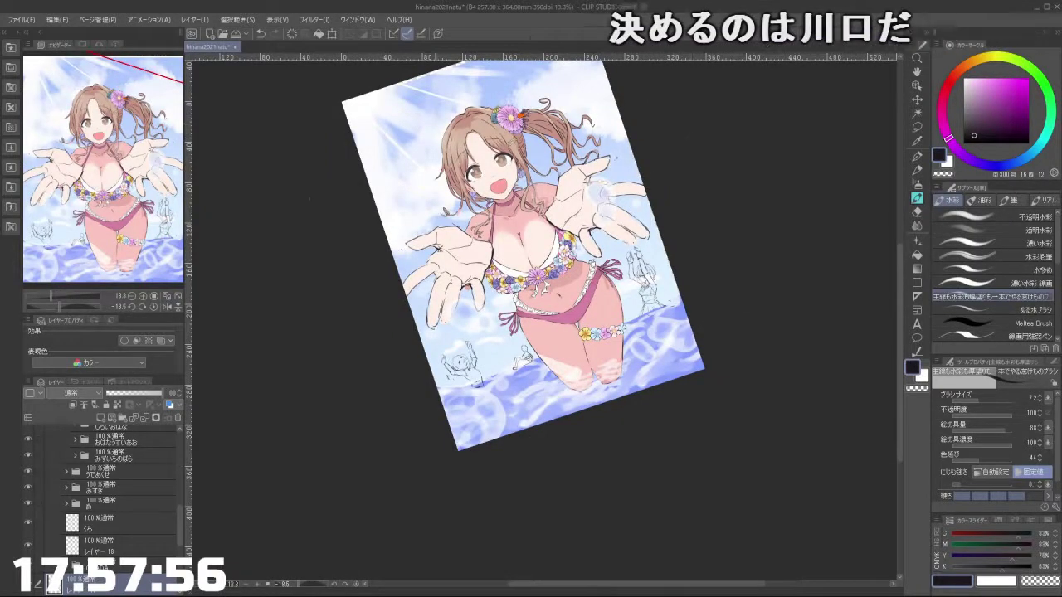
# Step: Examine the main figure's face, eyes and open mouth at close range and against the full picture
pyautogui.scroll(3, 506, 128)
pyautogui.scroll(5, 472, 187)
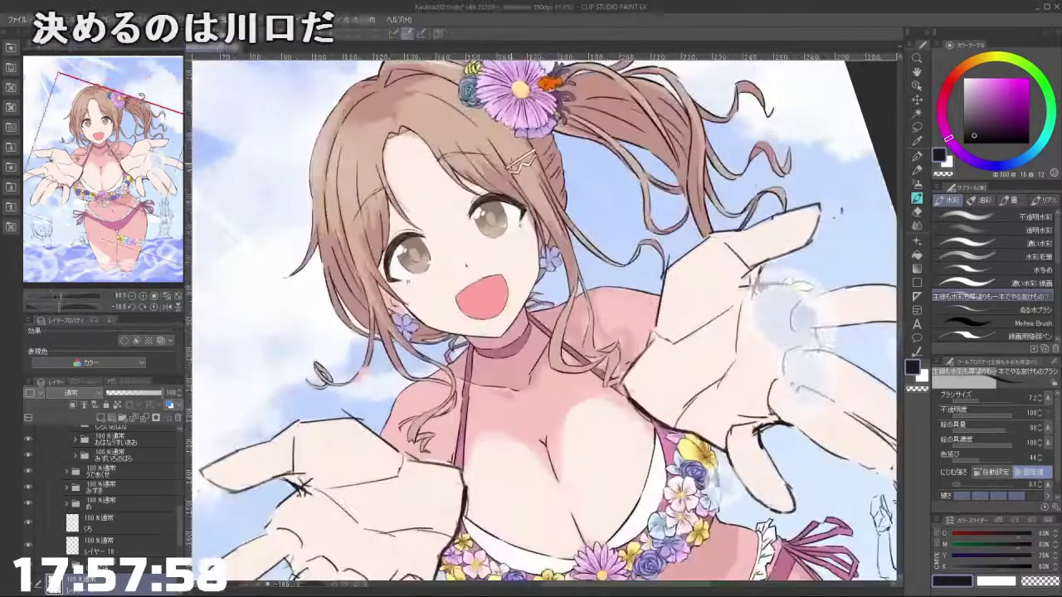
pyautogui.scroll(2, 599, 303)
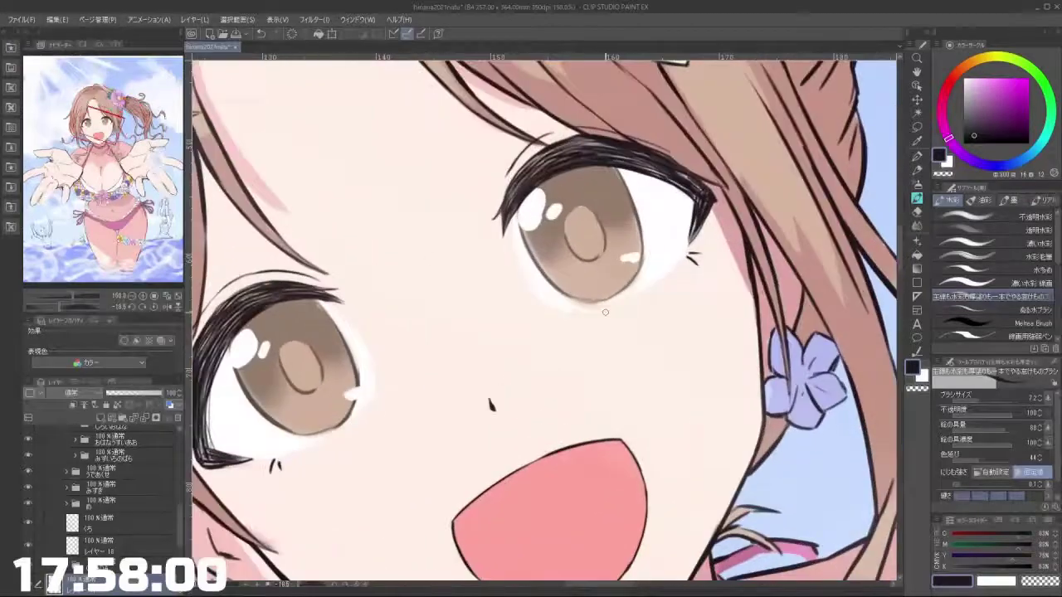
pyautogui.scroll(-1, 518, 323)
pyautogui.scroll(-2, 516, 365)
pyautogui.scroll(1, 501, 447)
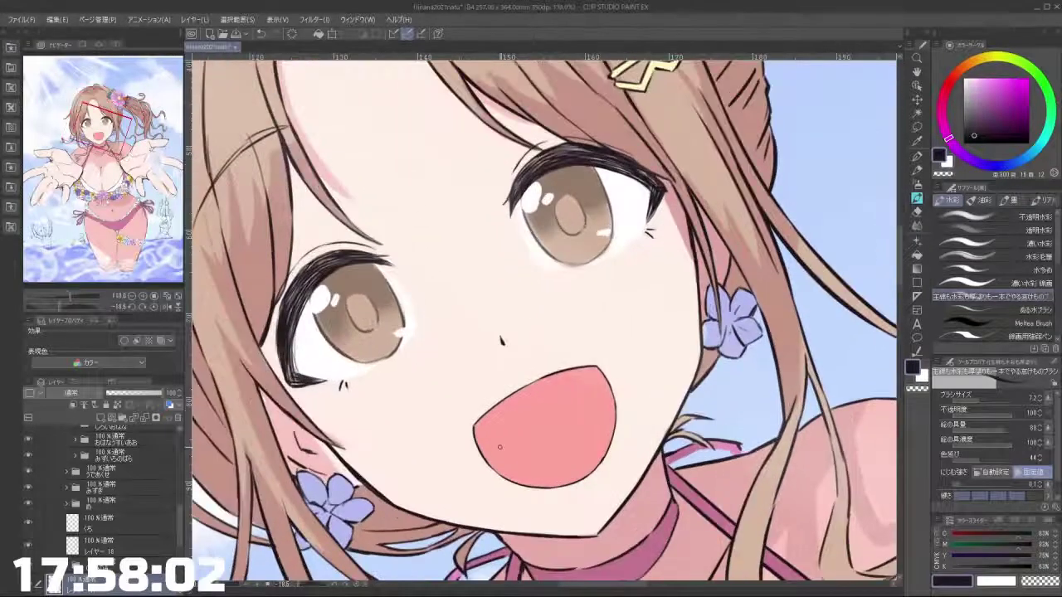
pyautogui.scroll(3, 499, 448)
pyautogui.scroll(5, 508, 422)
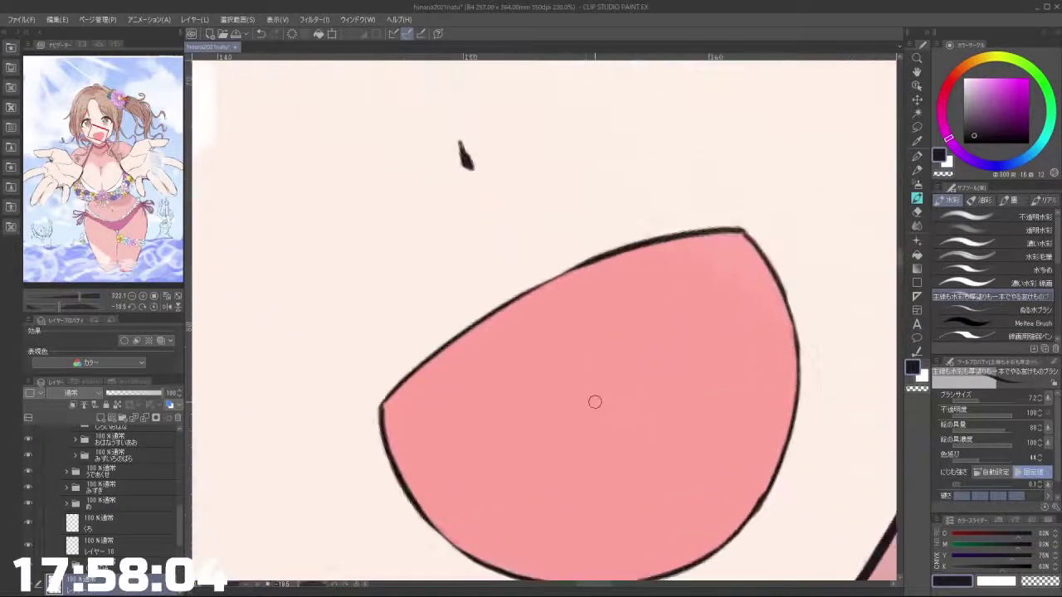
pyautogui.scroll(5, 580, 474)
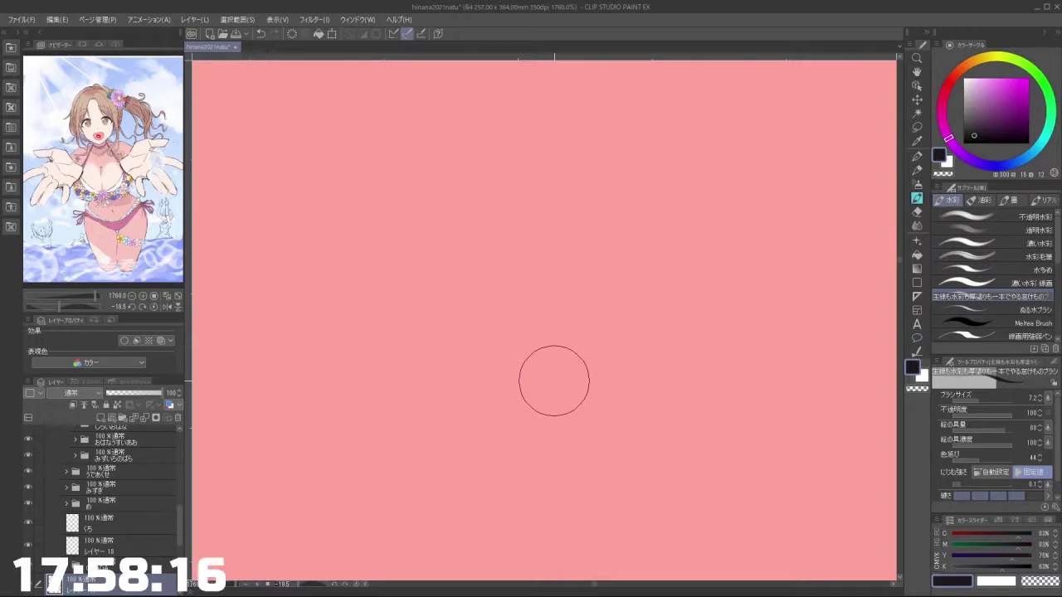
pyautogui.scroll(-5, 555, 311)
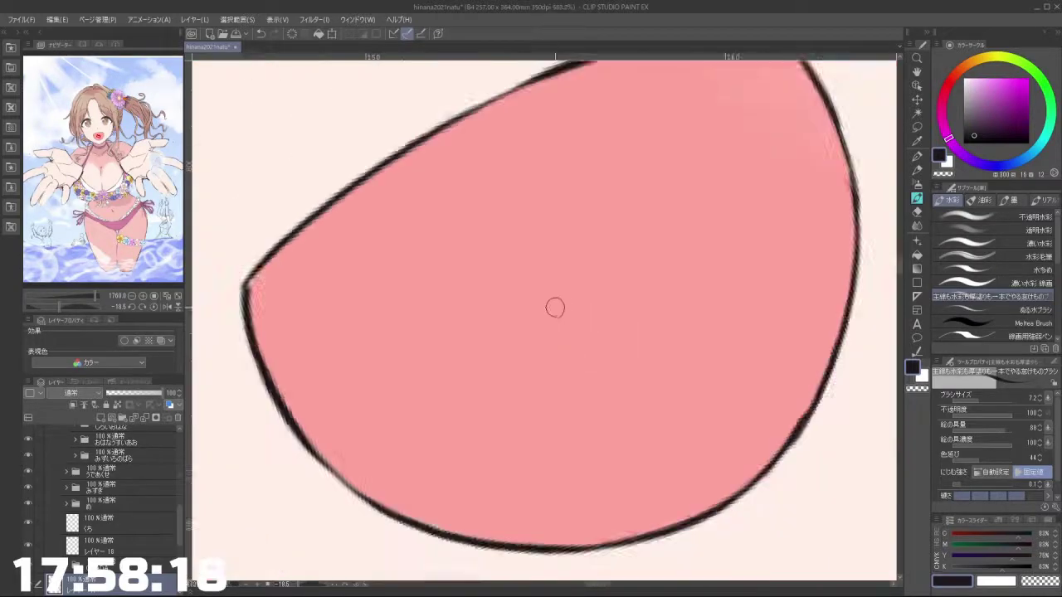
pyautogui.scroll(-6, 554, 307)
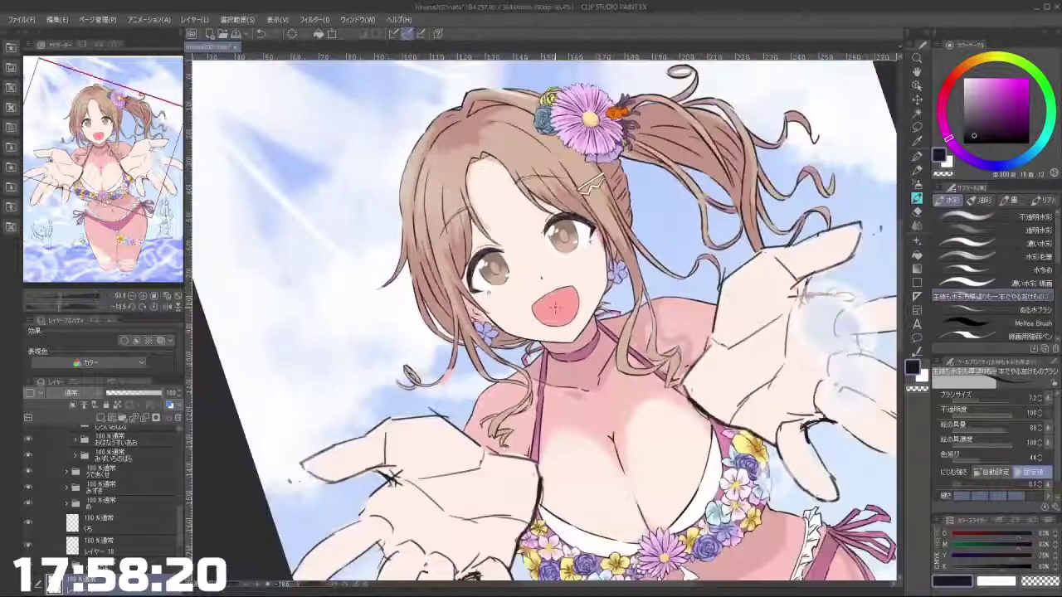
pyautogui.scroll(-3, 555, 308)
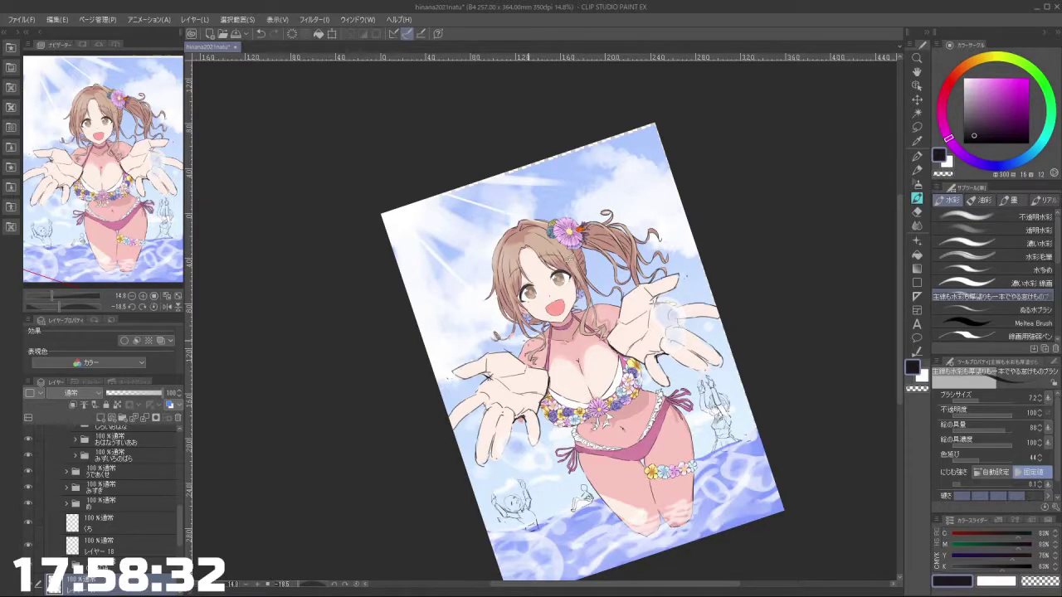
pyautogui.scroll(5, 571, 312)
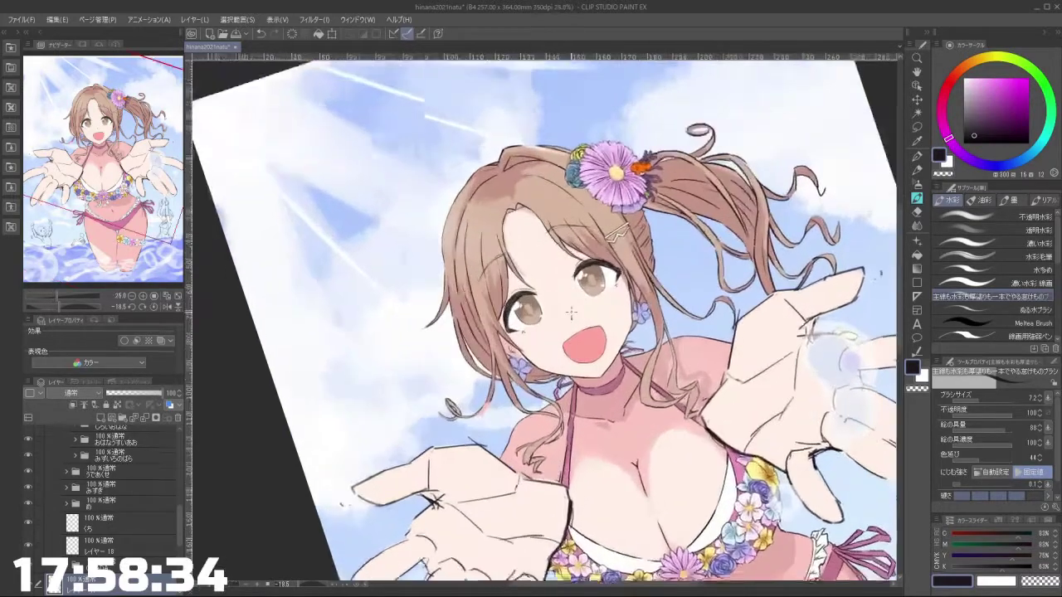
pyautogui.scroll(5, 571, 312)
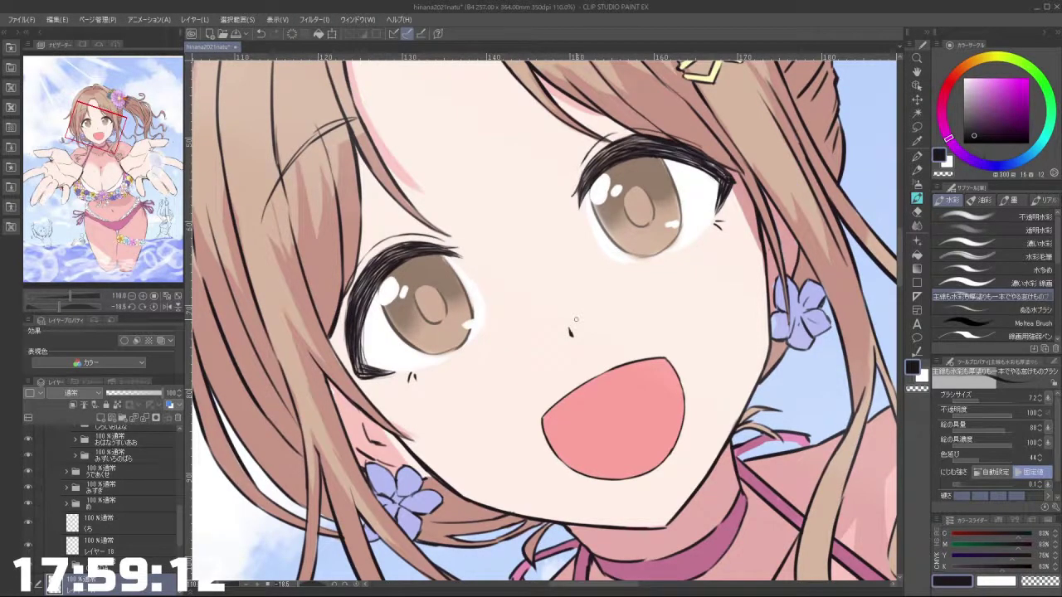
# Step: Turn the canvas upright and examine the main figure's face, upper body and outstretched hands at several magnifications
pyautogui.scroll(-5, 571, 331)
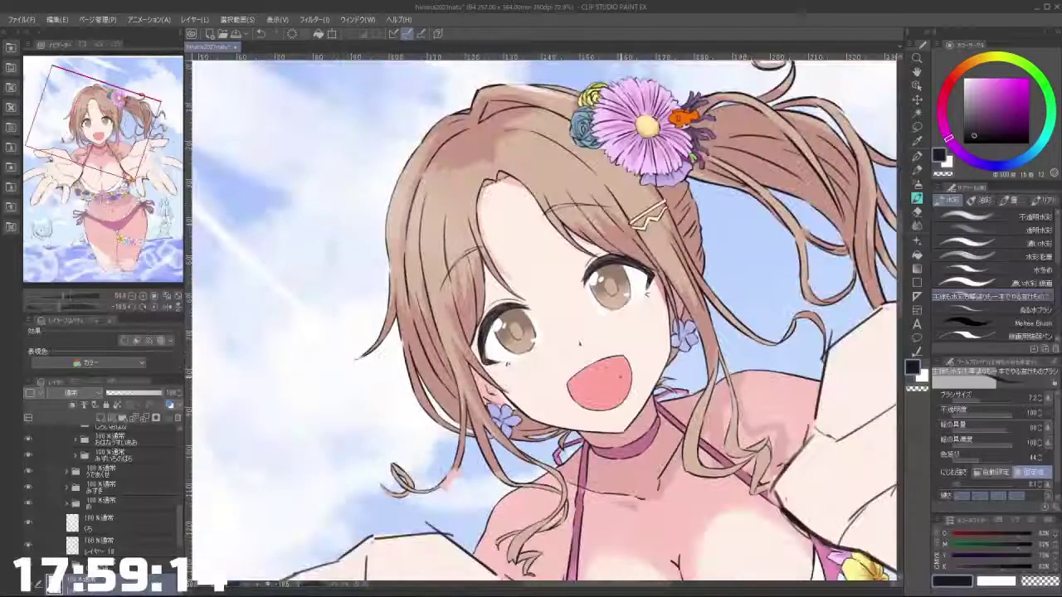
pyautogui.moveTo(621, 377); pyautogui.dragTo(619, 305)
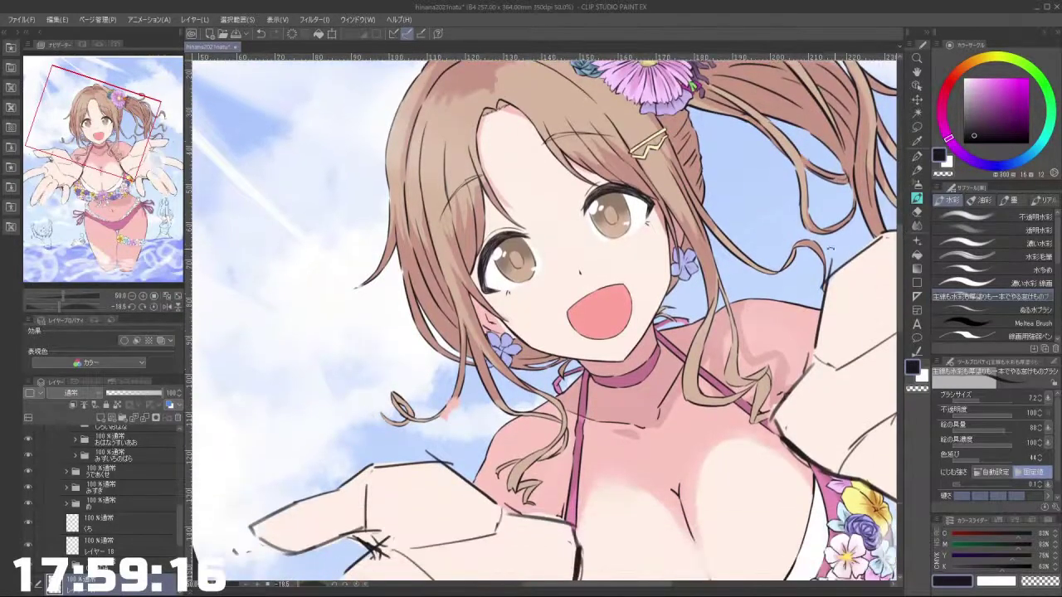
pyautogui.moveTo(767, 254); pyautogui.dragTo(776, 326)
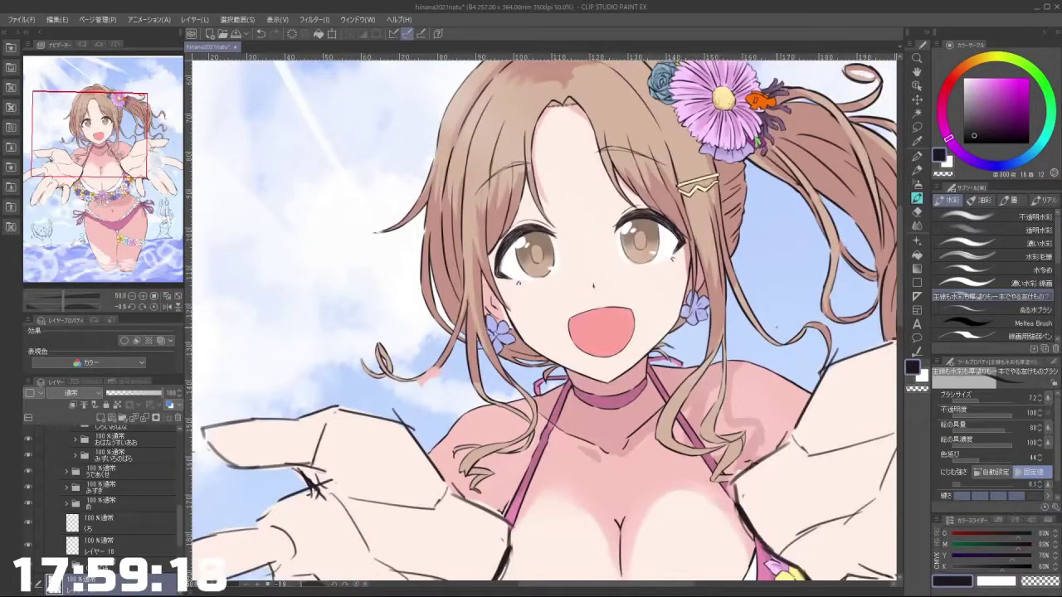
pyautogui.moveTo(670, 287); pyautogui.dragTo(622, 288)
pyautogui.moveTo(632, 332); pyautogui.dragTo(605, 271)
pyautogui.moveTo(842, 310); pyautogui.dragTo(786, 260)
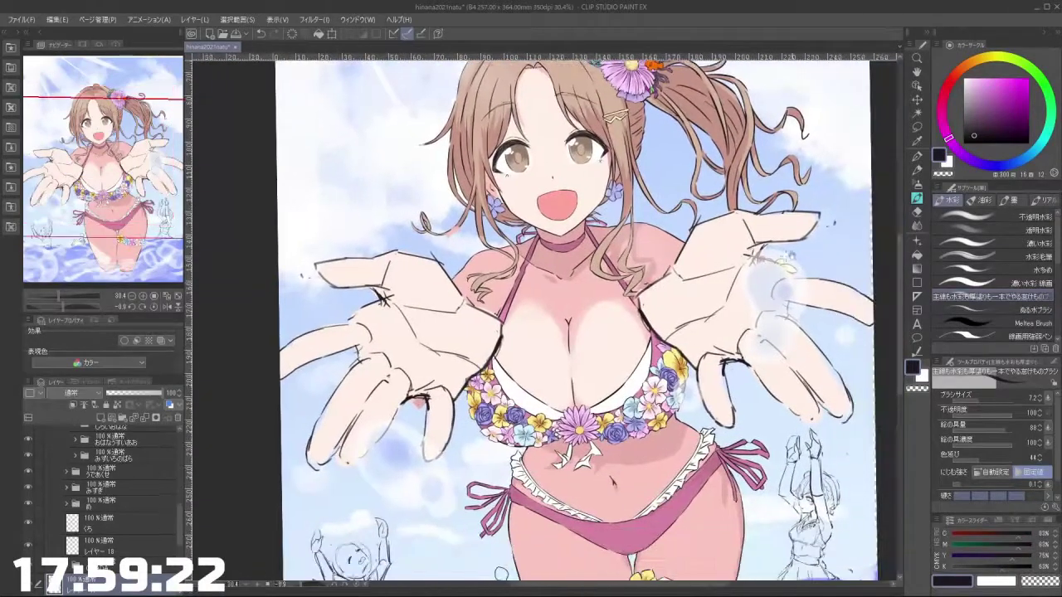
pyautogui.scroll(-2, 786, 260)
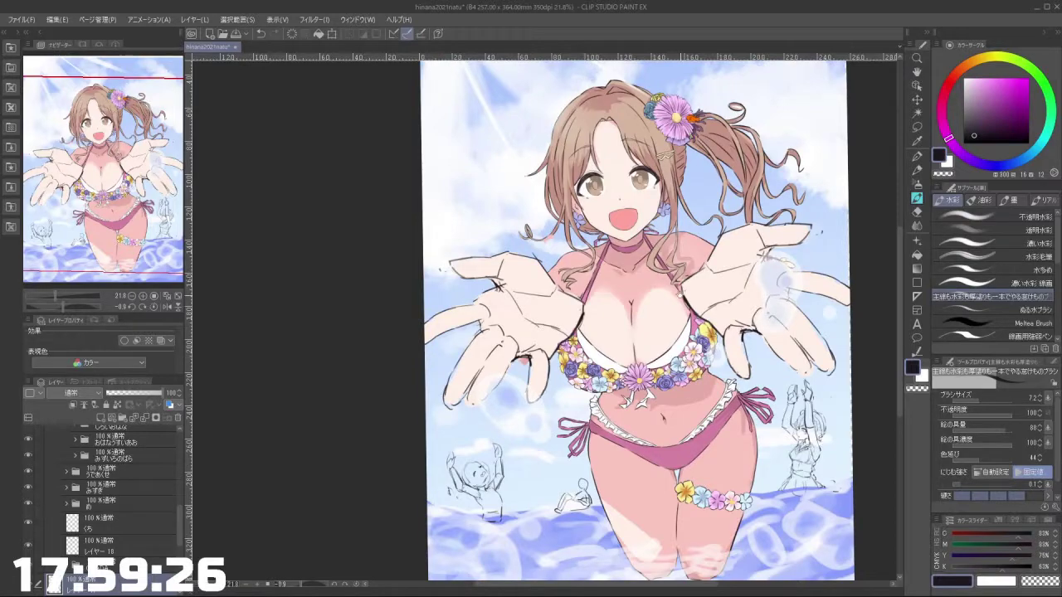
pyautogui.scroll(4, 683, 83)
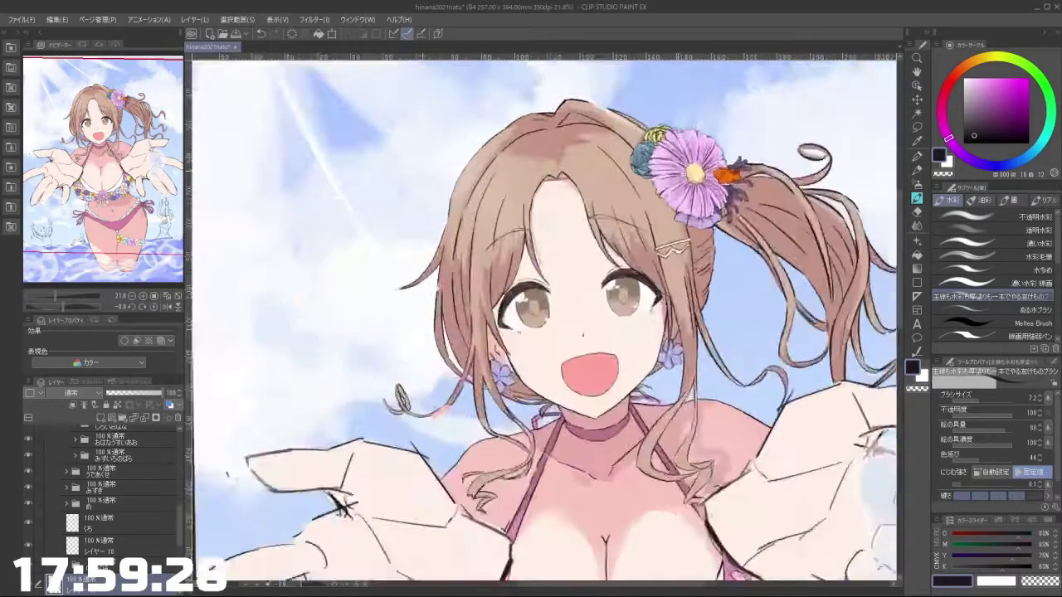
pyautogui.scroll(3, 679, 153)
pyautogui.moveTo(663, 354); pyautogui.dragTo(696, 126)
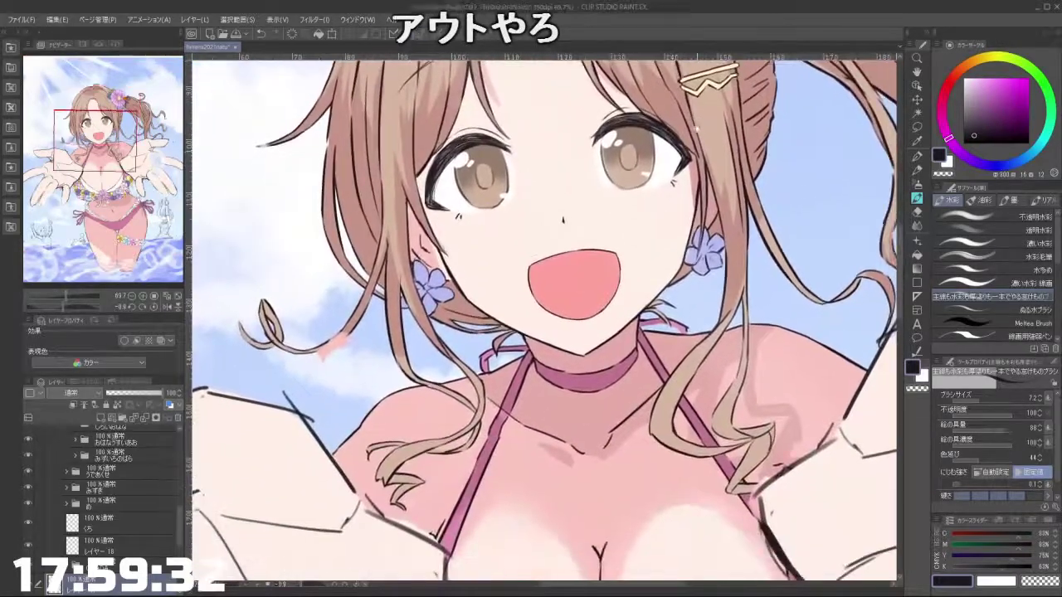
pyautogui.scroll(-4, 688, 180)
pyautogui.scroll(2, 687, 180)
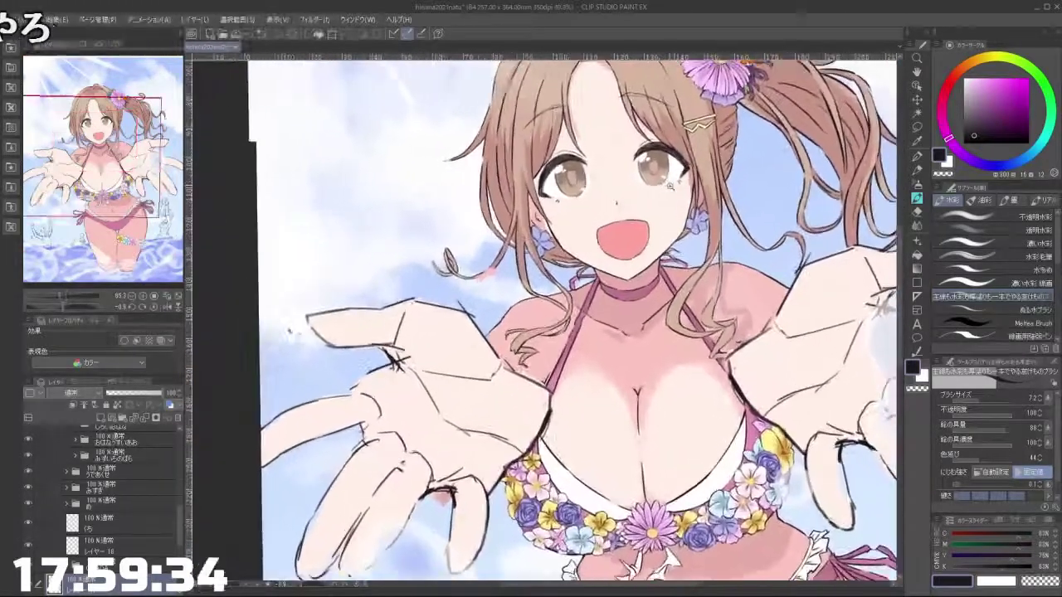
pyautogui.moveTo(627, 370); pyautogui.dragTo(611, 290)
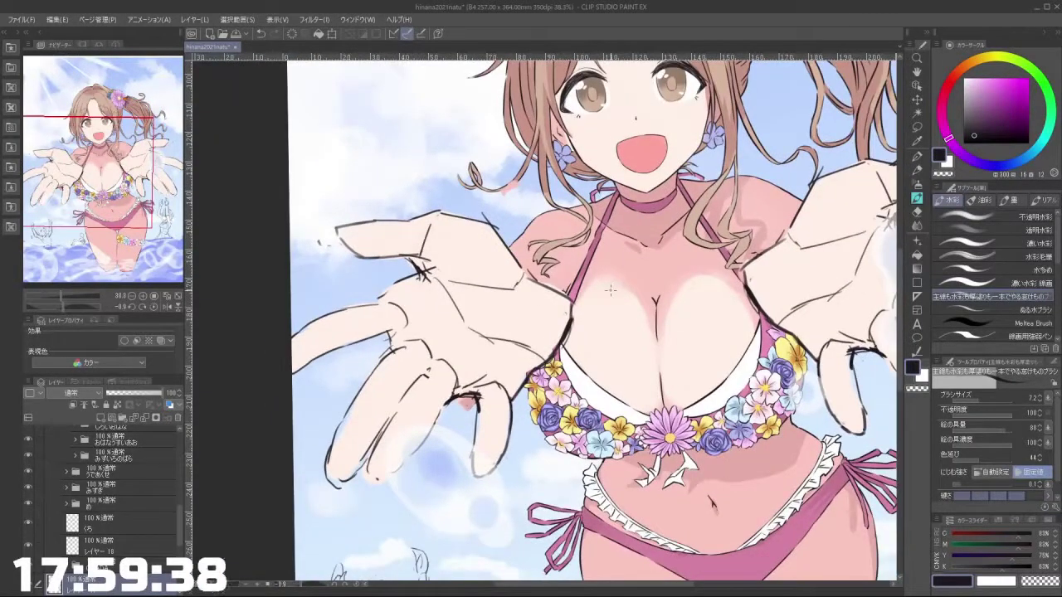
pyautogui.moveTo(722, 330); pyautogui.dragTo(687, 352)
pyautogui.scroll(2, 680, 316)
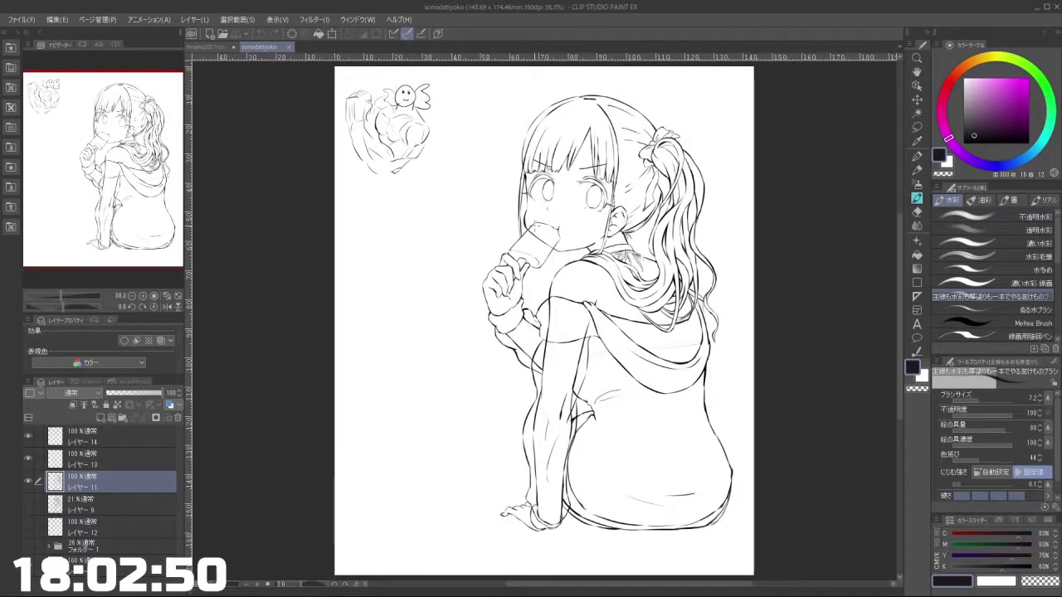
# Step: Look over the sonodatiyoko line drawing of the girl eating an ice pop and close its document
pyautogui.scroll(-1, 637, 365)
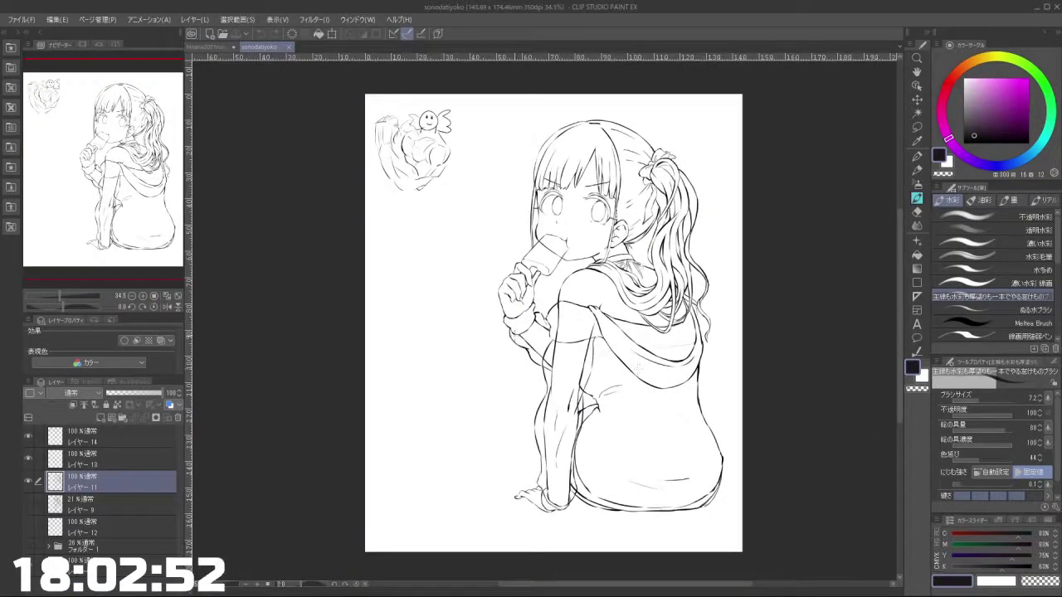
pyautogui.scroll(2, 577, 168)
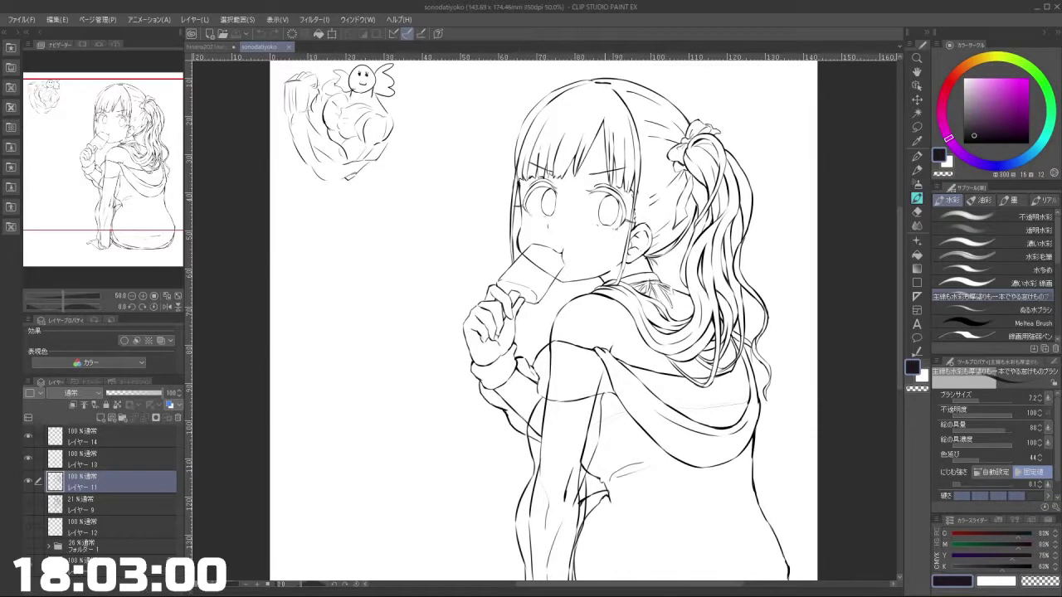
pyautogui.scroll(-1, 738, 228)
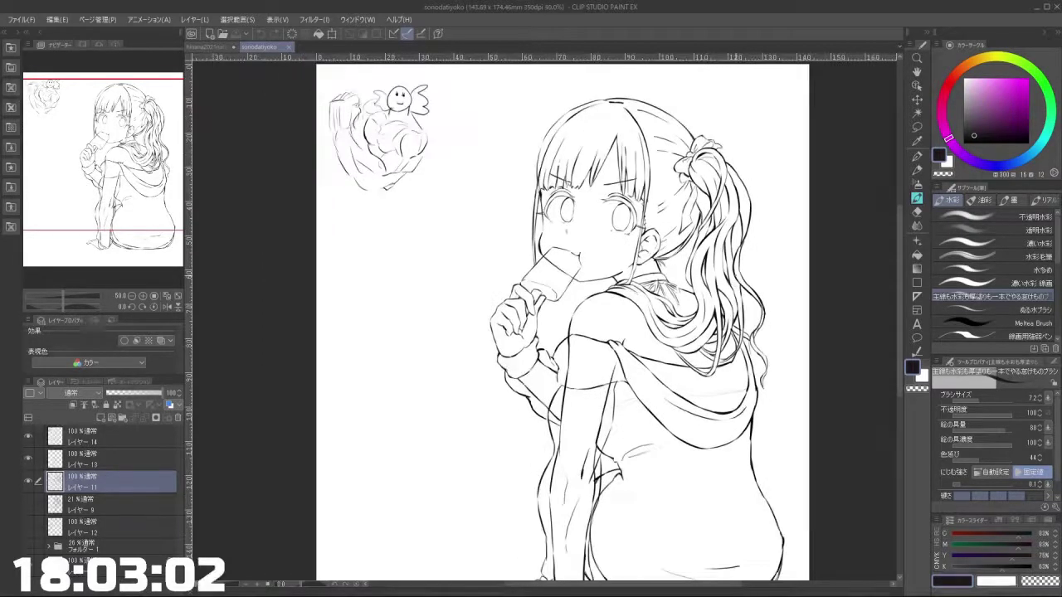
pyautogui.scroll(-5, 675, 506)
pyautogui.scroll(1, 632, 521)
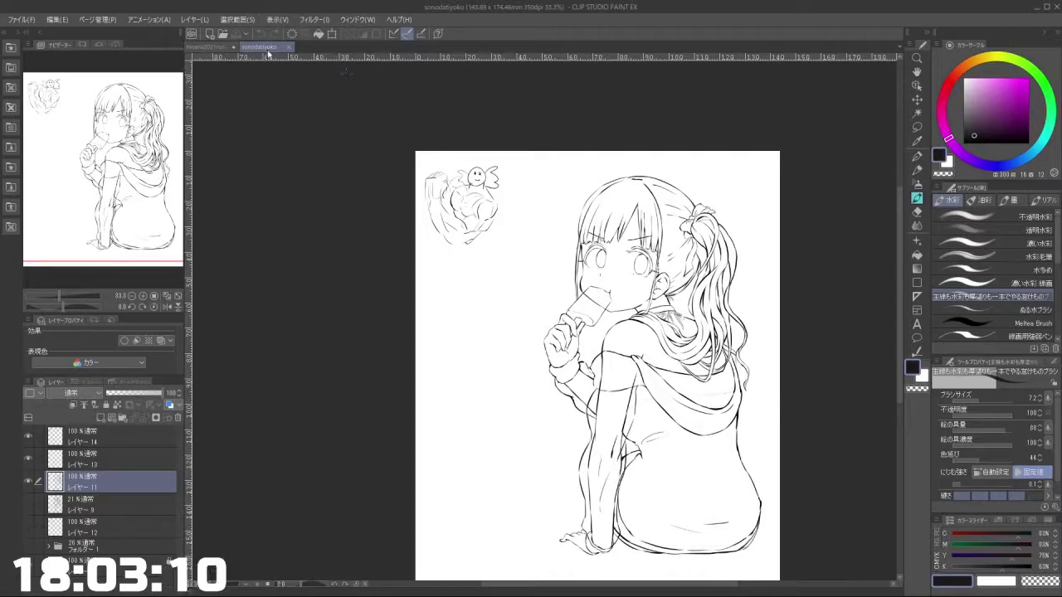
pyautogui.click(289, 46)
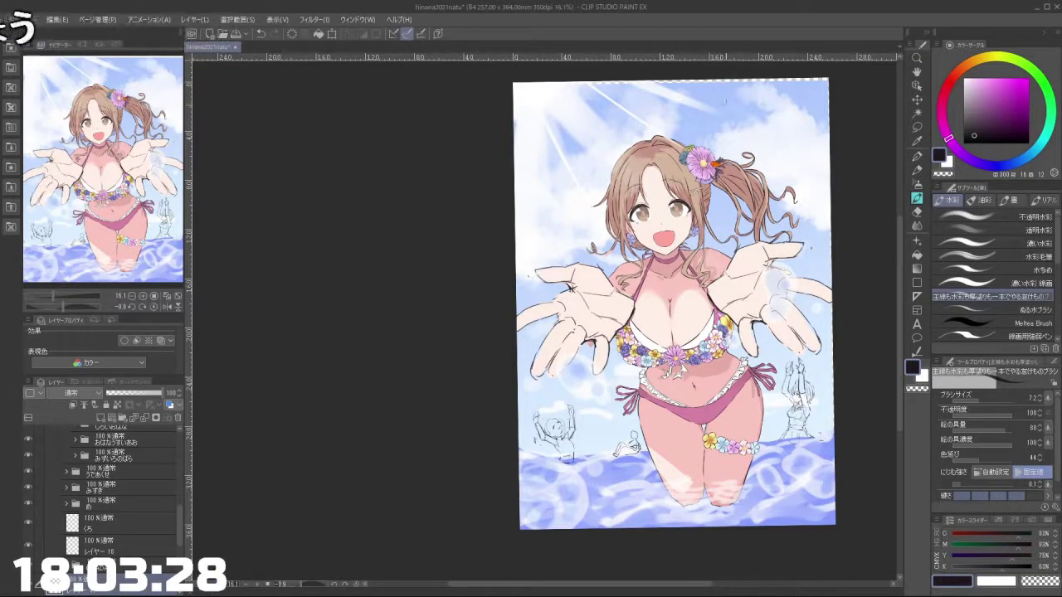
# Step: Make the hidden layer レイヤー 51 near the top of the beach illustration's layer stack visible
pyautogui.scroll(-1, 947, 288)
pyautogui.scroll(-3, 777, 256)
pyautogui.scroll(-1, 738, 249)
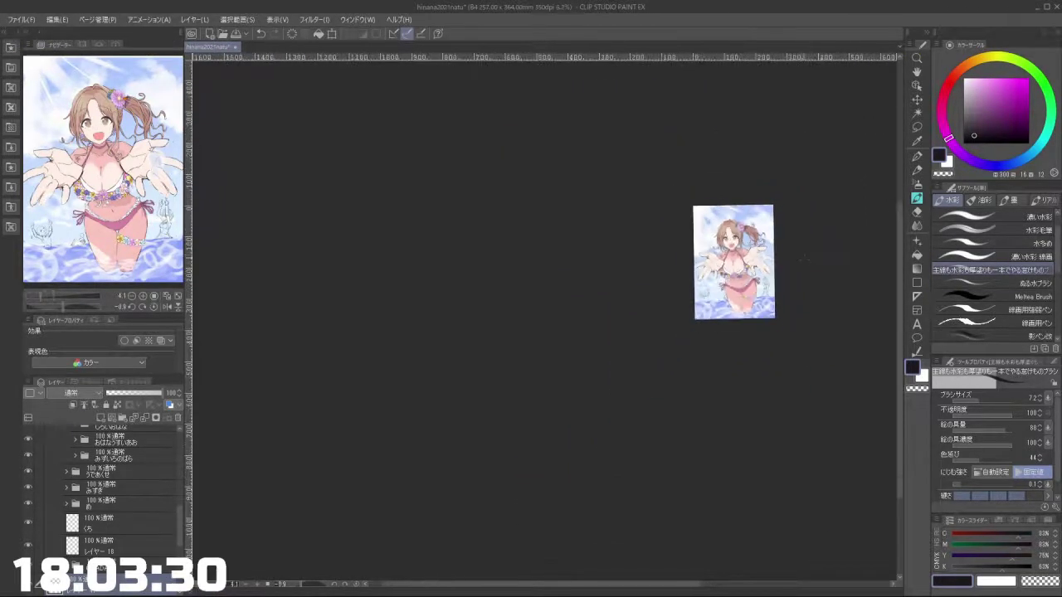
pyautogui.scroll(1, 772, 263)
pyautogui.scroll(3, 125, 475)
pyautogui.scroll(5, 123, 469)
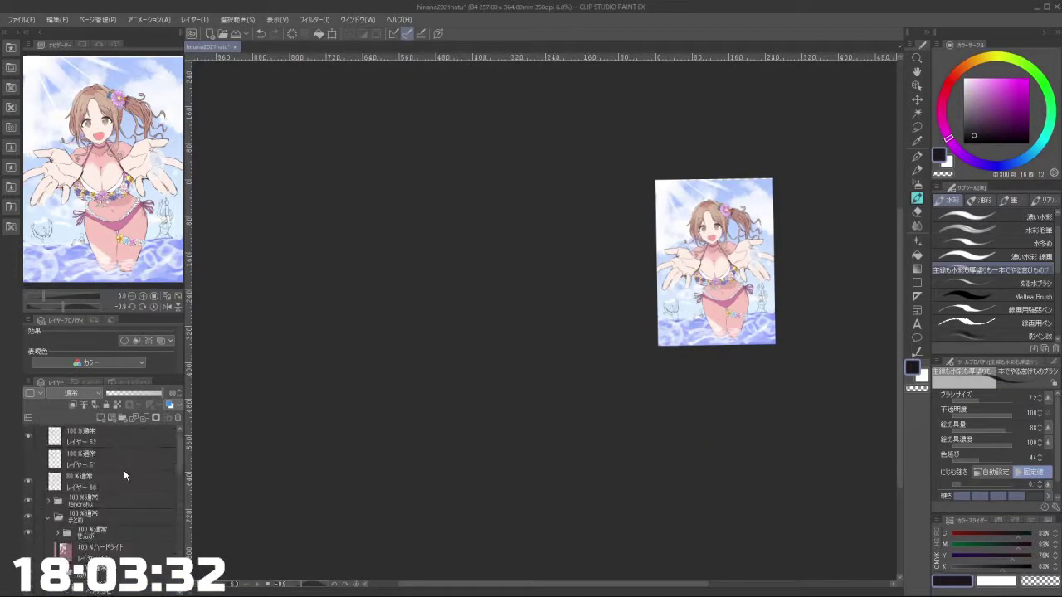
pyautogui.click(28, 458)
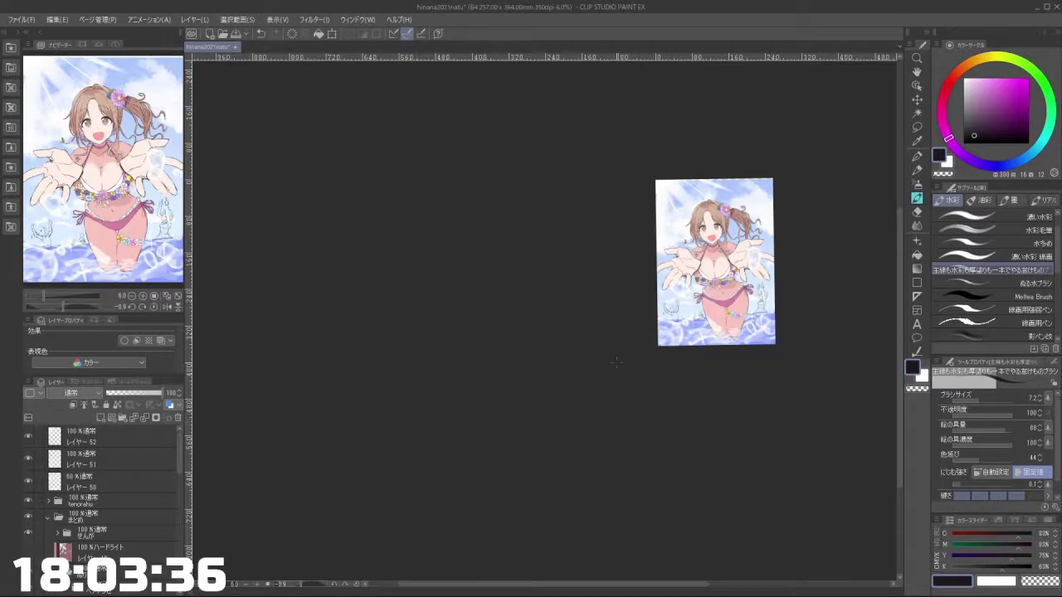
# Step: Examine the beach illustration's overall composition at thumbnail size with the upper layers shown
pyautogui.scroll(-1, 688, 311)
pyautogui.scroll(1, 764, 297)
pyautogui.scroll(1, 730, 224)
pyautogui.scroll(-1, 734, 213)
pyautogui.scroll(-1, 742, 211)
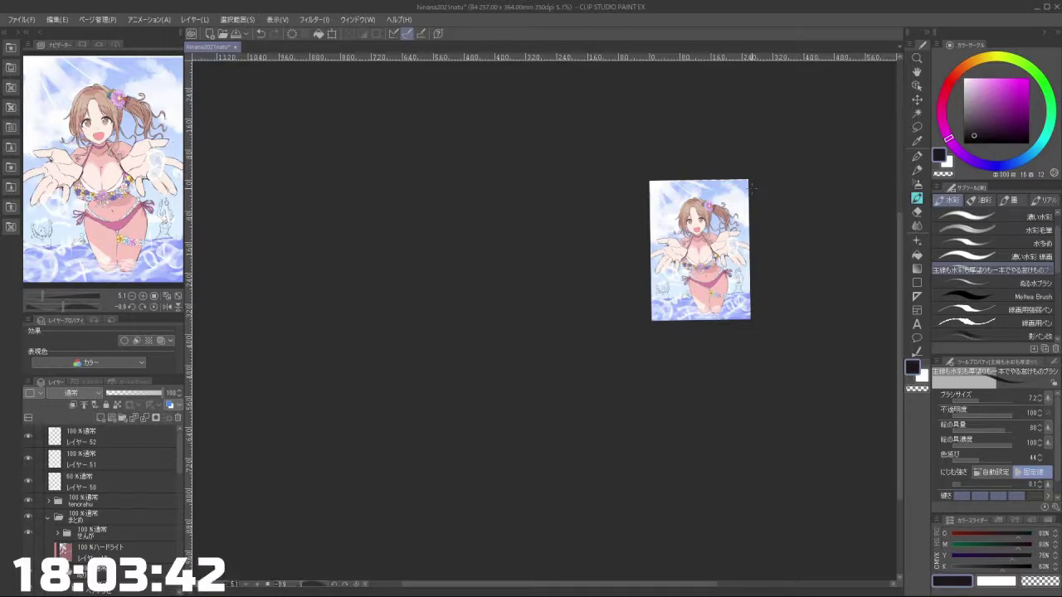
pyautogui.scroll(-1, 751, 188)
pyautogui.scroll(1, 758, 183)
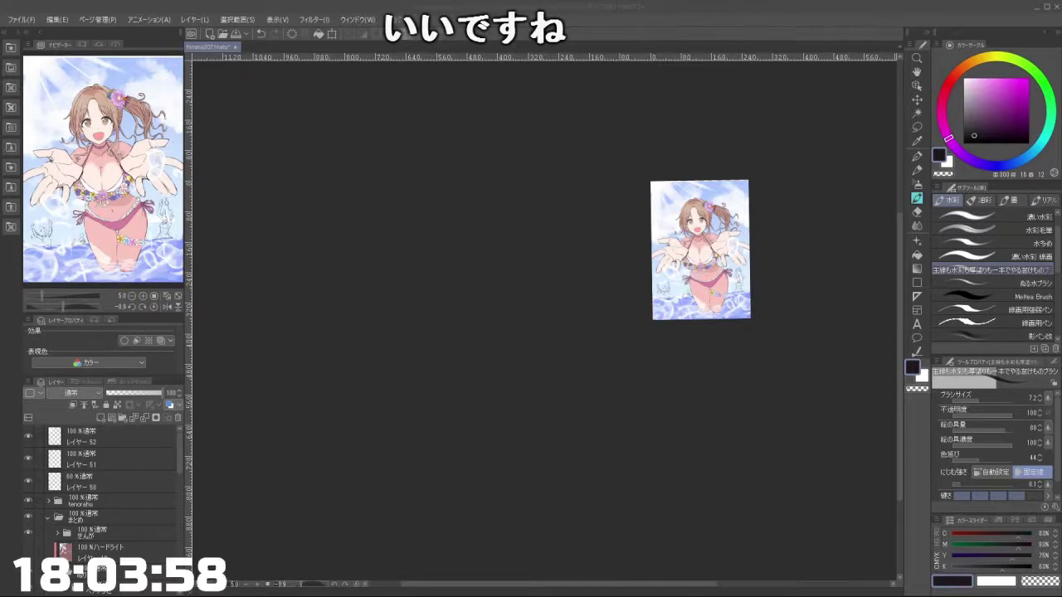
pyautogui.scroll(3, 758, 240)
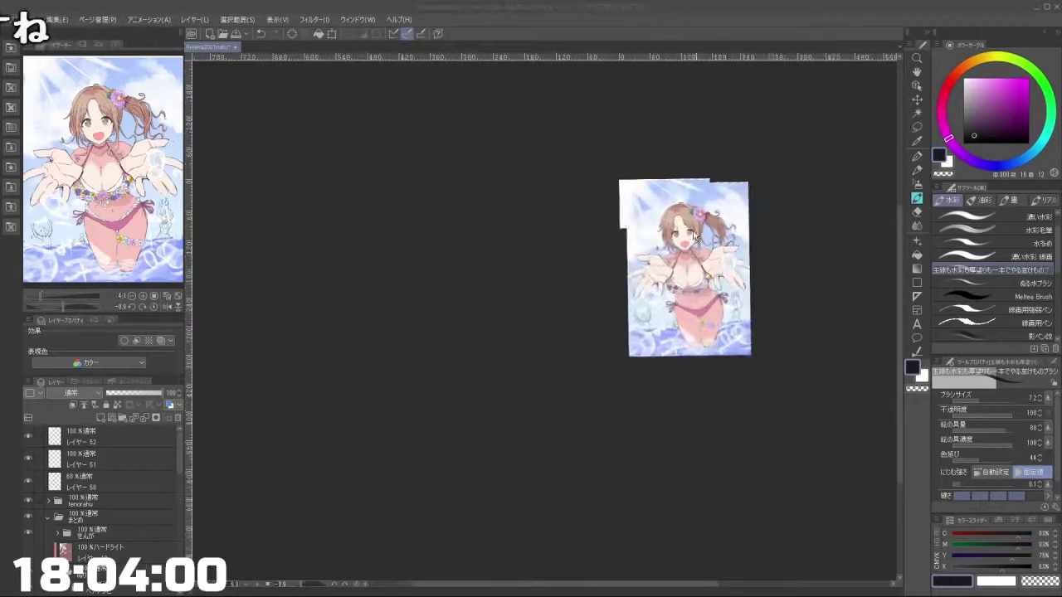
pyautogui.scroll(2, 796, 267)
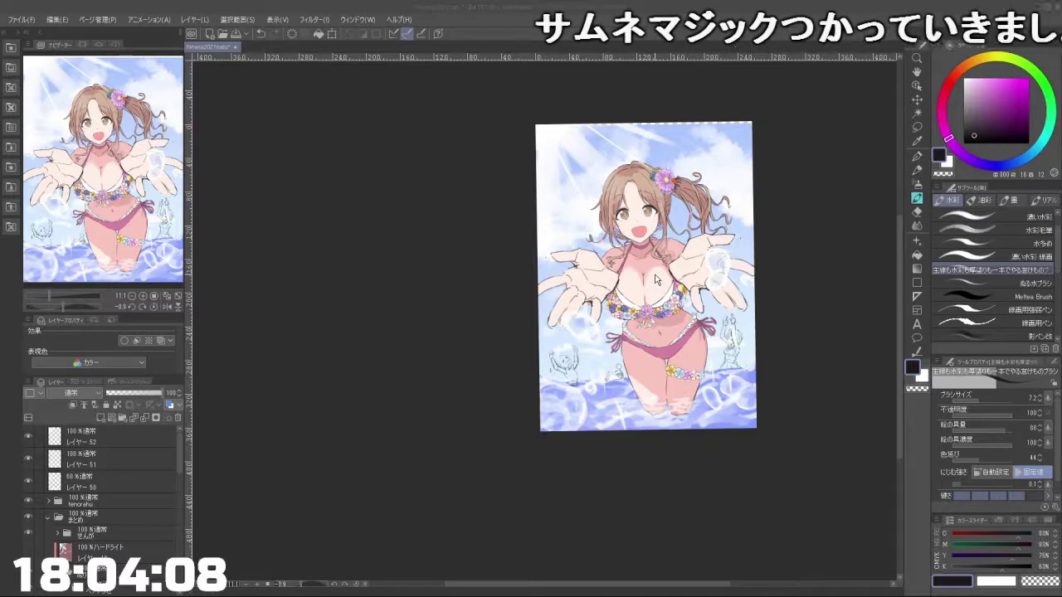
pyautogui.scroll(-3, 667, 260)
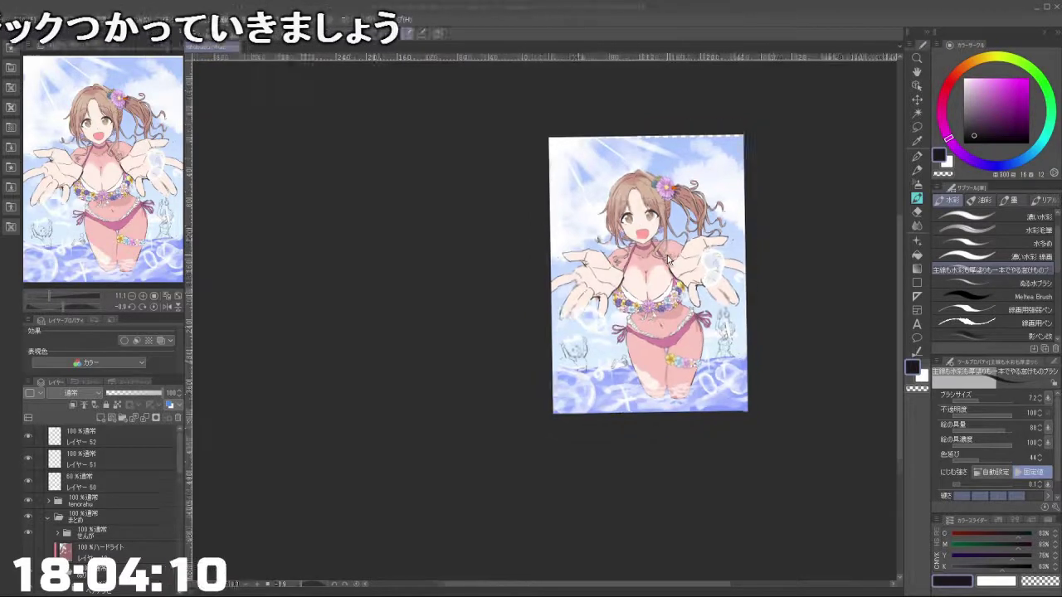
pyautogui.scroll(-3, 669, 259)
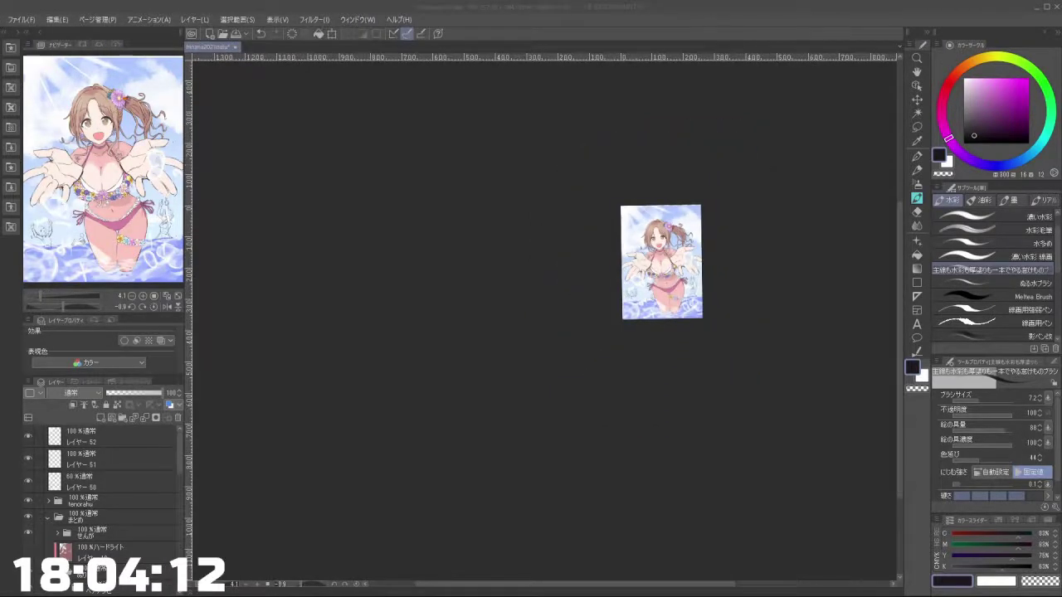
pyautogui.scroll(4, 736, 218)
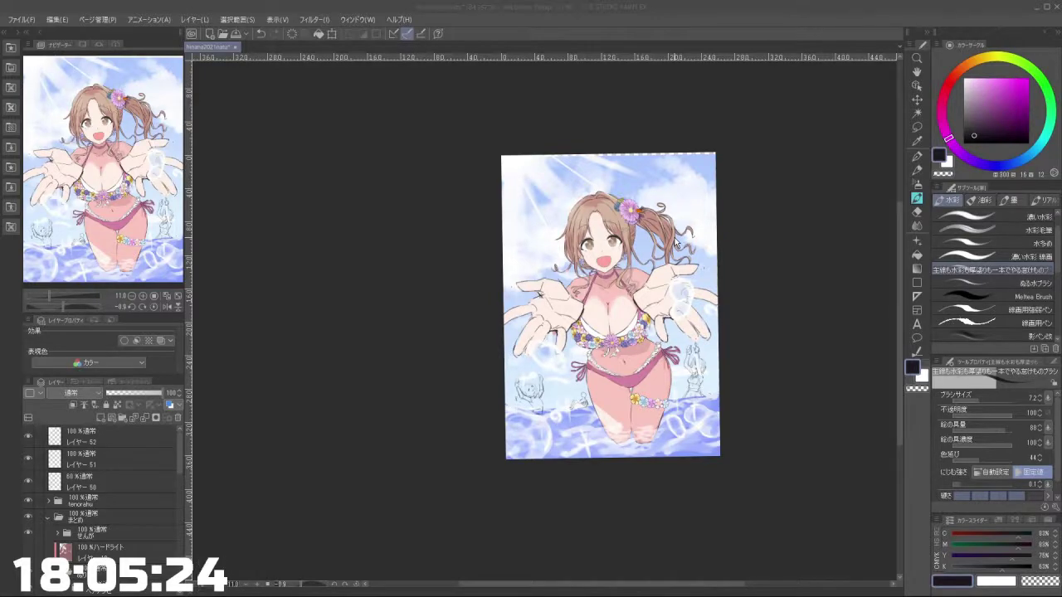
# Step: Examine the main figure's face and hands, the water effects and the background characters at close range and against the full picture
pyautogui.scroll(6, 616, 242)
pyautogui.scroll(2, 561, 214)
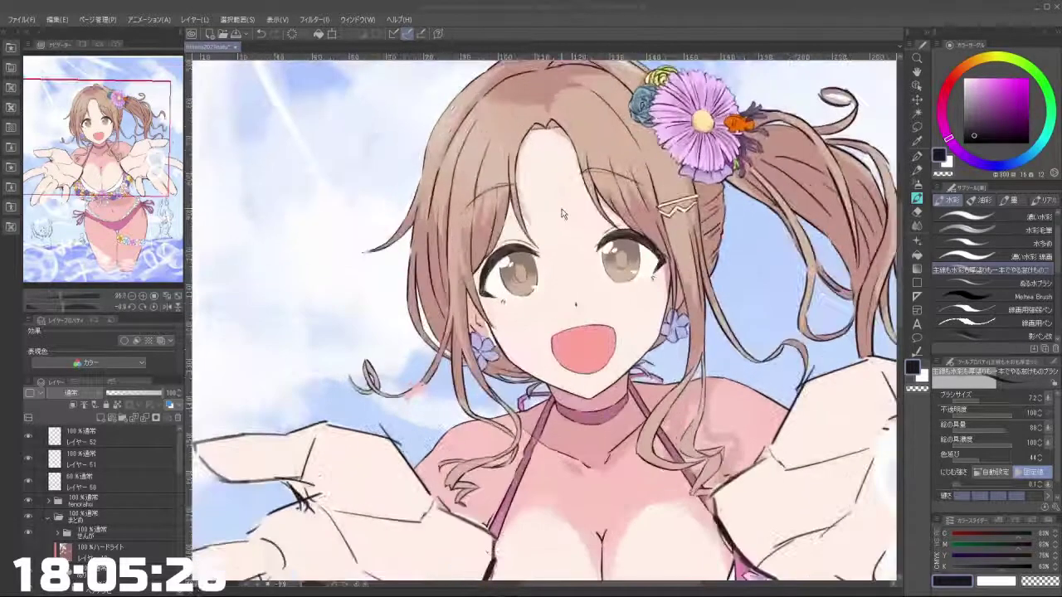
pyautogui.scroll(-6, 596, 214)
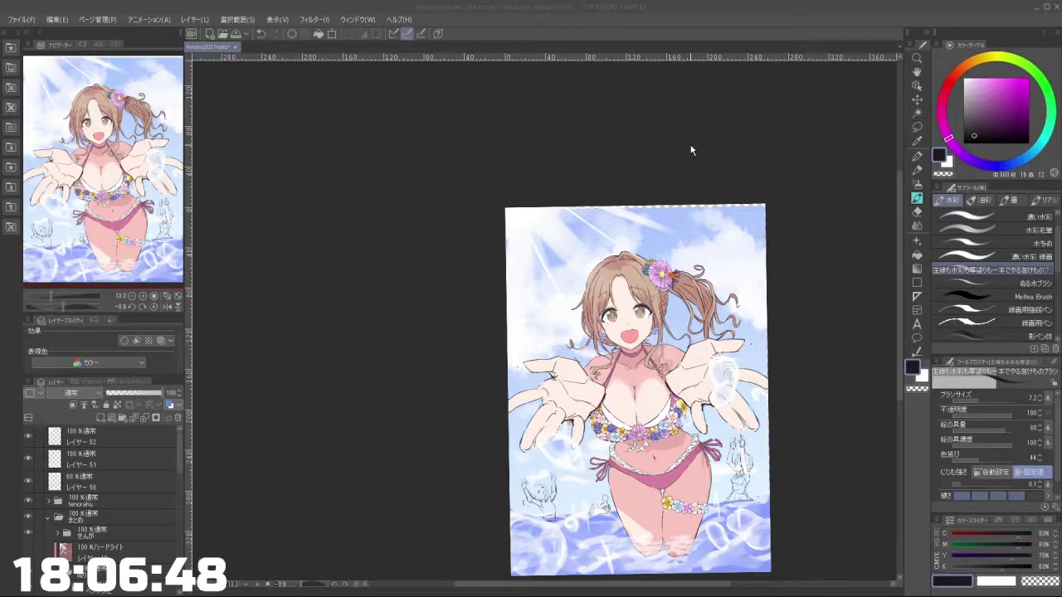
pyautogui.scroll(5, 764, 326)
pyautogui.scroll(-5, 685, 327)
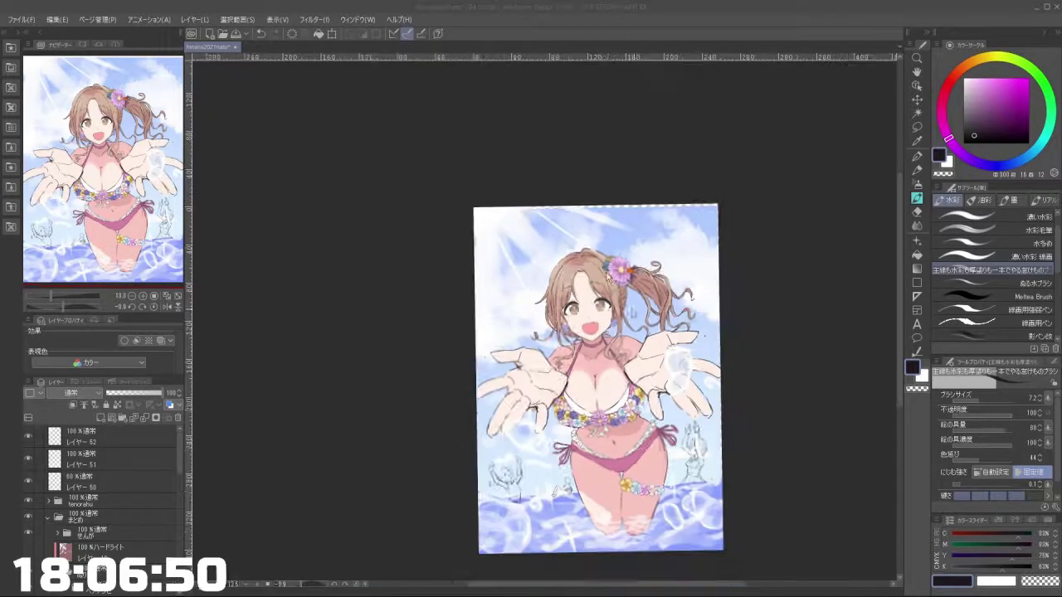
pyautogui.scroll(3, 664, 356)
pyautogui.scroll(3, 620, 341)
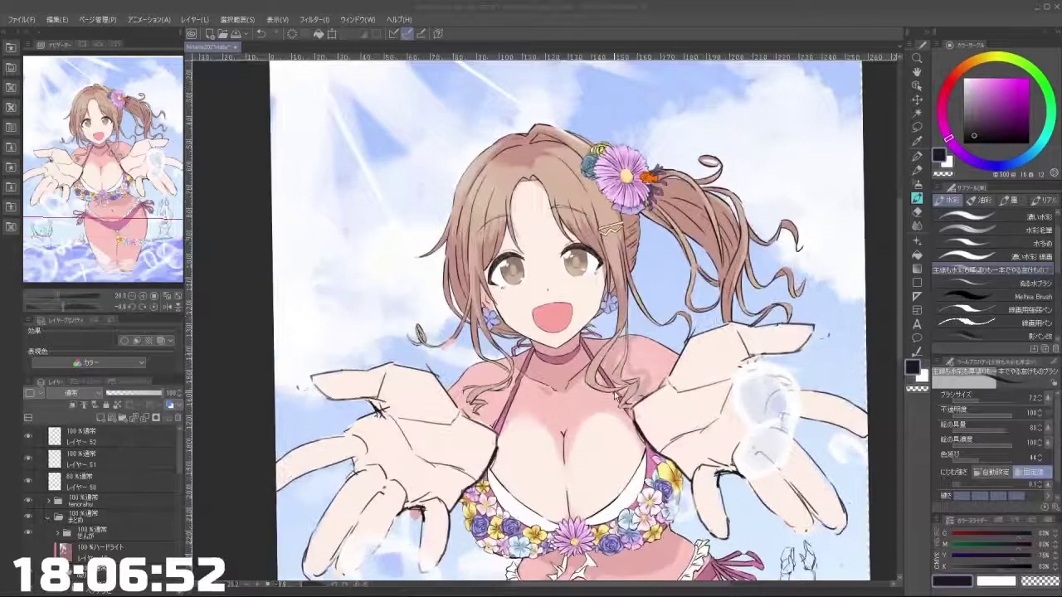
pyautogui.scroll(1, 615, 397)
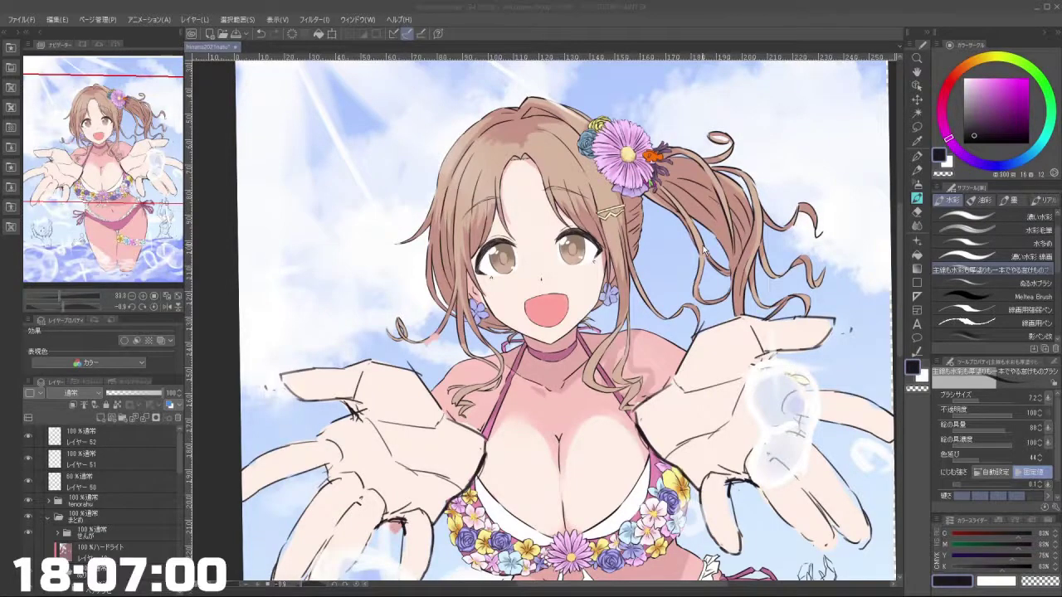
pyautogui.scroll(-2, 687, 270)
pyautogui.scroll(-1, 687, 270)
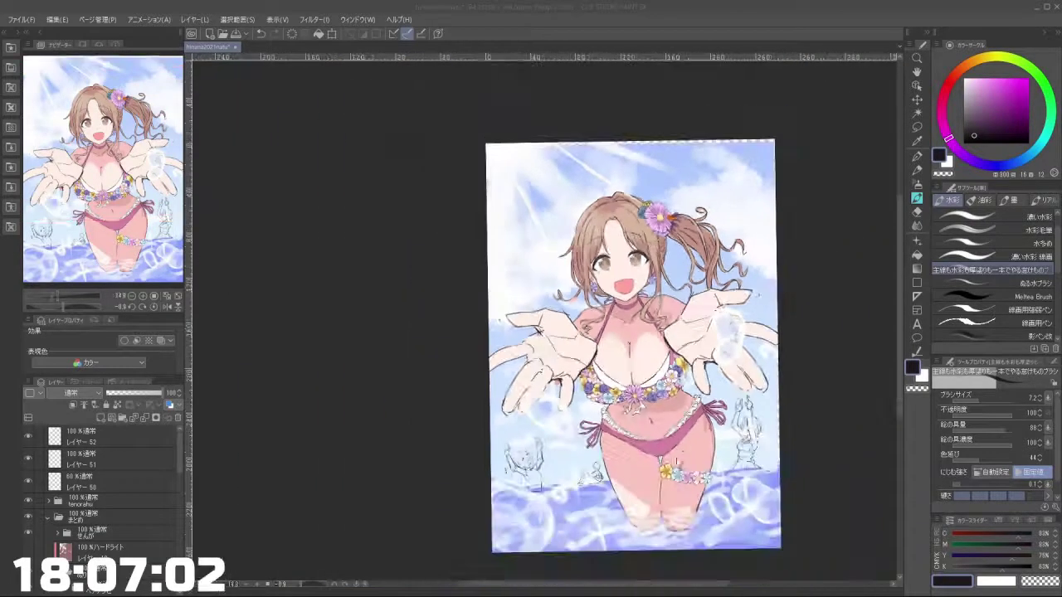
pyautogui.scroll(4, 676, 530)
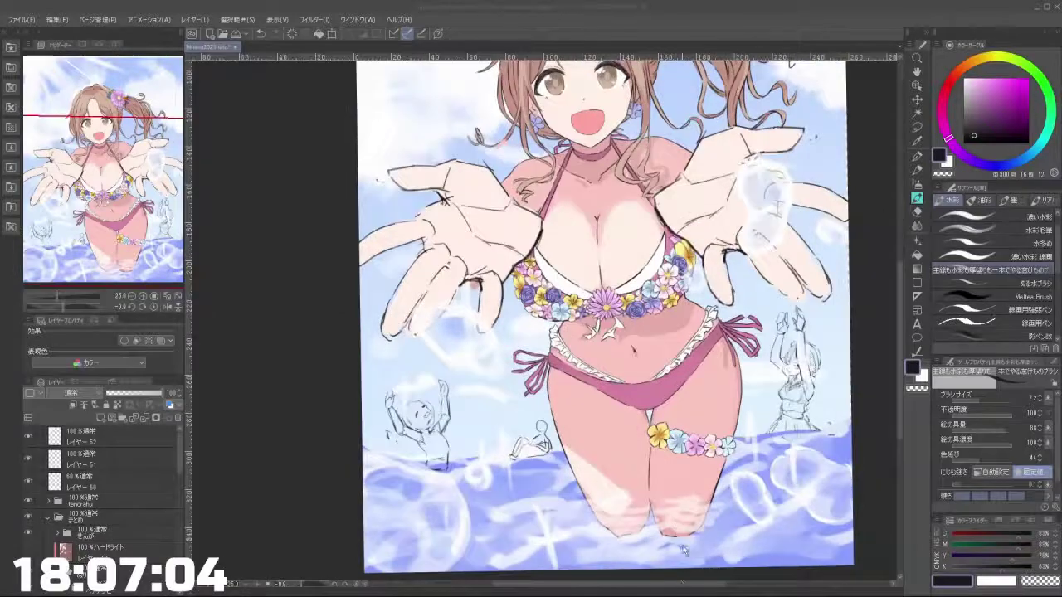
pyautogui.scroll(2, 645, 357)
pyautogui.scroll(-3, 642, 330)
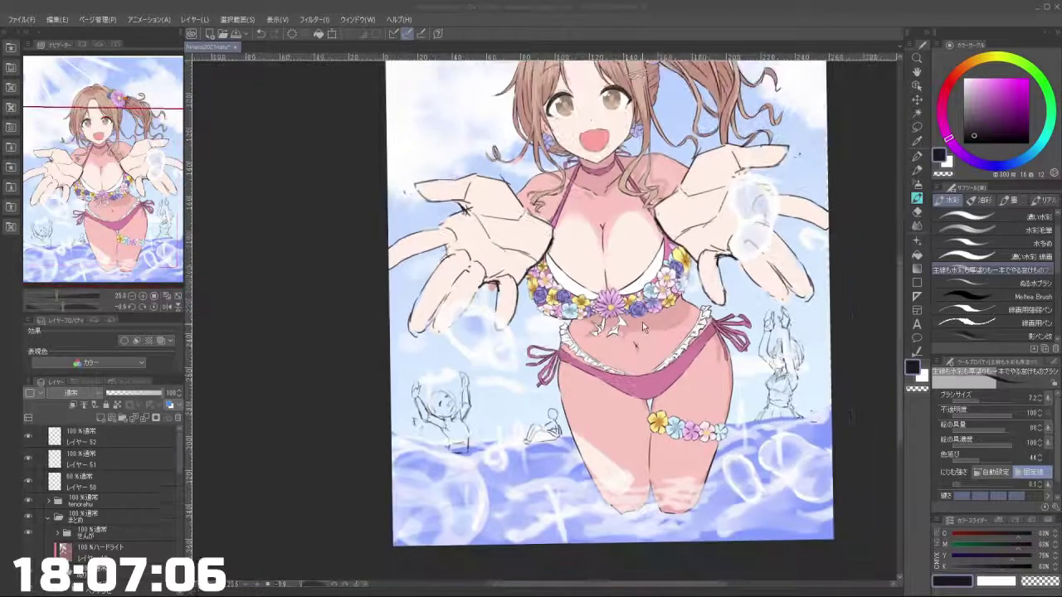
pyautogui.scroll(3, 610, 159)
pyautogui.scroll(1, 609, 159)
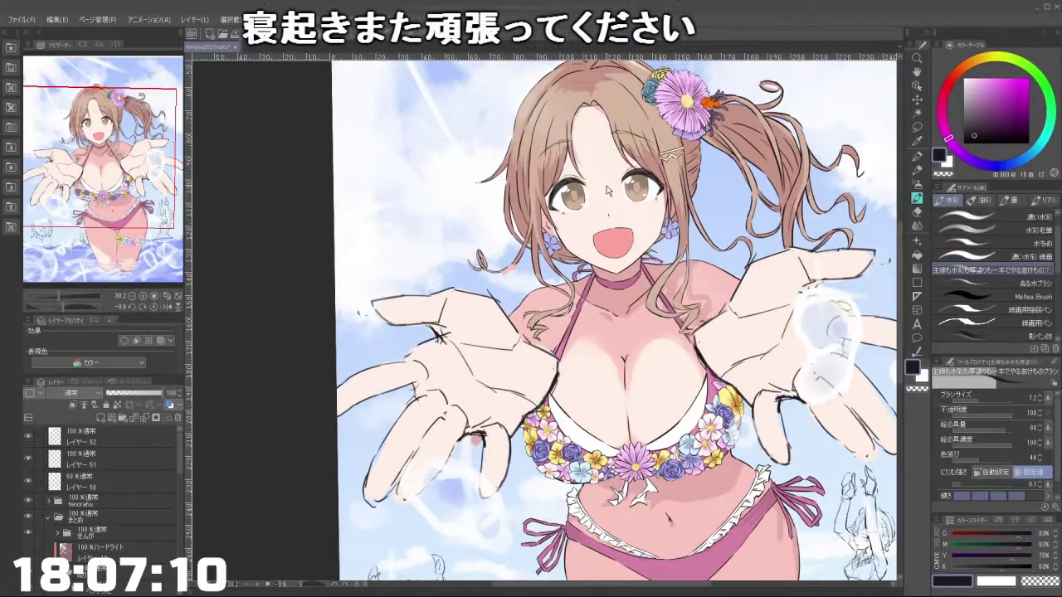
pyautogui.scroll(-2, 606, 196)
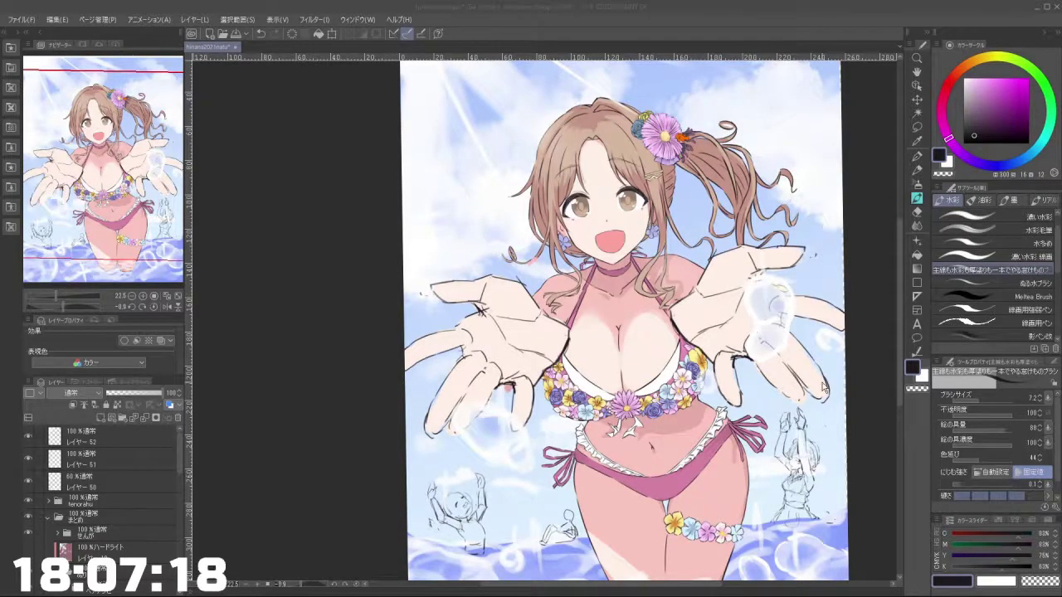
# Step: Examine the beach illustration's lower half, including the flower-trimmed swimsuit, sketched background figures and sea surface, in close-up and within the whole picture
pyautogui.scroll(-1, 839, 512)
pyautogui.scroll(4, 840, 511)
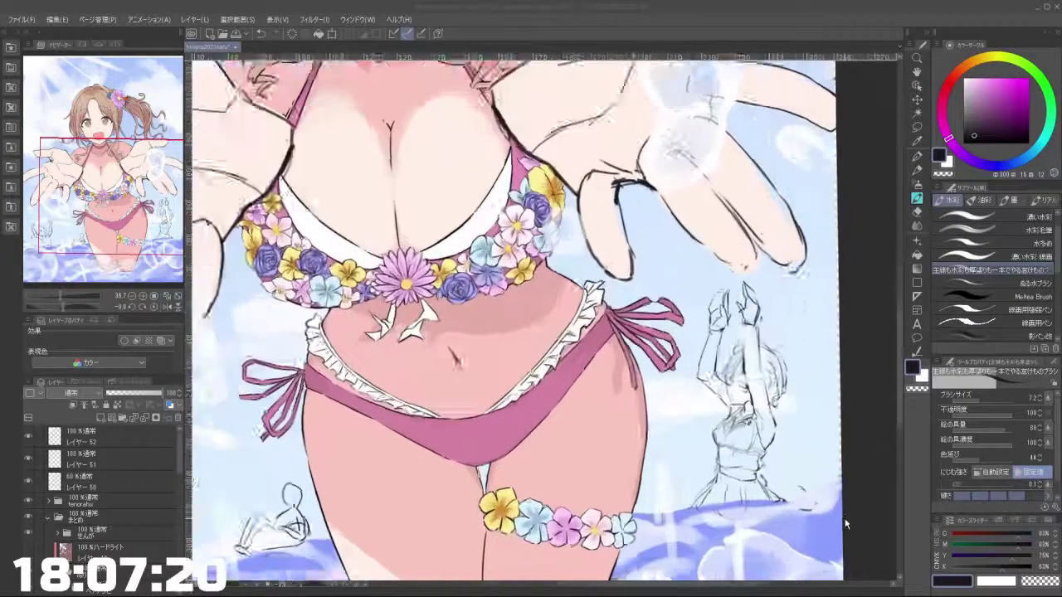
pyautogui.scroll(-2, 581, 432)
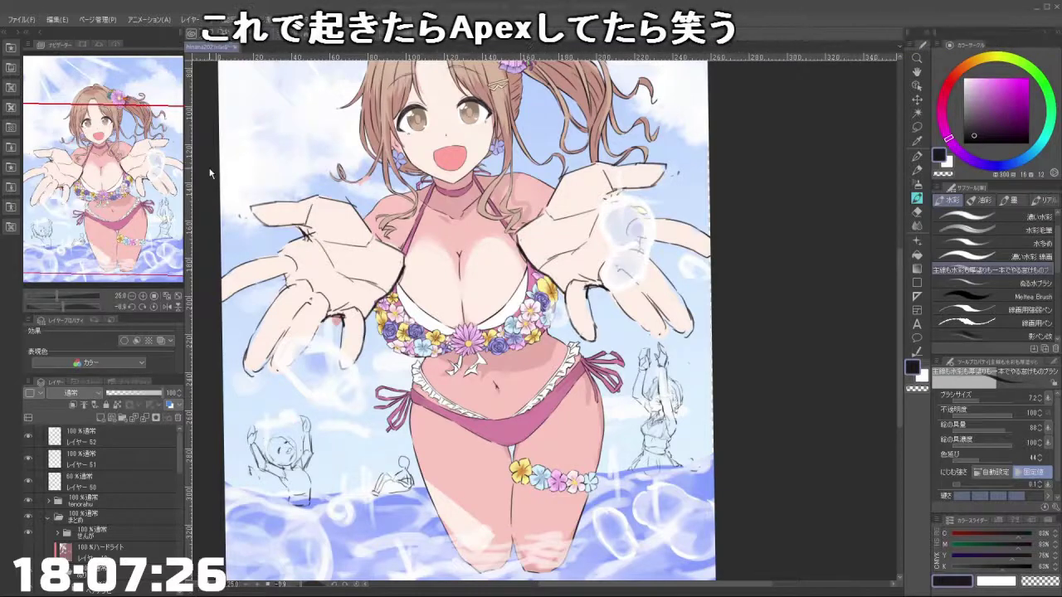
pyautogui.scroll(-1, 462, 292)
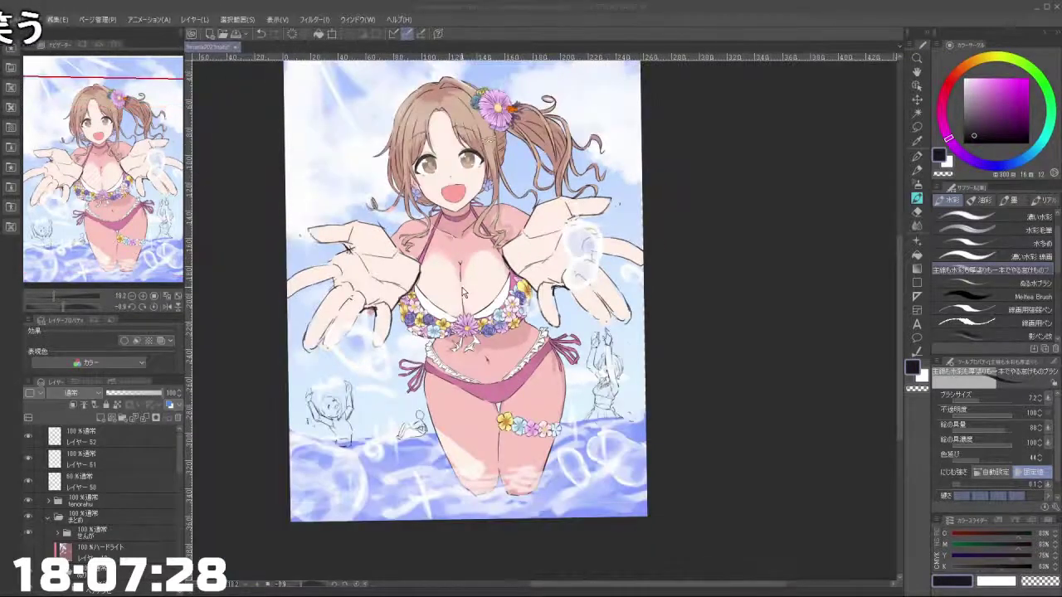
pyautogui.scroll(-1, 462, 292)
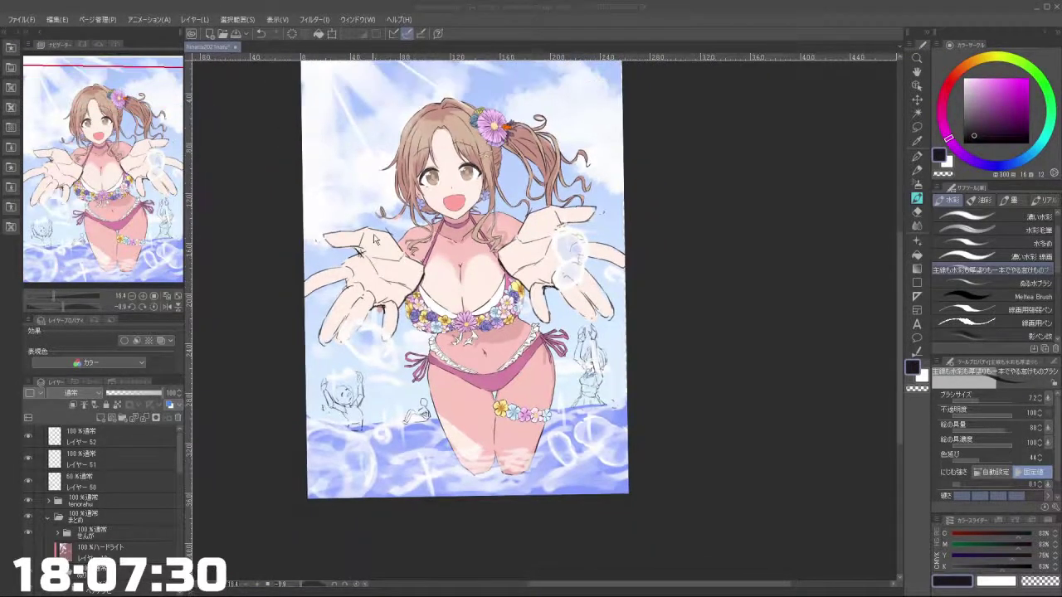
pyautogui.scroll(2, 334, 176)
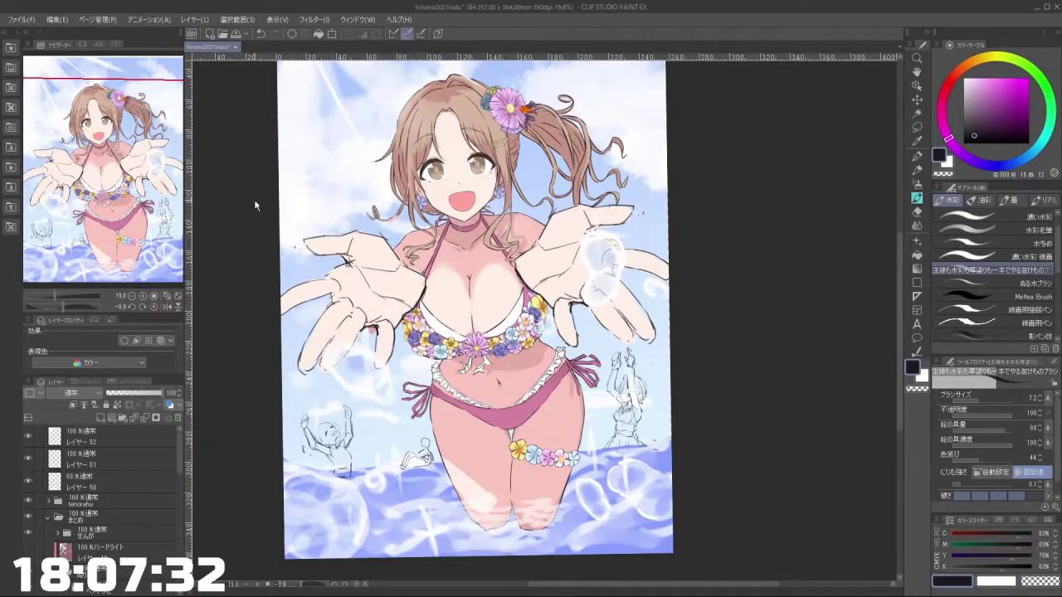
pyautogui.scroll(3, 638, 414)
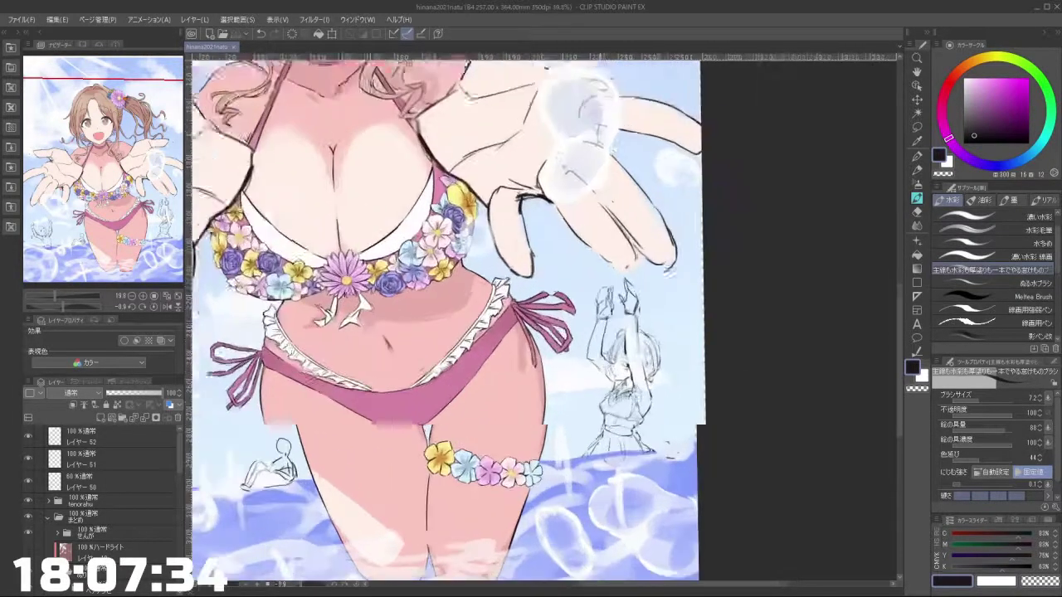
pyautogui.scroll(-3, 479, 319)
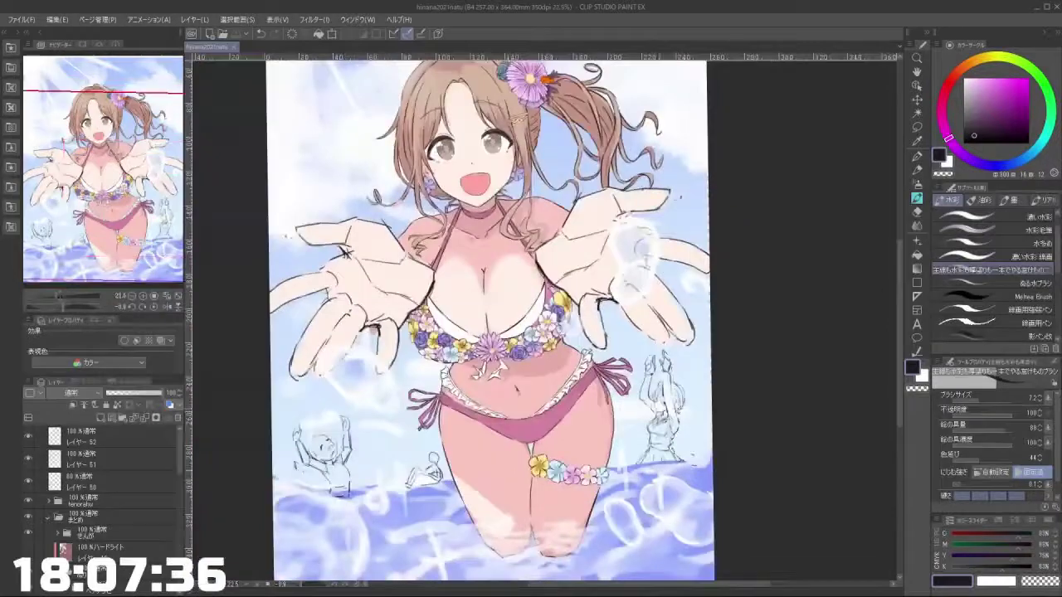
pyautogui.scroll(3, 344, 465)
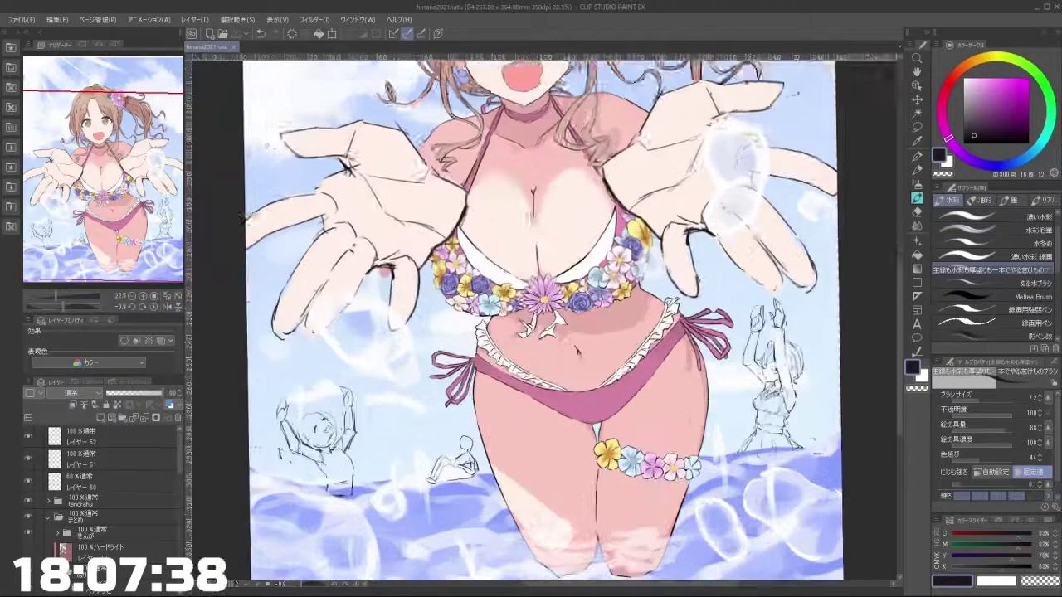
pyautogui.scroll(-4, 328, 439)
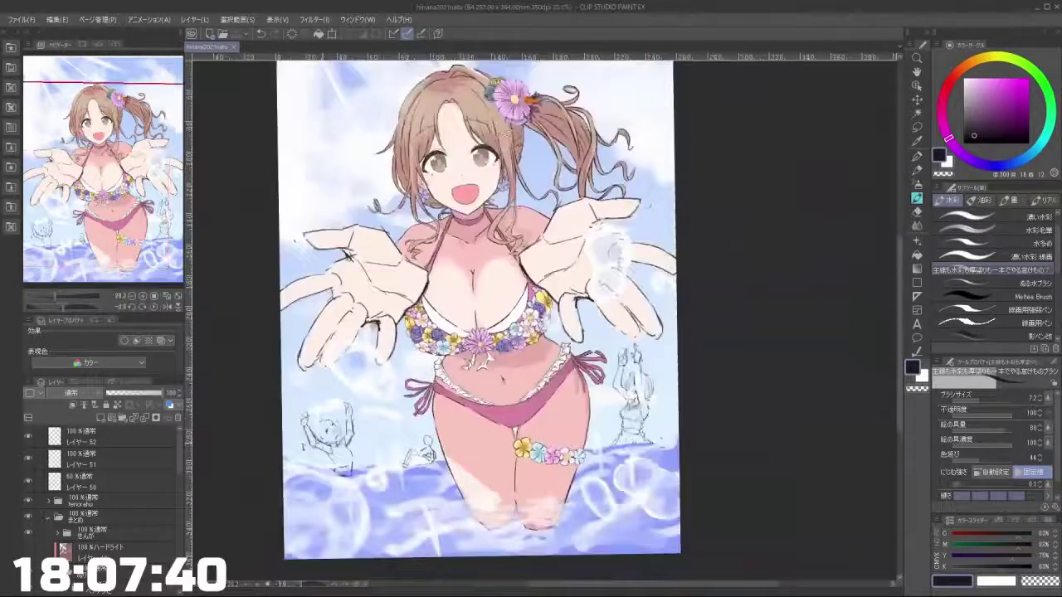